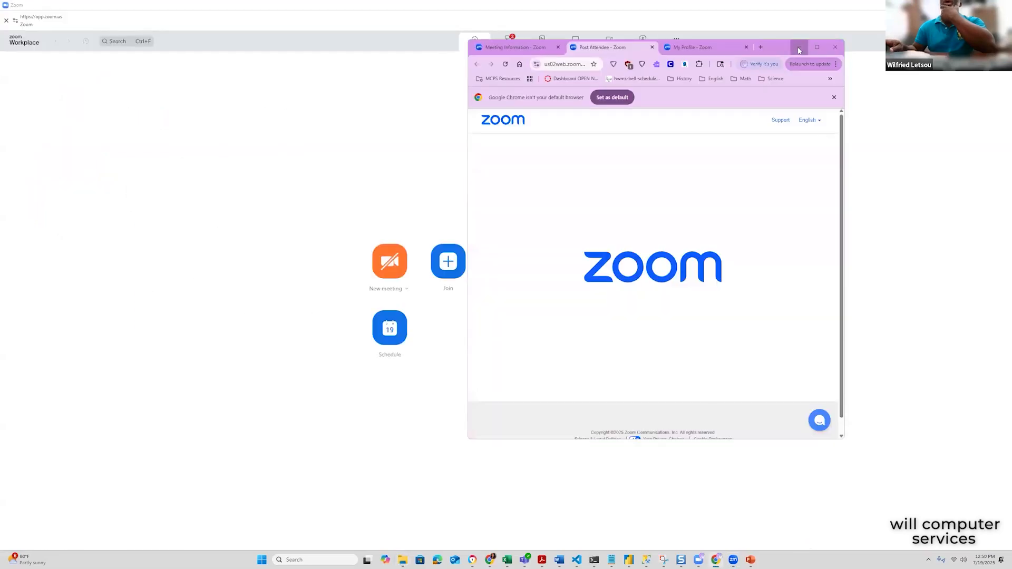
# Minimize the open browser, Zoom, Snagit, Snipping Tool, Downloads and Word windows to clear the desktop
pyautogui.click(798, 49)
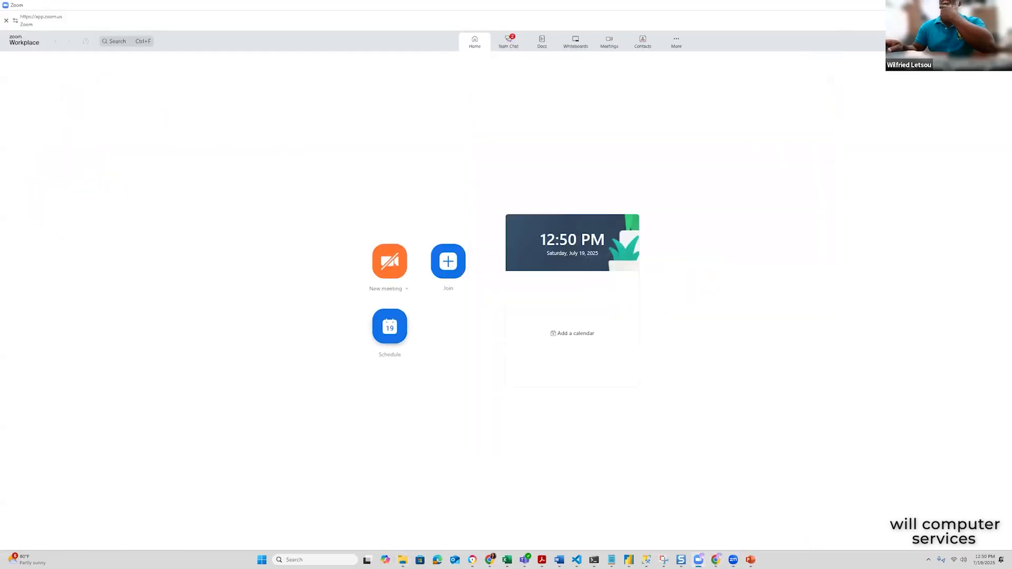
pyautogui.click(966, 5)
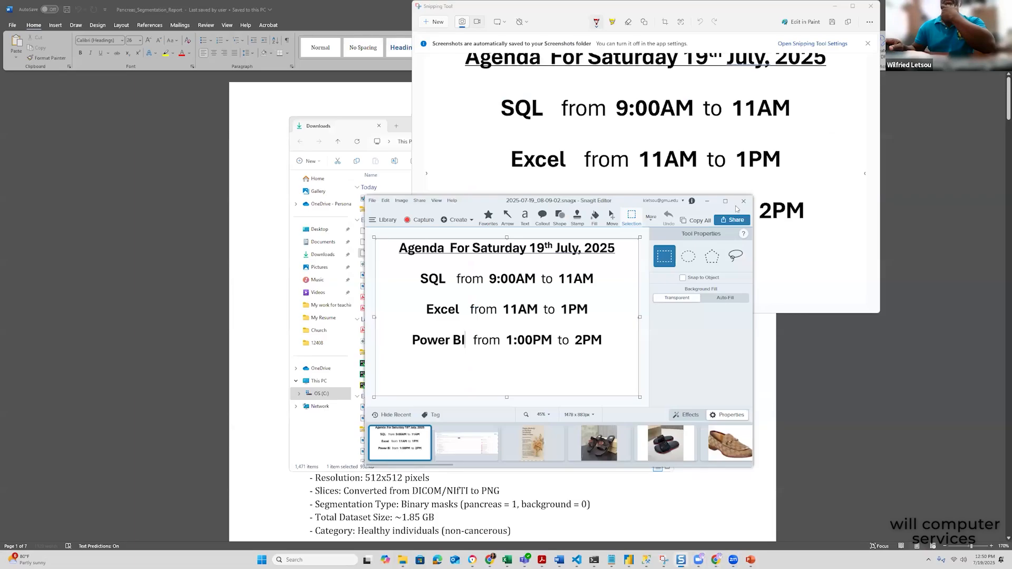
pyautogui.click(709, 202)
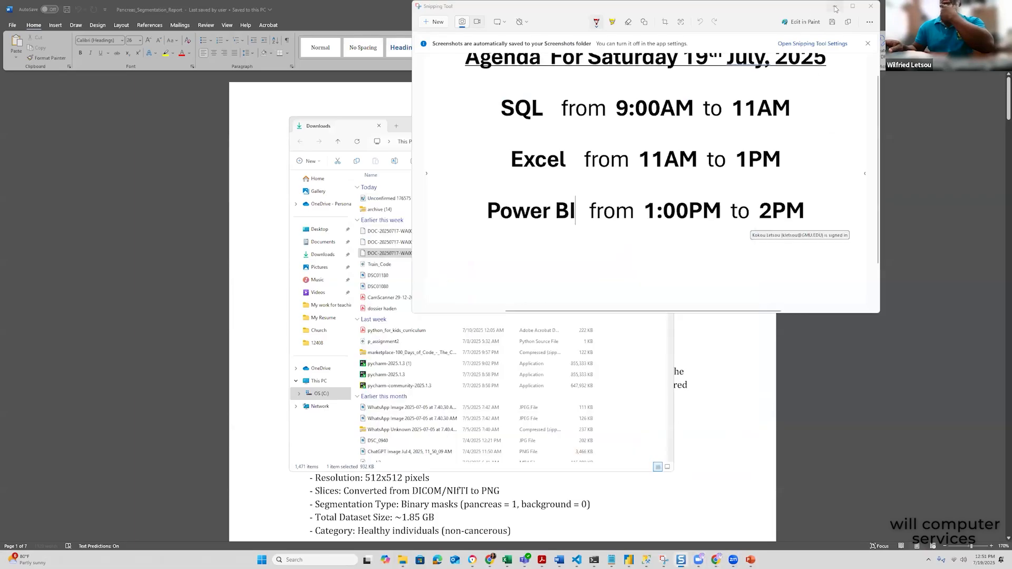
pyautogui.click(835, 7)
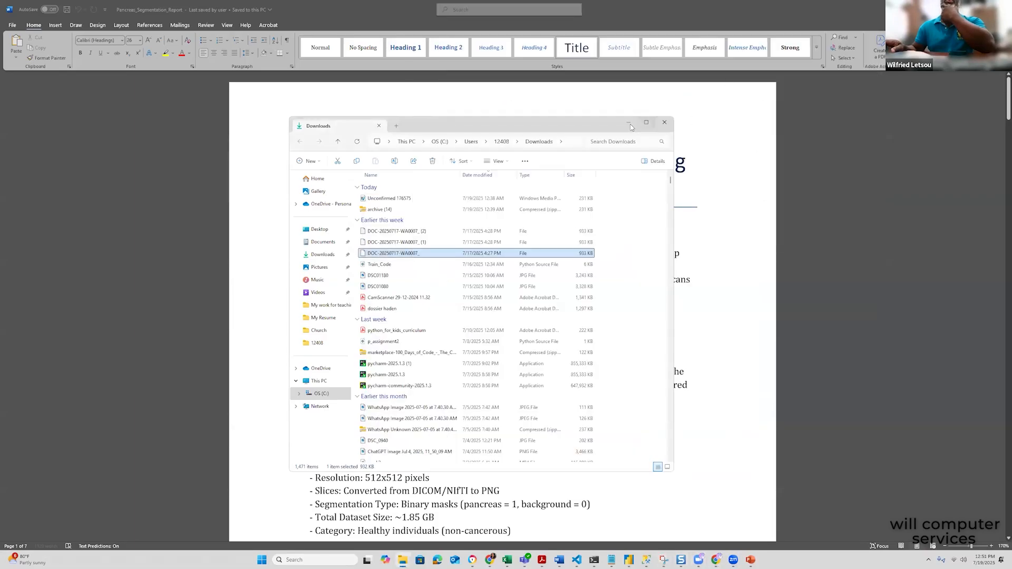
pyautogui.click(629, 125)
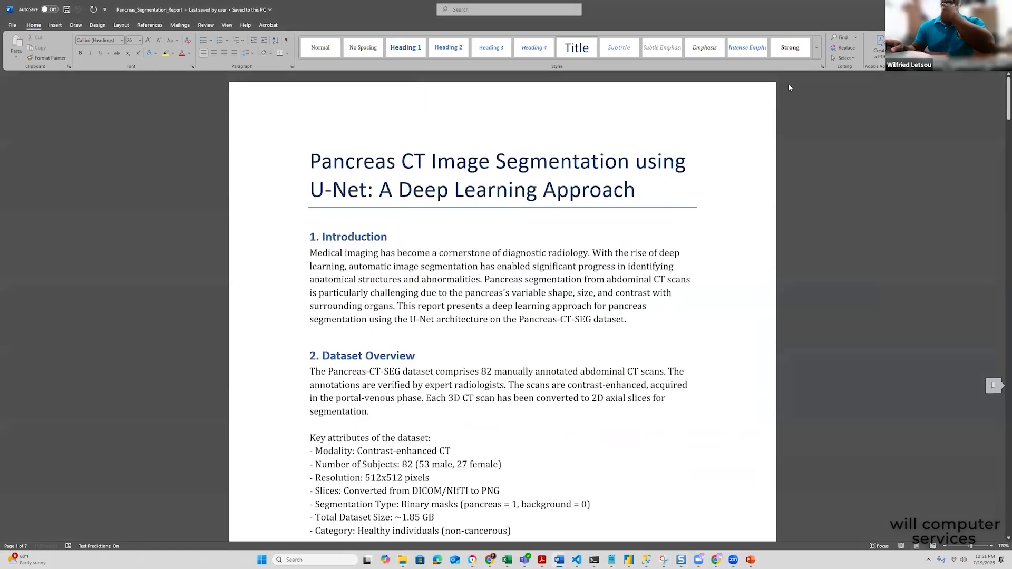
pyautogui.click(941, 9)
pyautogui.click(796, 44)
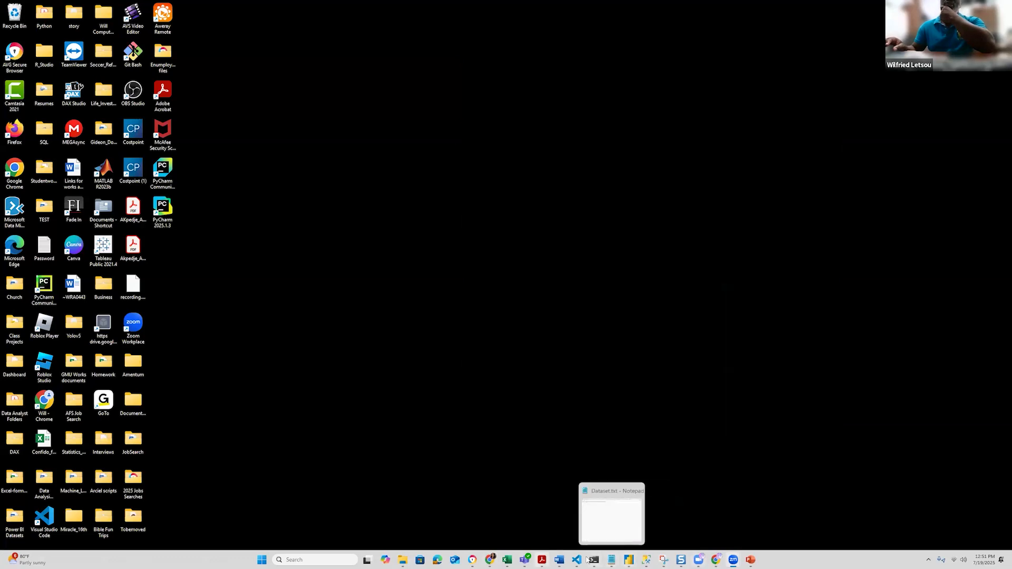
# Switch to the salaries_by_college_major workbook in Excel and widen columns A to E so their full headers fit
pyautogui.moveTo(507, 559)
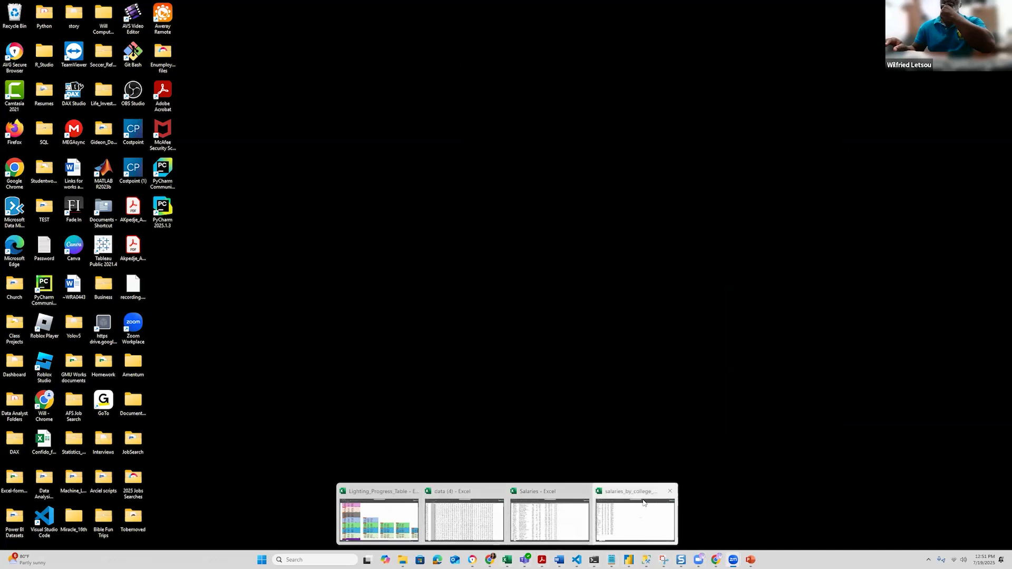
pyautogui.click(626, 521)
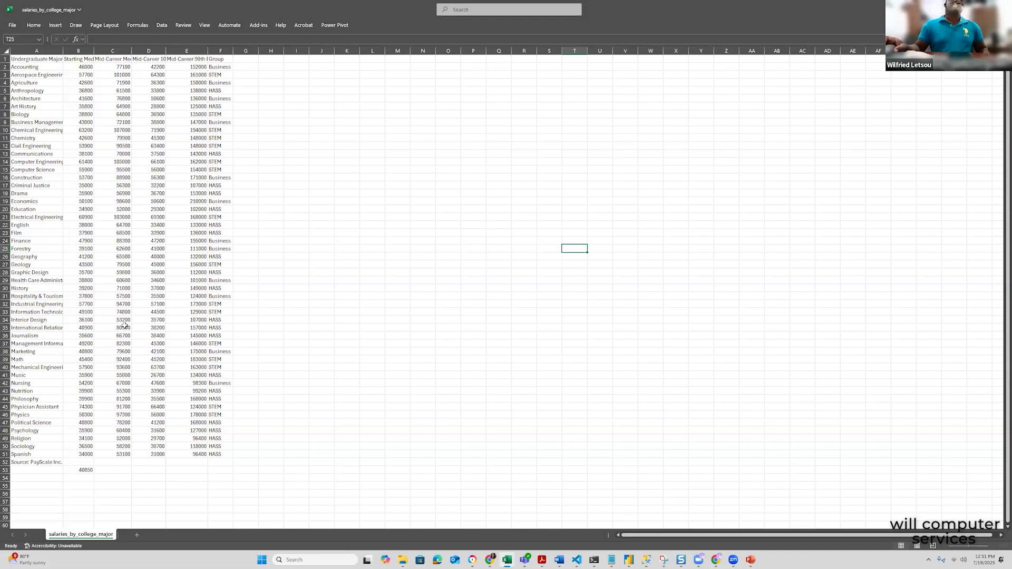
pyautogui.moveTo(63, 49); pyautogui.dragTo(169, 51)
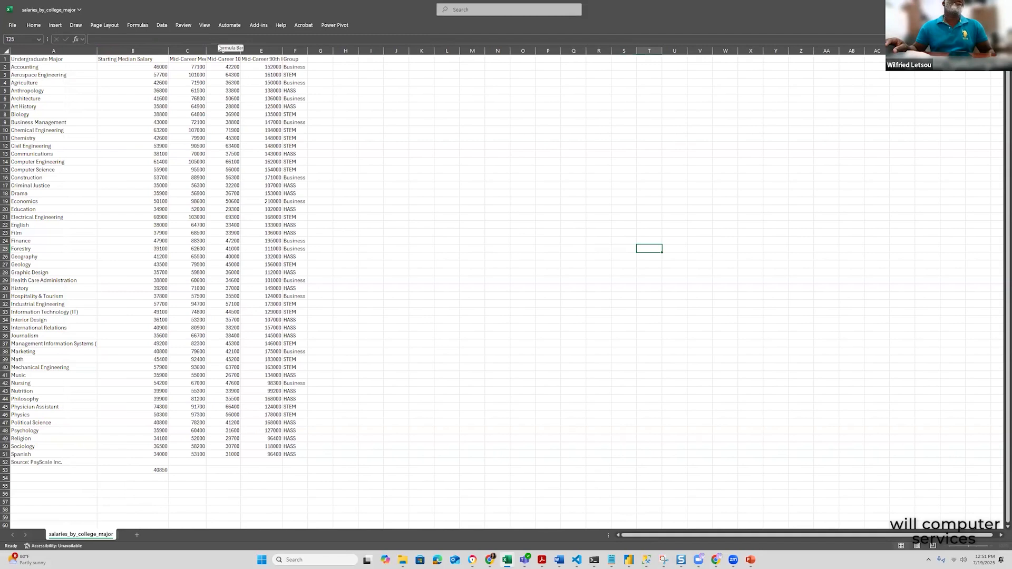
pyautogui.moveTo(212, 50); pyautogui.dragTo(243, 51)
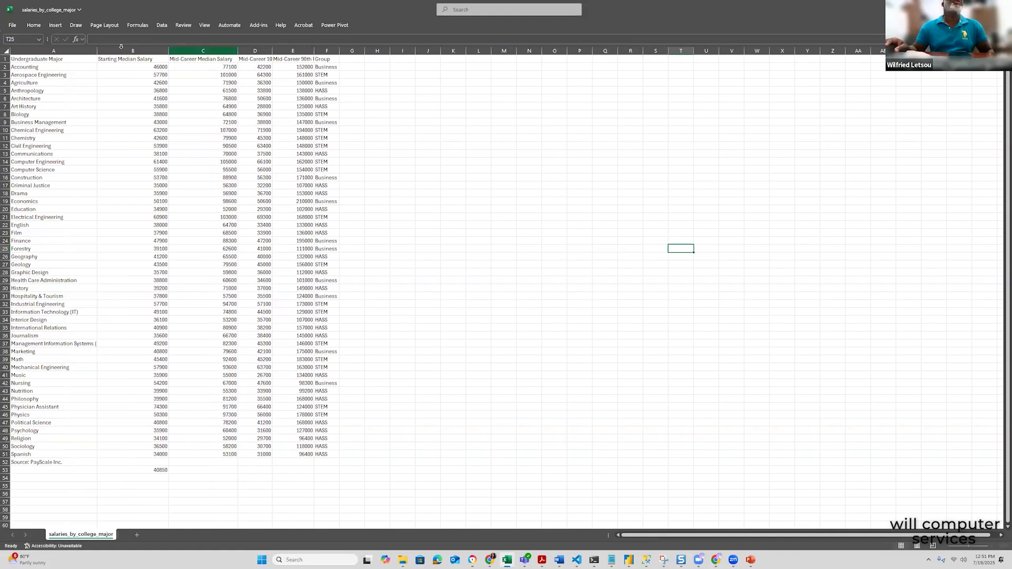
pyautogui.moveTo(273, 50); pyautogui.dragTo(339, 51)
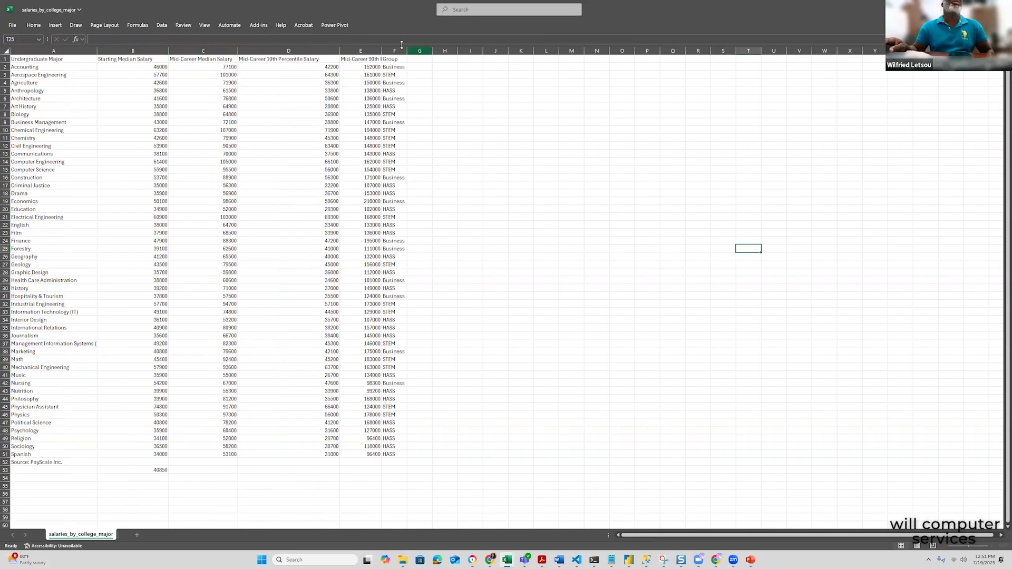
pyautogui.moveTo(382, 50); pyautogui.dragTo(488, 51)
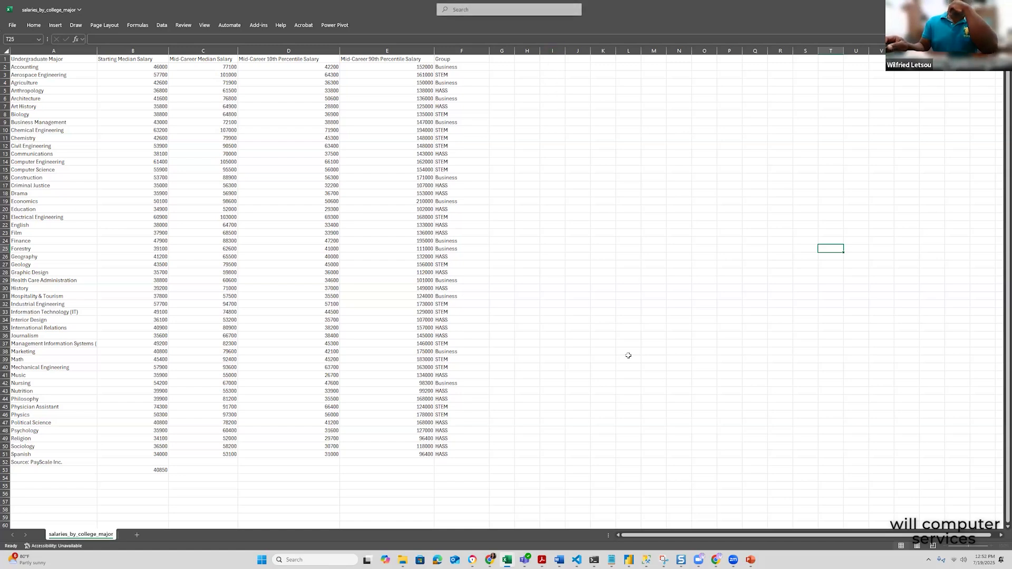
# Examine the starting and mid-career salary figures of the first majors and the Group entries down to Biology
pyautogui.click(584, 121)
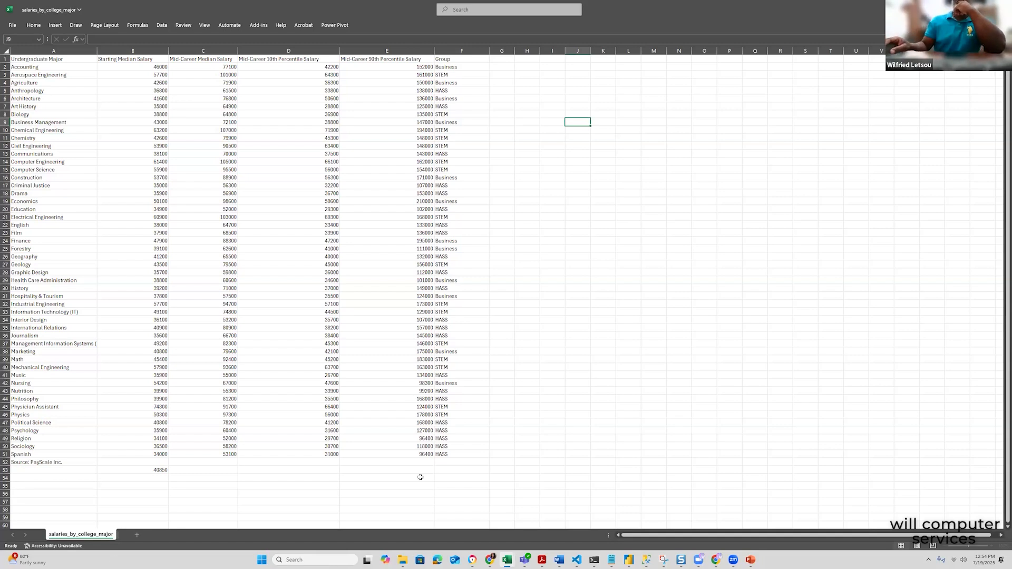
pyautogui.moveTo(509, 560)
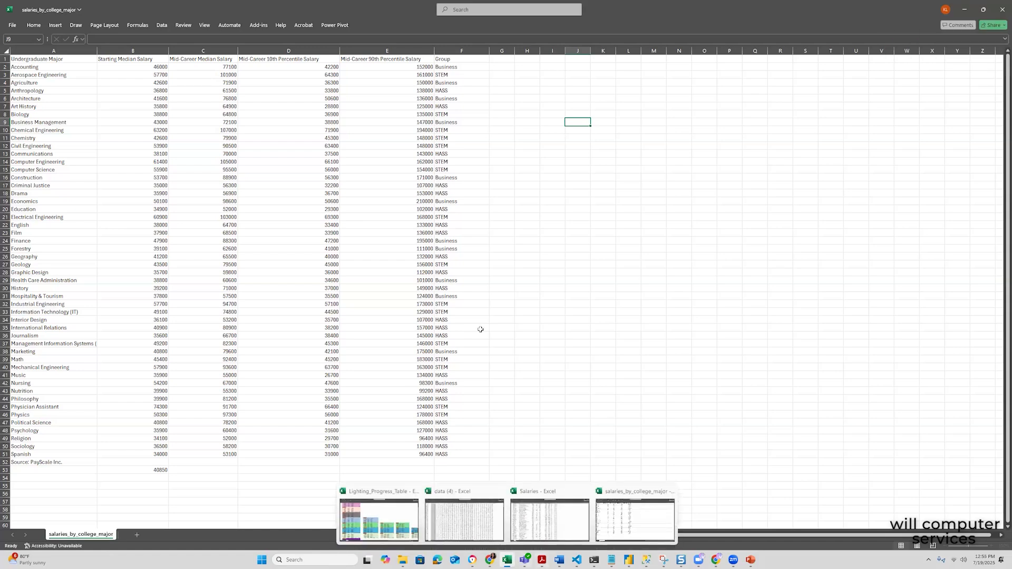
pyautogui.click(163, 67)
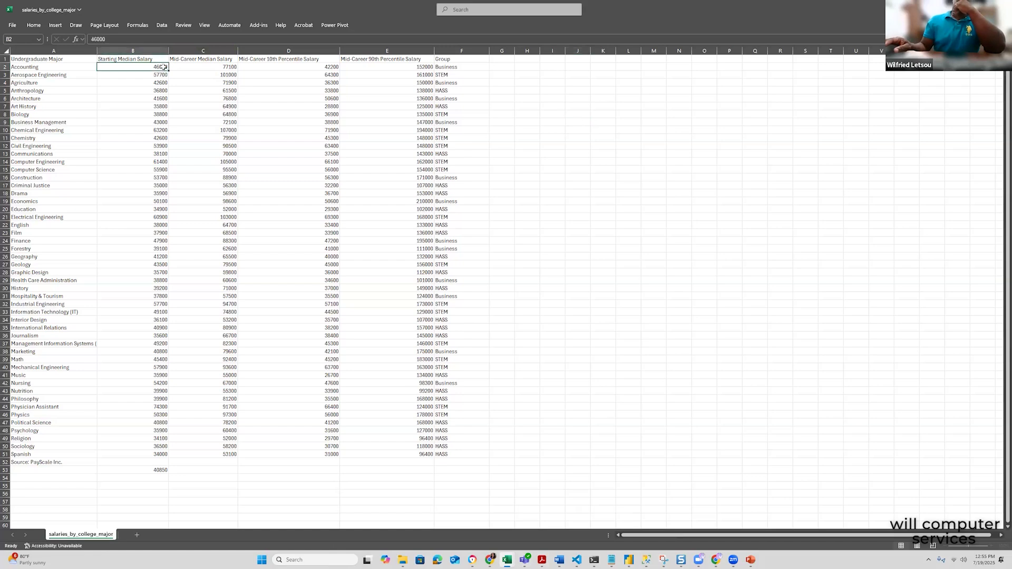
pyautogui.click(164, 74)
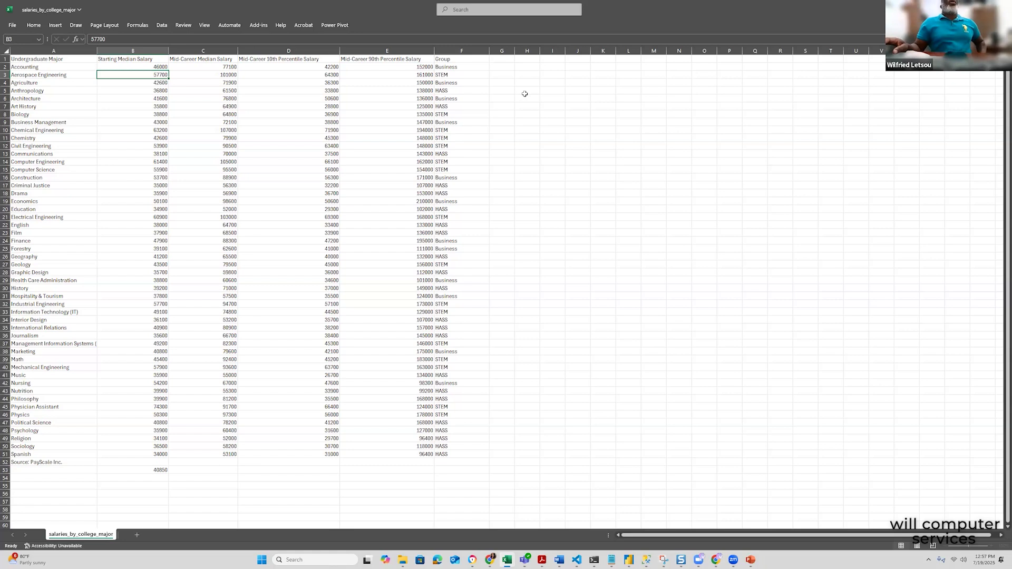
pyautogui.click(160, 67)
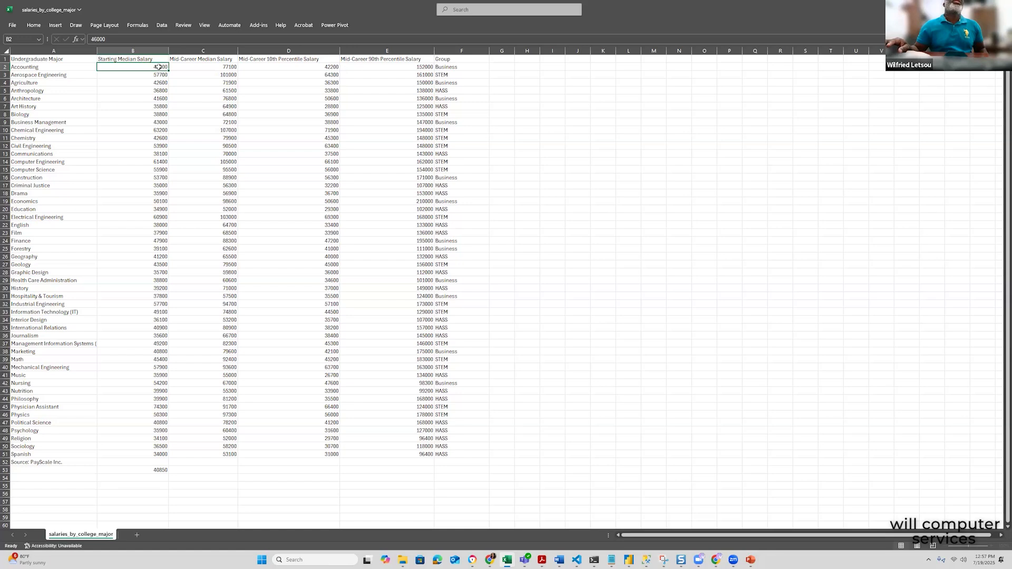
pyautogui.click(331, 67)
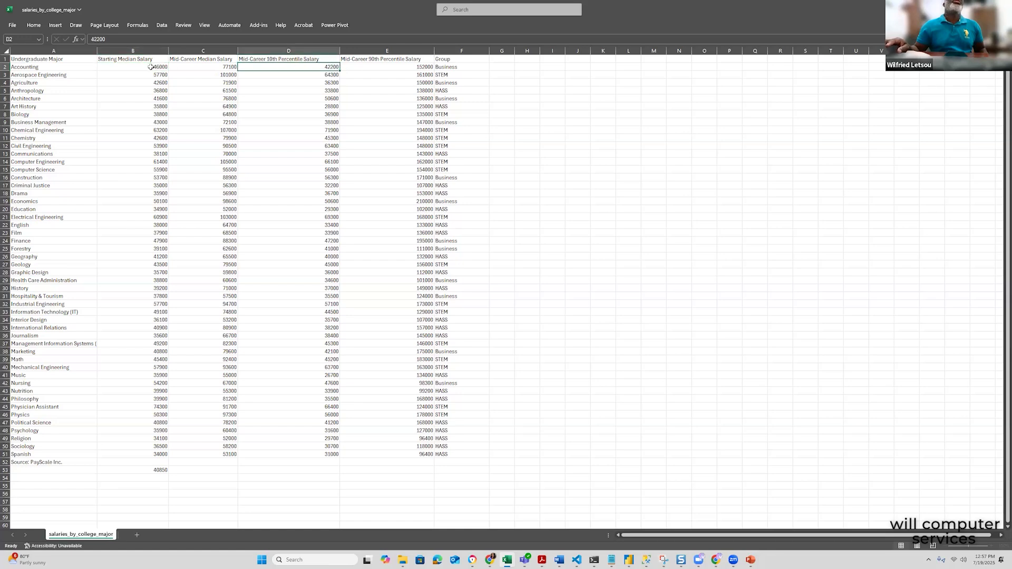
pyautogui.click(158, 67)
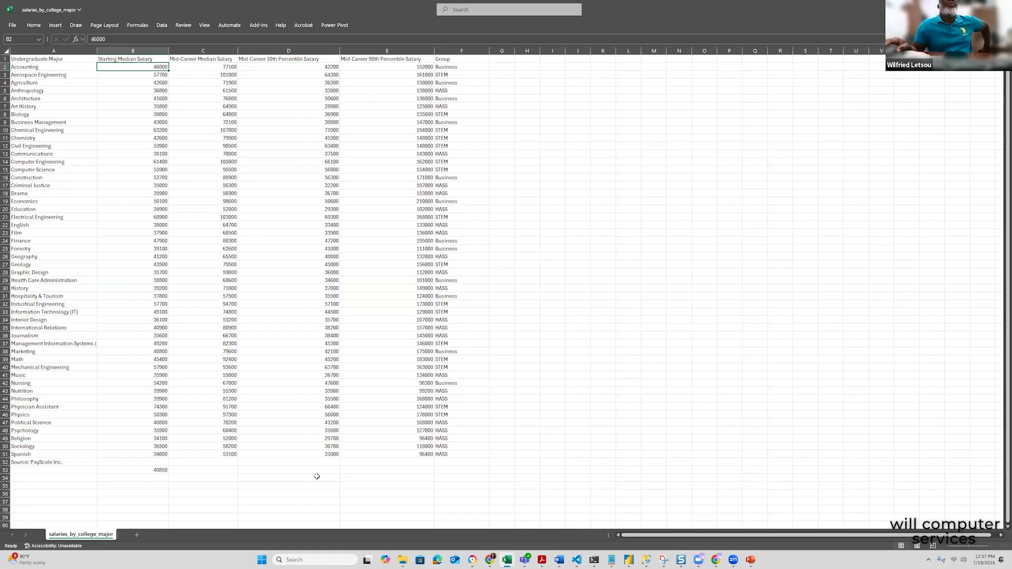
pyautogui.click(454, 68)
pyautogui.click(448, 76)
pyautogui.click(457, 84)
pyautogui.click(450, 94)
pyautogui.click(453, 99)
pyautogui.click(447, 114)
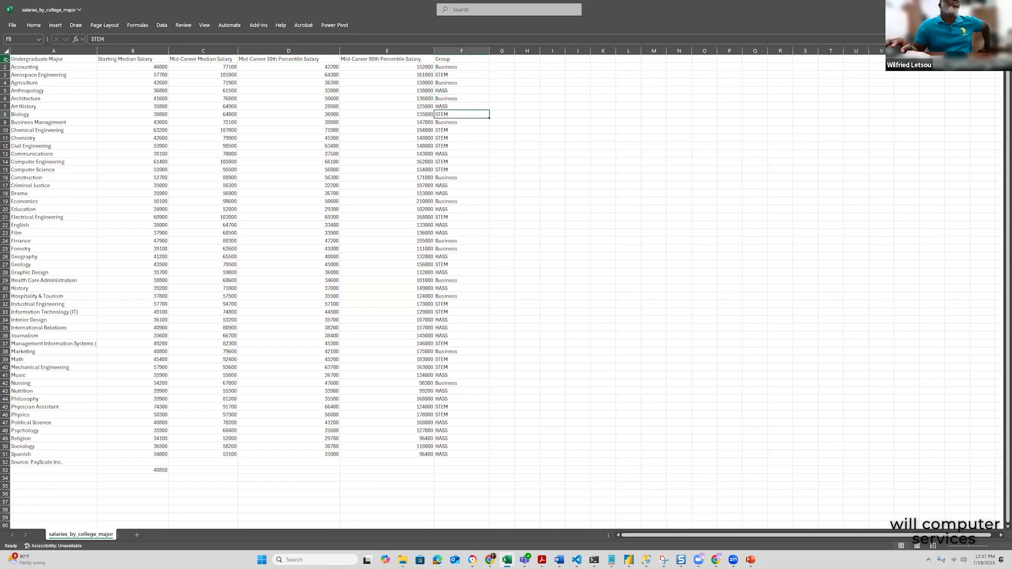
# Add filters to the header row of the salary table
pyautogui.click(6, 58)
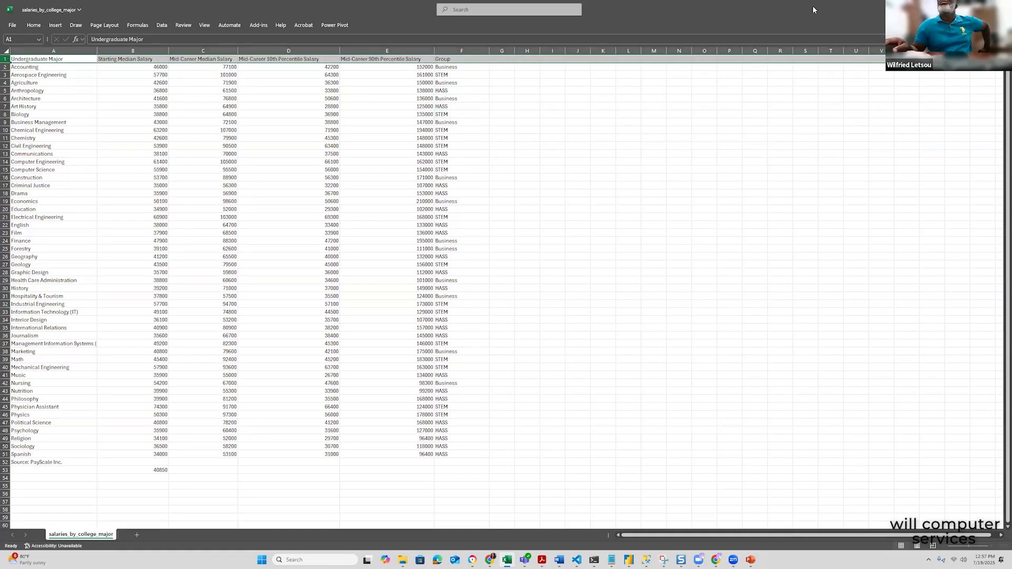
pyautogui.click(34, 26)
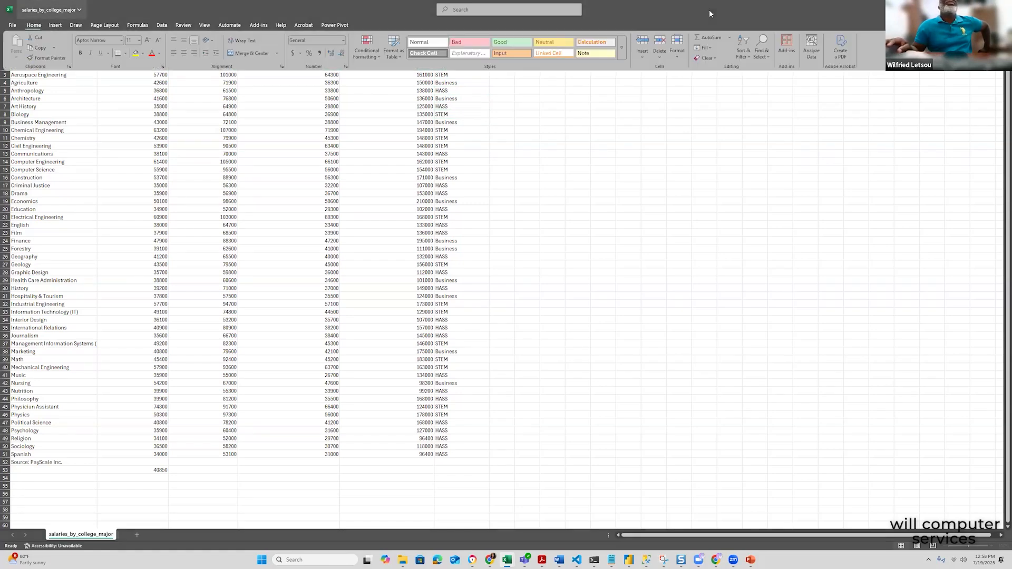
pyautogui.click(748, 58)
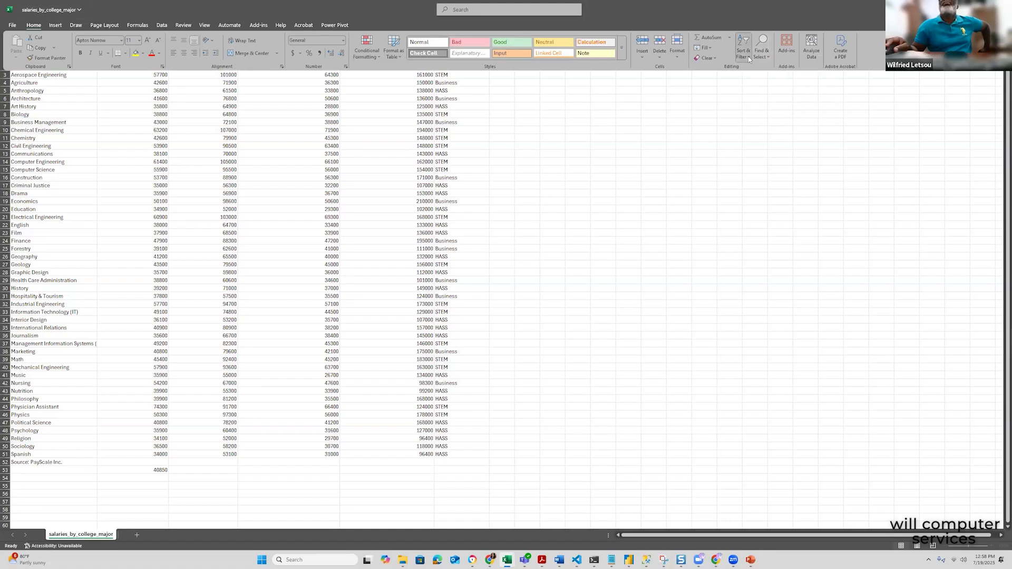
pyautogui.click(756, 103)
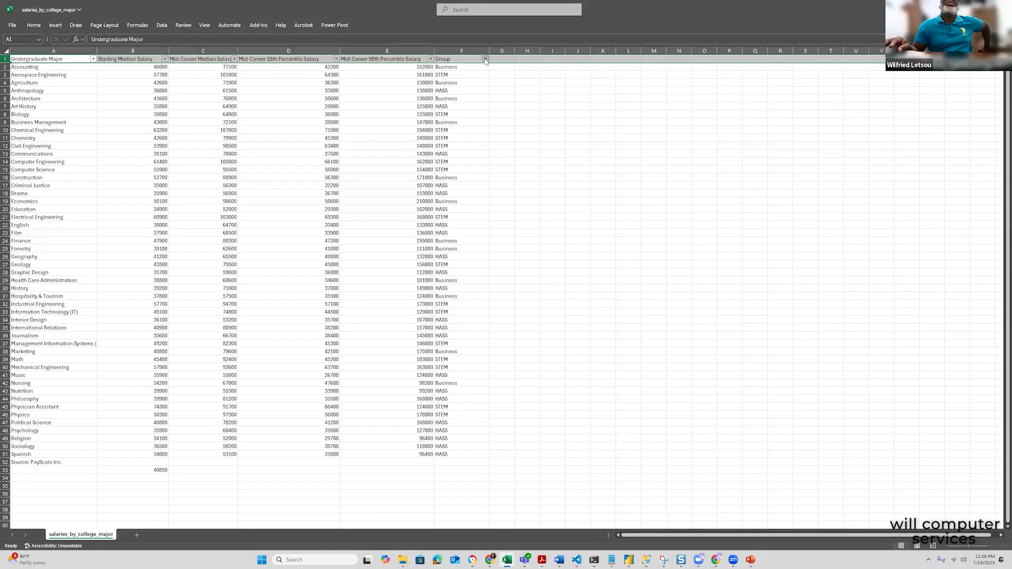
# Review the Group column's filter categories and check the column and the table's last rows for blank entries
pyautogui.click(486, 59)
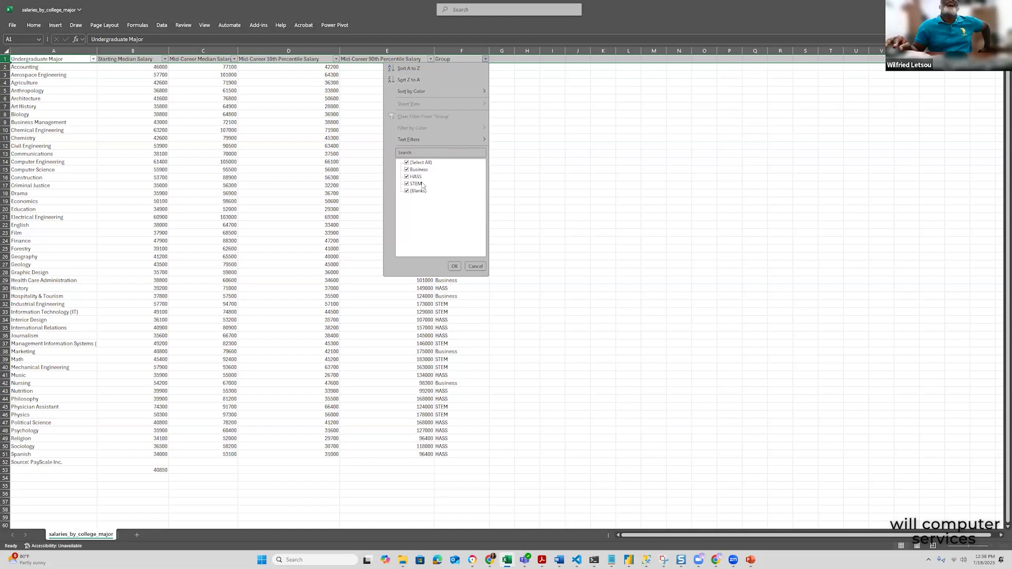
pyautogui.click(474, 267)
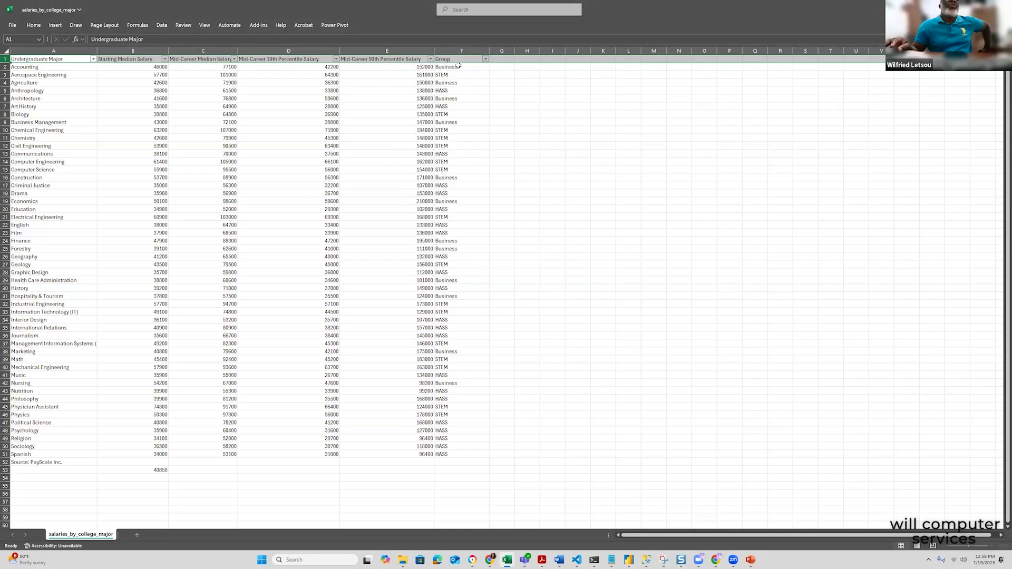
pyautogui.moveTo(447, 68); pyautogui.dragTo(437, 452)
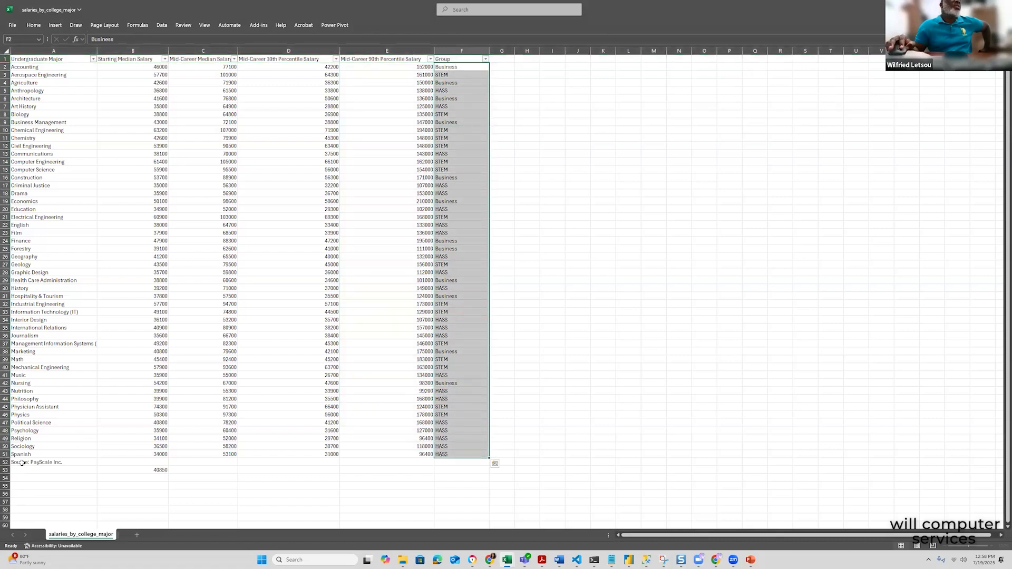
pyautogui.moveTo(5, 462); pyautogui.dragTo(451, 463)
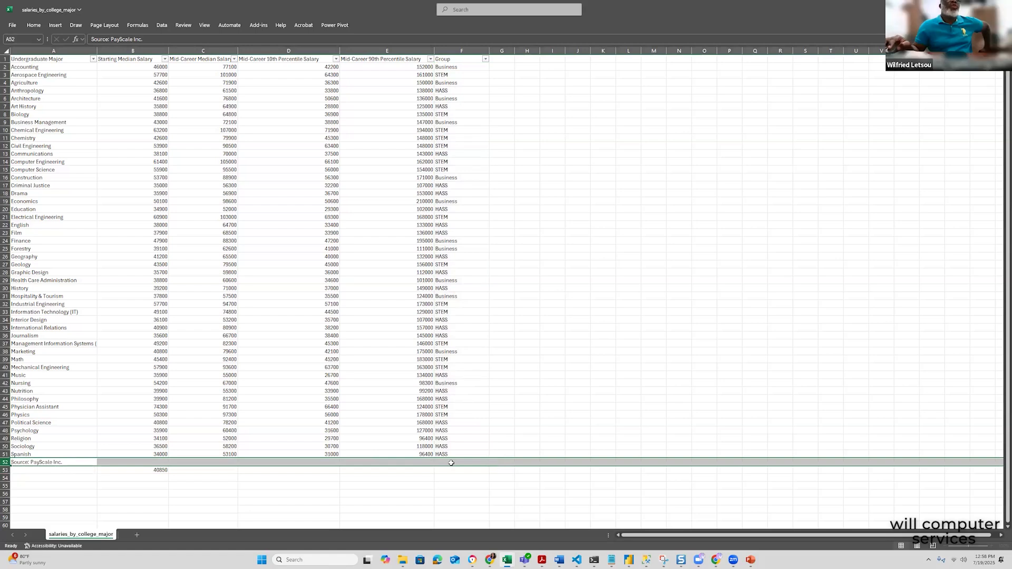
pyautogui.click(451, 462)
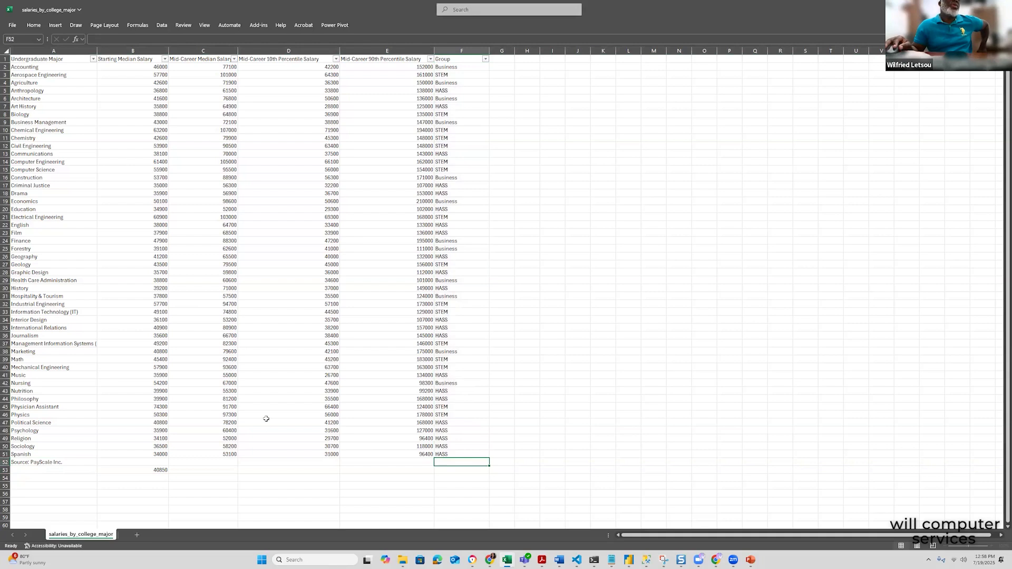
pyautogui.click(5, 455)
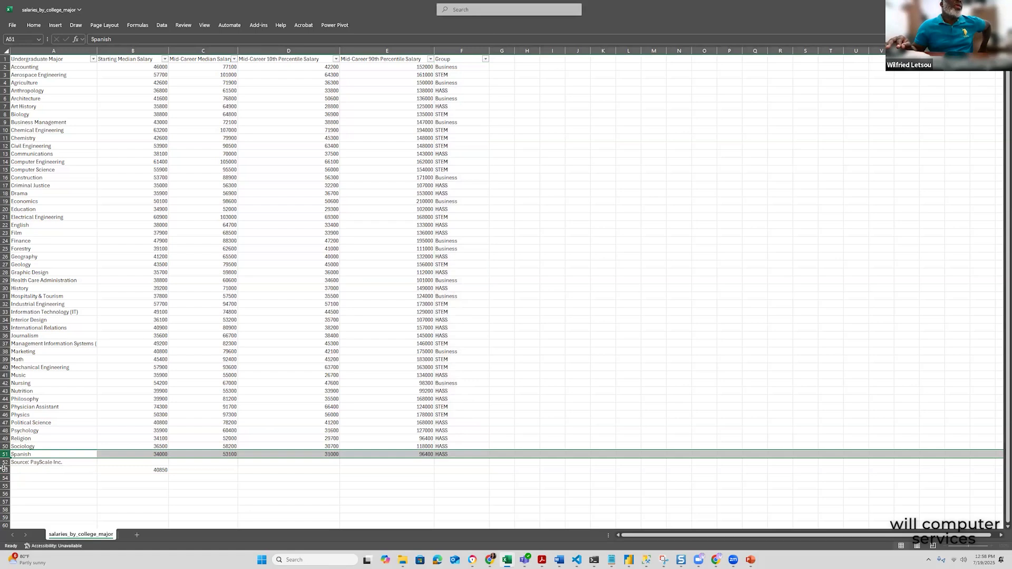
pyautogui.click(4, 462)
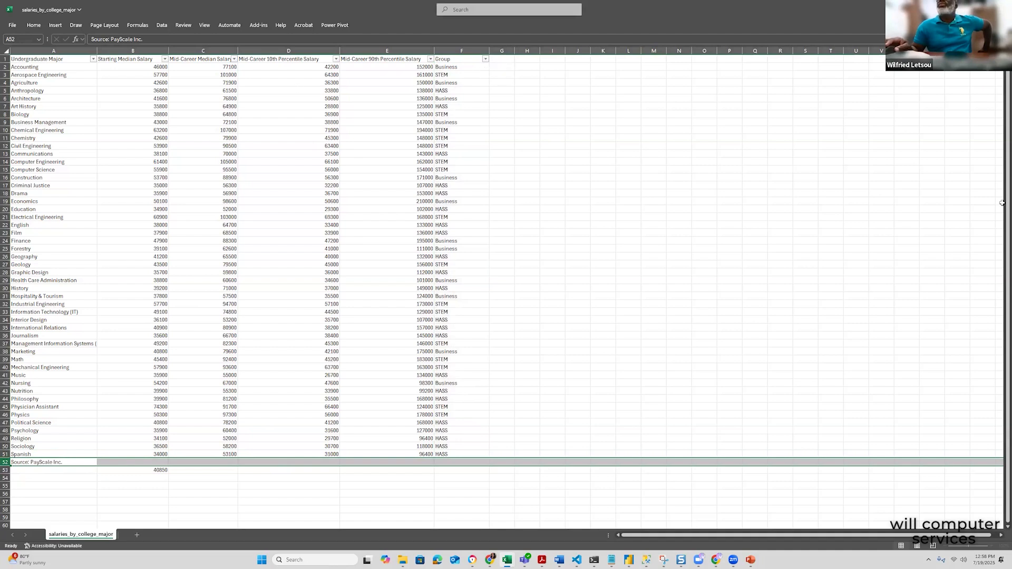
# Switch to Power BI Desktop and save the salary report as Justa test in the Dashboard folder
pyautogui.click(966, 9)
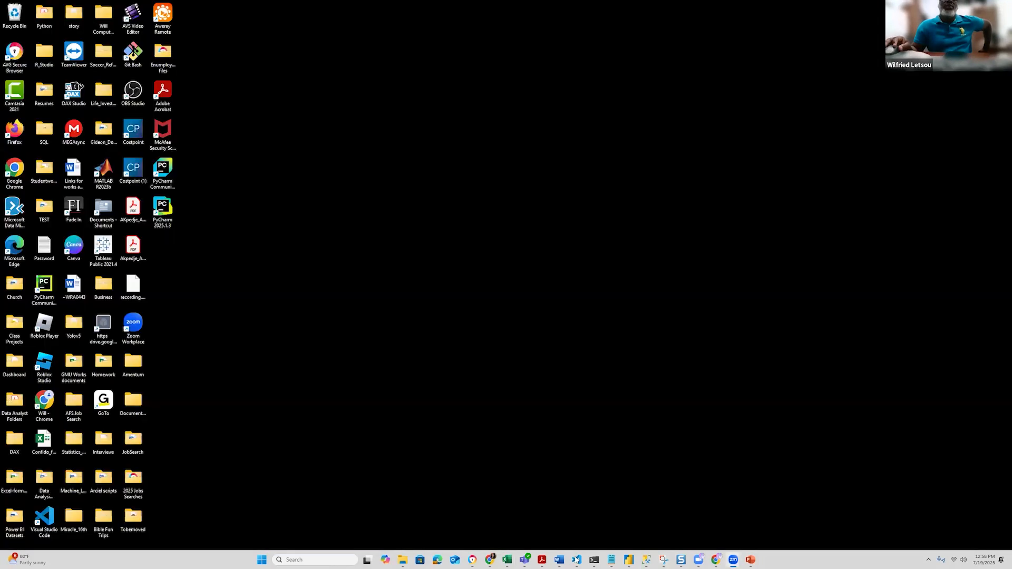
pyautogui.click(627, 558)
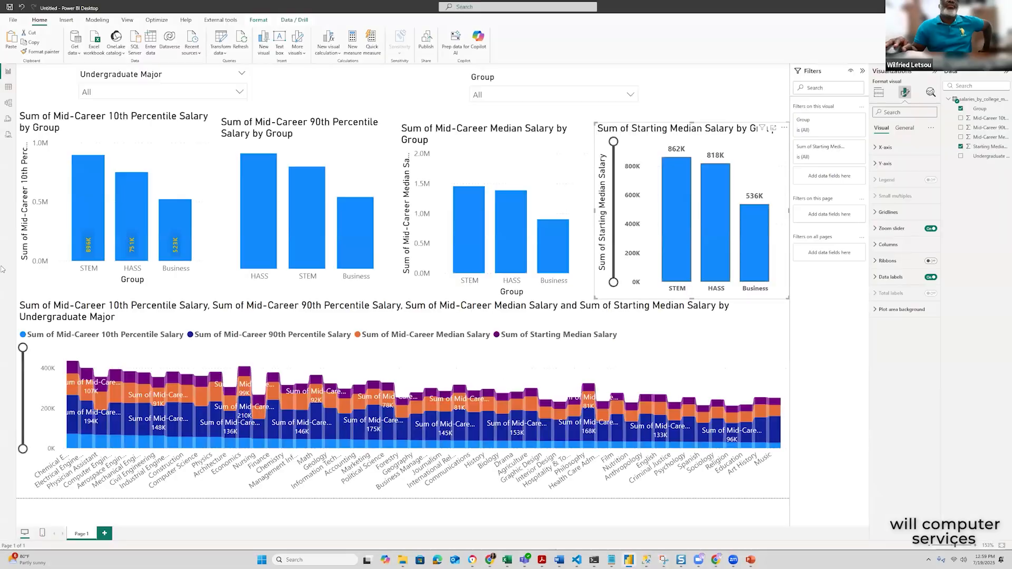
pyautogui.click(12, 21)
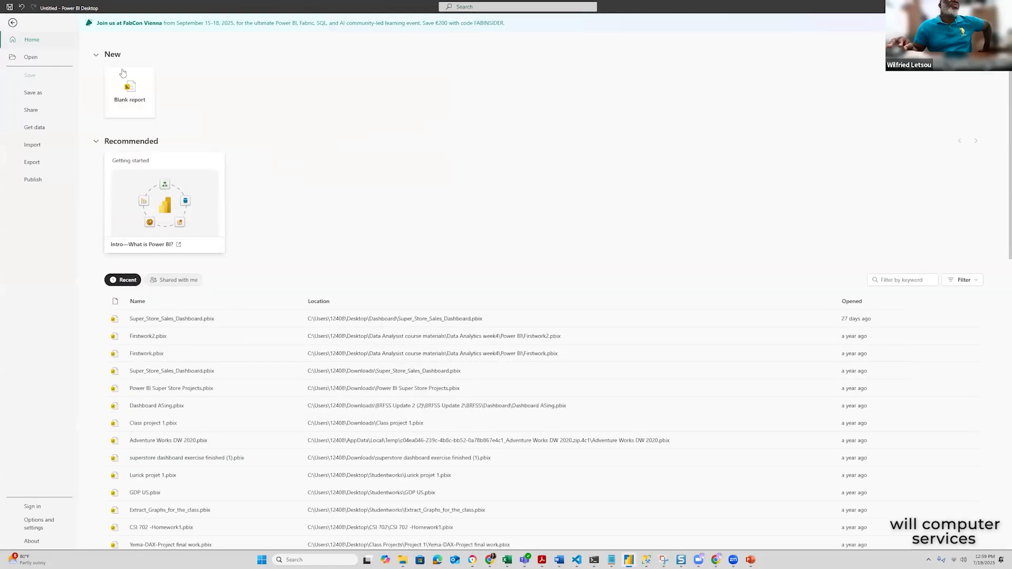
pyautogui.click(33, 95)
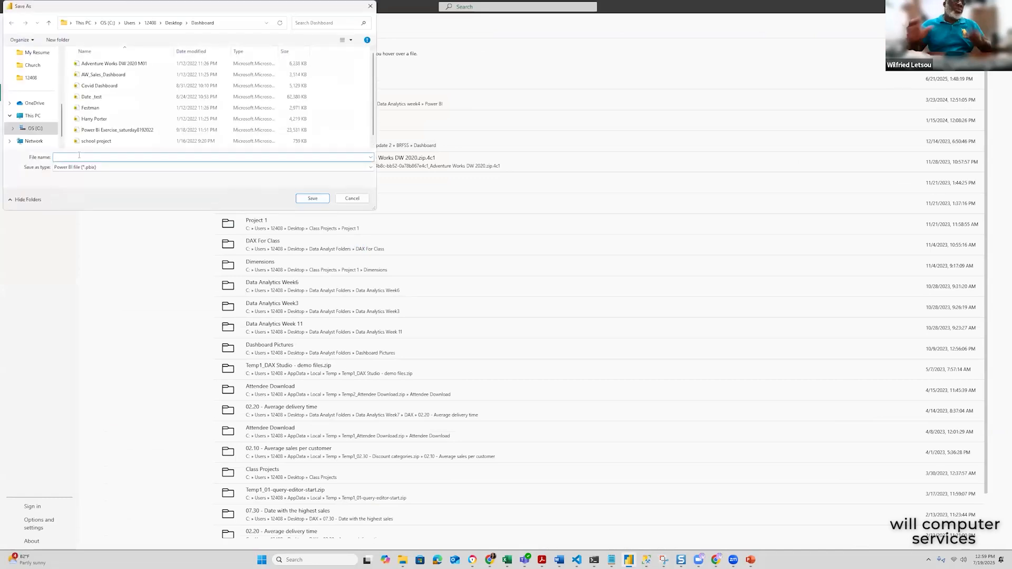
pyautogui.write('usta test')
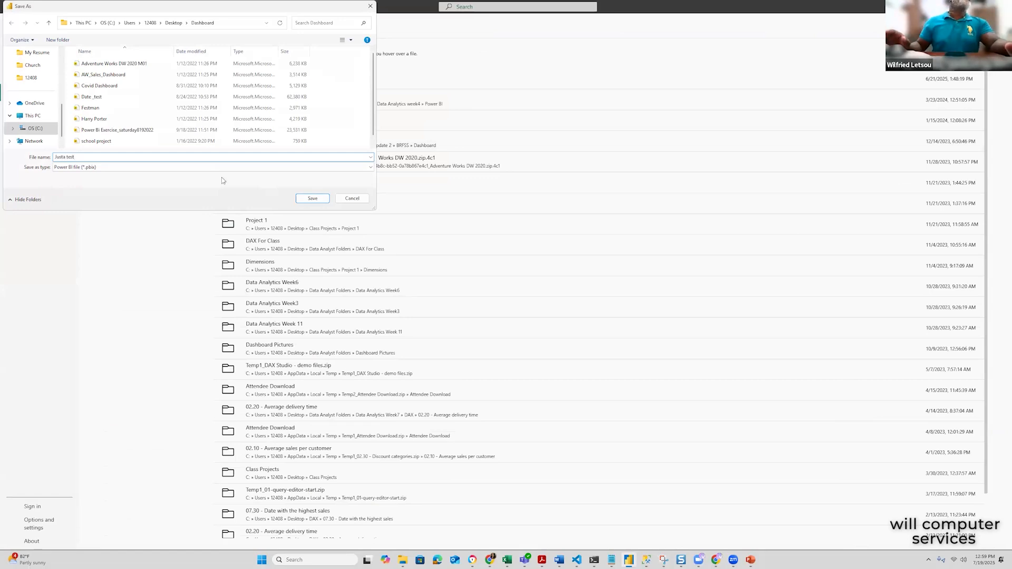
pyautogui.click(312, 198)
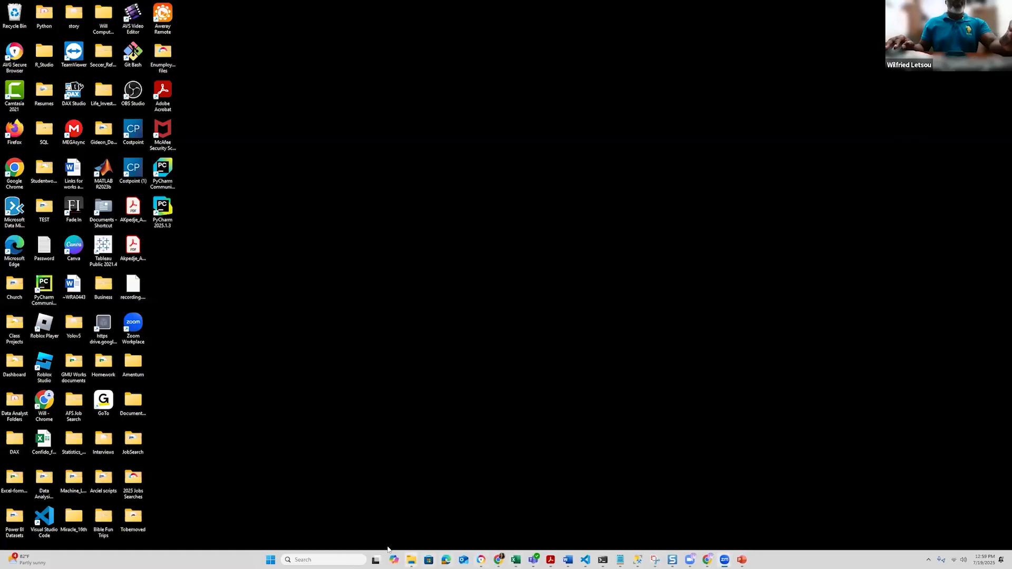
# Launch Power BI Desktop again from Windows search and create a blank report
pyautogui.click(318, 559)
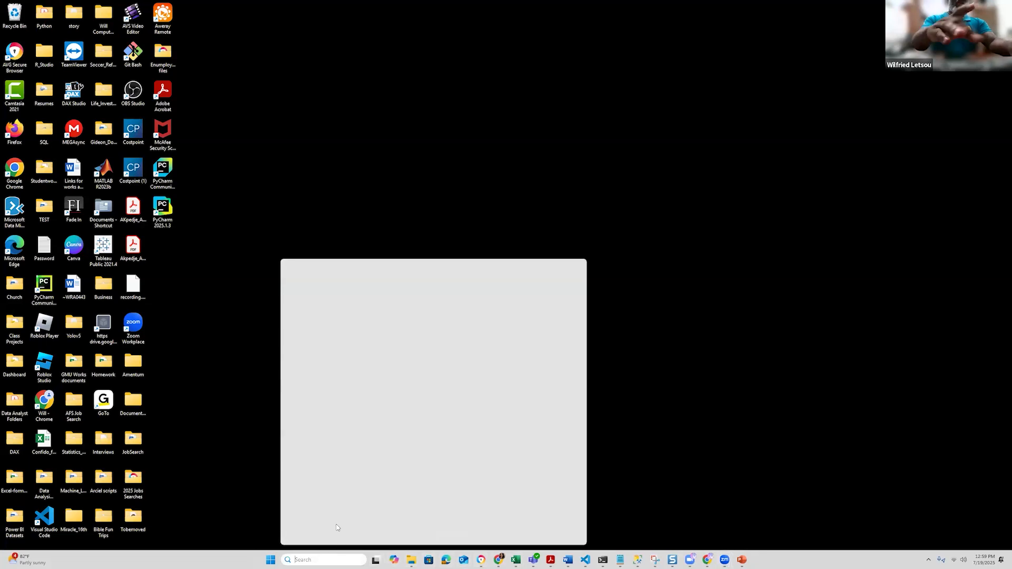
pyautogui.write('pow')
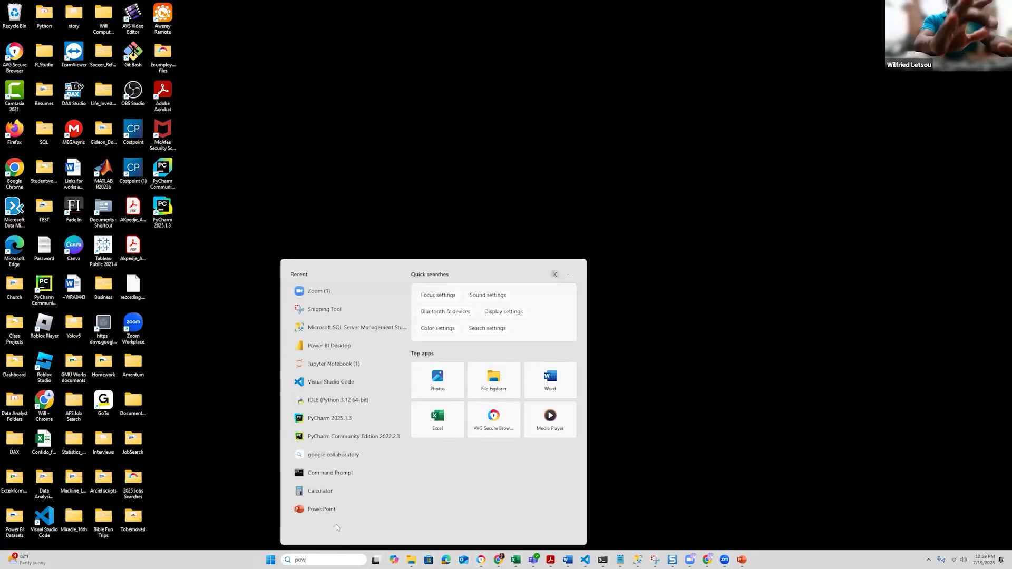
pyautogui.write('er BI Desktop')
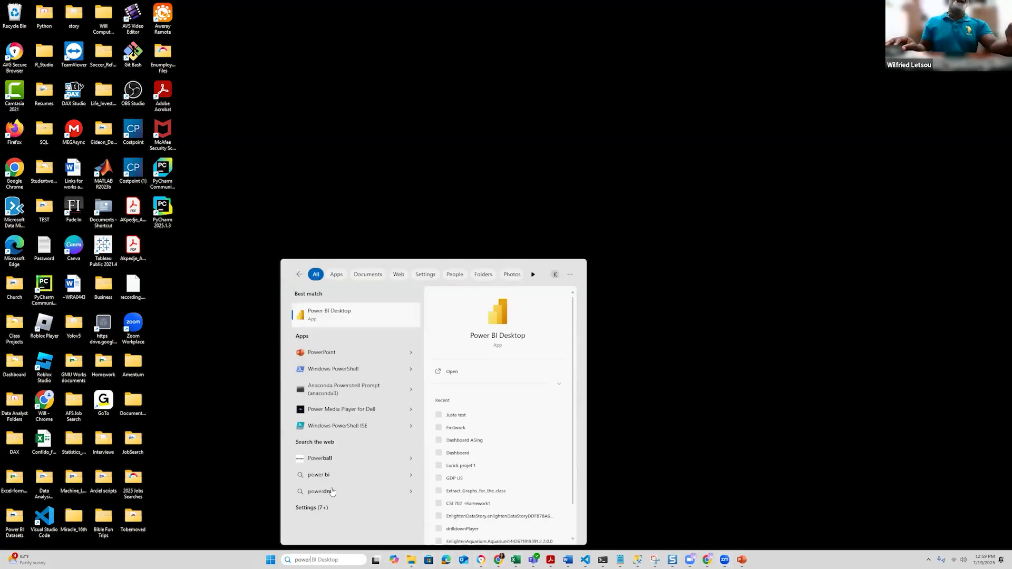
pyautogui.click(502, 322)
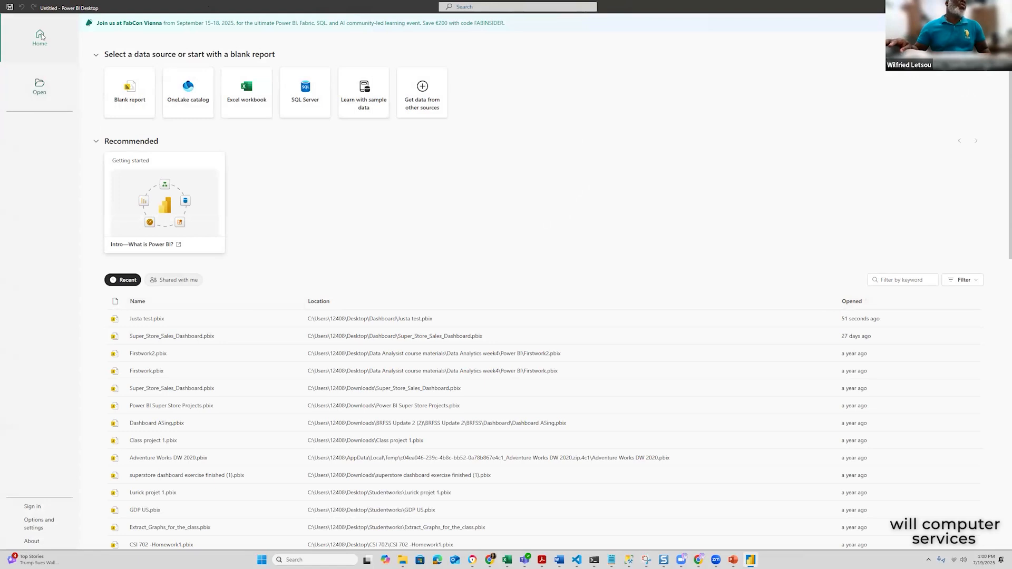
pyautogui.click(130, 92)
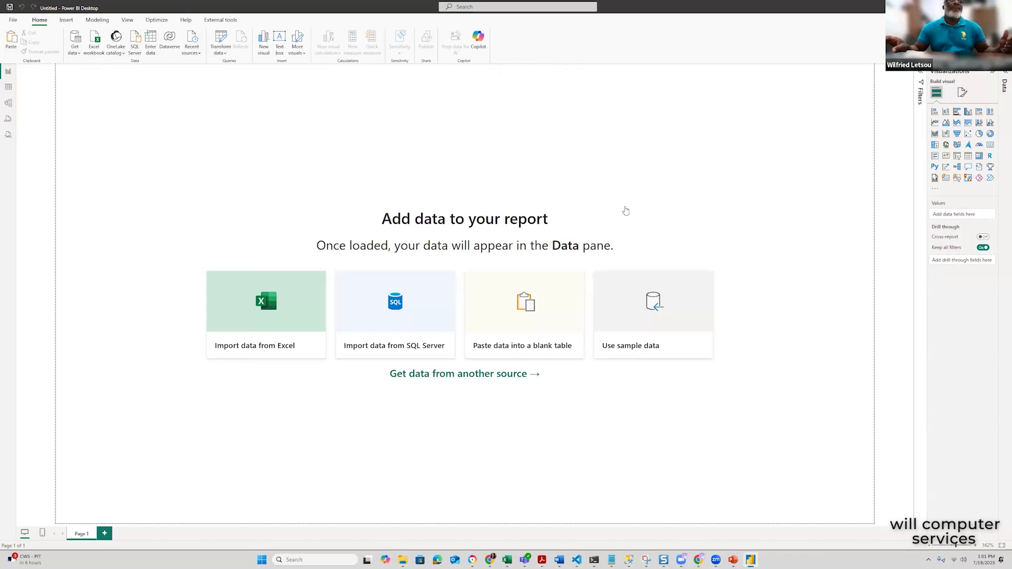
pyautogui.click(78, 53)
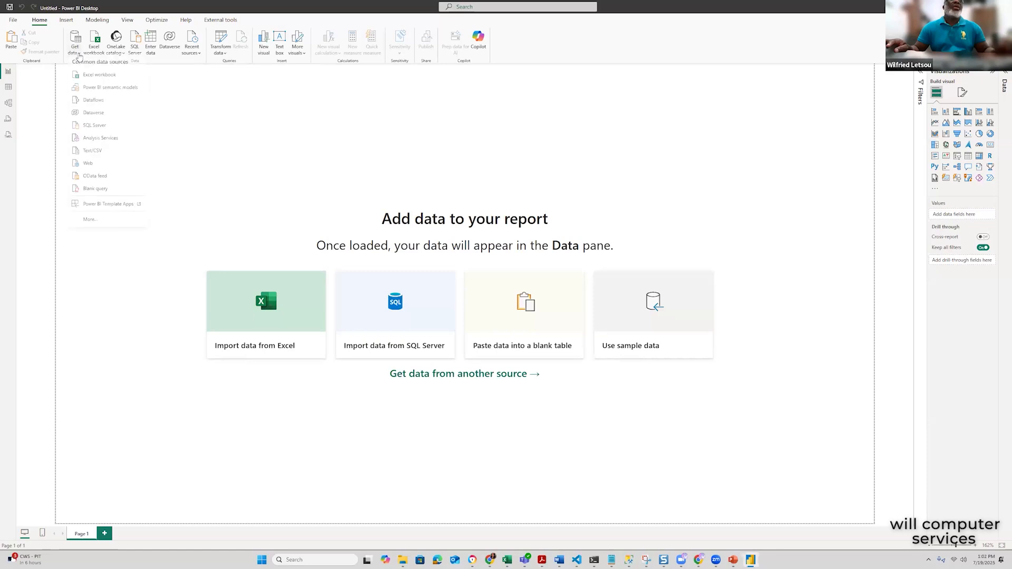
pyautogui.click(262, 129)
pyautogui.click(66, 20)
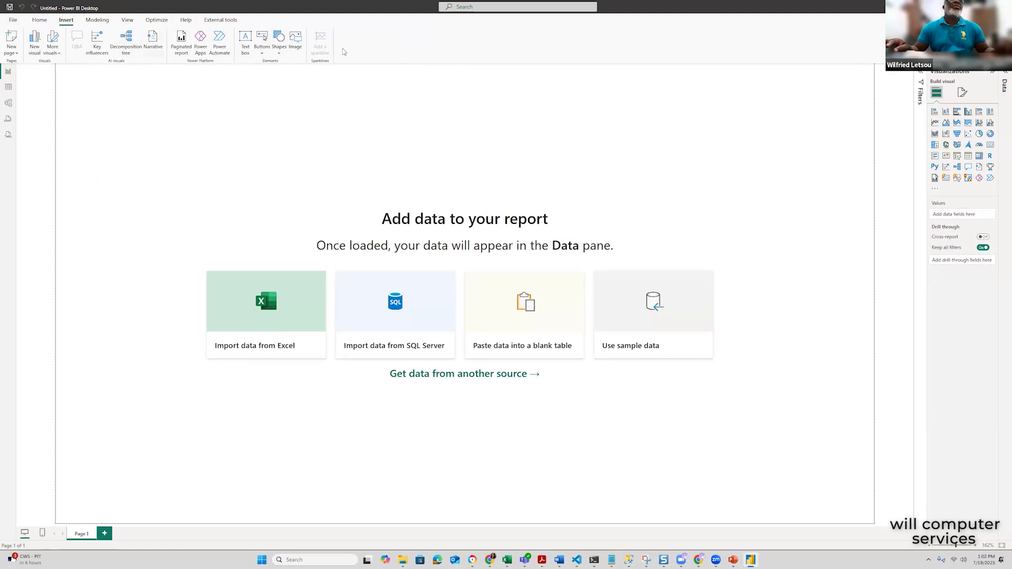
pyautogui.click(104, 21)
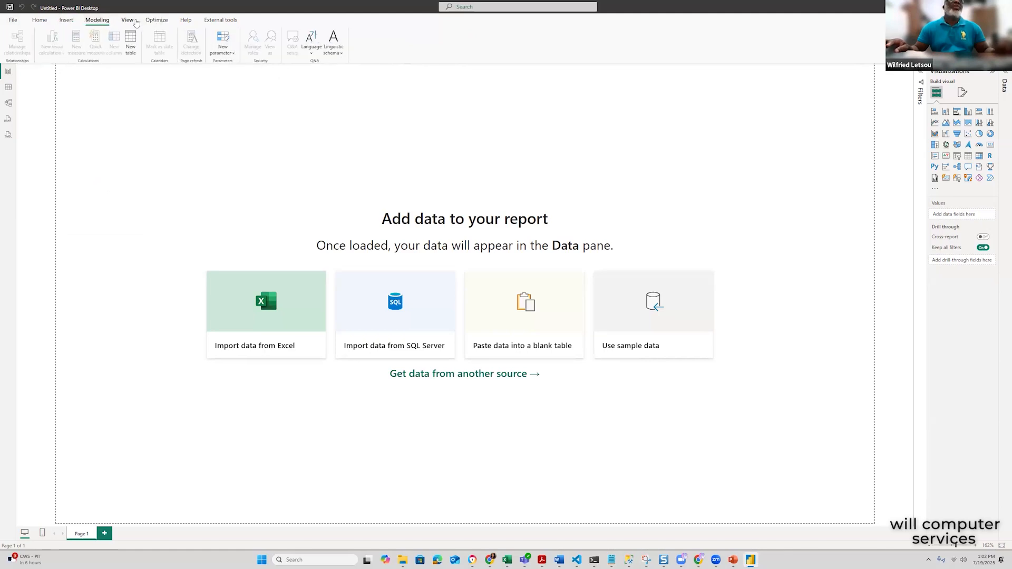
pyautogui.click(127, 21)
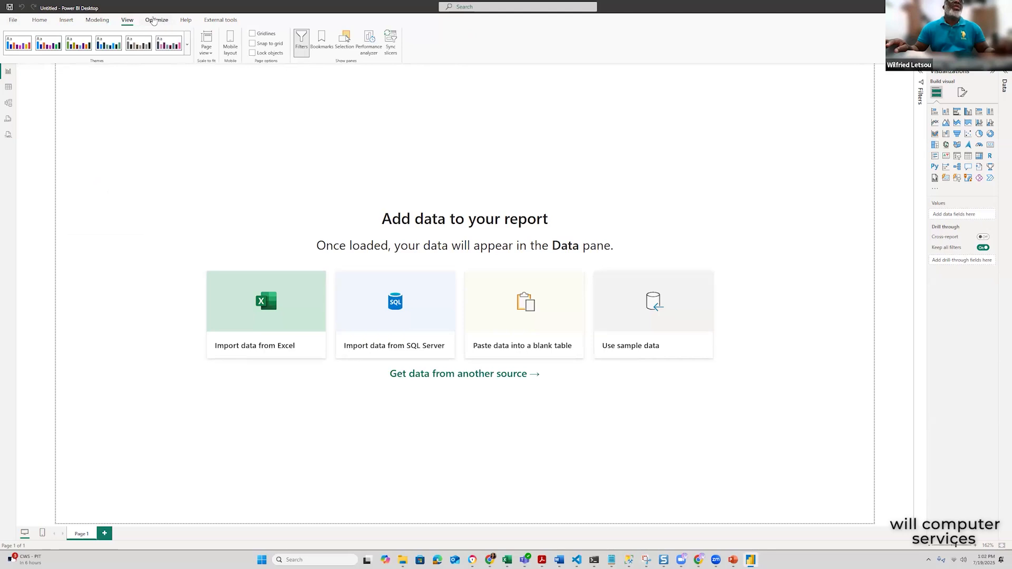
pyautogui.click(40, 22)
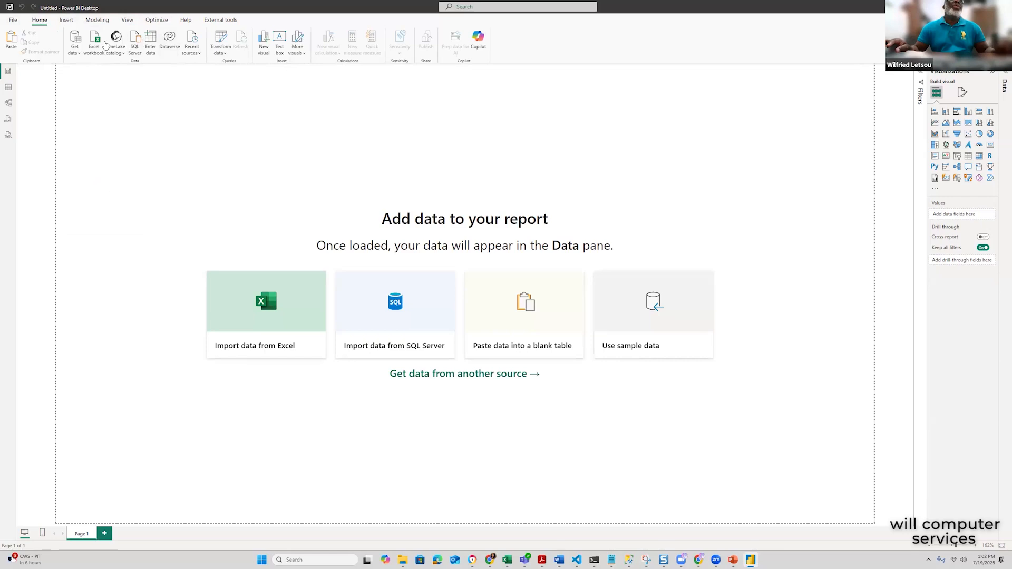
# Examine the full list of available data source connectors in Get Data and close it without connecting
pyautogui.click(75, 51)
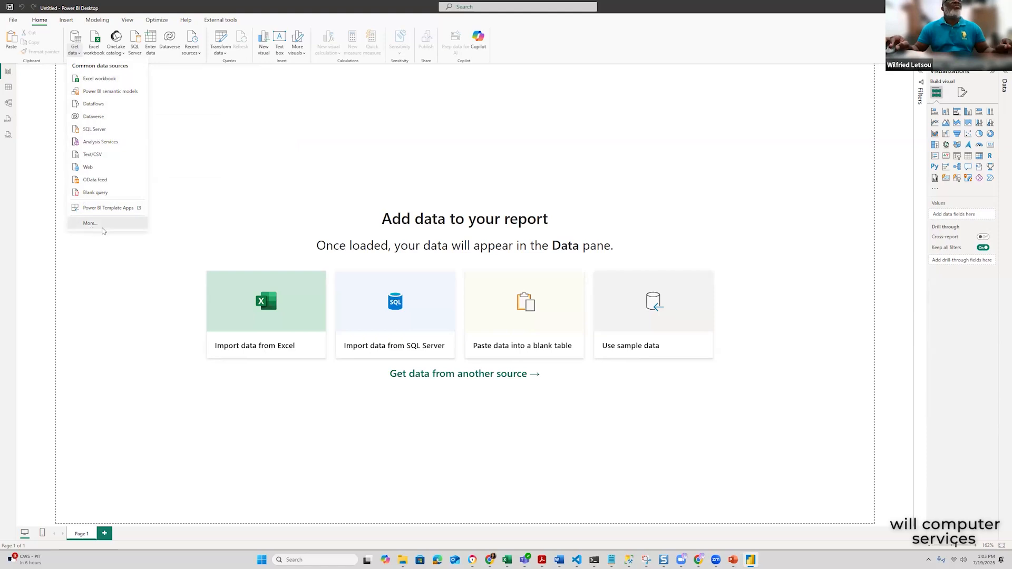
pyautogui.click(91, 226)
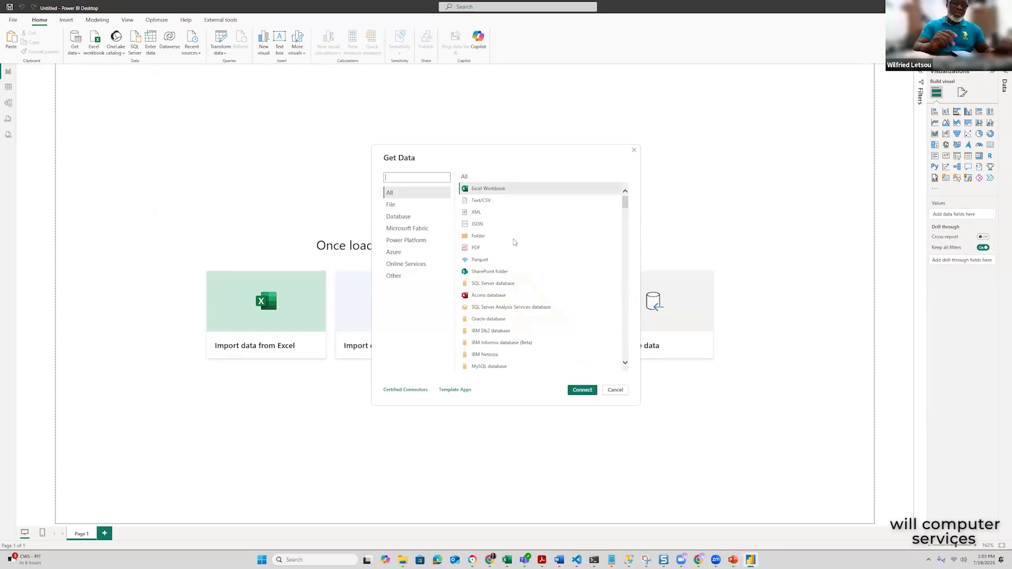
pyautogui.scroll(-1, 553, 235)
pyautogui.scroll(1, 553, 235)
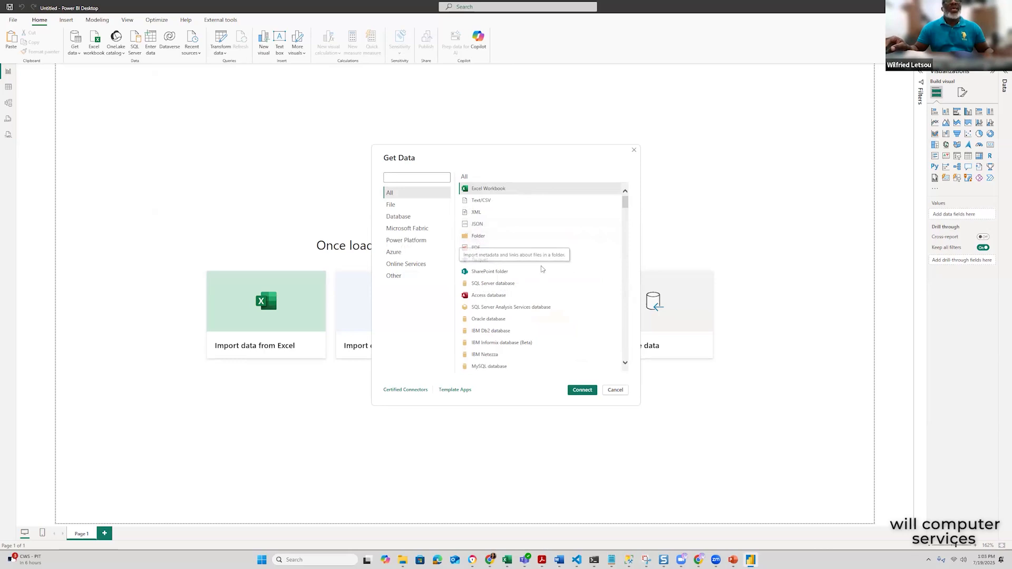
pyautogui.scroll(-10, 528, 282)
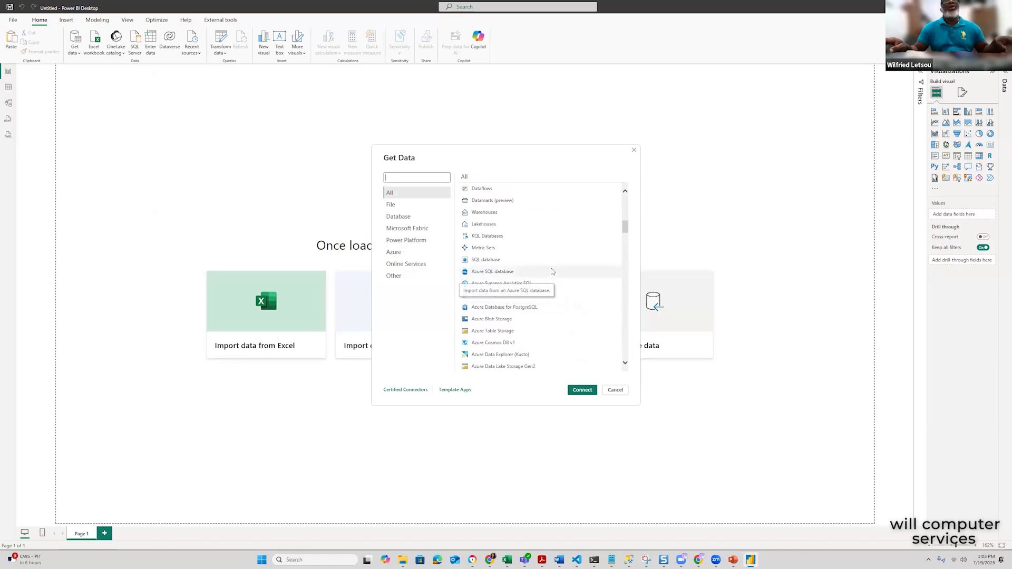
pyautogui.scroll(-15, 552, 272)
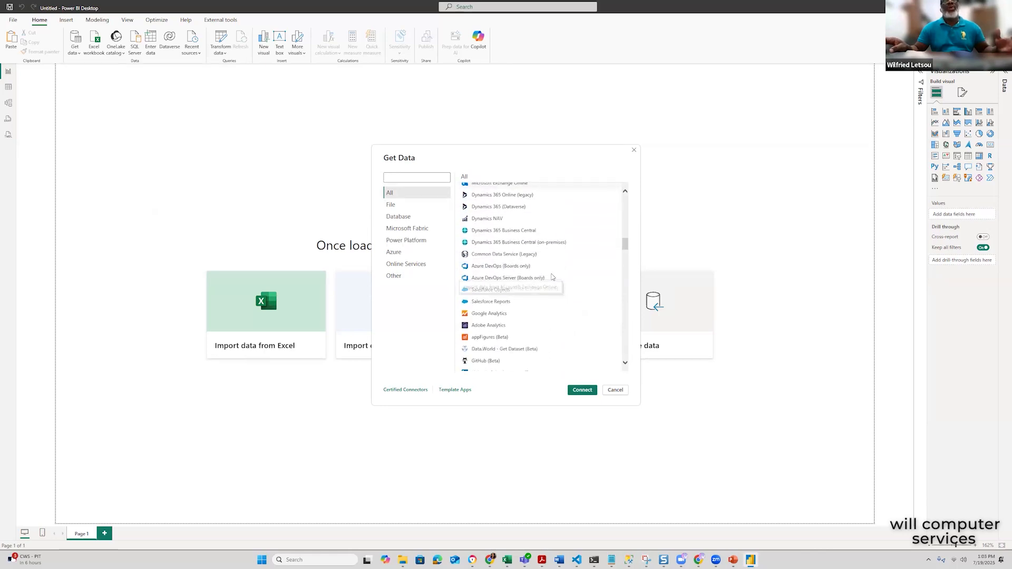
pyautogui.scroll(-15, 552, 275)
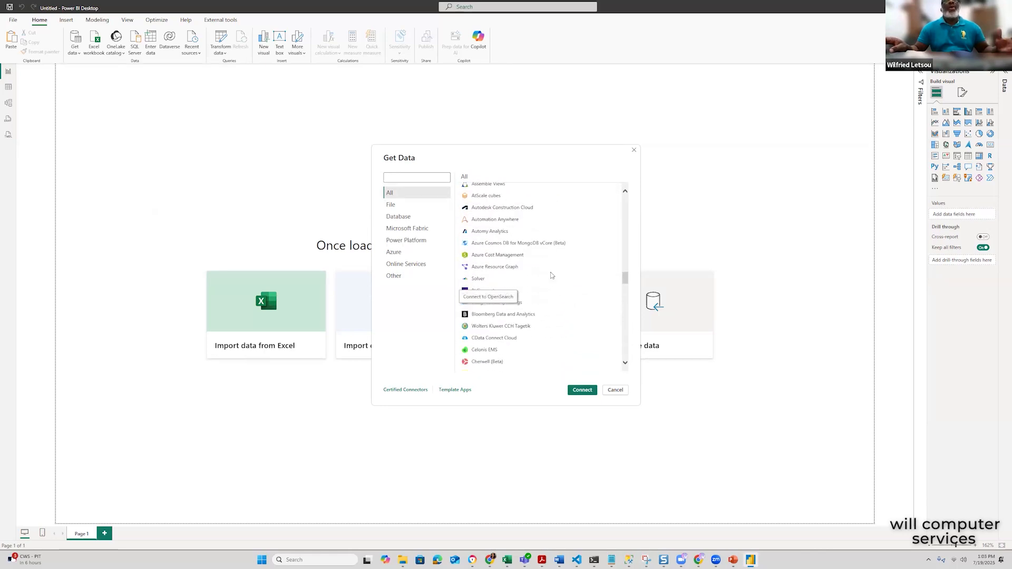
pyautogui.scroll(-20, 551, 273)
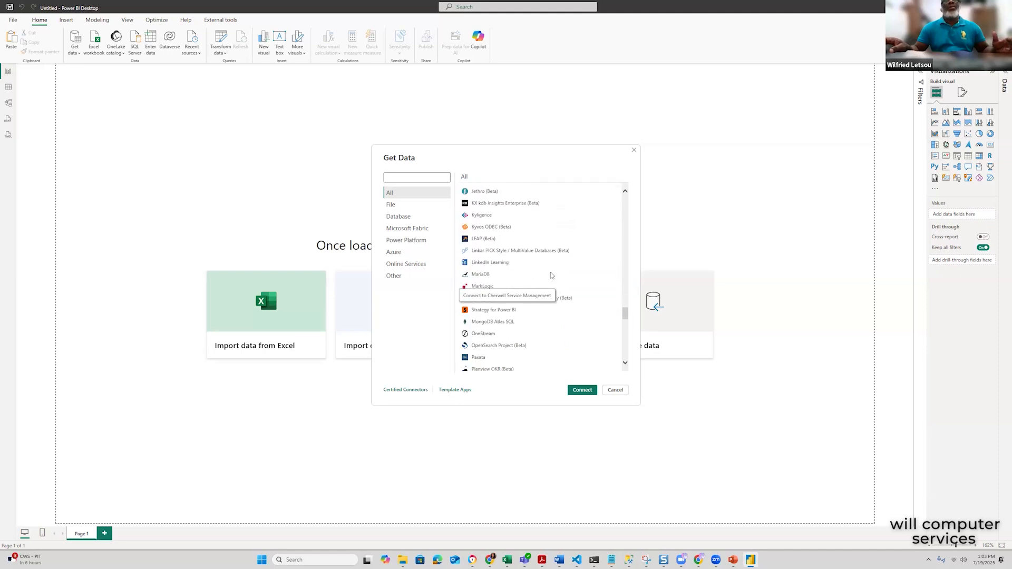
pyautogui.scroll(-3, 550, 272)
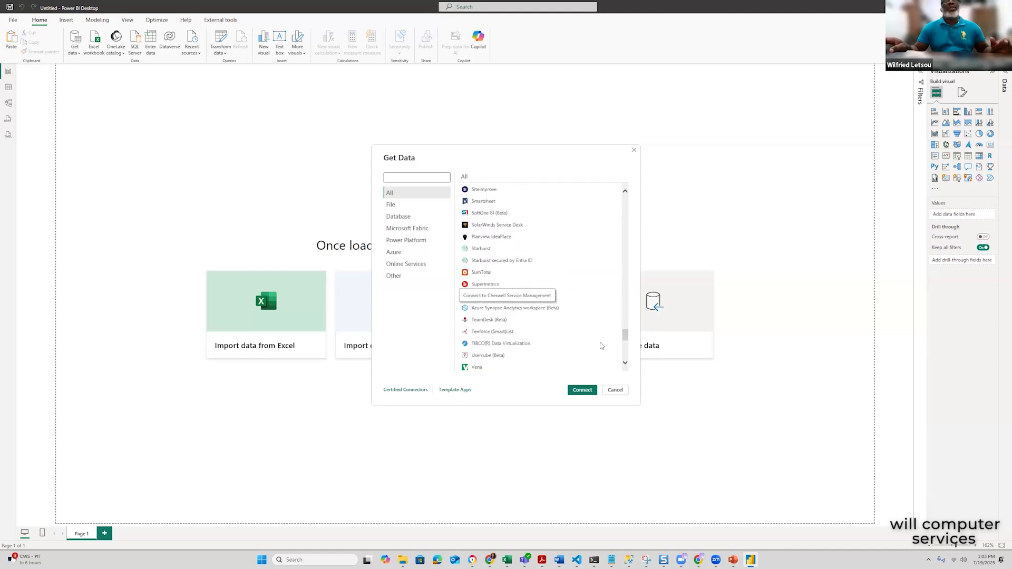
pyautogui.click(615, 390)
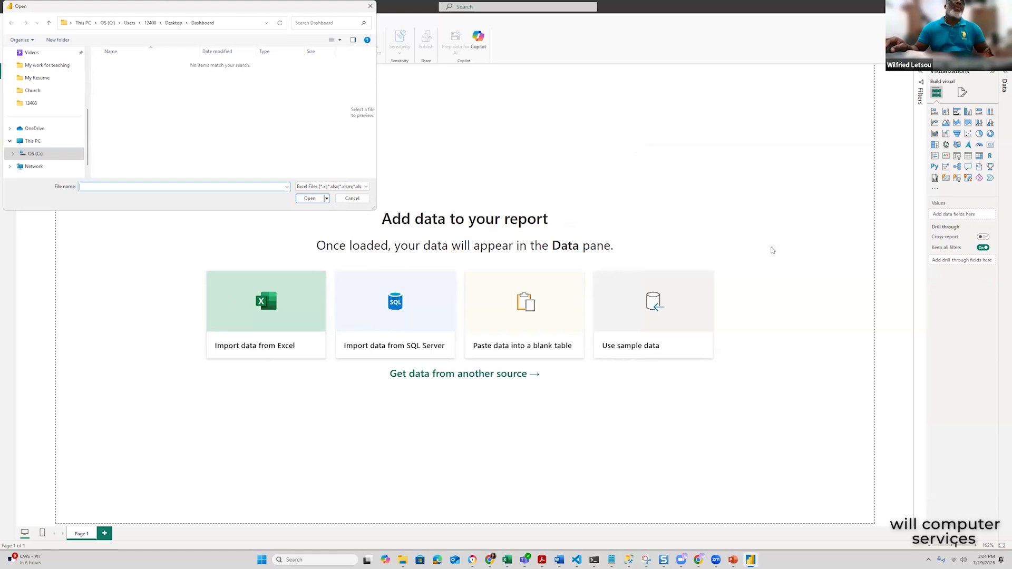
# Browse to the My work for teaching folder for the Excel import and check the open salaries_by_college_major workbook
pyautogui.click(46, 65)
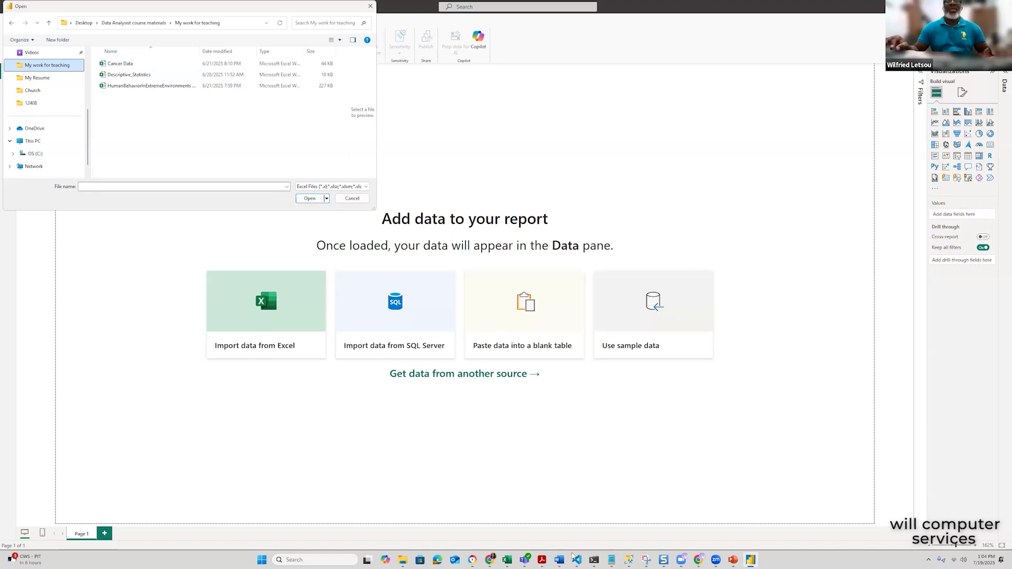
pyautogui.click(512, 559)
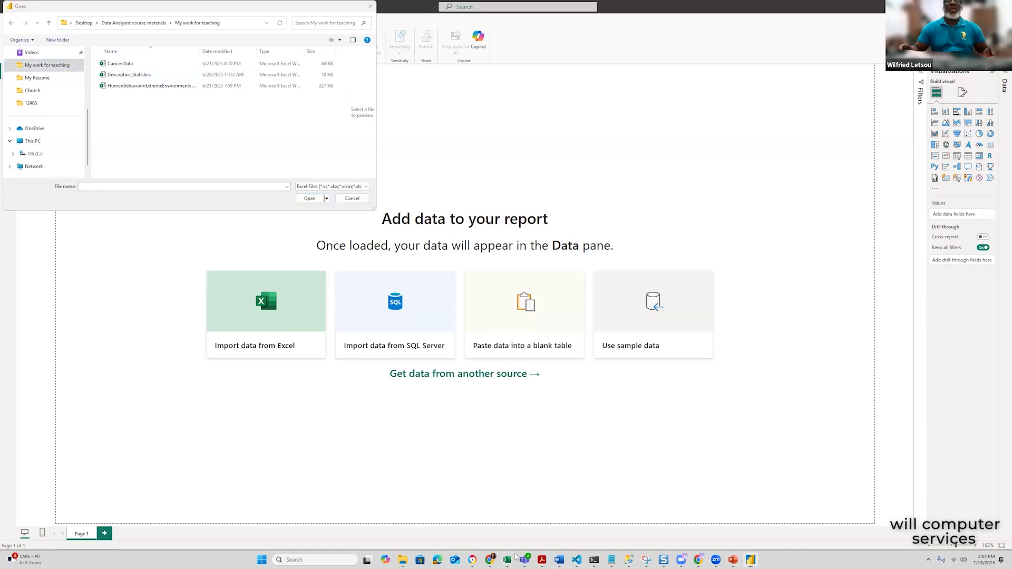
pyautogui.click(508, 559)
pyautogui.click(508, 560)
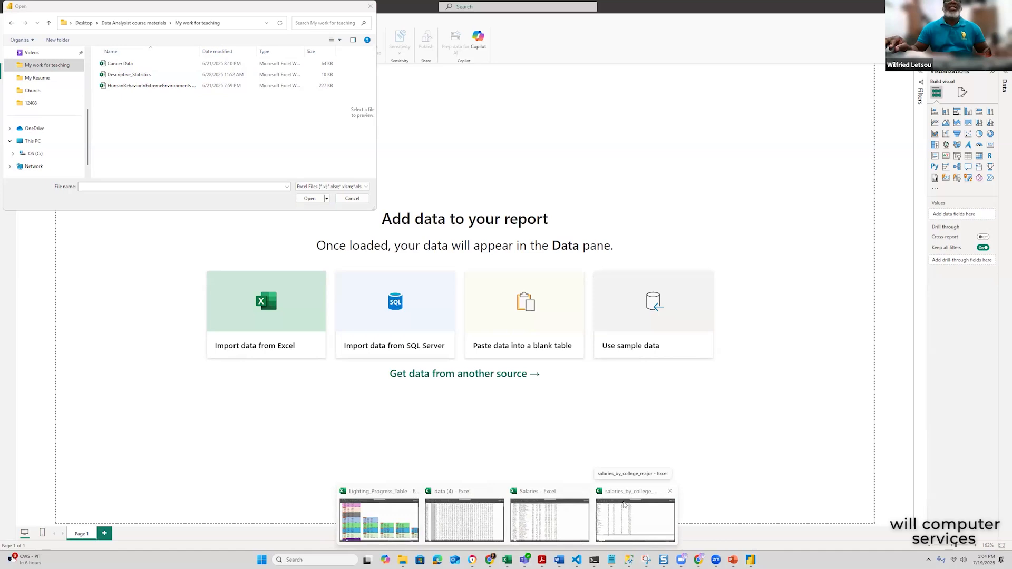
pyautogui.click(651, 493)
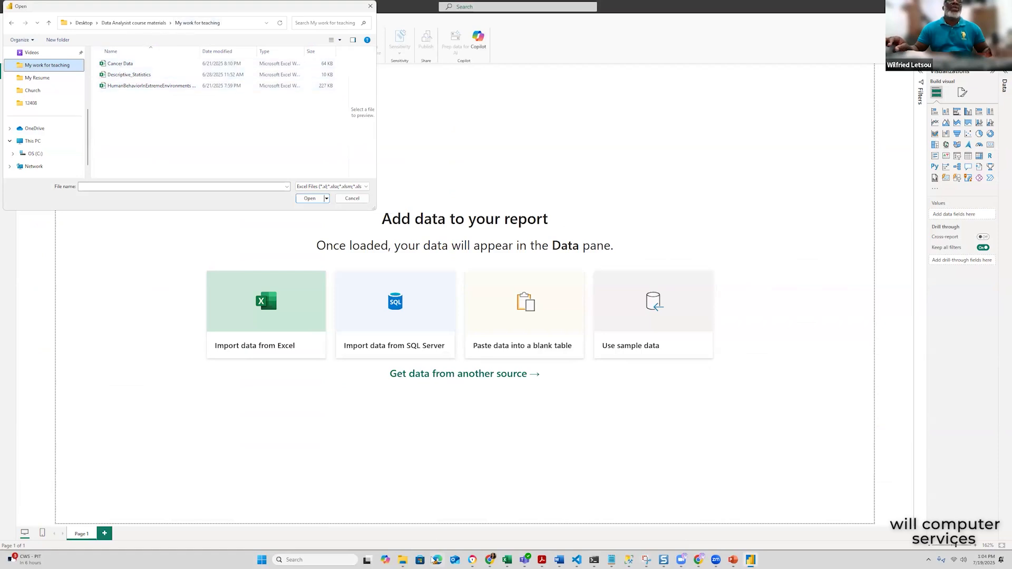
# Check the file types in the My work for teaching folder in File Explorer, widening the Type column, and close the window
pyautogui.click(403, 560)
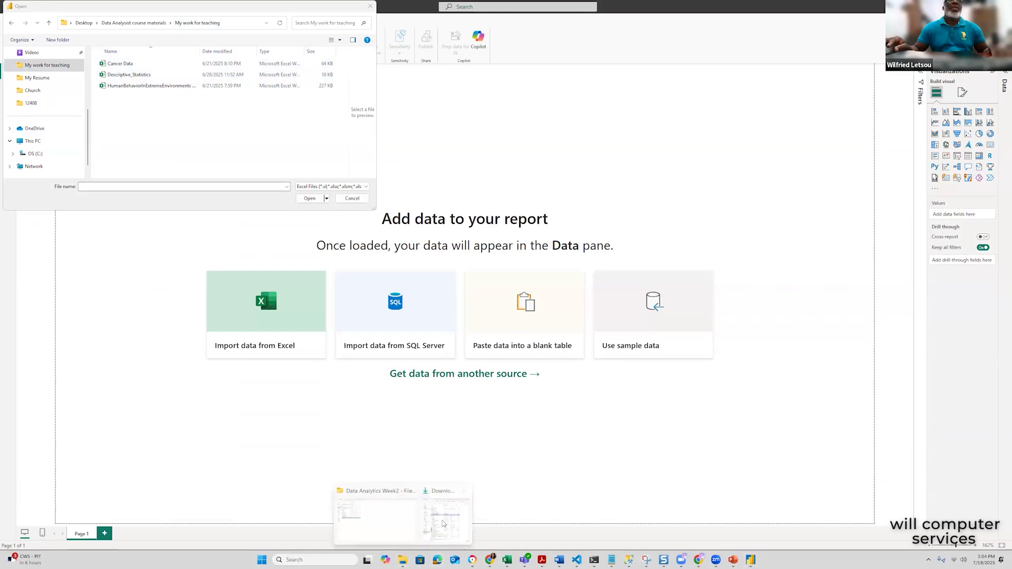
pyautogui.click(395, 521)
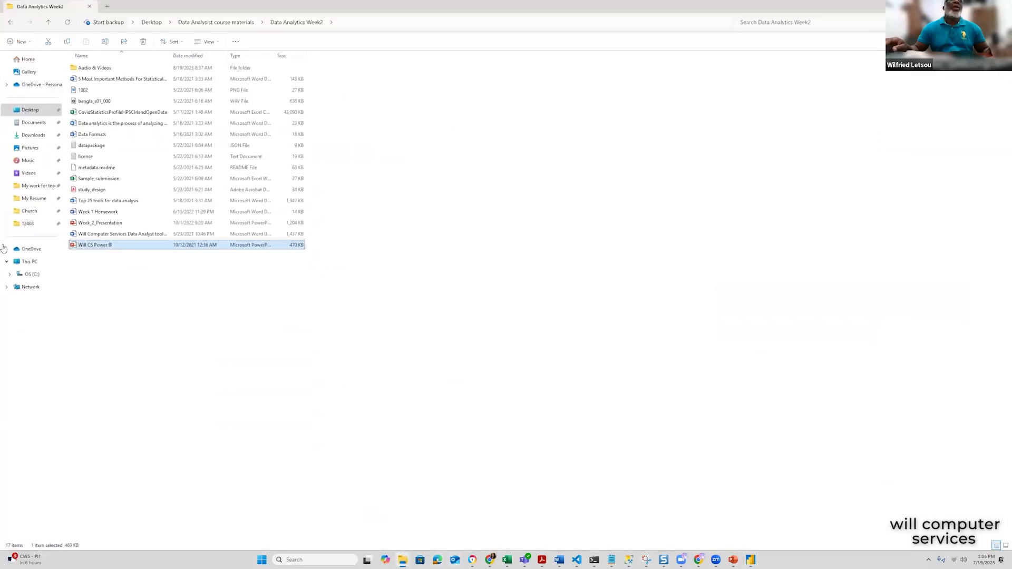
pyautogui.click(39, 186)
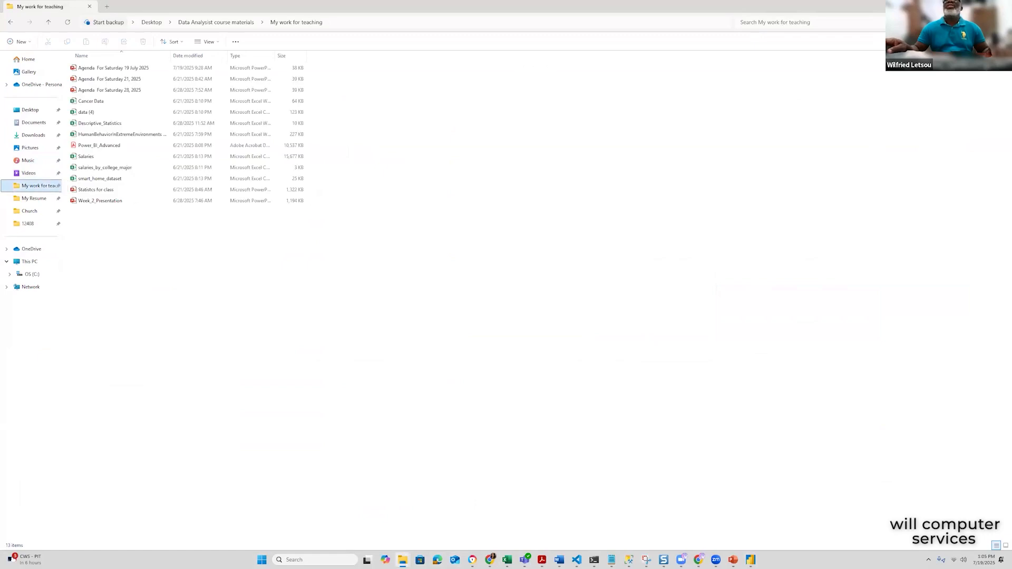
pyautogui.moveTo(519, 6); pyautogui.dragTo(600, 28)
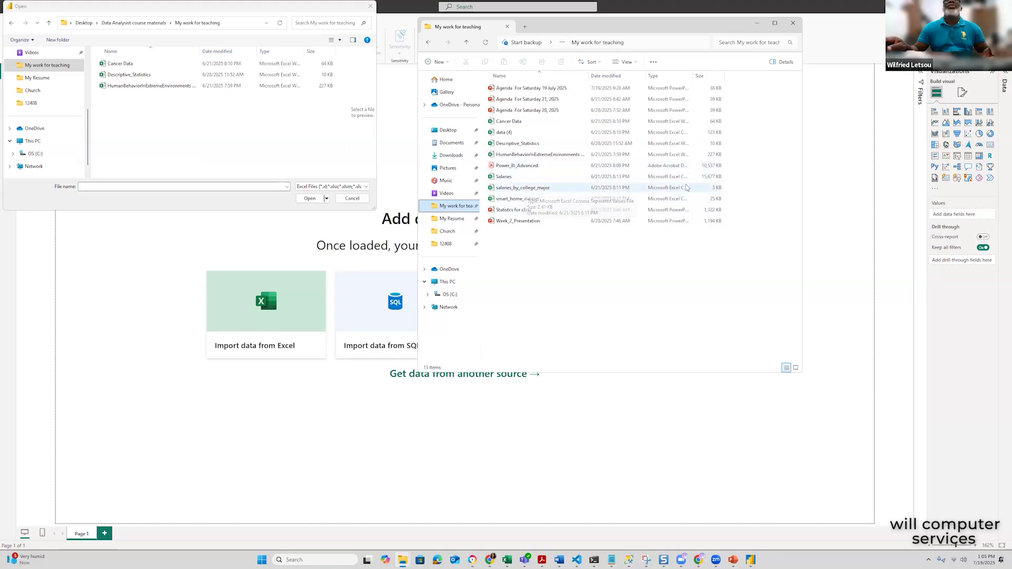
pyautogui.moveTo(747, 76)
pyautogui.mouseDown()
pyautogui.moveTo(769, 75)
pyautogui.moveTo(736, 76)
pyautogui.moveTo(760, 75)
pyautogui.mouseUp()
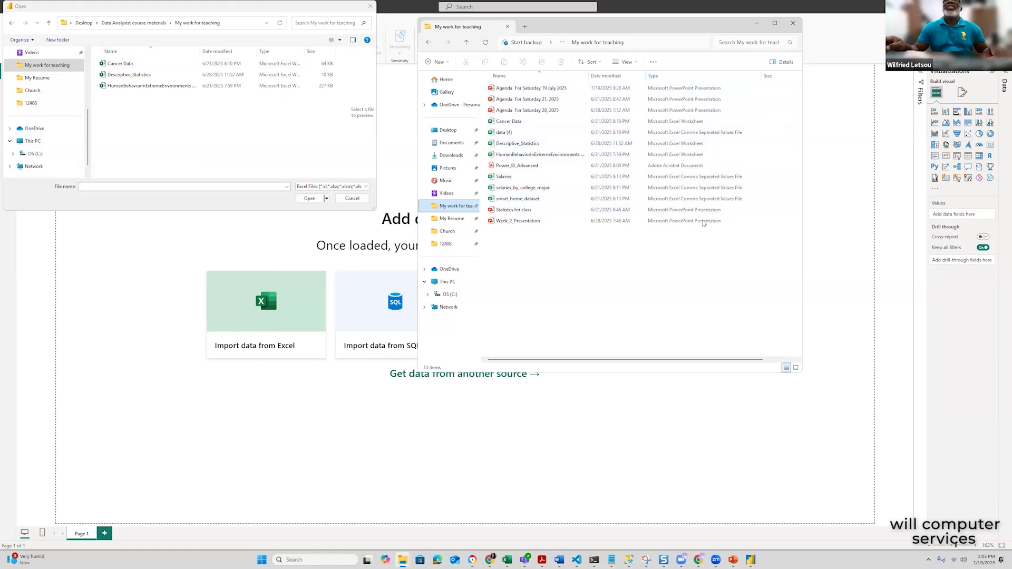
pyautogui.click(792, 23)
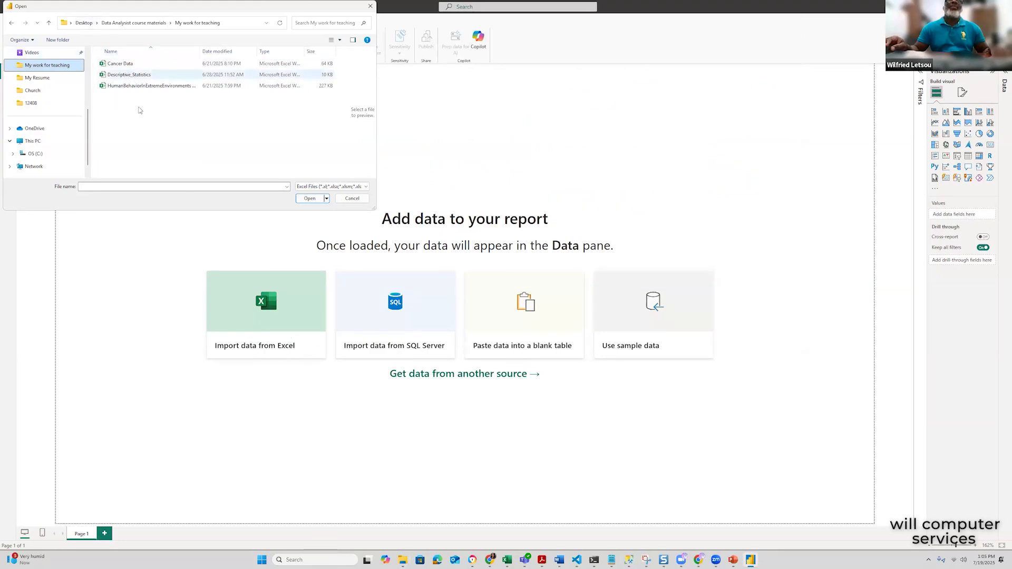
pyautogui.click(350, 201)
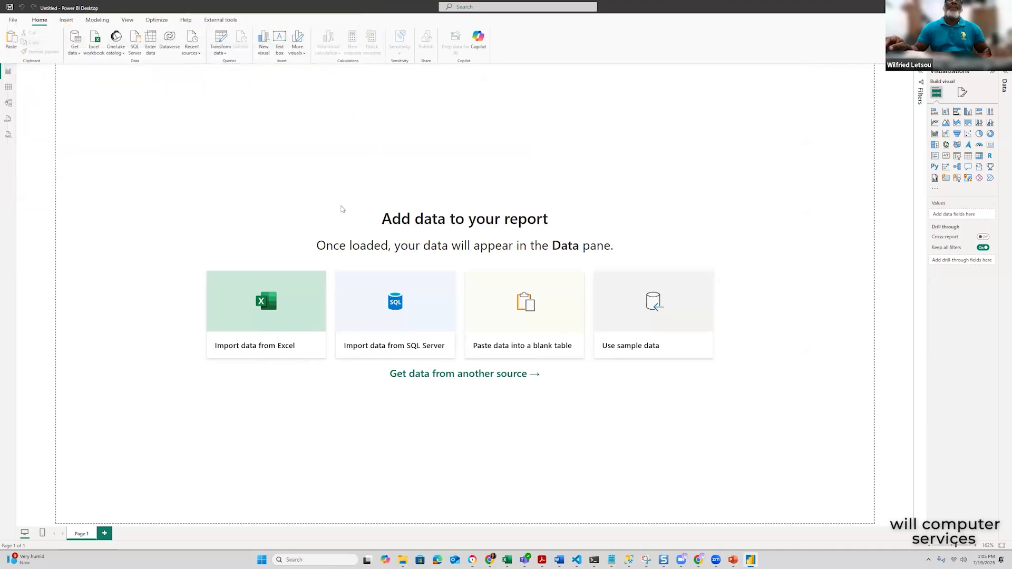
pyautogui.click(78, 55)
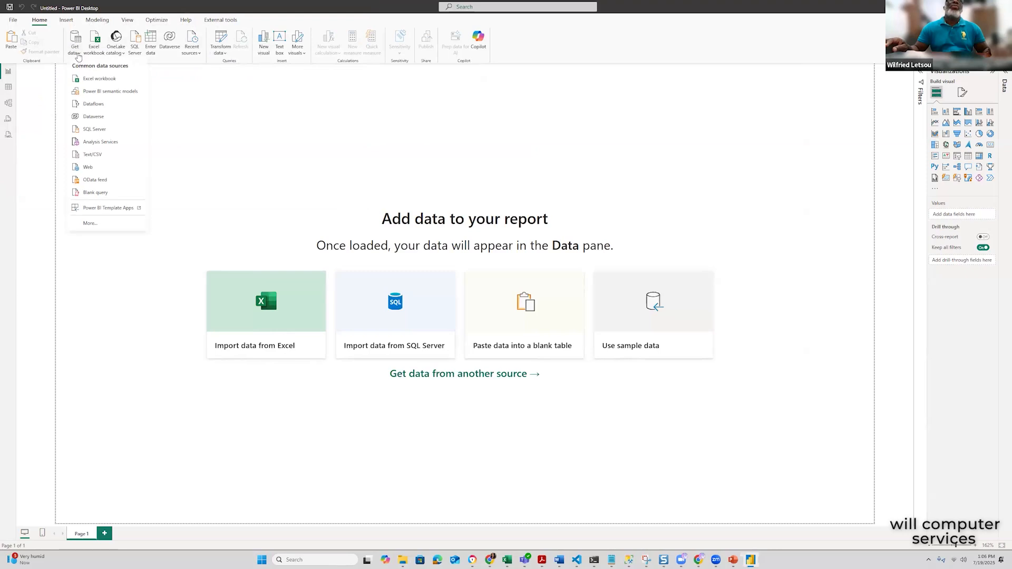
pyautogui.click(93, 154)
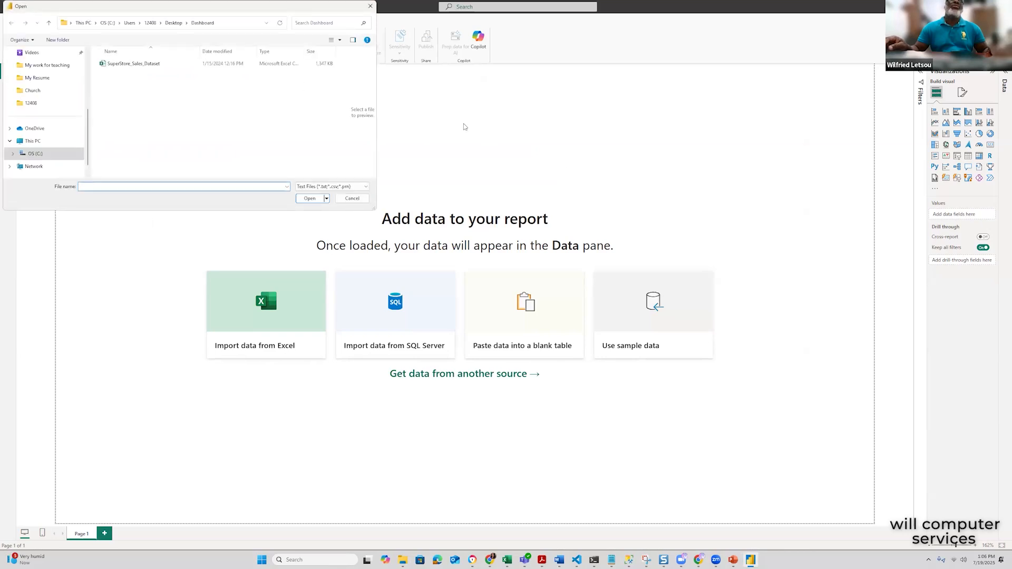
pyautogui.click(47, 64)
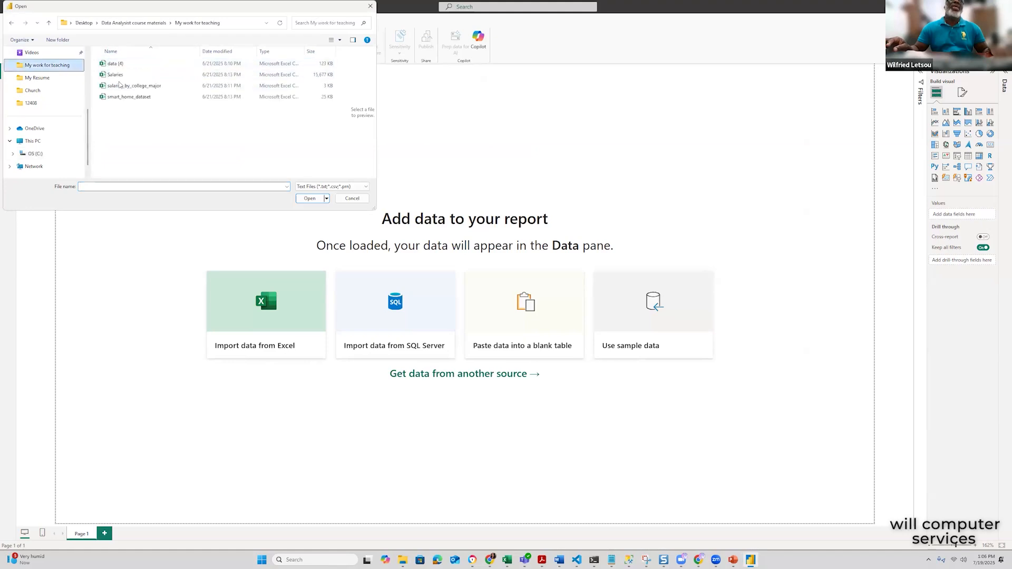
pyautogui.click(150, 87)
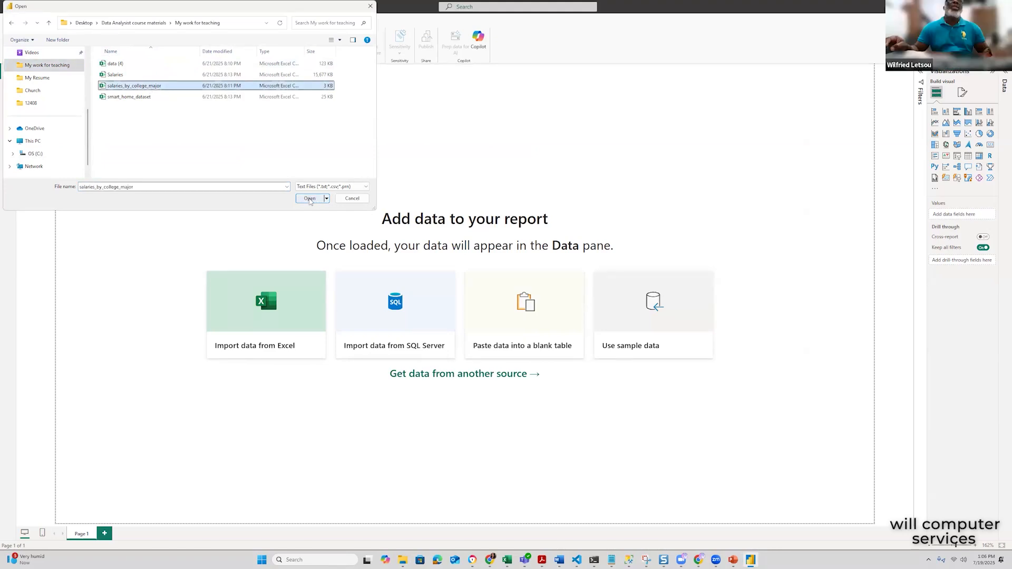
pyautogui.click(352, 199)
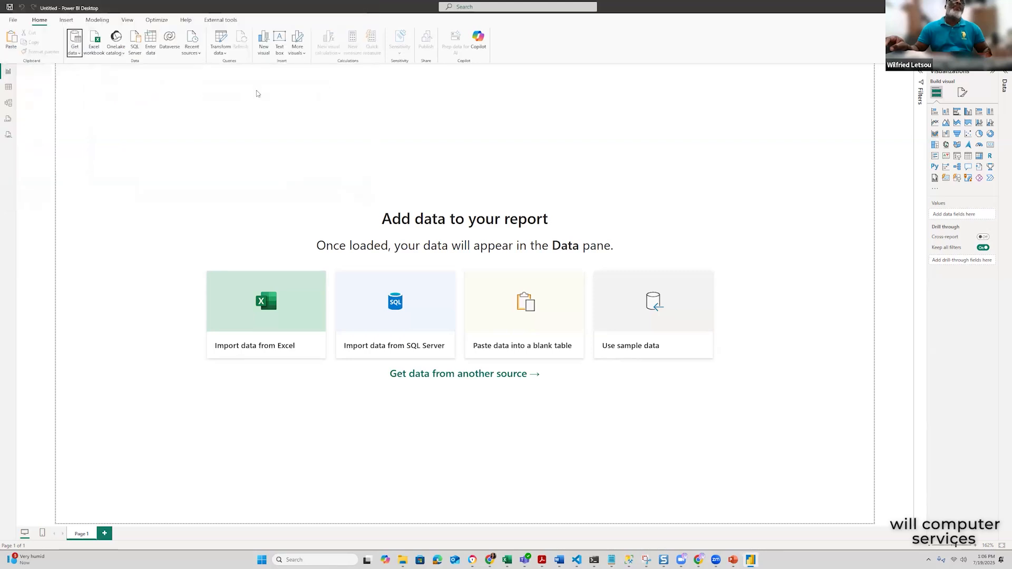
# Connect to the salaries_by_college_major file in the My work for teaching folder as a Text/CSV source
pyautogui.click(78, 55)
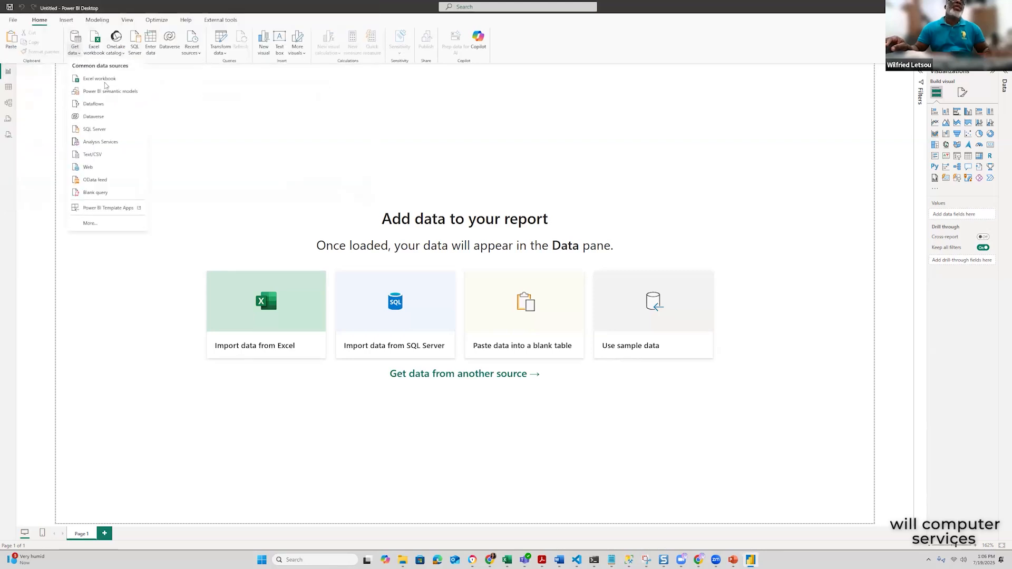
pyautogui.click(97, 156)
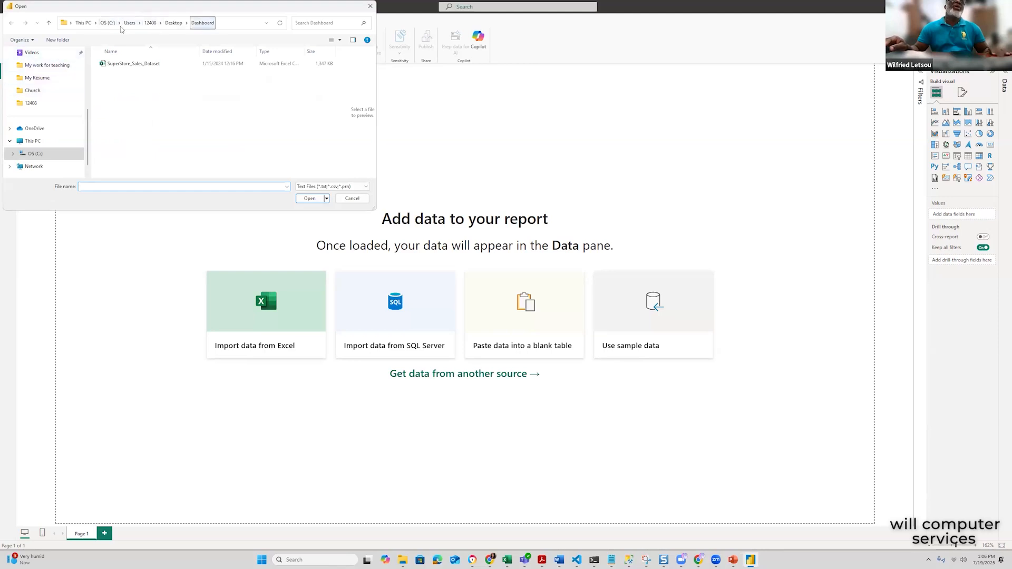
pyautogui.click(49, 67)
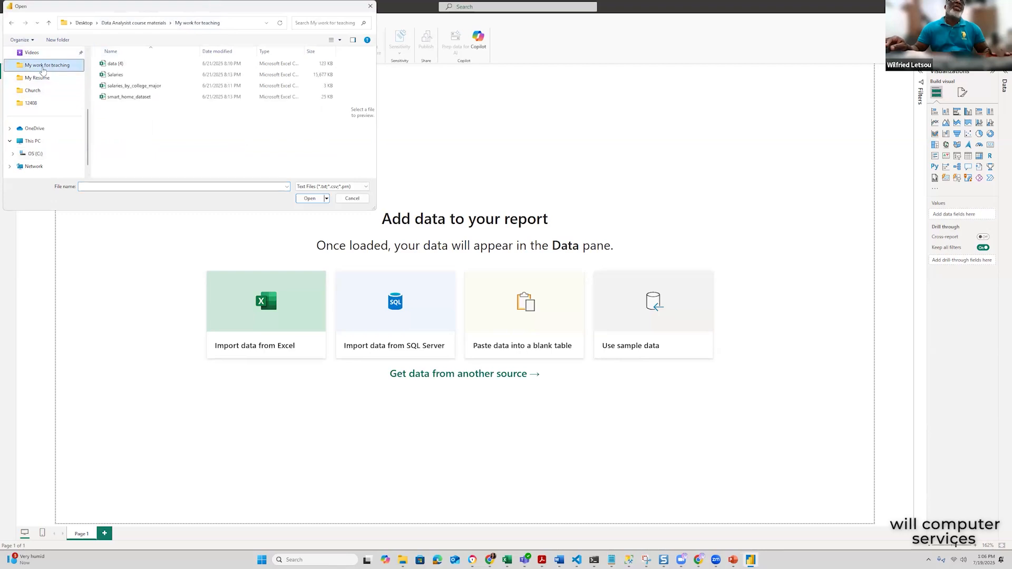
pyautogui.click(133, 88)
pyautogui.click(306, 199)
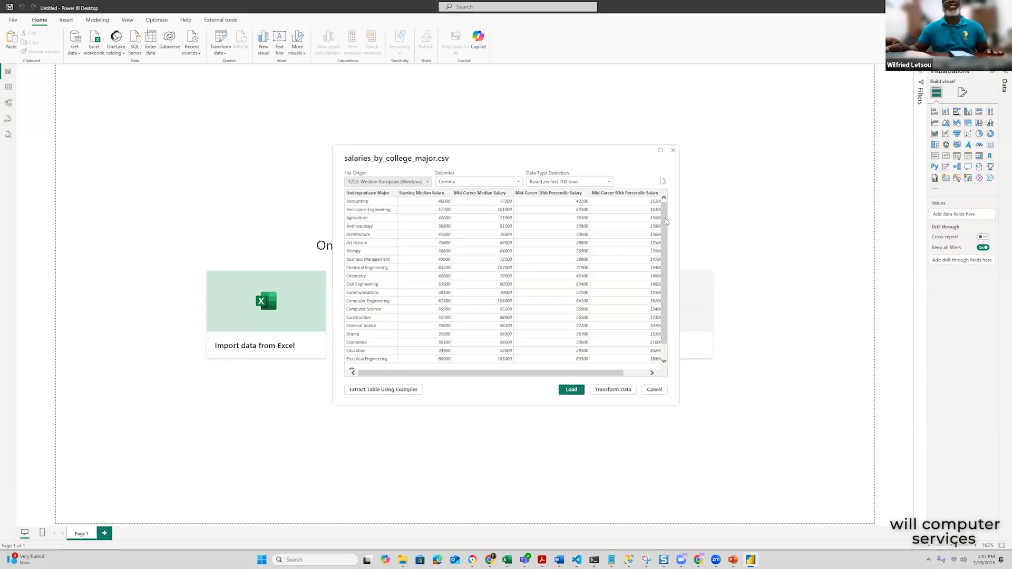
# Examine the rows, columns and data type detection options in the salaries_by_college_major.csv preview and load the table
pyautogui.moveTo(665, 221); pyautogui.dragTo(678, 300)
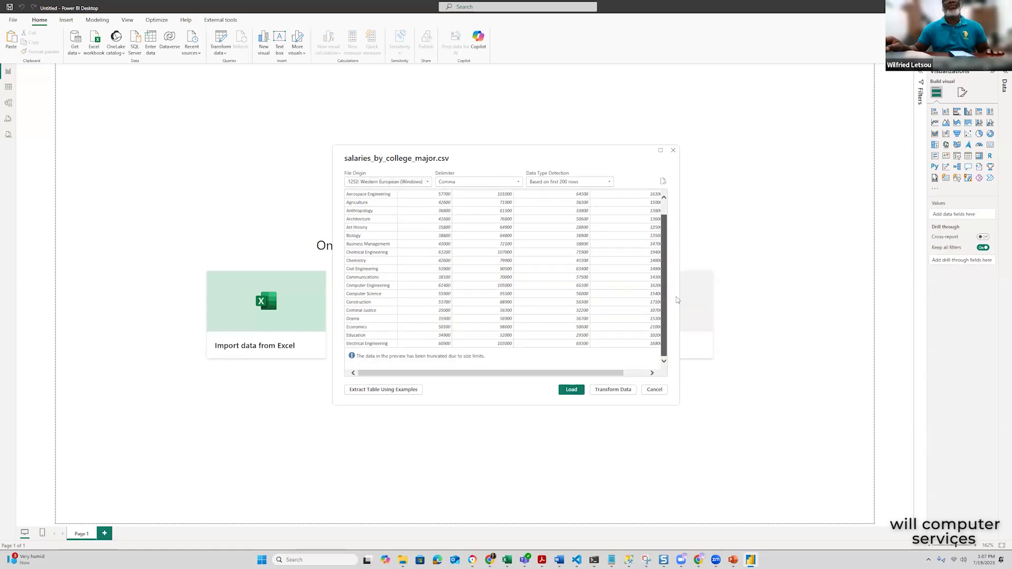
pyautogui.scroll(2, 612, 253)
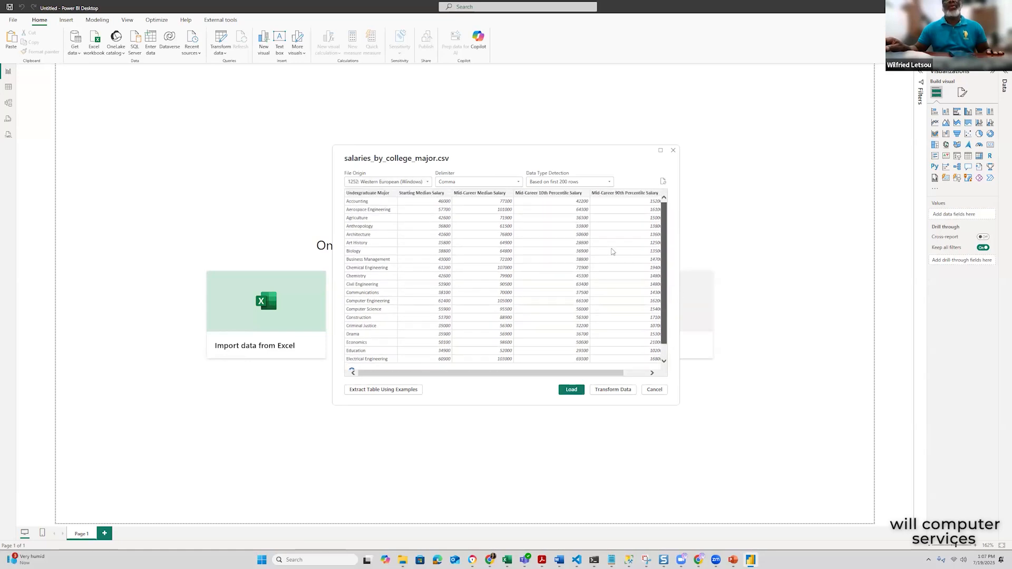
pyautogui.moveTo(580, 374); pyautogui.dragTo(459, 375)
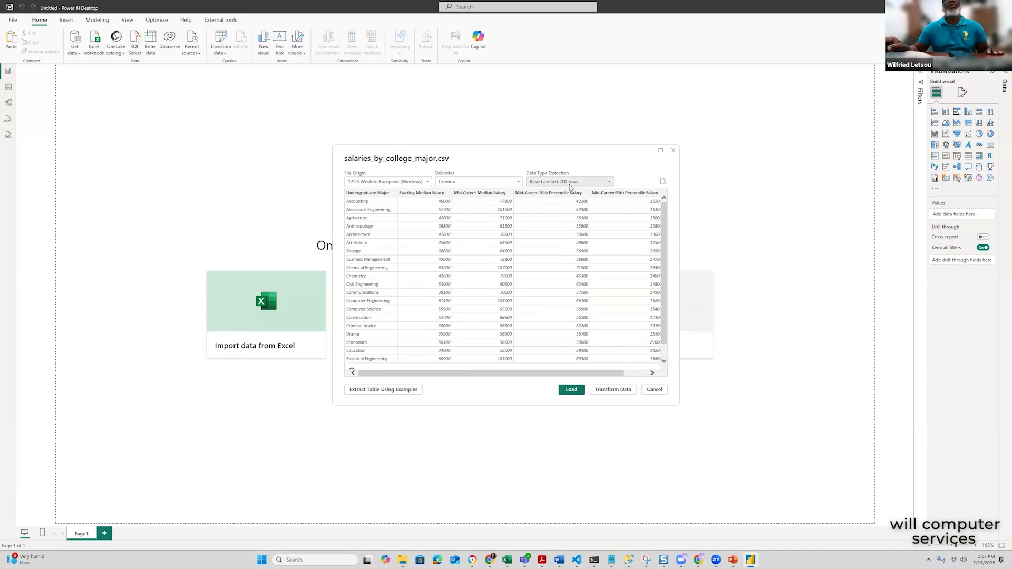
pyautogui.click(609, 184)
pyautogui.click(609, 183)
pyautogui.scroll(-2, 612, 303)
pyautogui.scroll(2, 613, 304)
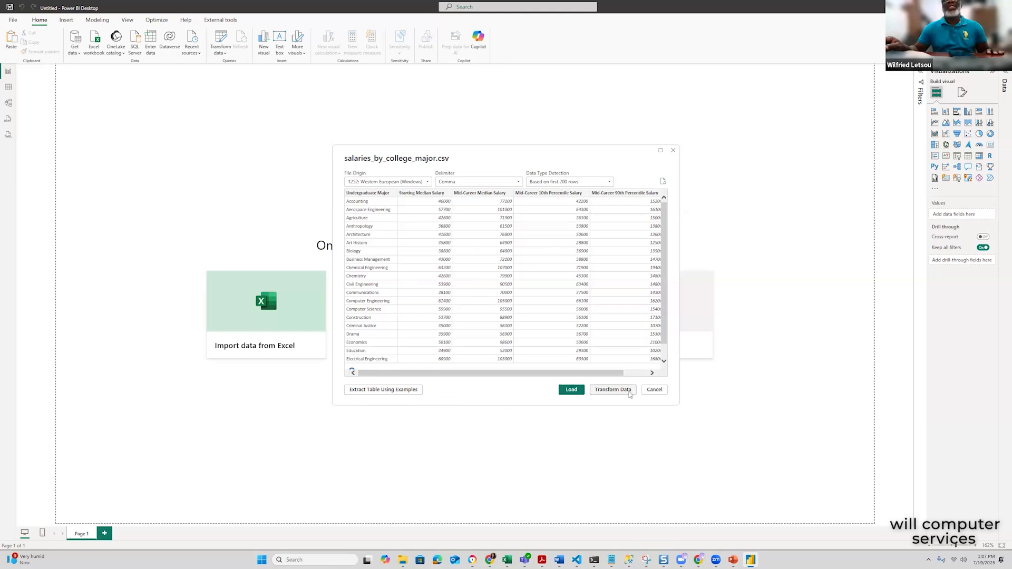
pyautogui.click(572, 390)
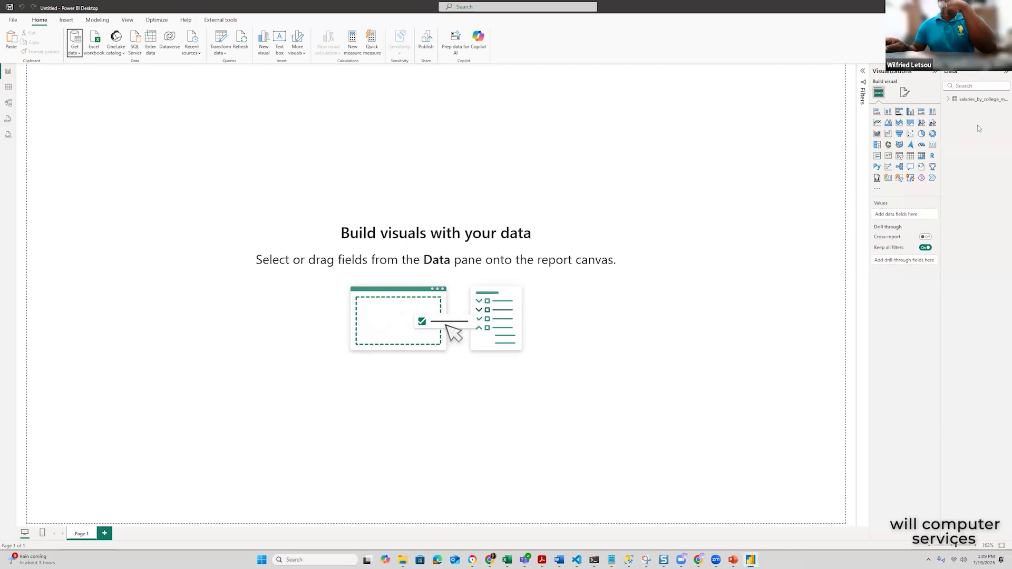
# Expand the salaries_by_college_major table's fields and delete the table from the model
pyautogui.click(948, 100)
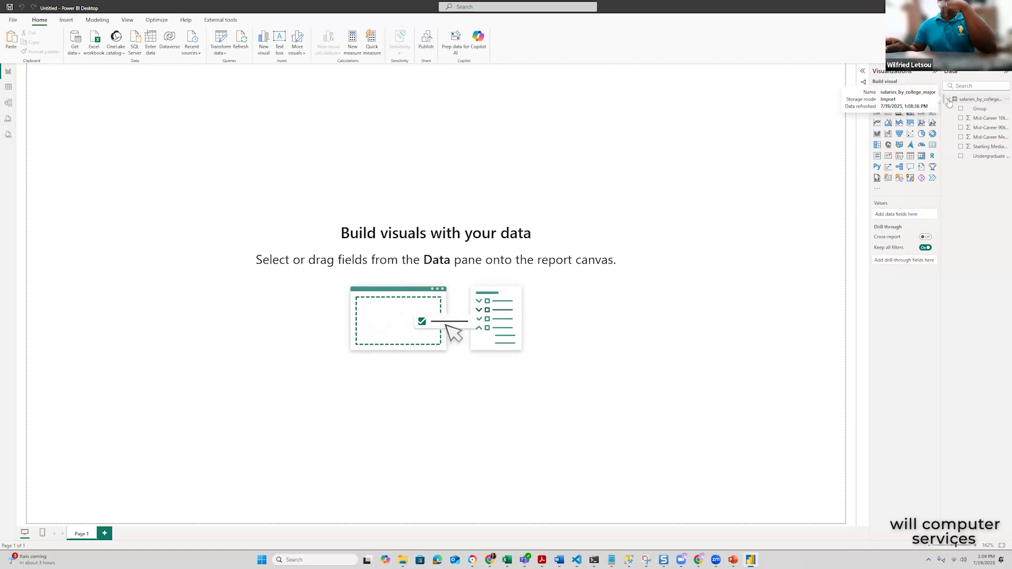
pyautogui.click(1001, 100)
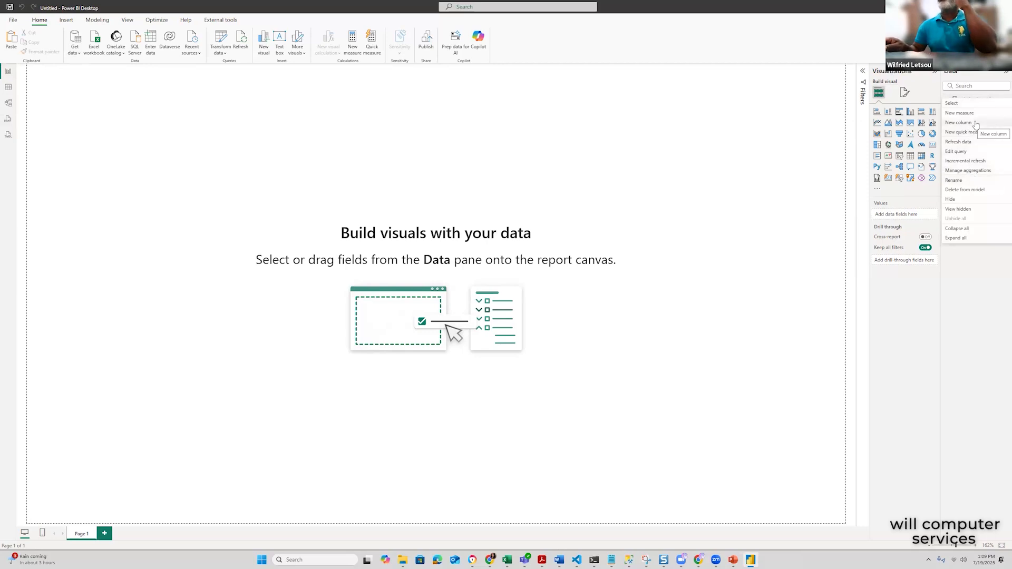
pyautogui.click(972, 191)
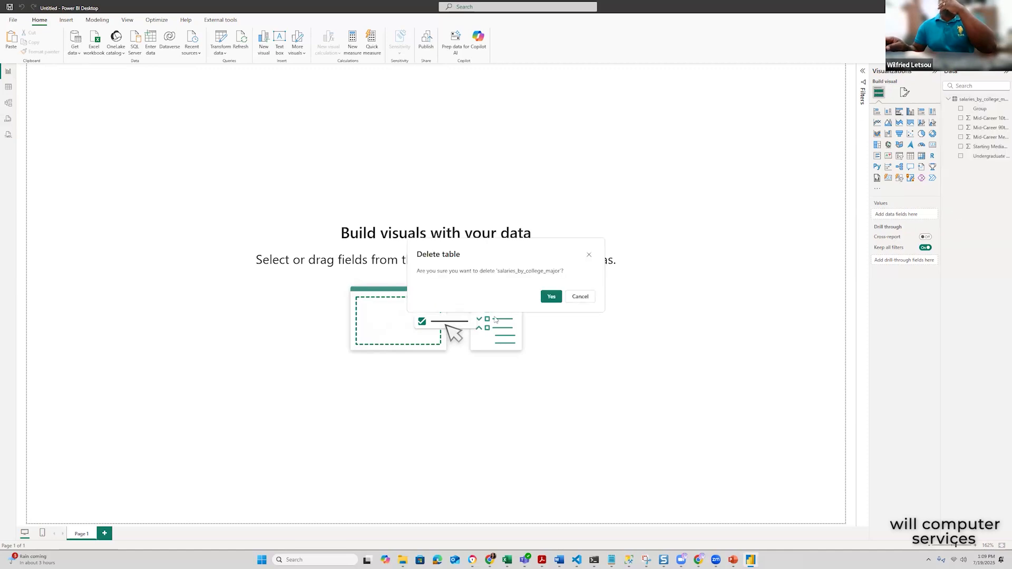
pyautogui.click(549, 297)
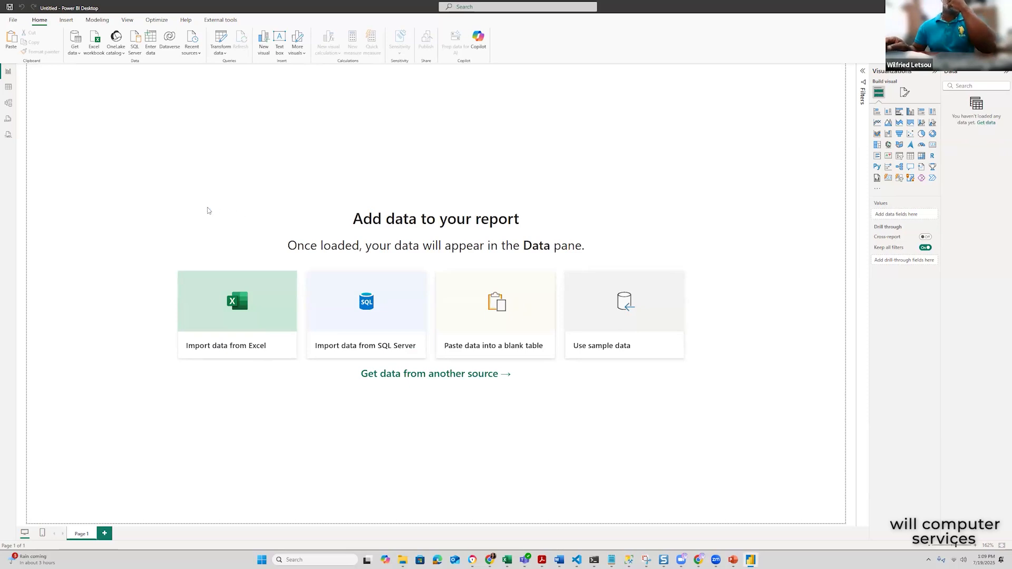
# Import salaries_by_college_major from the My work for teaching folder again as Text/CSV and load it
pyautogui.click(987, 124)
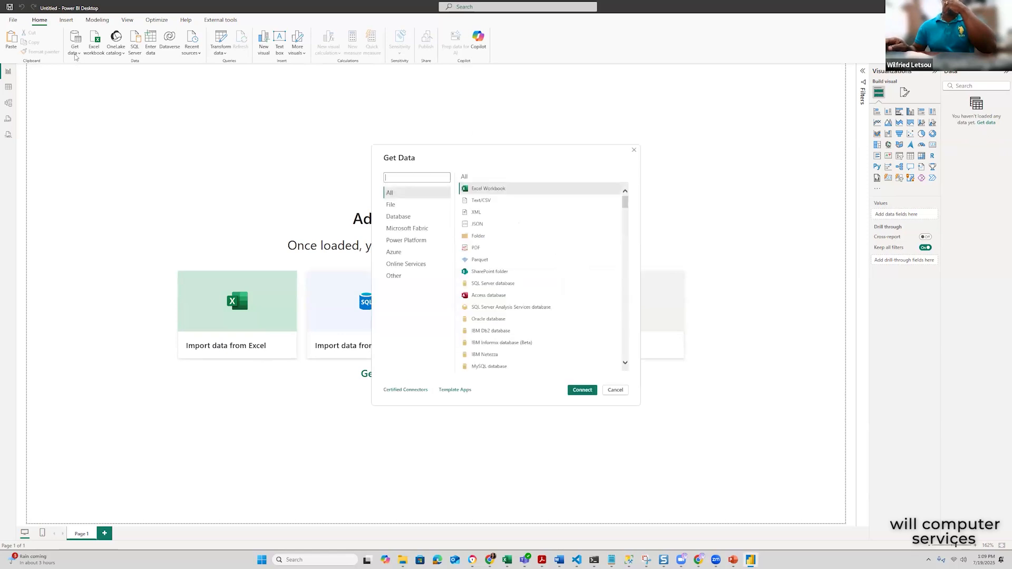
pyautogui.click(485, 205)
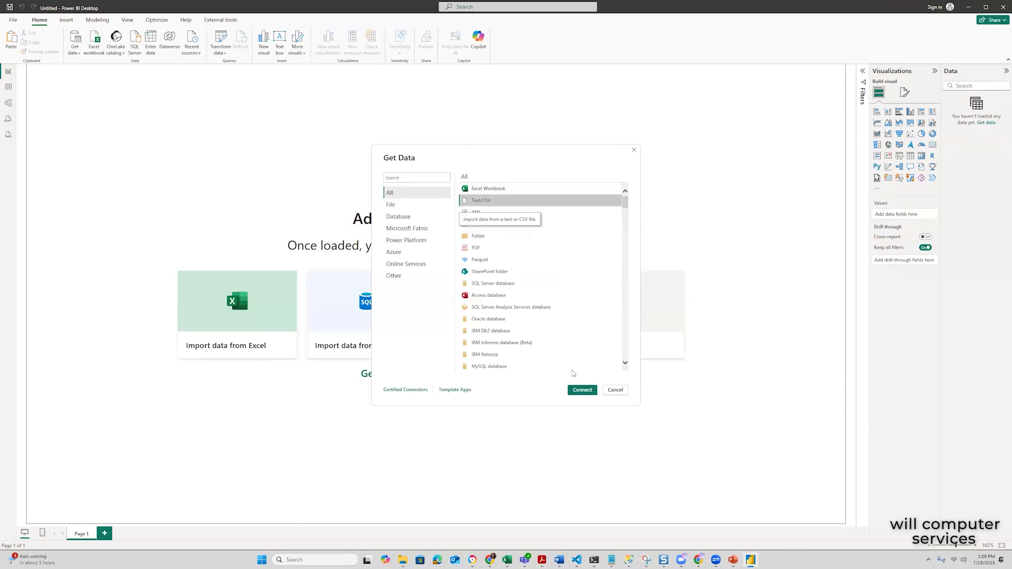
pyautogui.click(582, 391)
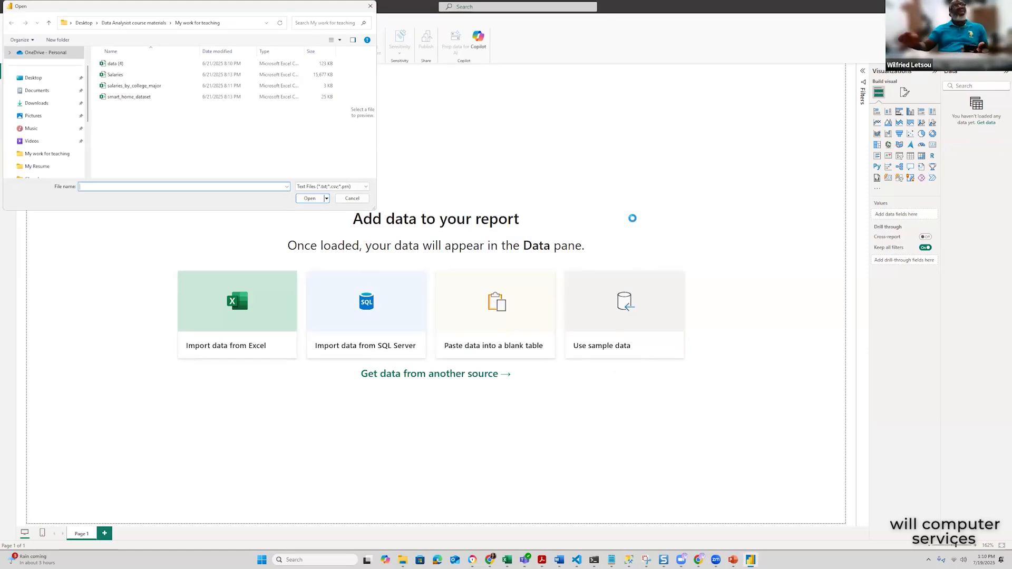
pyautogui.click(136, 86)
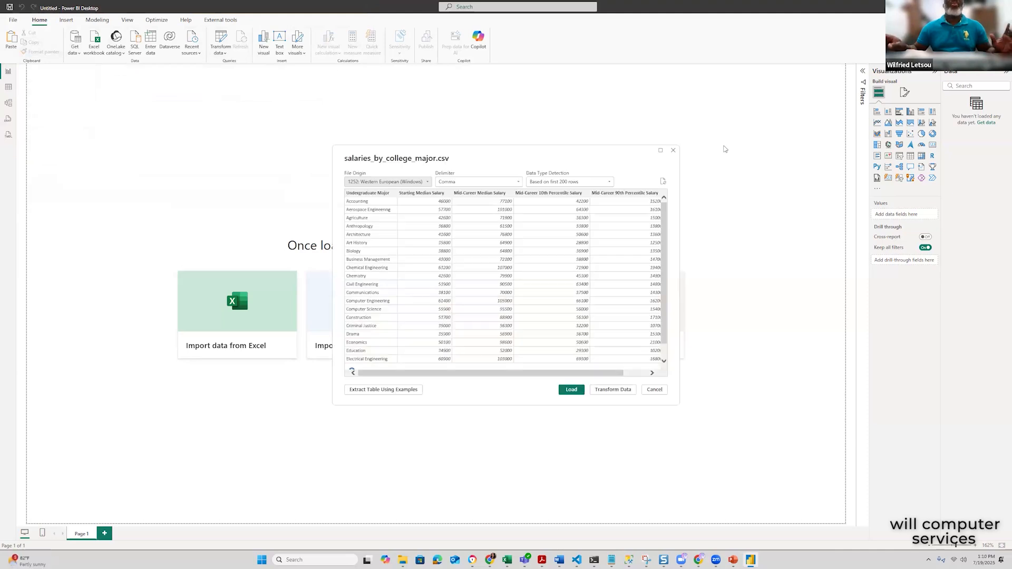
pyautogui.click(572, 390)
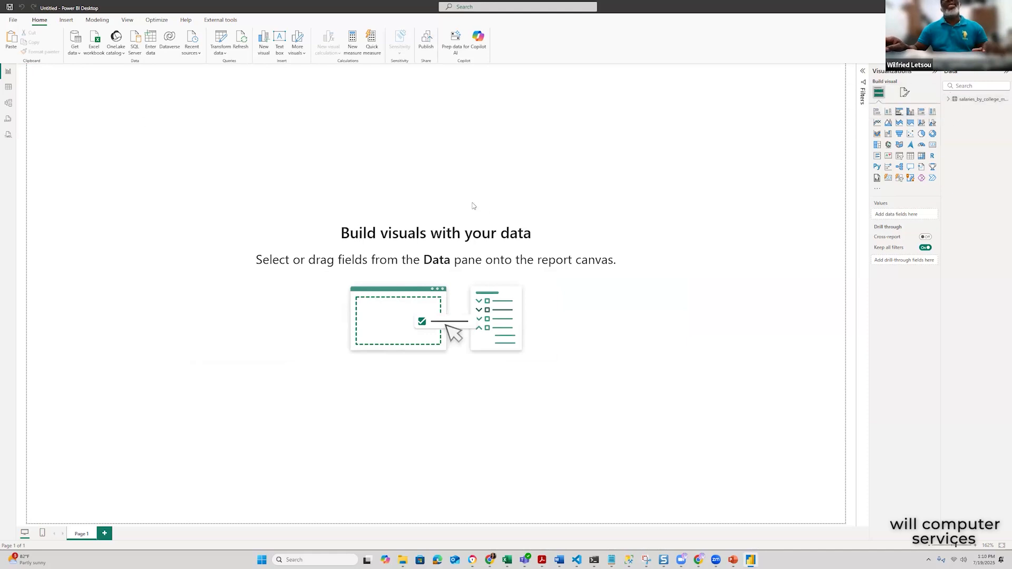
# Expand the reloaded table's fields, compare them with the salaries_by_college_major workbook in Excel, and return to Power BI Desktop
pyautogui.click(949, 100)
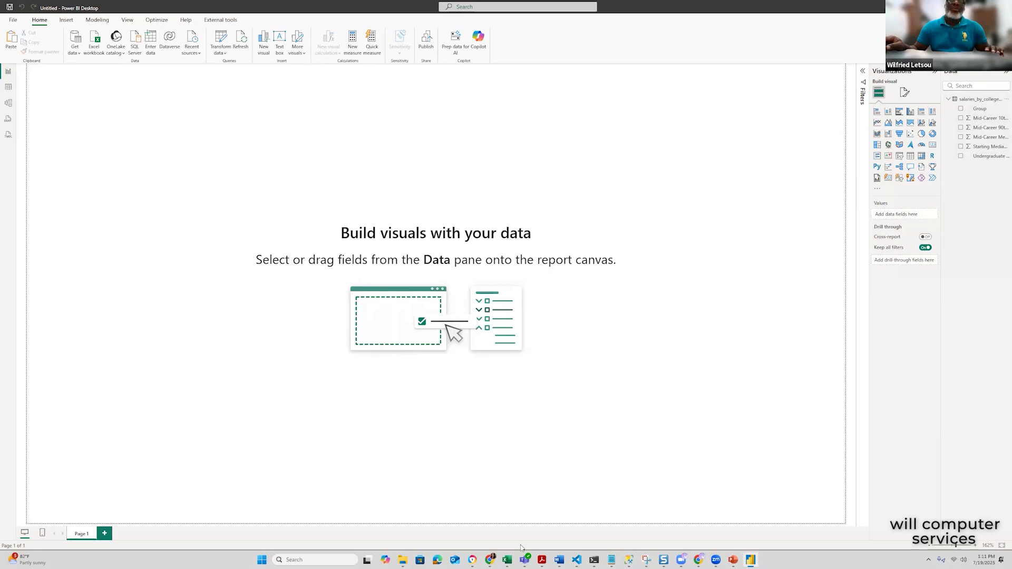
pyautogui.moveTo(509, 559)
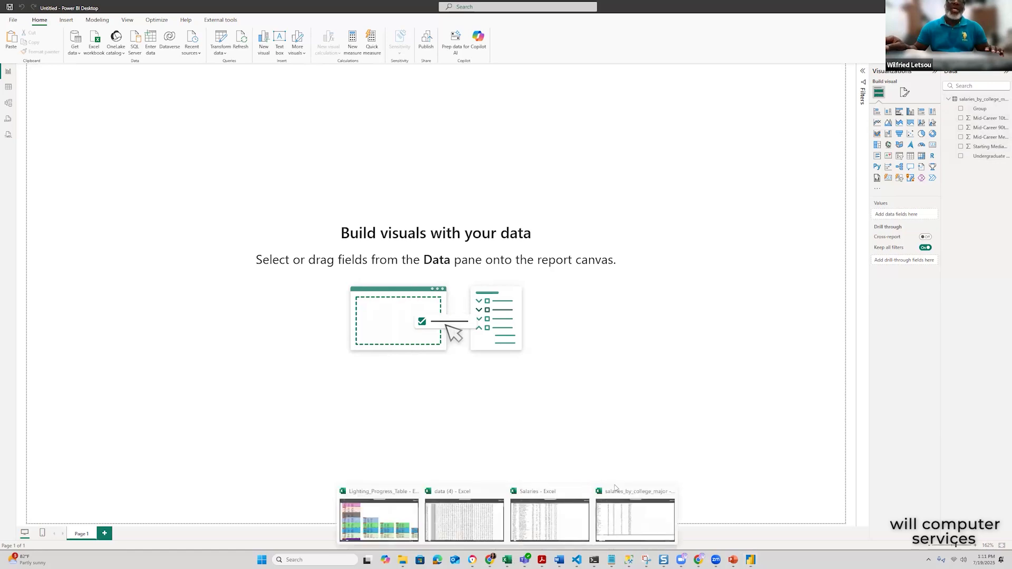
pyautogui.click(626, 491)
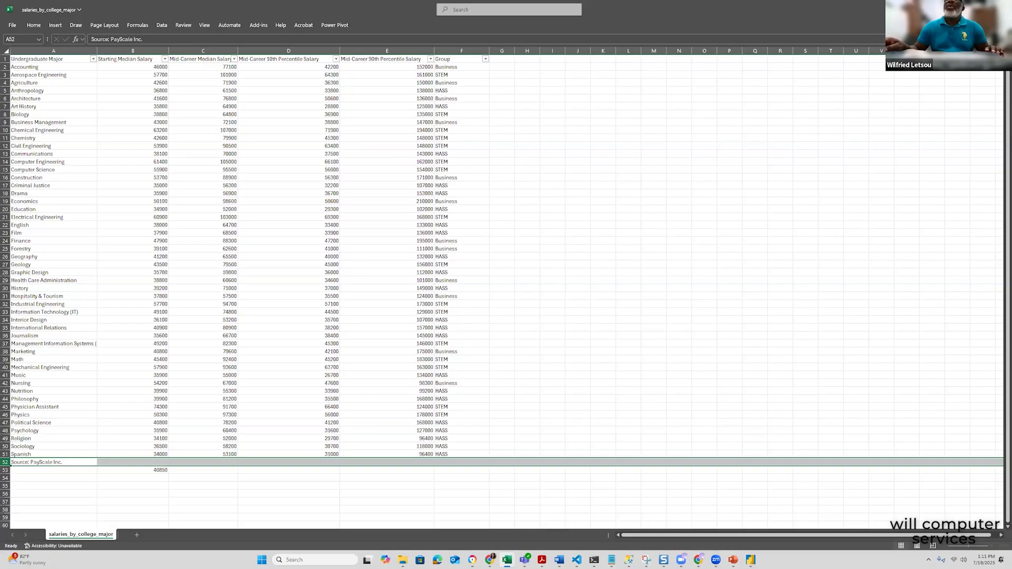
pyautogui.hotkey('alt', 'Tab')
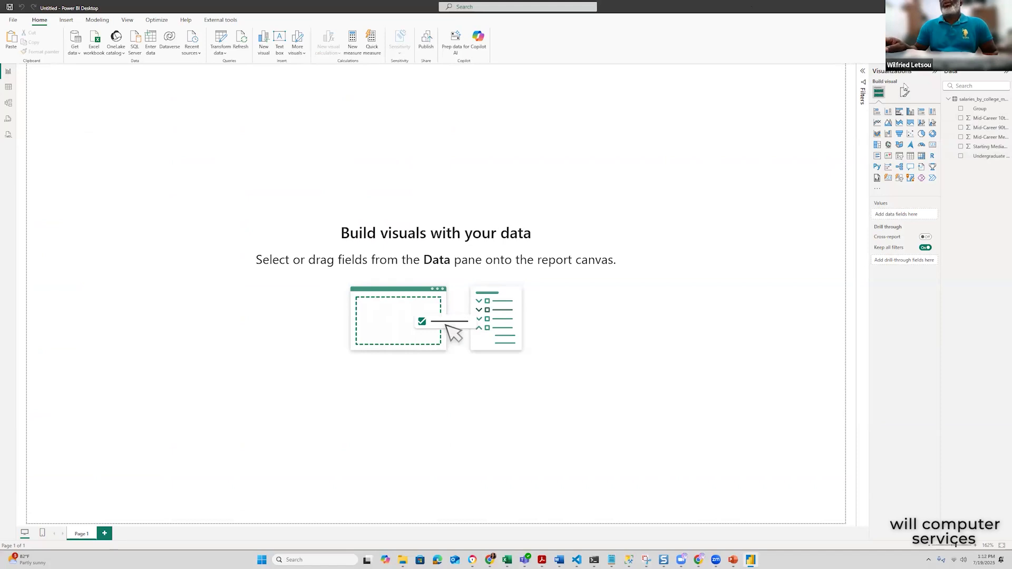
# Add a clustered column chart to Page 1, delete it, and insert an empty clustered column chart again
pyautogui.click(888, 112)
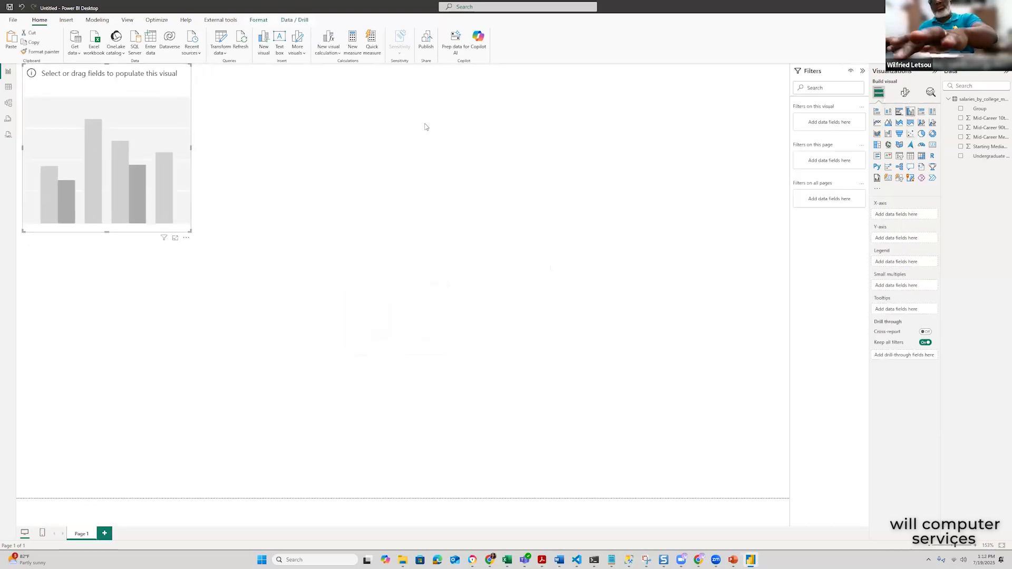
pyautogui.press('Delete')
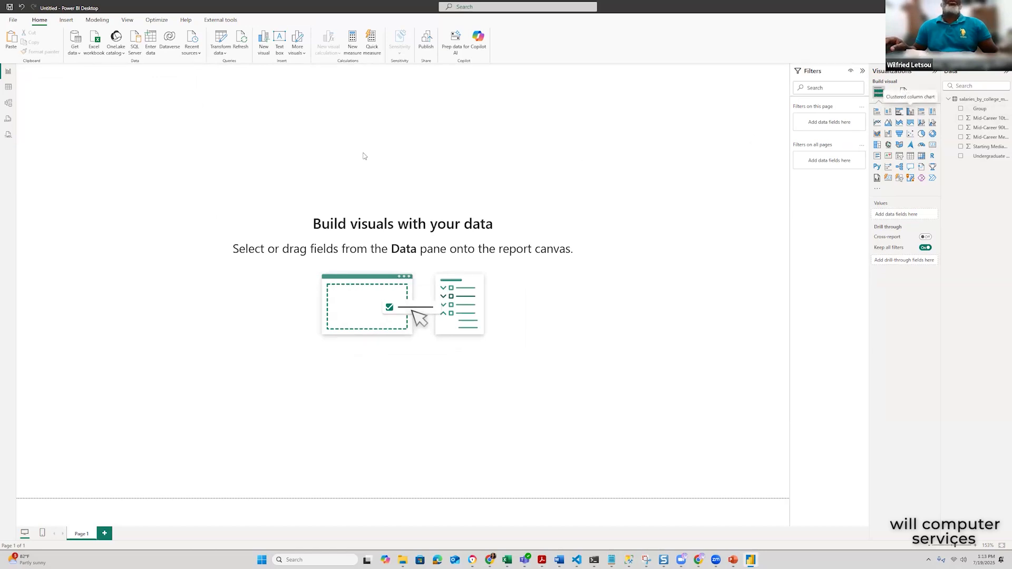
pyautogui.click(910, 111)
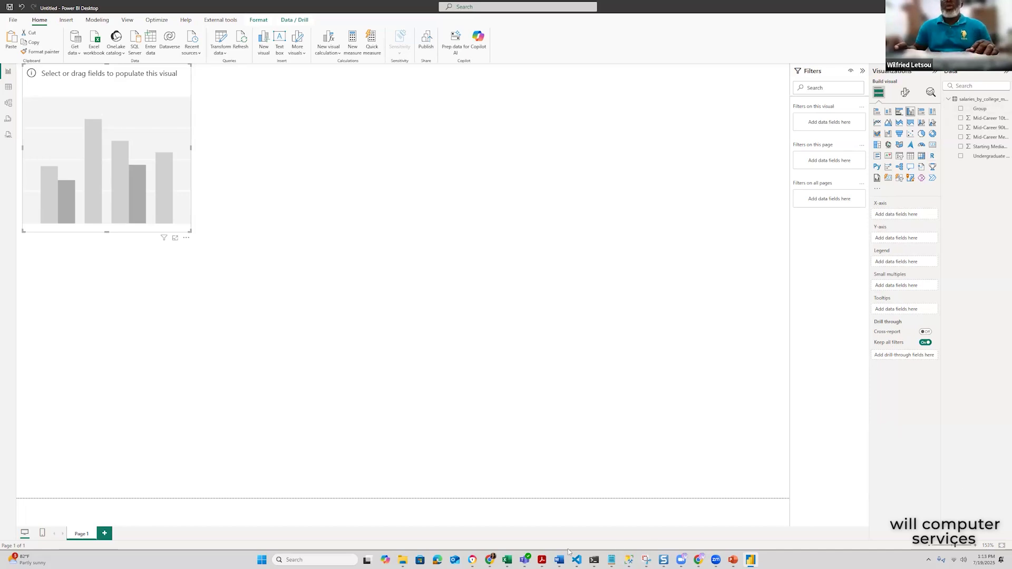
# Review the columns of the salaries_by_college_major workbook in Excel and minimize it to return to the Power BI chart
pyautogui.moveTo(561, 560)
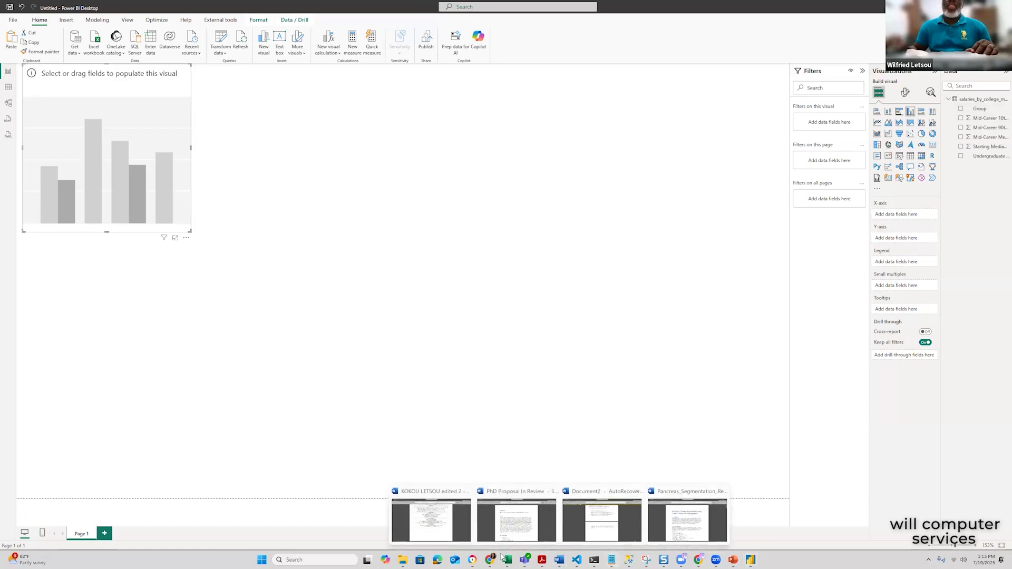
pyautogui.moveTo(507, 560)
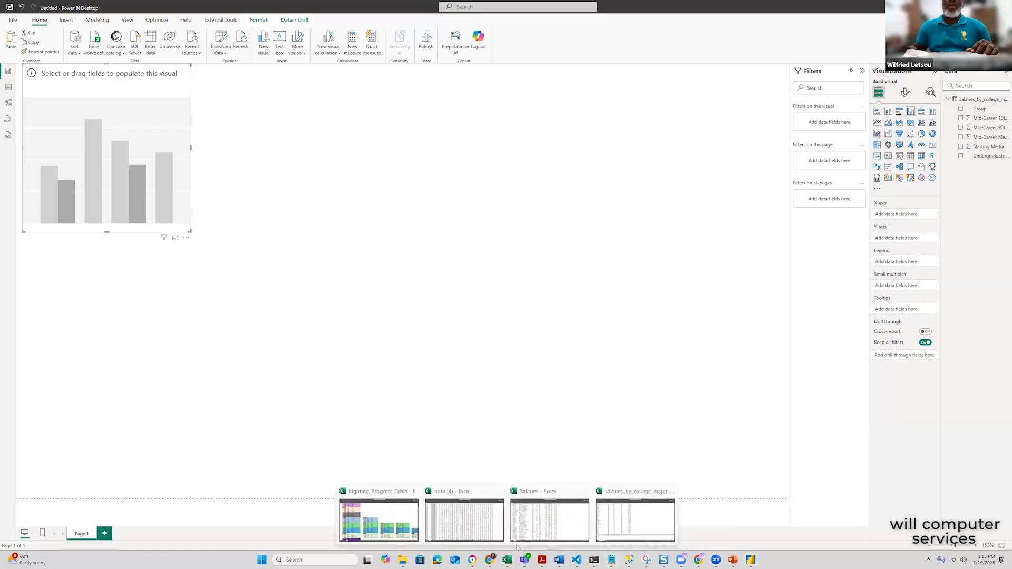
pyautogui.click(626, 537)
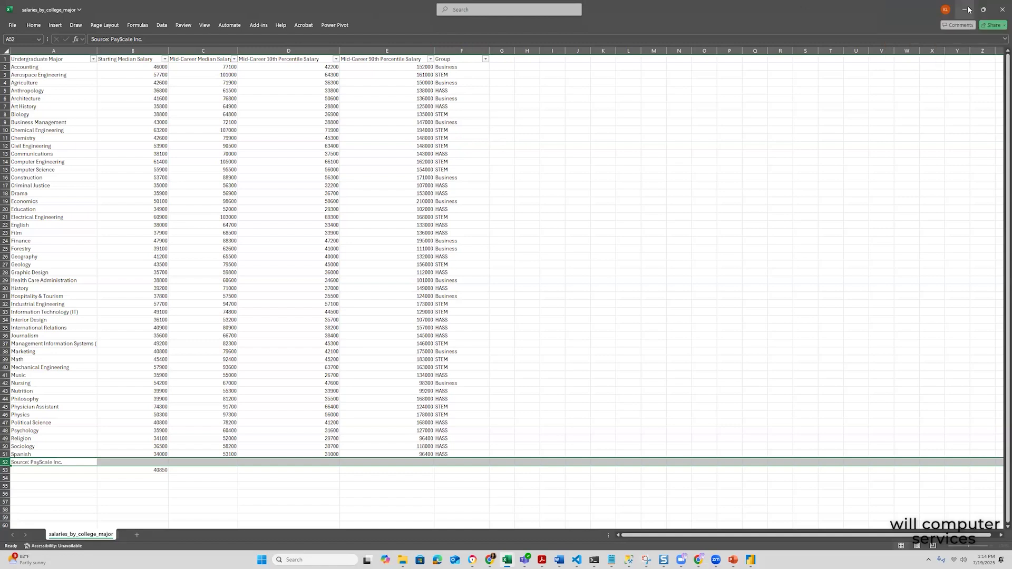
pyautogui.click(966, 10)
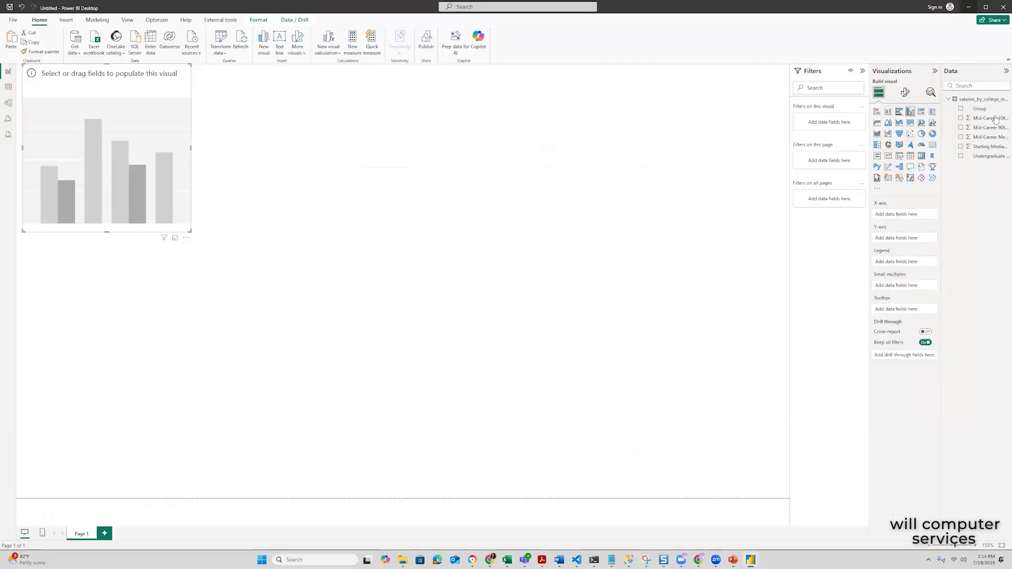
pyautogui.moveTo(979, 109); pyautogui.dragTo(896, 211)
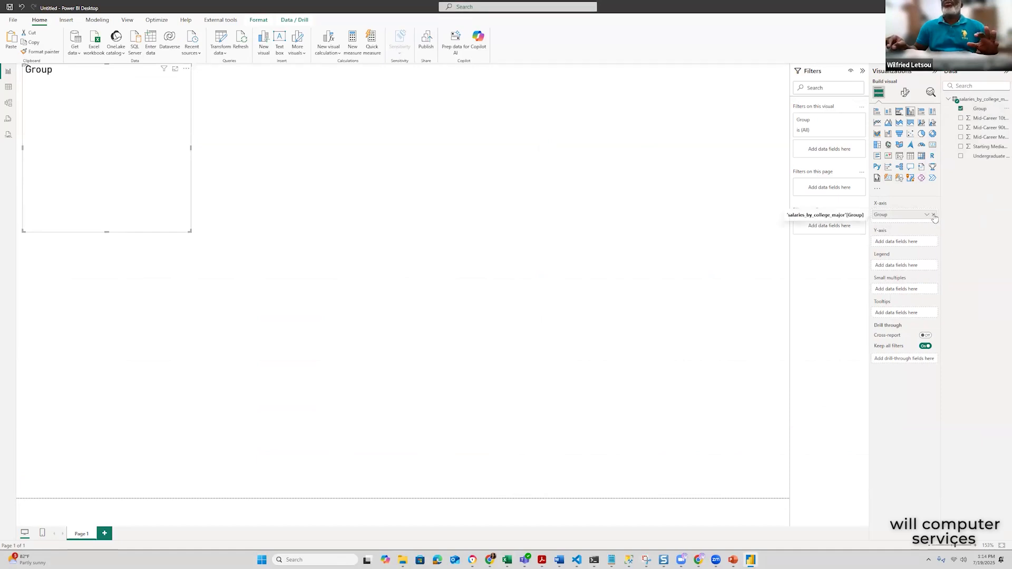
pyautogui.click(933, 215)
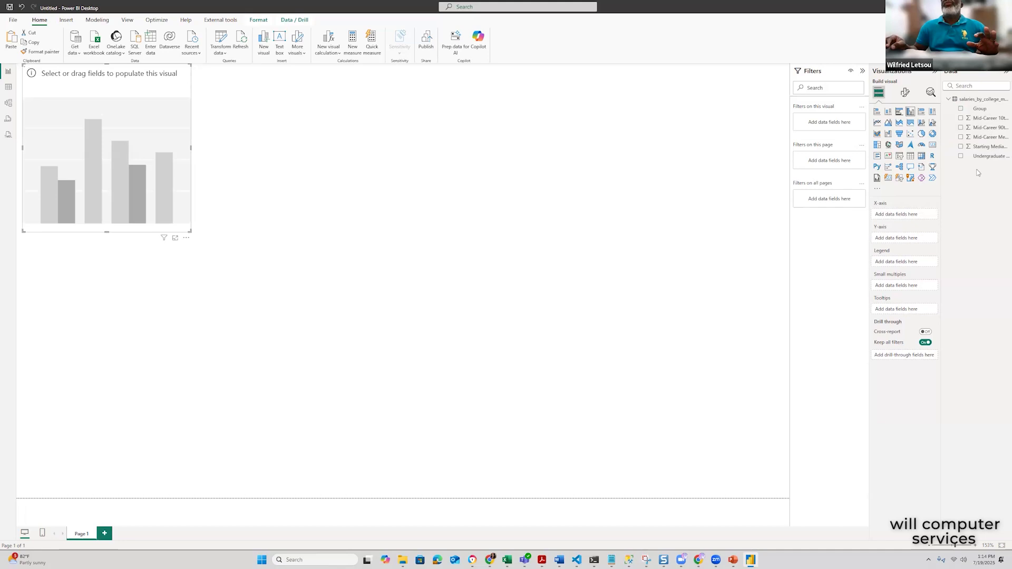
pyautogui.click(969, 110)
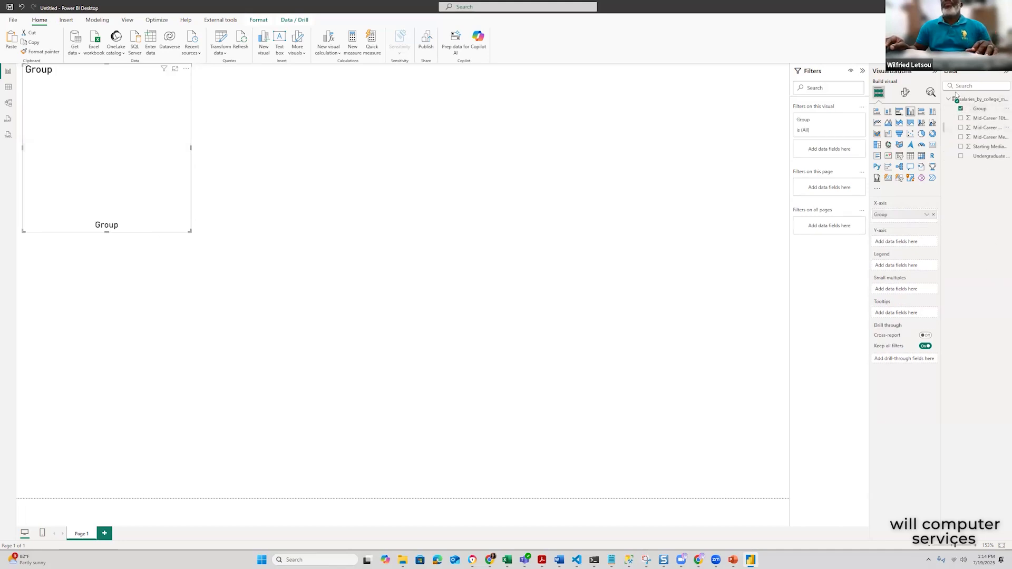
pyautogui.click(961, 110)
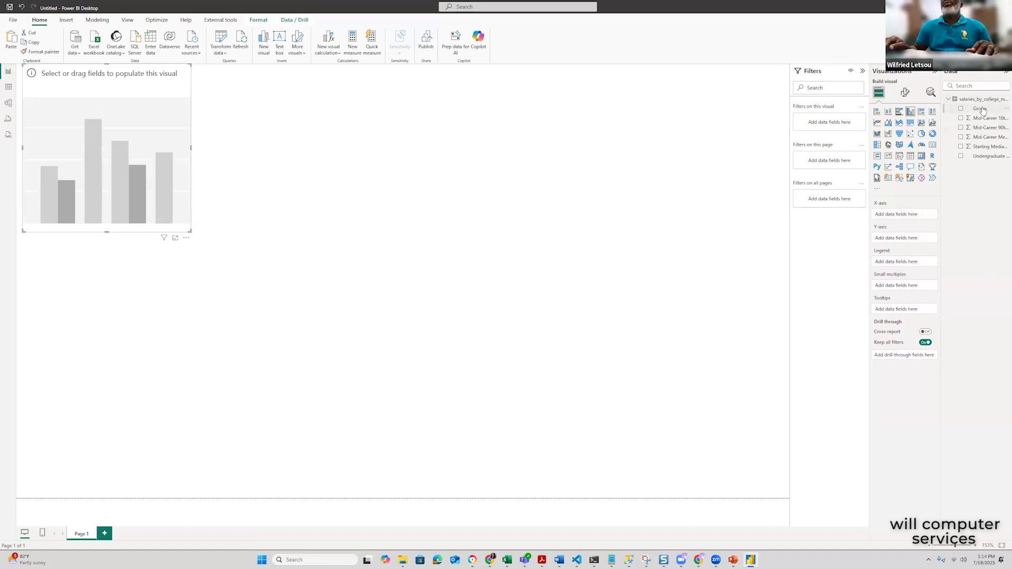
pyautogui.doubleClick(981, 109)
pyautogui.click(987, 315)
# Assign Group to the column chart's X-axis, enlarge the chart, and move it toward the middle of the page
pyautogui.moveTo(980, 110); pyautogui.dragTo(904, 215)
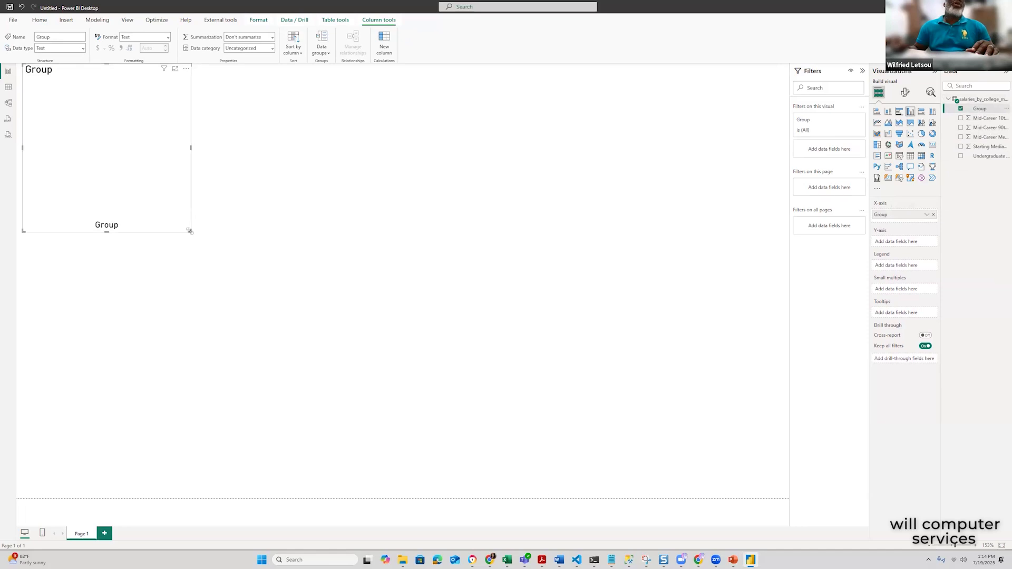
pyautogui.moveTo(191, 231); pyautogui.dragTo(394, 293)
pyautogui.moveTo(286, 198); pyautogui.dragTo(428, 199)
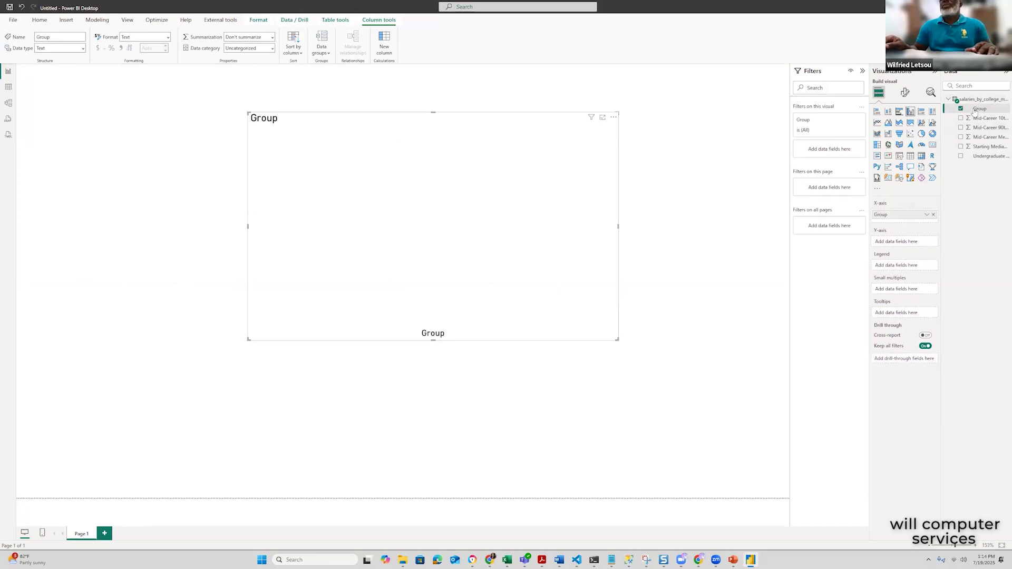
# Try Group on the chart's Y-axis, clear it, and check the Group column in the salaries_by_college_major workbook in Excel before returning to Power BI
pyautogui.moveTo(981, 109); pyautogui.dragTo(909, 244)
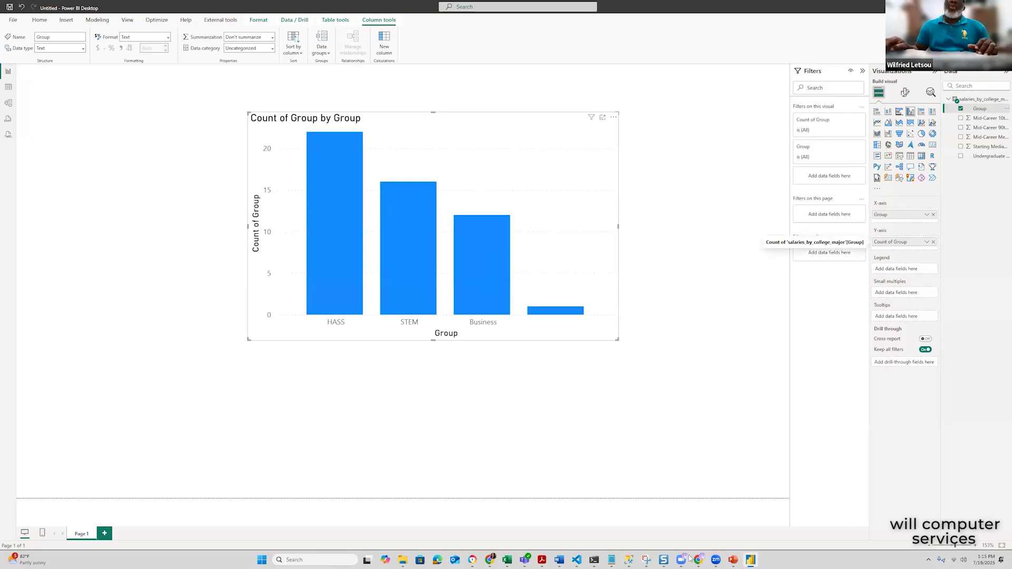
pyautogui.click(510, 559)
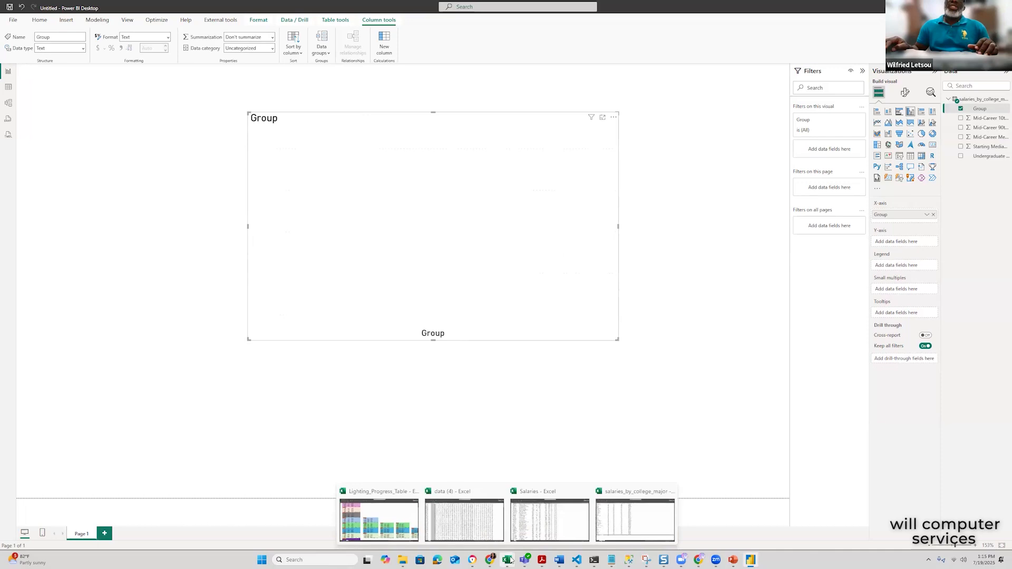
pyautogui.click(618, 529)
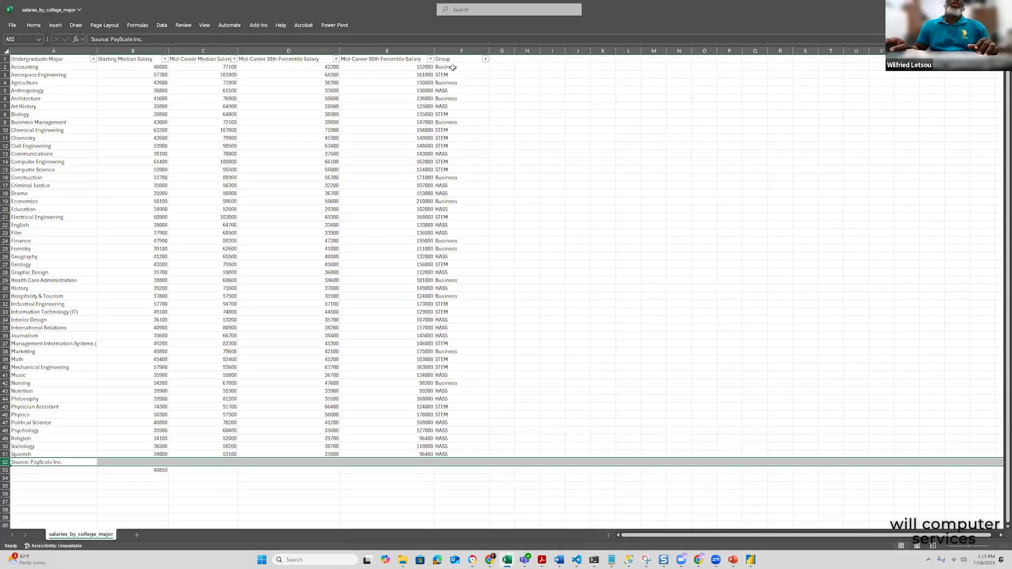
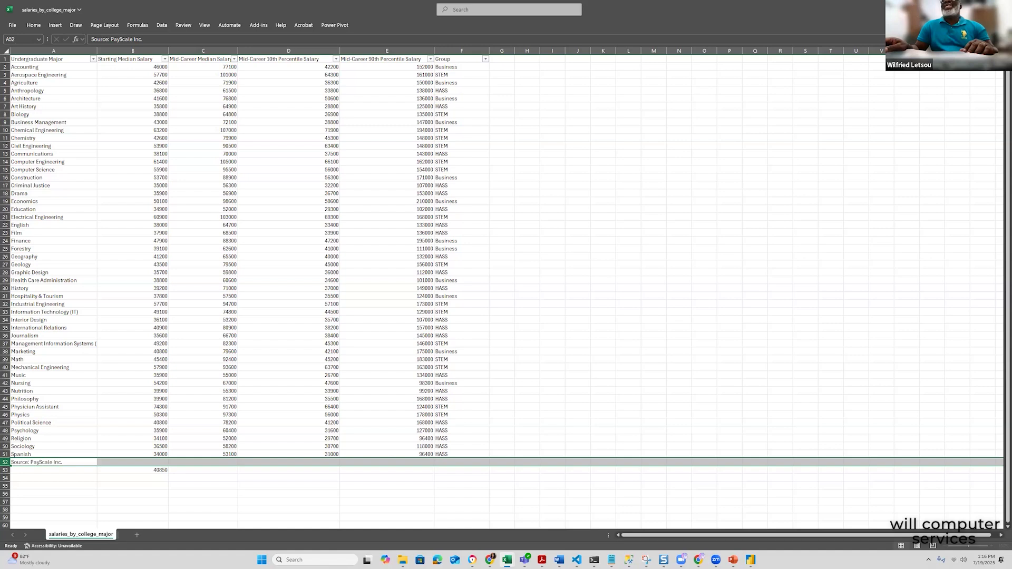
pyautogui.click(965, 8)
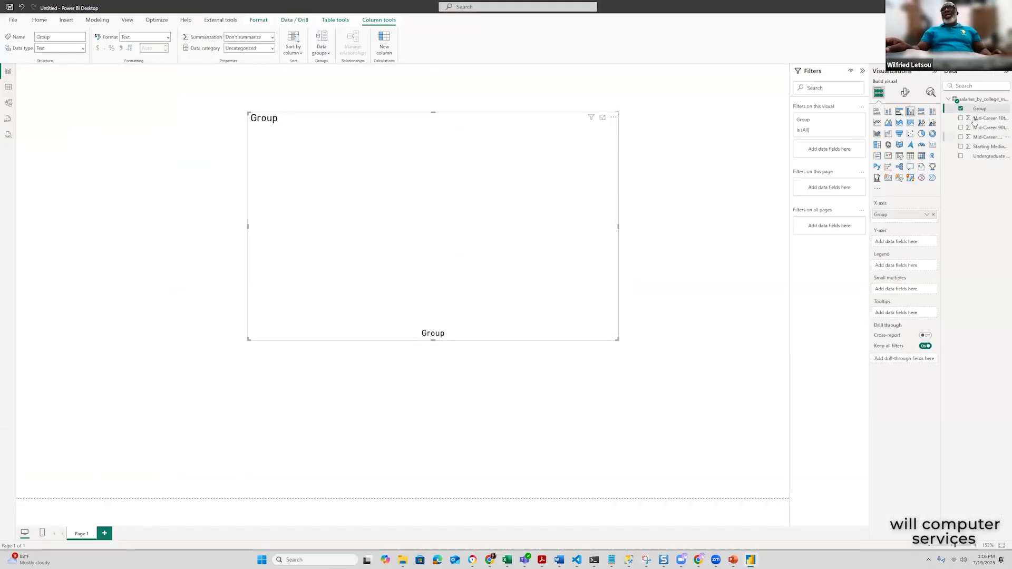
# Plot the count of Group on the Y-axis again, inspect the columns, and remove the field
pyautogui.moveTo(978, 109); pyautogui.dragTo(904, 242)
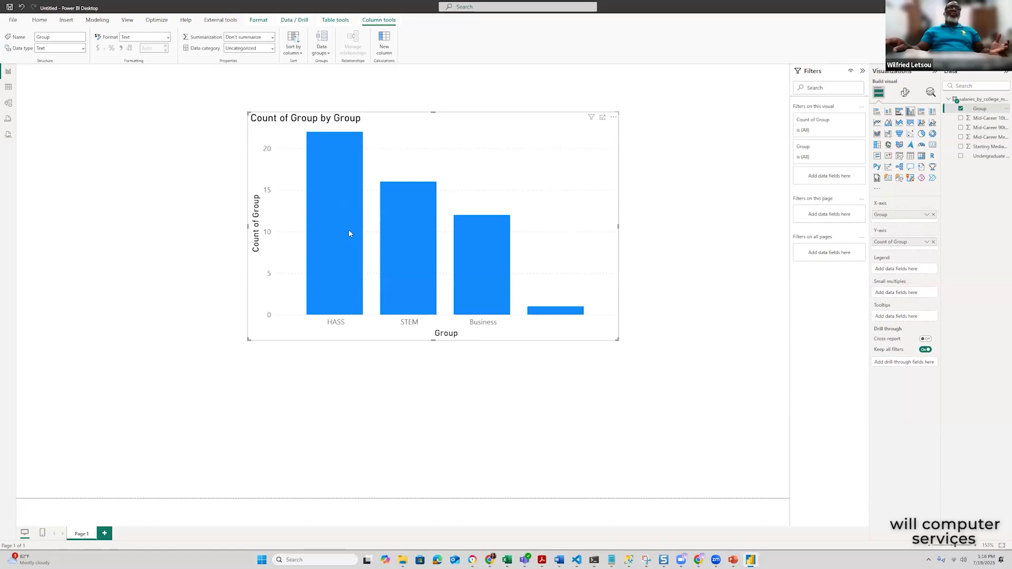
pyautogui.moveTo(415, 235)
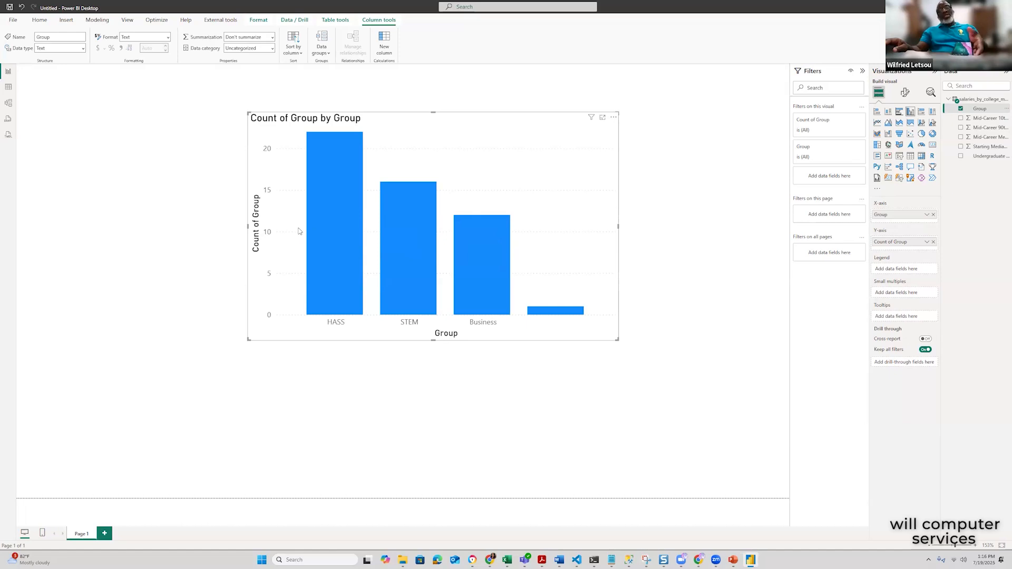
pyautogui.click(933, 242)
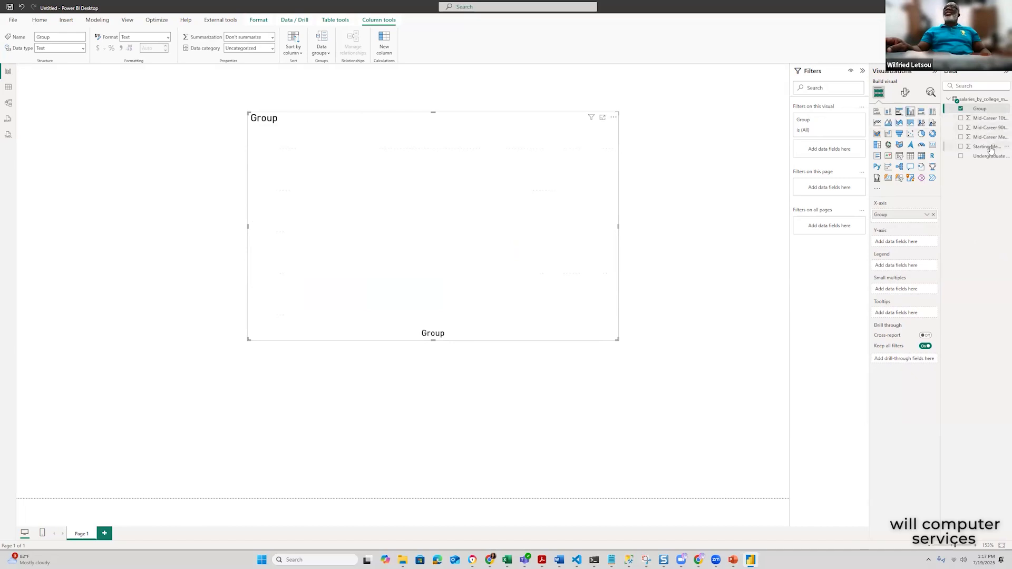
# Plot Starting Median Salary on the chart's Y-axis, and shrink the chart into the upper-left corner of the page
pyautogui.moveTo(990, 150); pyautogui.dragTo(912, 246)
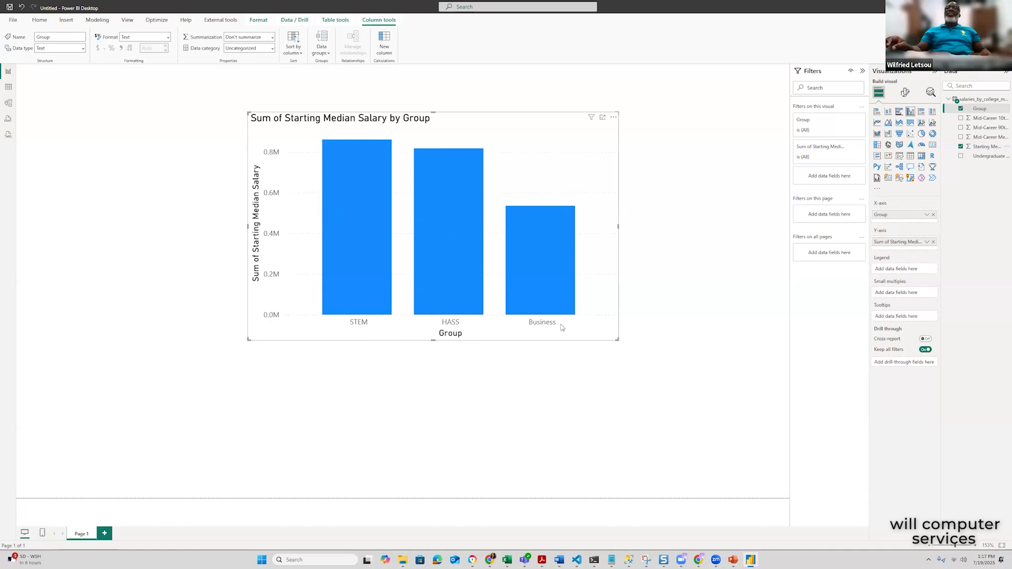
pyautogui.moveTo(615, 340); pyautogui.dragTo(559, 270)
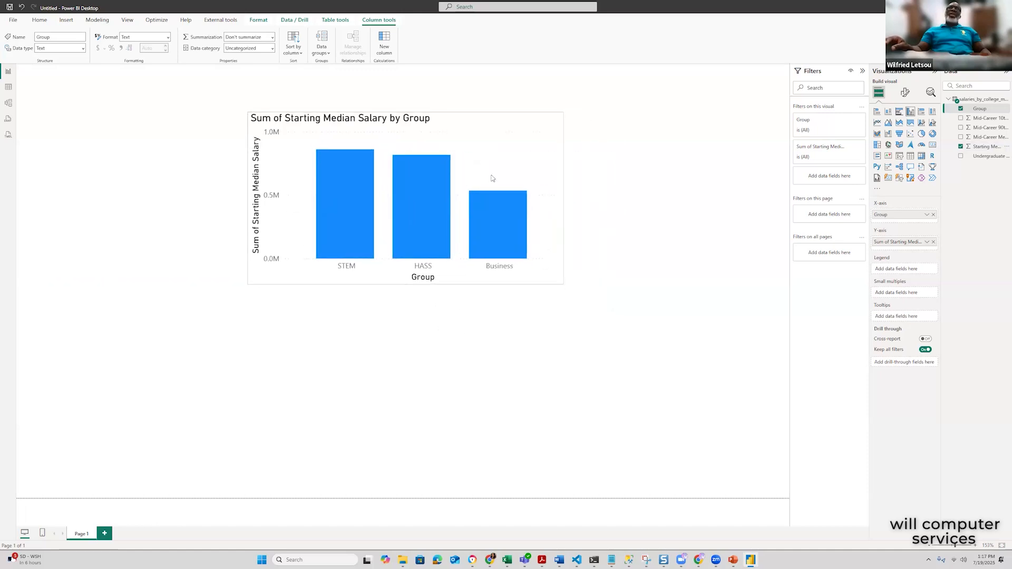
pyautogui.moveTo(475, 125); pyautogui.dragTo(241, 79)
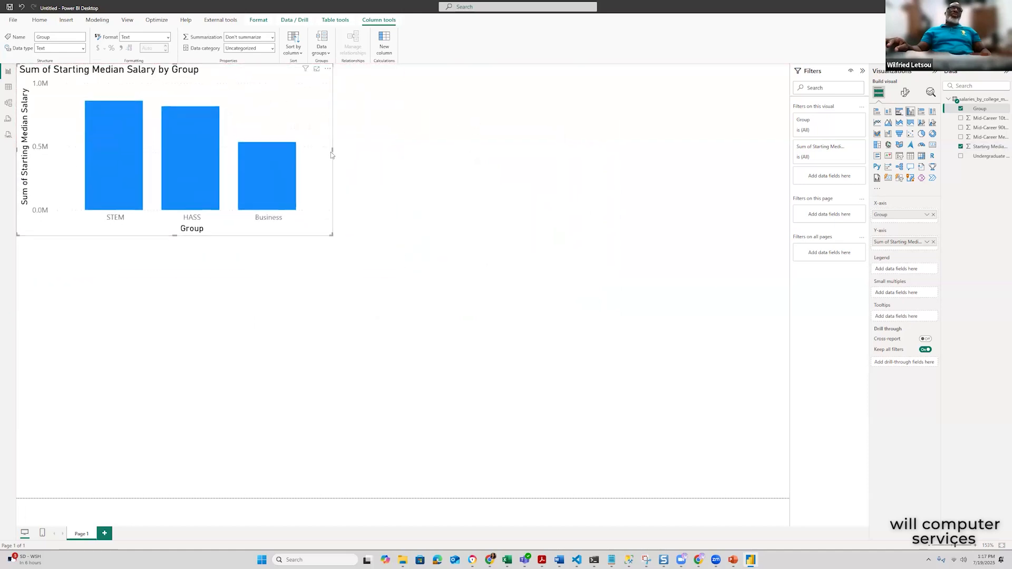
pyautogui.moveTo(332, 150); pyautogui.dragTo(294, 152)
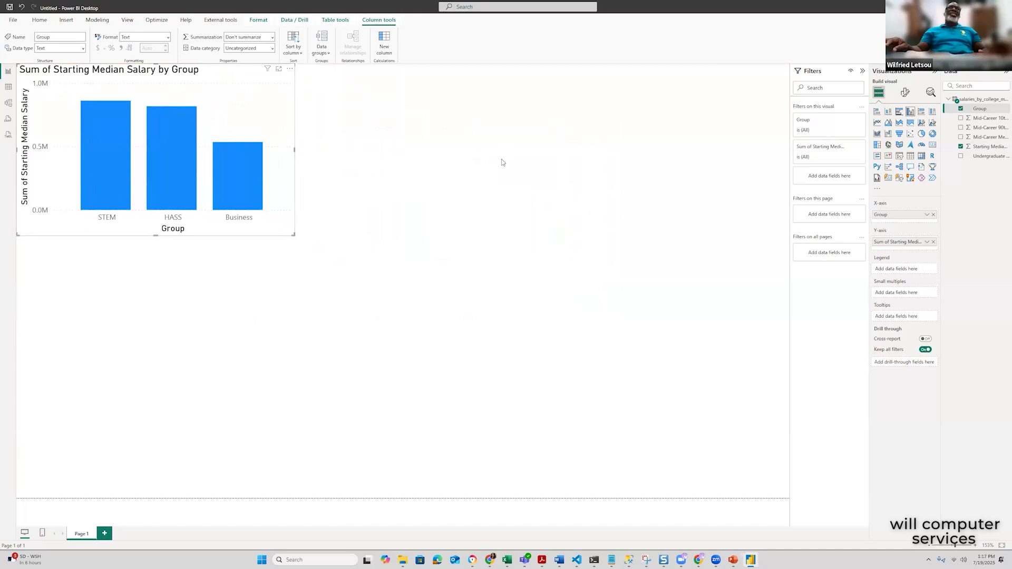
# Insert a second, empty clustered column chart and place it in the free area to the right of the salary chart
pyautogui.click(438, 162)
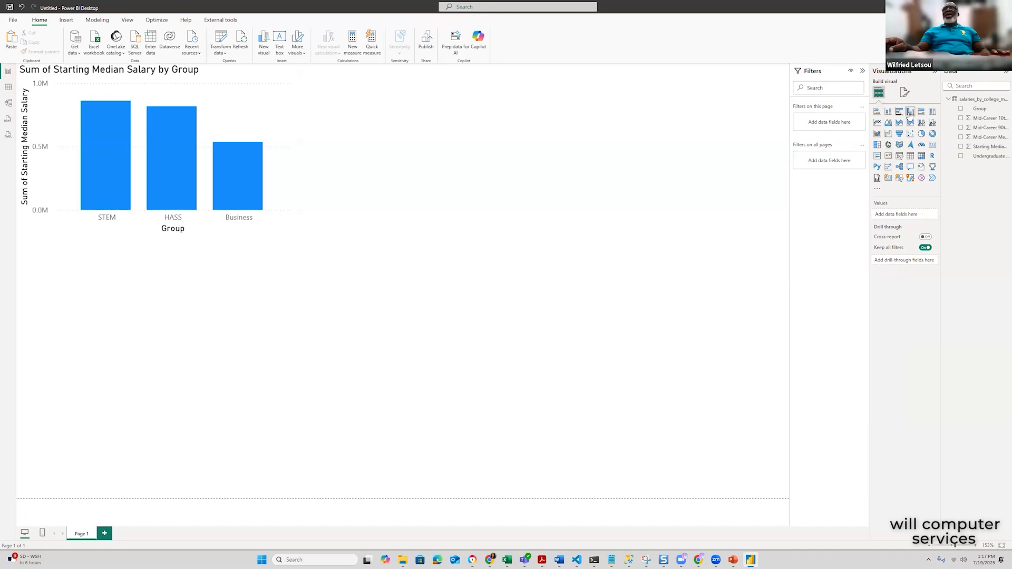
pyautogui.click(910, 112)
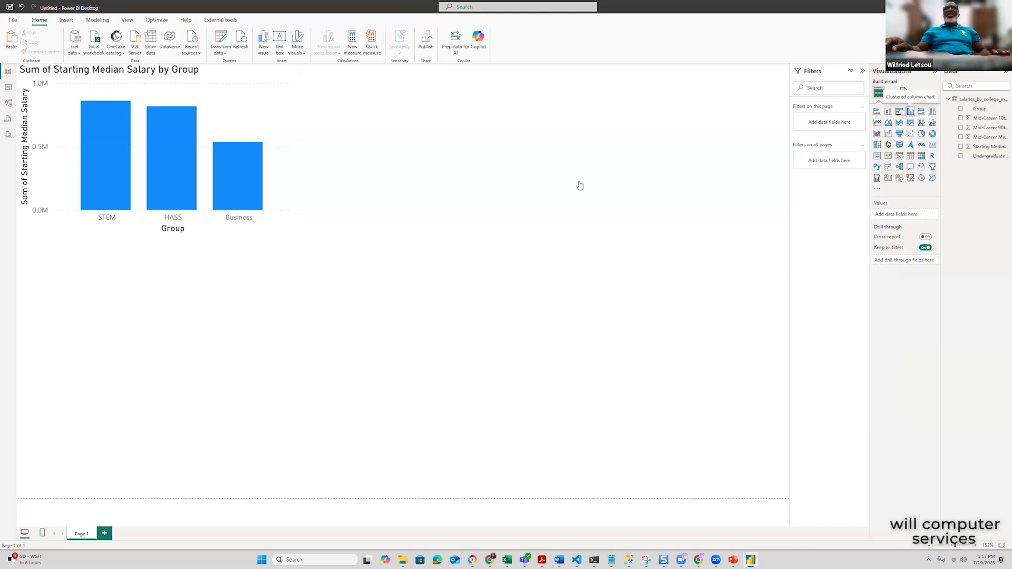
pyautogui.moveTo(217, 269); pyautogui.dragTo(635, 207)
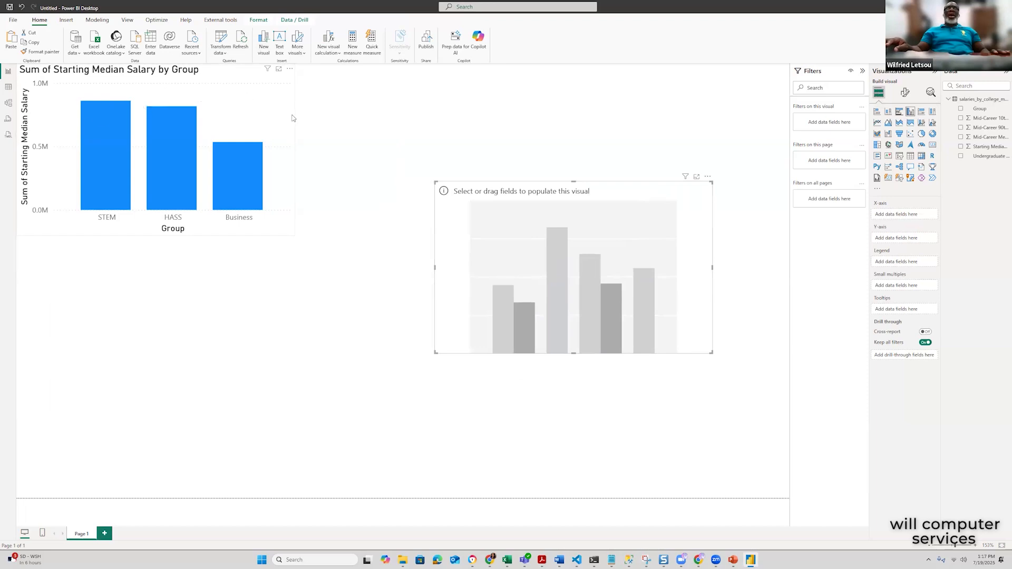
# Try the count of Undergraduate Major on the first chart's Y-axis, narrow the chart slightly, and restore Starting Median Salary
pyautogui.click(274, 119)
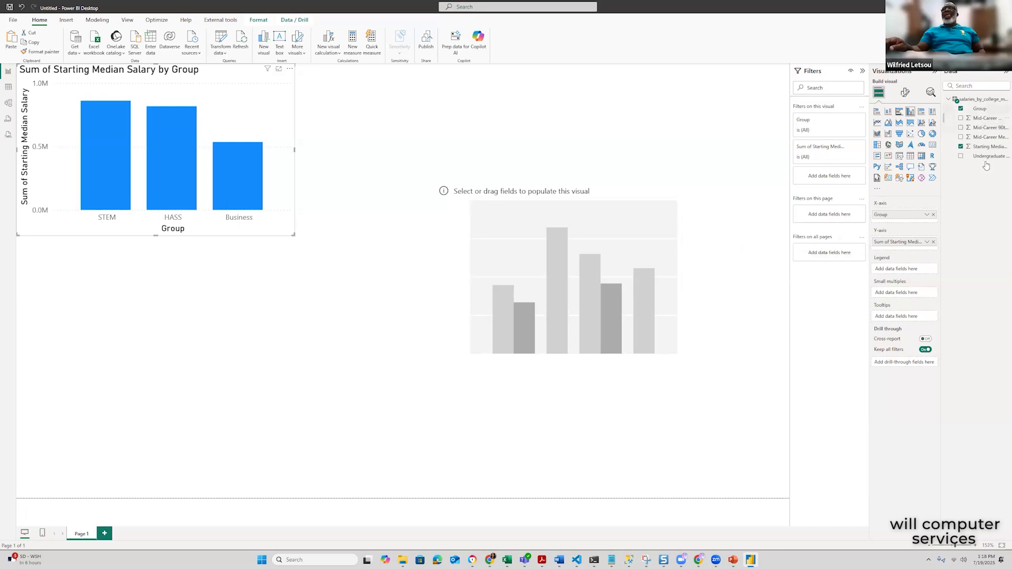
pyautogui.click(932, 242)
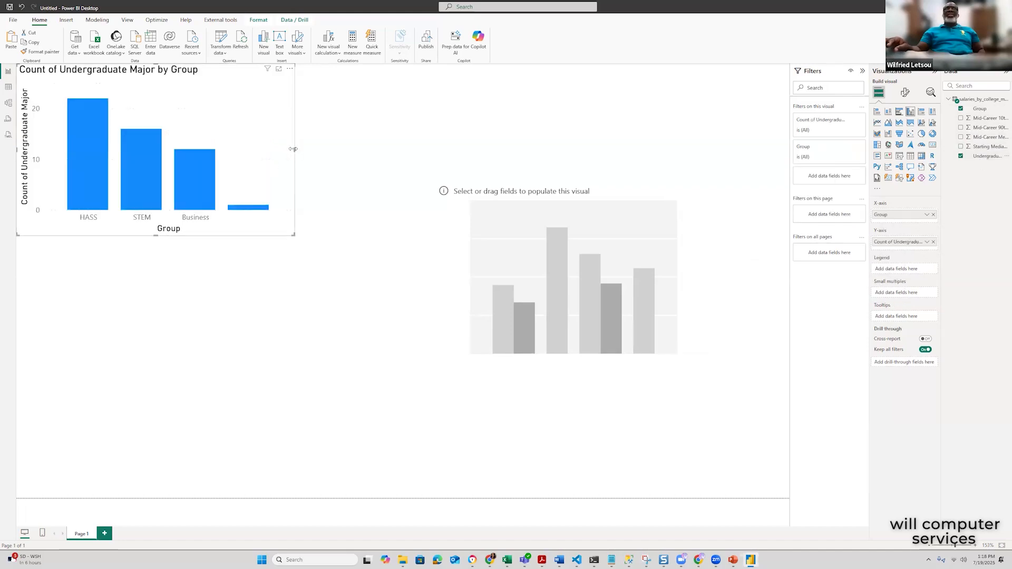
pyautogui.moveTo(295, 148); pyautogui.dragTo(274, 159)
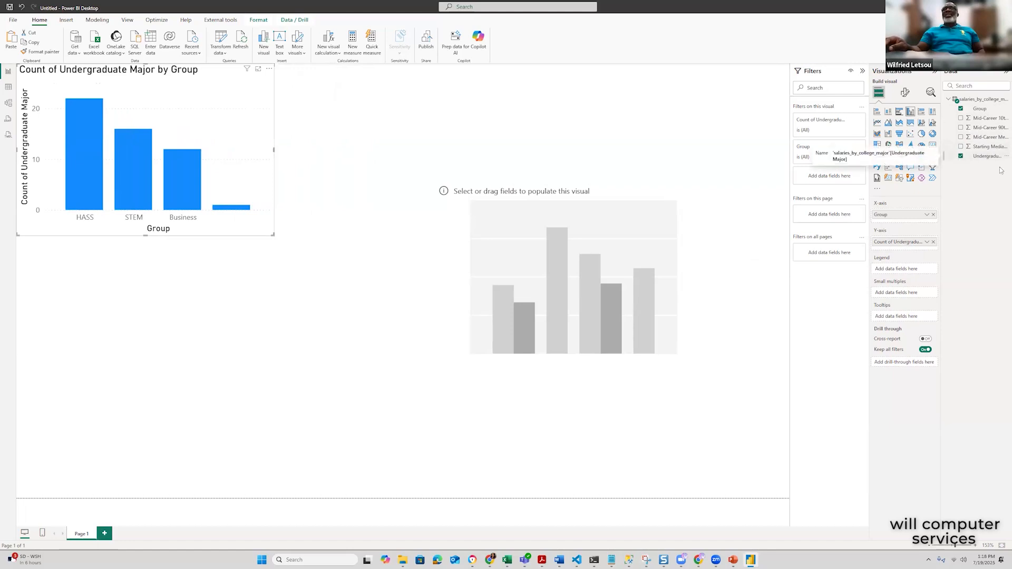
pyautogui.click(960, 156)
pyautogui.moveTo(986, 147); pyautogui.dragTo(912, 241)
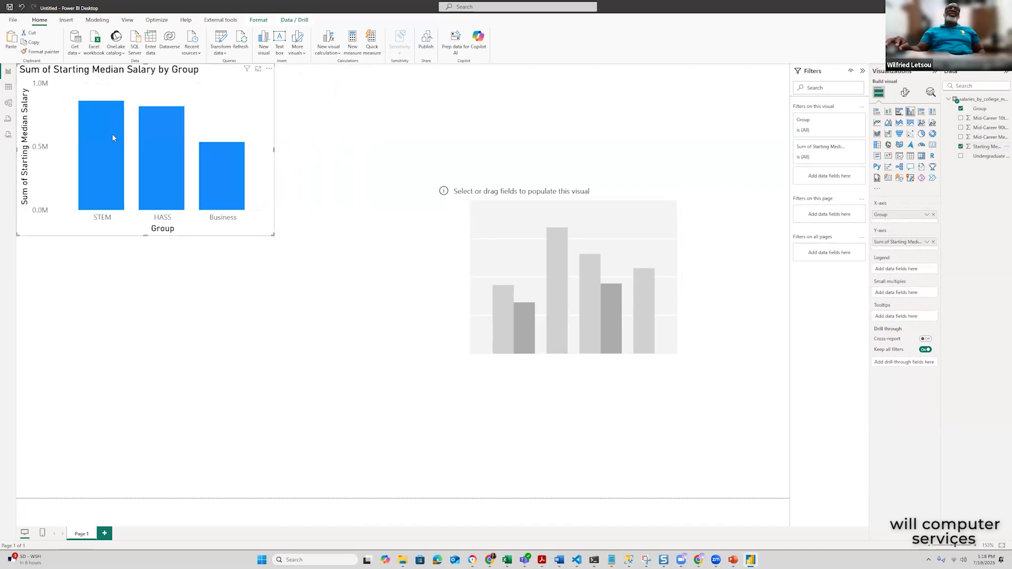
pyautogui.moveTo(110, 127)
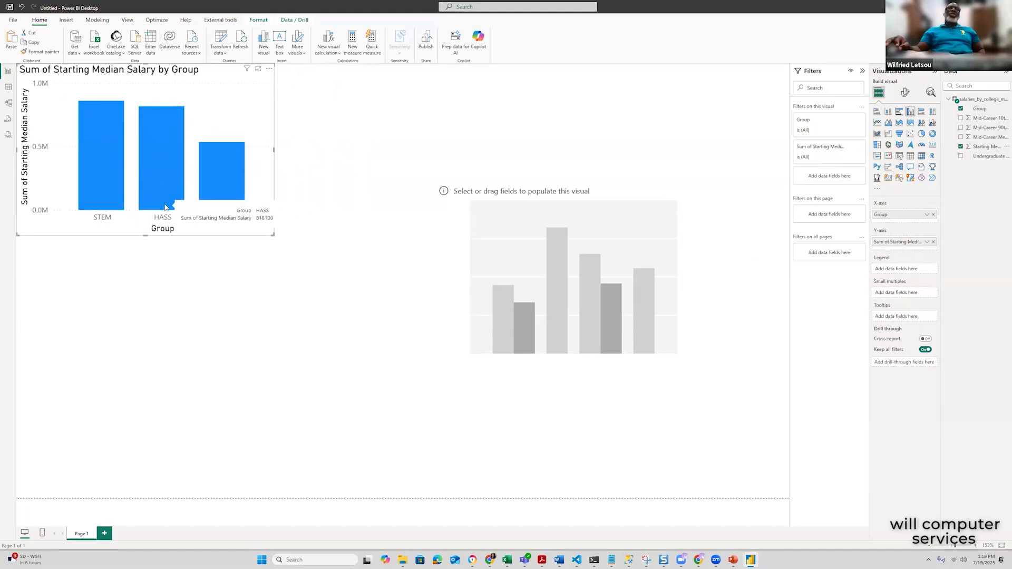
pyautogui.moveTo(209, 183)
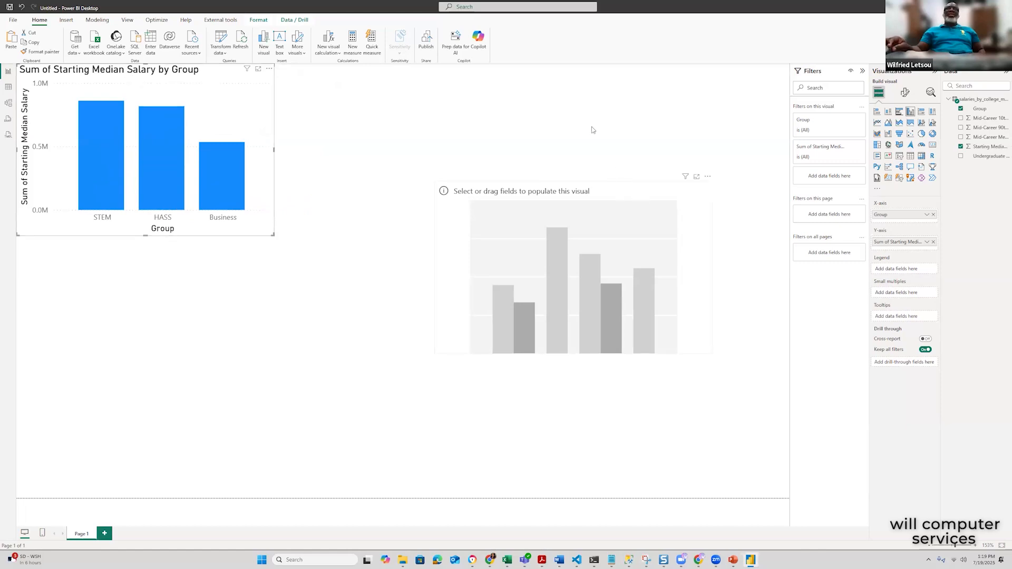
# Fit the empty chart right beside the first one, with Group on the X-axis and Mid-Career Median Salary on the Y-axis
pyautogui.moveTo(614, 207); pyautogui.dragTo(571, 141)
pyautogui.moveTo(566, 92); pyautogui.dragTo(454, 77)
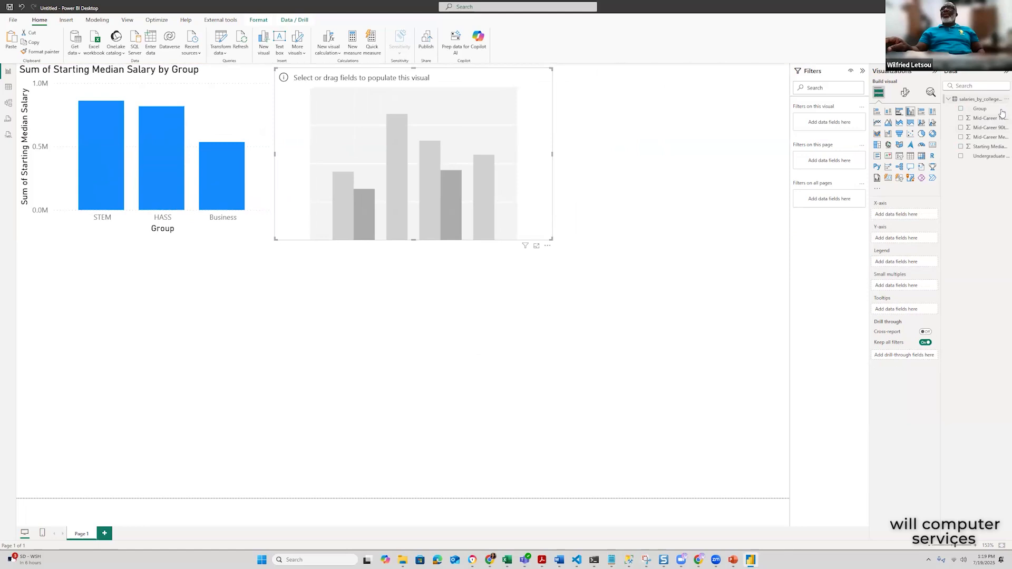
pyautogui.moveTo(982, 110); pyautogui.dragTo(911, 218)
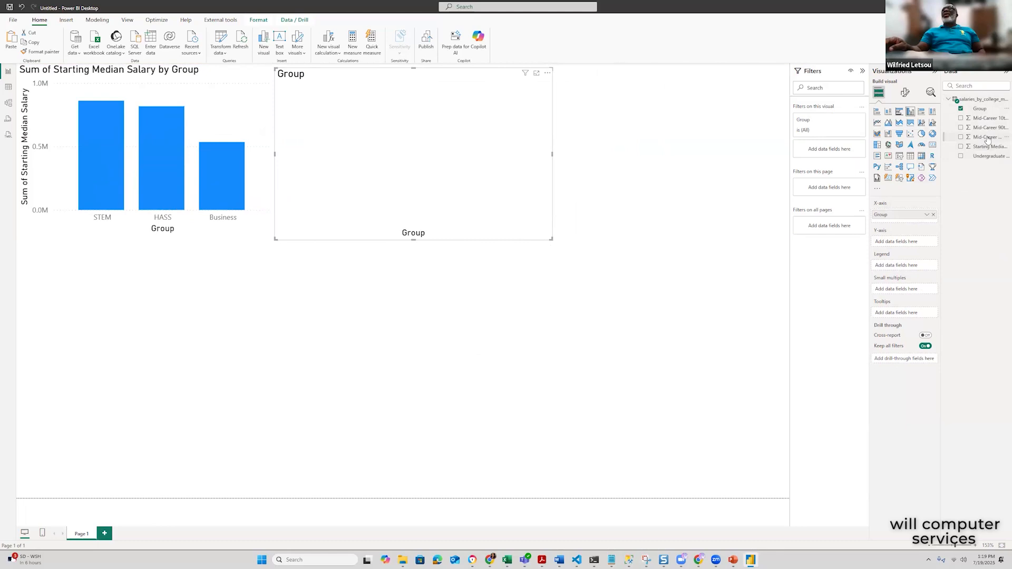
pyautogui.moveTo(986, 138); pyautogui.dragTo(920, 243)
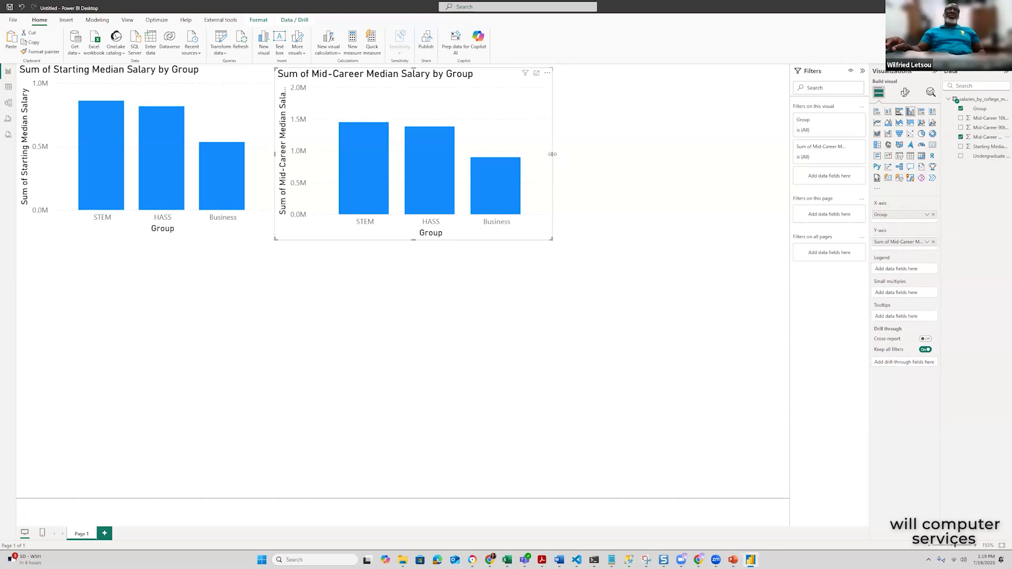
pyautogui.moveTo(550, 156); pyautogui.dragTo(518, 163)
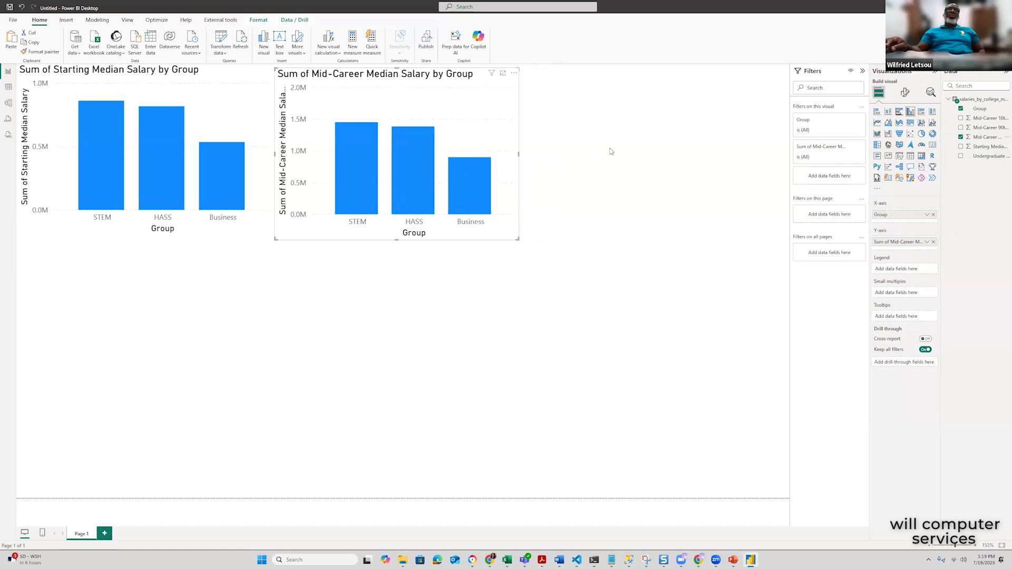
pyautogui.click(635, 135)
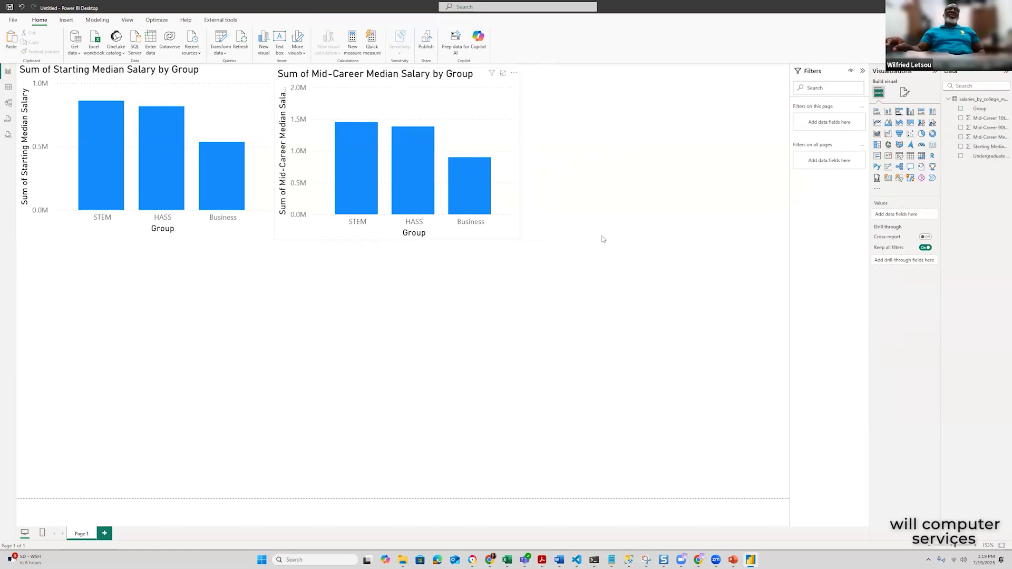
# Duplicate the Mid-Career Median Salary by Group chart on the page
pyautogui.click(229, 119)
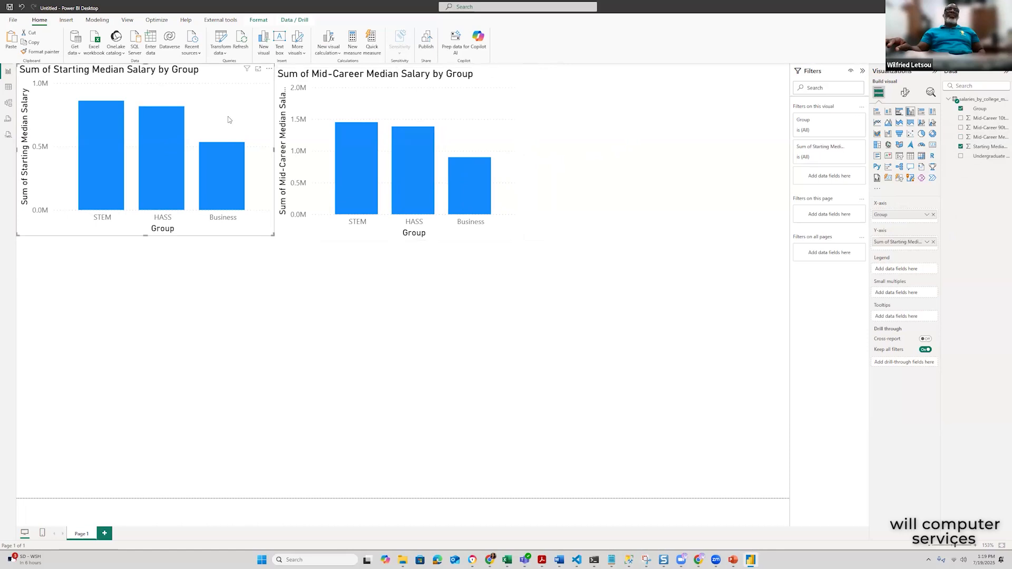
pyautogui.click(488, 113)
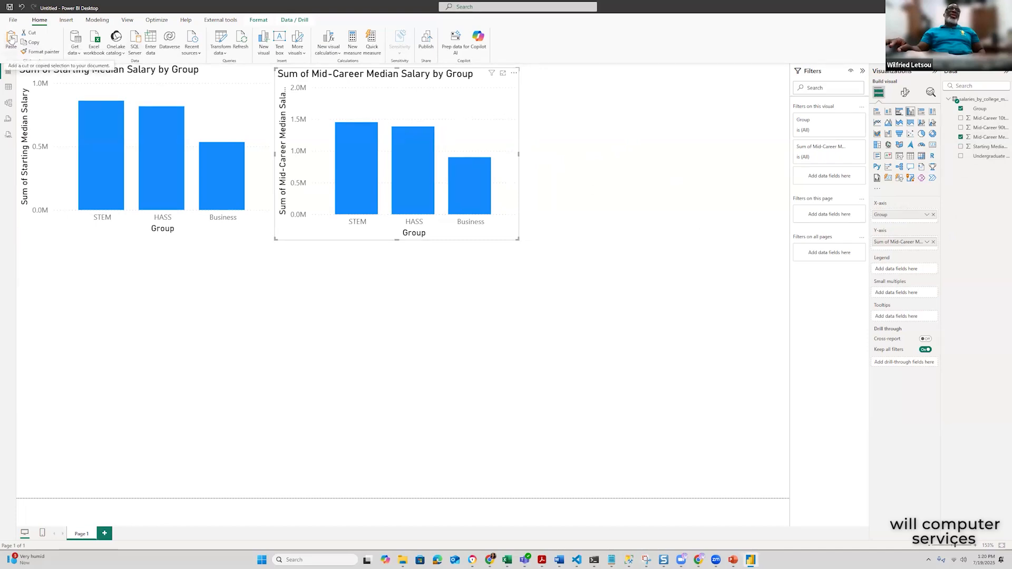
pyautogui.hotkey('ctrl', 'v')
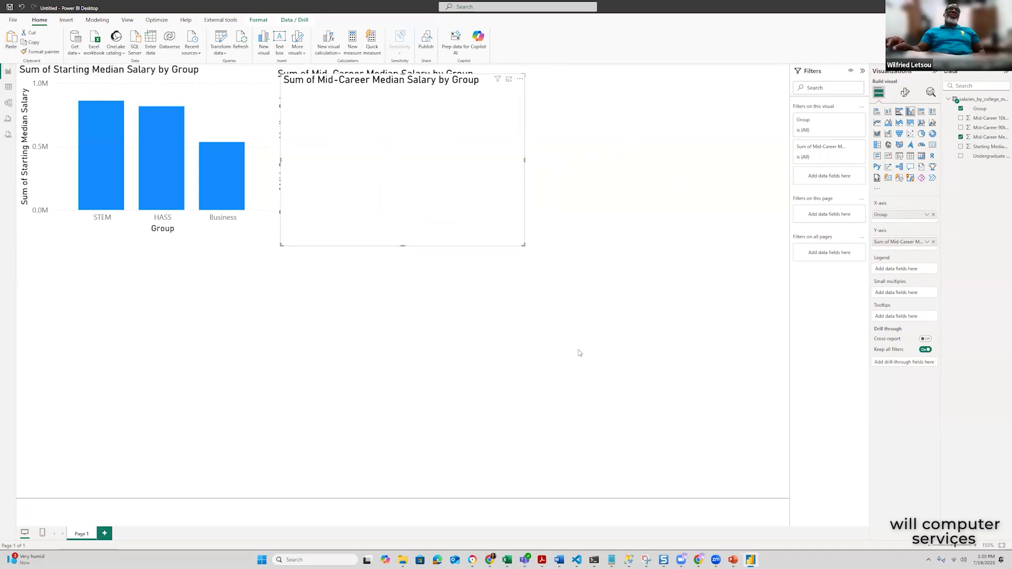
# Line up the three charts in one row, with the duplicate last, and narrow the first and third charts
pyautogui.moveTo(449, 86); pyautogui.dragTo(673, 75)
pyautogui.click(271, 150)
pyautogui.moveTo(274, 150); pyautogui.dragTo(235, 149)
pyautogui.moveTo(329, 114); pyautogui.dragTo(376, 107)
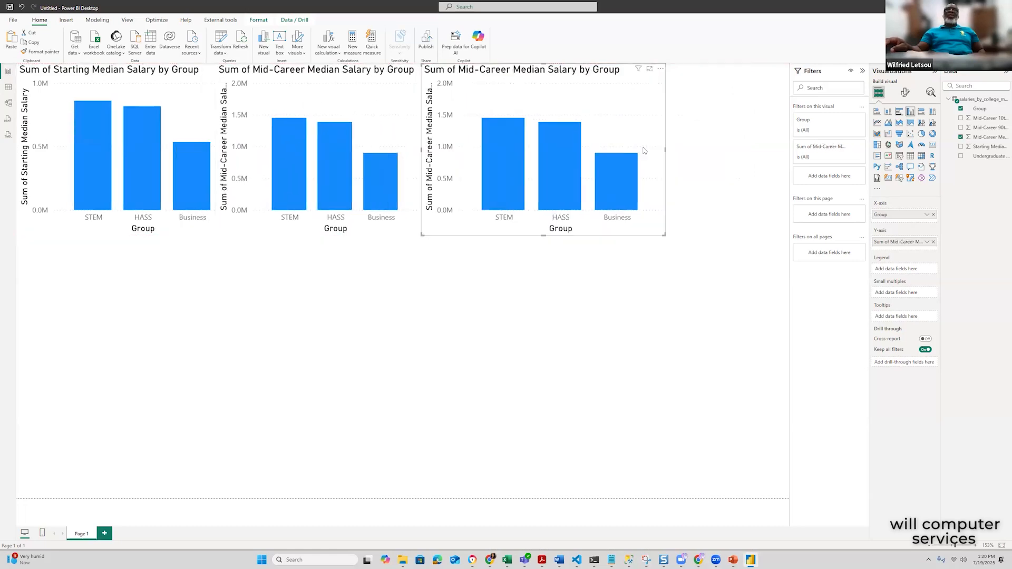
pyautogui.moveTo(666, 150); pyautogui.dragTo(609, 148)
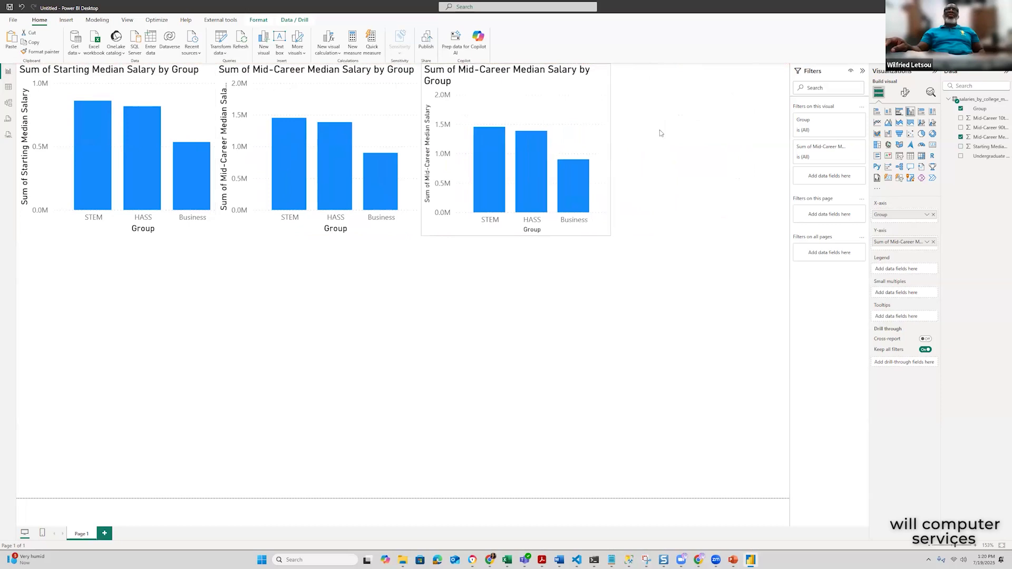
# Paste another copy of the Mid-Career Median Salary chart and fit it into the remaining space at the end of the row
pyautogui.click(13, 42)
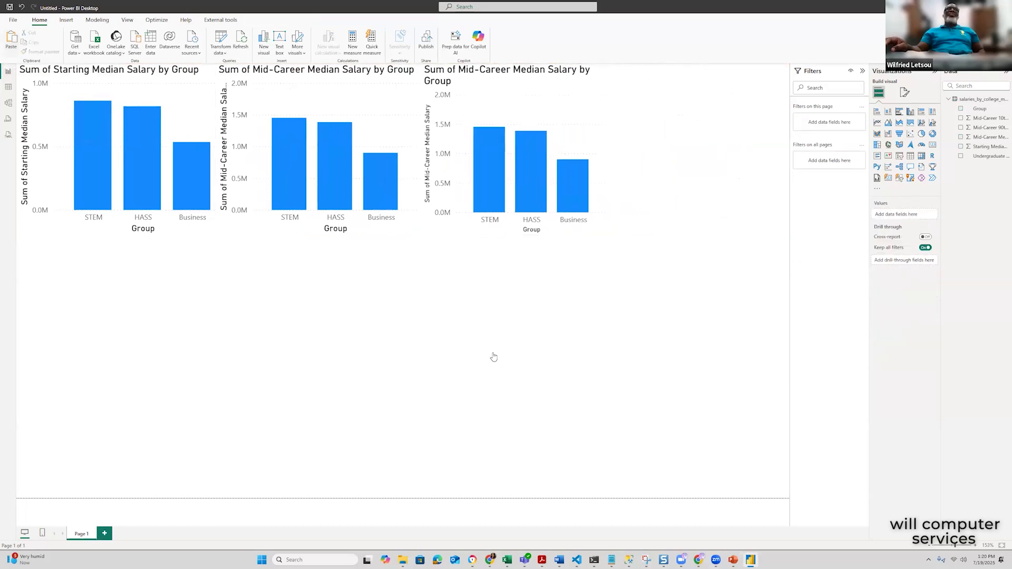
pyautogui.hotkey('ctrl', 'v')
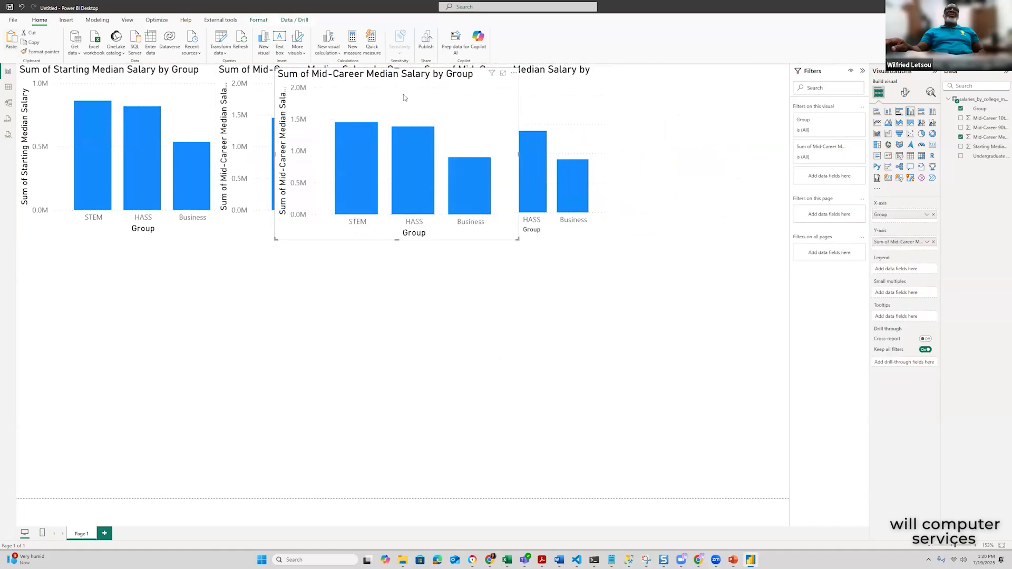
pyautogui.moveTo(316, 158); pyautogui.dragTo(615, 139)
pyautogui.moveTo(624, 182); pyautogui.dragTo(623, 182)
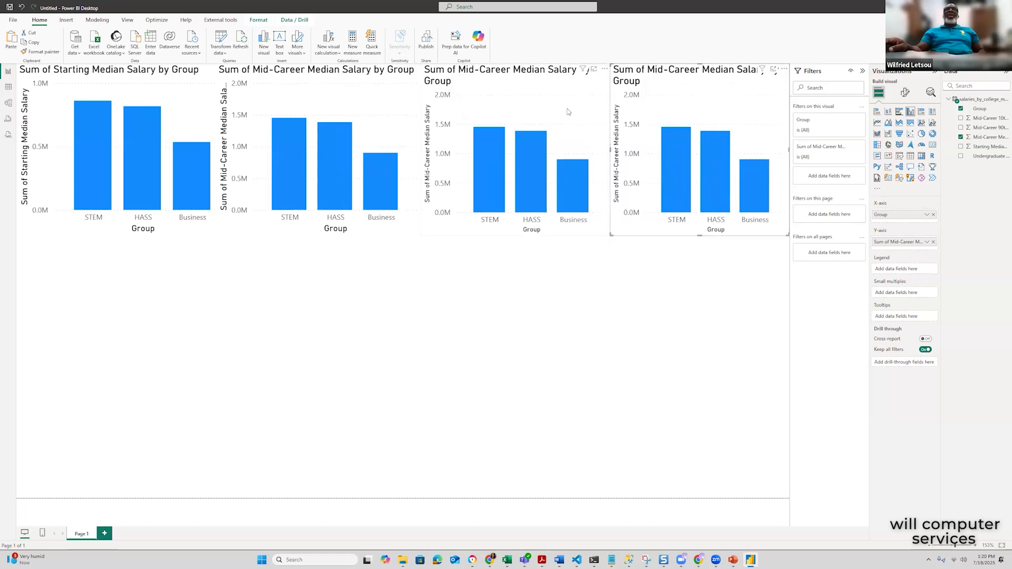
# Replace the Y-axis field with Mid-Career 10th Percentile Salary on the third chart and Mid-Career 90th Percentile Salary on the fourth
pyautogui.click(568, 132)
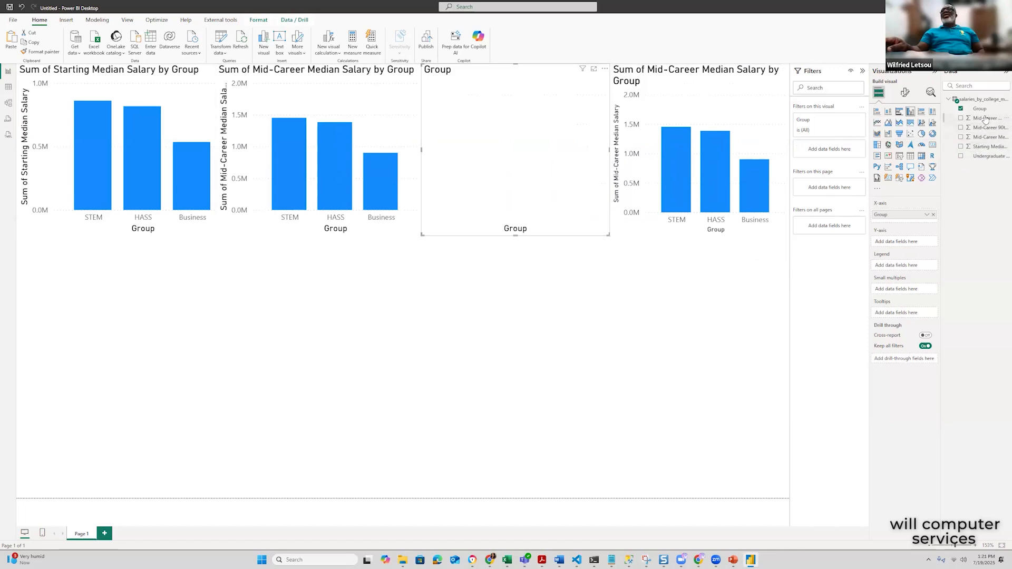
pyautogui.moveTo(985, 119); pyautogui.dragTo(1003, 243)
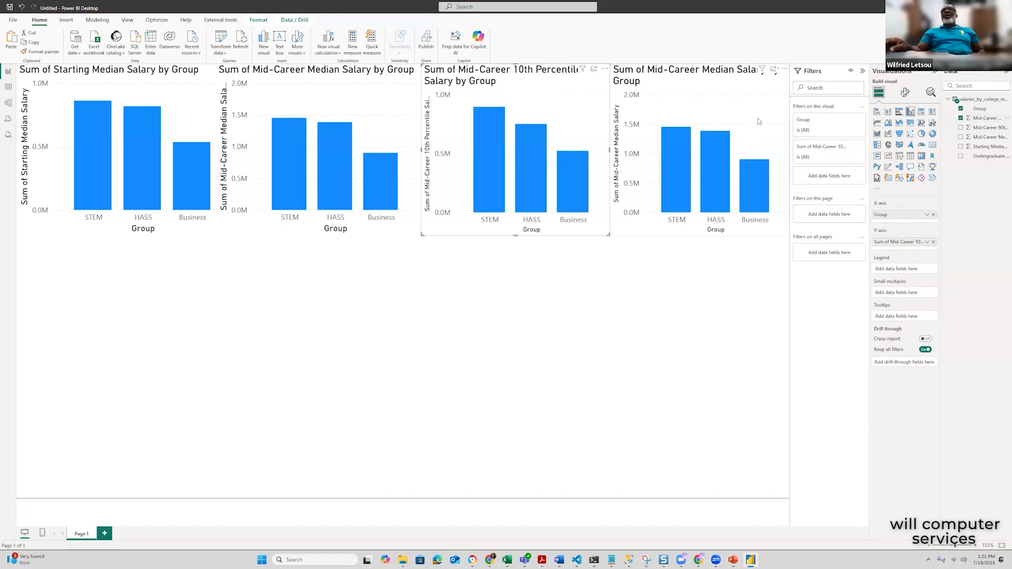
pyautogui.click(779, 109)
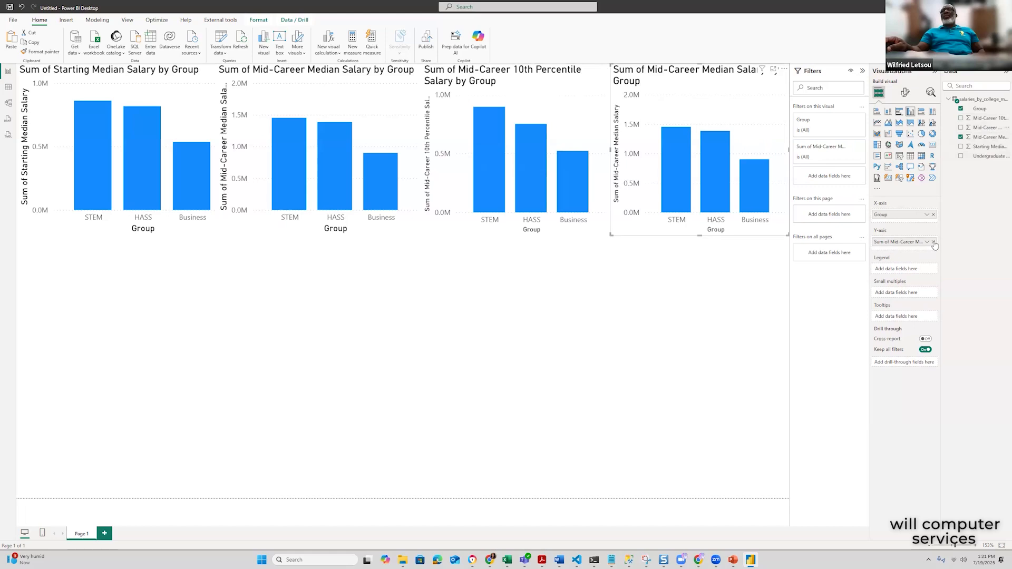
pyautogui.click(934, 242)
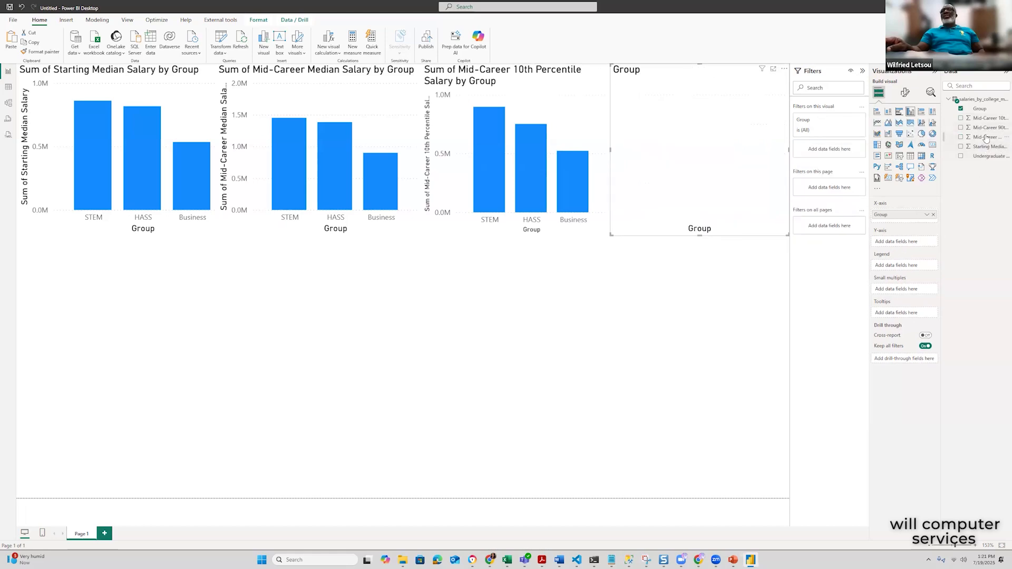
pyautogui.moveTo(985, 129); pyautogui.dragTo(919, 242)
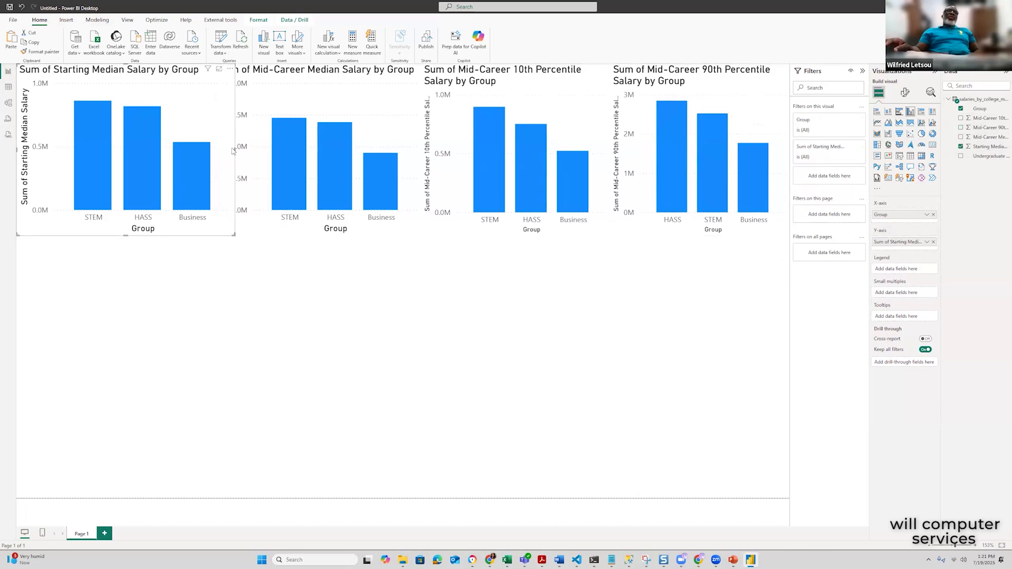
# Narrow the Starting Median Salary chart to clear its neighbour, and aggregate its Y-axis values by Average
pyautogui.moveTo(235, 152); pyautogui.dragTo(206, 149)
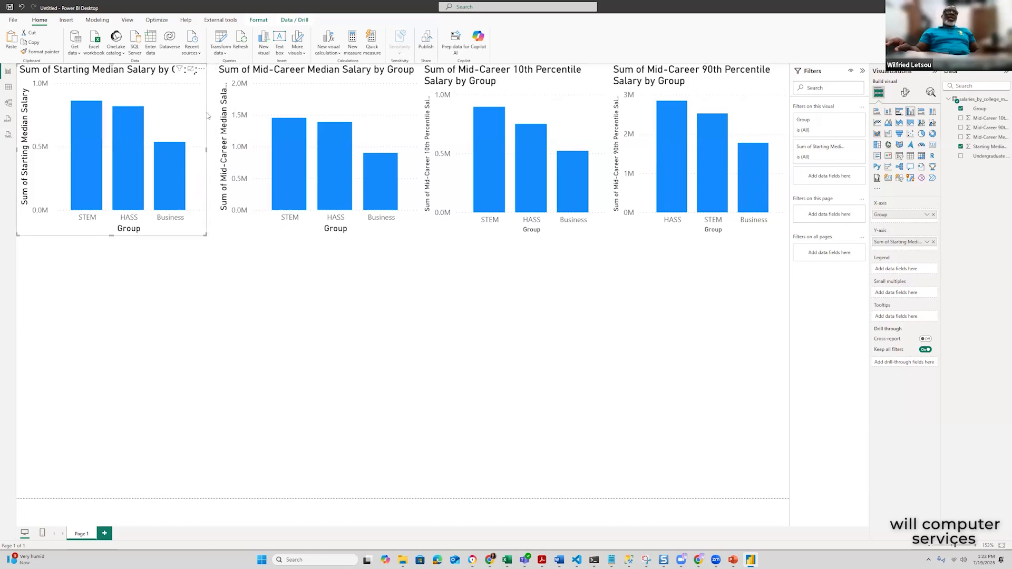
pyautogui.moveTo(211, 149); pyautogui.dragTo(215, 150)
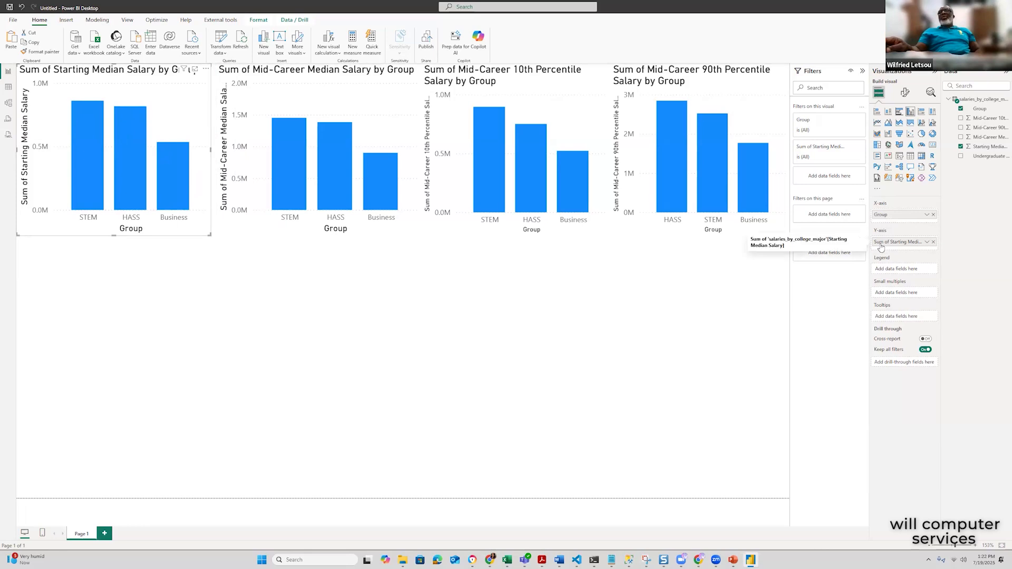
pyautogui.click(926, 242)
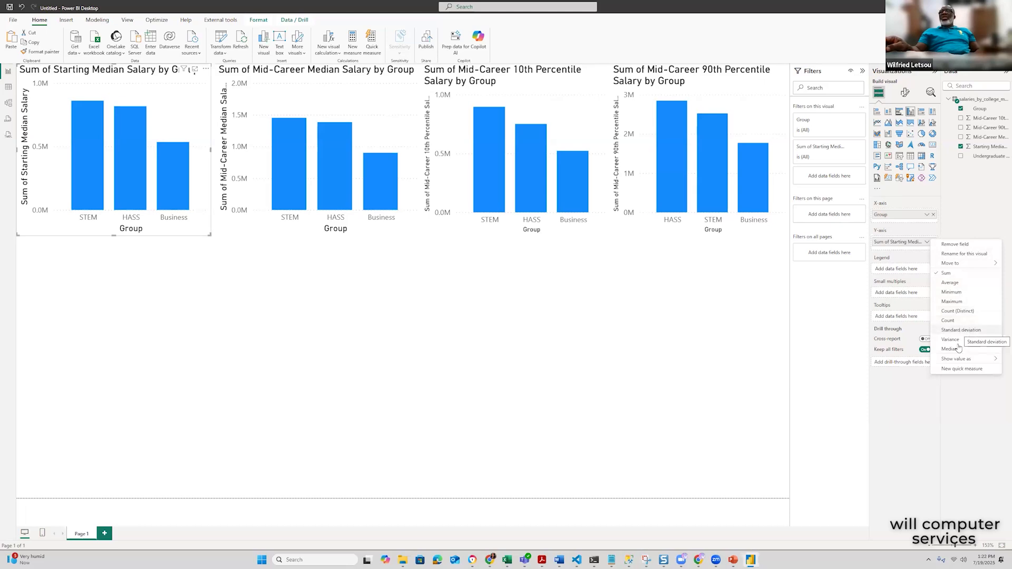
pyautogui.moveTo(971, 360)
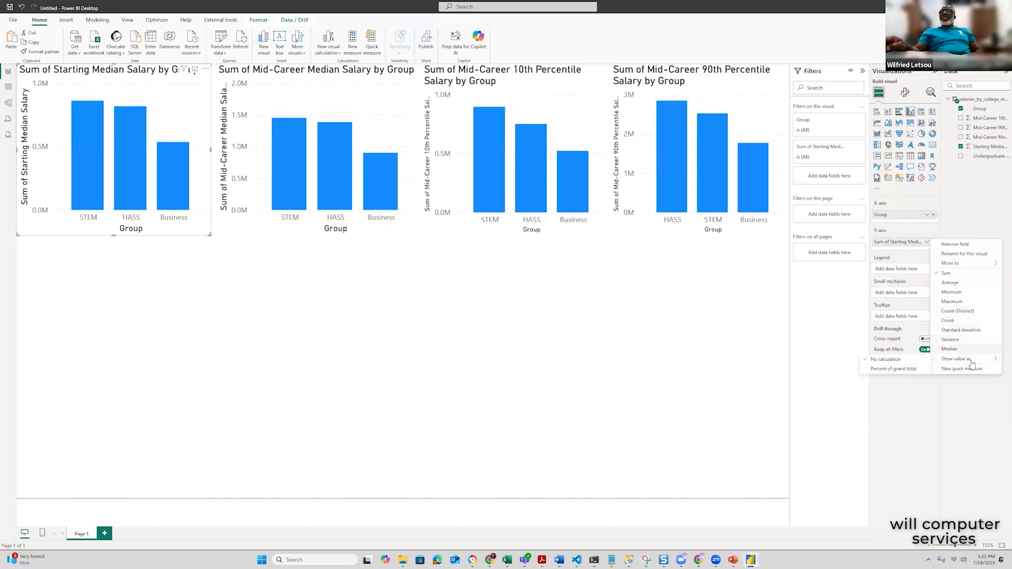
pyautogui.click(952, 283)
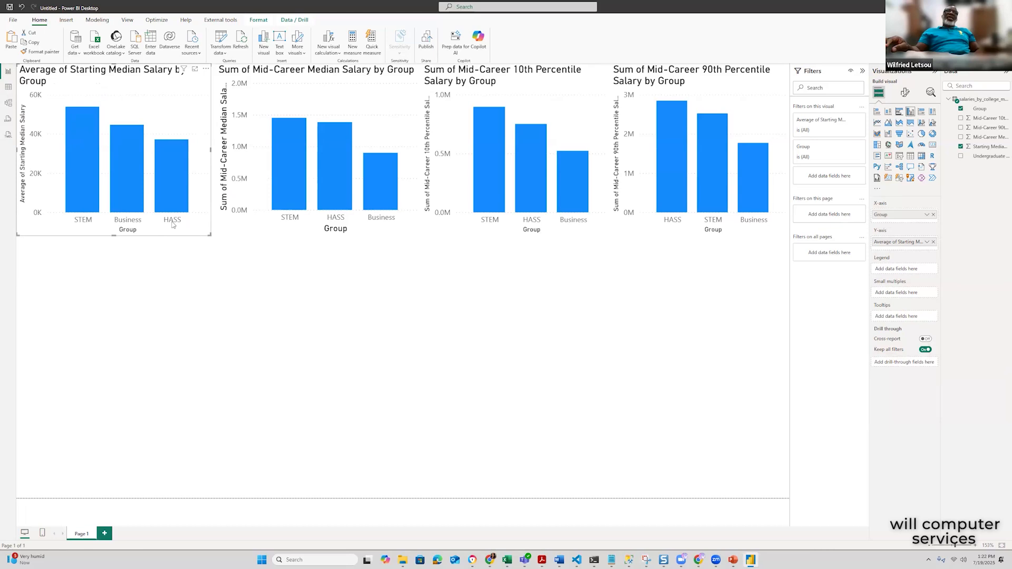
# Switch the first chart's Starting Median Salary aggregation to Sum for comparison and return it to Average
pyautogui.click(926, 242)
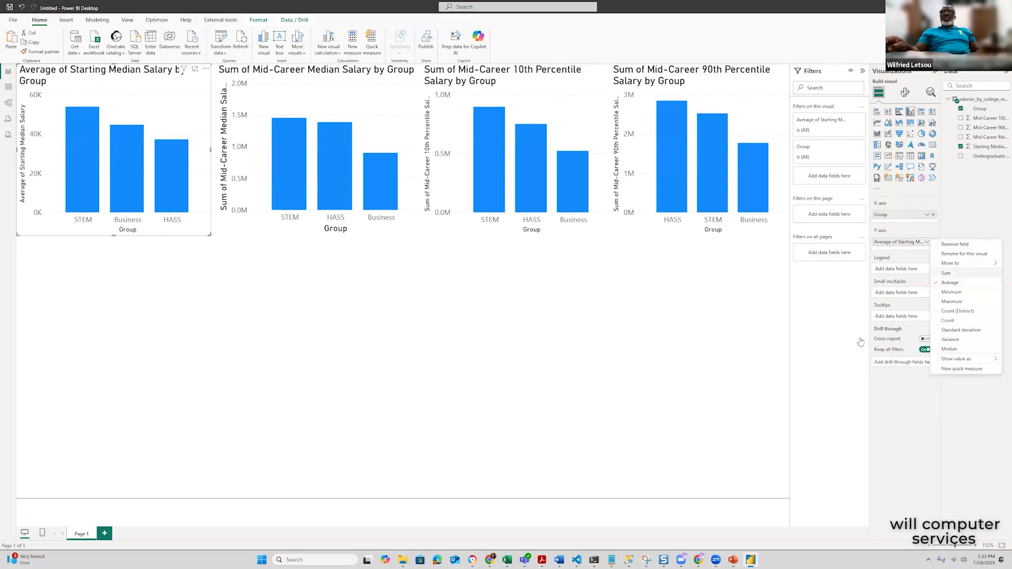
pyautogui.click(946, 273)
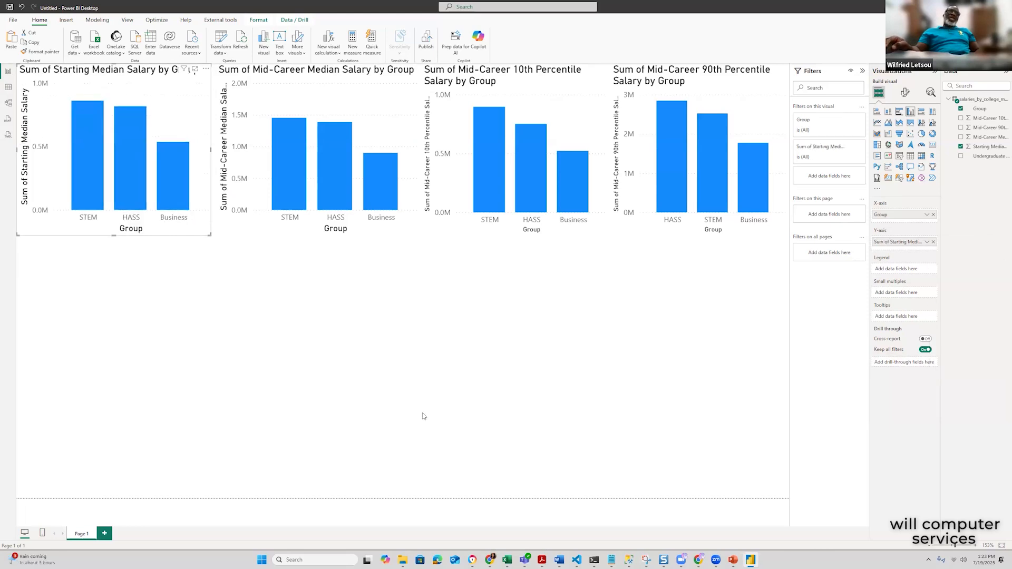
pyautogui.click(927, 242)
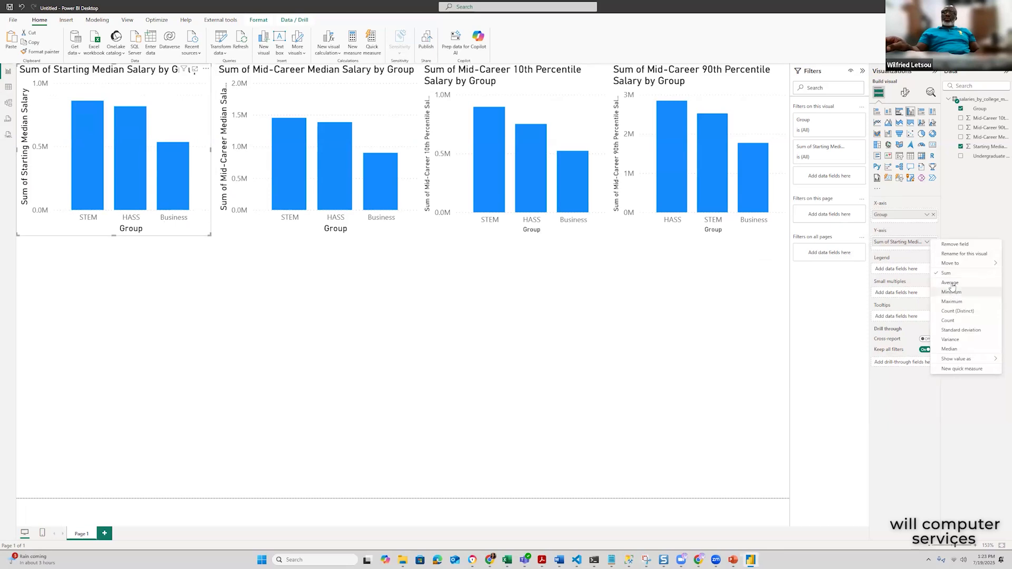
pyautogui.click(950, 283)
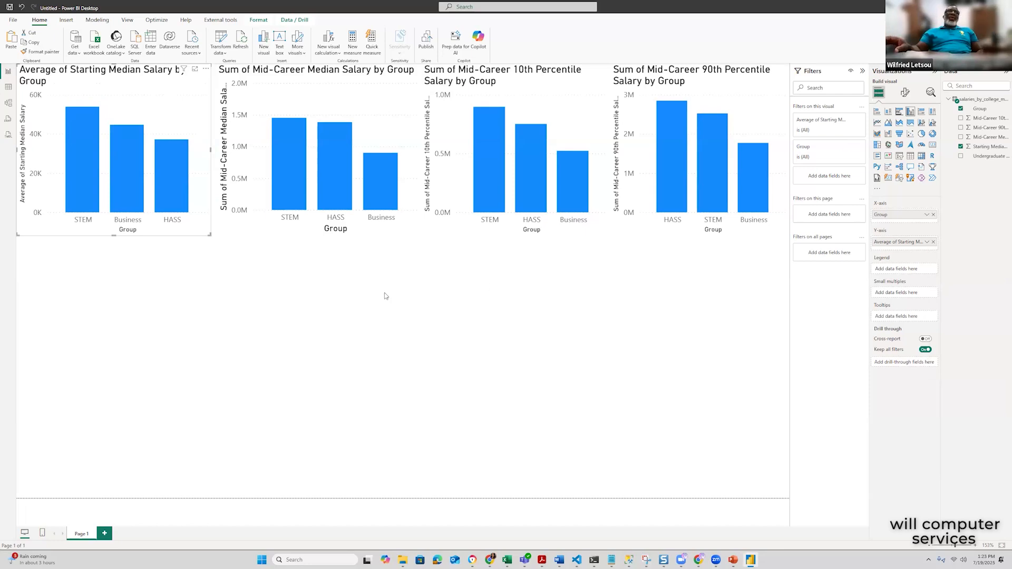
# Aggregate the second chart's Mid-Career Median Salary by Average
pyautogui.click(311, 224)
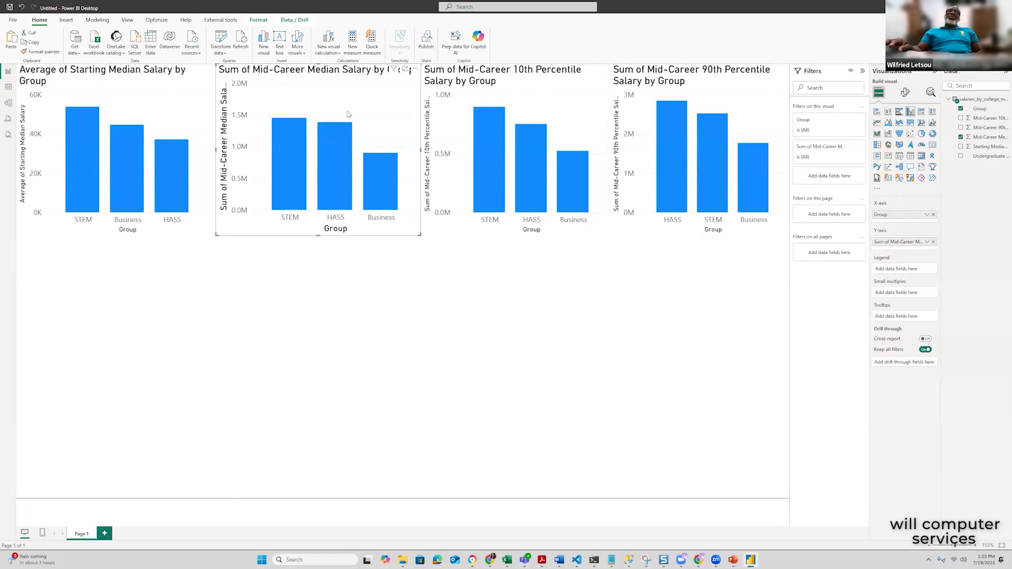
pyautogui.click(927, 243)
pyautogui.click(954, 282)
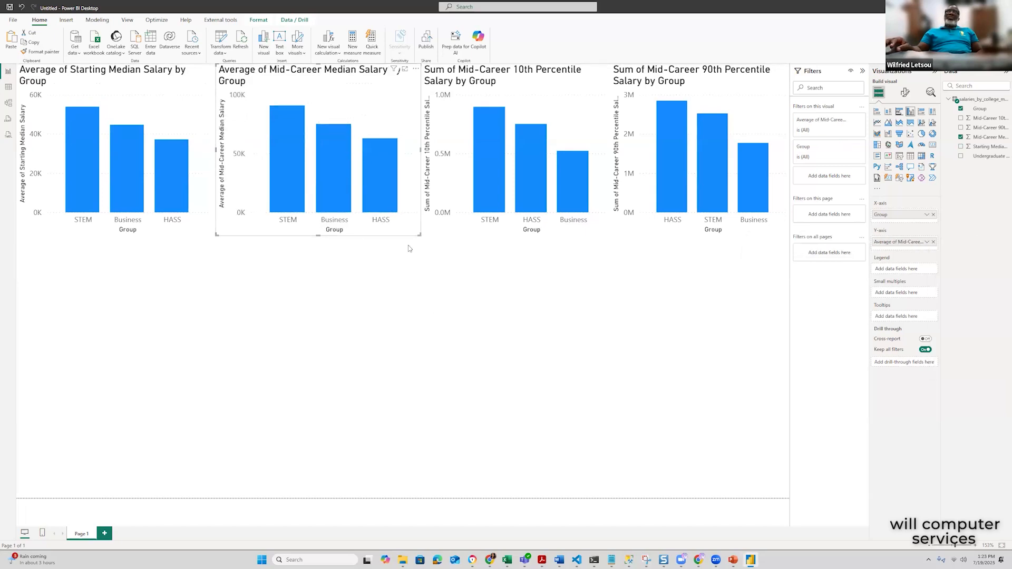
# Try Count as the aggregation of the third chart's Mid-Career 10th Percentile Salary, and set it to Average
pyautogui.click(577, 234)
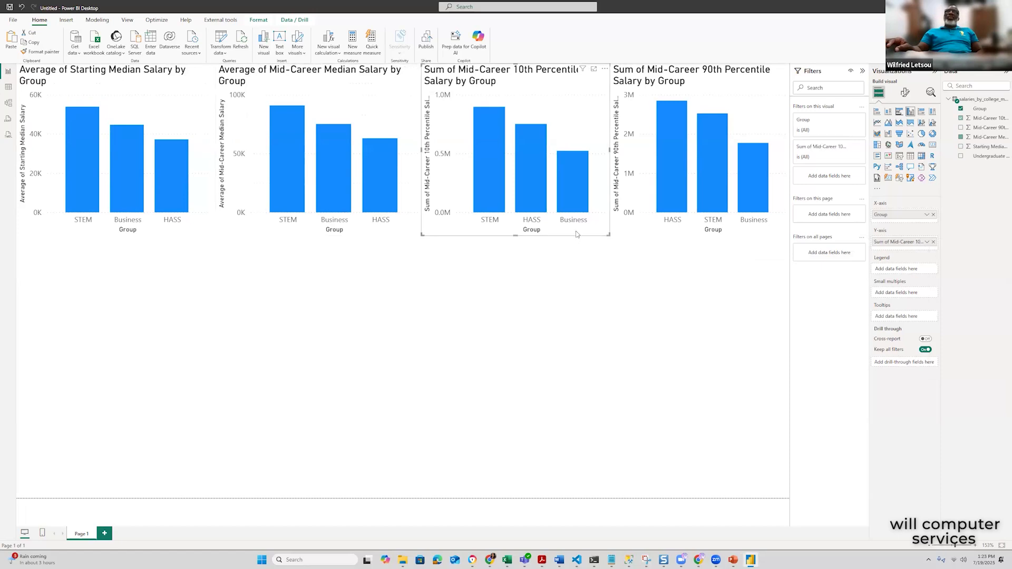
pyautogui.click(926, 243)
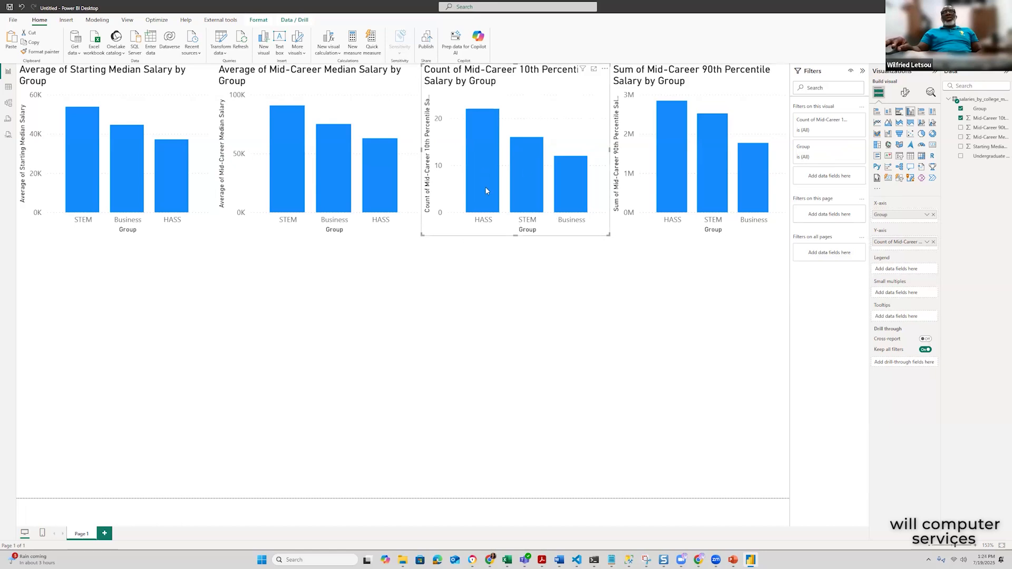
pyautogui.moveTo(485, 189)
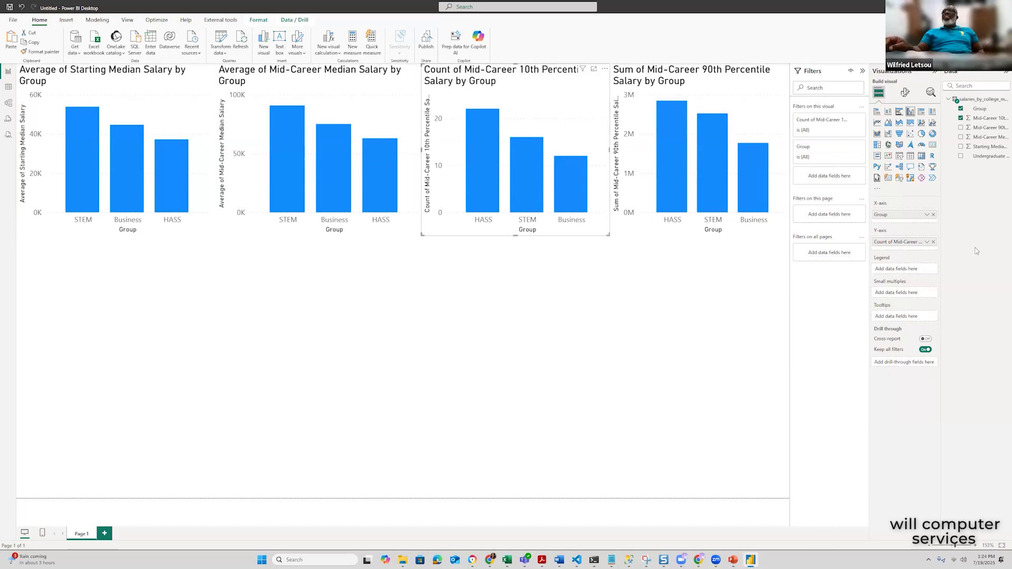
pyautogui.click(927, 242)
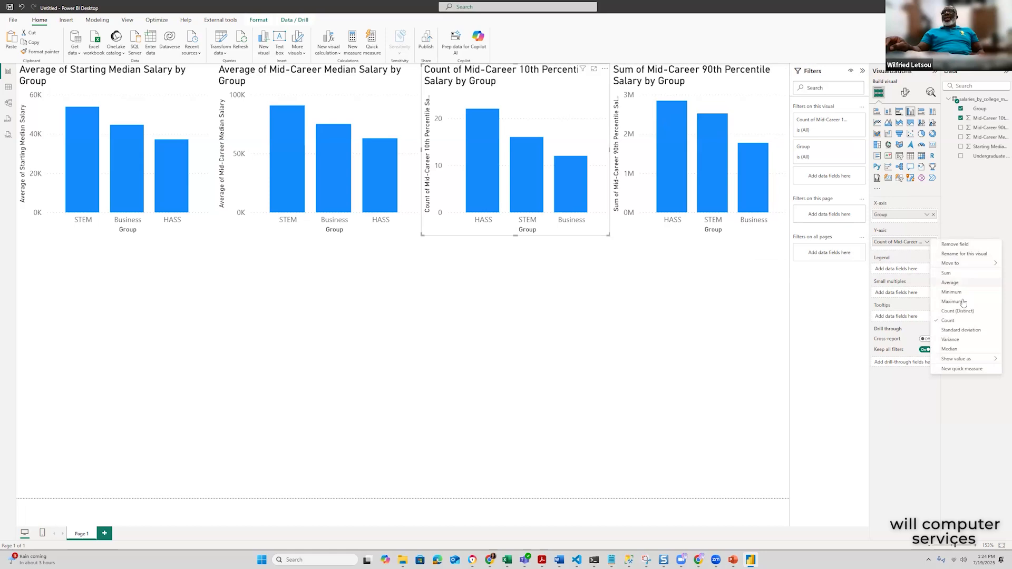
pyautogui.click(949, 282)
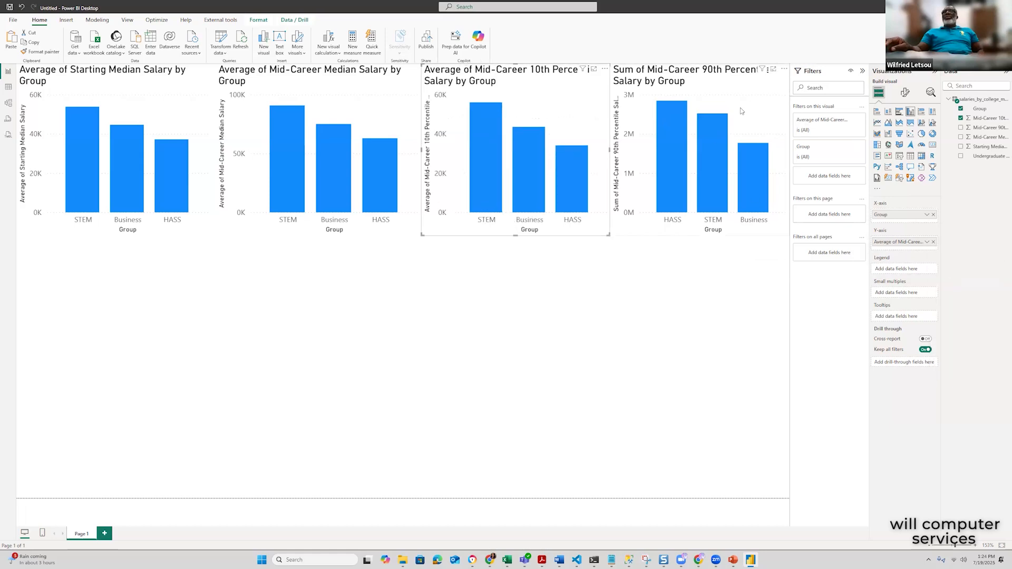
# Aggregate the fourth chart's Mid-Career 90th Percentile Salary by Average and deselect the chart
pyautogui.click(927, 243)
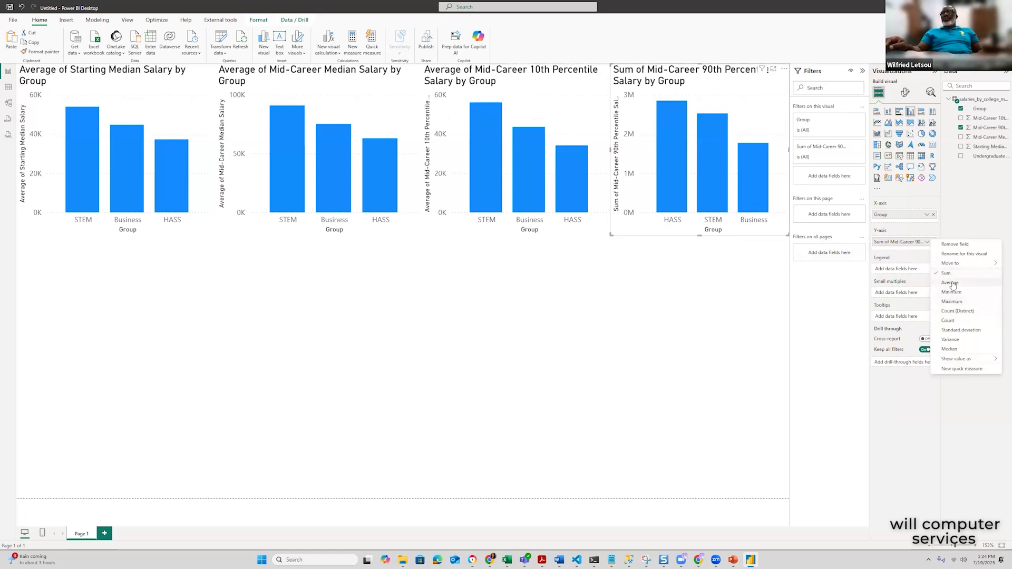
pyautogui.click(950, 283)
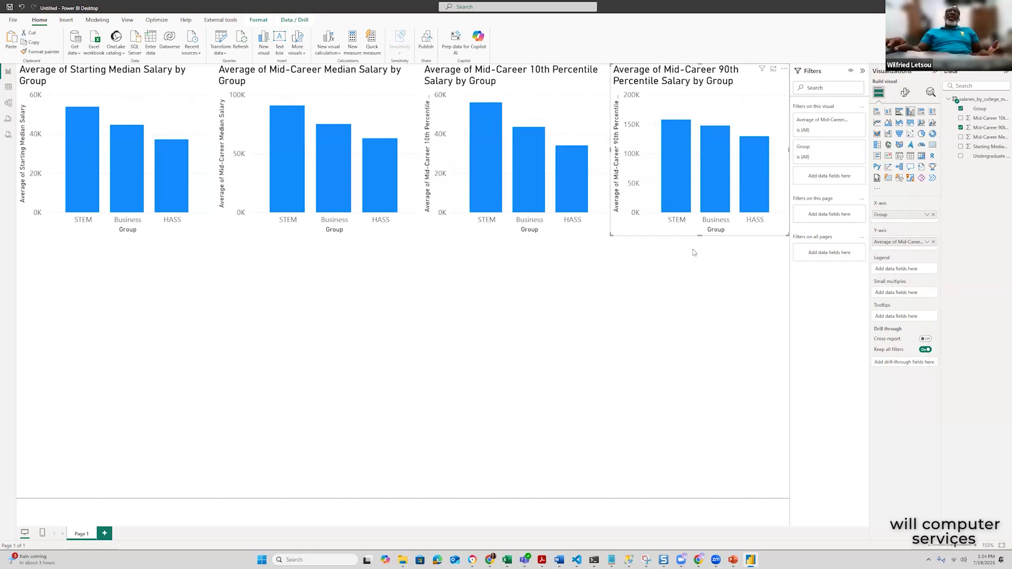
pyautogui.click(675, 273)
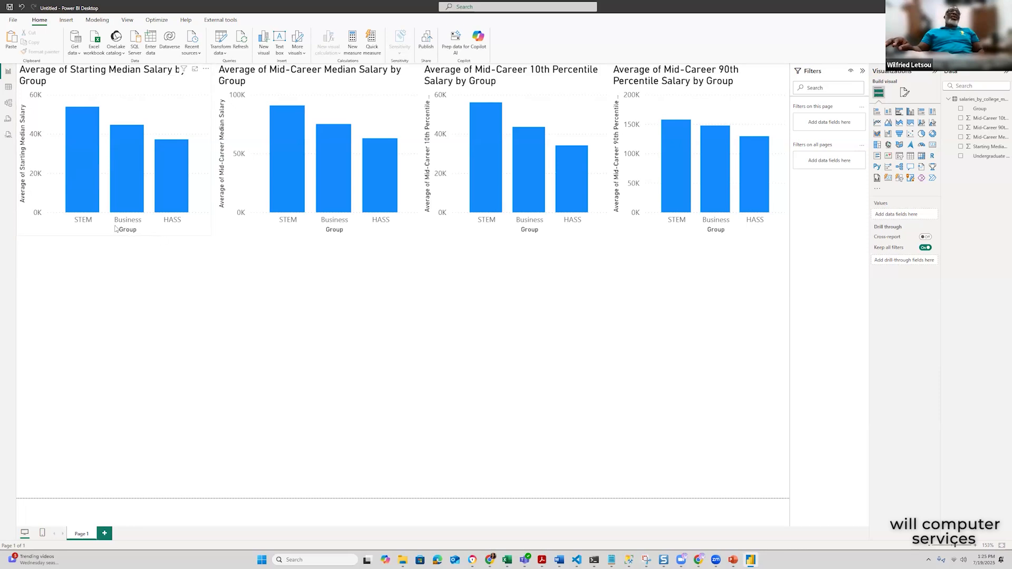
# Toggle the first chart's X-axis values off and on again, and turn off its X-axis title
pyautogui.click(149, 236)
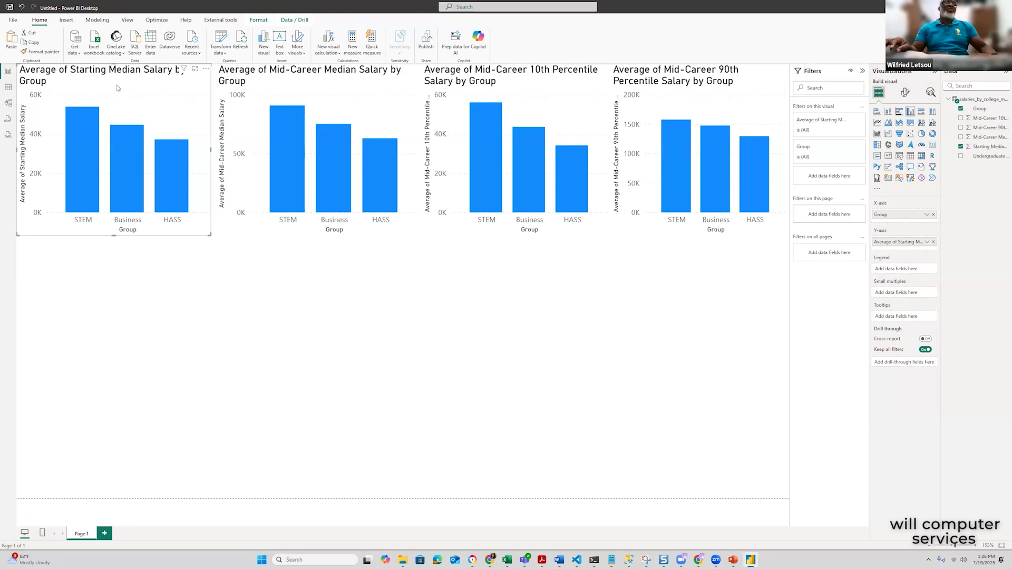
pyautogui.click(904, 93)
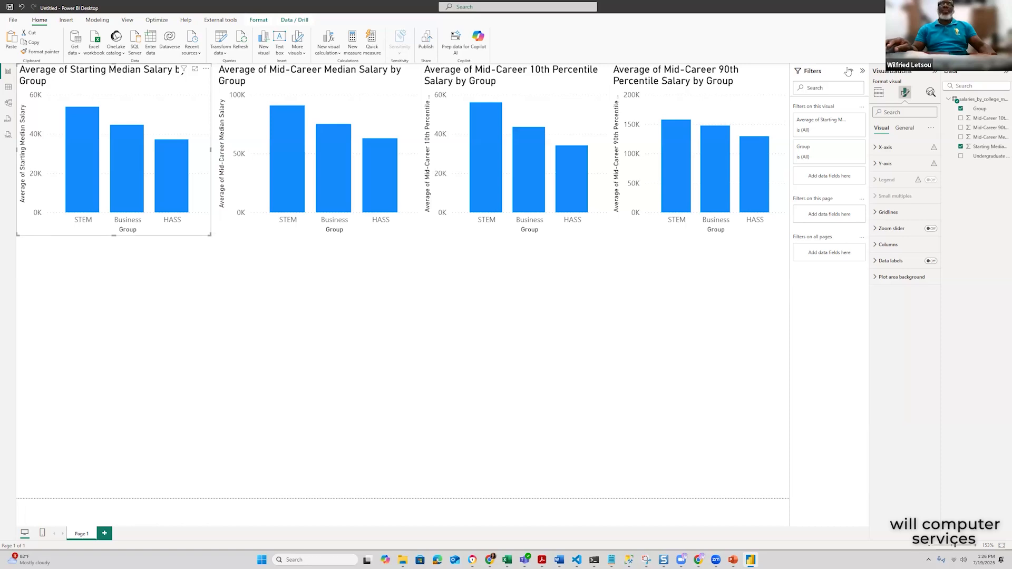
pyautogui.click(890, 147)
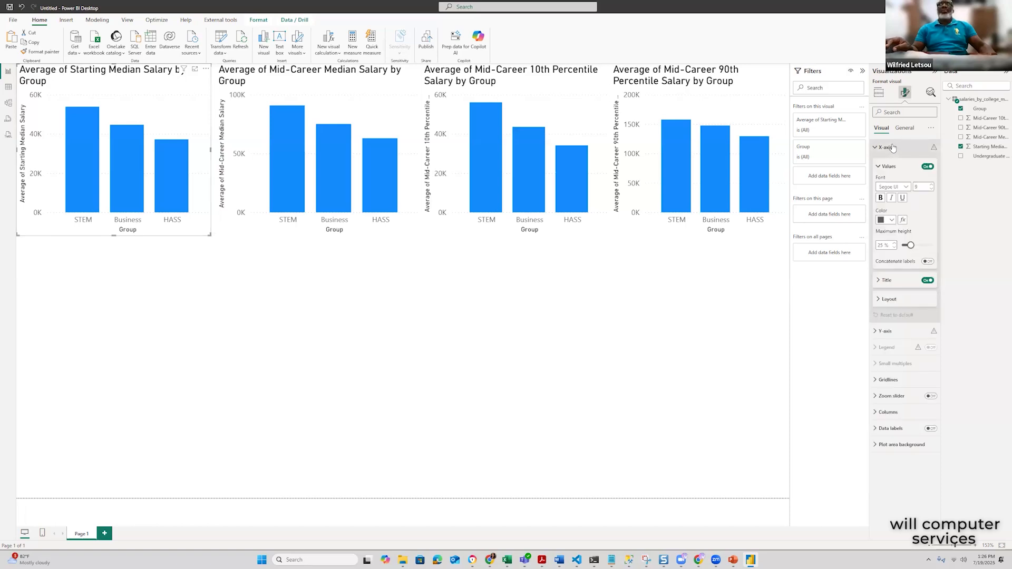
pyautogui.click(926, 167)
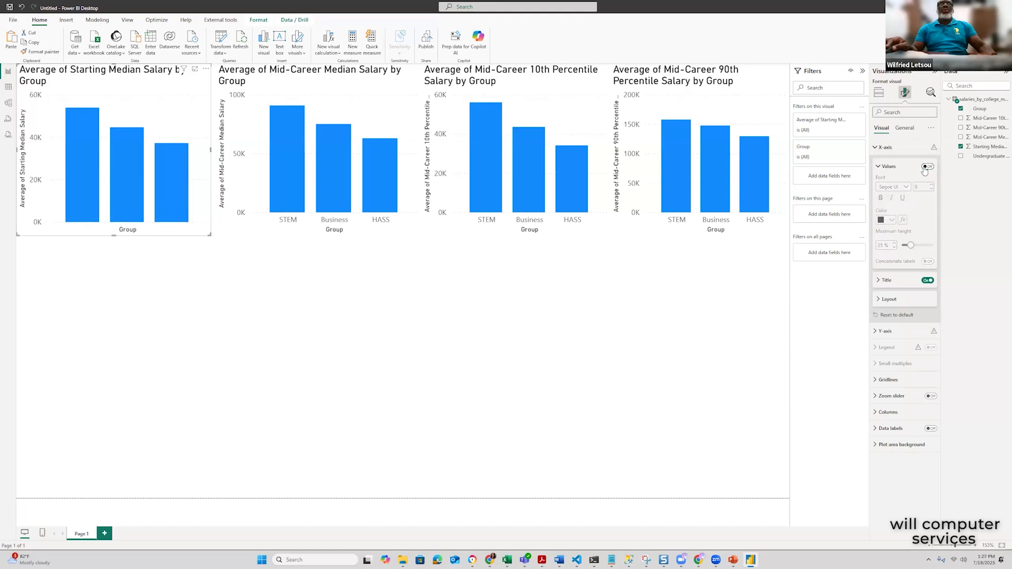
pyautogui.click(926, 168)
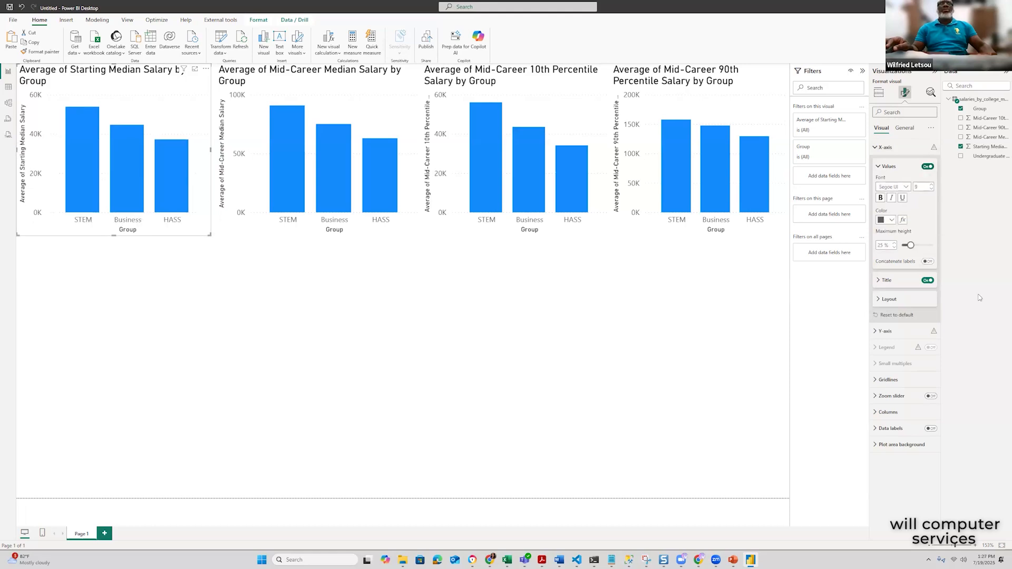
pyautogui.click(926, 281)
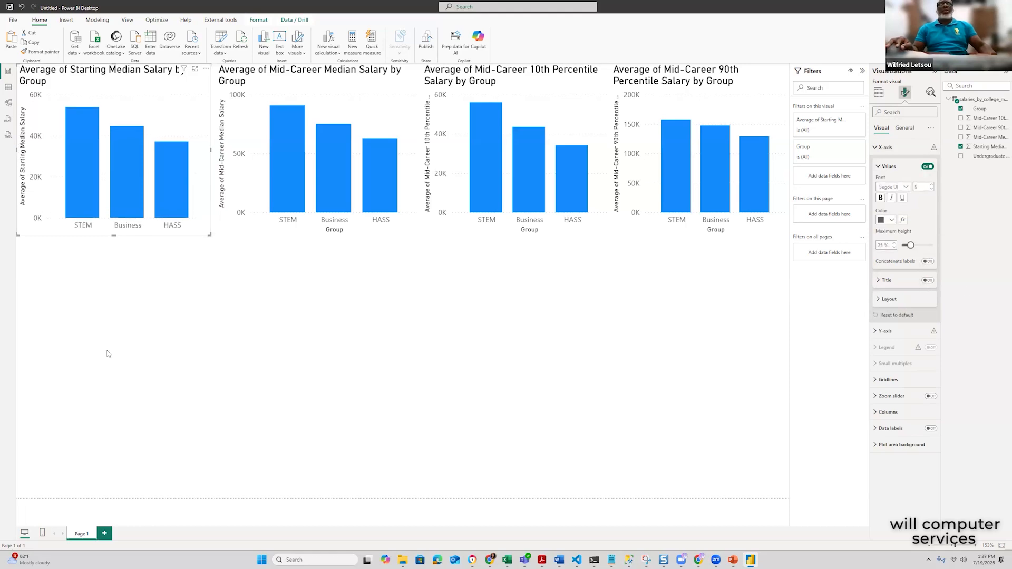
# Switch the first chart's X-axis title on and off again, and collapse the X-axis settings
pyautogui.click(928, 283)
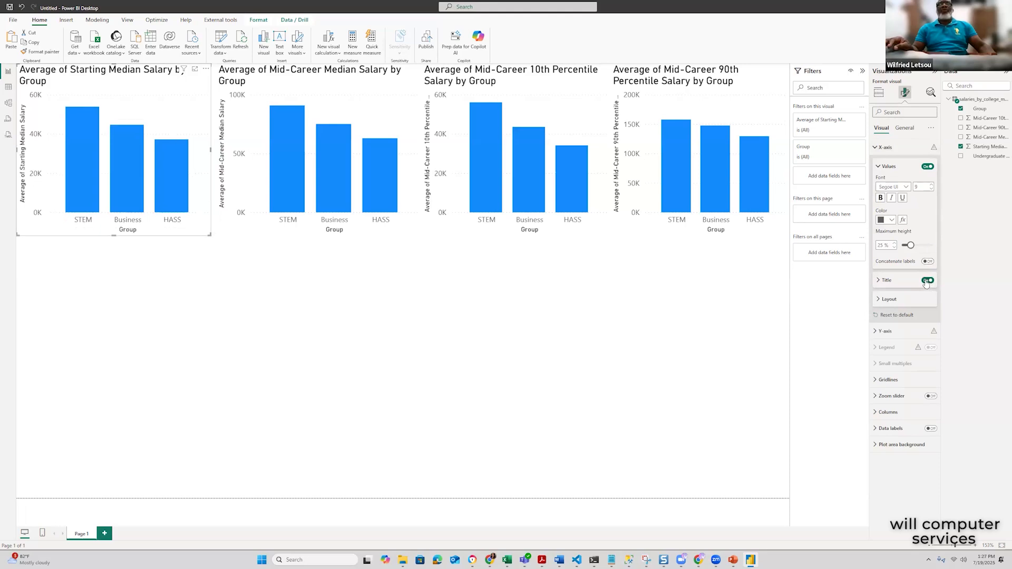
pyautogui.click(928, 281)
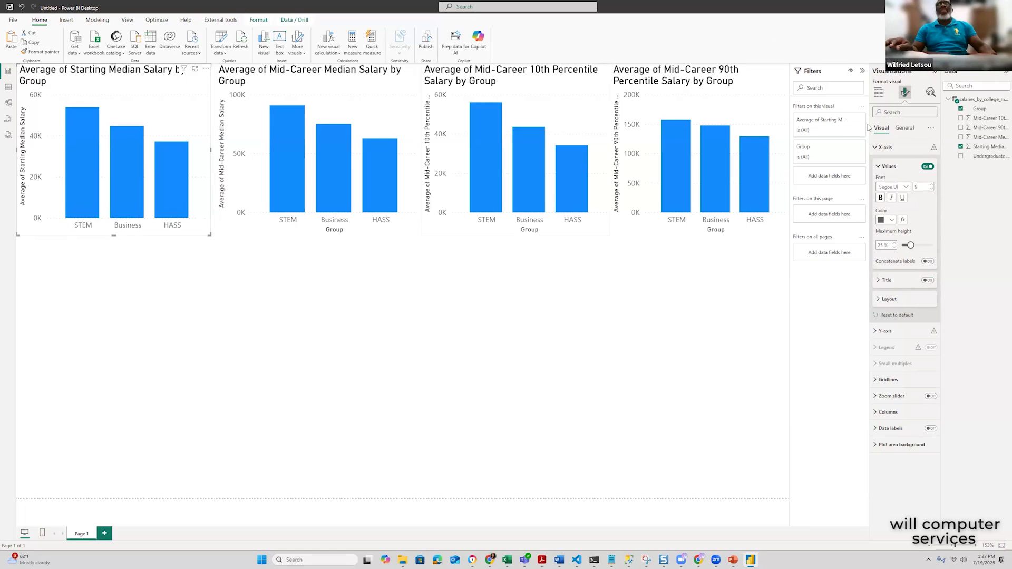
pyautogui.click(886, 148)
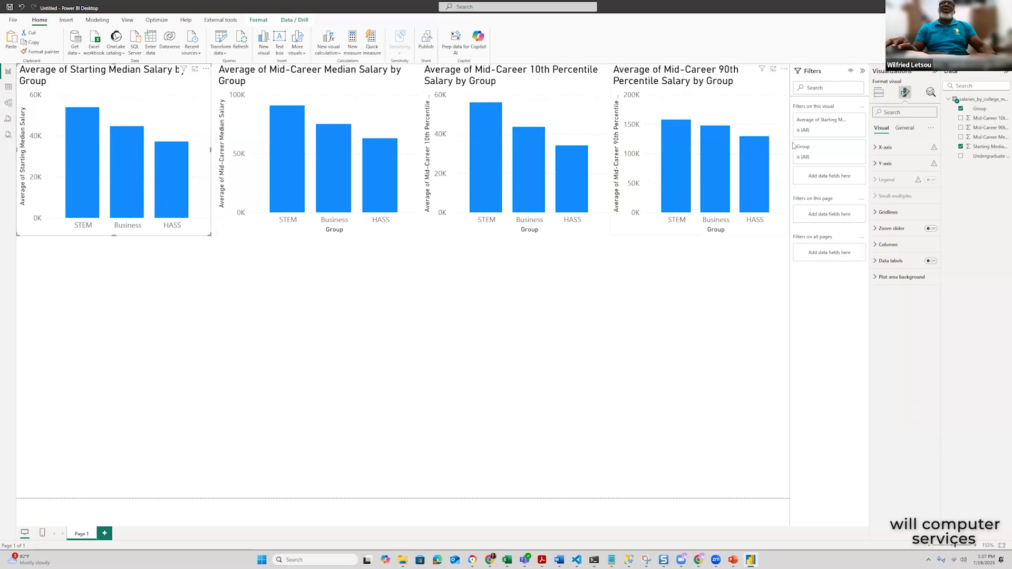
# Turn the first chart's Y-axis title off and back on
pyautogui.click(876, 164)
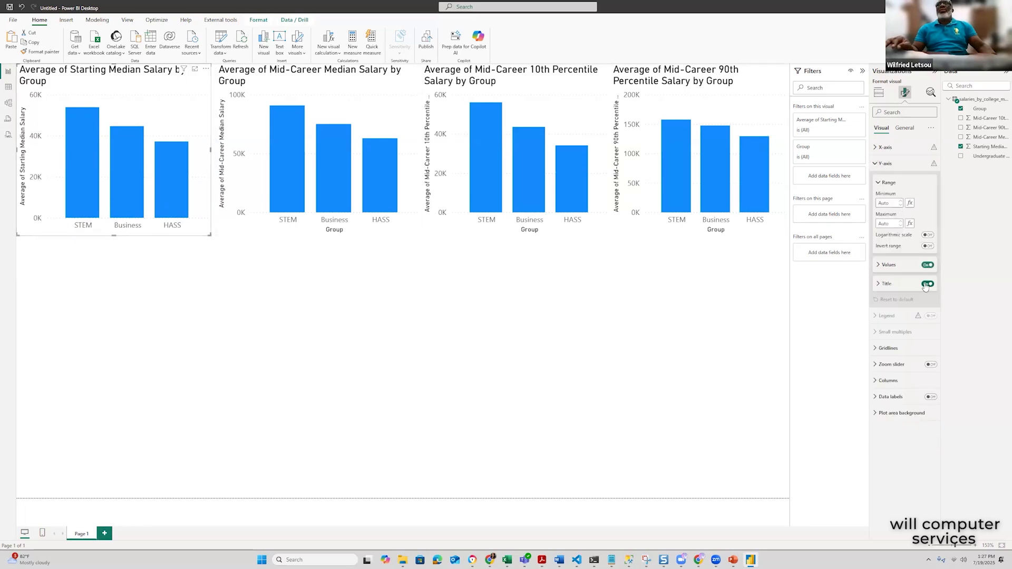
pyautogui.click(927, 284)
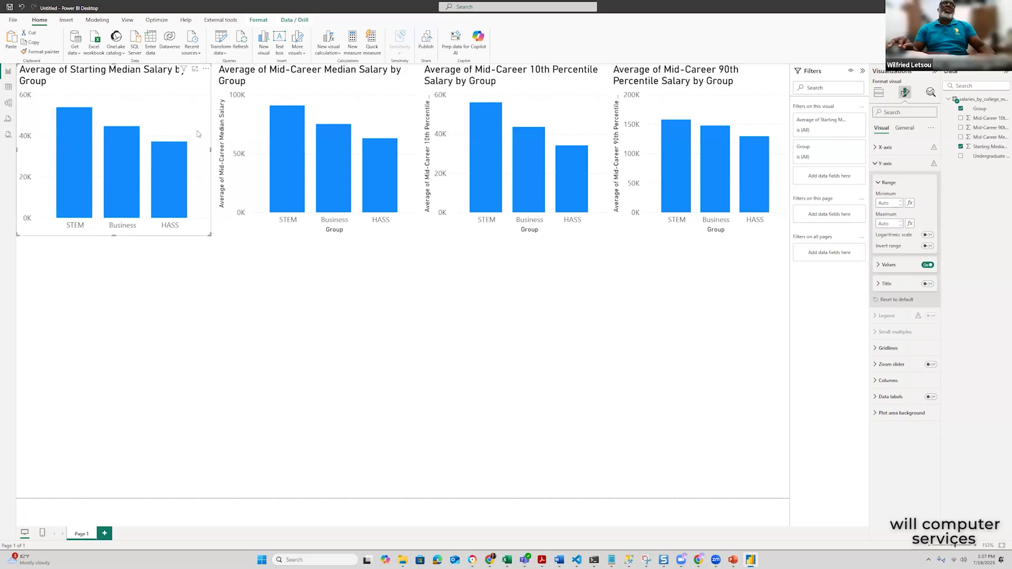
pyautogui.click(883, 182)
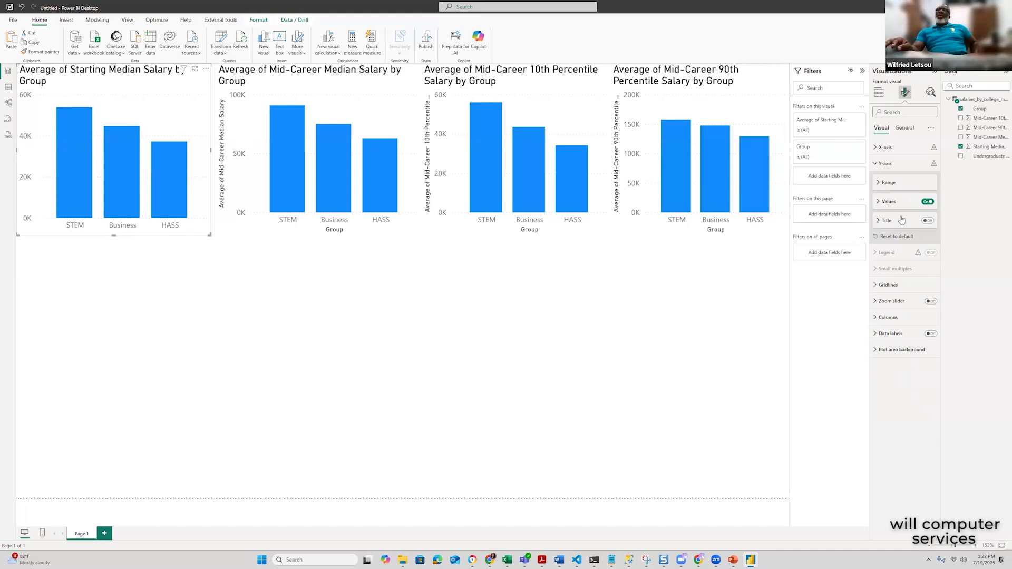
pyautogui.click(879, 220)
pyautogui.click(928, 220)
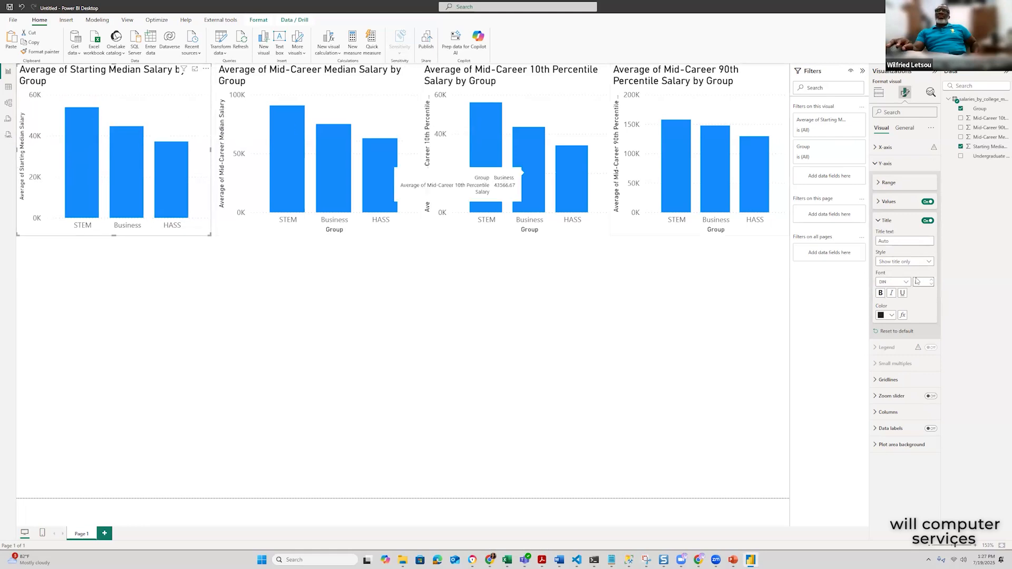
pyautogui.click(880, 221)
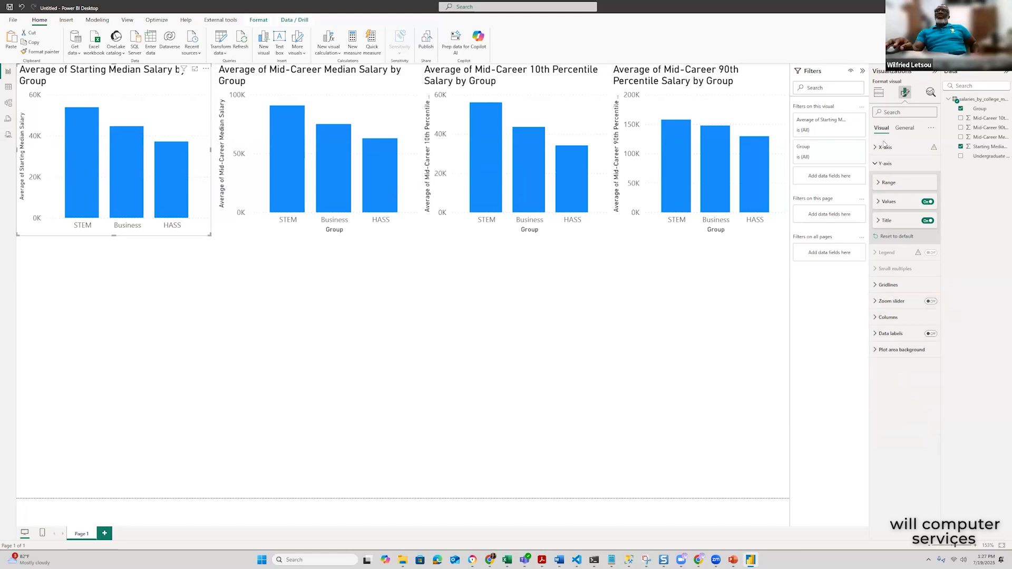
# Set the first chart's title font to Segoe UI Bold at size 11
pyautogui.click(906, 129)
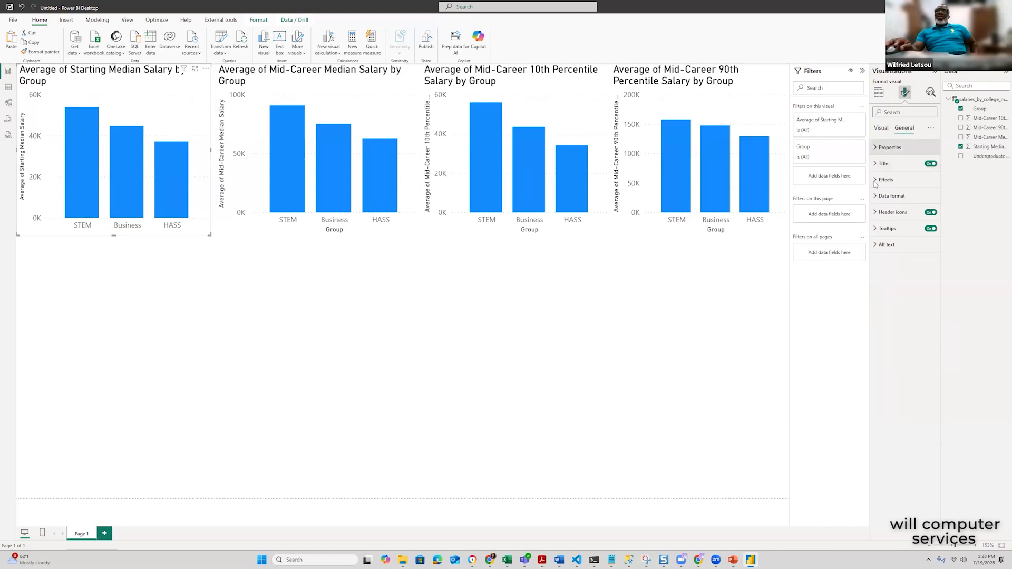
pyautogui.click(878, 164)
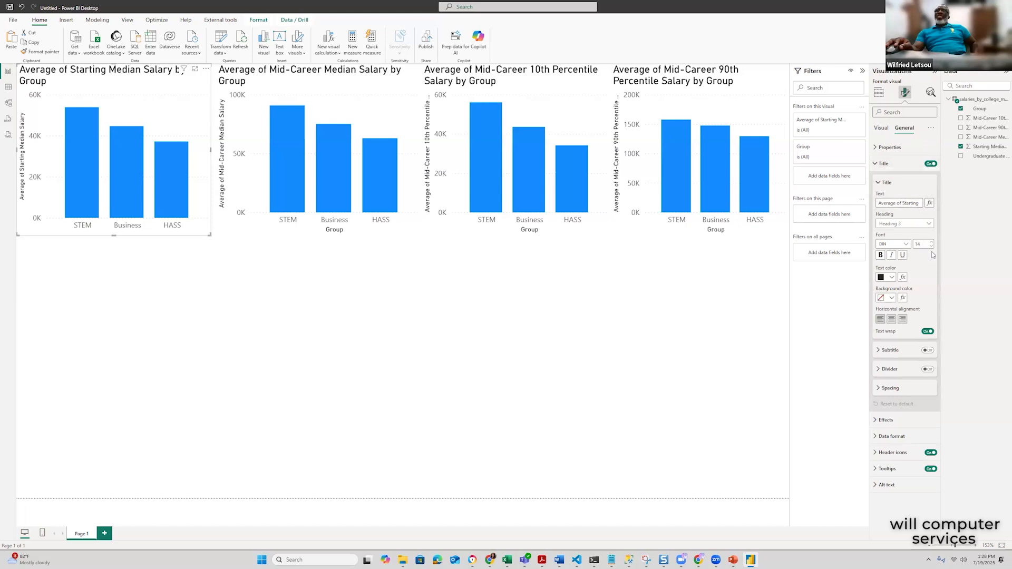
pyautogui.click(905, 245)
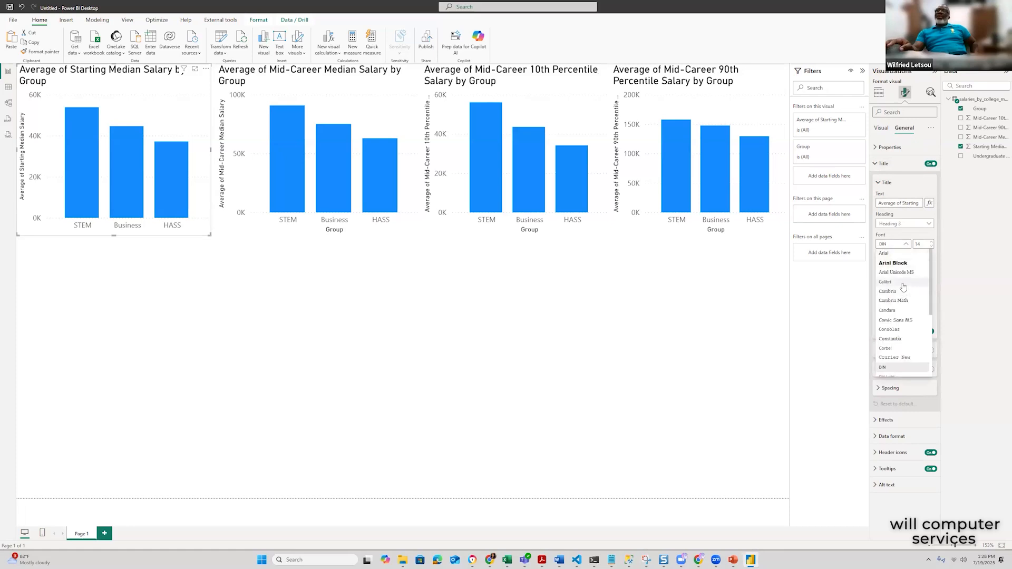
pyautogui.scroll(-3, 902, 286)
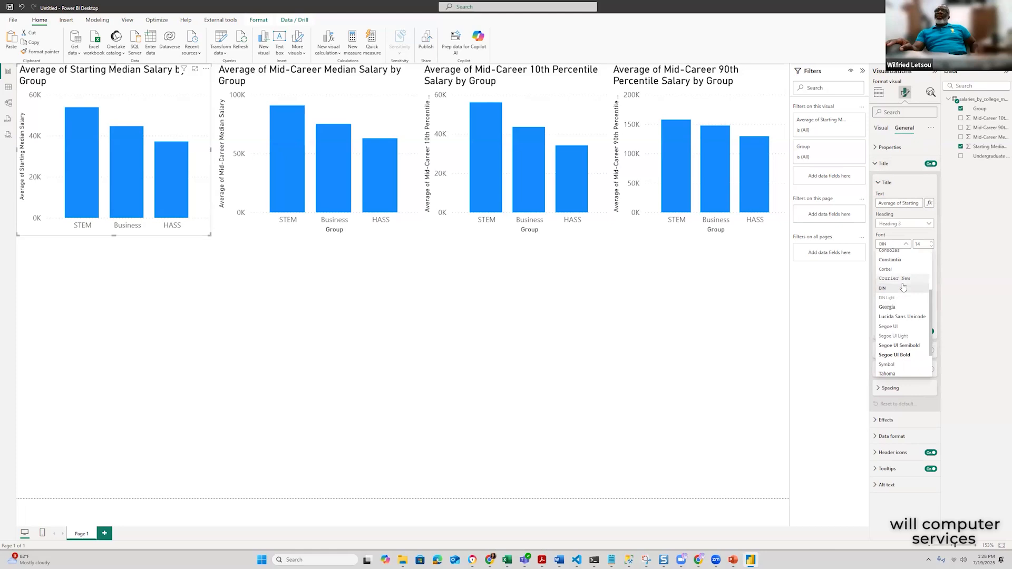
pyautogui.click(903, 356)
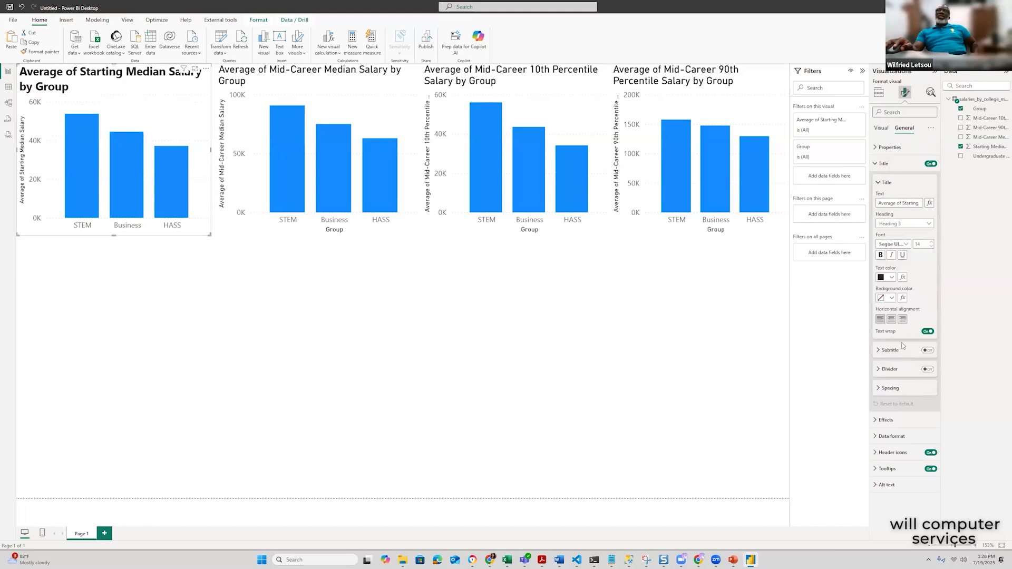
pyautogui.click(930, 248)
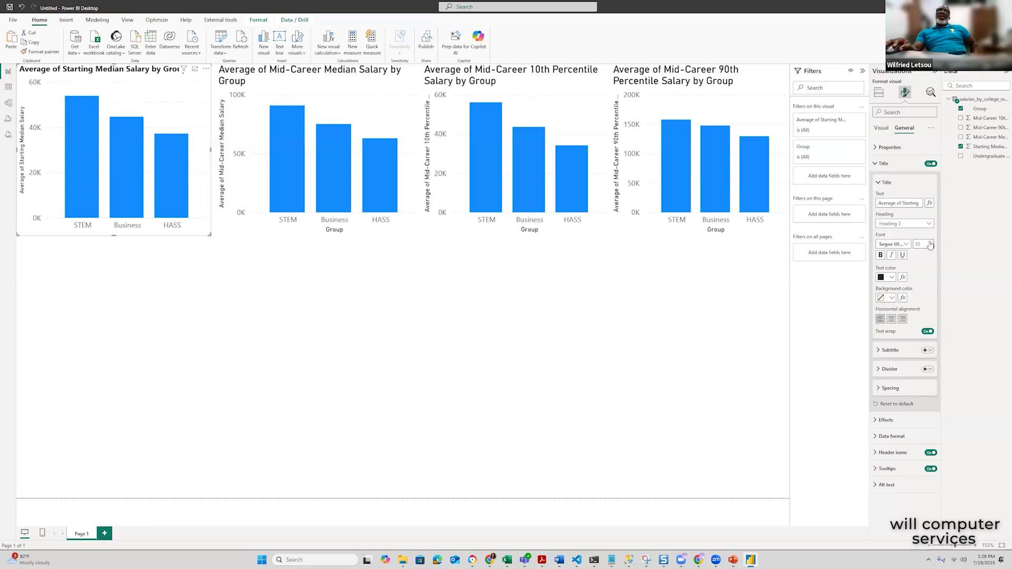
pyautogui.click(931, 242)
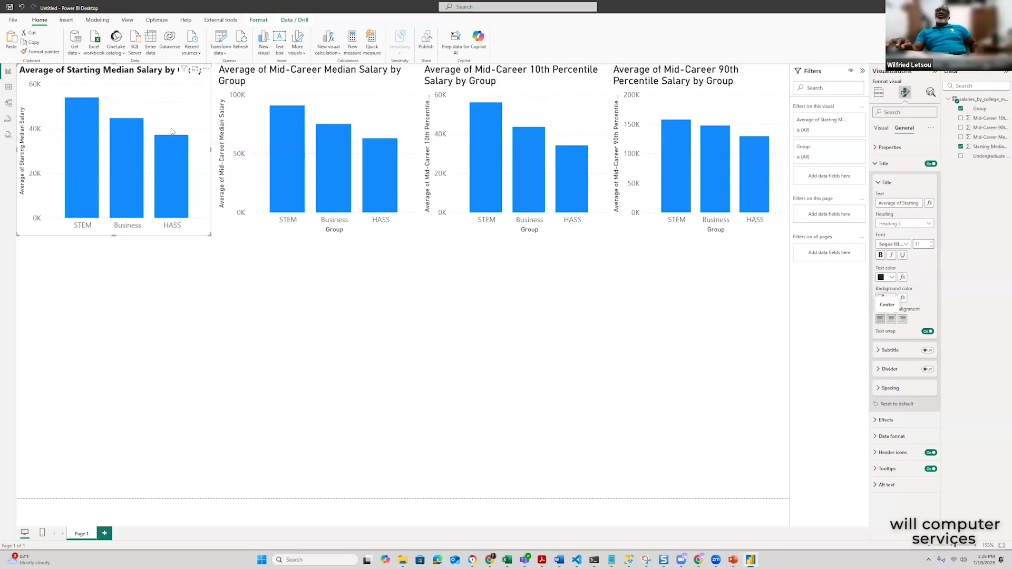
# Move the Starting Median Salary chart into the empty area below the other charts and widen it on both sides
pyautogui.moveTo(148, 71); pyautogui.dragTo(454, 277)
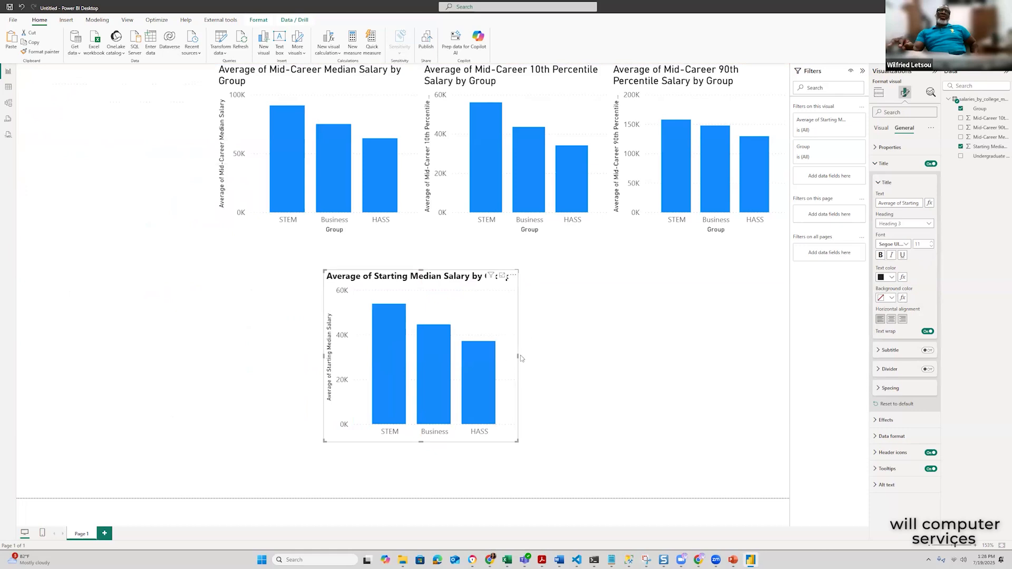
pyautogui.moveTo(517, 355); pyautogui.dragTo(649, 356)
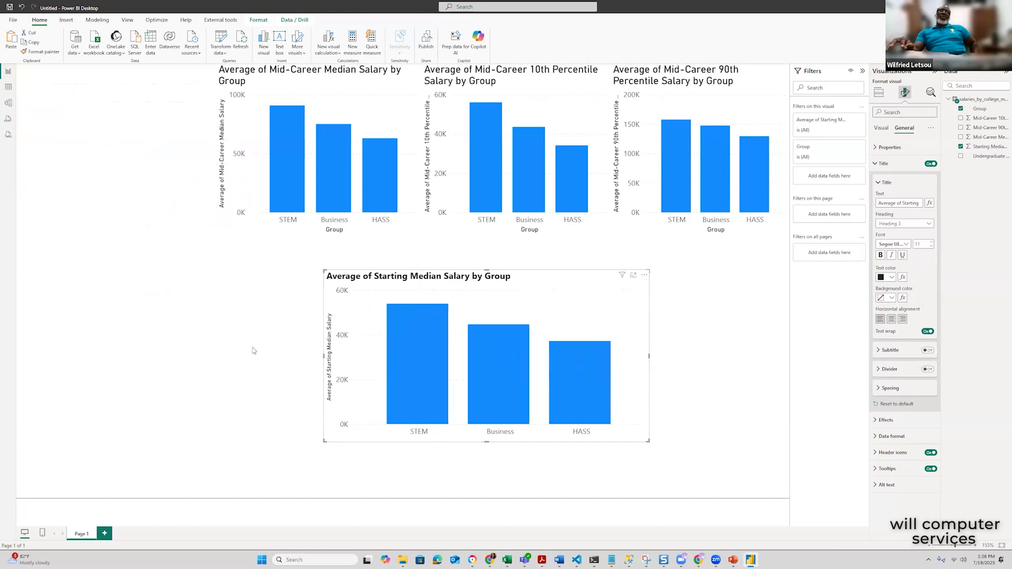
pyautogui.moveTo(253, 350); pyautogui.dragTo(193, 341)
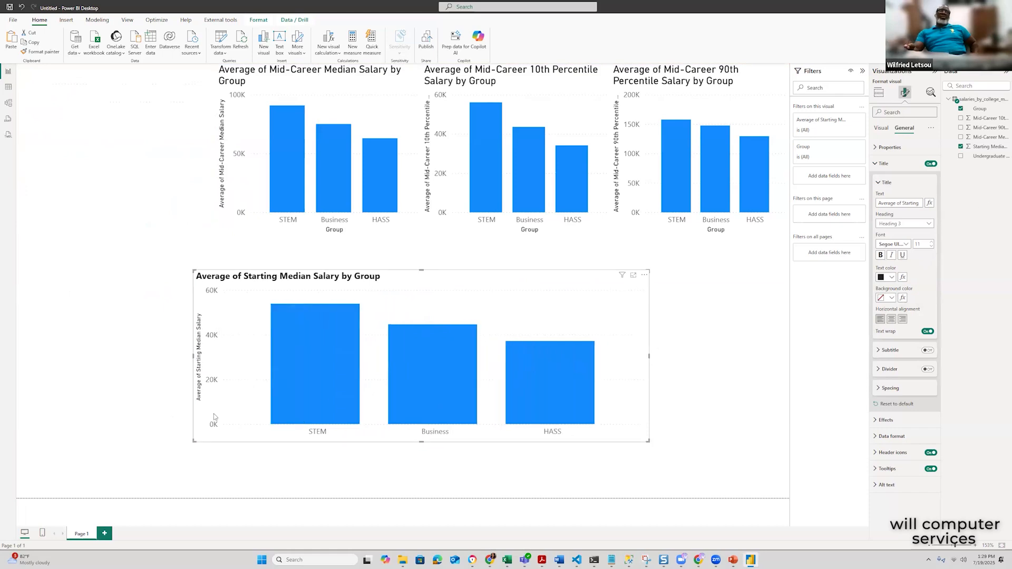
# Try right alignment for the Starting Median Salary chart's title, and set it to centered
pyautogui.click(891, 319)
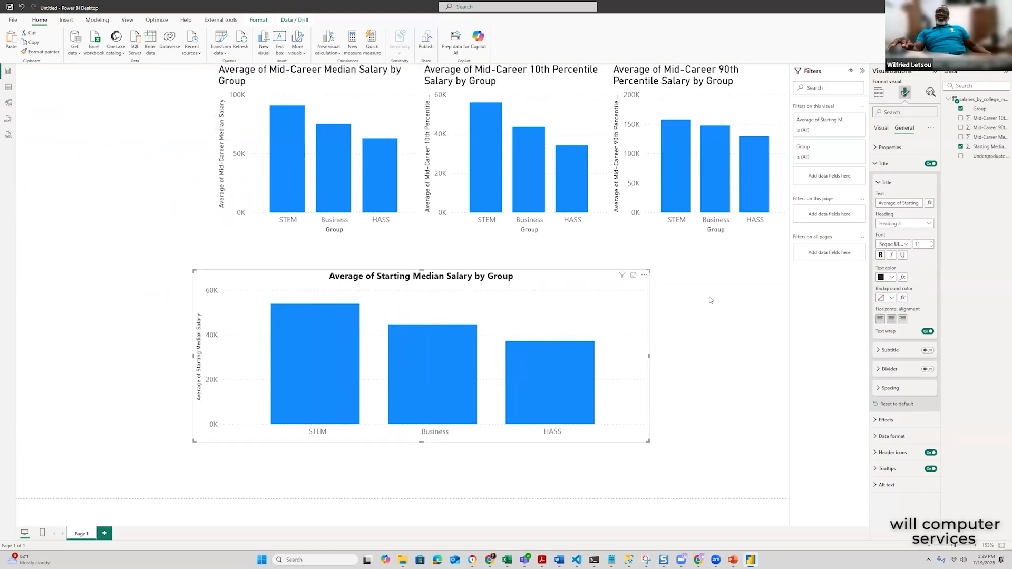
pyautogui.click(903, 319)
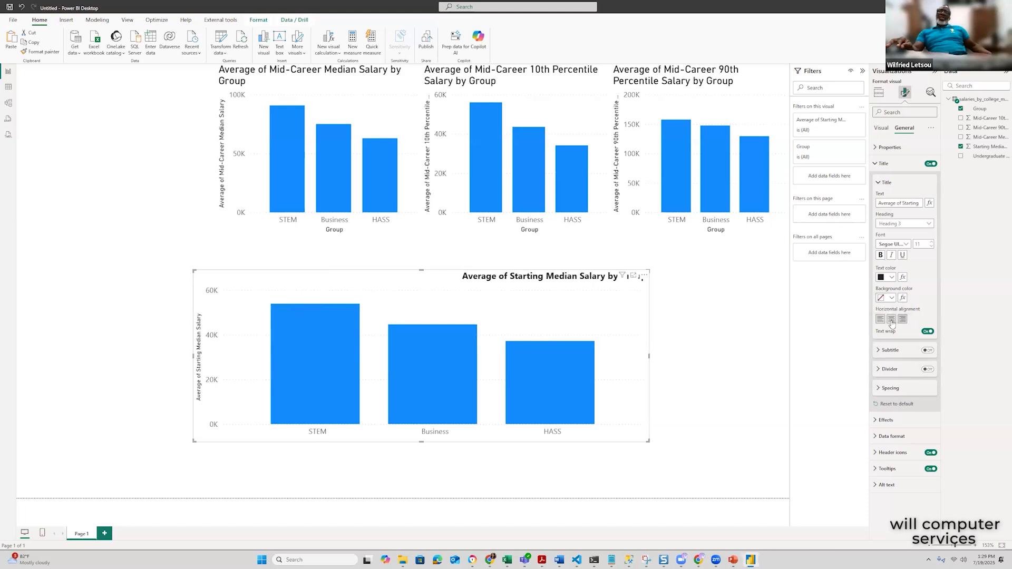
pyautogui.click(891, 320)
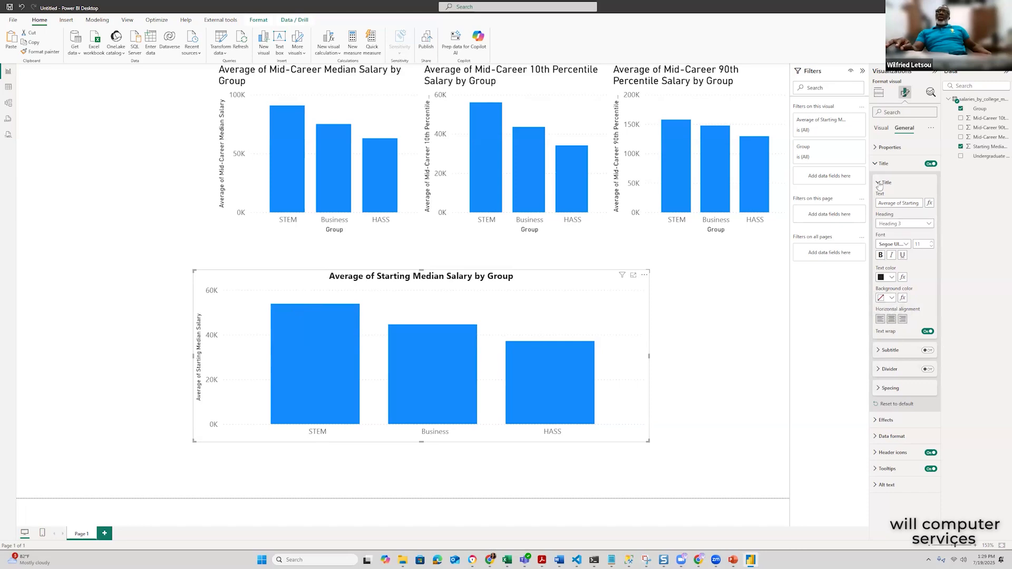
pyautogui.click(878, 183)
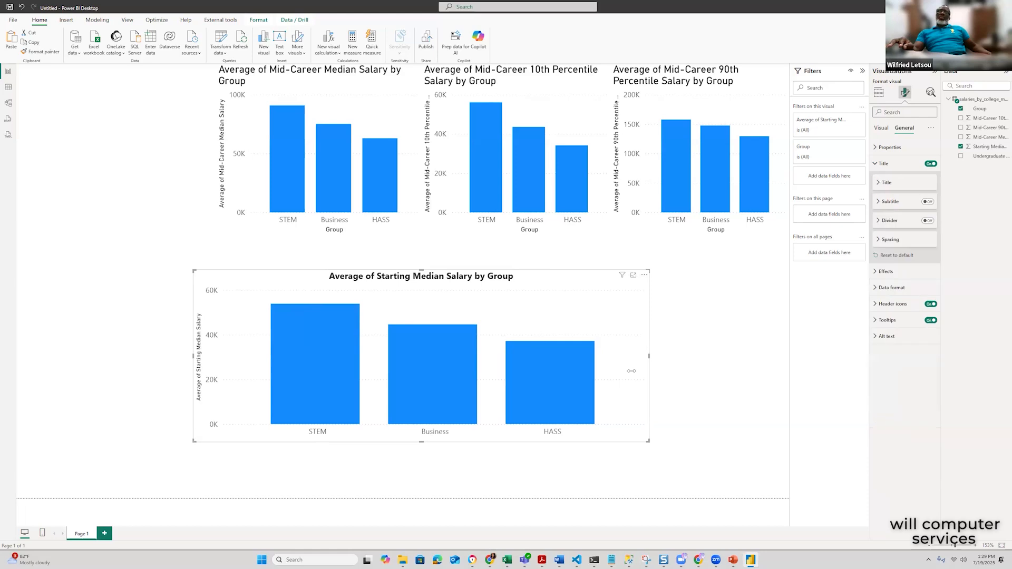
# Narrow the Starting Median Salary chart and return it to its place at the start of the chart row
pyautogui.moveTo(648, 356); pyautogui.dragTo(390, 362)
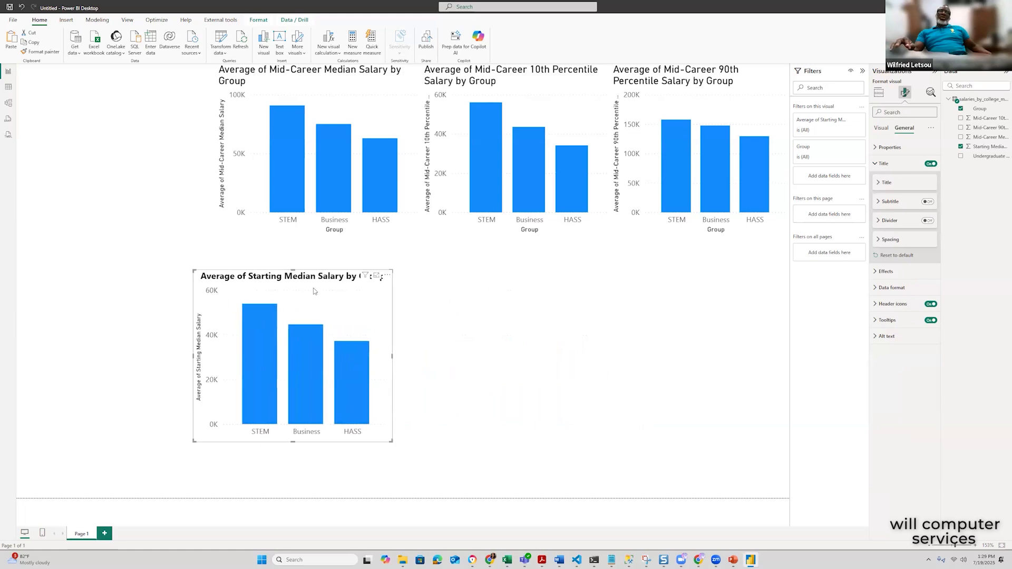
pyautogui.moveTo(304, 274); pyautogui.dragTo(124, 67)
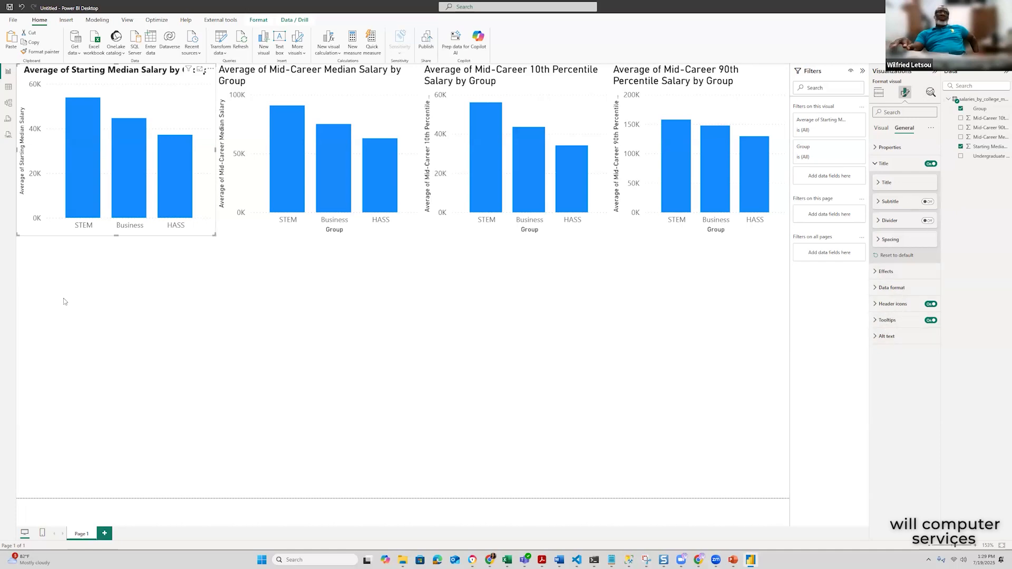
# Turn off the first chart's Y-axis title and deselect the chart
pyautogui.click(879, 130)
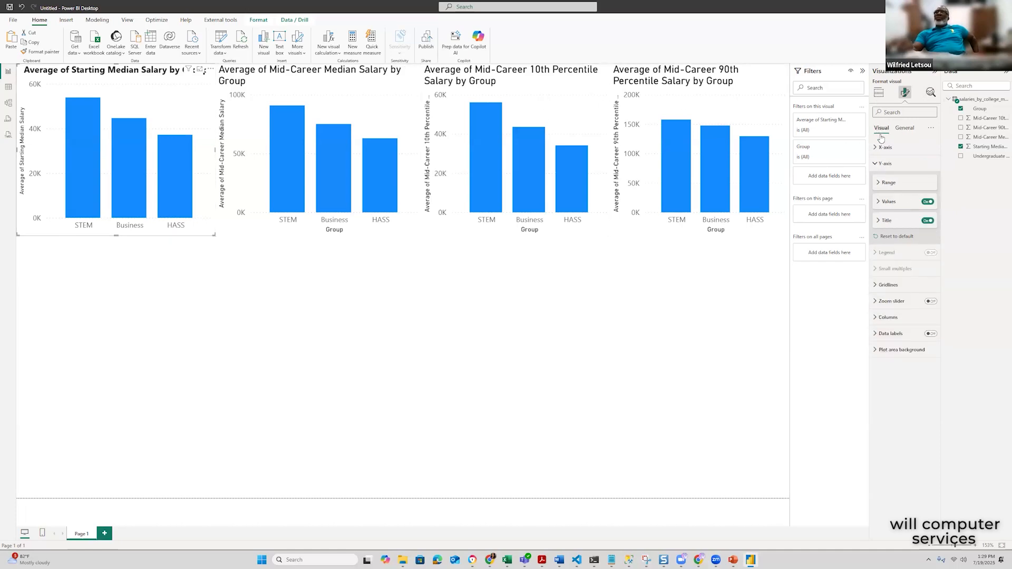
pyautogui.click(890, 165)
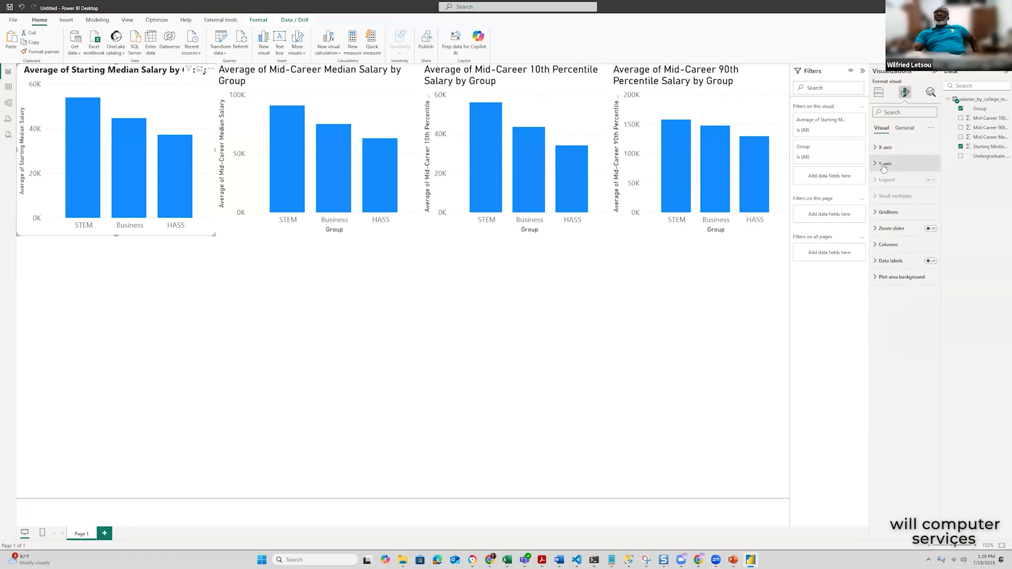
pyautogui.click(873, 165)
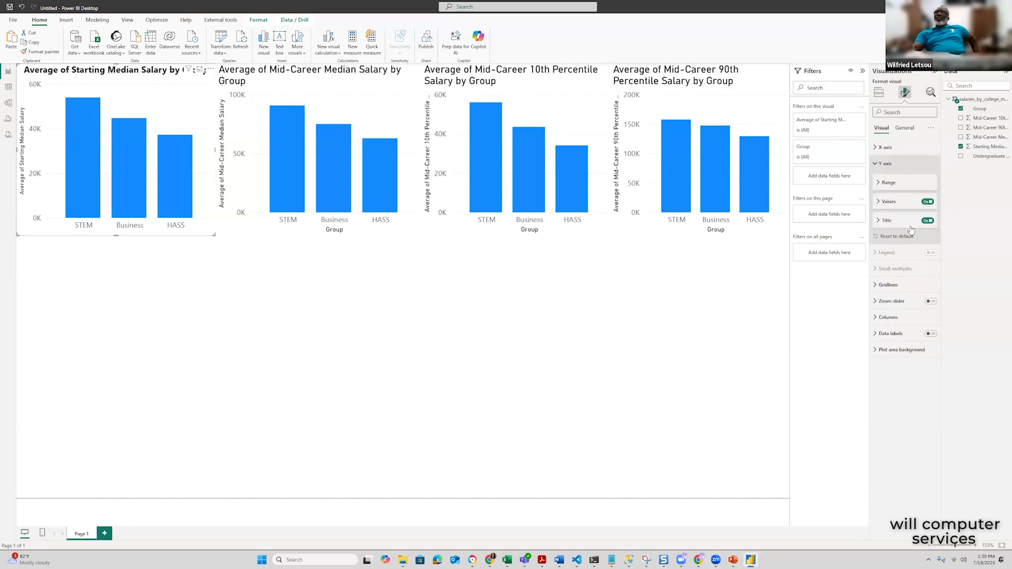
pyautogui.click(926, 221)
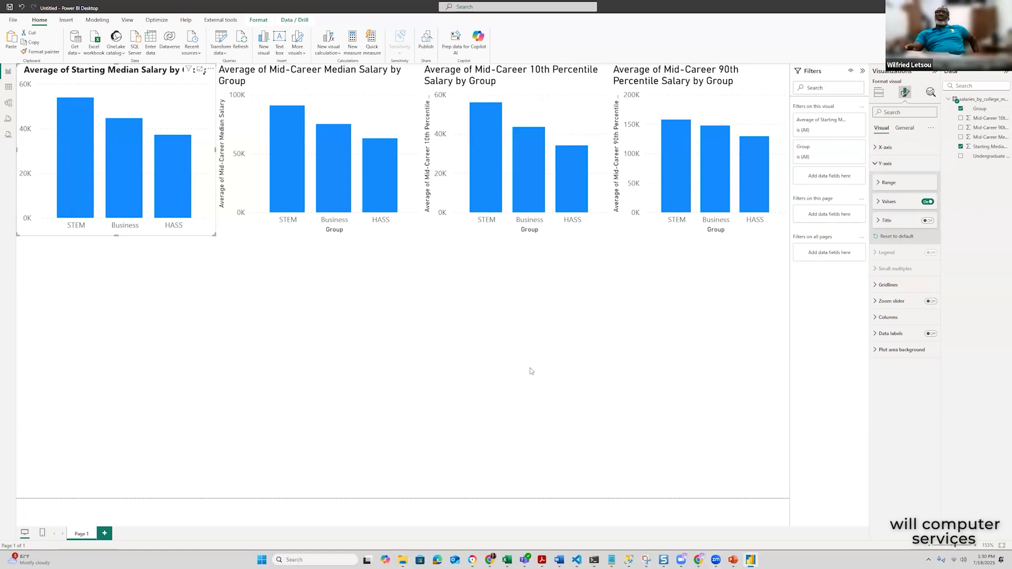
pyautogui.click(787, 255)
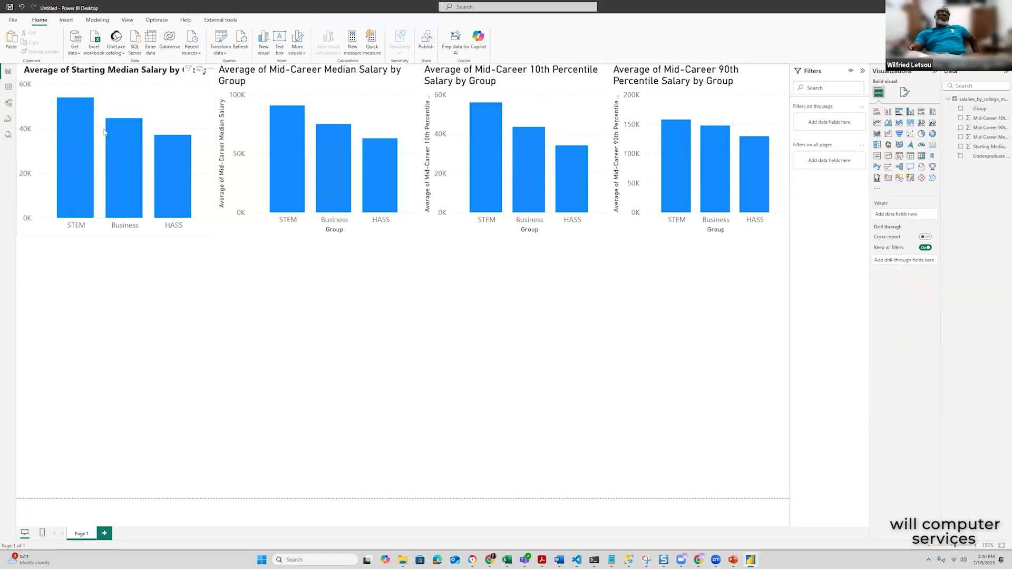
# Move the Starting Median Salary chart below the other three charts and enlarge it in width and height
pyautogui.click(122, 69)
pyautogui.moveTo(122, 69); pyautogui.dragTo(423, 307)
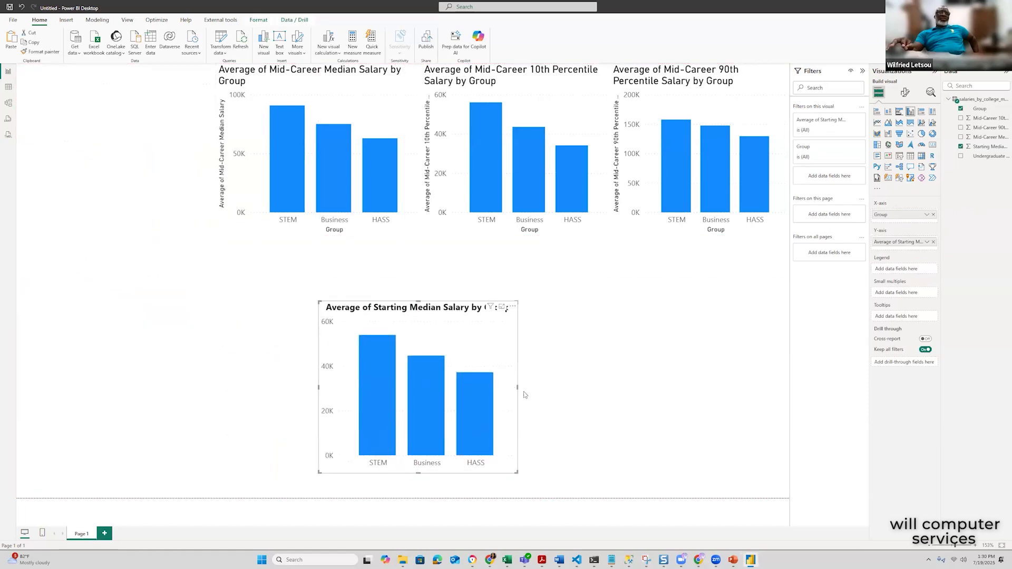
pyautogui.moveTo(517, 388); pyautogui.dragTo(727, 384)
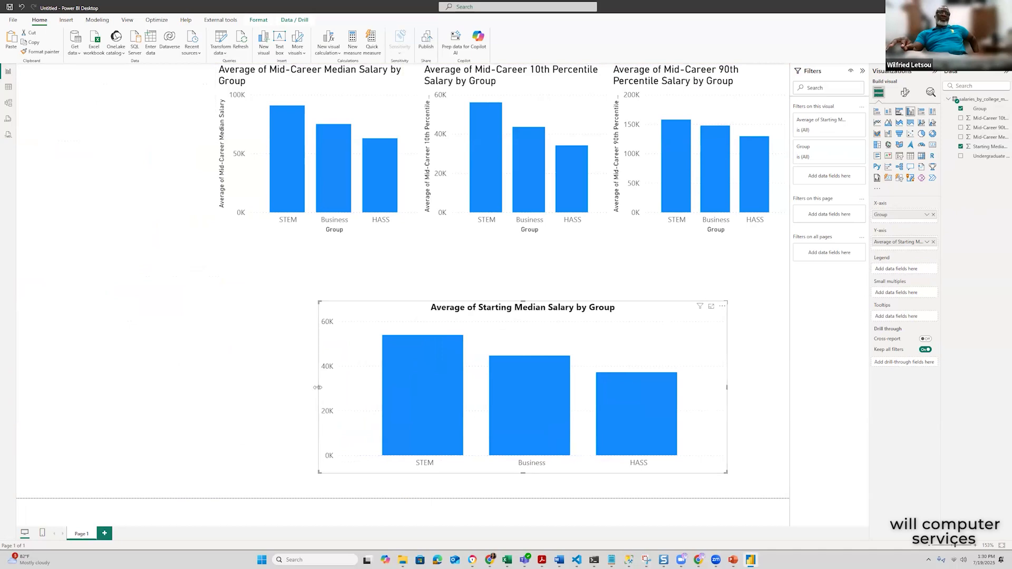
pyautogui.moveTo(317, 386); pyautogui.dragTo(229, 385)
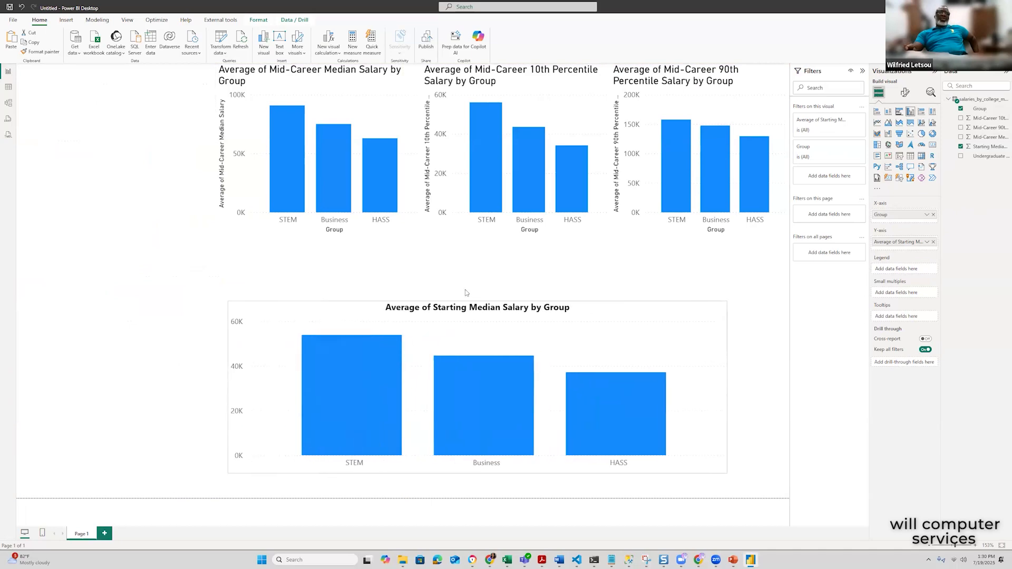
pyautogui.moveTo(477, 301); pyautogui.dragTo(478, 267)
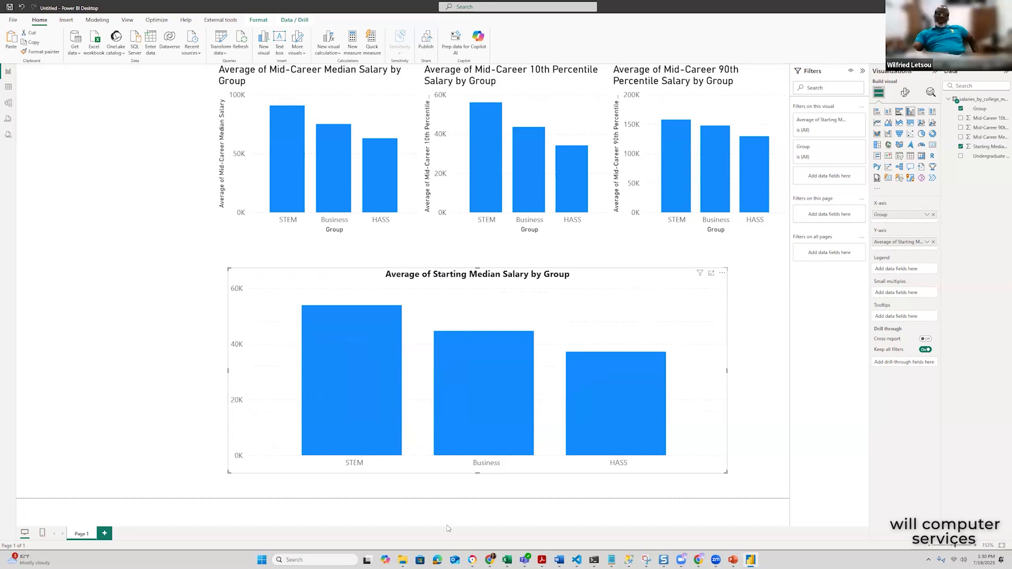
pyautogui.moveTo(476, 471); pyautogui.dragTo(477, 483)
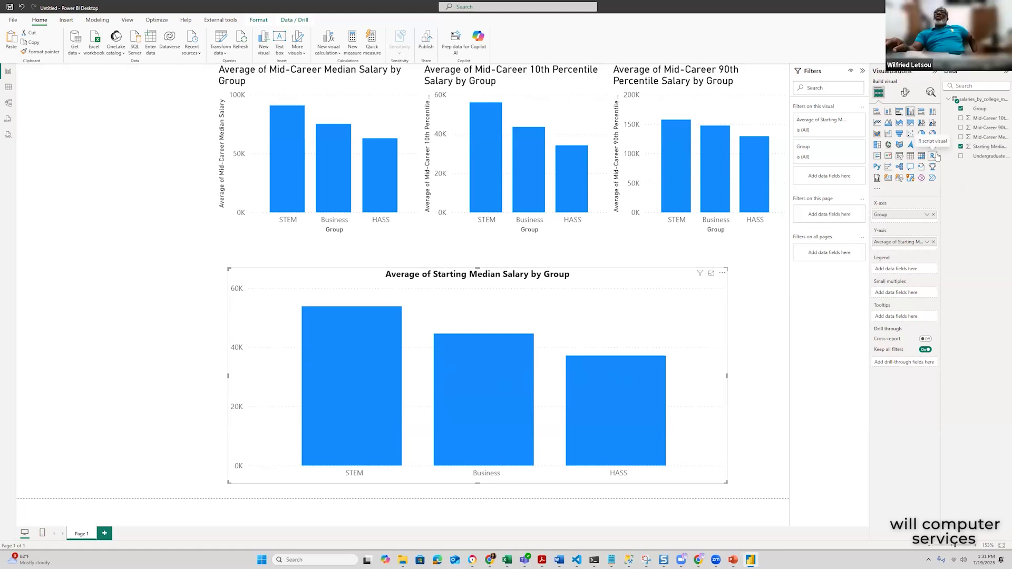
# Turn on data labels for the Starting Median Salary chart and expand their formatting settings
pyautogui.click(906, 94)
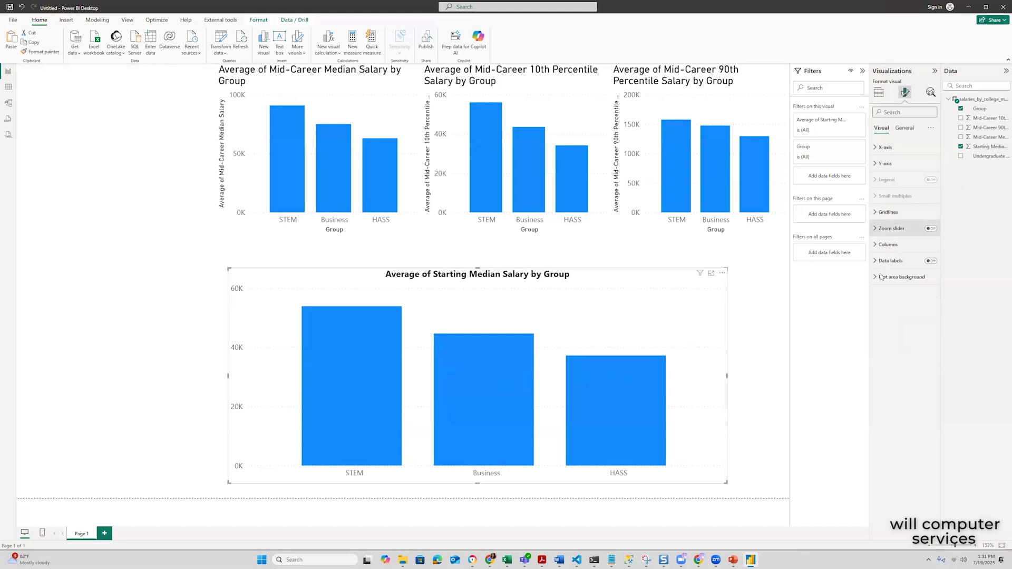
pyautogui.click(930, 262)
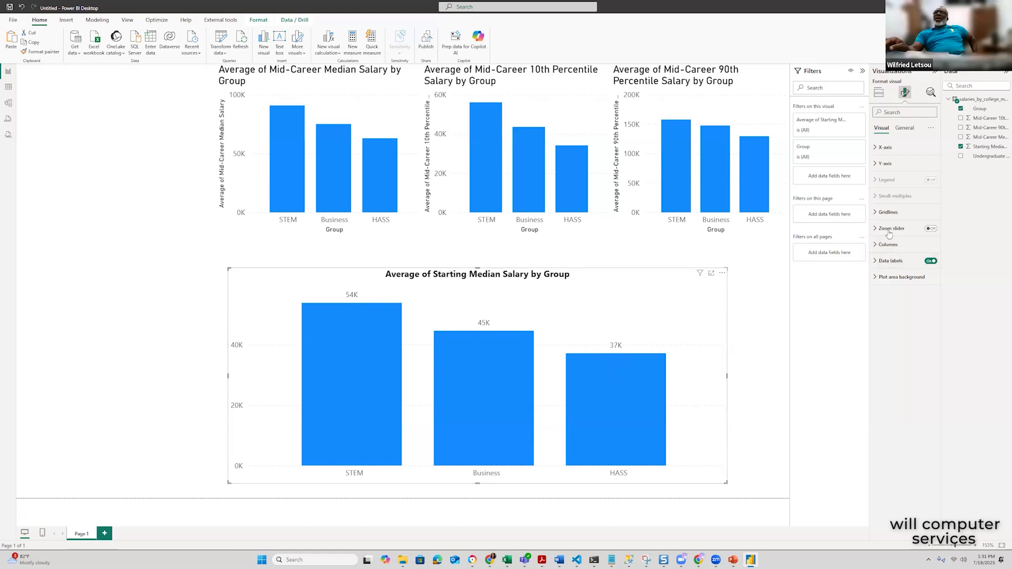
pyautogui.click(876, 261)
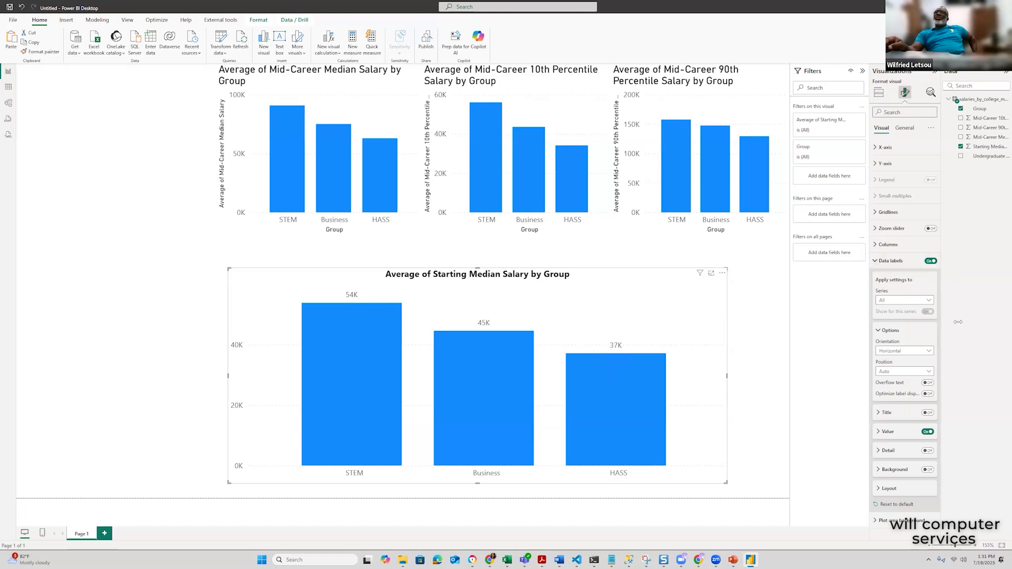
# Check the data labels' series and orientation options, and try turning the label title on and back off
pyautogui.click(929, 302)
pyautogui.click(927, 310)
pyautogui.click(929, 351)
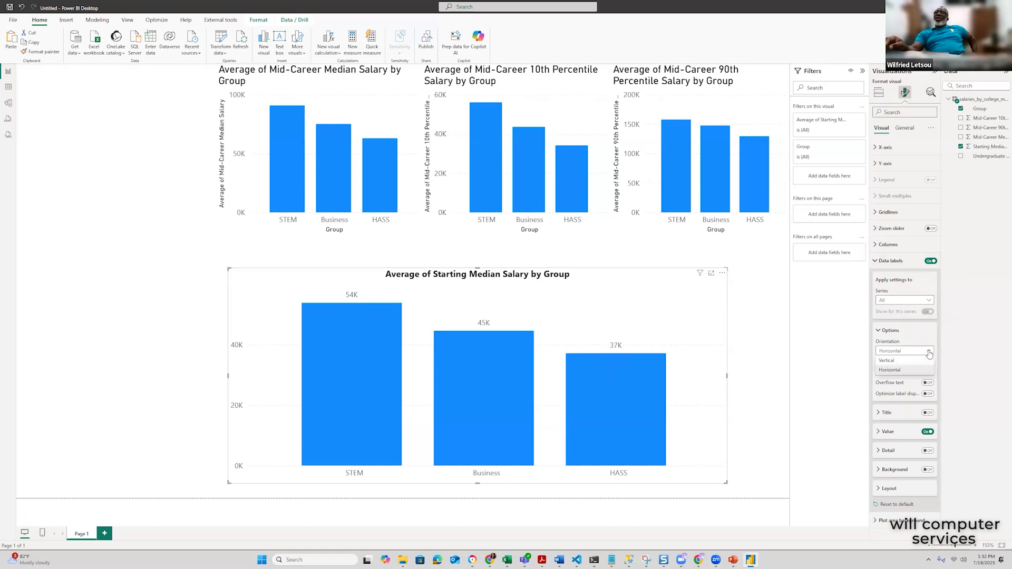
pyautogui.click(928, 353)
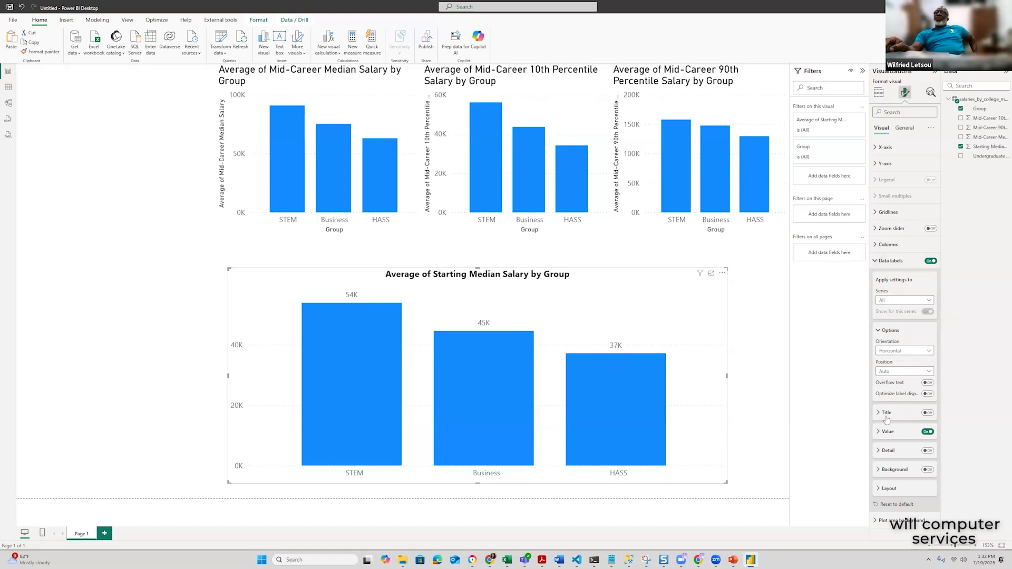
pyautogui.click(928, 413)
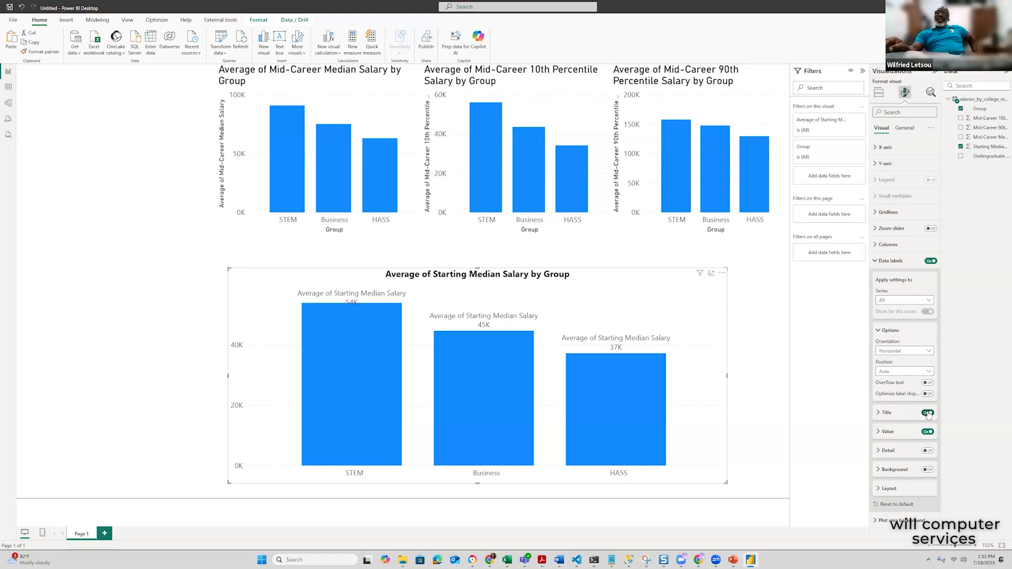
pyautogui.click(928, 413)
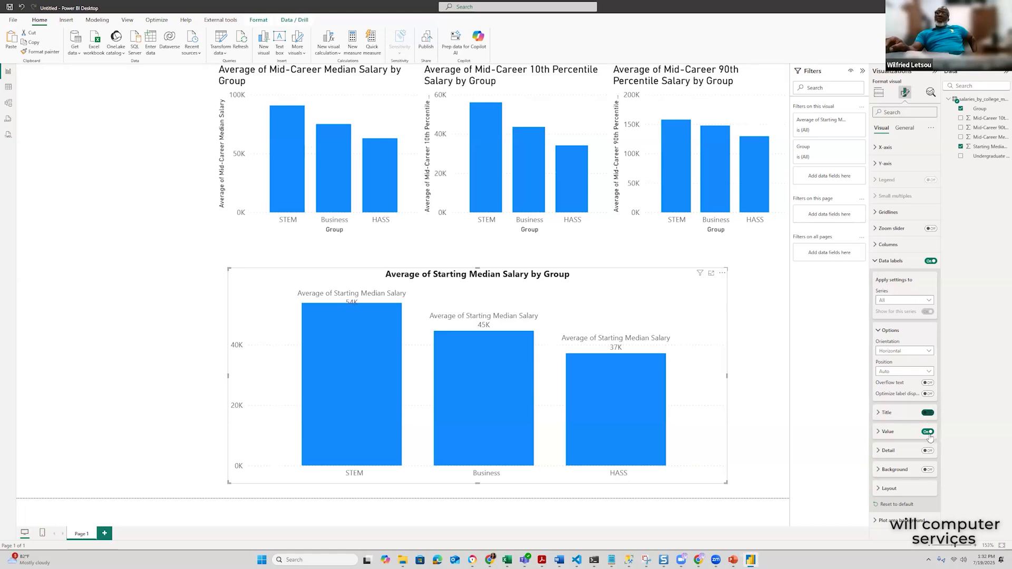
# Set the display units of the data label values to Thousands
pyautogui.click(879, 432)
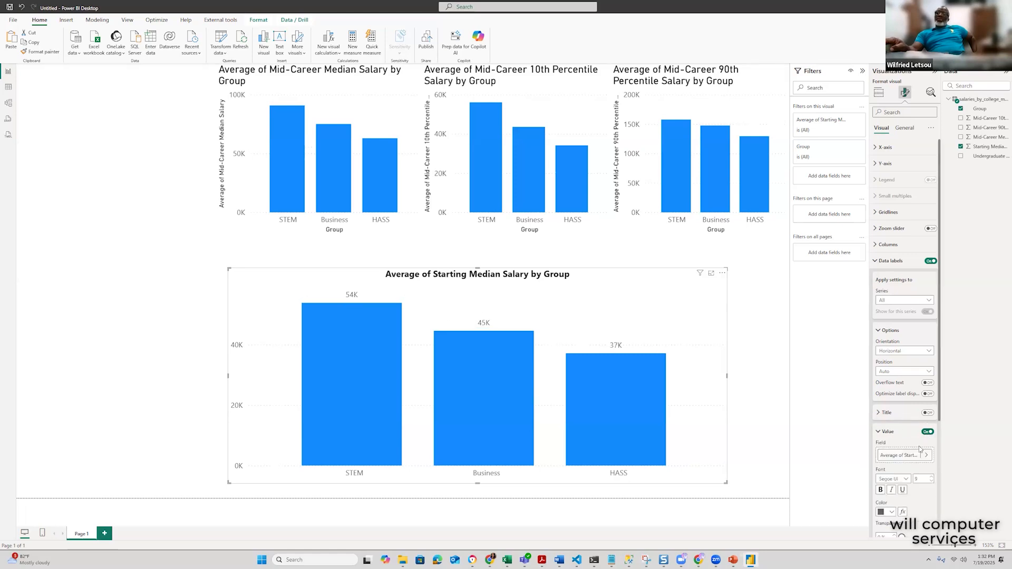
pyautogui.scroll(-5, 919, 449)
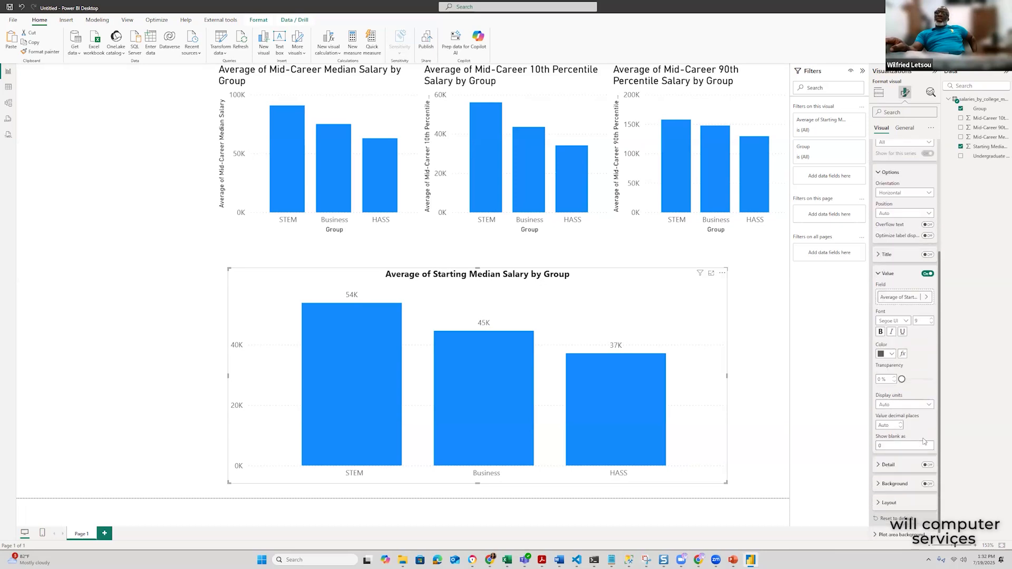
pyautogui.click(929, 406)
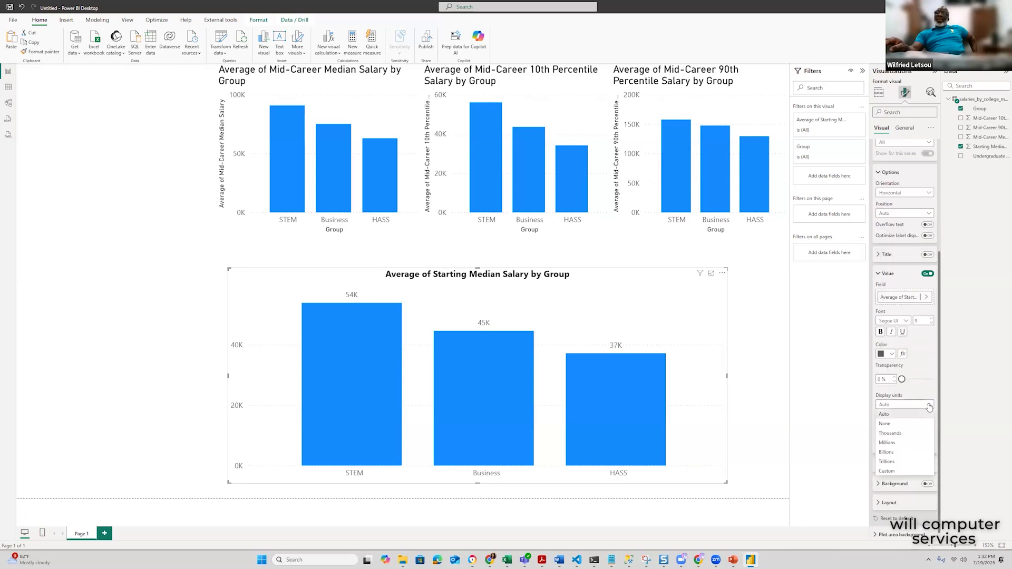
pyautogui.click(893, 433)
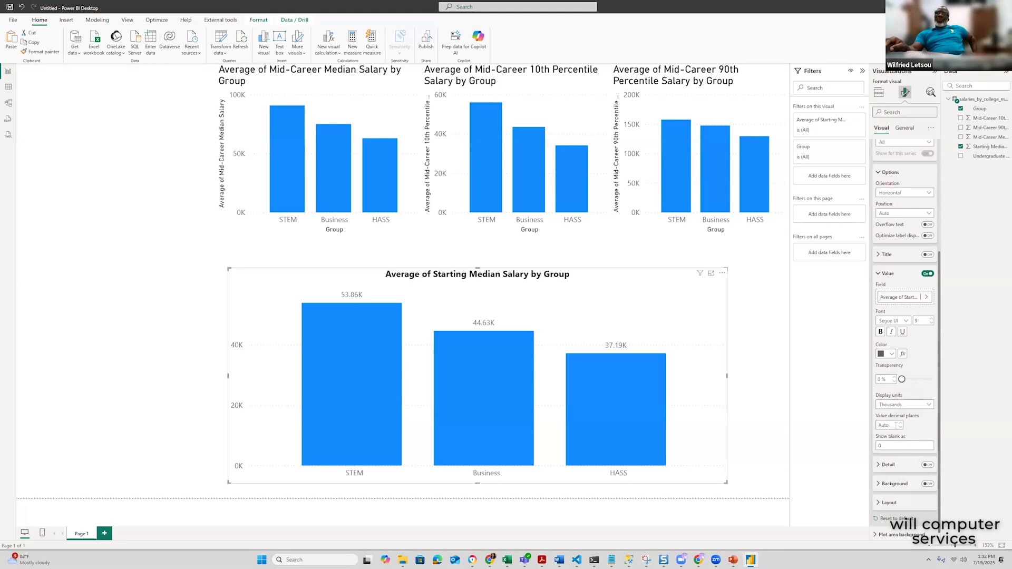
# Try Billions and Millions as the data labels' display units, and return them to Thousands
pyautogui.click(929, 406)
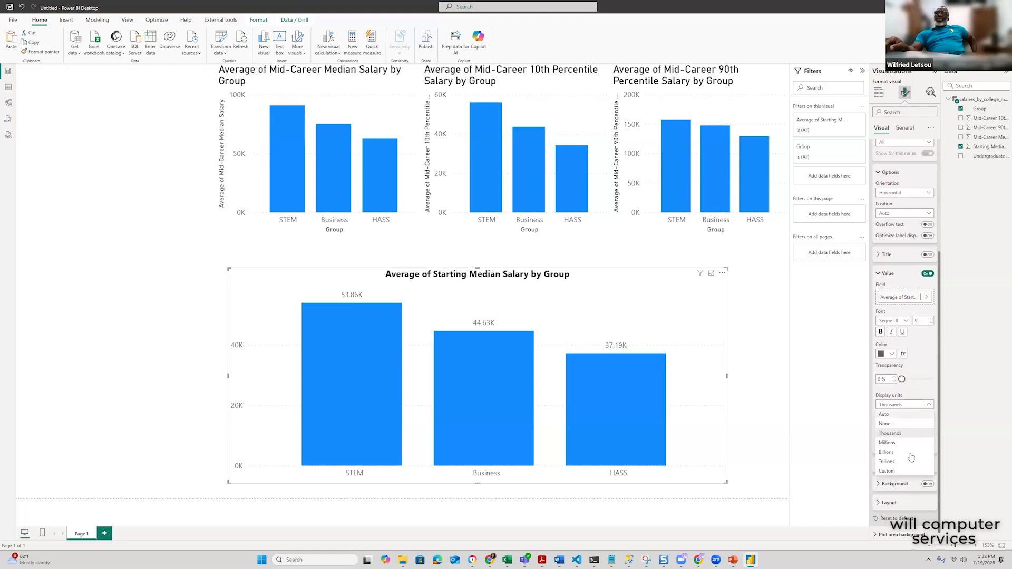
pyautogui.click(895, 448)
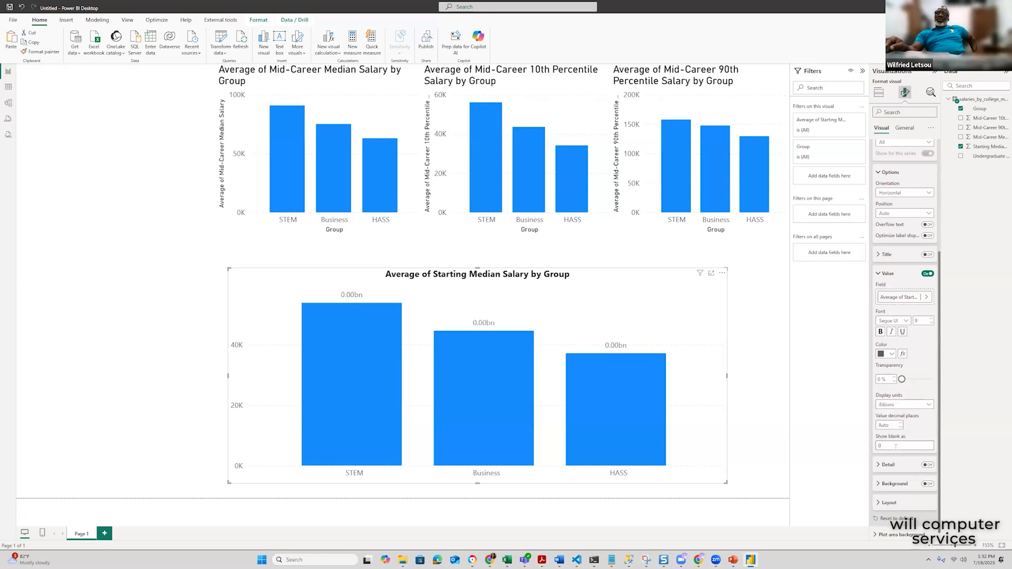
pyautogui.click(928, 404)
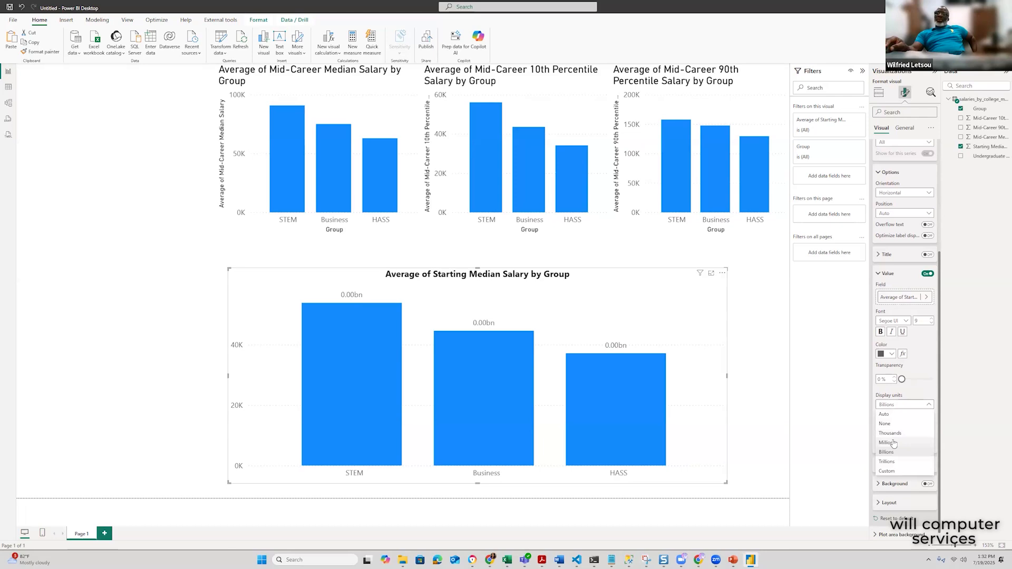
pyautogui.click(894, 444)
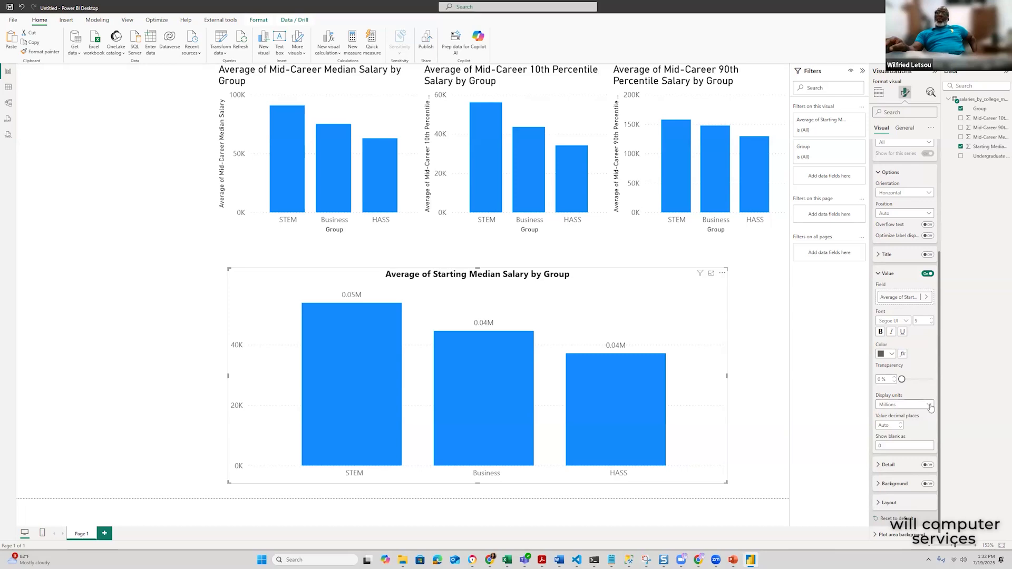
pyautogui.click(930, 407)
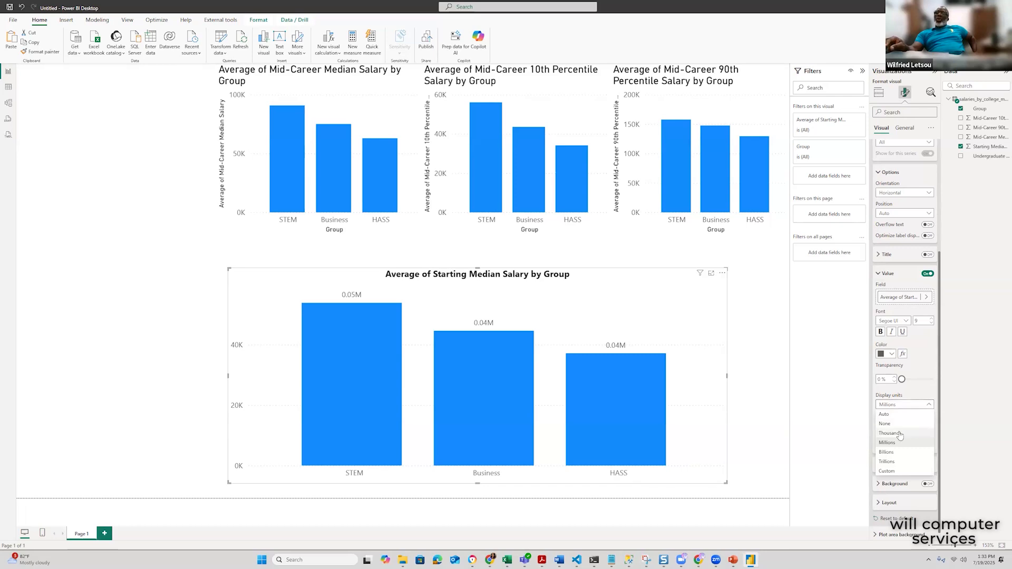
pyautogui.click(917, 433)
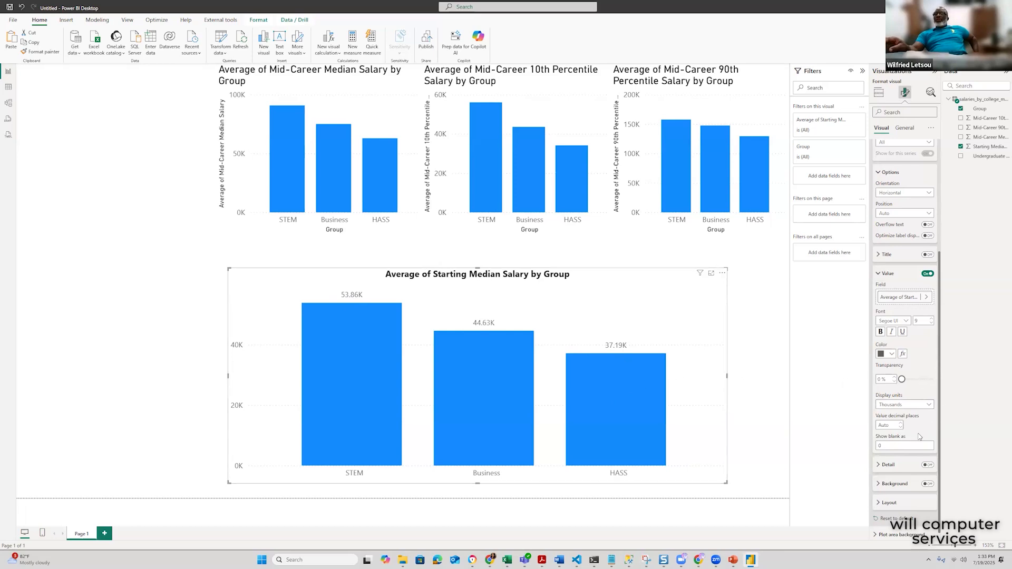
# Set the decimal places of the data label values to 2
pyautogui.scroll(-1, 918, 436)
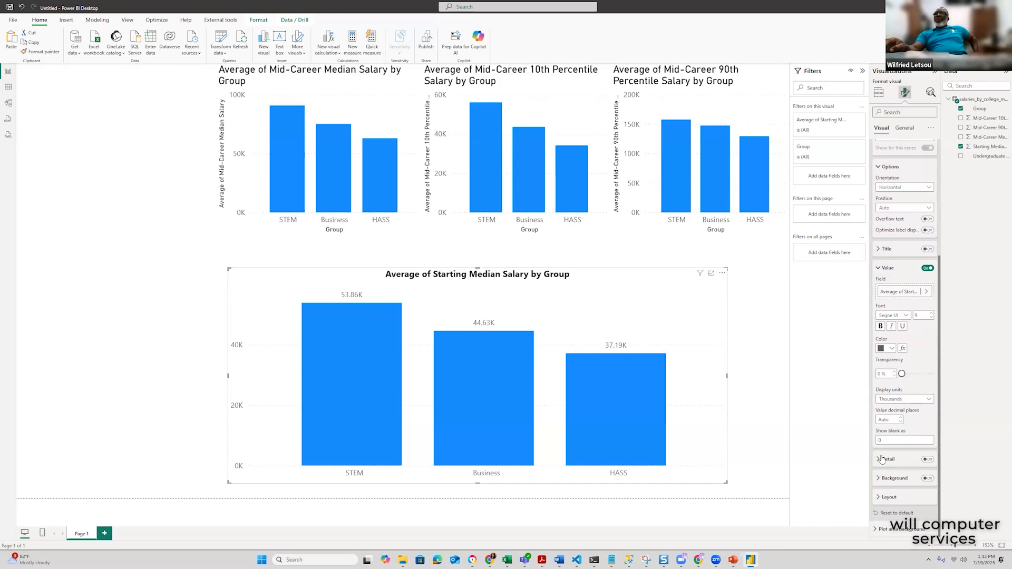
pyautogui.click(901, 418)
pyautogui.click(901, 419)
pyautogui.click(900, 422)
# Turn on the data labels' Detail option, review its settings, and collapse the Detail and Value sections
pyautogui.click(928, 460)
pyautogui.click(920, 459)
pyautogui.scroll(-1, 919, 464)
pyautogui.scroll(-3, 919, 464)
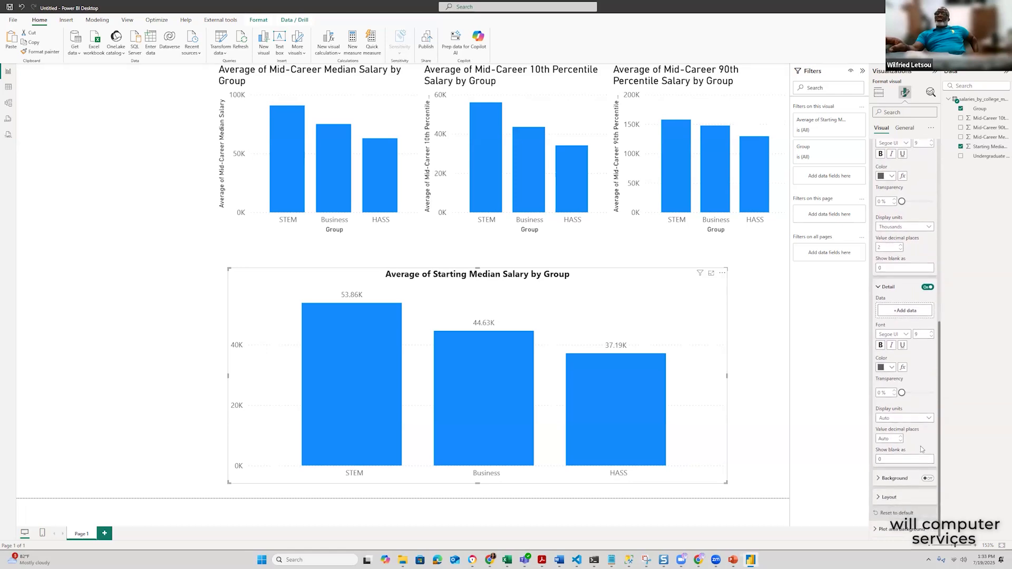
pyautogui.scroll(3, 919, 447)
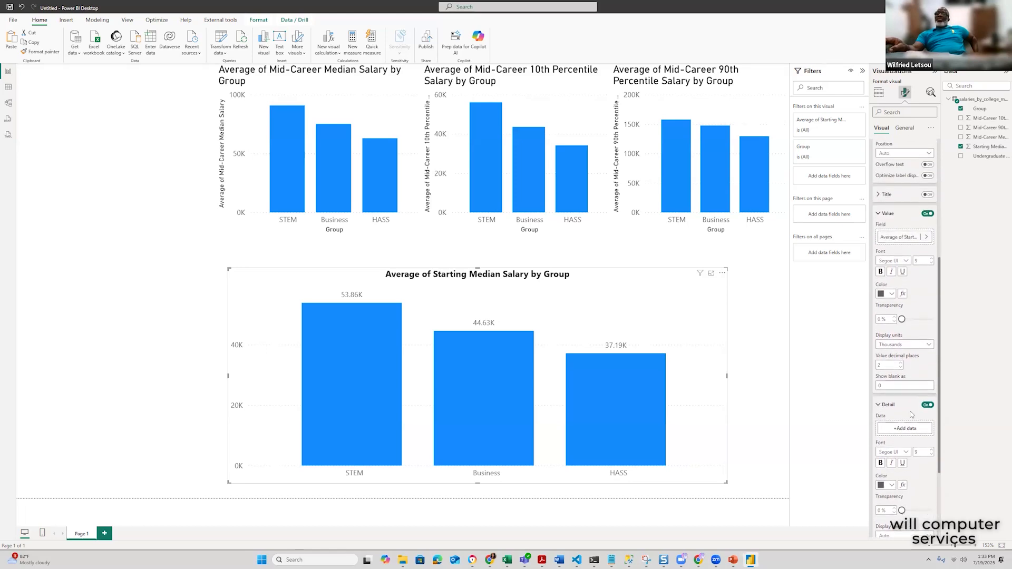
pyautogui.click(878, 405)
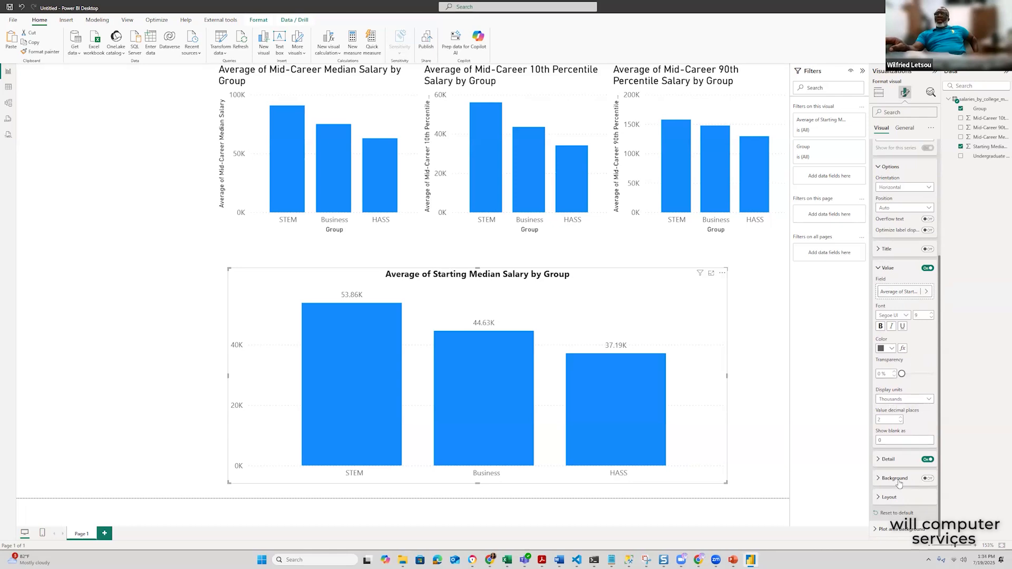
pyautogui.click(877, 269)
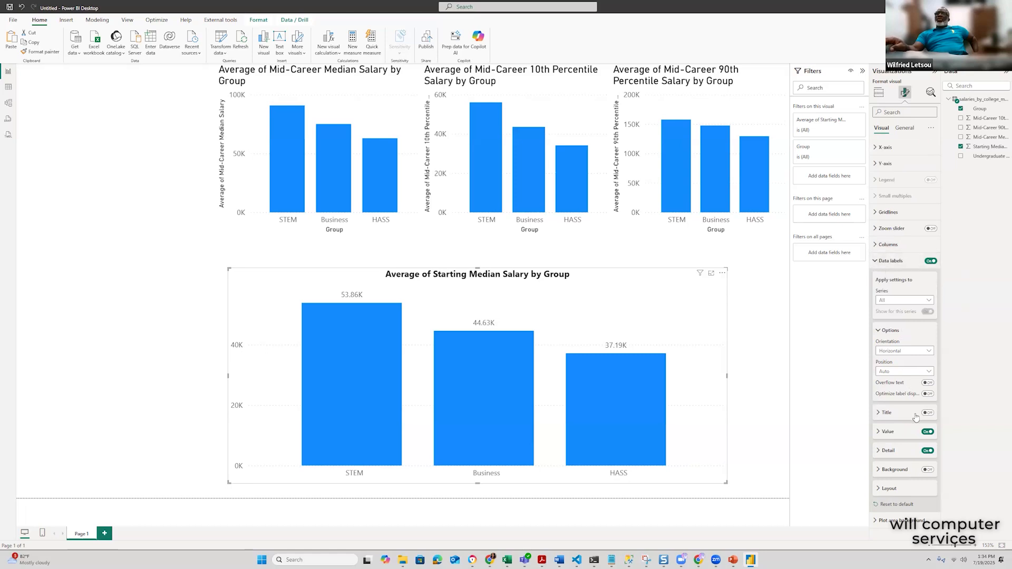
# Try turning on overflow text, optimized label display and the label title, and switch them back off
pyautogui.click(928, 384)
pyautogui.click(928, 395)
pyautogui.click(929, 384)
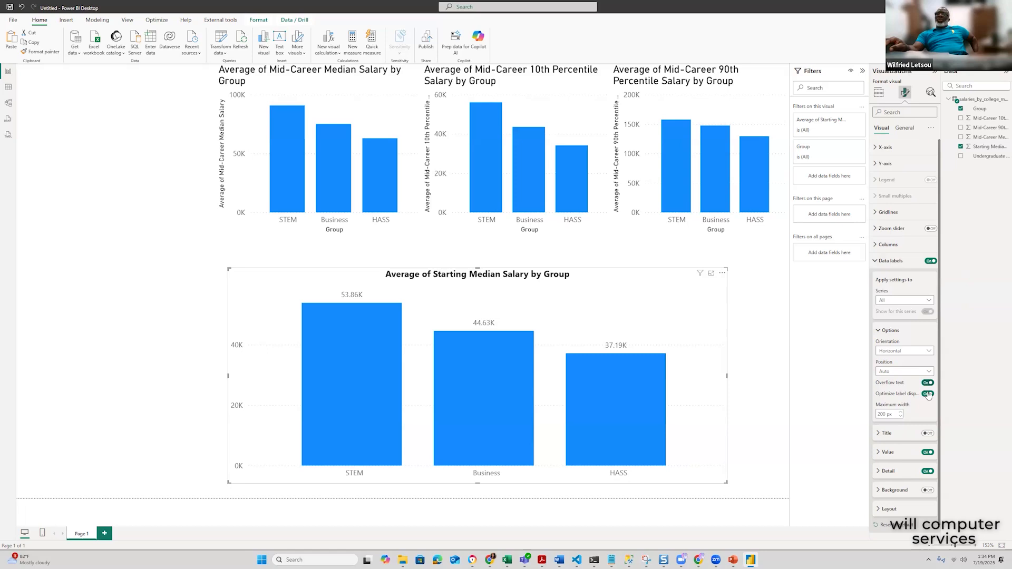
pyautogui.click(927, 395)
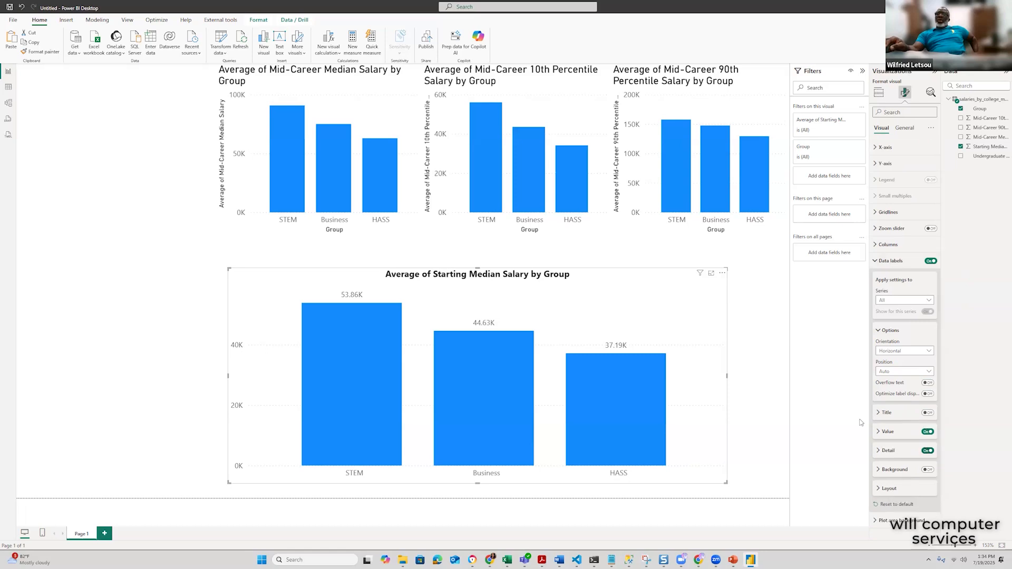
pyautogui.click(928, 413)
pyautogui.click(928, 413)
pyautogui.click(921, 486)
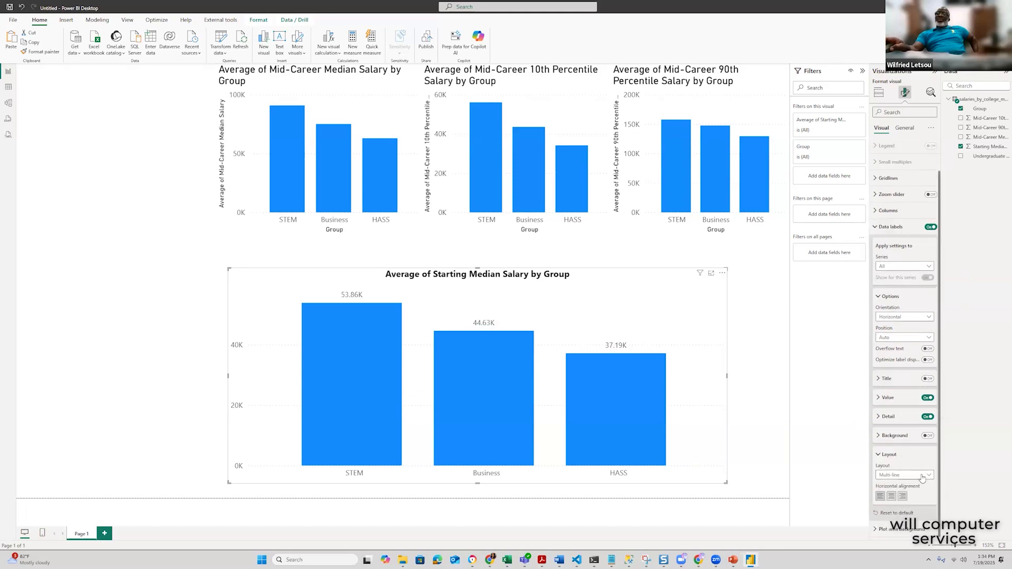
pyautogui.click(881, 456)
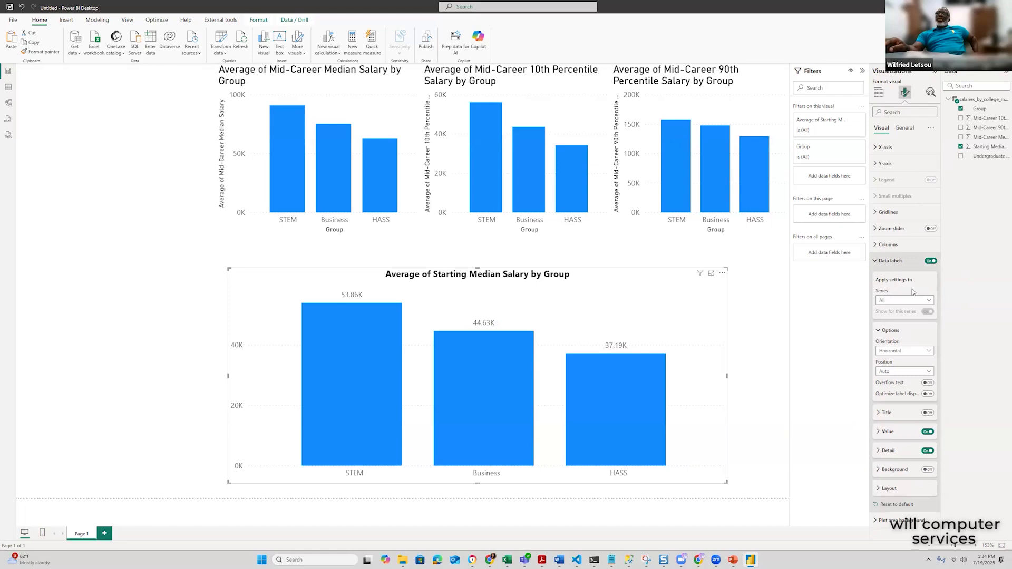
pyautogui.click(931, 302)
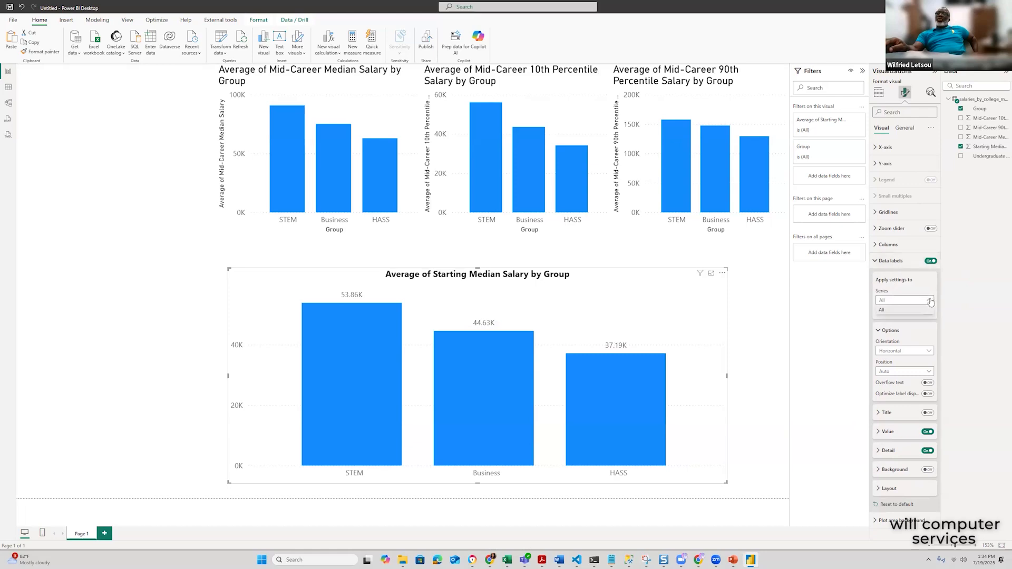
pyautogui.click(937, 315)
# Try the Inside end, Auto and Outside end positions for the Starting Median Salary chart's data labels
pyautogui.click(928, 373)
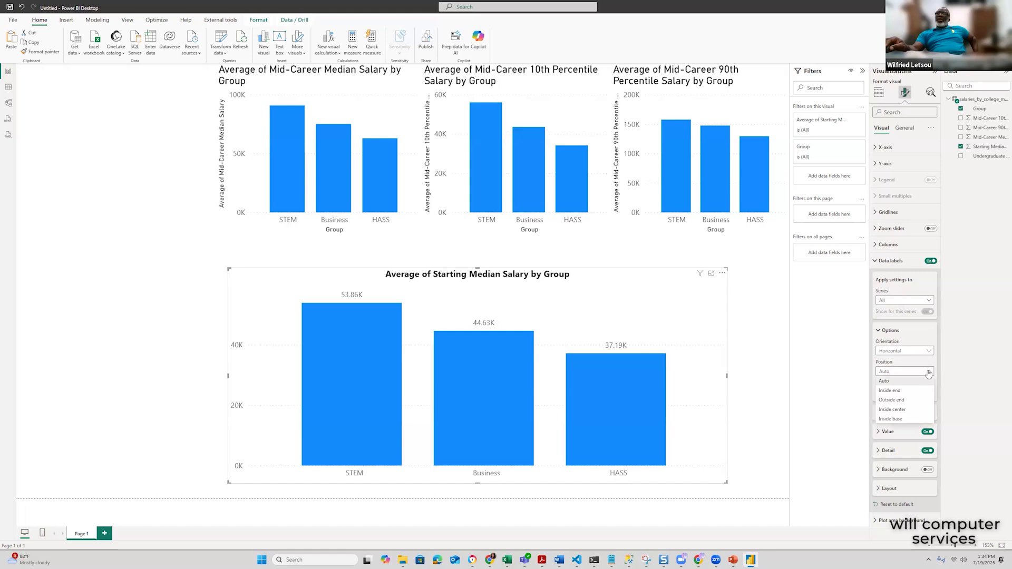
pyautogui.click(897, 392)
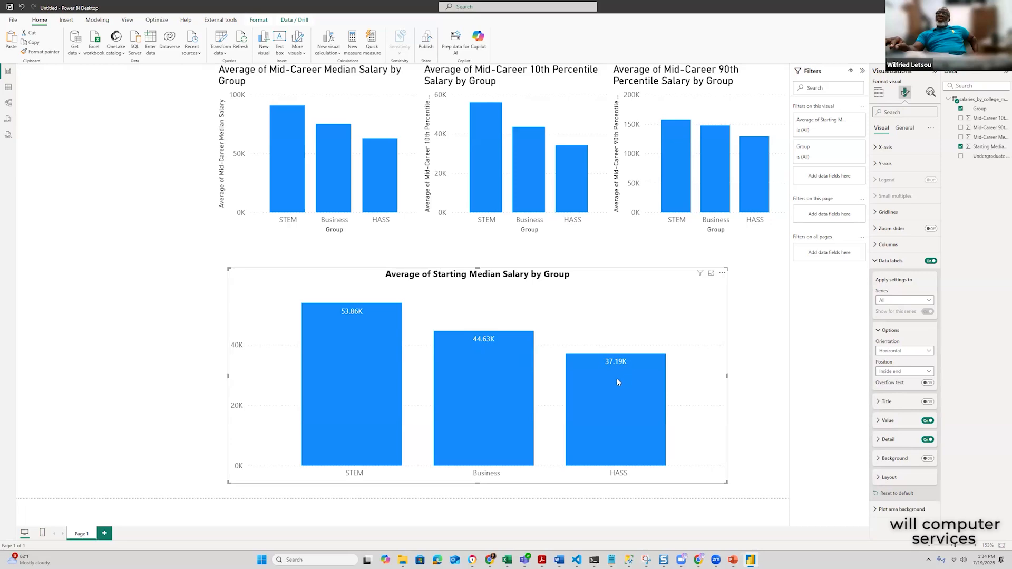
pyautogui.click(929, 374)
pyautogui.click(886, 381)
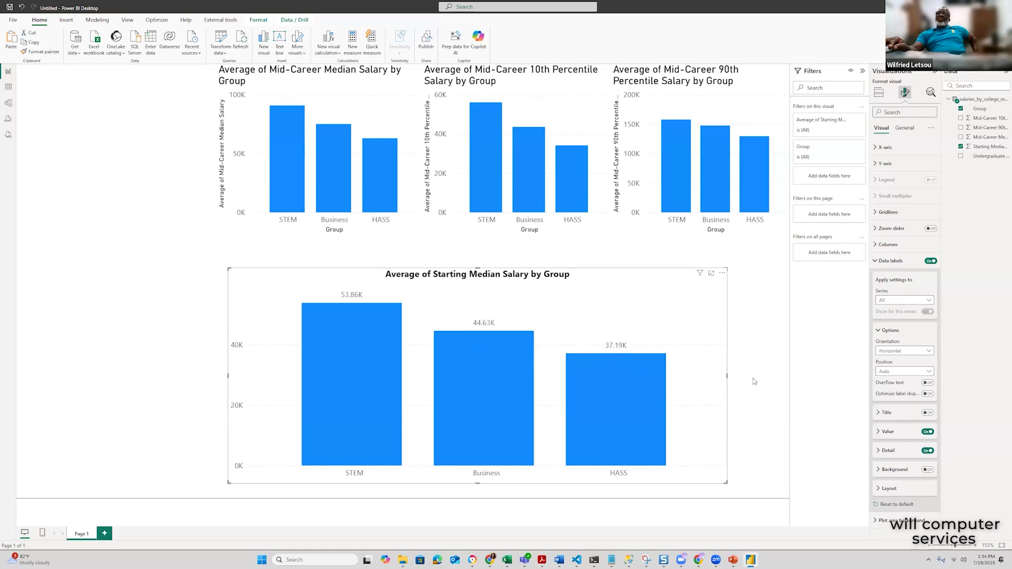
pyautogui.click(929, 373)
pyautogui.click(896, 401)
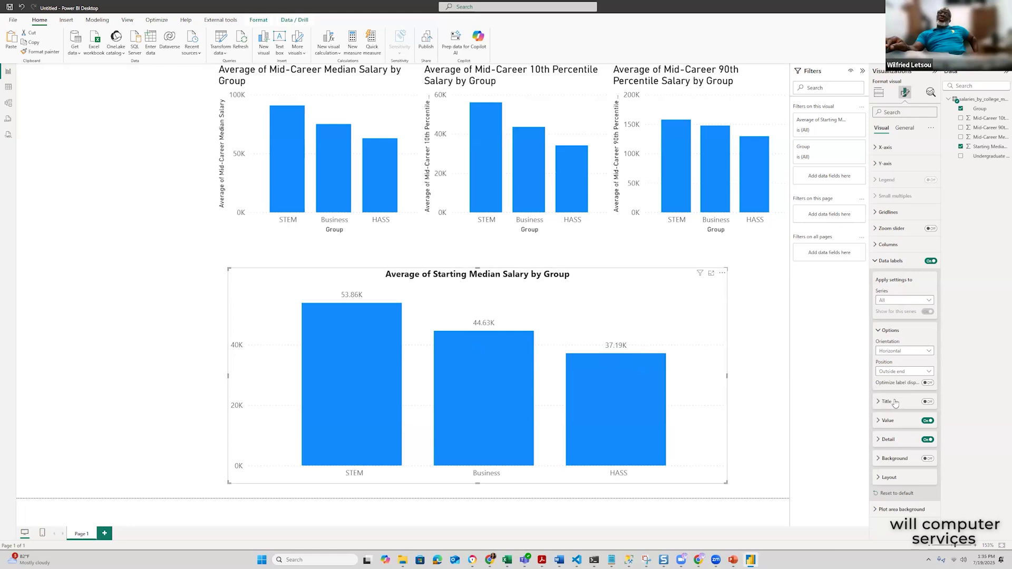
# Set the data labels' position to Inside center and collapse the data label settings
pyautogui.click(927, 374)
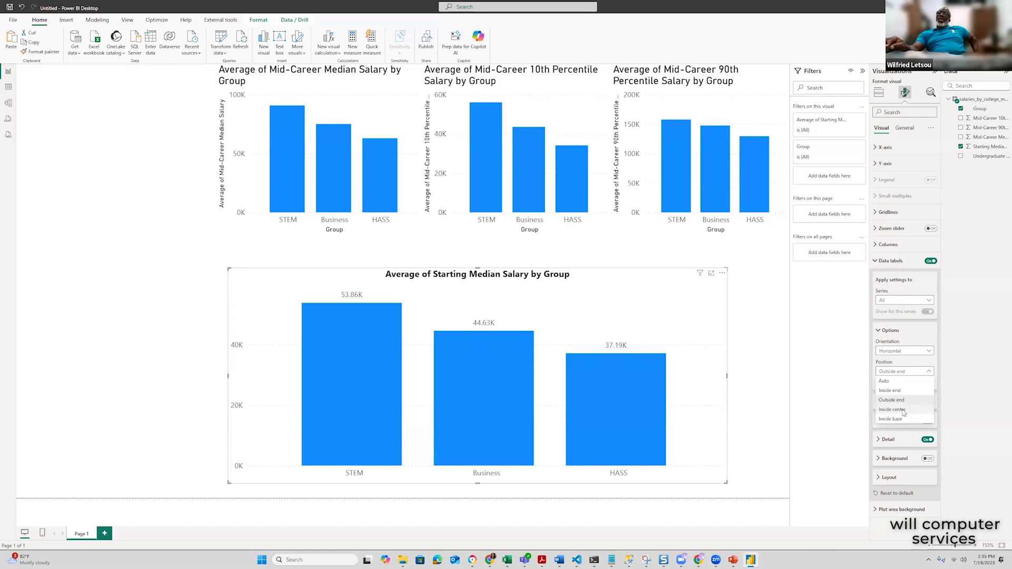
pyautogui.click(895, 410)
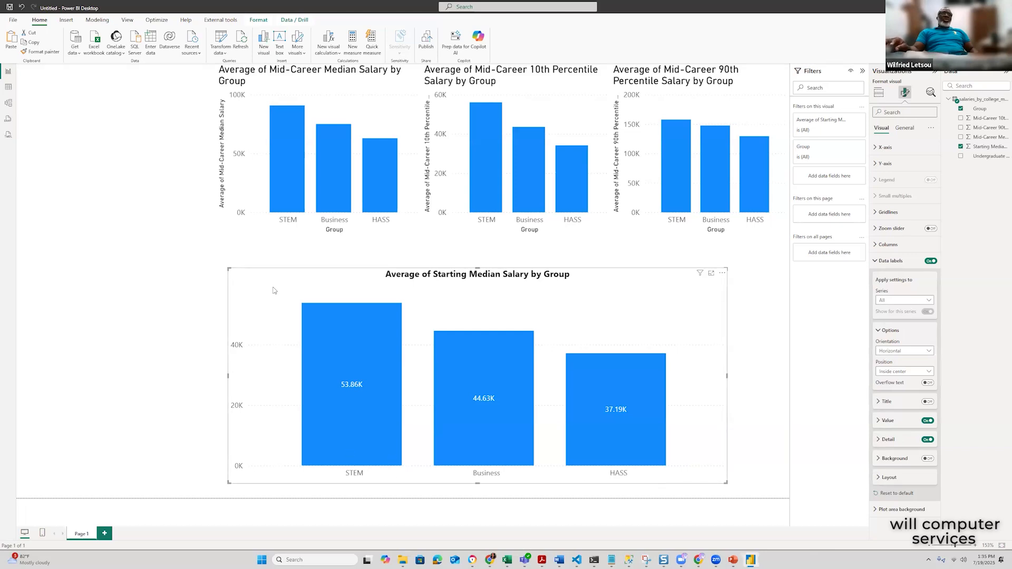
pyautogui.click(874, 263)
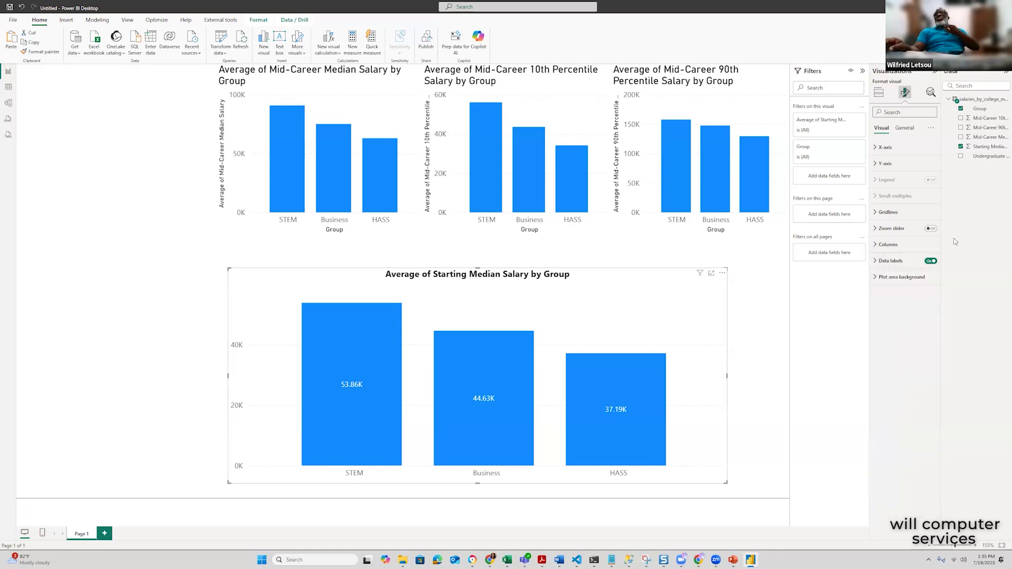
# Make the Starting Median Salary chart's X-axis values bold at font size 10, and review the colour choices without changing the colour
pyautogui.click(875, 149)
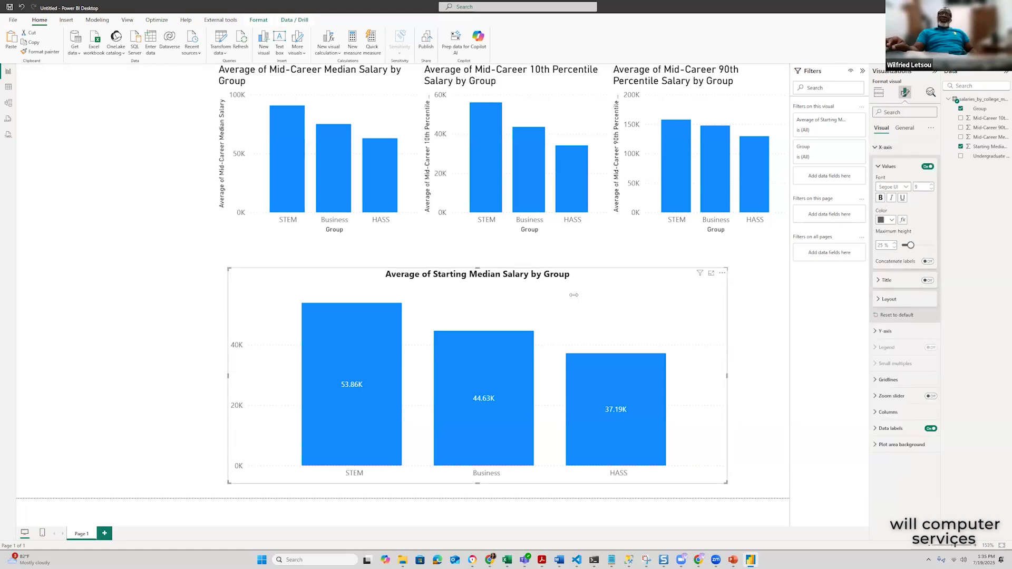
pyautogui.click(879, 199)
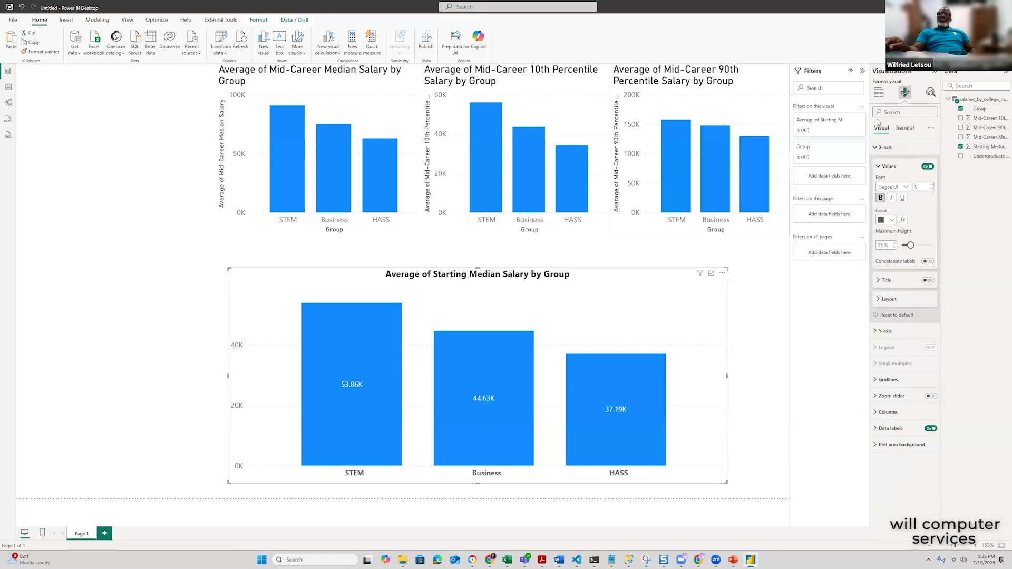
pyautogui.click(930, 185)
pyautogui.click(931, 185)
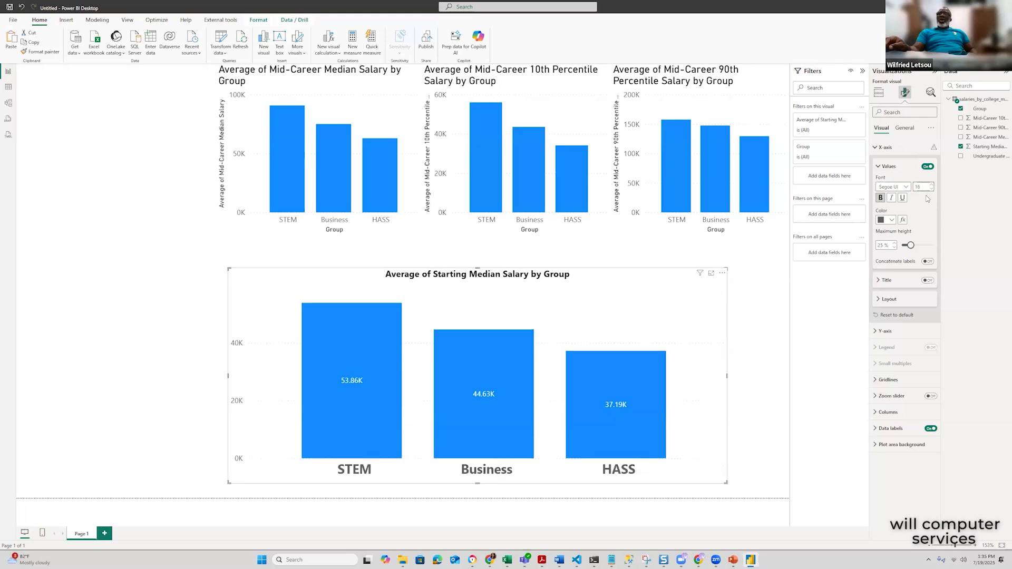
pyautogui.click(931, 191)
pyautogui.click(931, 190)
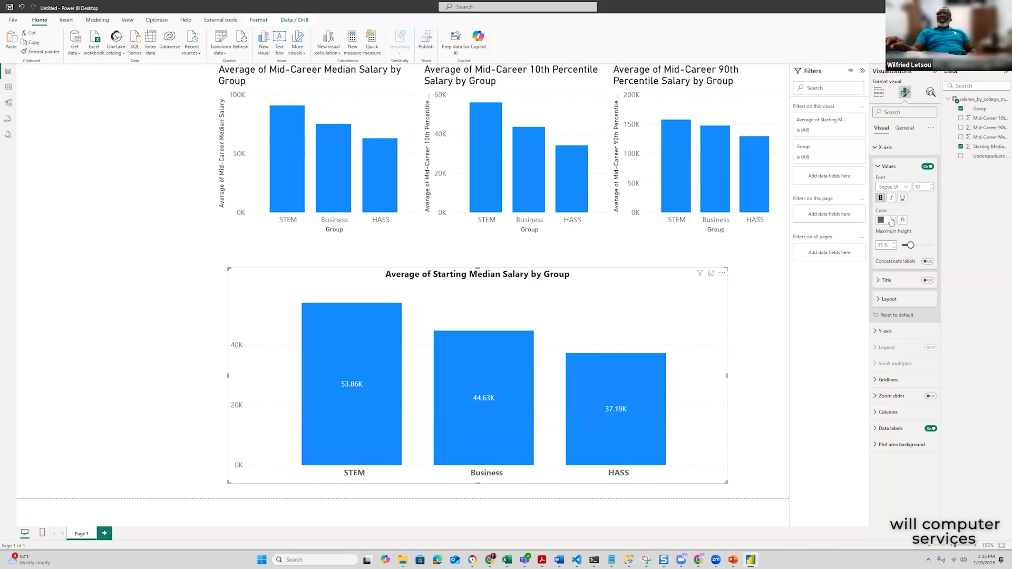
pyautogui.click(892, 221)
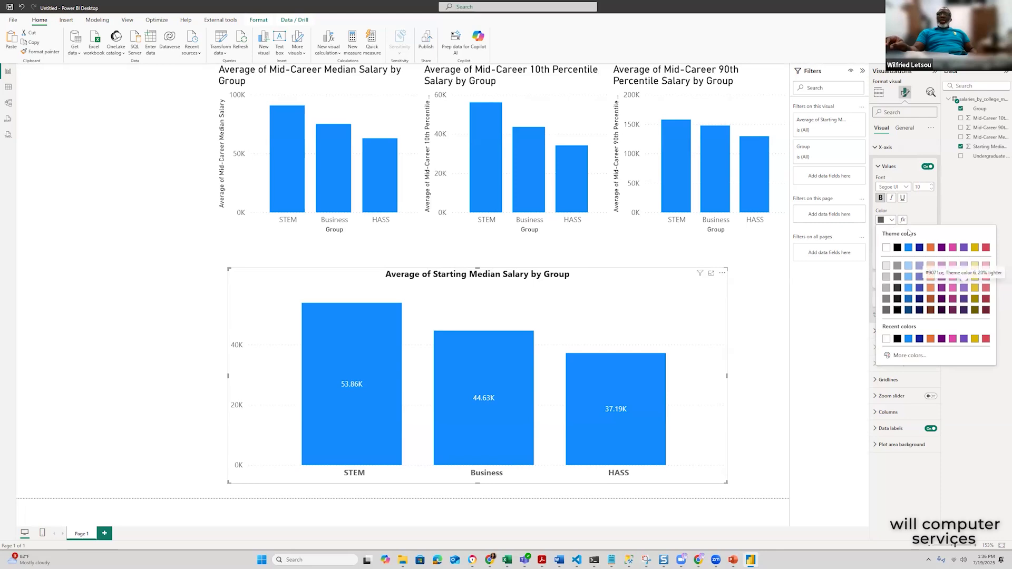
pyautogui.click(920, 212)
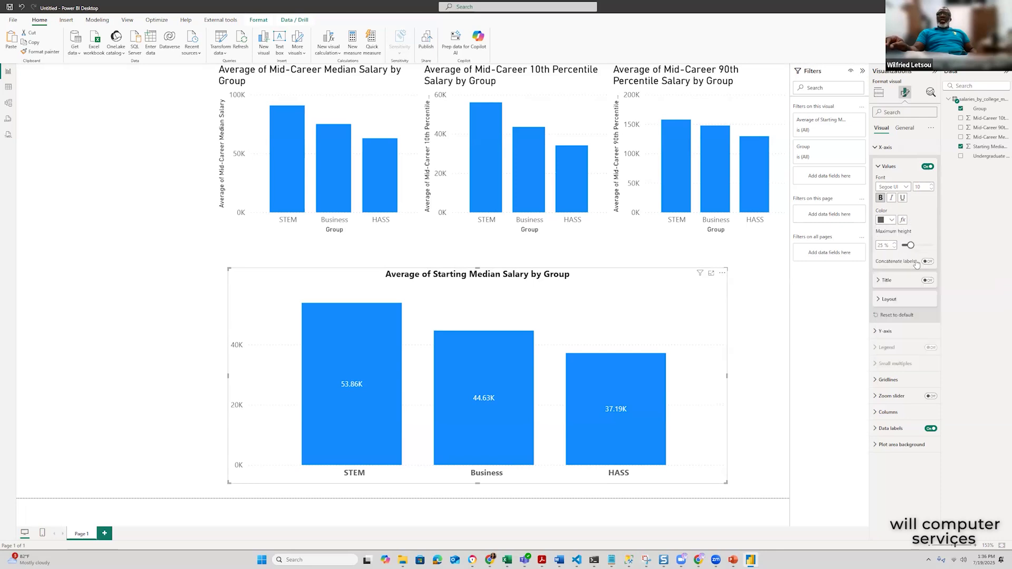
pyautogui.click(876, 148)
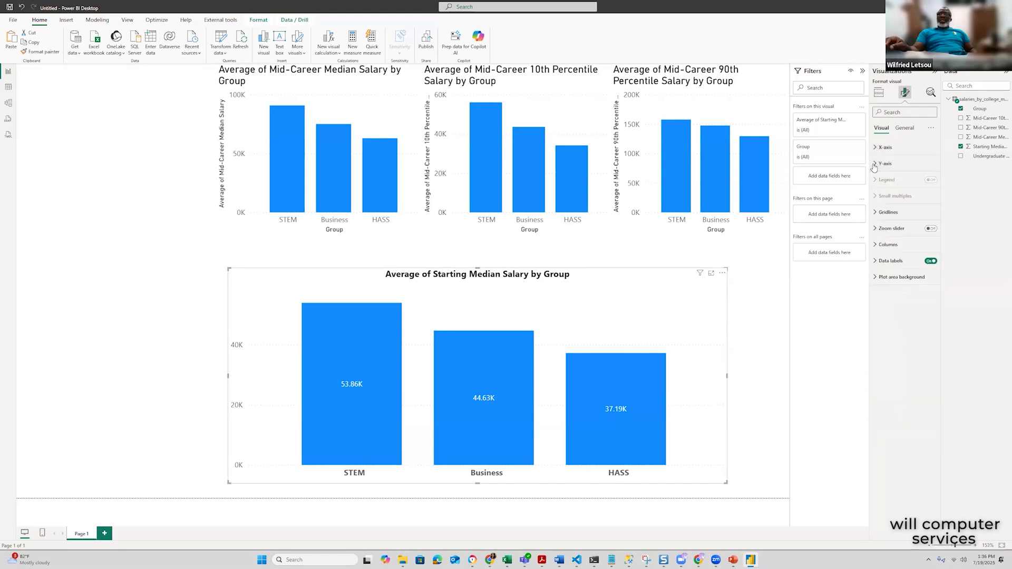
# Make the Y-axis values of the Starting Median Salary chart bold and collapse the Range and Values settings
pyautogui.click(878, 164)
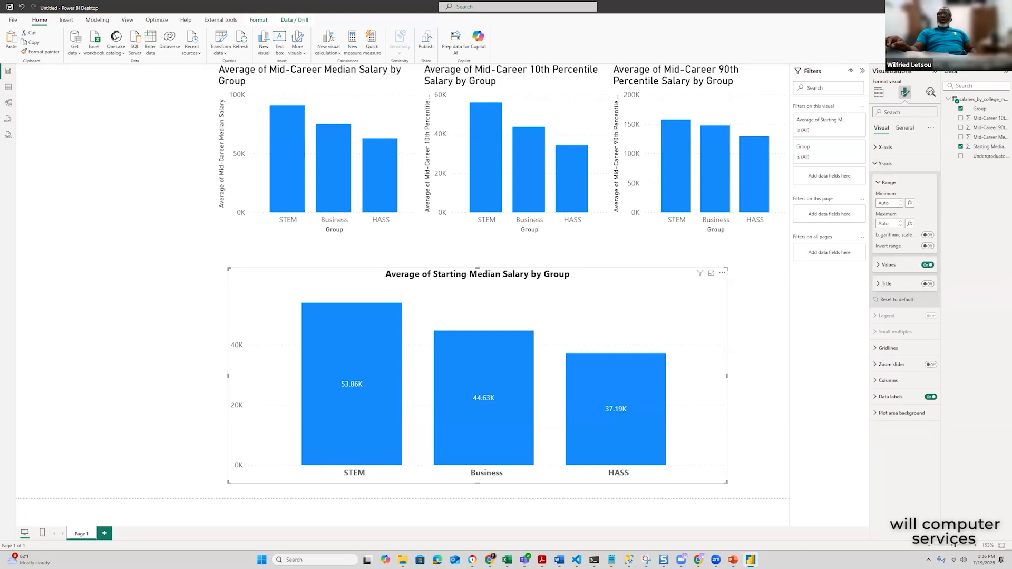
pyautogui.click(879, 267)
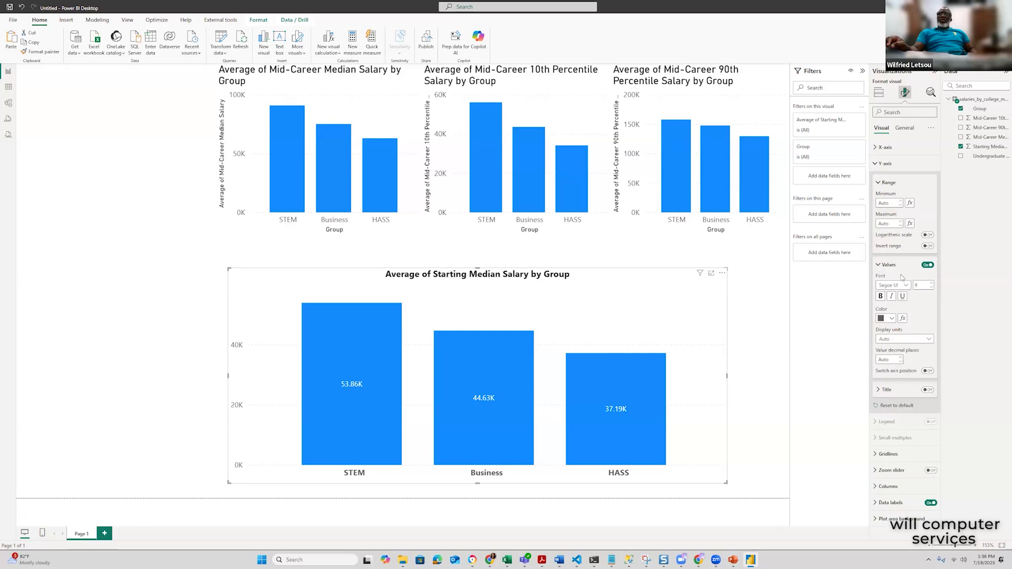
pyautogui.click(879, 296)
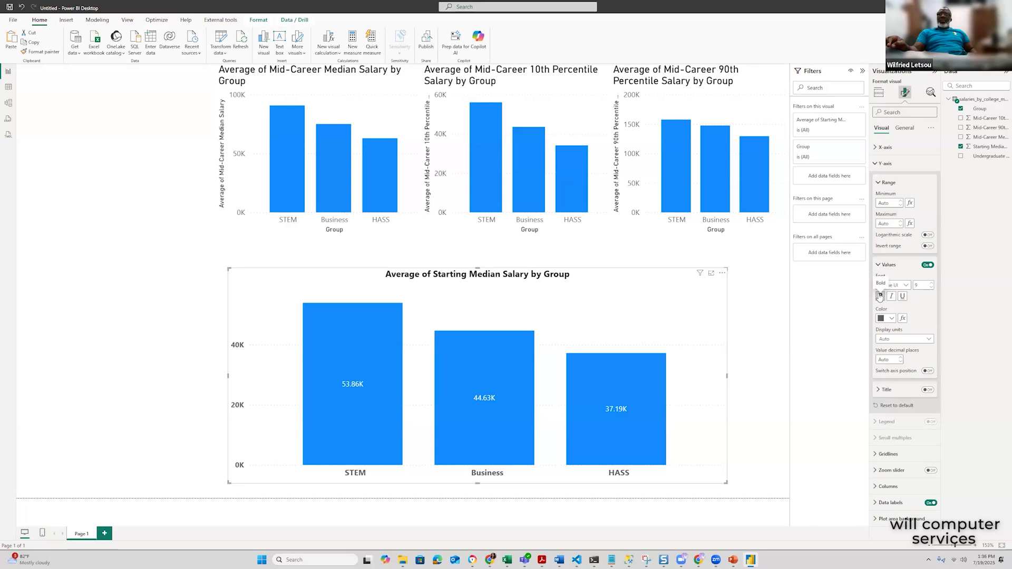
pyautogui.click(881, 184)
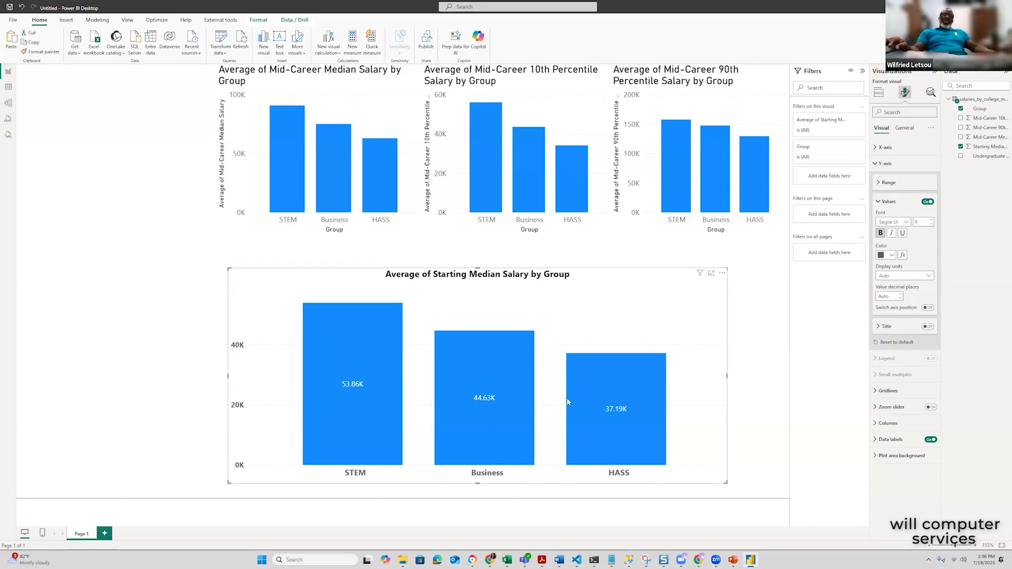
pyautogui.click(888, 201)
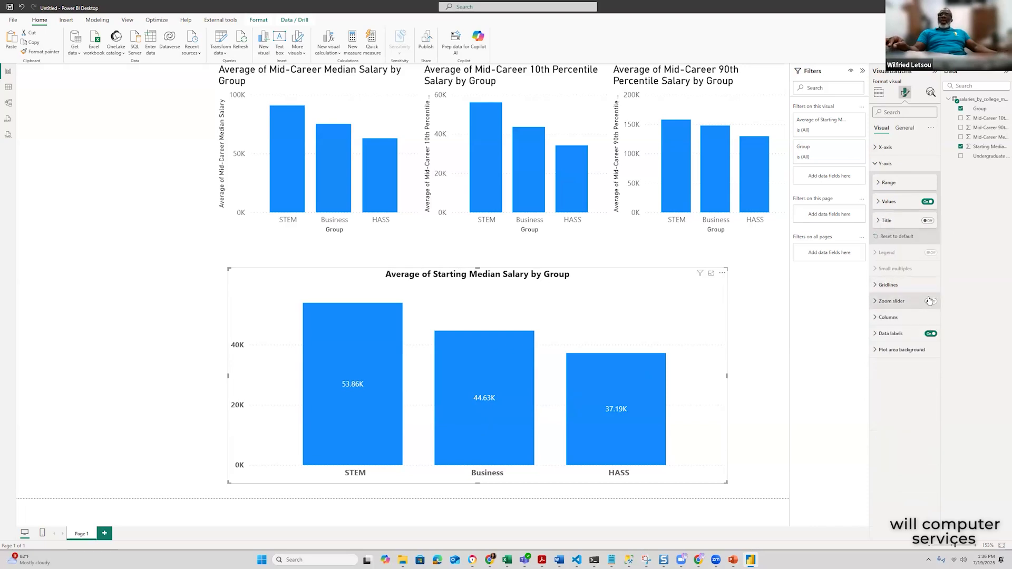
# Set the Starting Median Salary chart's column colour to the gold theme colour for all categories
pyautogui.click(883, 319)
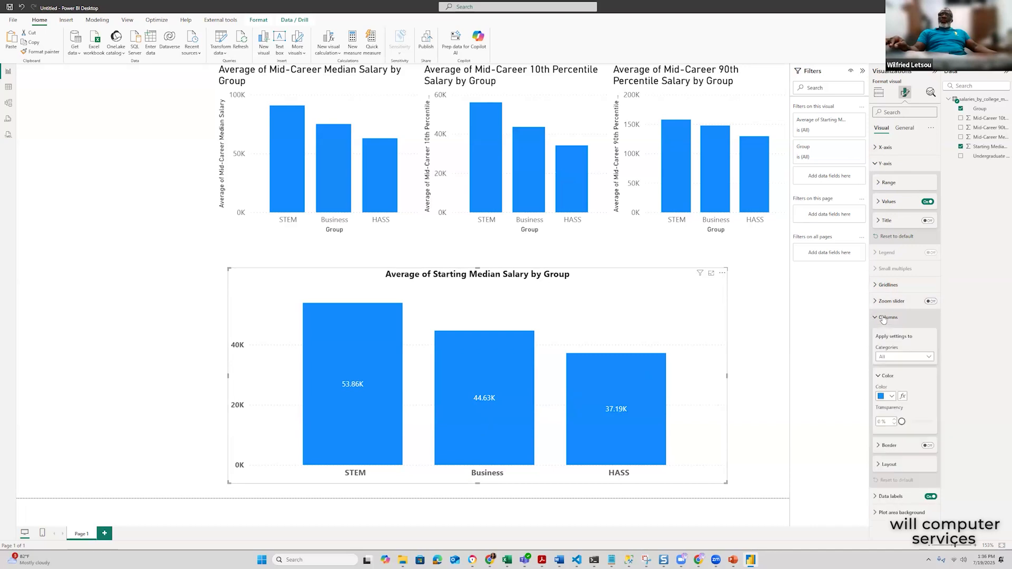
pyautogui.click(891, 396)
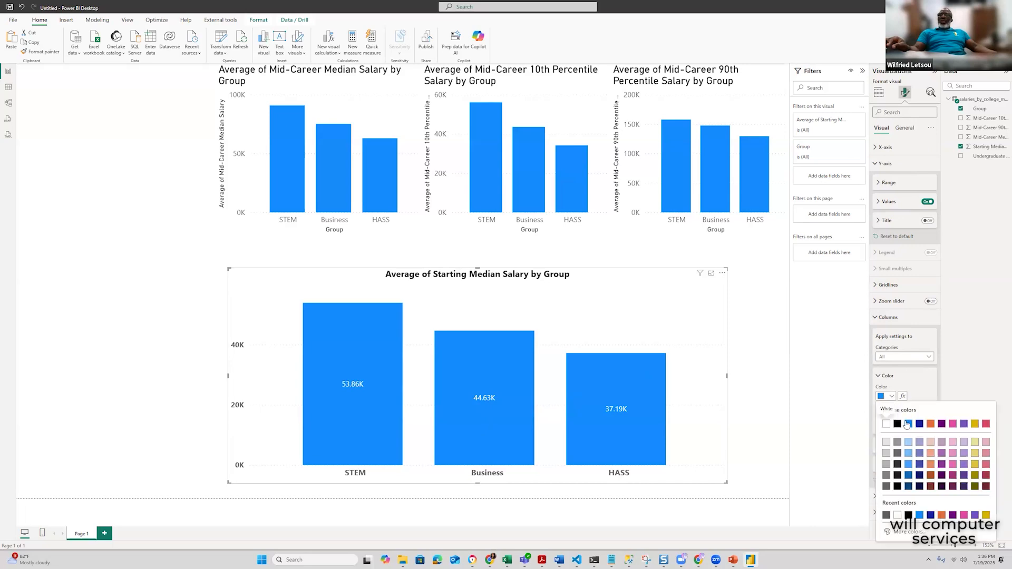
pyautogui.click(974, 424)
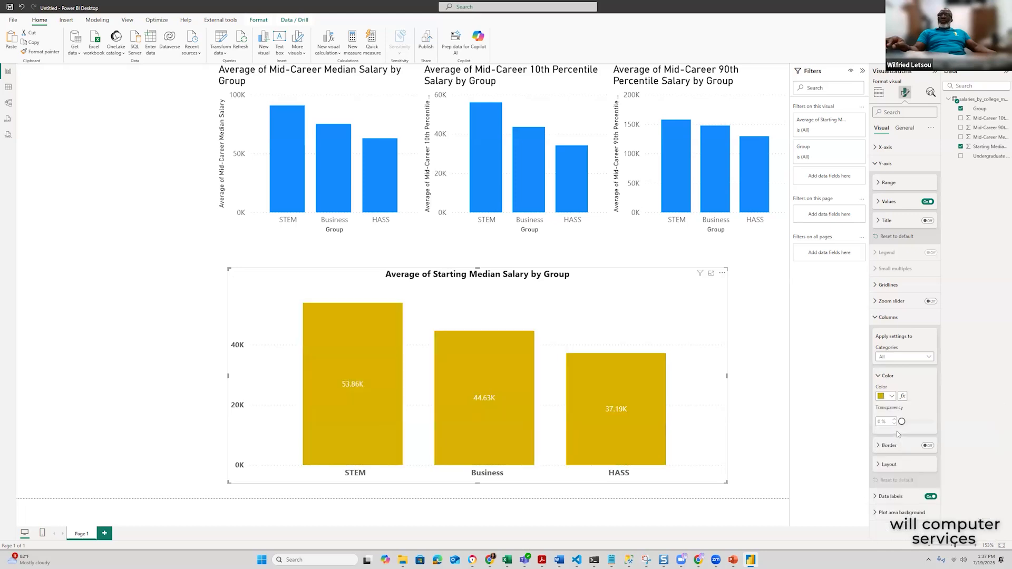
# Try raising the columns' transparency and return it to 0%, and cross-highlight the STEM column and clear the selection
pyautogui.click(930, 358)
pyautogui.click(929, 358)
pyautogui.moveTo(902, 422); pyautogui.dragTo(933, 421)
pyautogui.moveTo(933, 422); pyautogui.dragTo(900, 426)
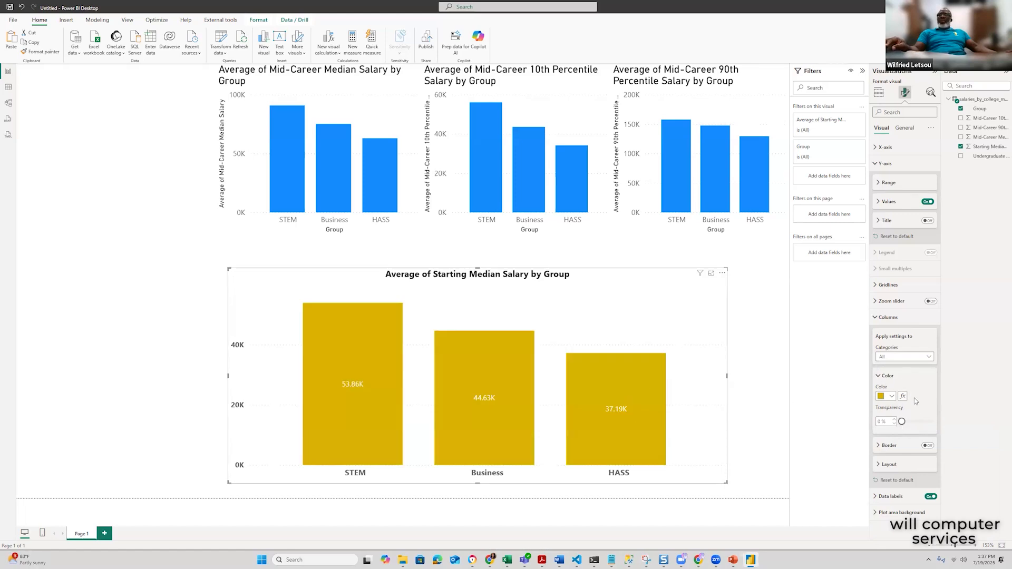
pyautogui.click(341, 347)
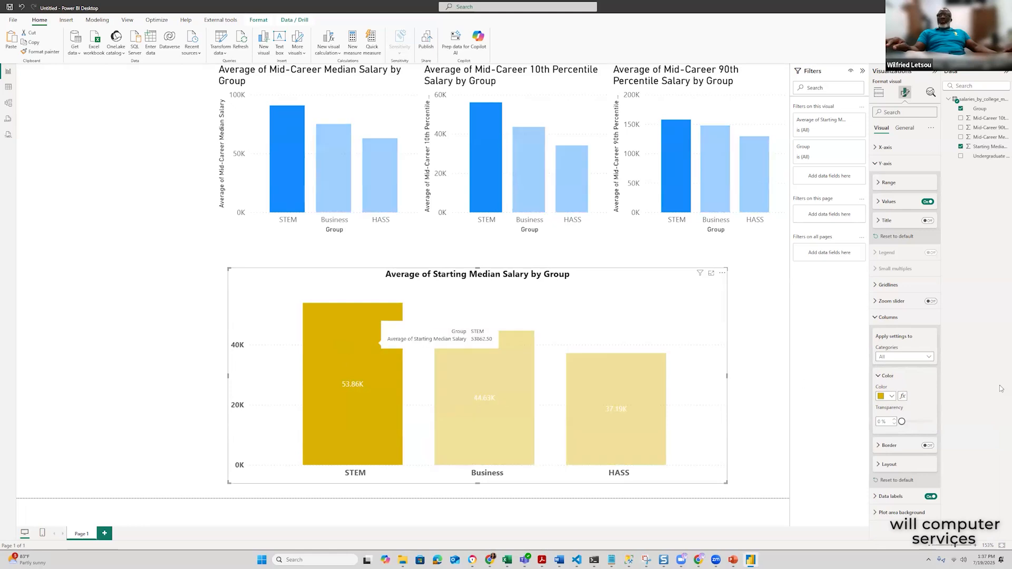
pyautogui.click(370, 346)
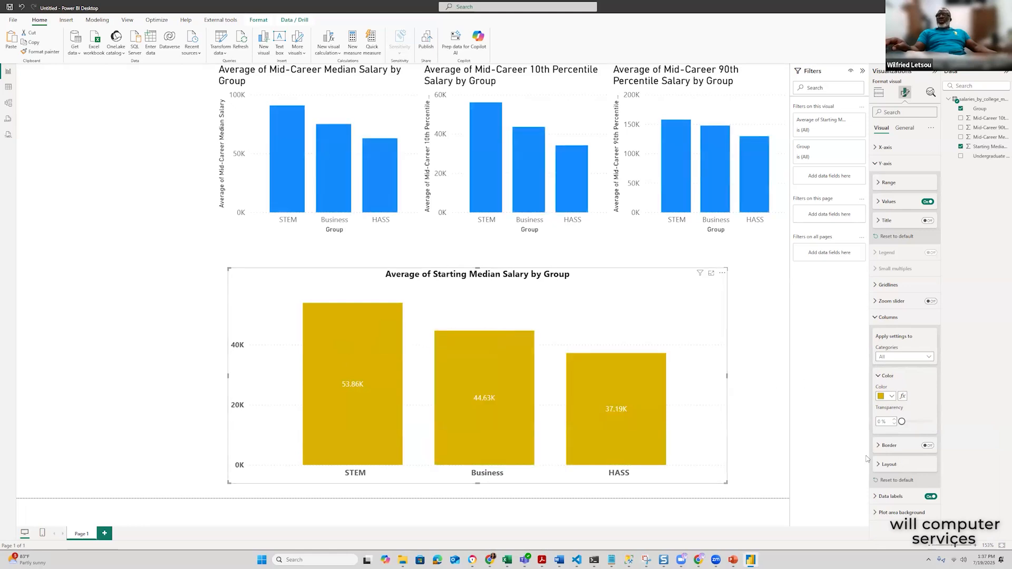
# Review the columns' layout settings and the data label options, and collapse both sections
pyautogui.click(879, 465)
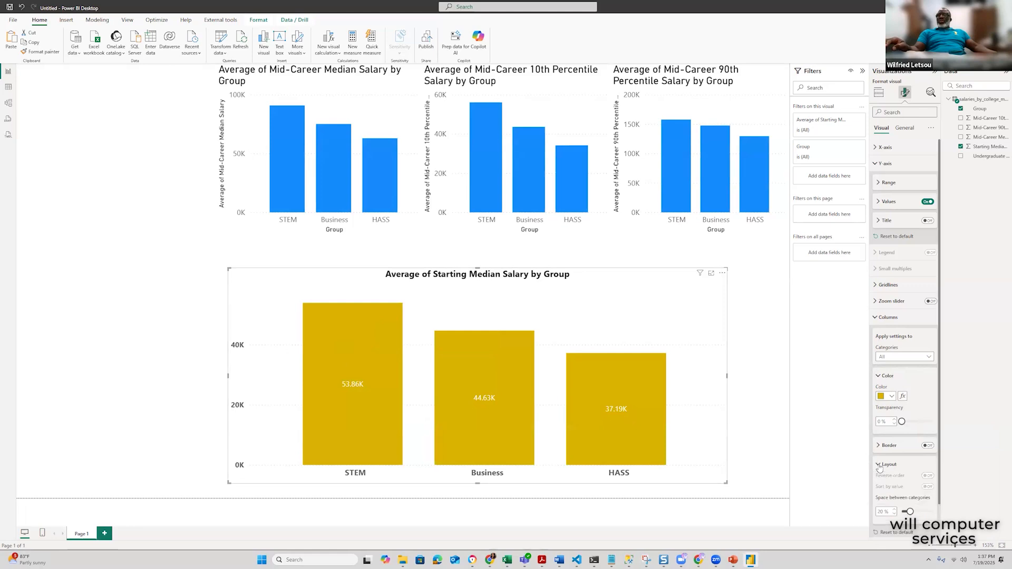
pyautogui.scroll(-1, 918, 473)
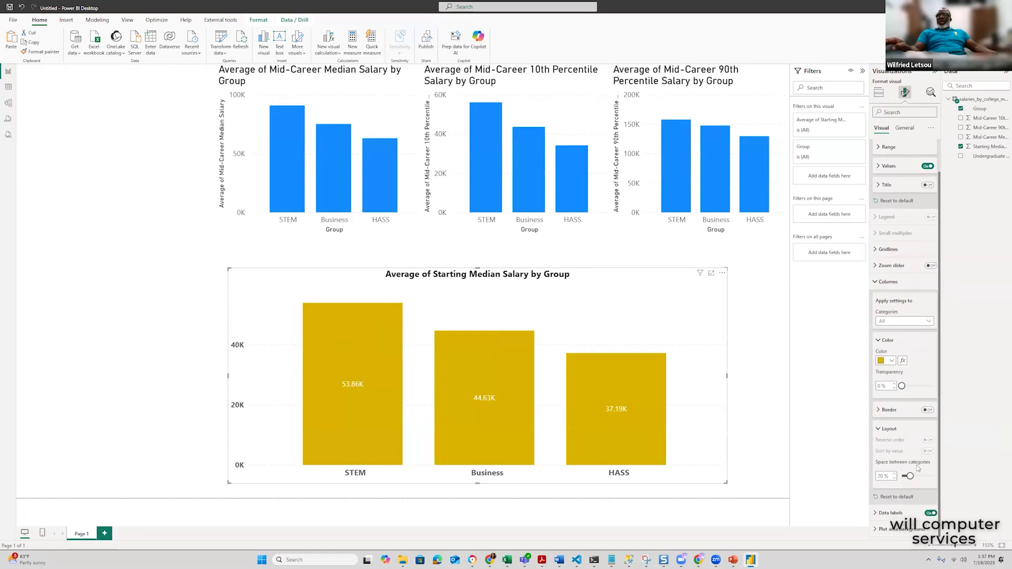
pyautogui.click(880, 429)
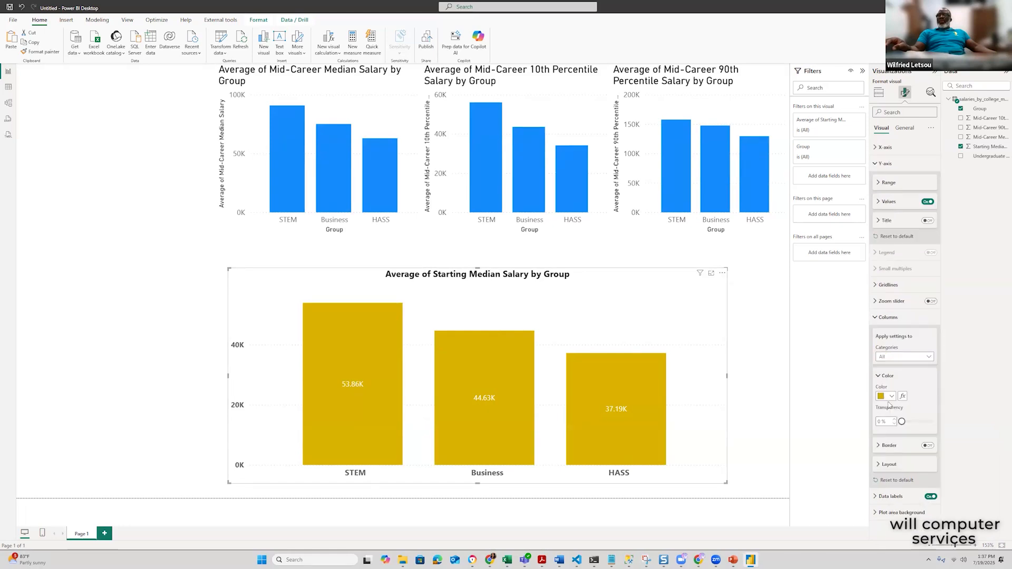
pyautogui.click(876, 318)
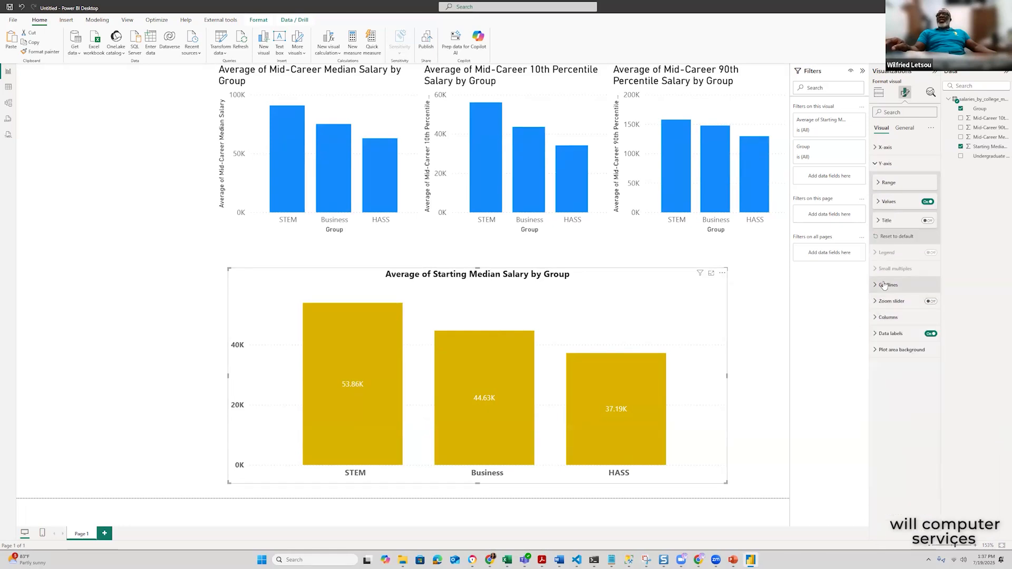
pyautogui.click(874, 336)
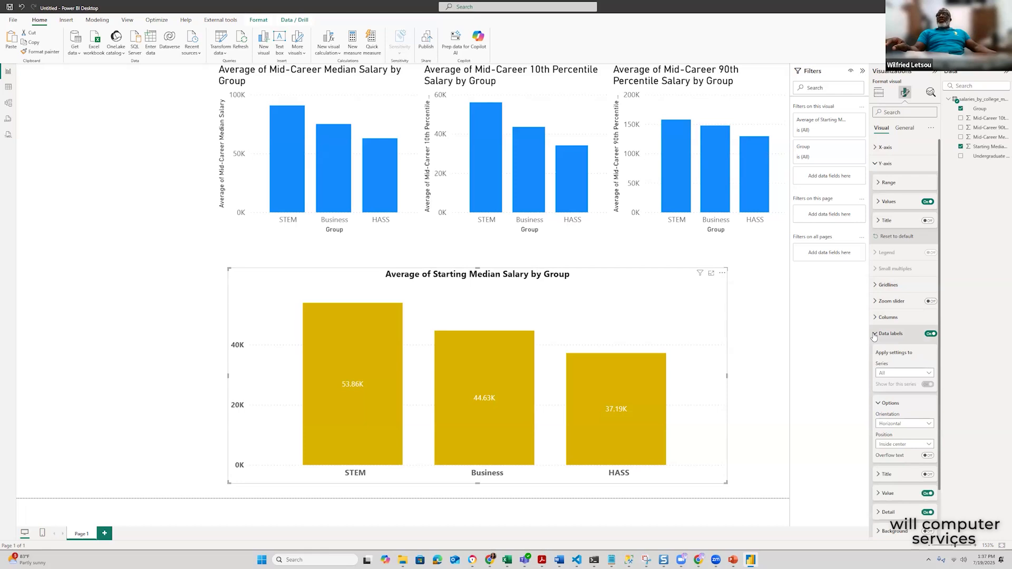
pyautogui.click(874, 336)
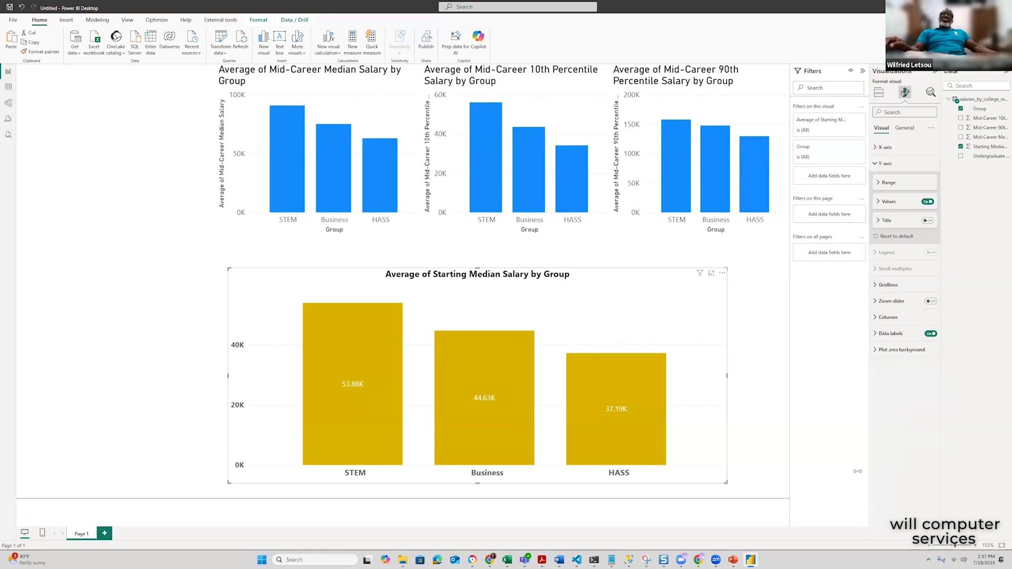
# Shrink the Starting Median Salary chart to about half its width and reduce its height to suit the upper row of charts
pyautogui.click(717, 377)
pyautogui.click(726, 376)
pyautogui.moveTo(726, 376); pyautogui.dragTo(461, 385)
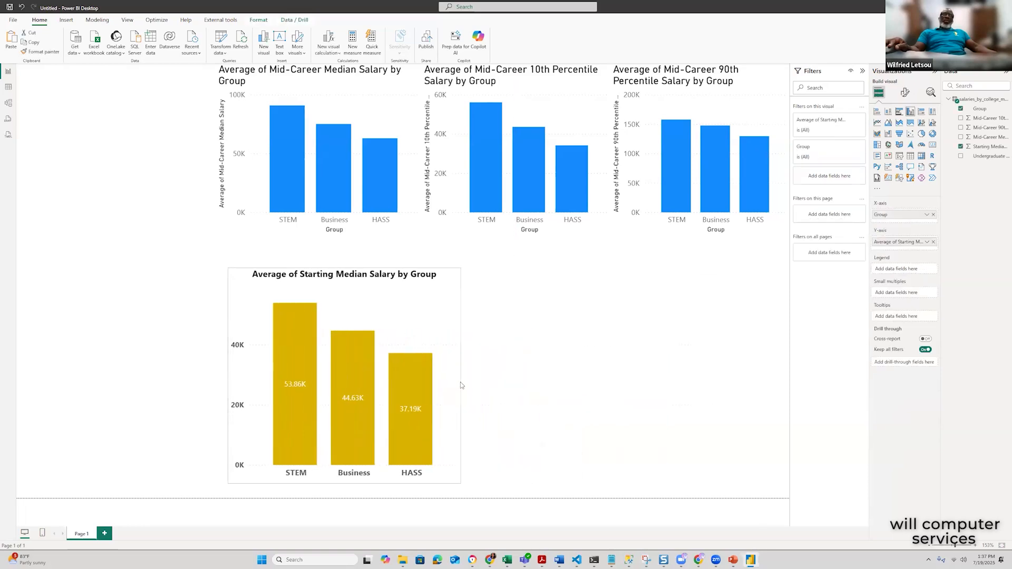
pyautogui.moveTo(343, 483); pyautogui.dragTo(362, 435)
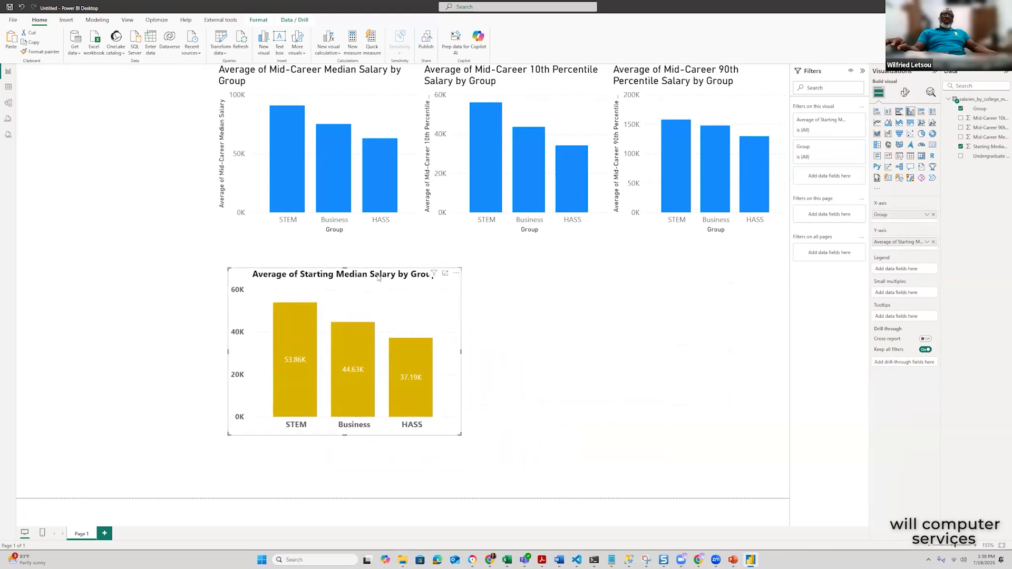
# Move the Starting Median Salary chart into the empty slot beside the Mid-Career Median chart, narrow it to fit, and deselect it
pyautogui.moveTo(374, 281); pyautogui.dragTo(162, 78)
pyautogui.moveTo(227, 150); pyautogui.dragTo(209, 151)
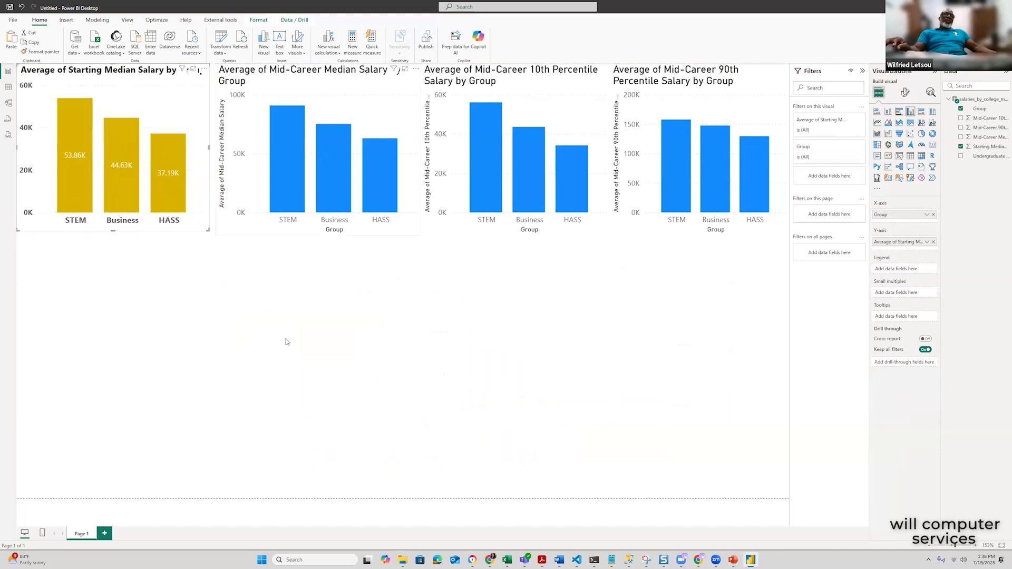
pyautogui.click(601, 334)
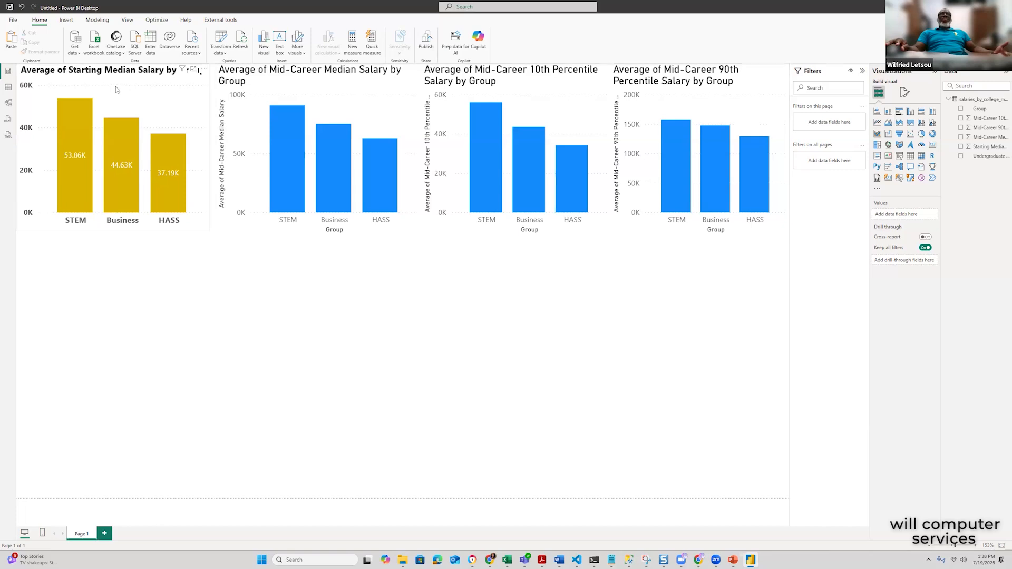
# Move the Starting Median Salary chart to the blank area below the other charts and turn on its zoom slider
pyautogui.moveTo(142, 125); pyautogui.dragTo(377, 294)
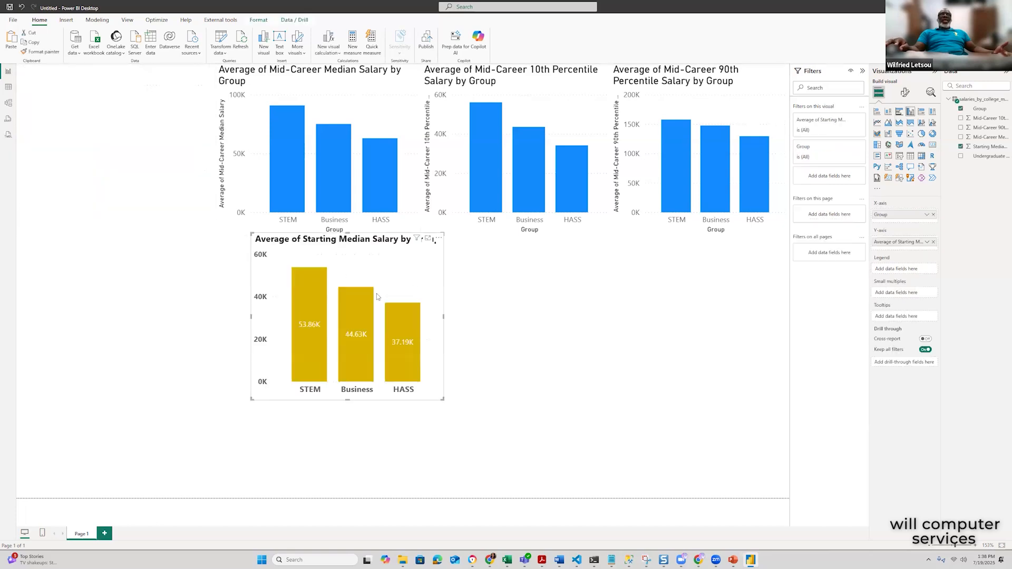
pyautogui.moveTo(434, 270); pyautogui.dragTo(492, 276)
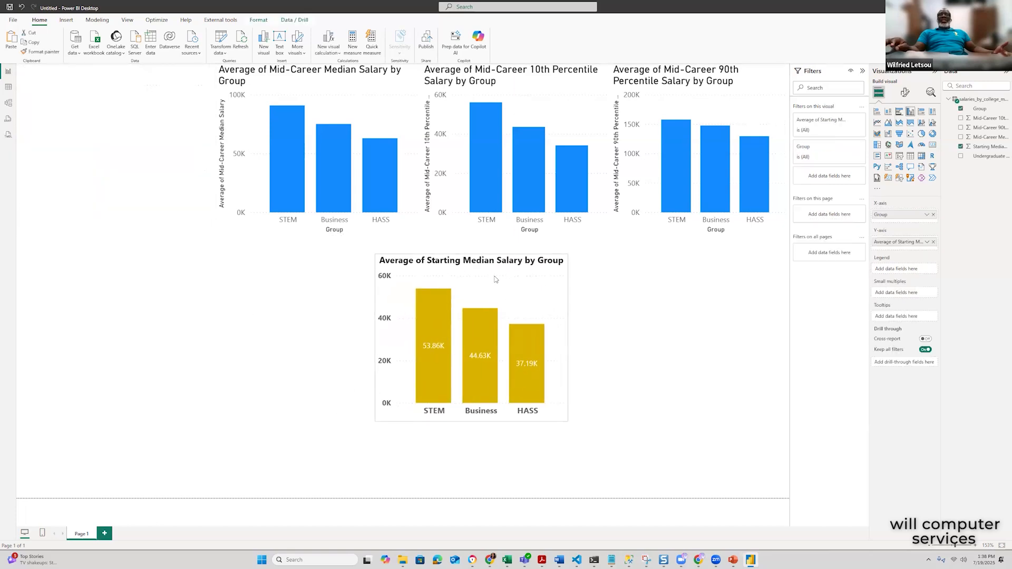
pyautogui.click(905, 93)
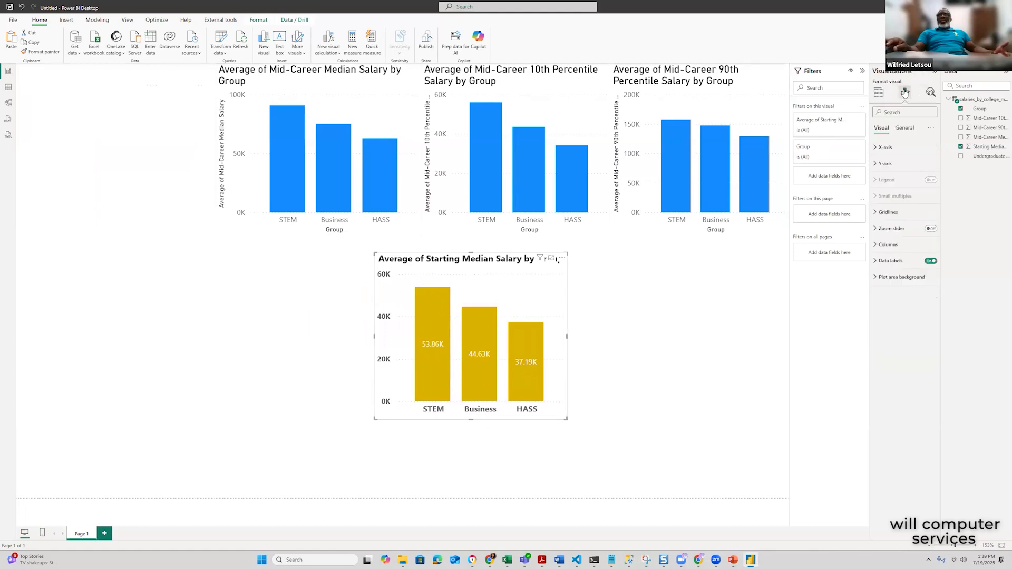
pyautogui.click(877, 232)
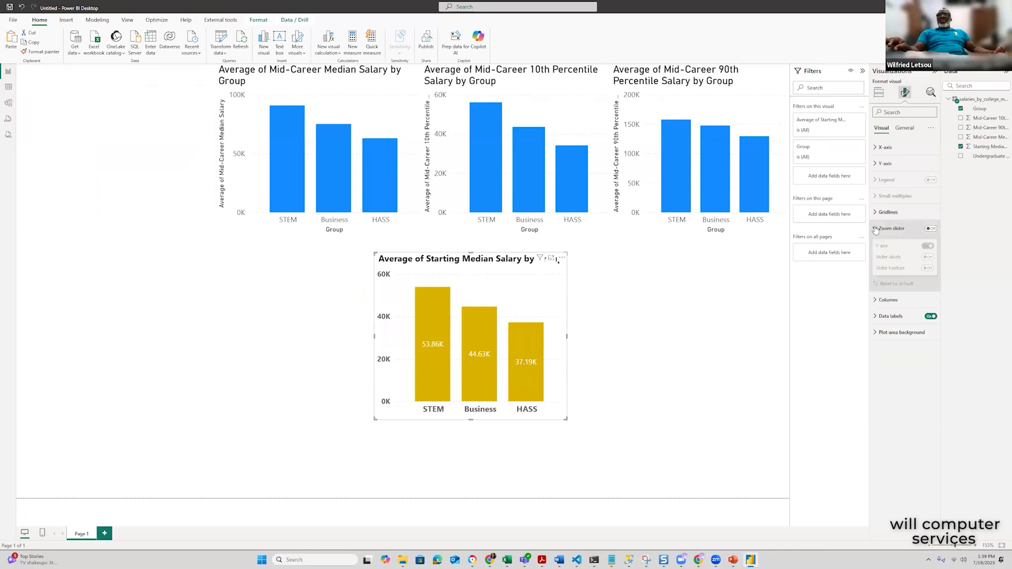
pyautogui.click(930, 229)
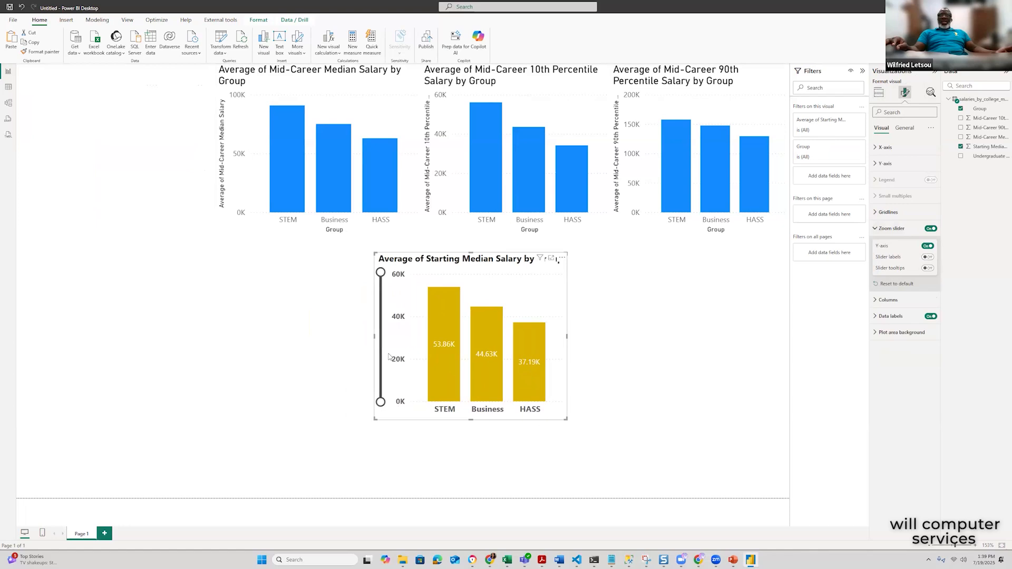
# Try narrowing the Y-axis range with the zoom slider, restore the full range, and turn on the slider labels
pyautogui.moveTo(380, 272); pyautogui.dragTo(380, 342)
pyautogui.moveTo(392, 306); pyautogui.dragTo(394, 271)
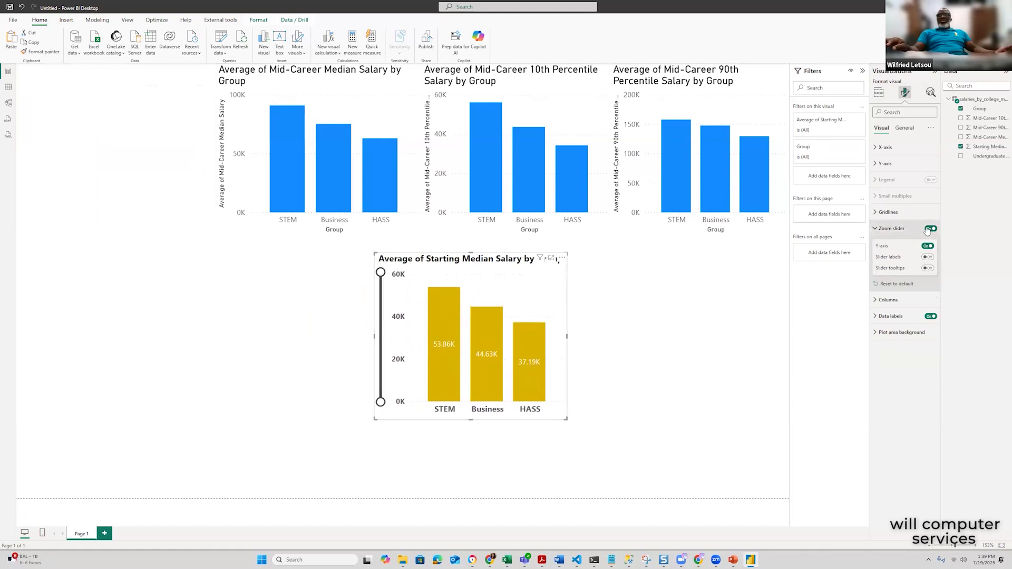
pyautogui.click(928, 257)
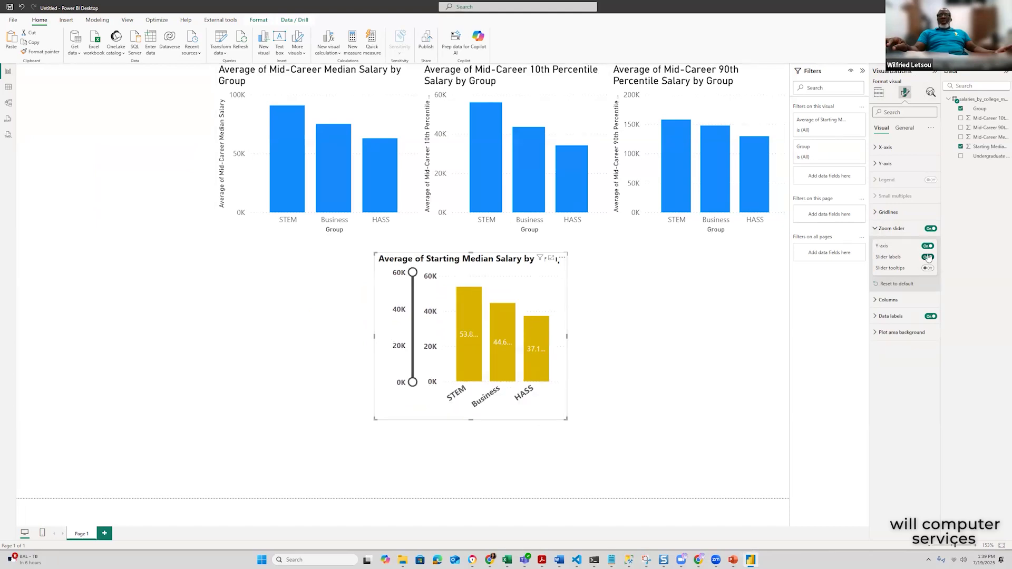
# Turn off the zoom slider labels and set the STEM column's colour to the blue Theme color 1 (#118DFF)
pyautogui.click(916, 230)
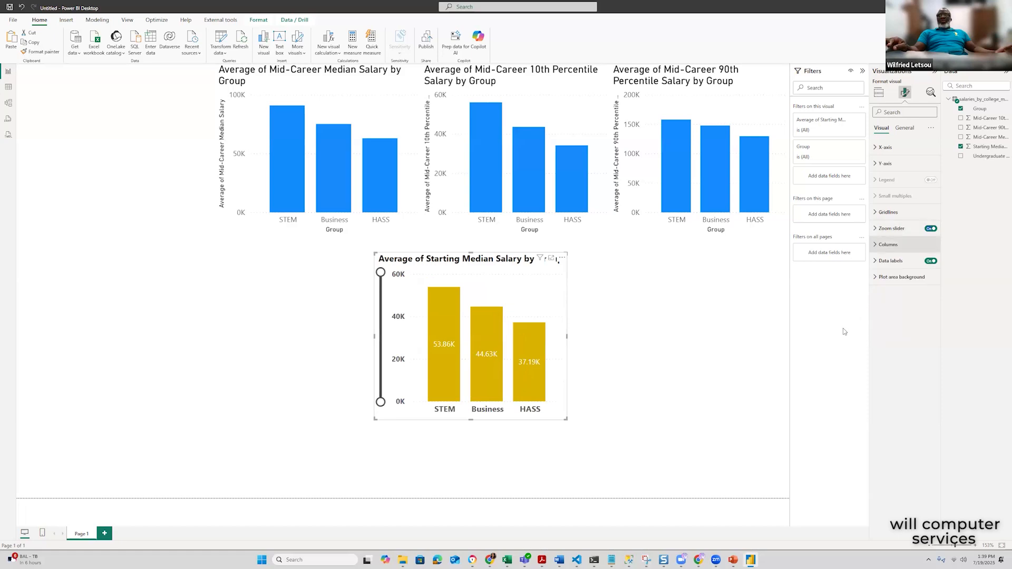
pyautogui.click(880, 247)
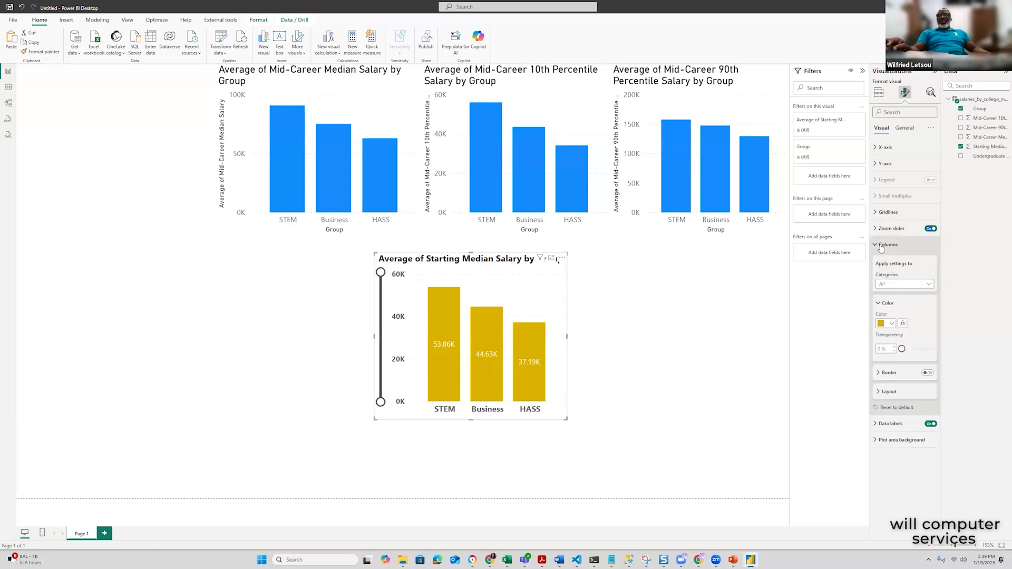
pyautogui.click(927, 285)
pyautogui.click(892, 303)
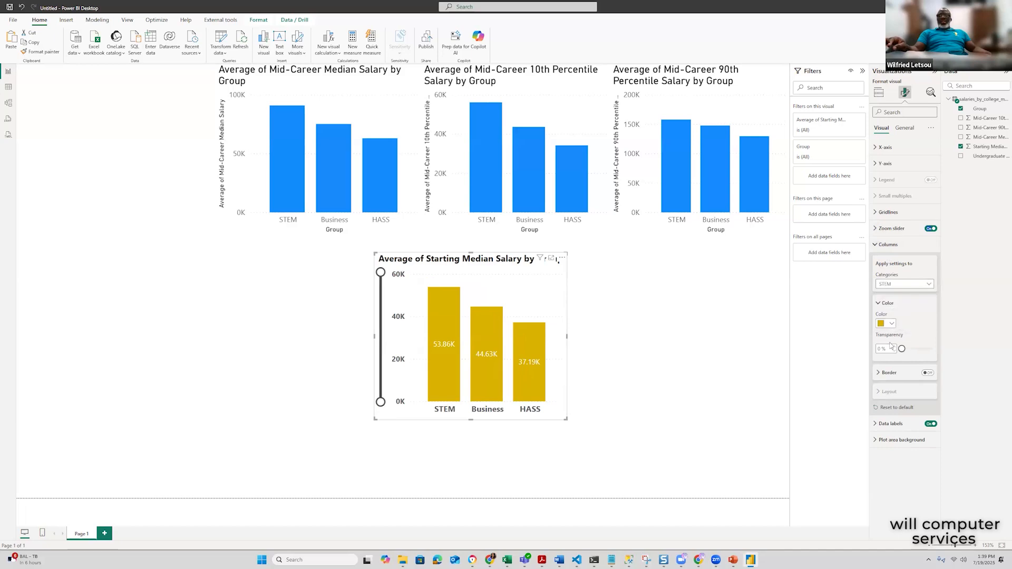
pyautogui.click(891, 323)
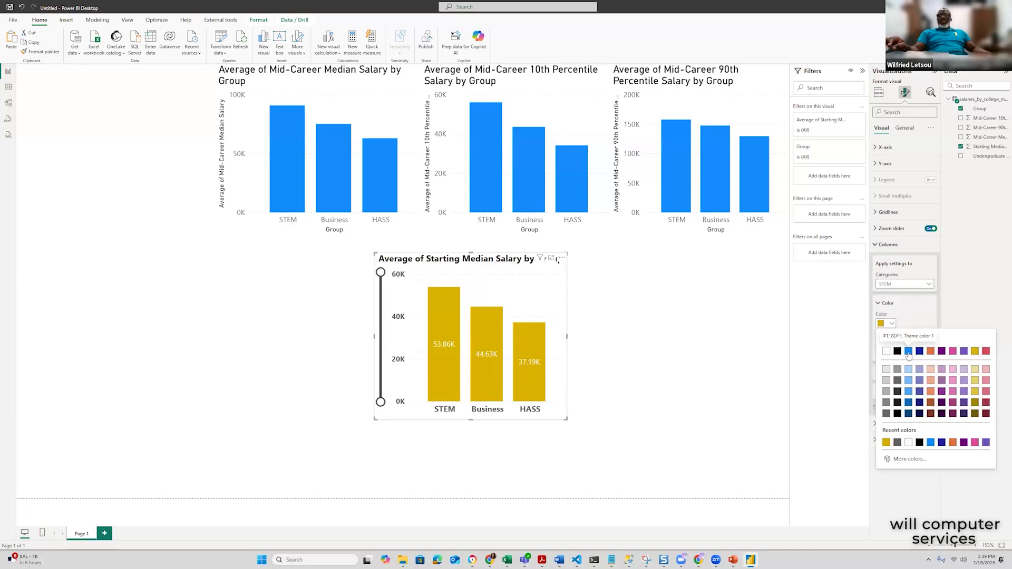
pyautogui.click(908, 351)
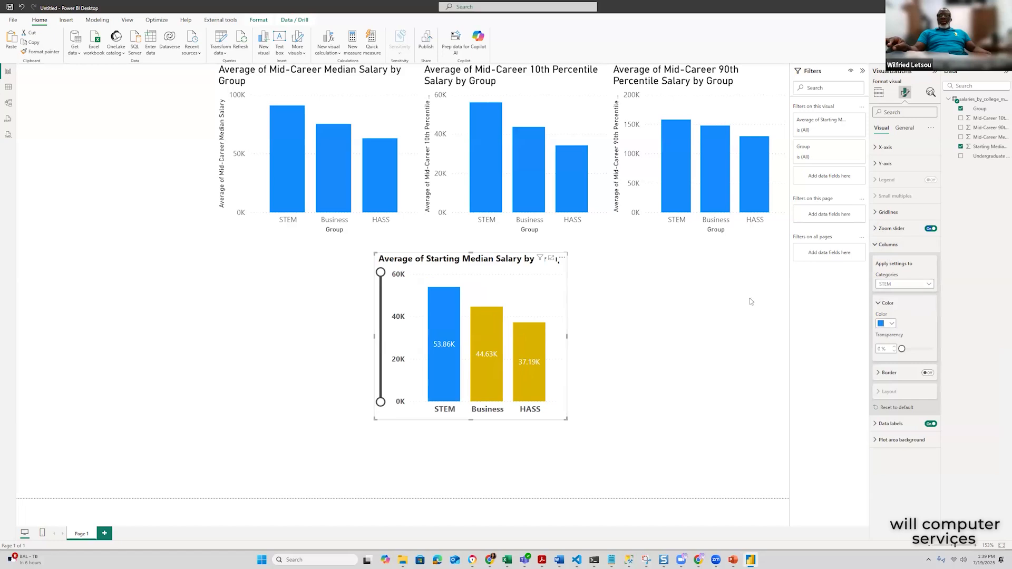
# Recolour the Business column separately from the other categories, trying orange first and settling on purple
pyautogui.click(490, 325)
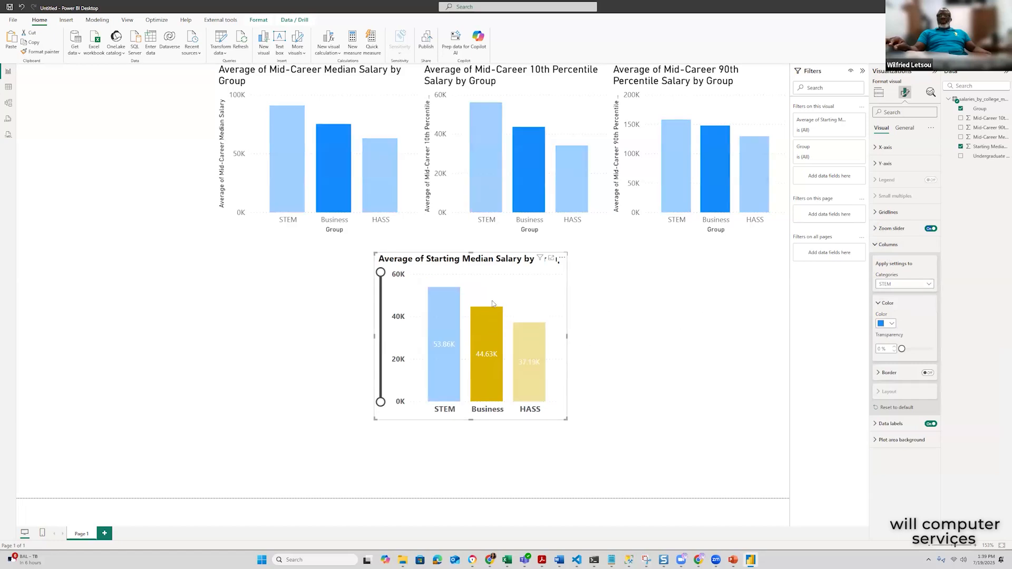
pyautogui.click(483, 325)
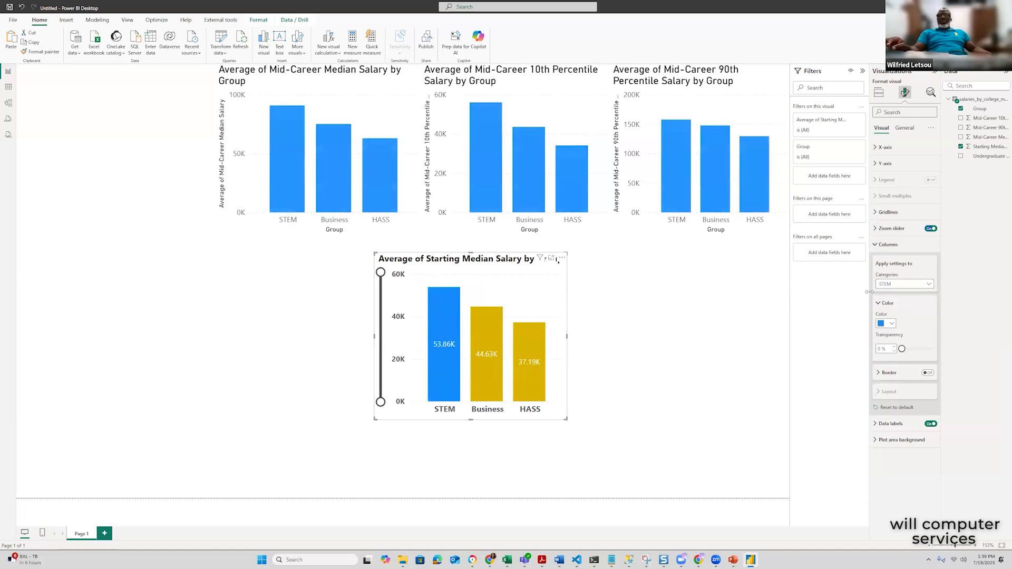
pyautogui.click(930, 285)
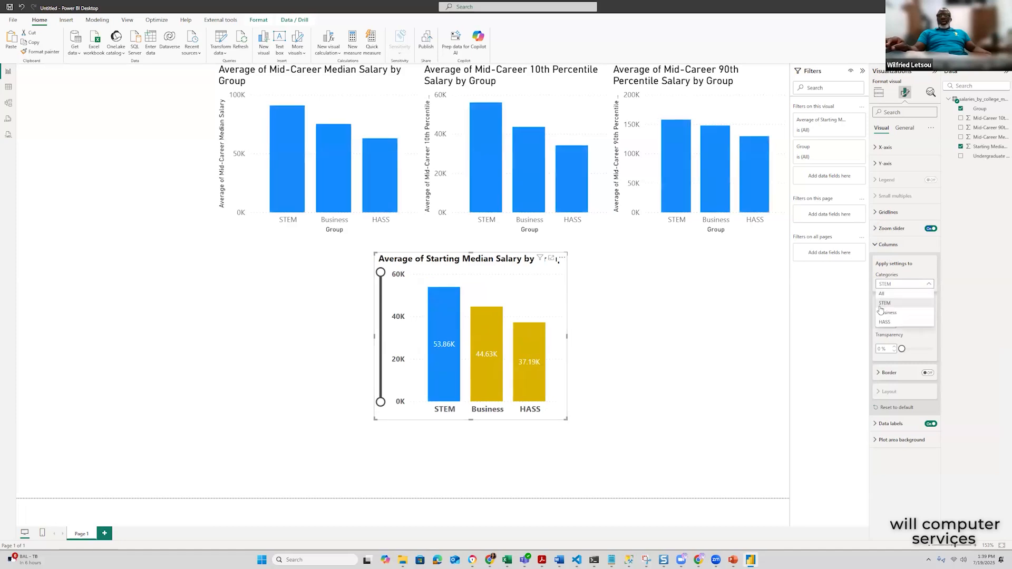
pyautogui.click(889, 313)
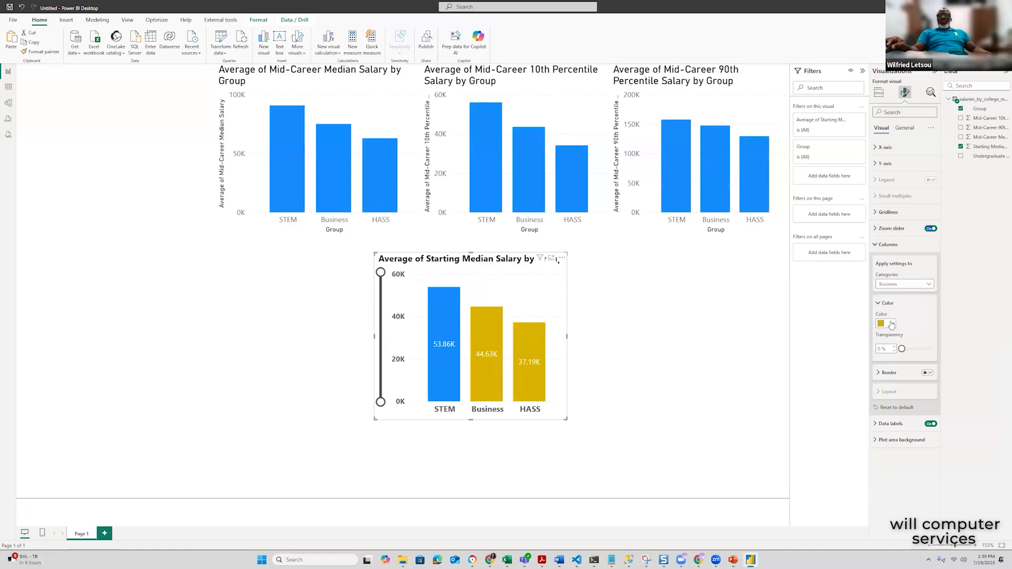
pyautogui.click(891, 324)
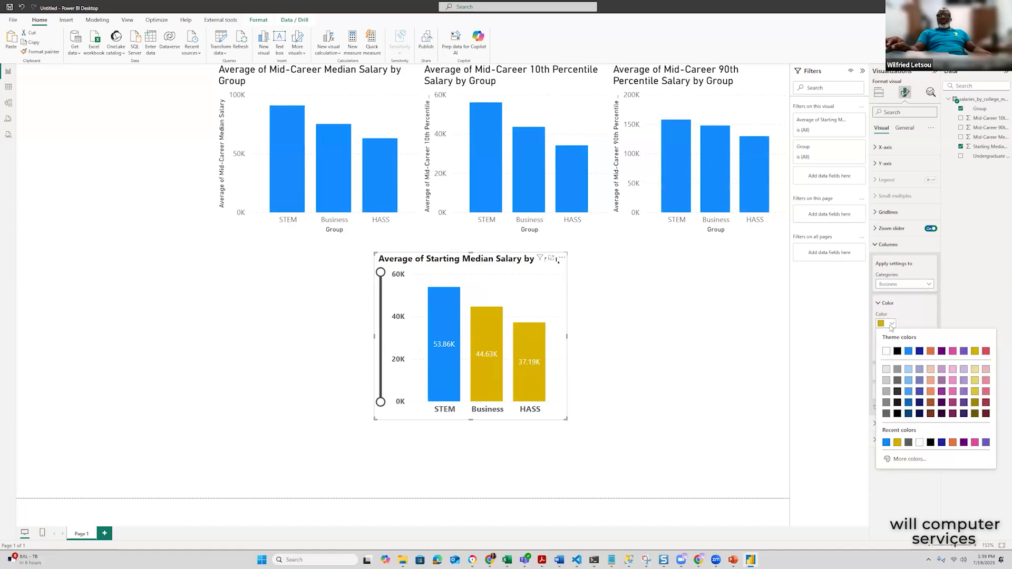
pyautogui.click(930, 352)
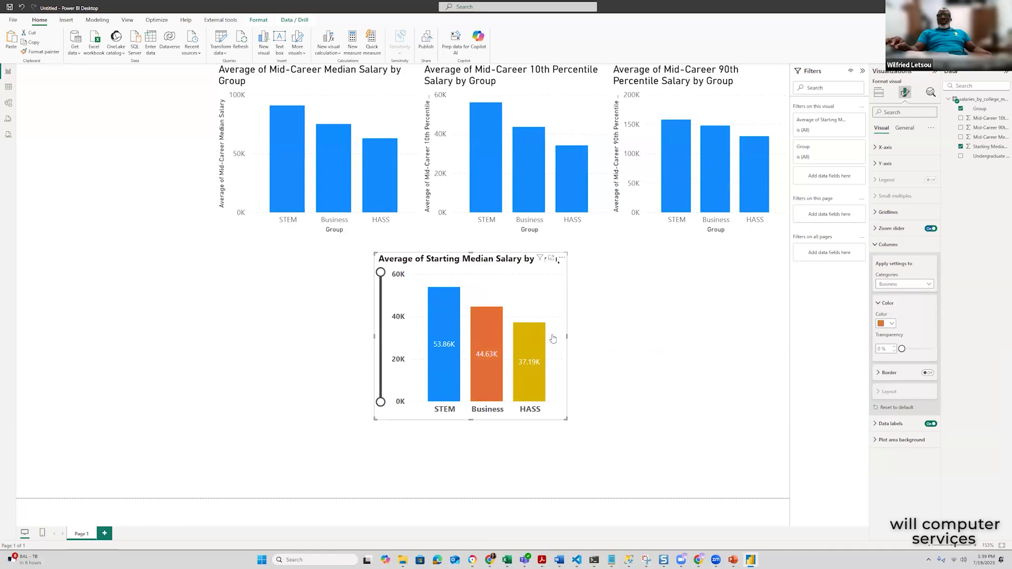
pyautogui.click(534, 338)
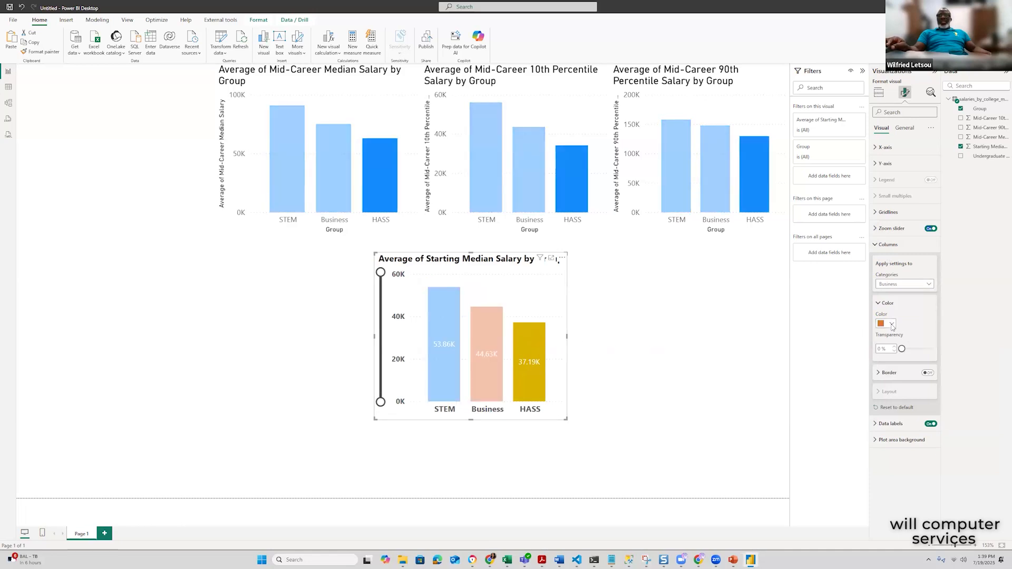
pyautogui.click(891, 325)
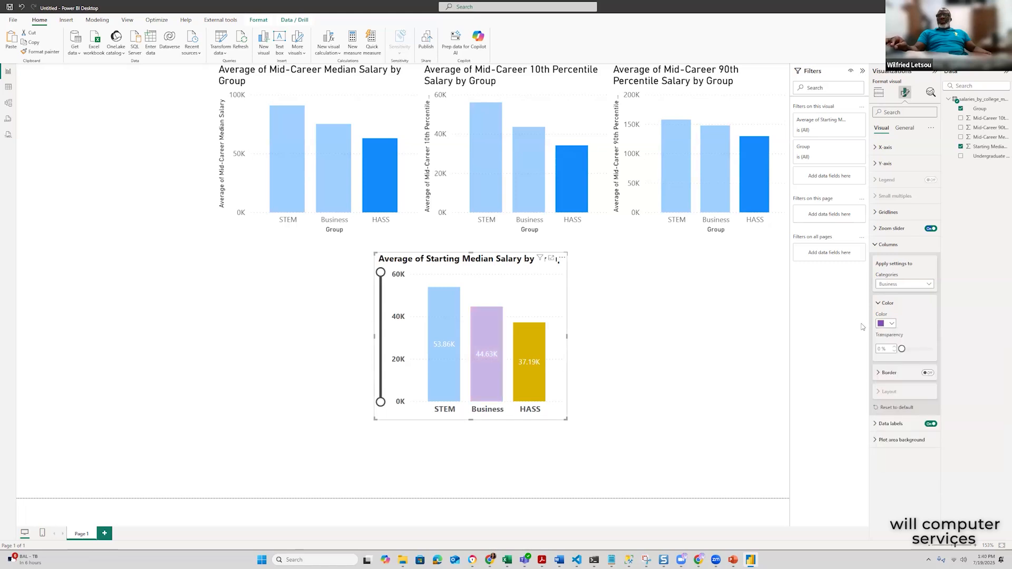
pyautogui.click(929, 285)
pyautogui.click(891, 322)
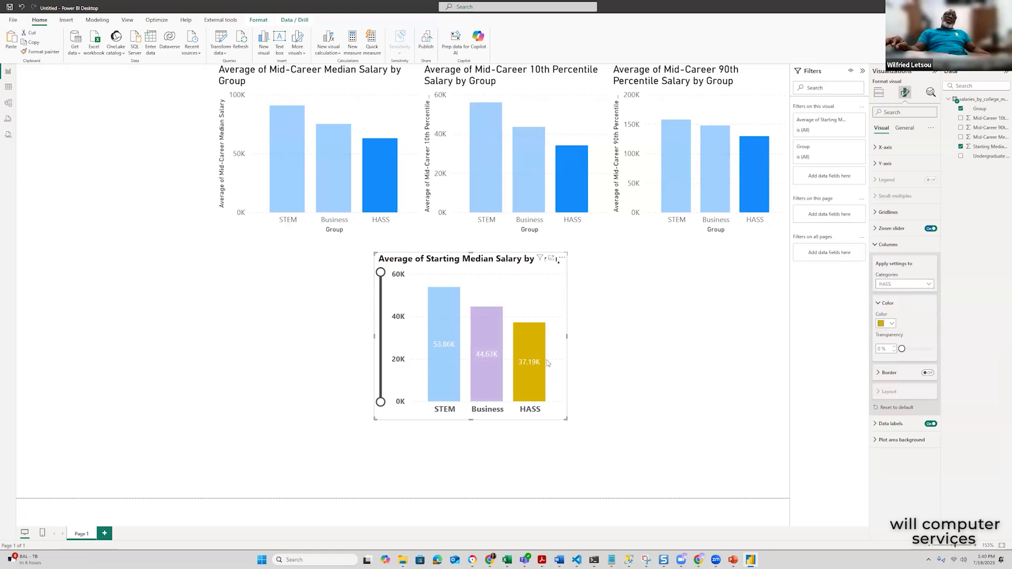
pyautogui.press('Escape')
# Clear the HASS column highlight and turn off the zoom slider of the Starting Median Salary chart
pyautogui.click(534, 384)
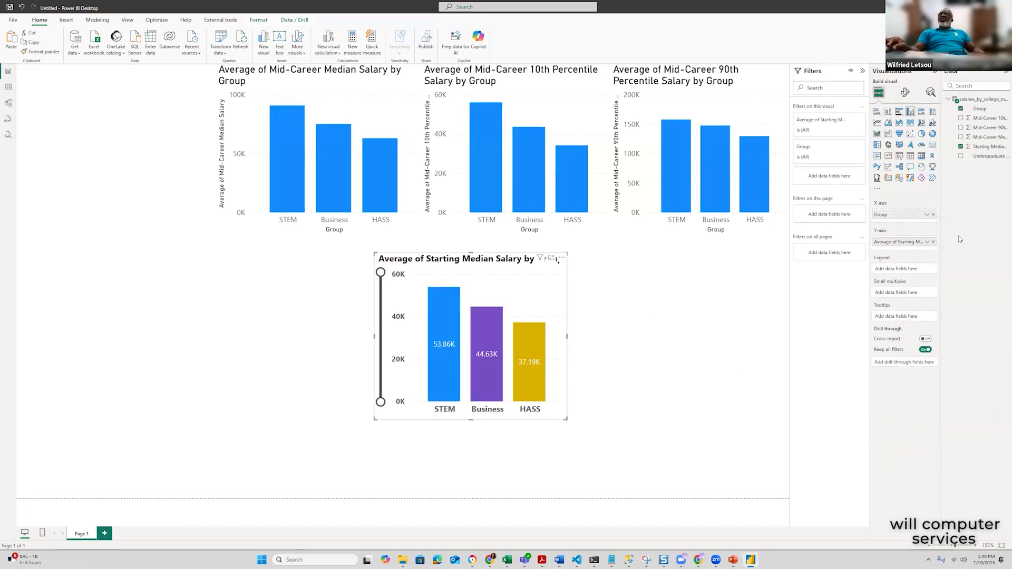
pyautogui.click(905, 93)
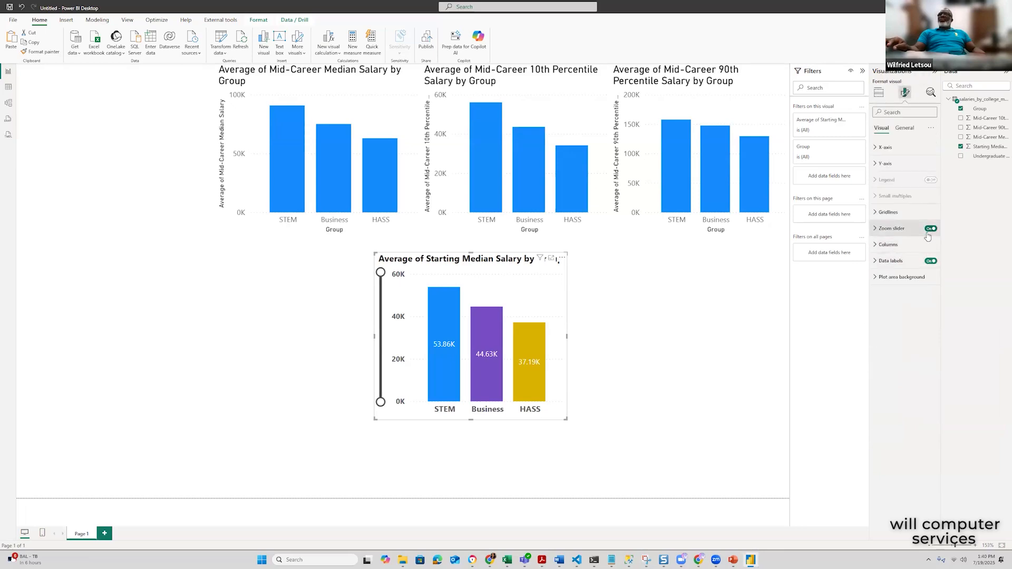
pyautogui.click(930, 228)
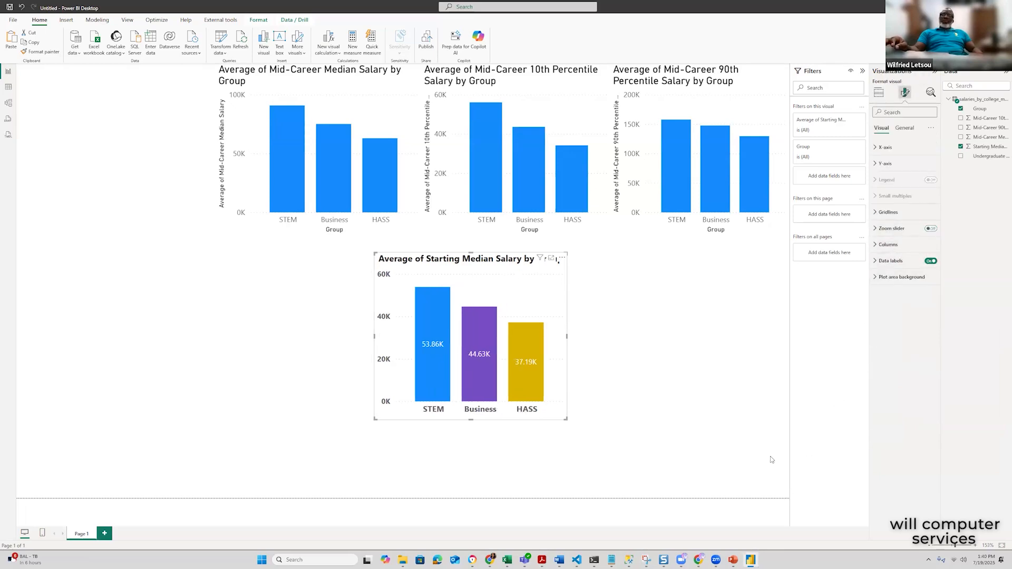
pyautogui.click(904, 128)
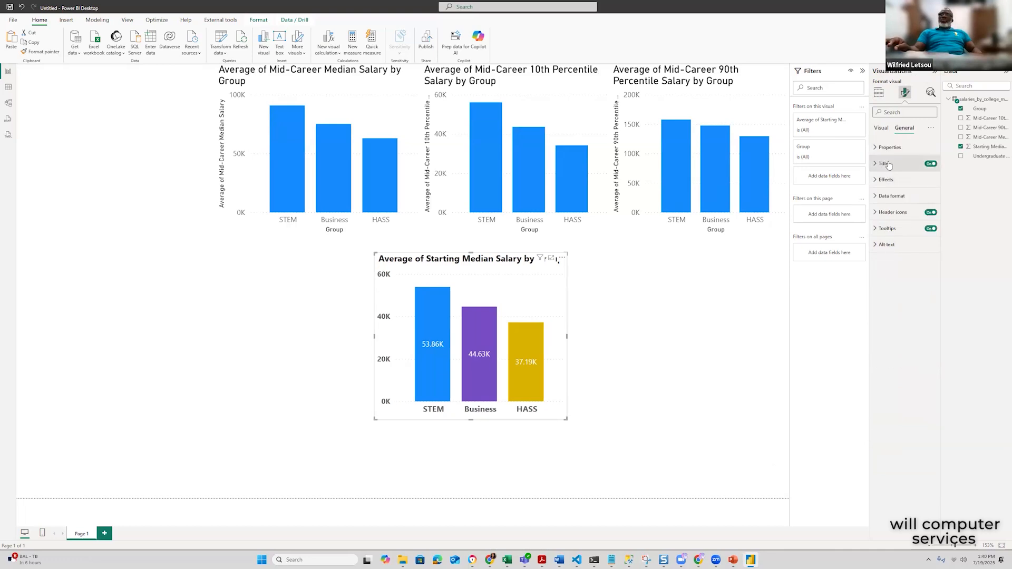
pyautogui.click(899, 197)
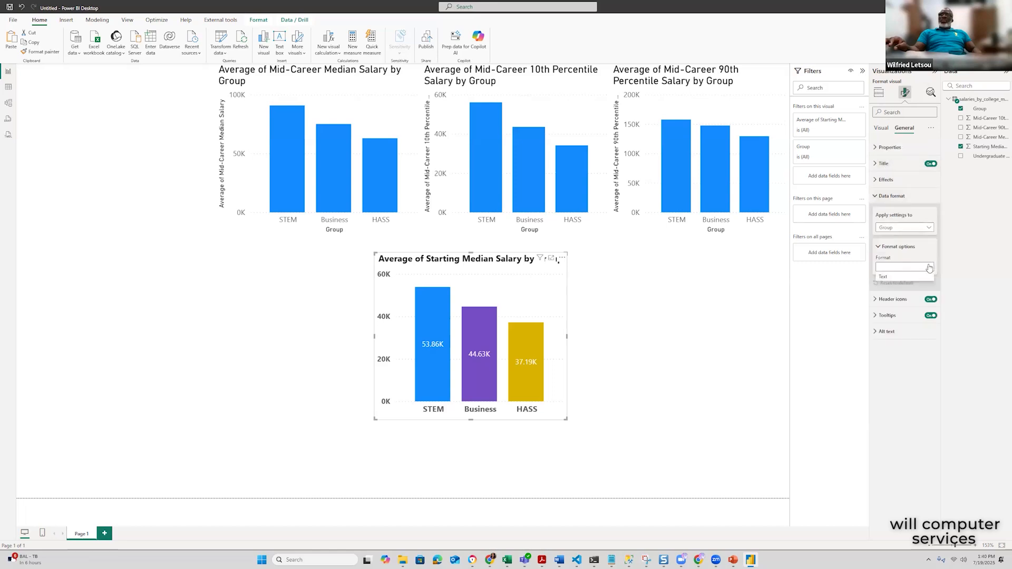
pyautogui.click(894, 196)
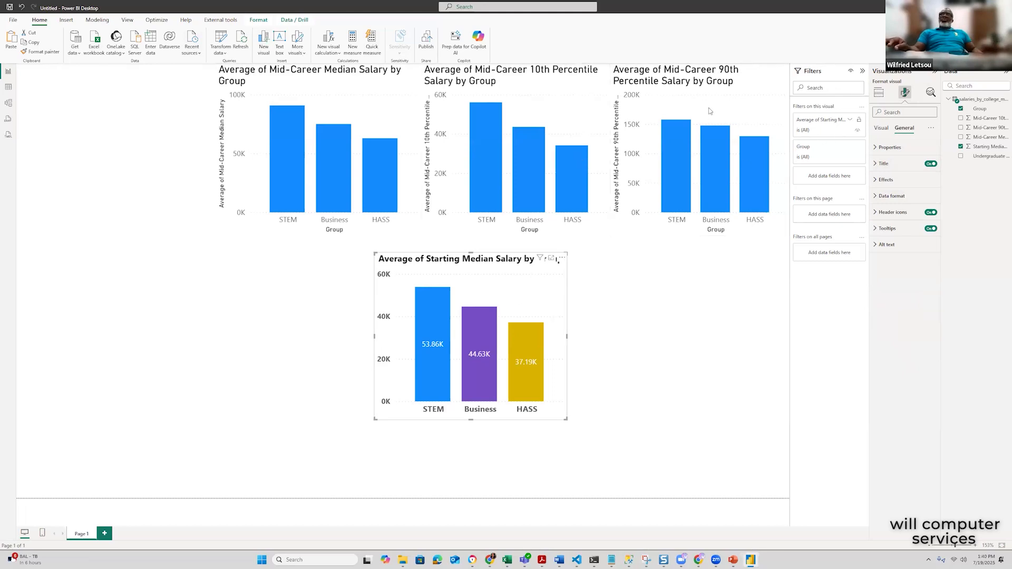
# Set the image safe_image (1).jpg from the Pictures folder as the Starting Median Salary chart's plot area background
pyautogui.click(881, 128)
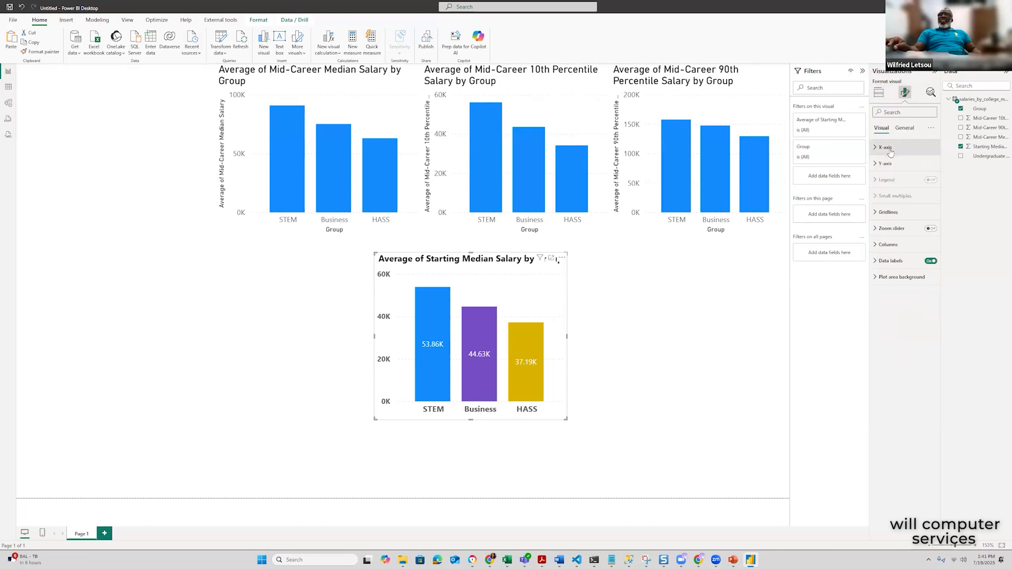
pyautogui.click(901, 283)
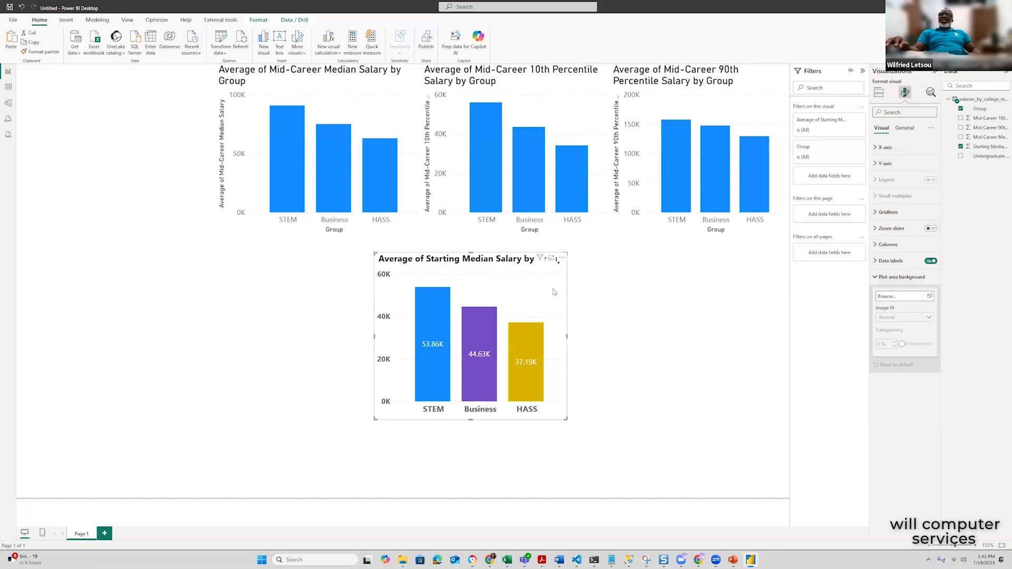
pyautogui.click(929, 298)
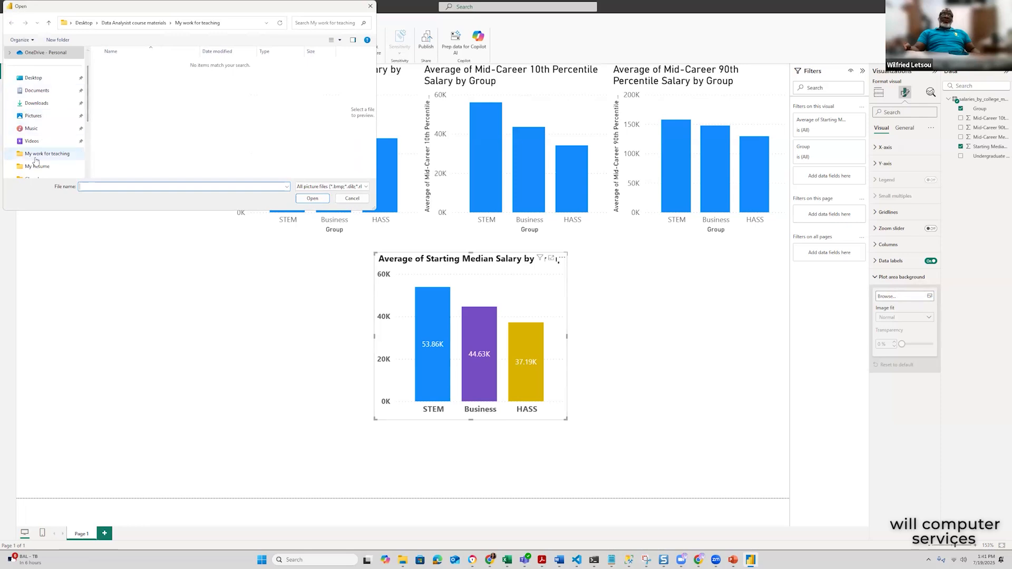
pyautogui.scroll(1, 44, 147)
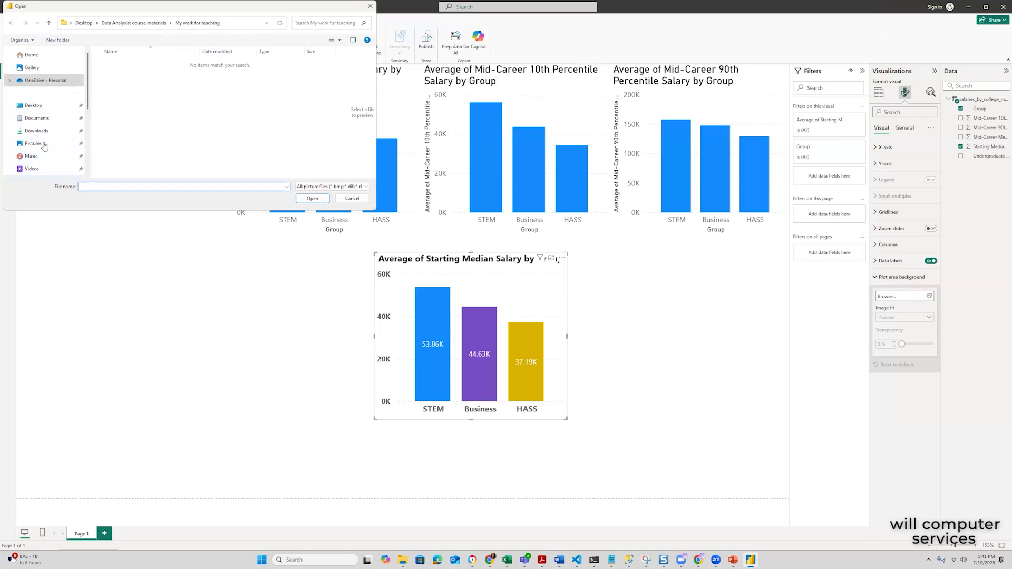
pyautogui.click(44, 146)
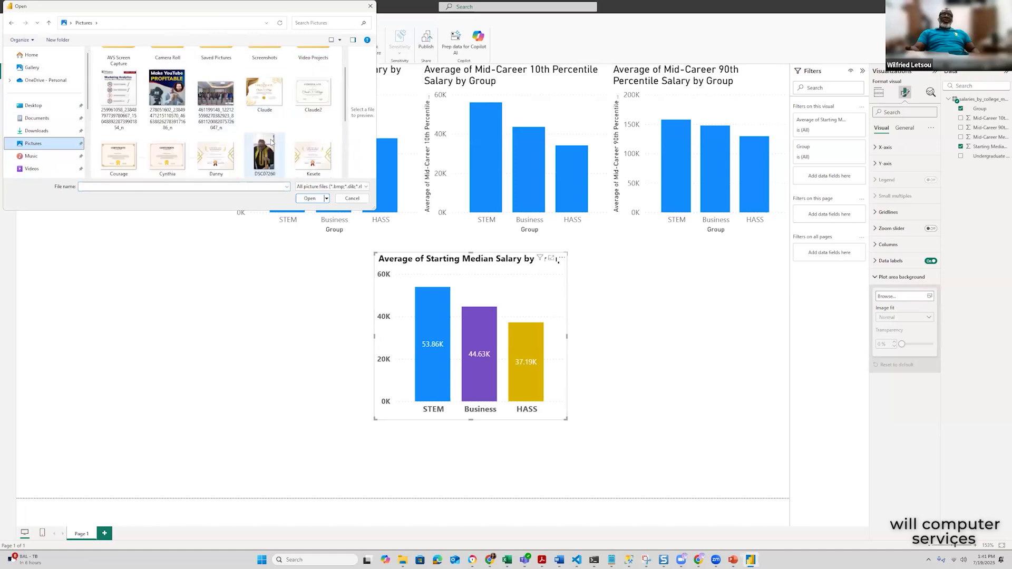
pyautogui.scroll(-1, 294, 158)
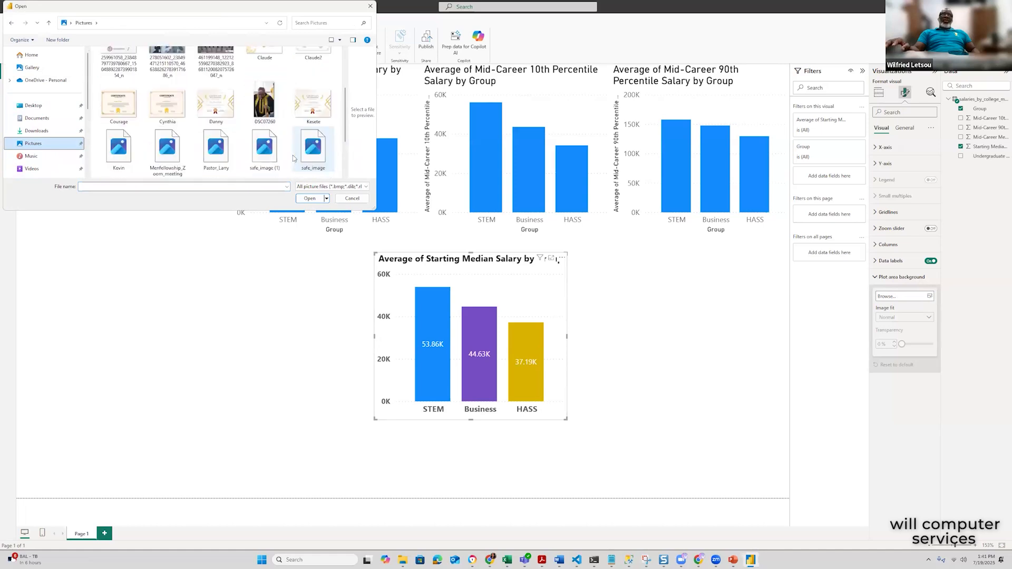
pyautogui.scroll(-1, 293, 157)
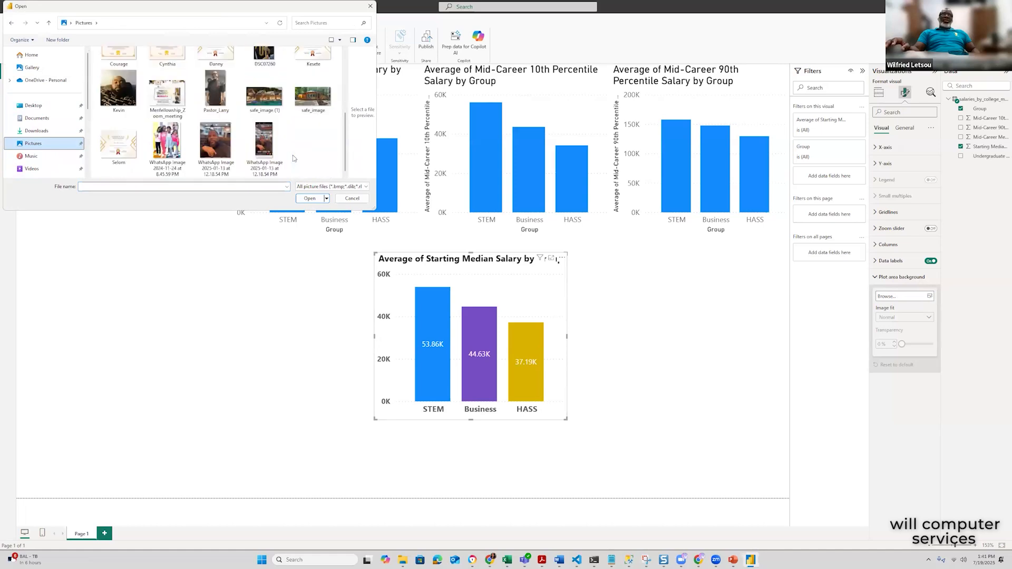
pyautogui.click(264, 98)
pyautogui.click(311, 200)
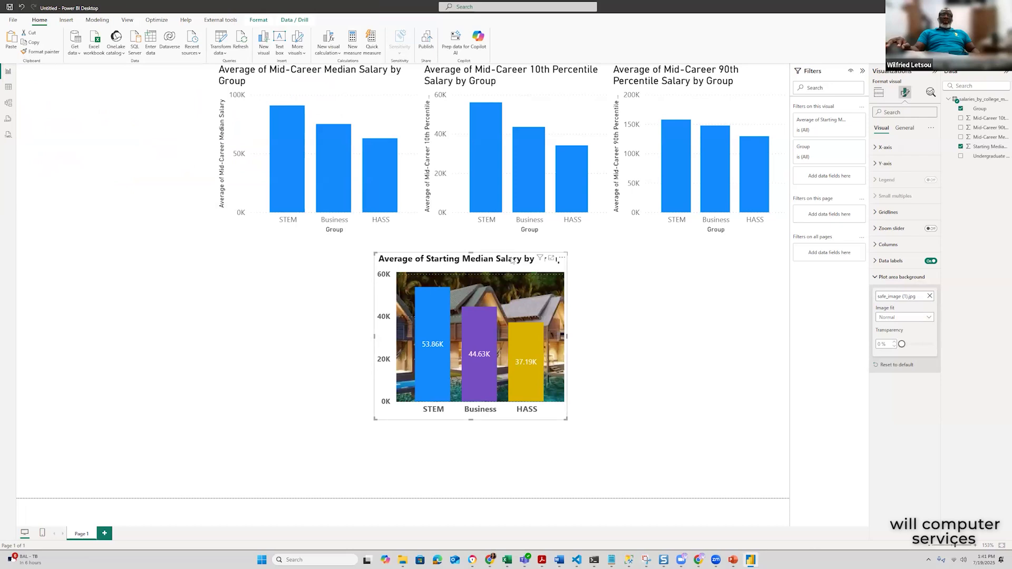
# Shift the Starting Median Salary chart a little to the left and down, and deselect it
pyautogui.moveTo(491, 258); pyautogui.dragTo(441, 271)
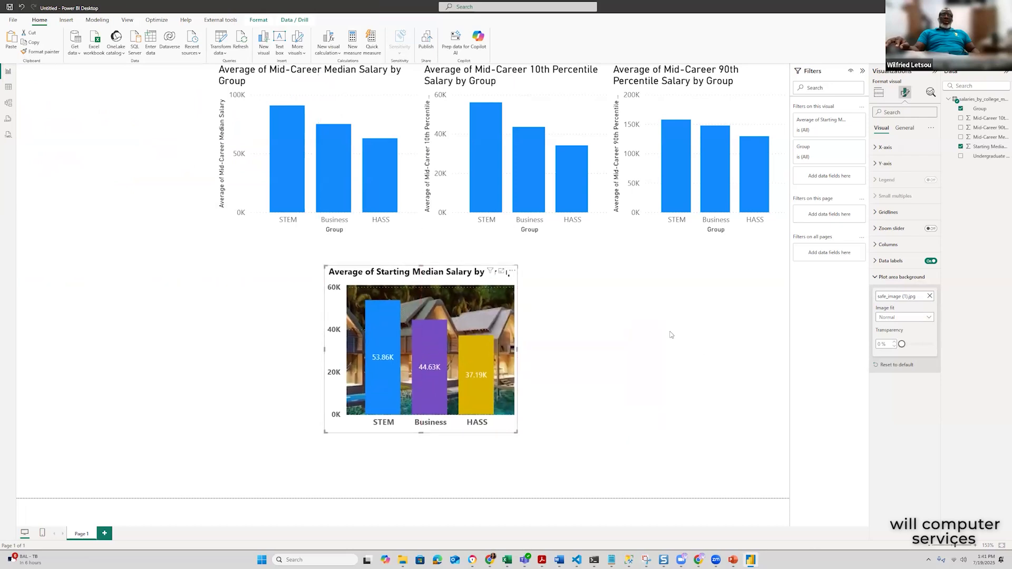
pyautogui.click(632, 335)
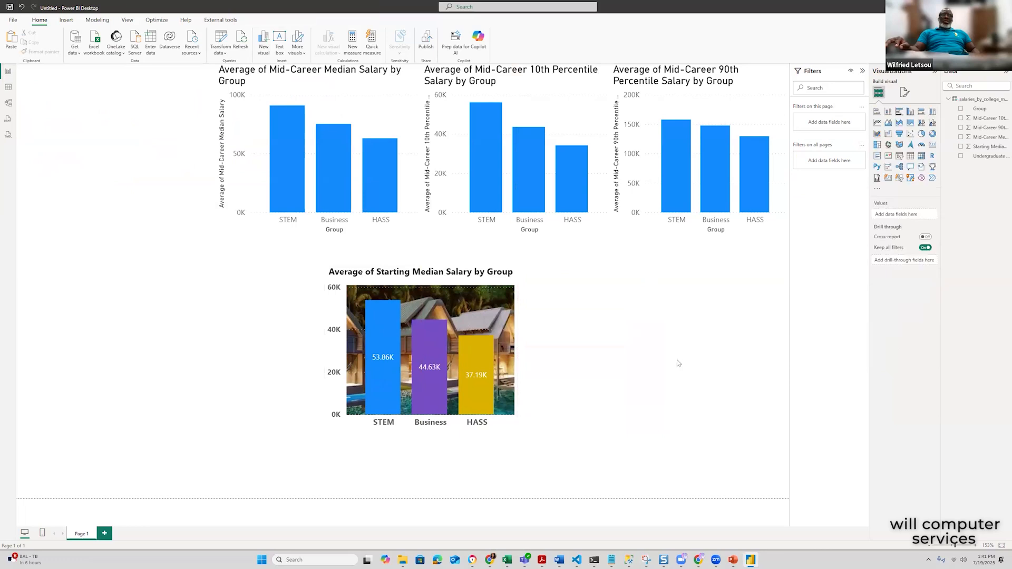
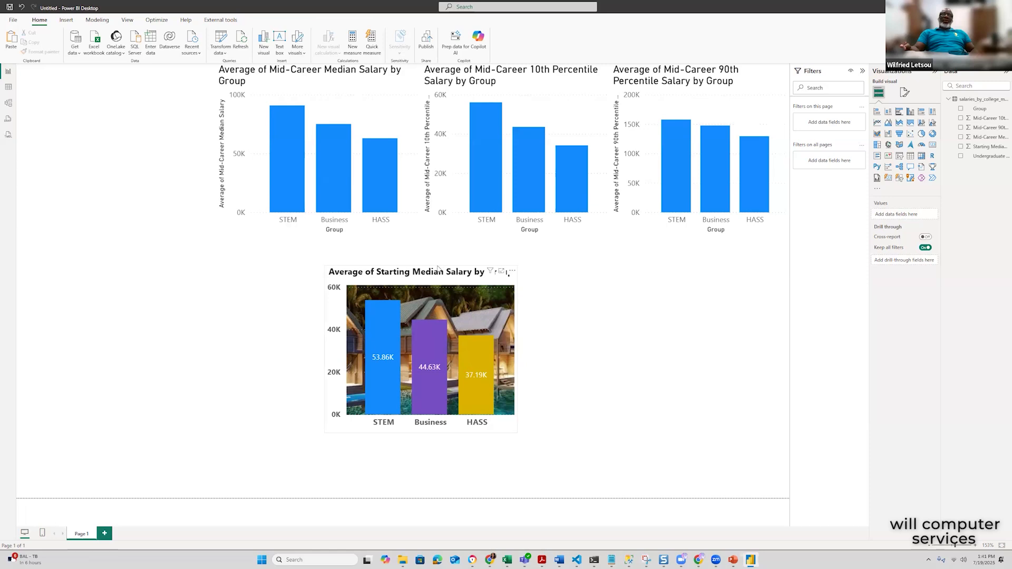
# Review the Starting Median Salary chart's effects, properties, data format and X-axis formatting settings
pyautogui.click(440, 269)
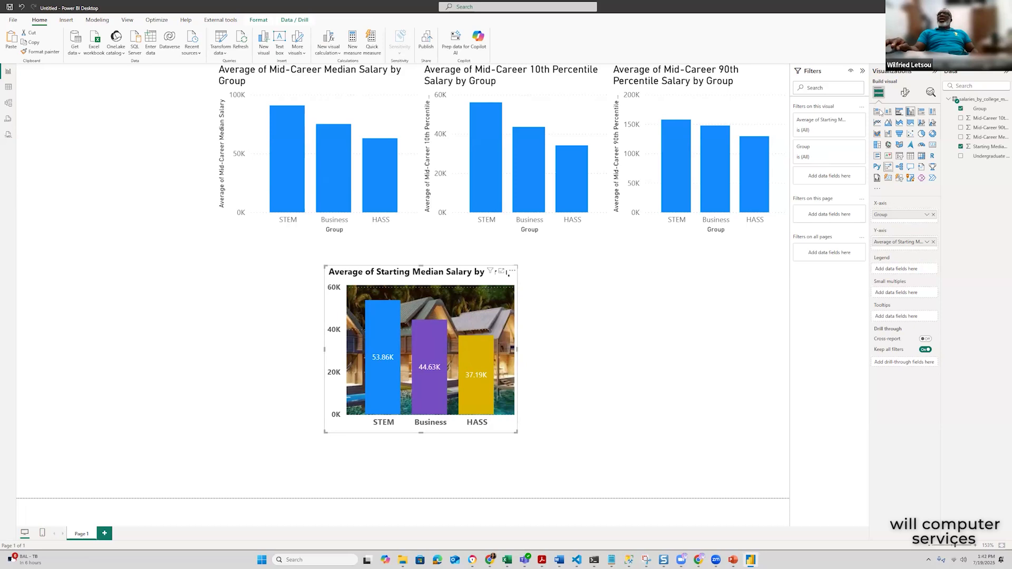
pyautogui.click(906, 93)
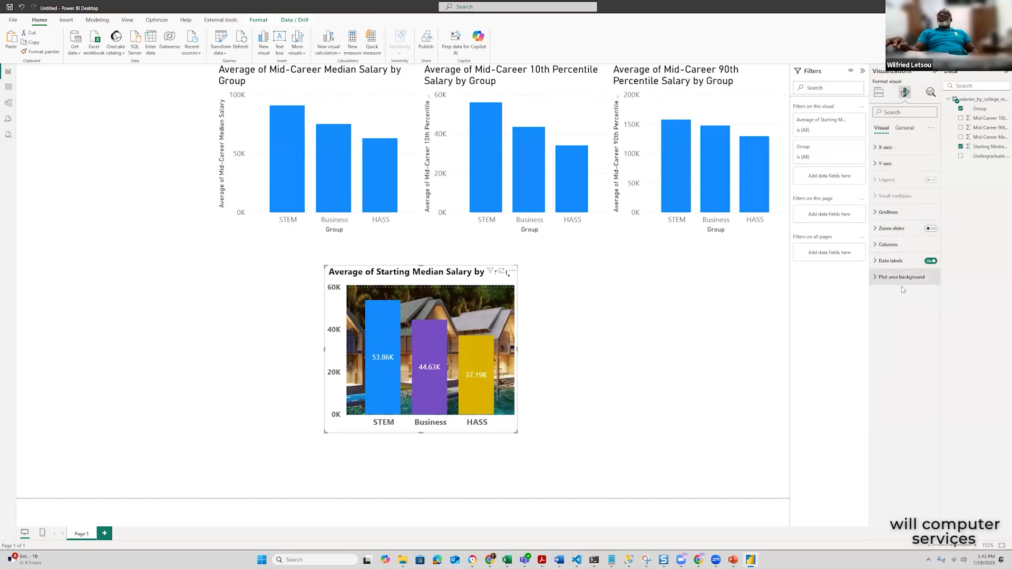
pyautogui.click(905, 129)
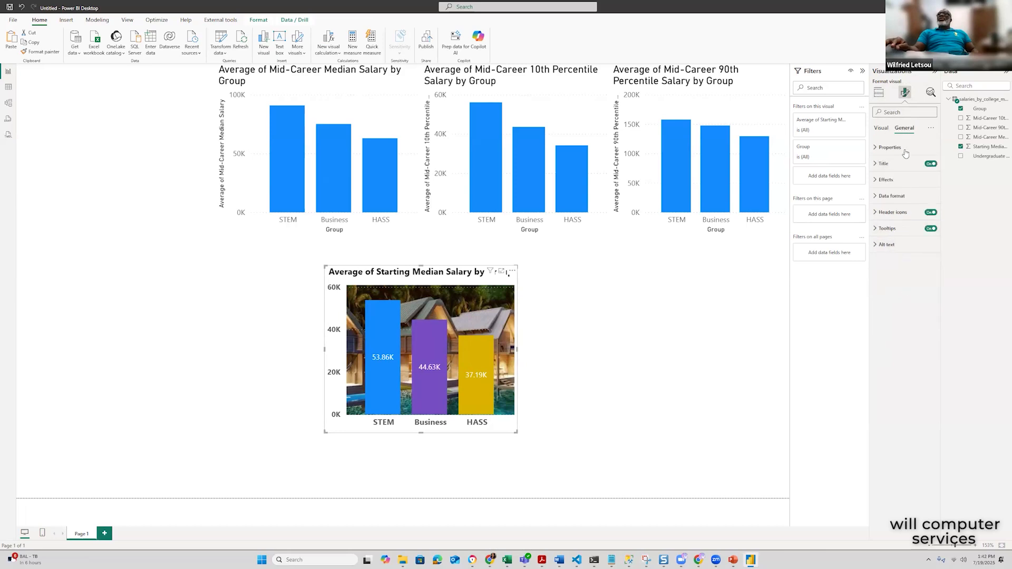
pyautogui.click(889, 180)
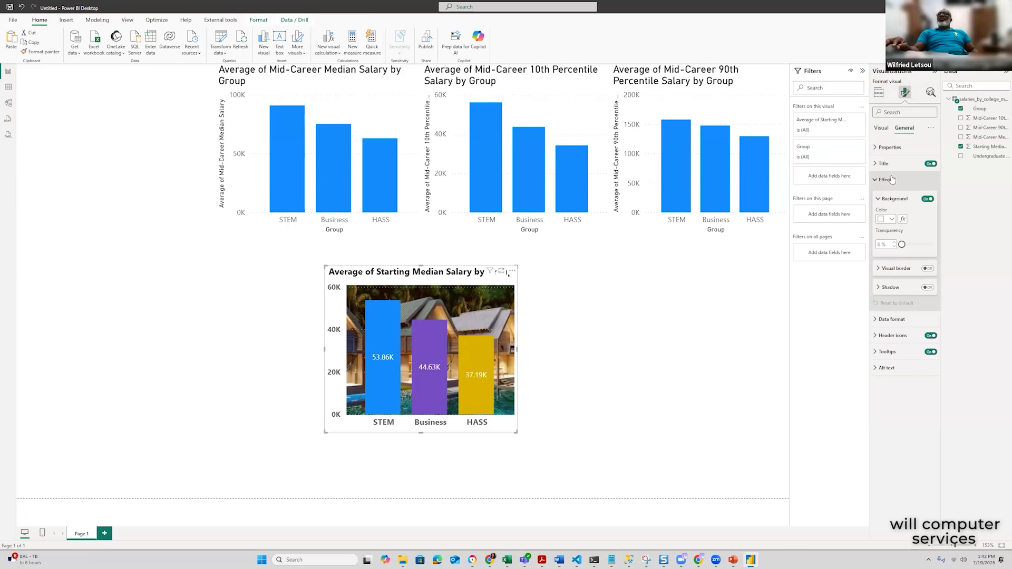
pyautogui.click(890, 180)
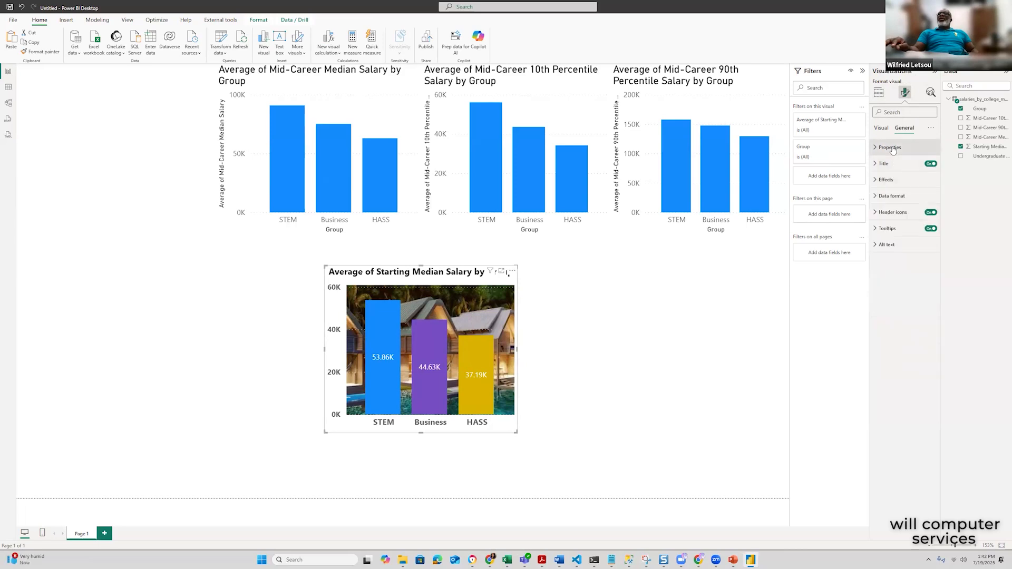
pyautogui.click(892, 148)
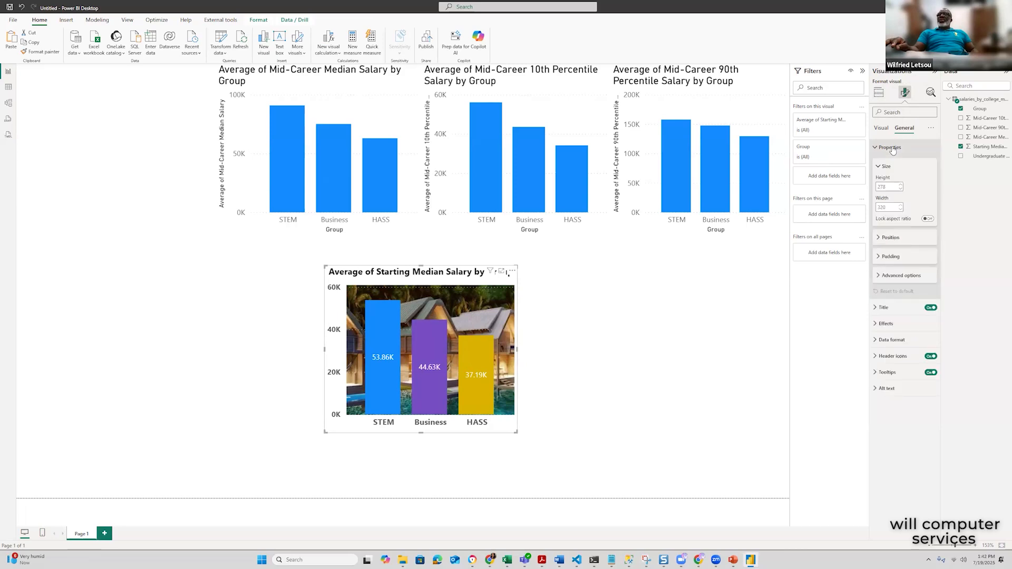
pyautogui.click(887, 147)
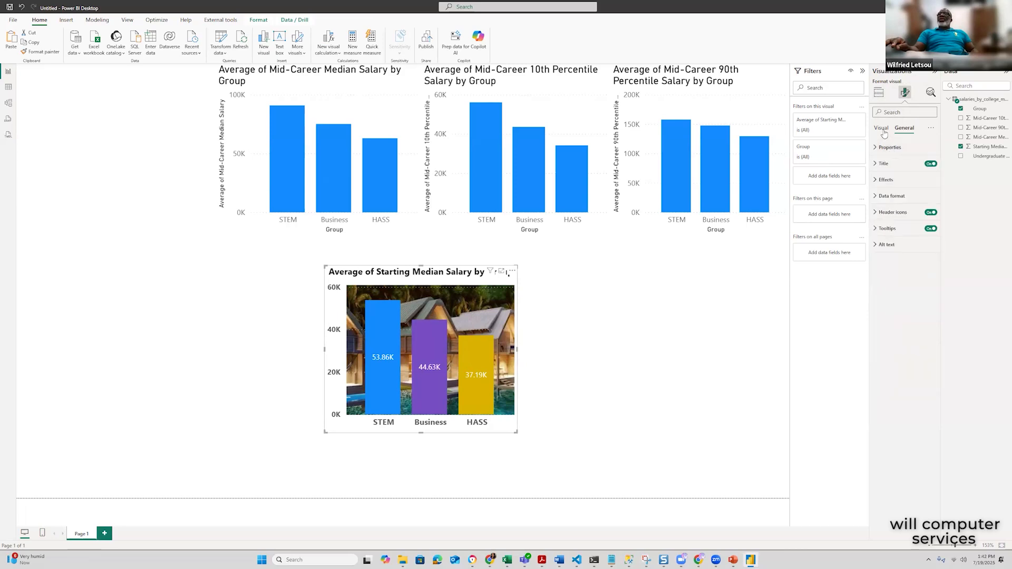
pyautogui.click(908, 195)
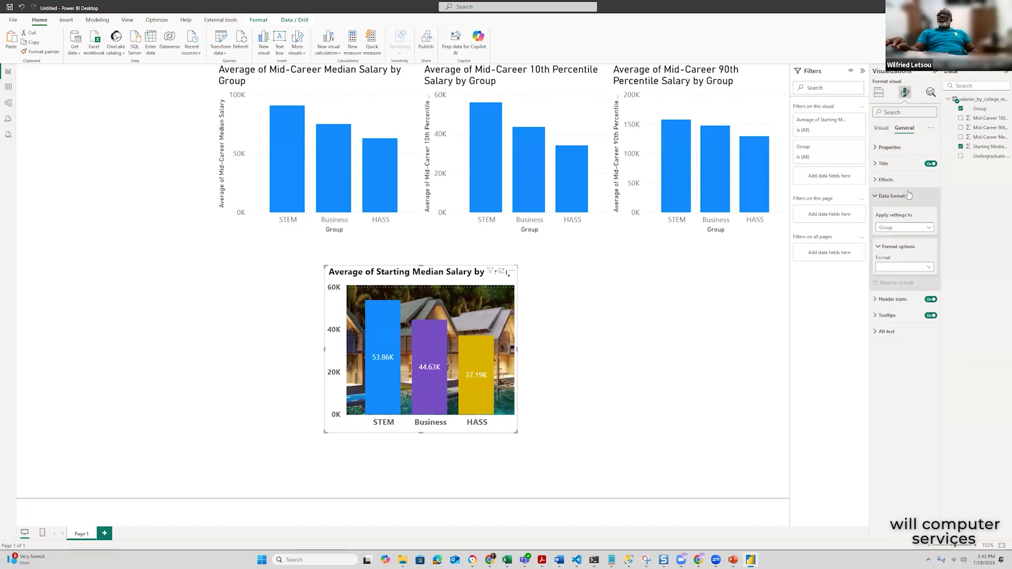
pyautogui.click(907, 195)
pyautogui.click(882, 128)
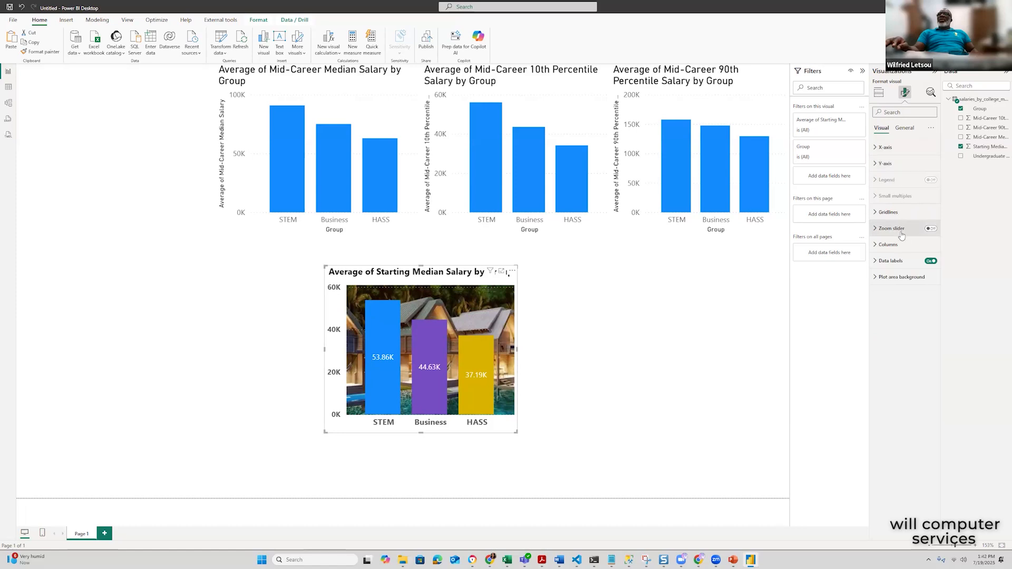
pyautogui.click(886, 146)
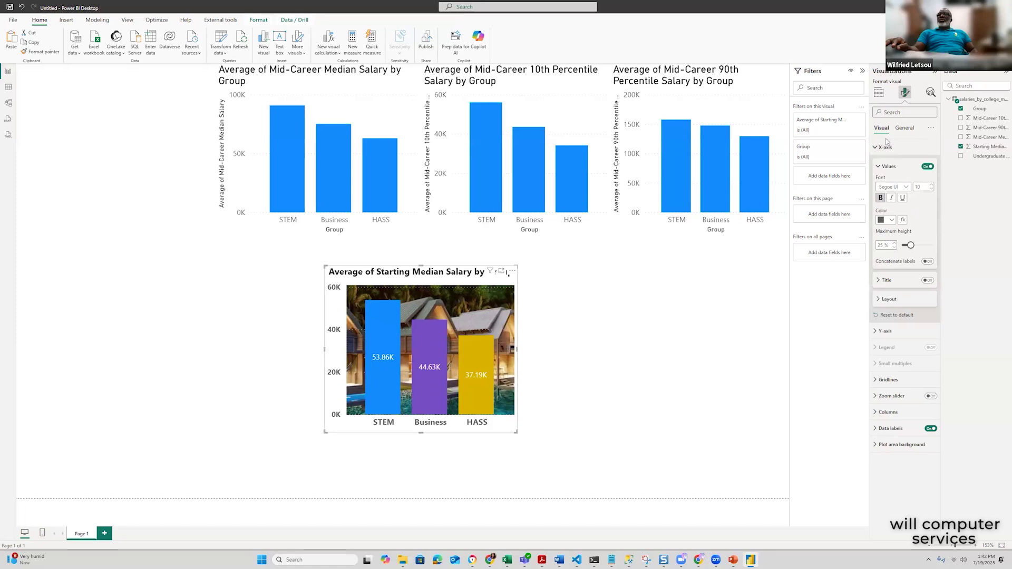
pyautogui.click(889, 148)
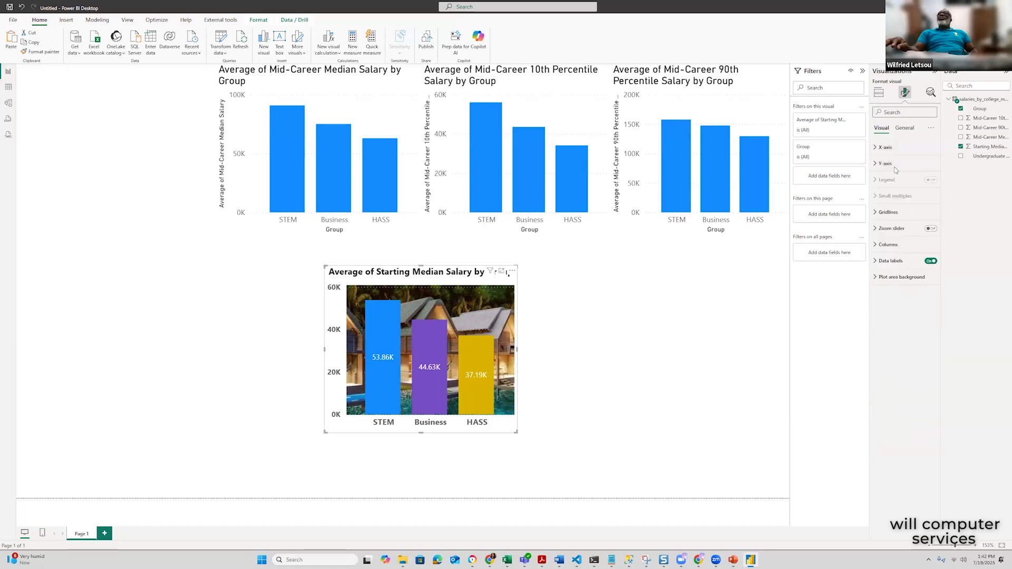
# Widen the HASS column's border to 8 px in the Starting Median Salary chart and deselect the chart
pyautogui.click(896, 247)
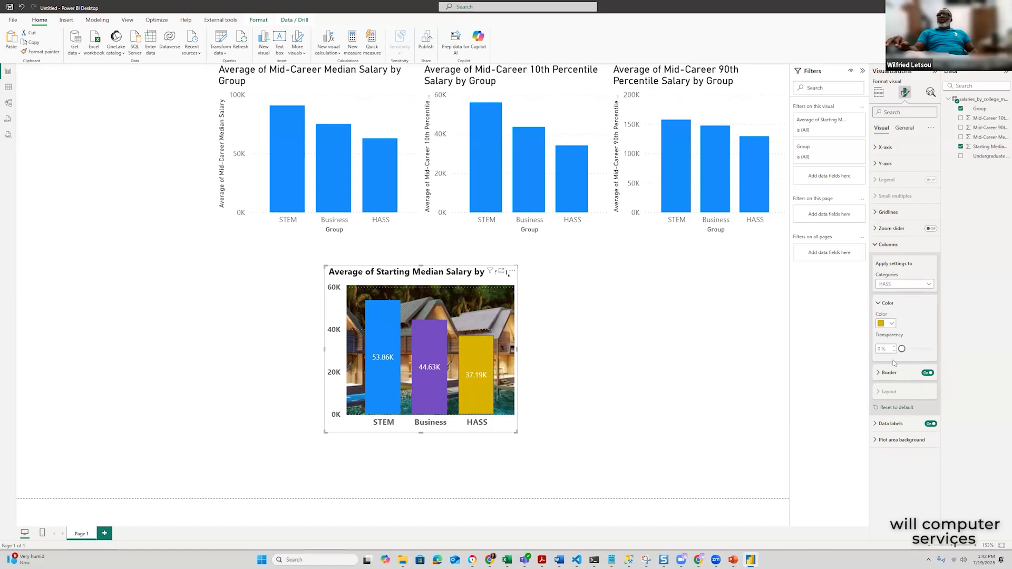
pyautogui.click(891, 324)
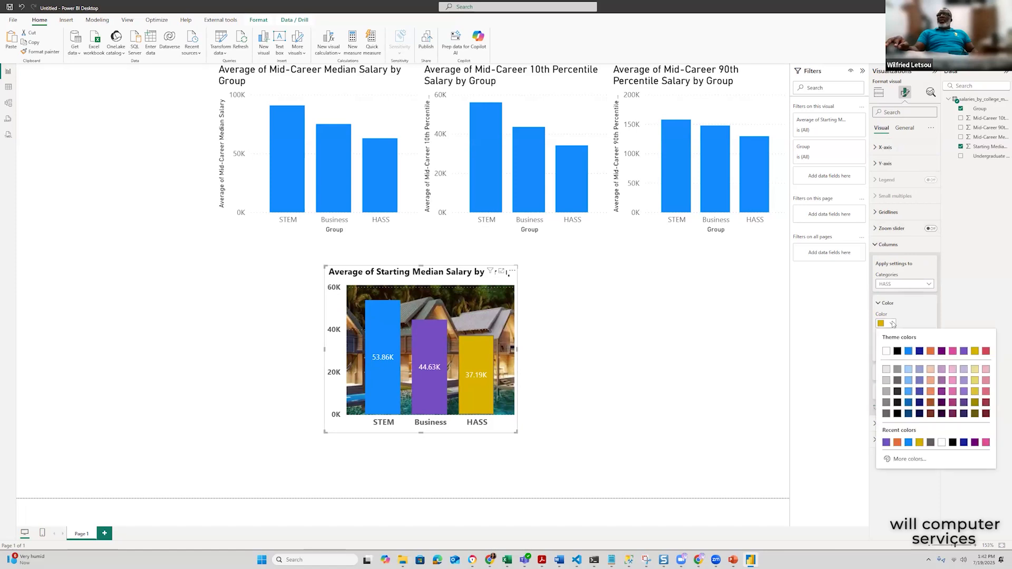
pyautogui.click(921, 312)
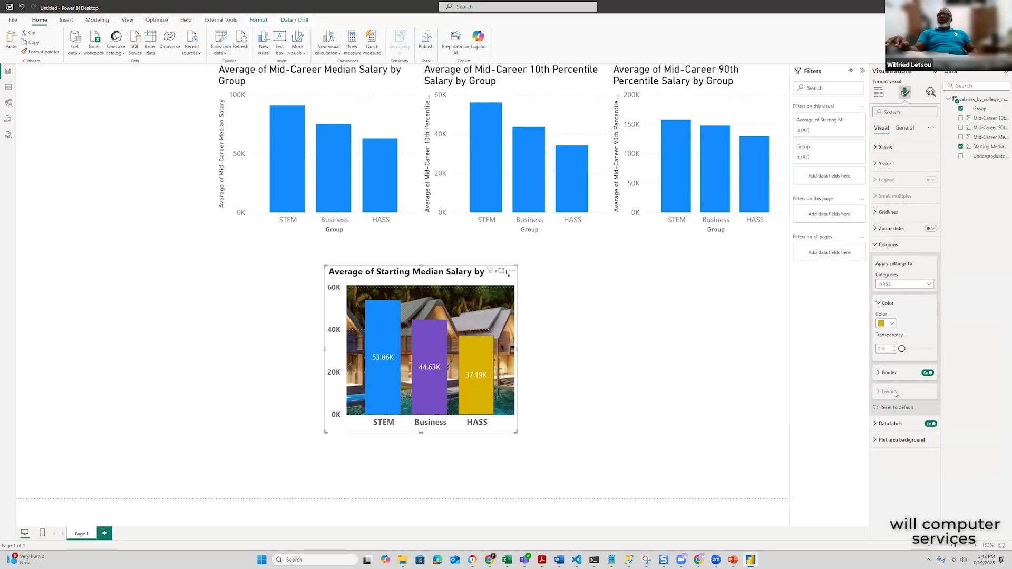
pyautogui.click(878, 373)
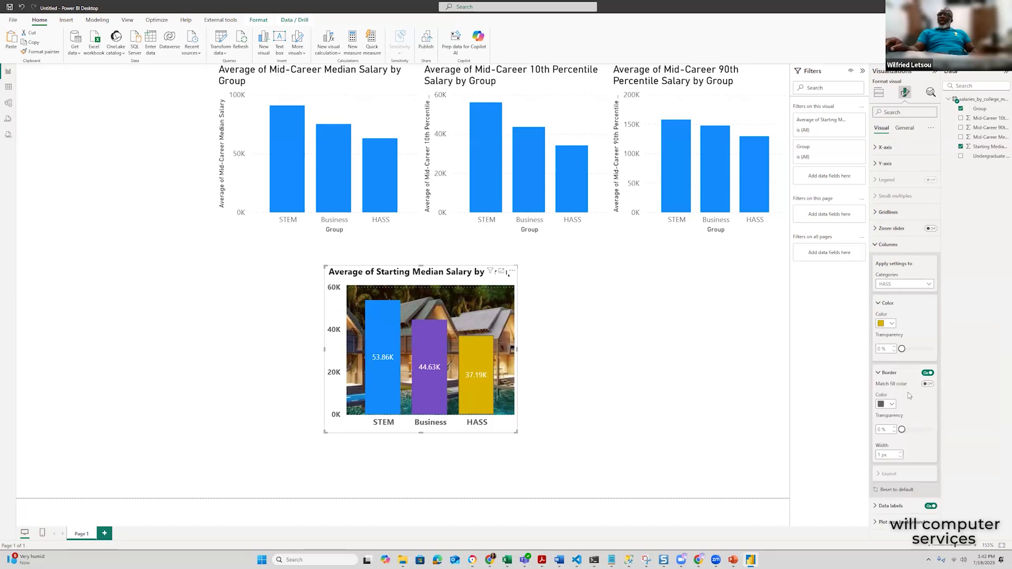
pyautogui.click(900, 456)
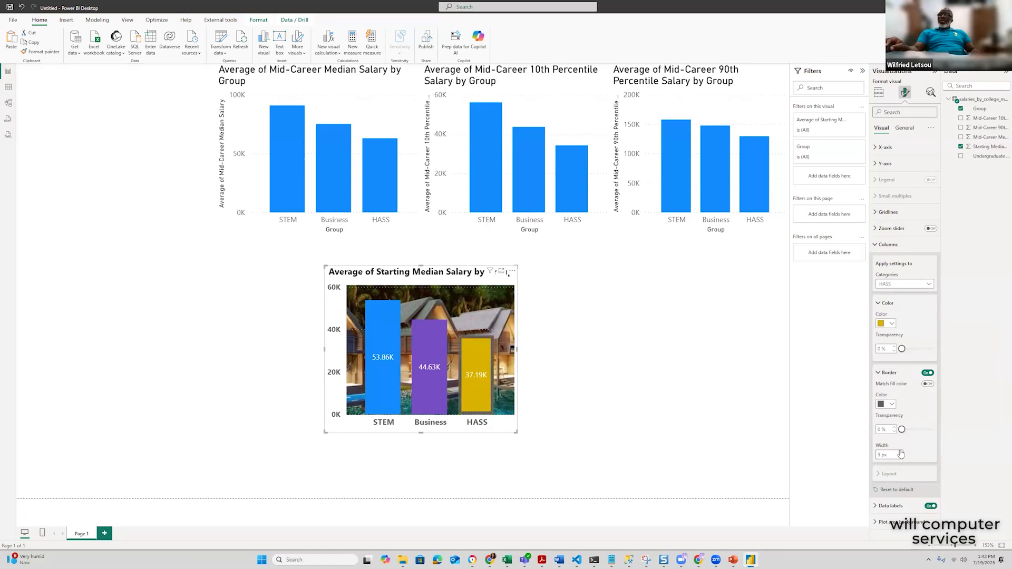
pyautogui.click(900, 454)
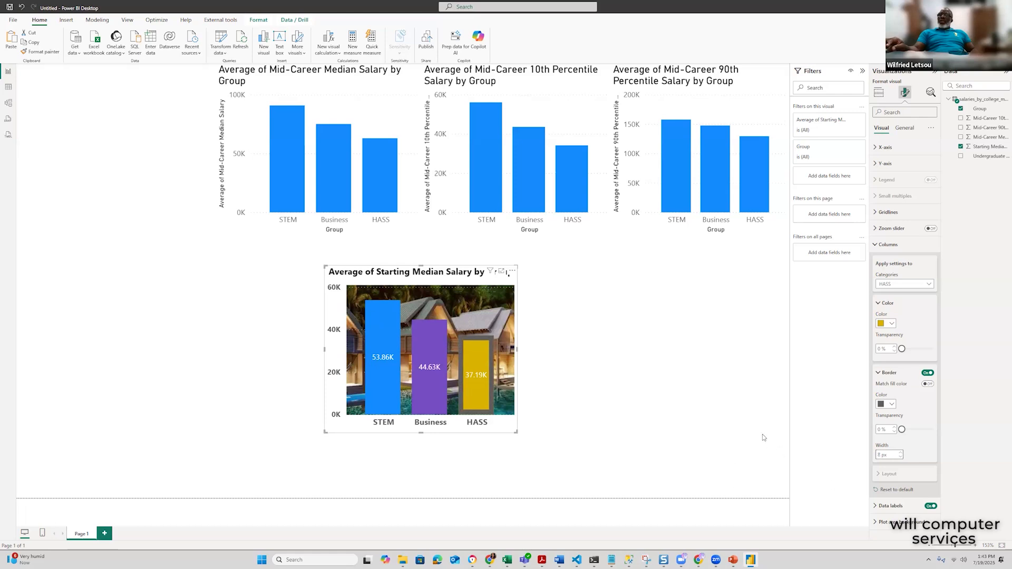
pyautogui.click(679, 411)
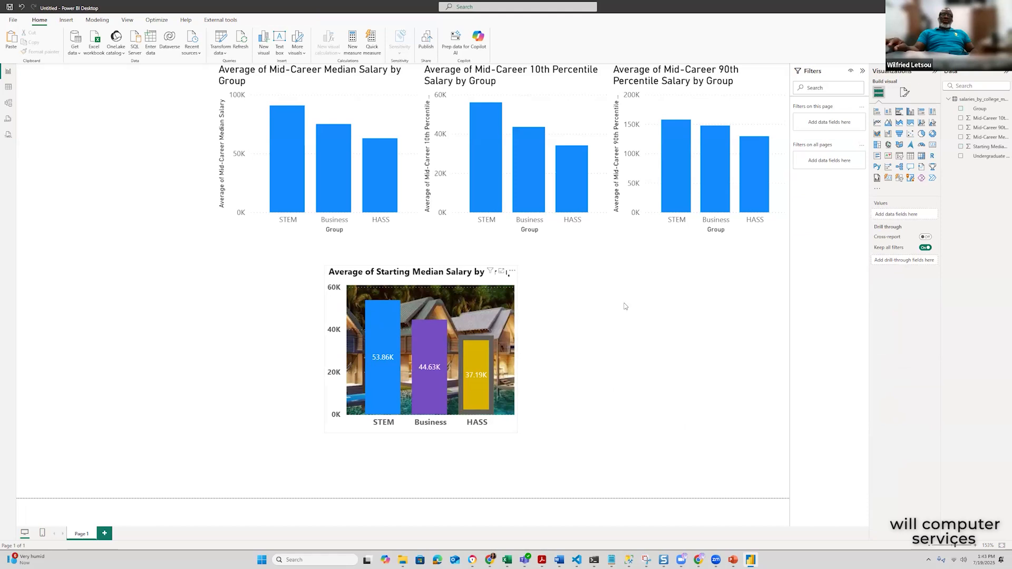
# Turn off the HASS column's border in the Starting Median Salary chart and switch the column settings to all categories
pyautogui.click(505, 315)
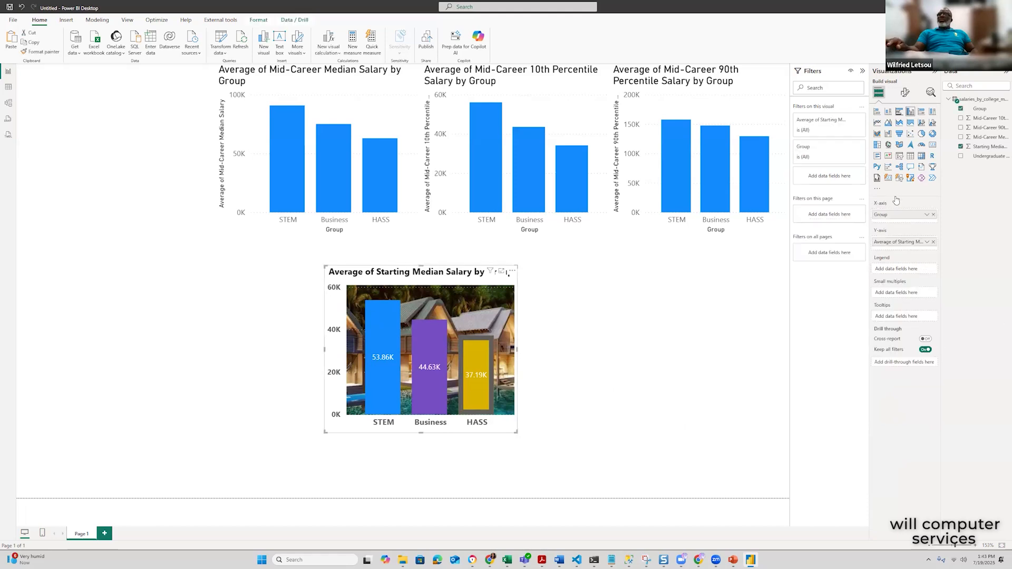
pyautogui.click(906, 94)
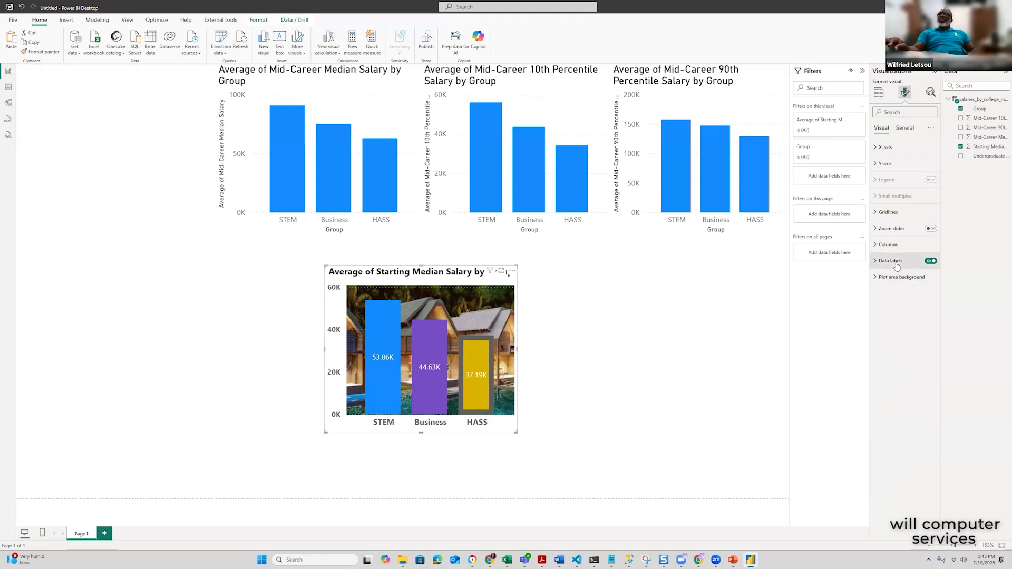
pyautogui.click(894, 248)
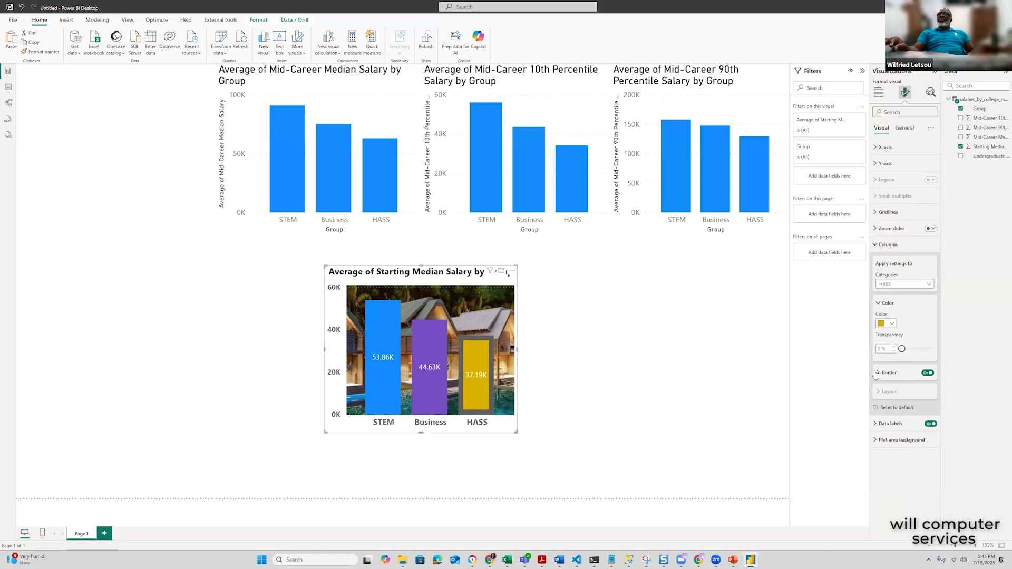
pyautogui.click(927, 373)
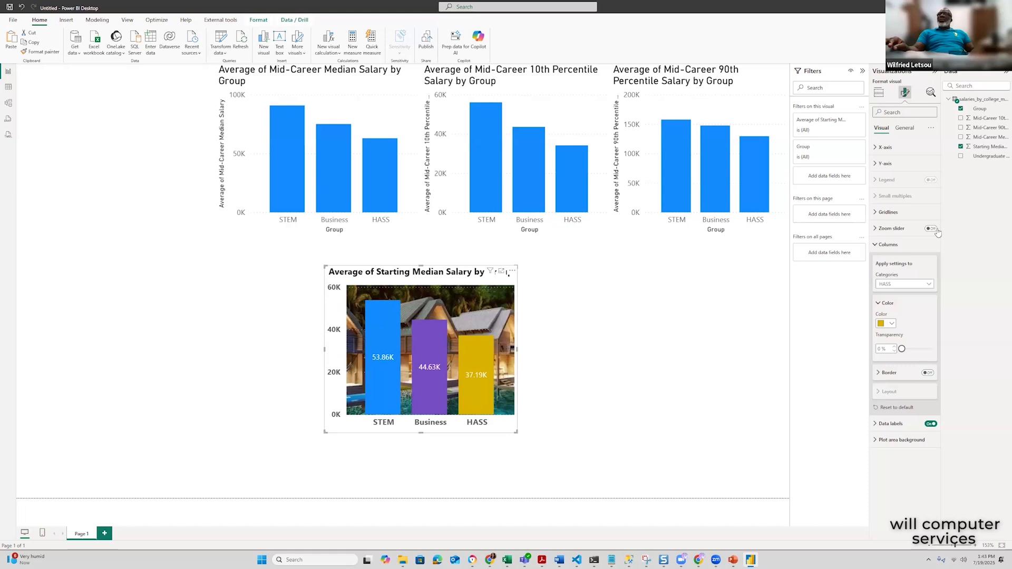
pyautogui.click(926, 285)
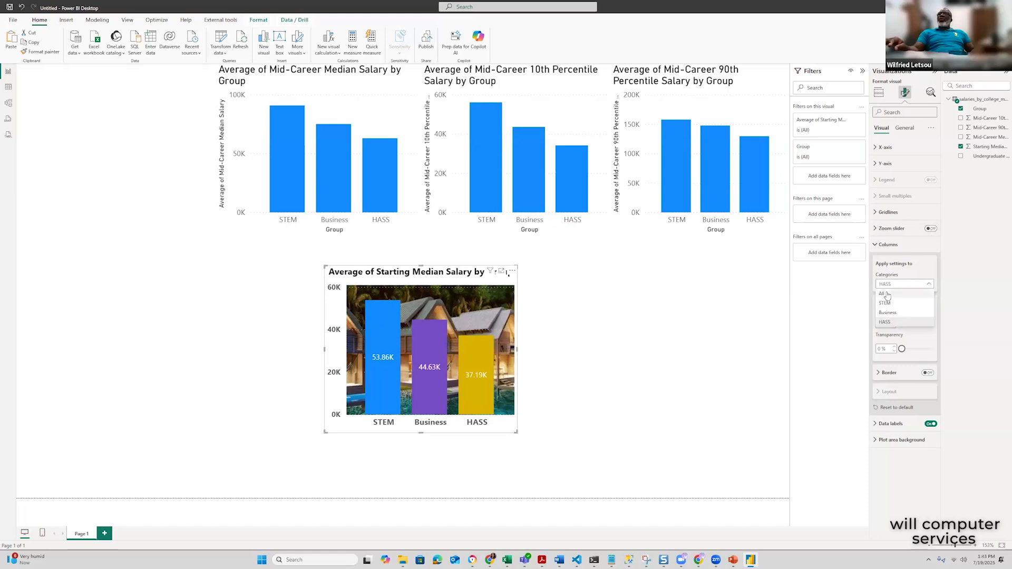
pyautogui.click(907, 294)
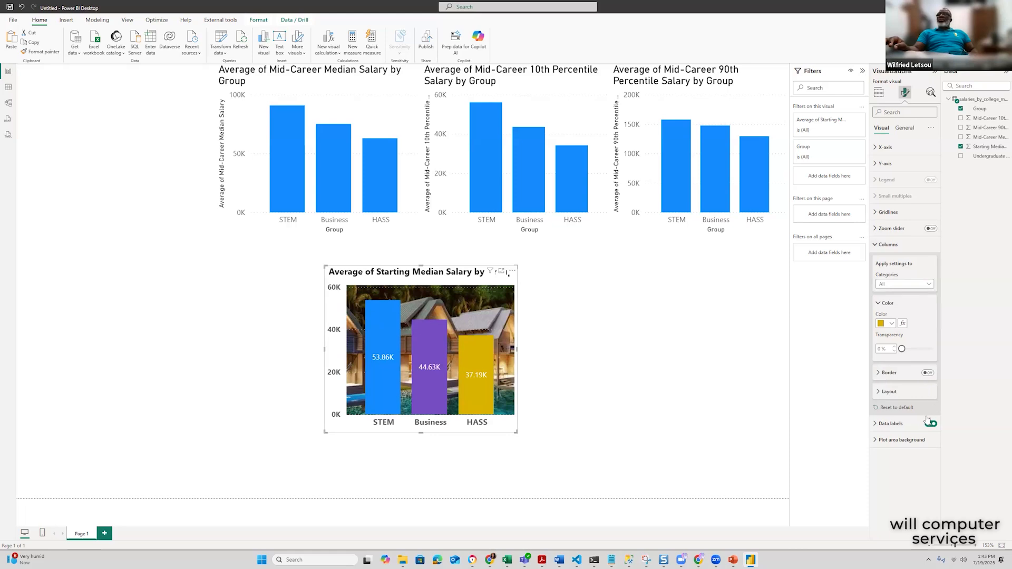
# Examine the Starting Median Salary chart's data label options and its size, title and data format settings
pyautogui.click(889, 426)
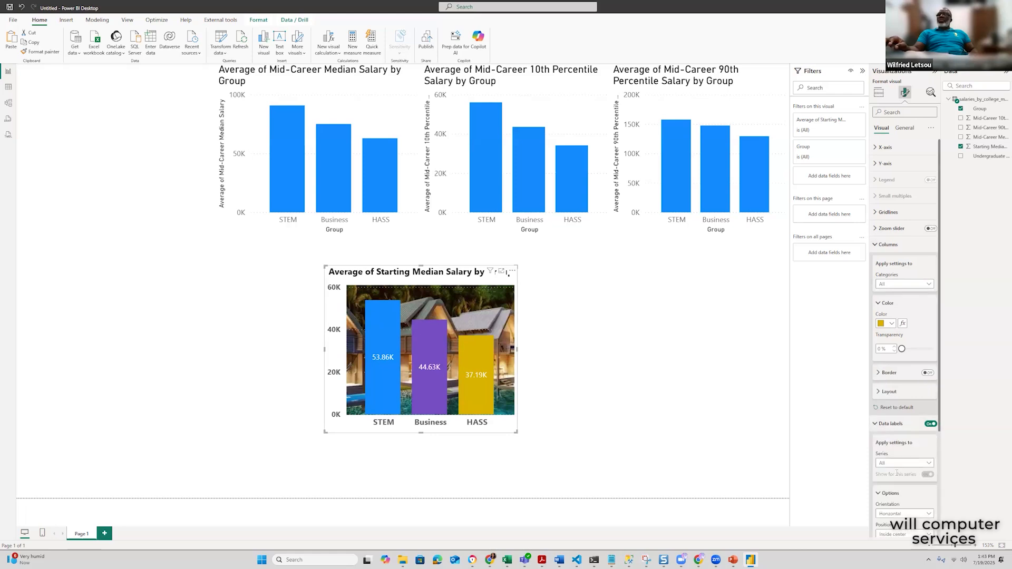
pyautogui.scroll(-2, 911, 485)
pyautogui.scroll(-1, 911, 486)
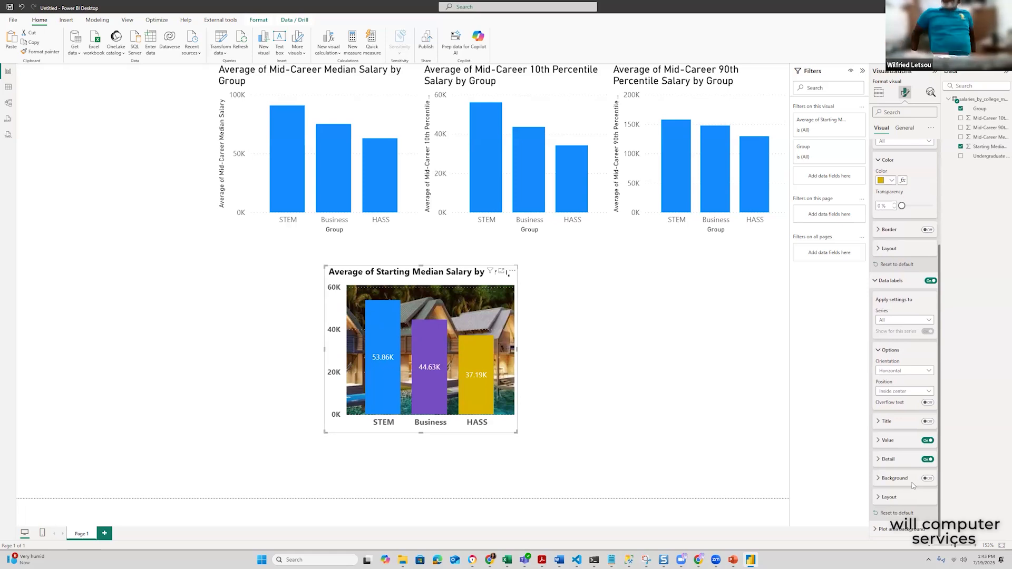
pyautogui.click(910, 130)
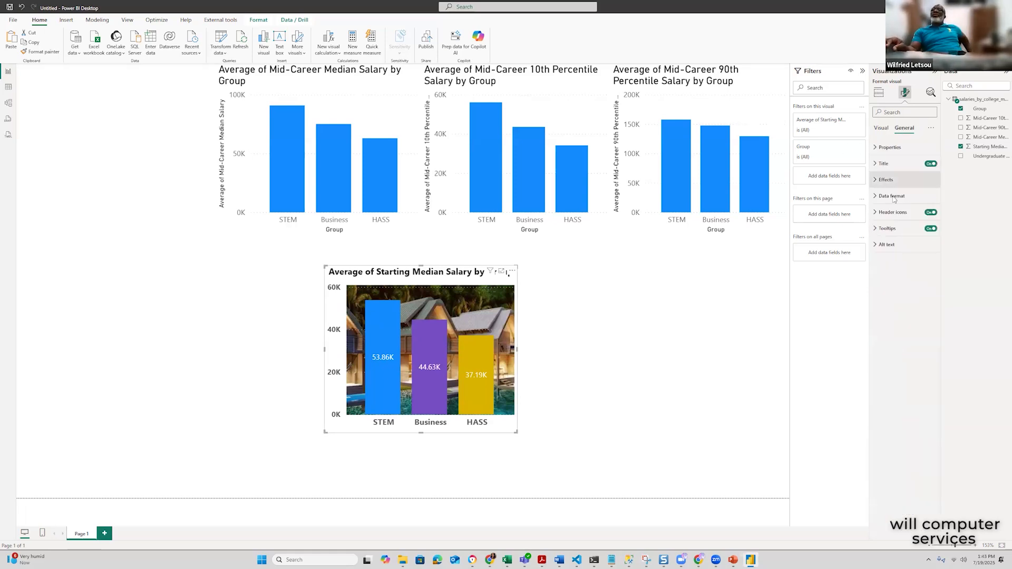
pyautogui.click(883, 147)
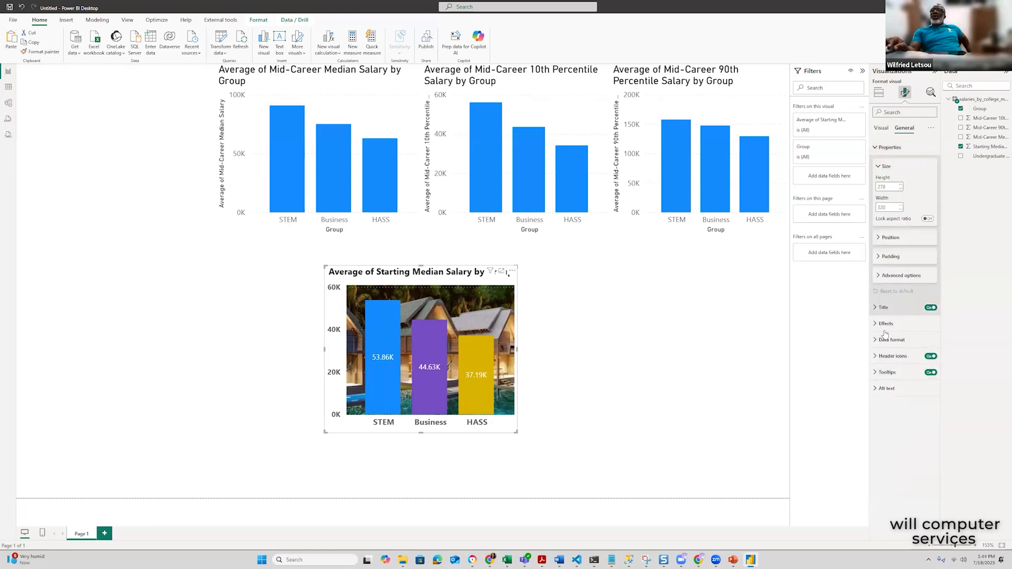
pyautogui.click(882, 308)
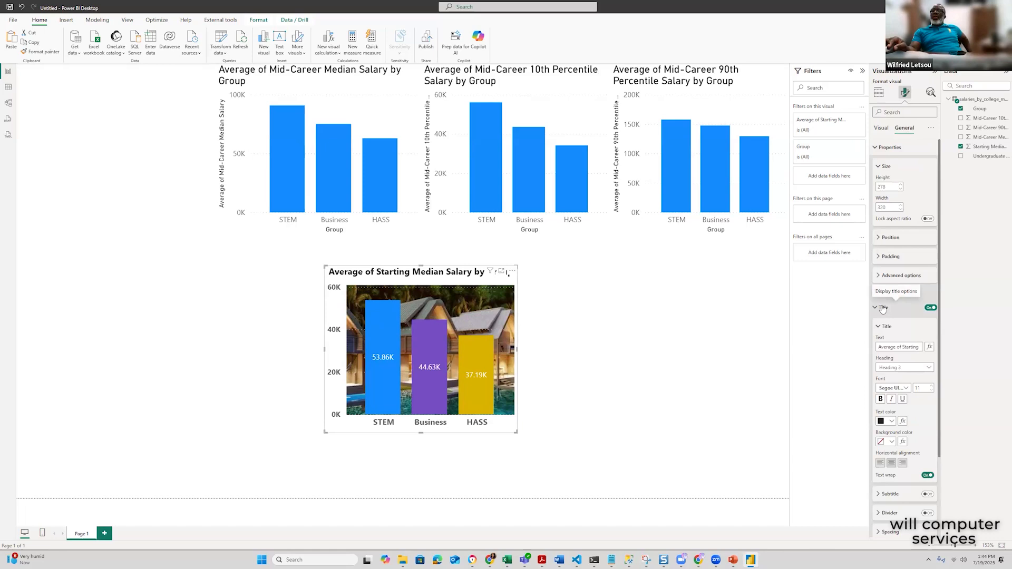
pyautogui.click(882, 309)
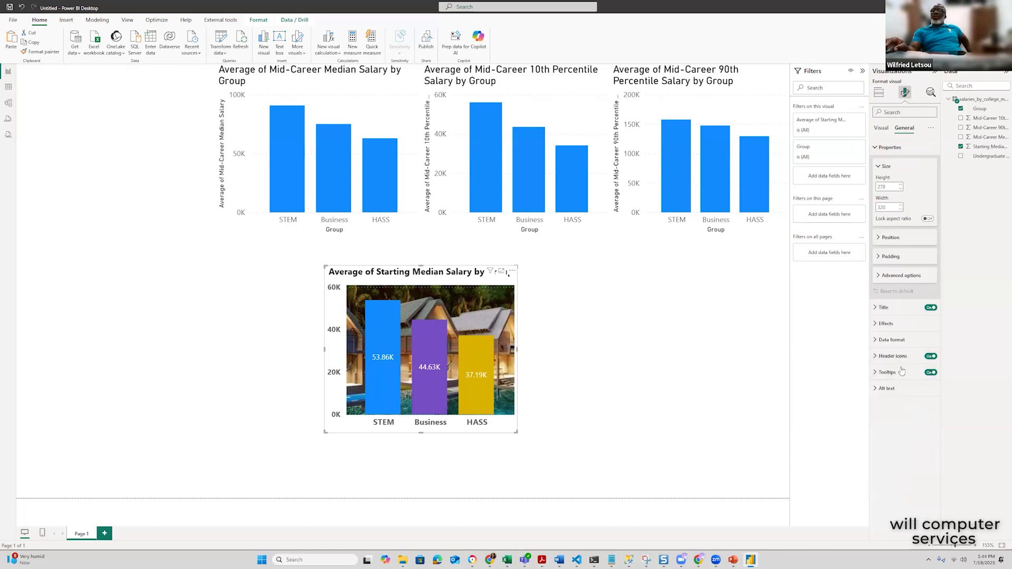
pyautogui.click(891, 342)
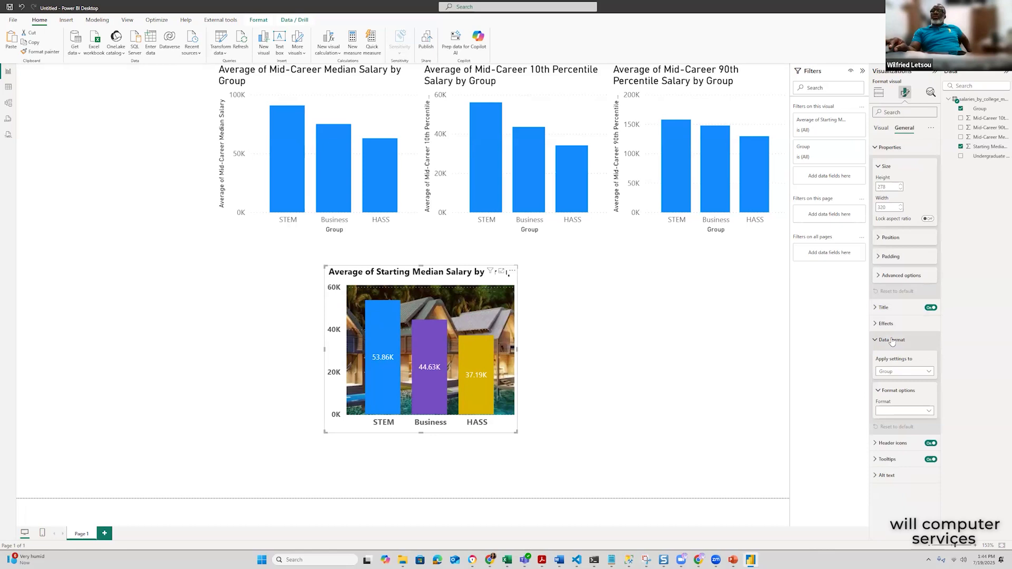
# Review the Starting Median Salary chart's visual and general format settings, including columns, data labels, properties, title and data format
pyautogui.click(878, 129)
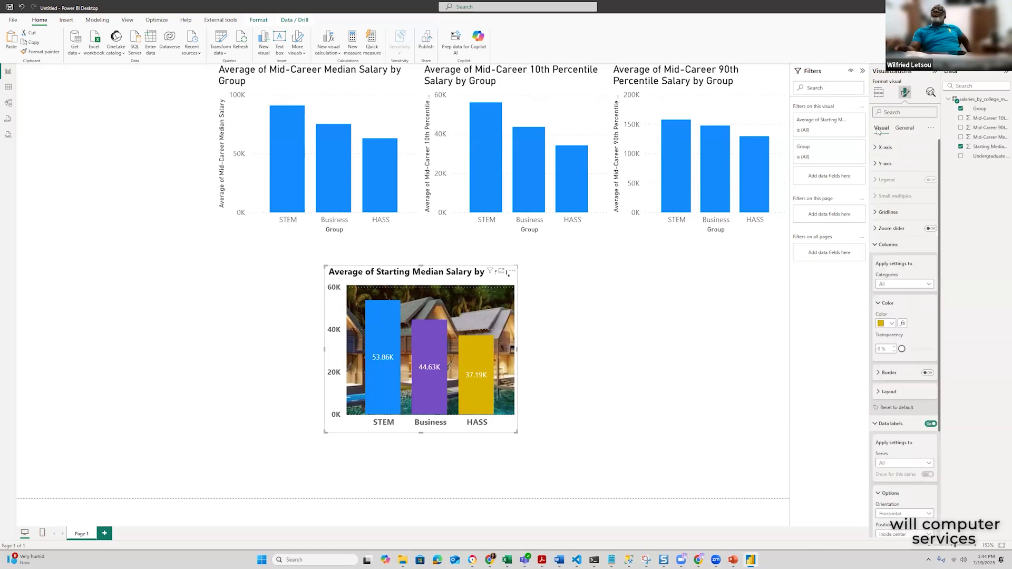
pyautogui.click(883, 245)
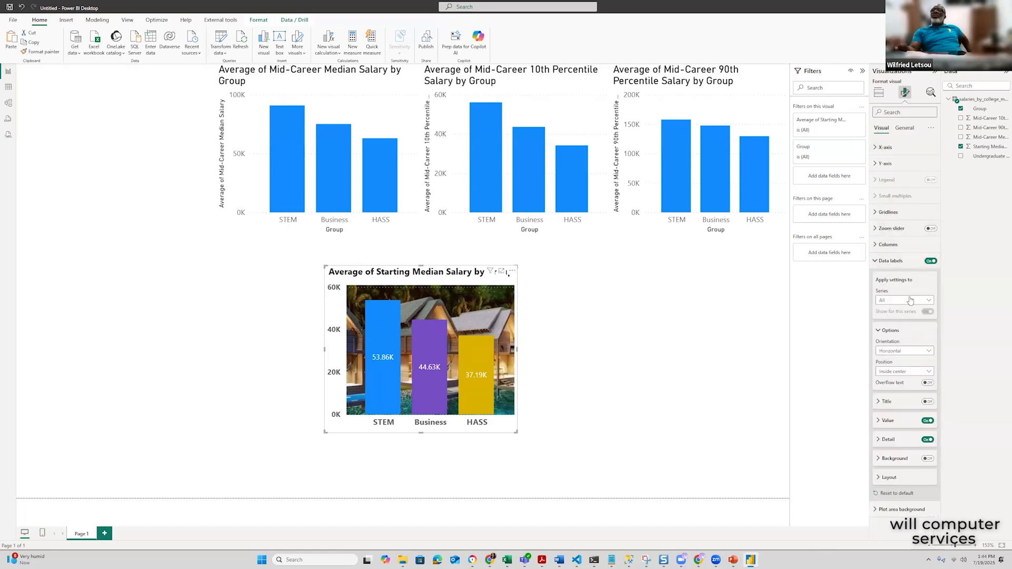
pyautogui.click(883, 260)
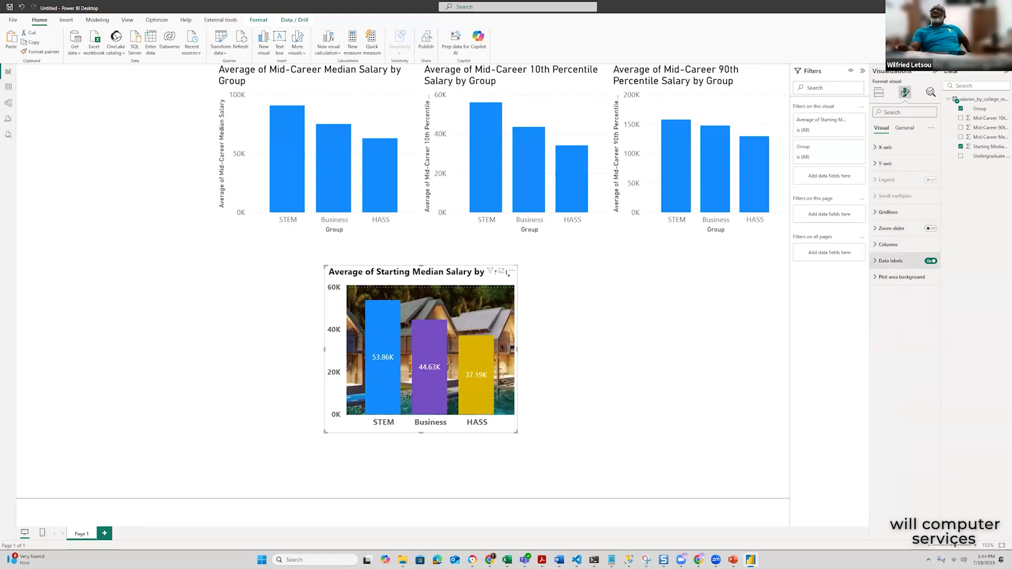
pyautogui.click(905, 128)
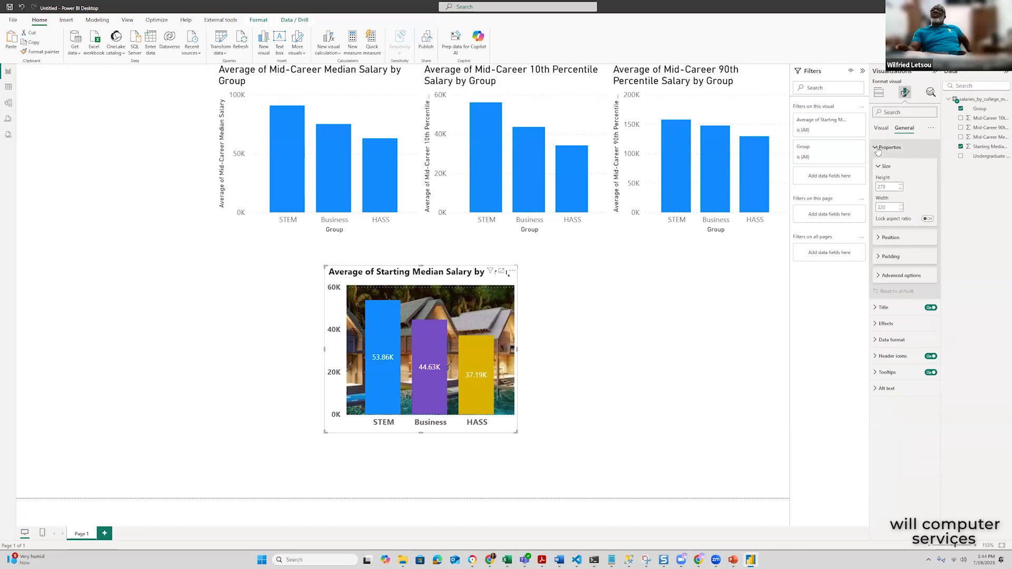
pyautogui.click(877, 150)
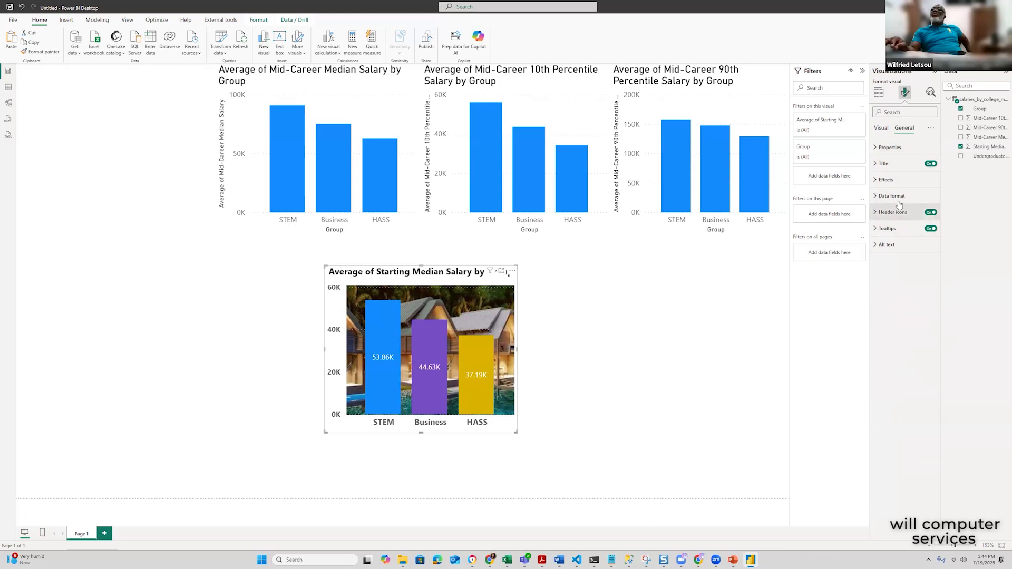
pyautogui.click(889, 165)
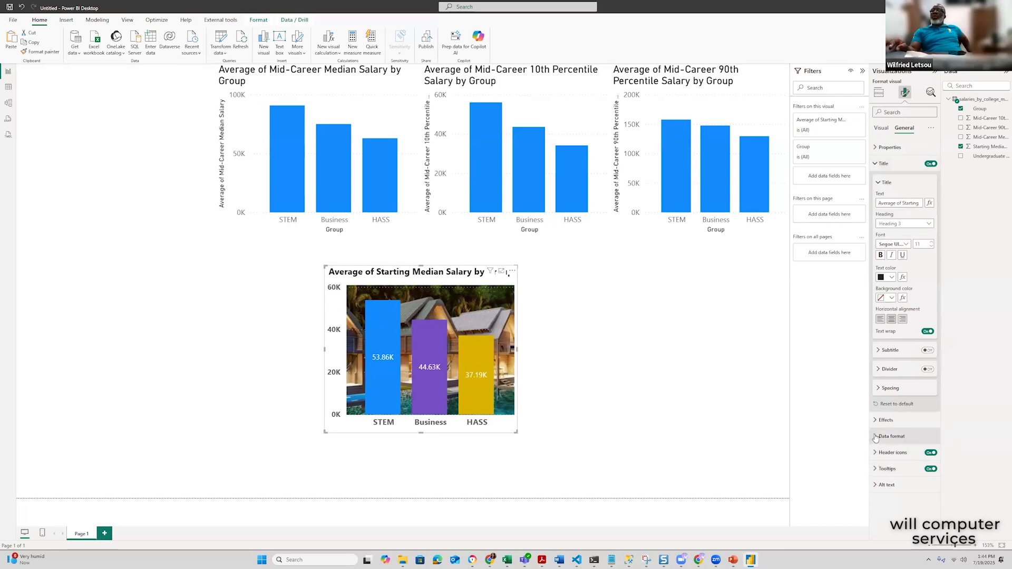
pyautogui.click(881, 438)
pyautogui.scroll(-1, 909, 440)
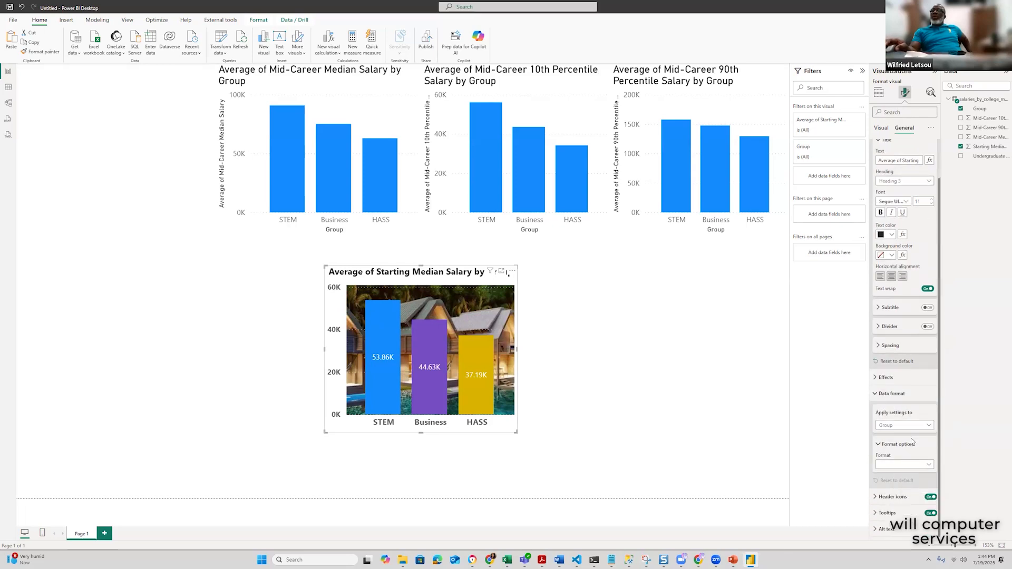
pyautogui.scroll(1, 905, 438)
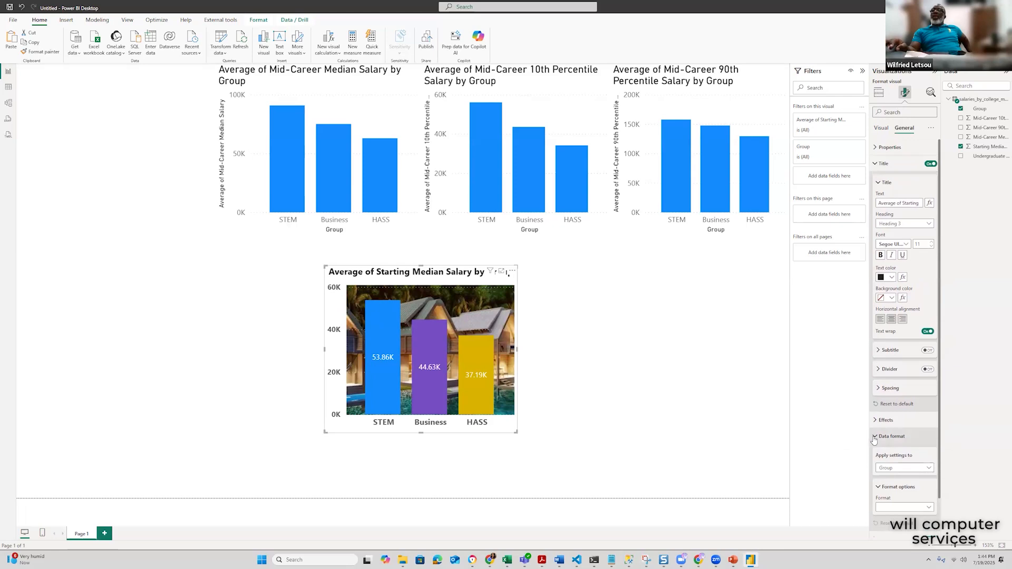
pyautogui.click(874, 438)
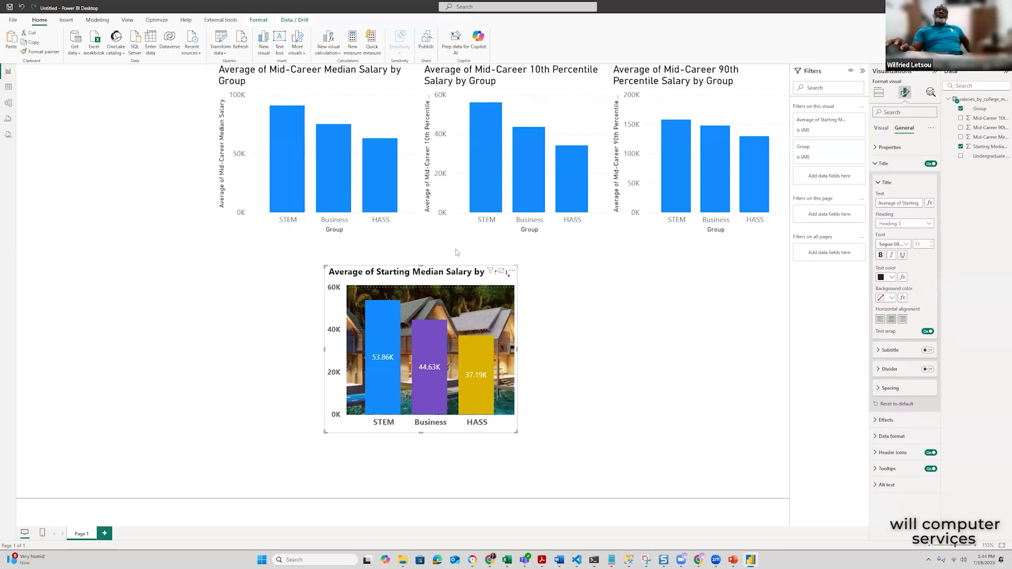
# Move the formatted Starting Median Salary chart to the left side of the page, below the row of mid-career charts
pyautogui.click(431, 262)
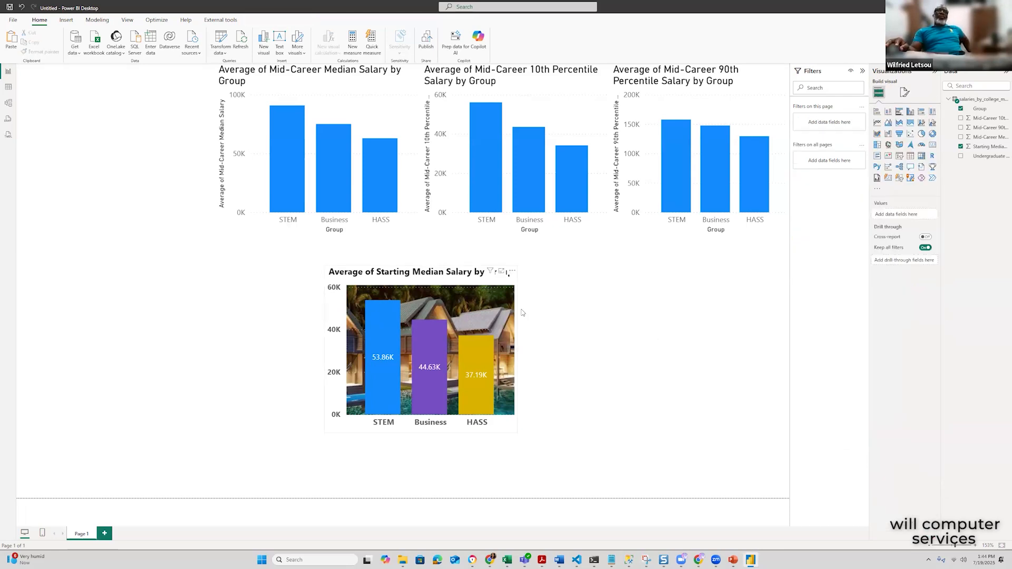
pyautogui.click(409, 269)
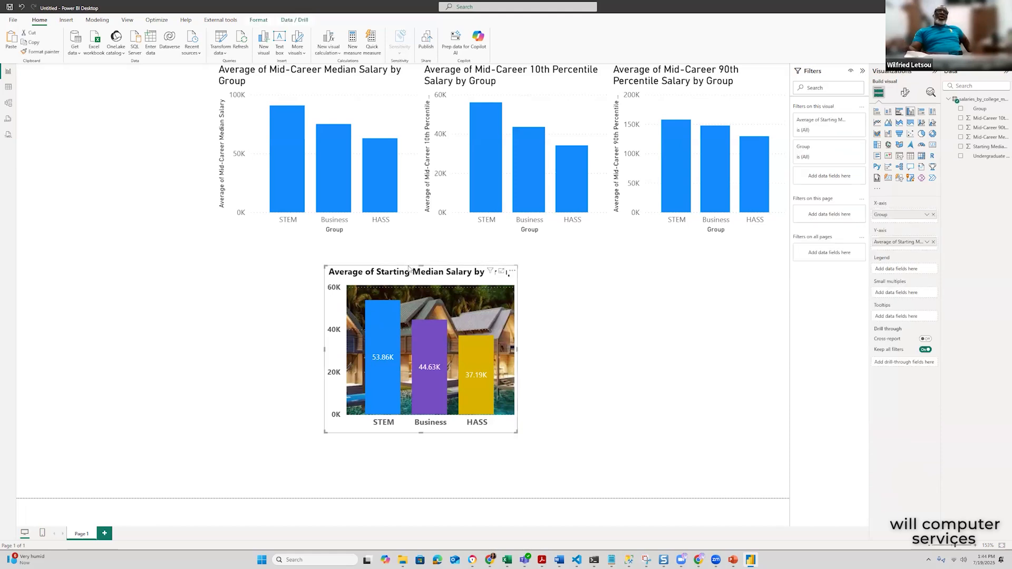
pyautogui.moveTo(400, 271); pyautogui.dragTo(148, 253)
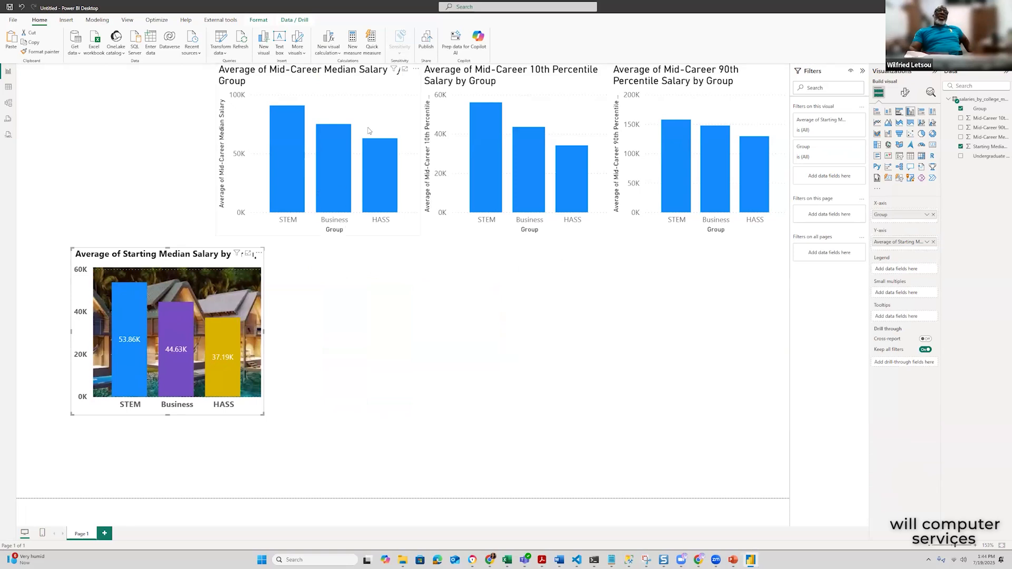
# Delete the three unformatted mid-career charts for median, 10th percentile and 90th percentile salary from the page
pyautogui.click(364, 93)
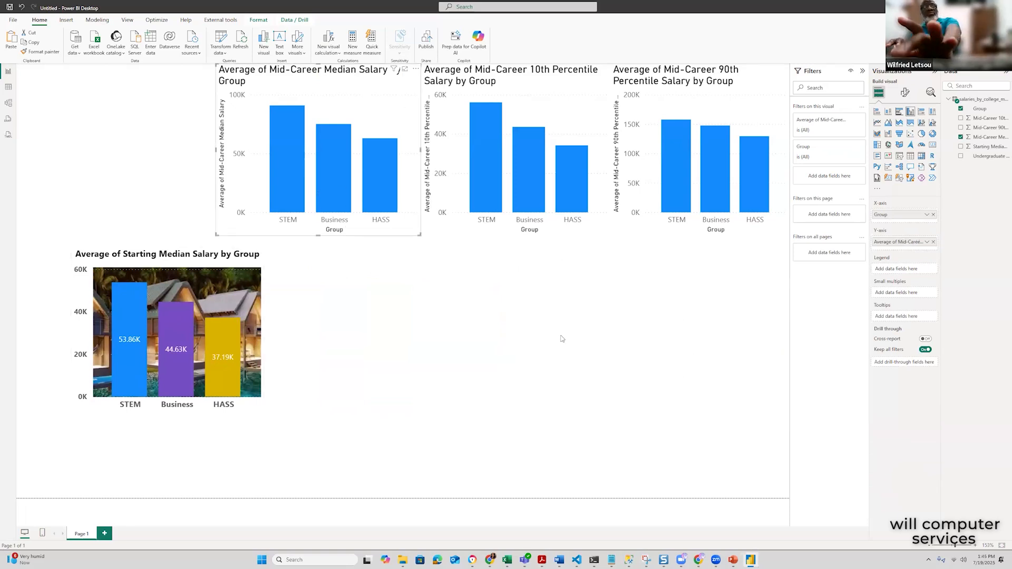
pyautogui.press('Delete')
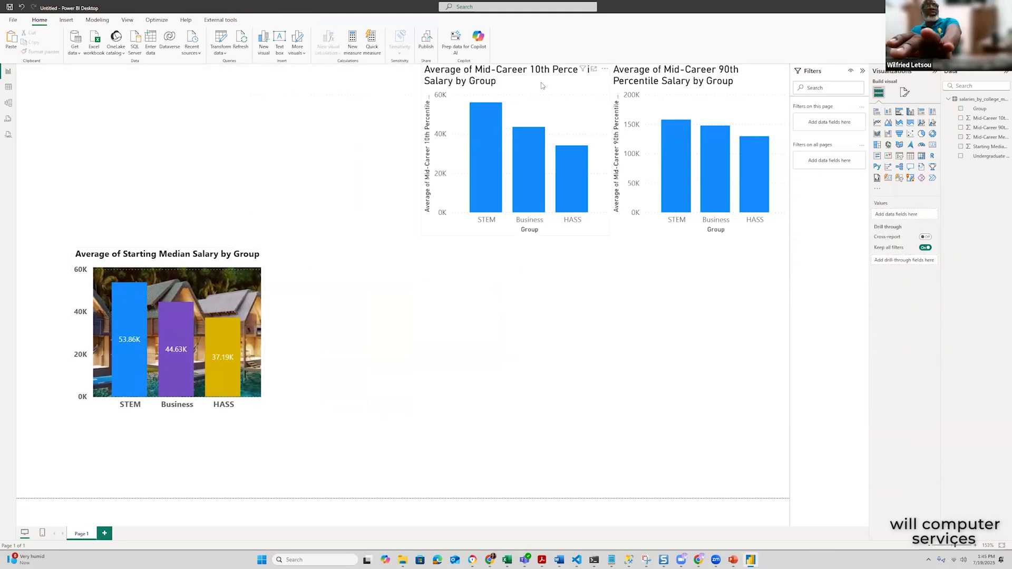
pyautogui.press('Delete')
pyautogui.click(759, 80)
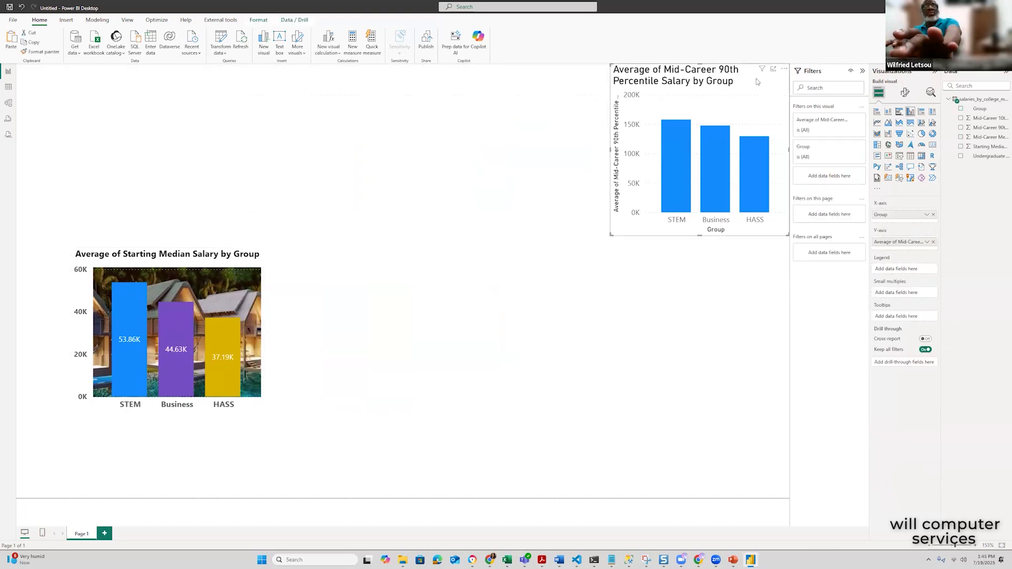
pyautogui.press('Delete')
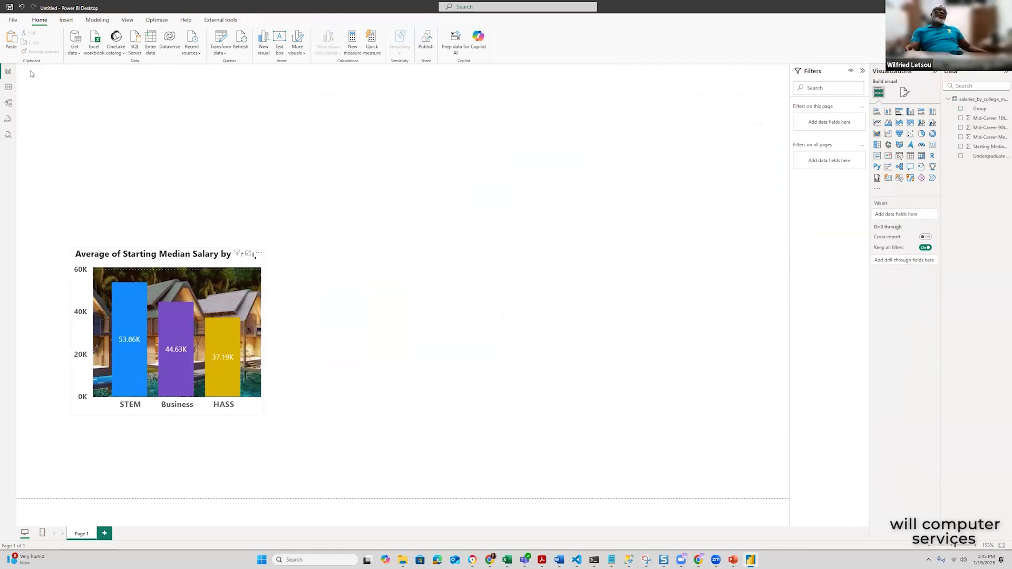
# Move the Starting Median Salary chart to the page's upper-left corner and place a copy directly to its right
pyautogui.moveTo(30, 74); pyautogui.dragTo(33, 68)
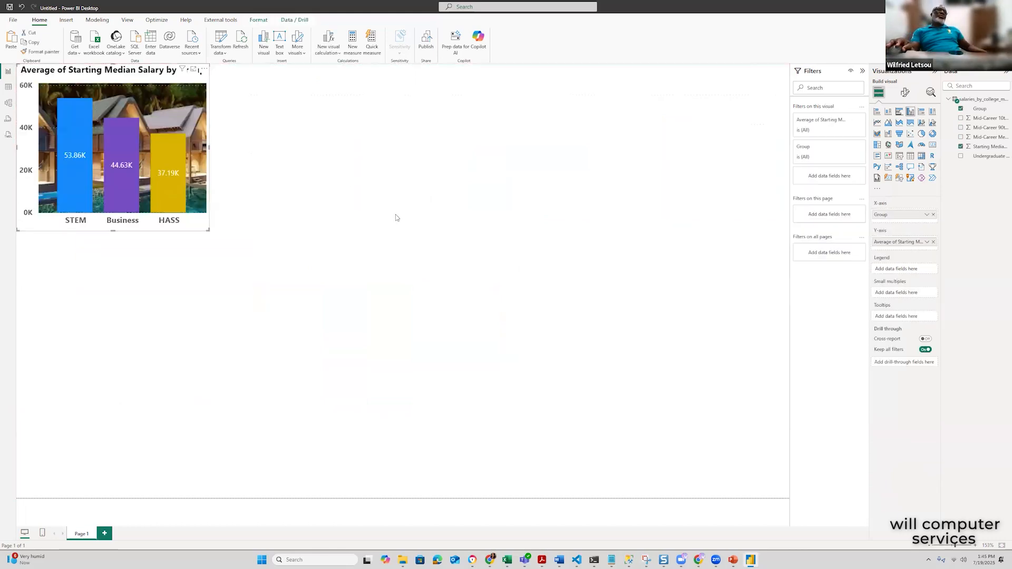
pyautogui.click(581, 416)
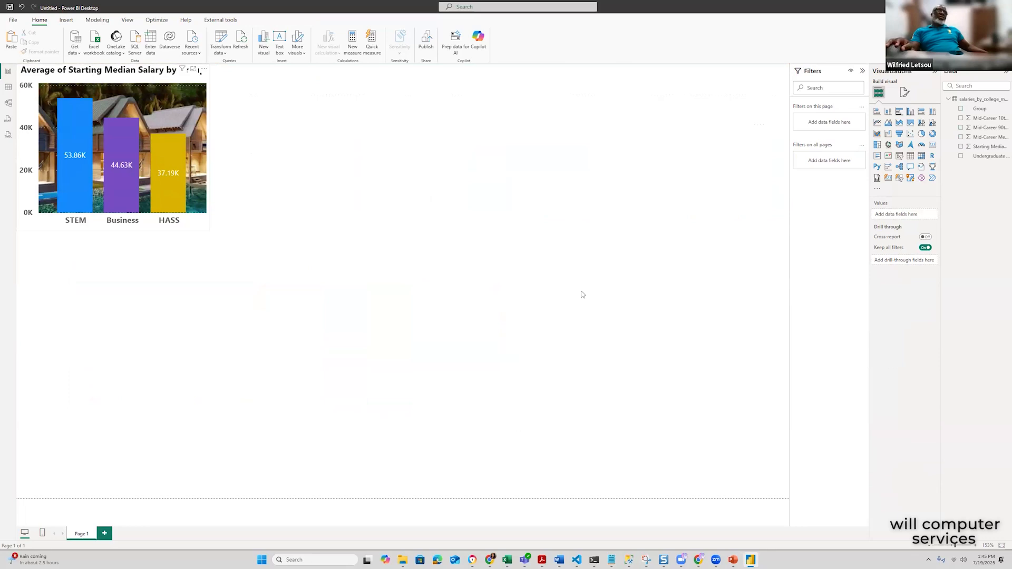
pyautogui.click(36, 44)
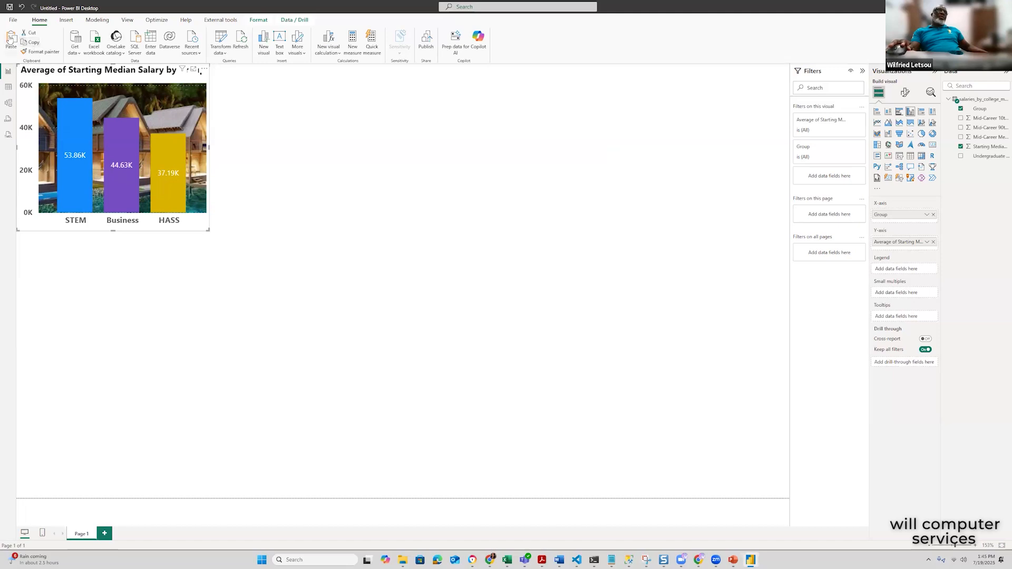
pyautogui.hotkey('ctrl', 'v')
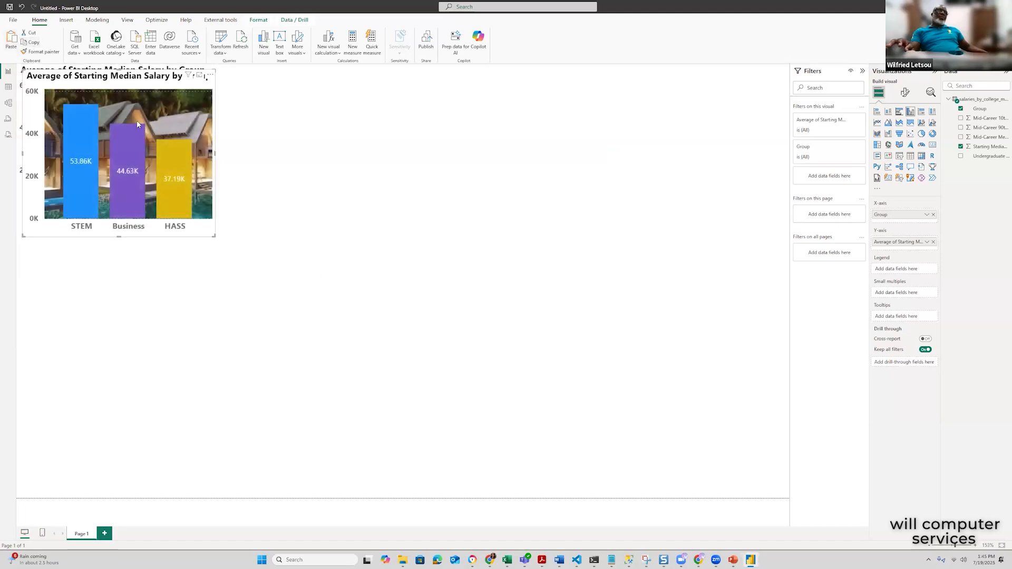
pyautogui.moveTo(120, 84); pyautogui.dragTo(308, 72)
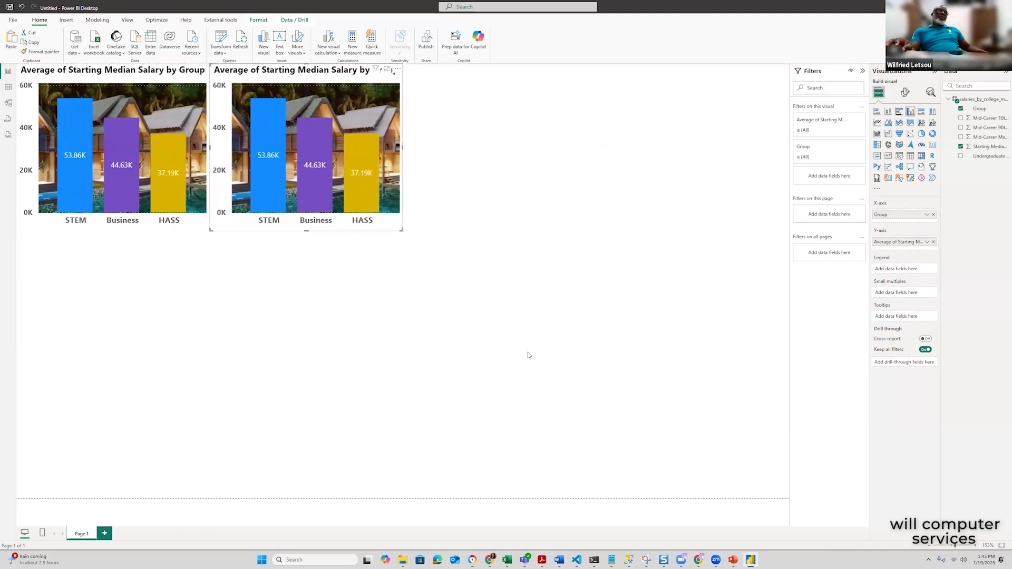
# Paste two more copies of the Starting Median Salary chart, lining them up to complete a row of four across the page
pyautogui.click(11, 38)
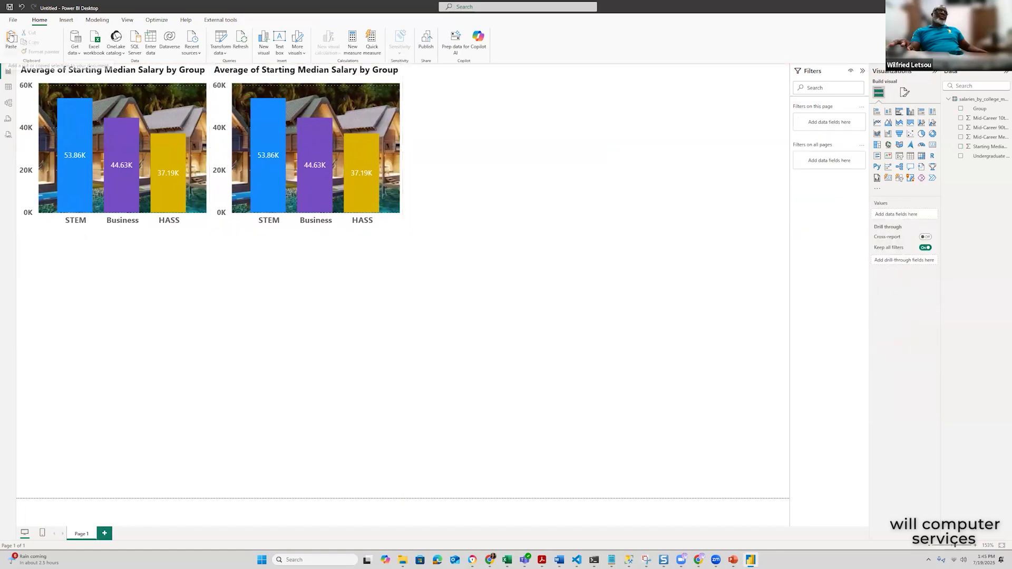
pyautogui.click(11, 38)
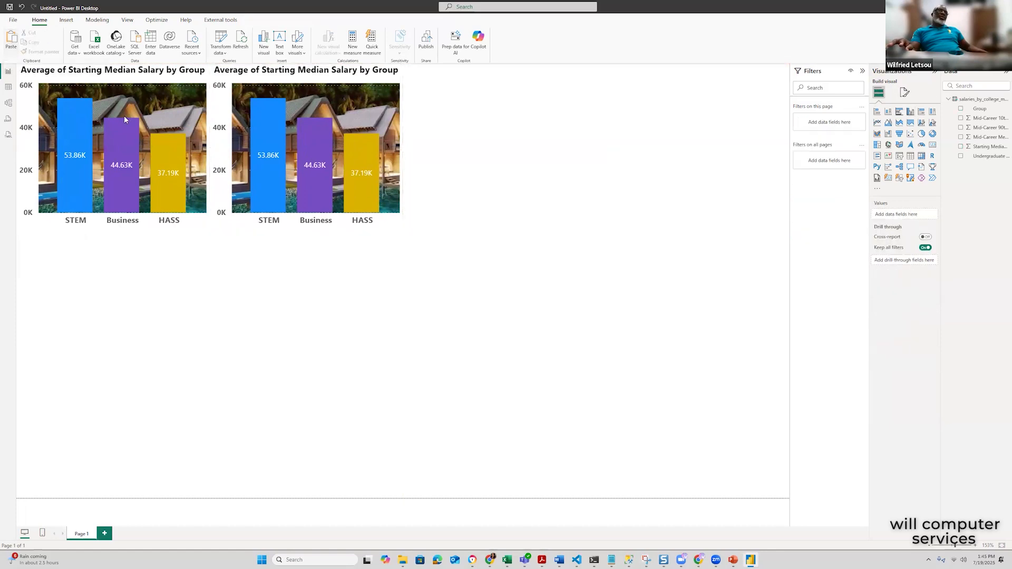
pyautogui.moveTo(119, 88); pyautogui.dragTo(501, 86)
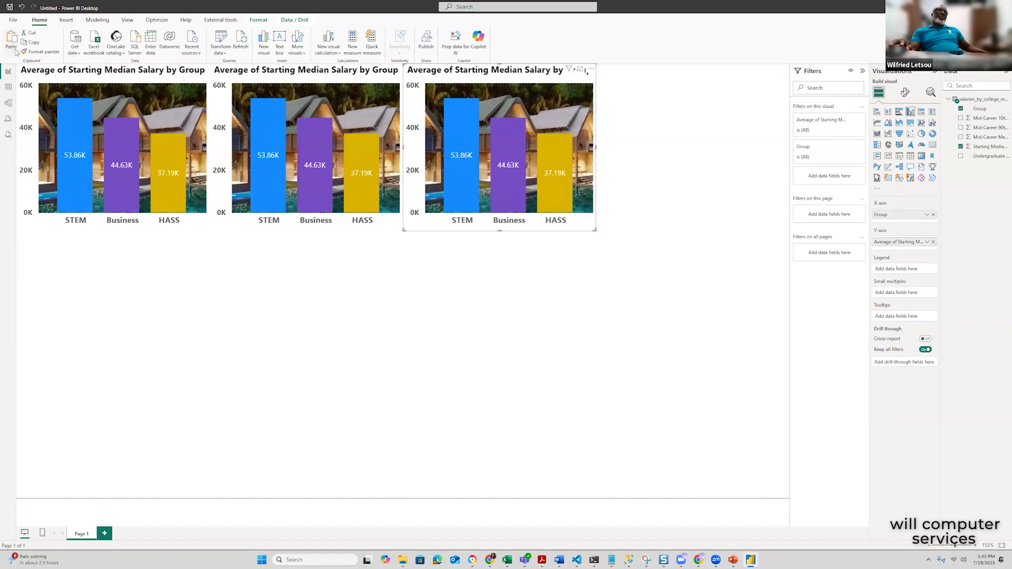
pyautogui.hotkey('ctrl', 'v')
pyautogui.moveTo(102, 86); pyautogui.dragTo(691, 77)
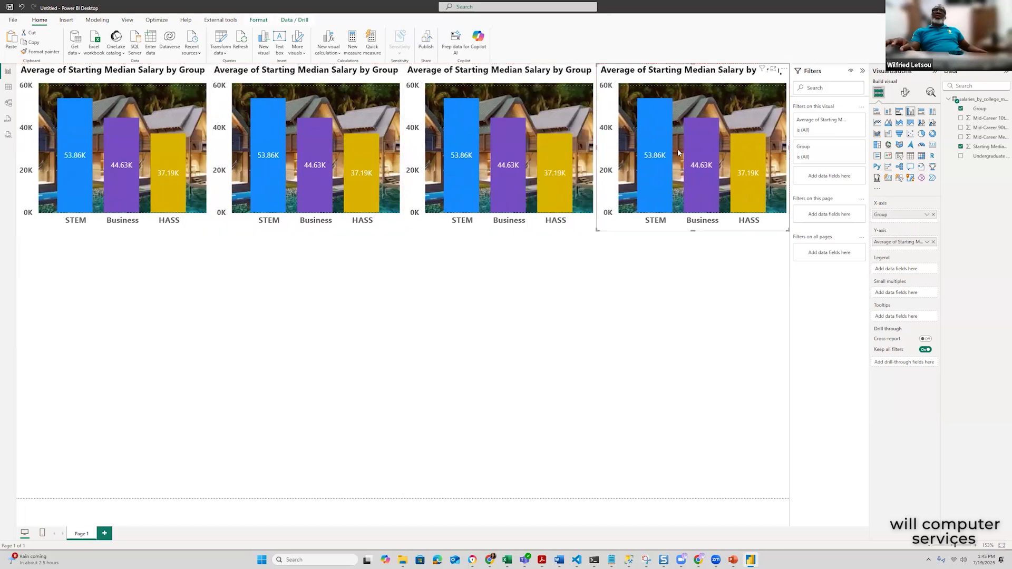
pyautogui.click(571, 352)
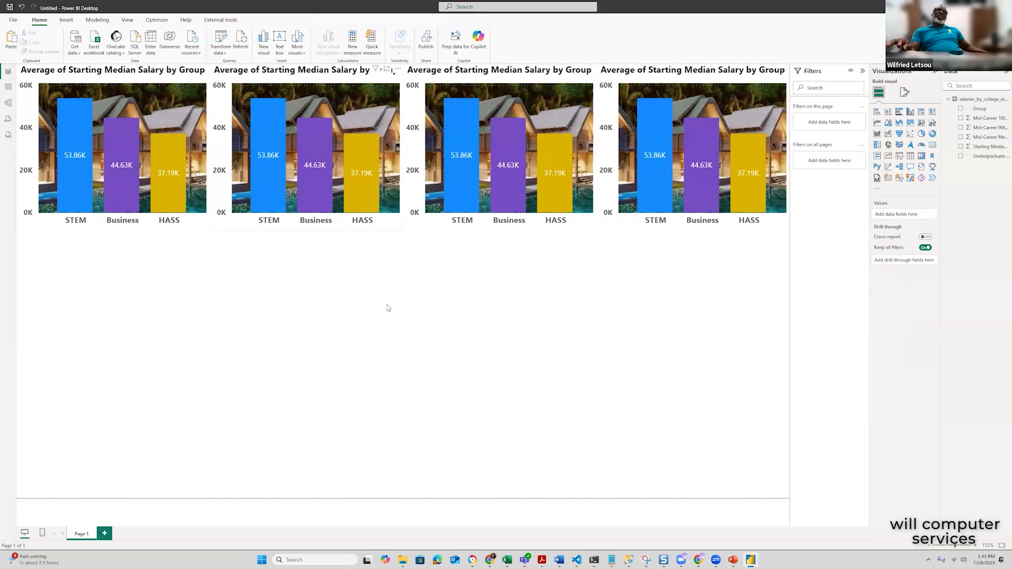
# Replace the Y-axis field of the second chart with Mid-Career Median Salary
pyautogui.click(221, 77)
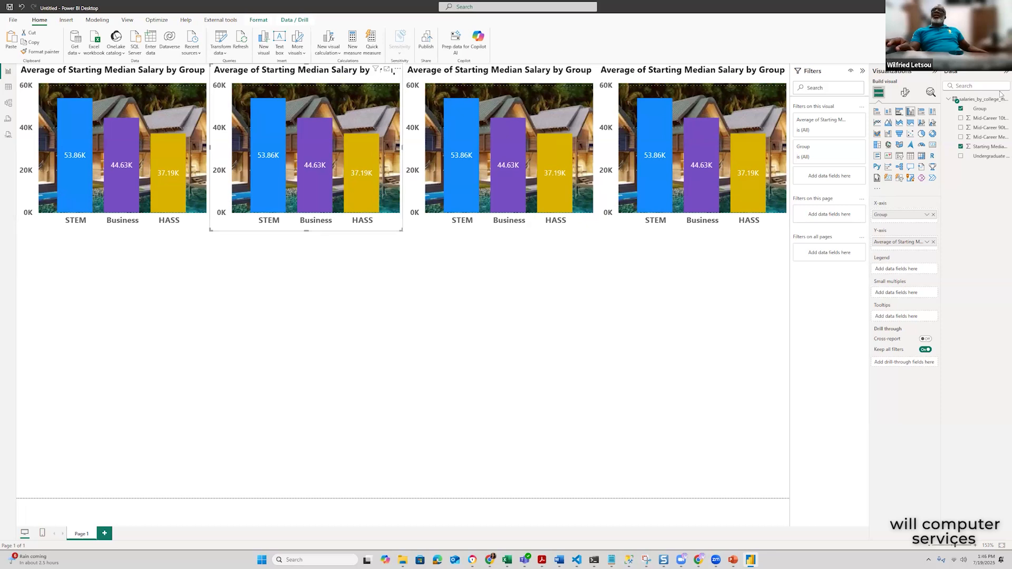
pyautogui.click(933, 242)
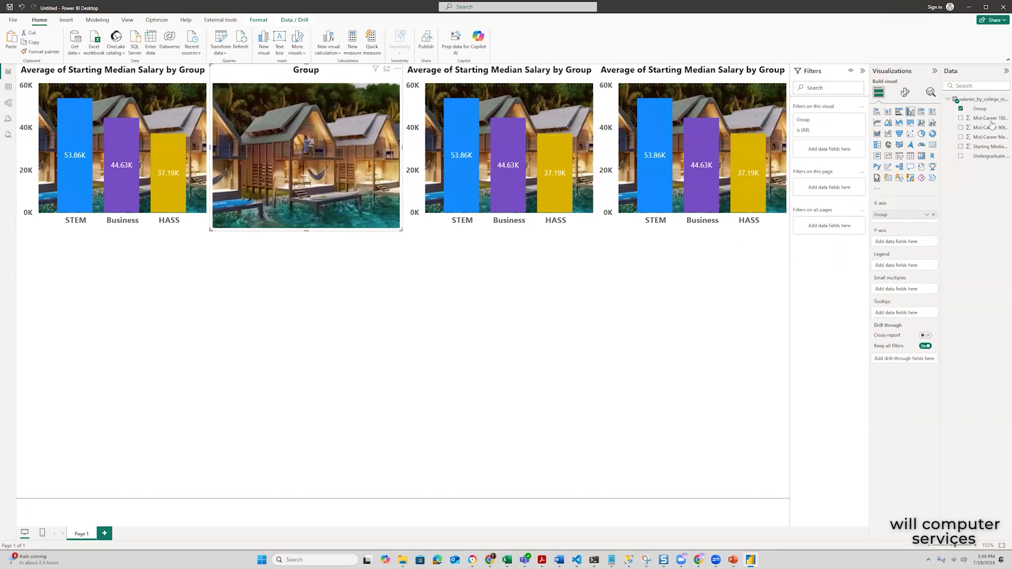
pyautogui.moveTo(980, 144); pyautogui.dragTo(915, 243)
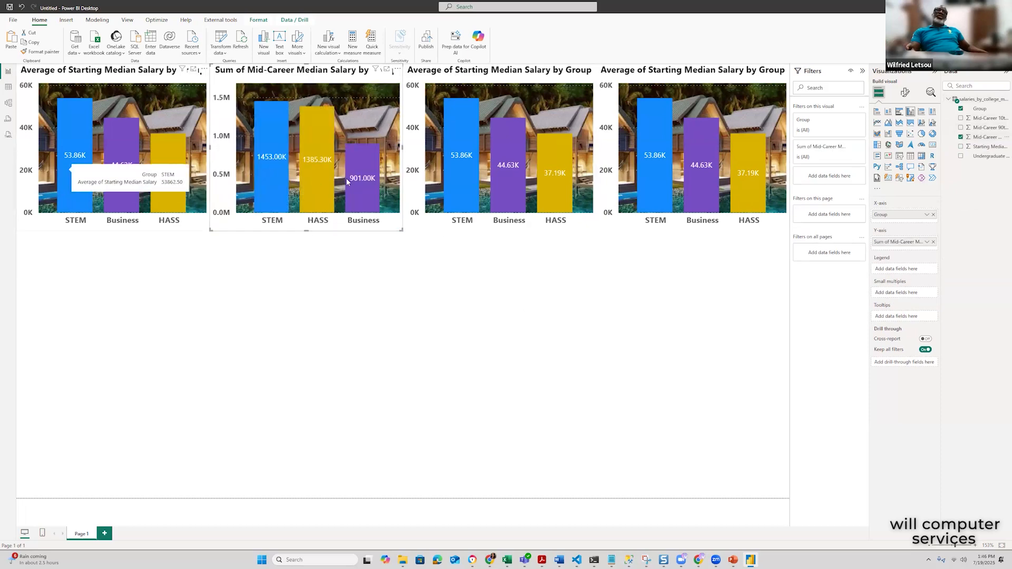
# Replace the Y-axis field of the third chart with Mid-Career 10th Percentile Salary
pyautogui.click(586, 177)
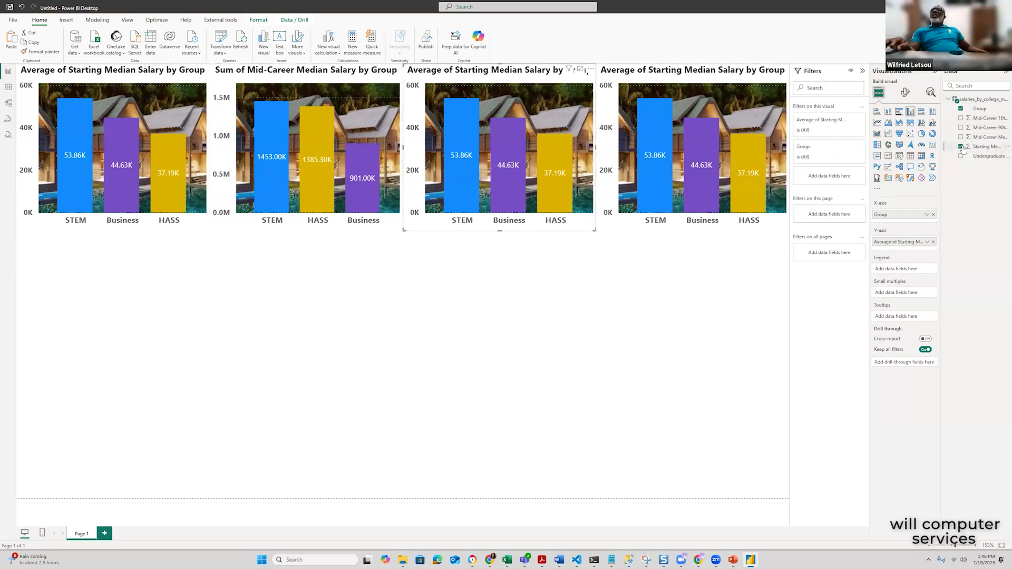
pyautogui.click(933, 242)
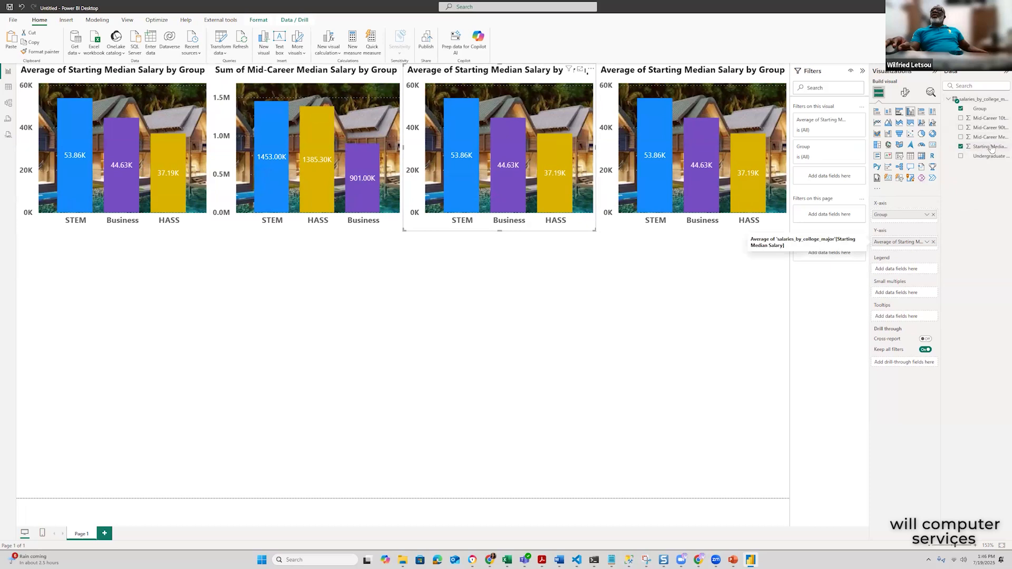
pyautogui.moveTo(987, 120); pyautogui.dragTo(911, 243)
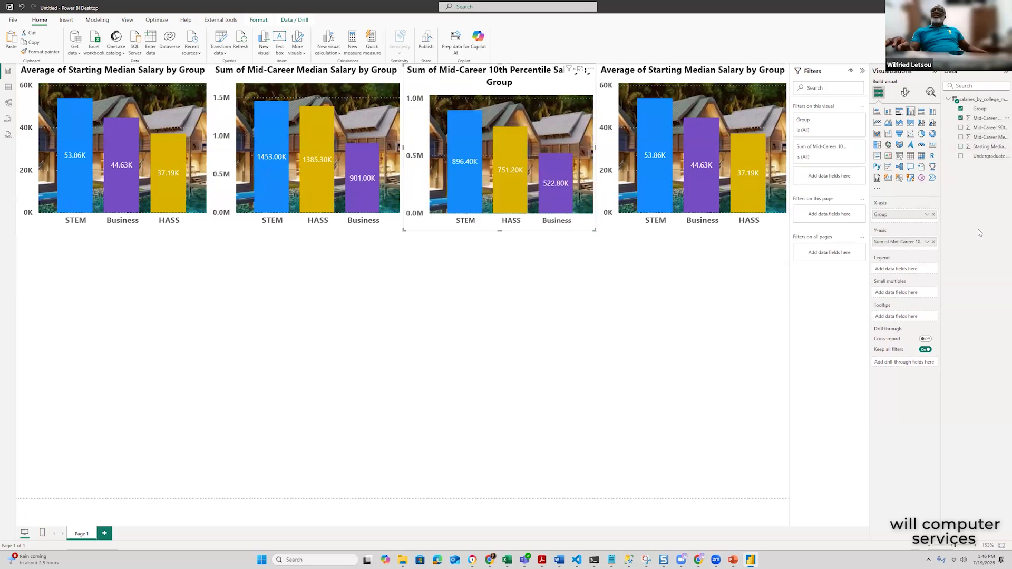
# Replace the Y-axis field of the fourth chart with Mid-Career 90th Percentile Salary
pyautogui.click(720, 83)
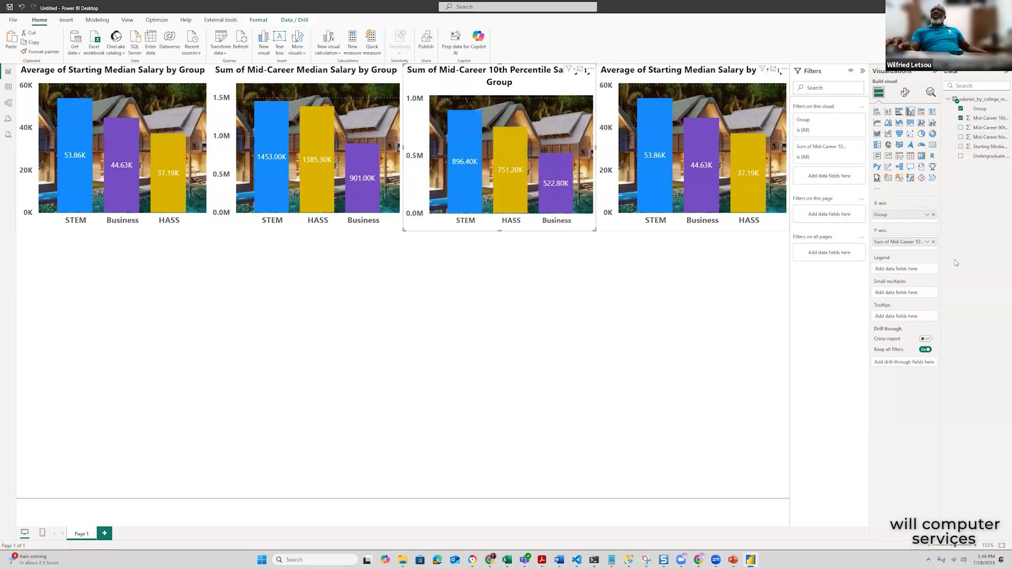
pyautogui.click(933, 244)
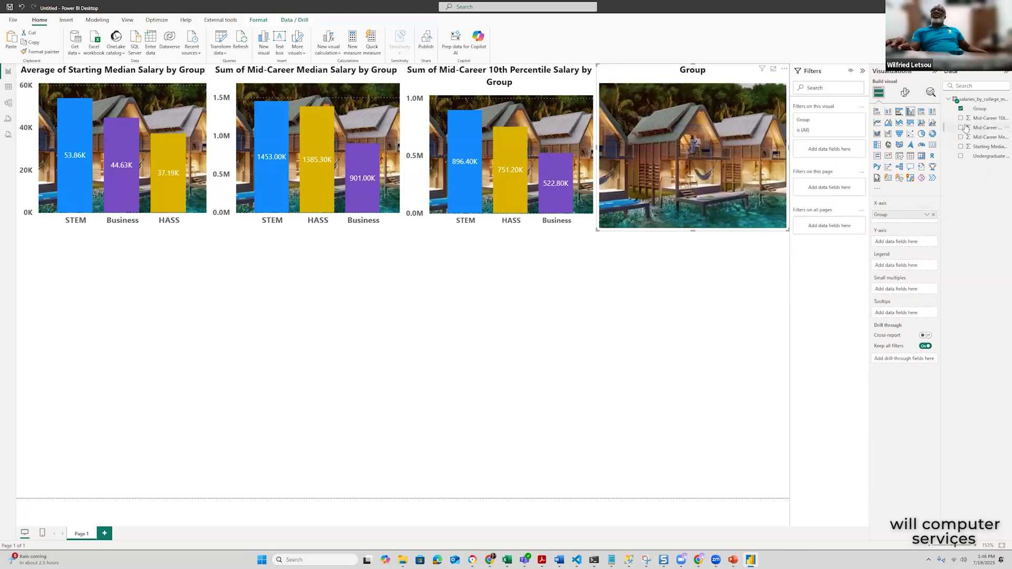
pyautogui.moveTo(976, 129); pyautogui.dragTo(901, 242)
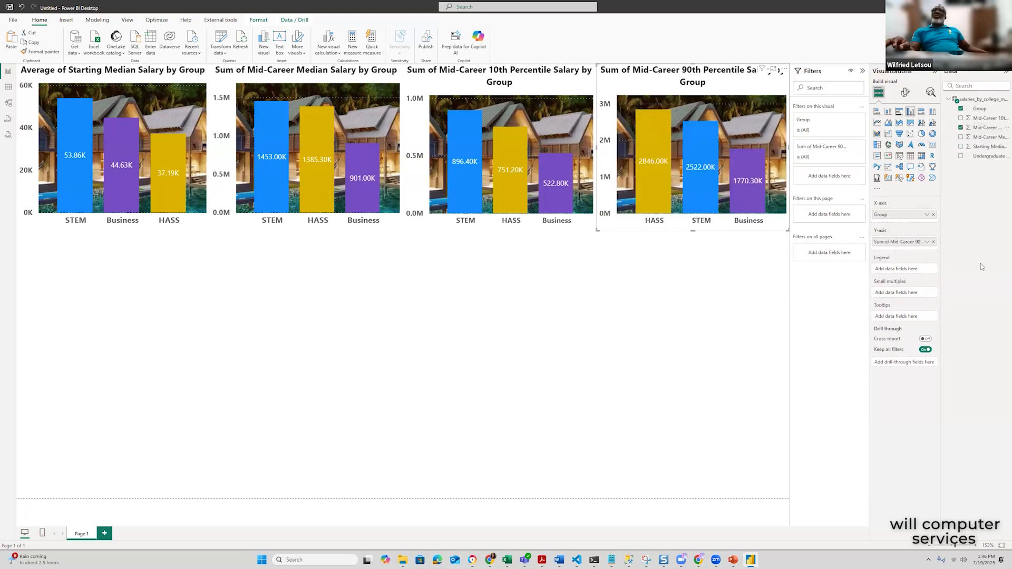
# Examine the title, properties, data format and header icon settings of the Mid-Career Median Salary chart
pyautogui.click(638, 300)
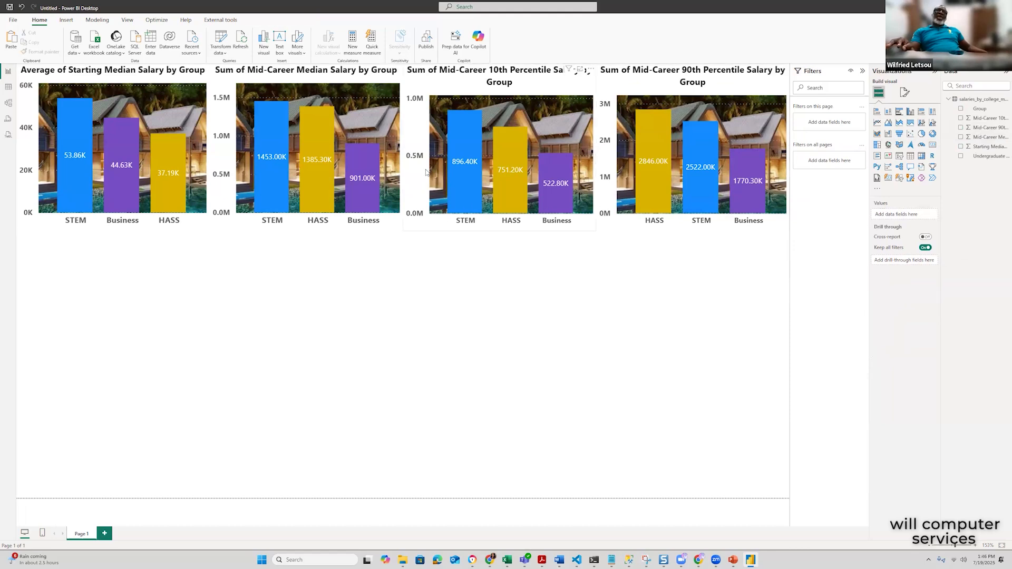
pyautogui.click(352, 109)
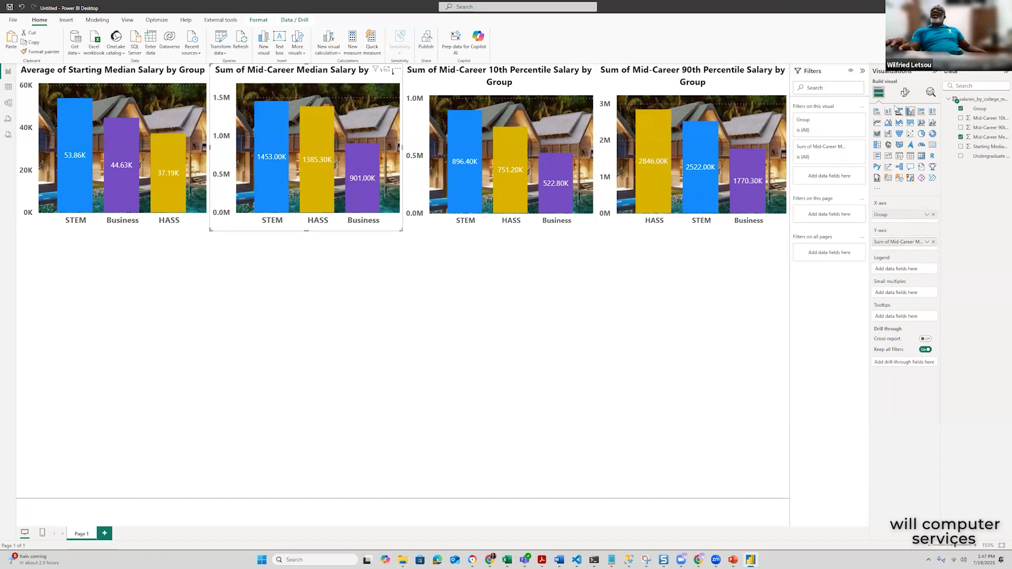
pyautogui.click(905, 94)
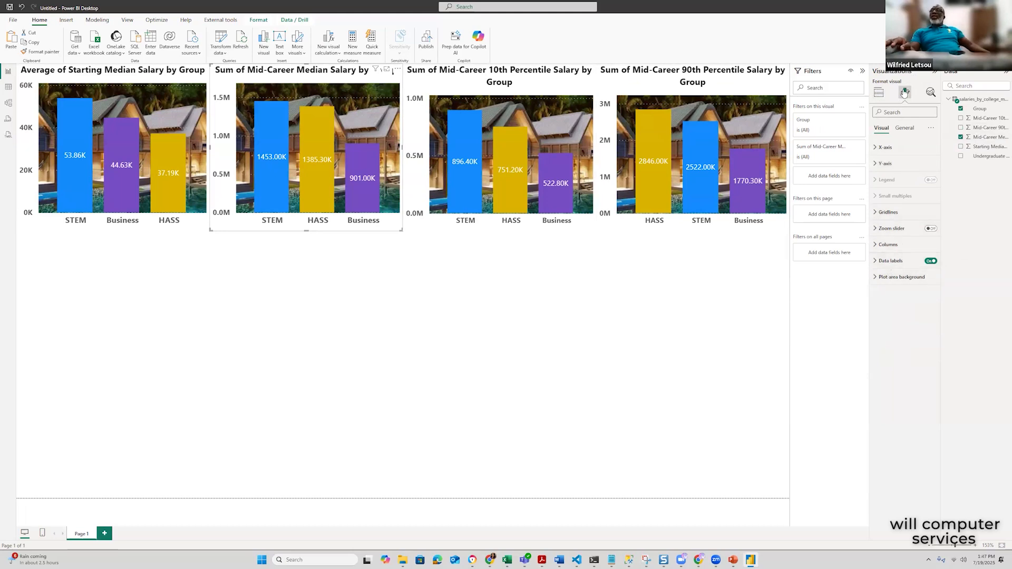
pyautogui.click(906, 128)
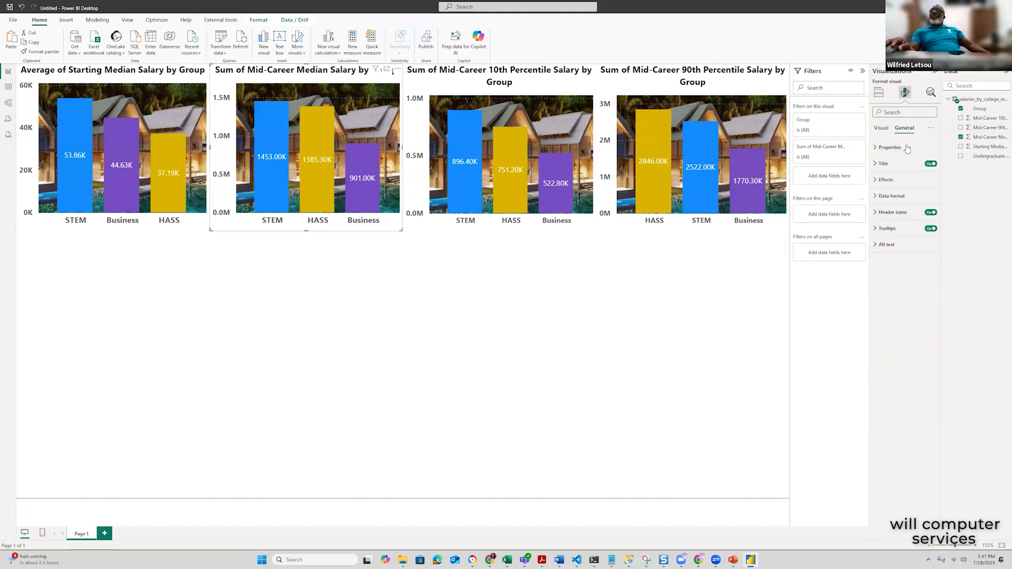
pyautogui.click(901, 197)
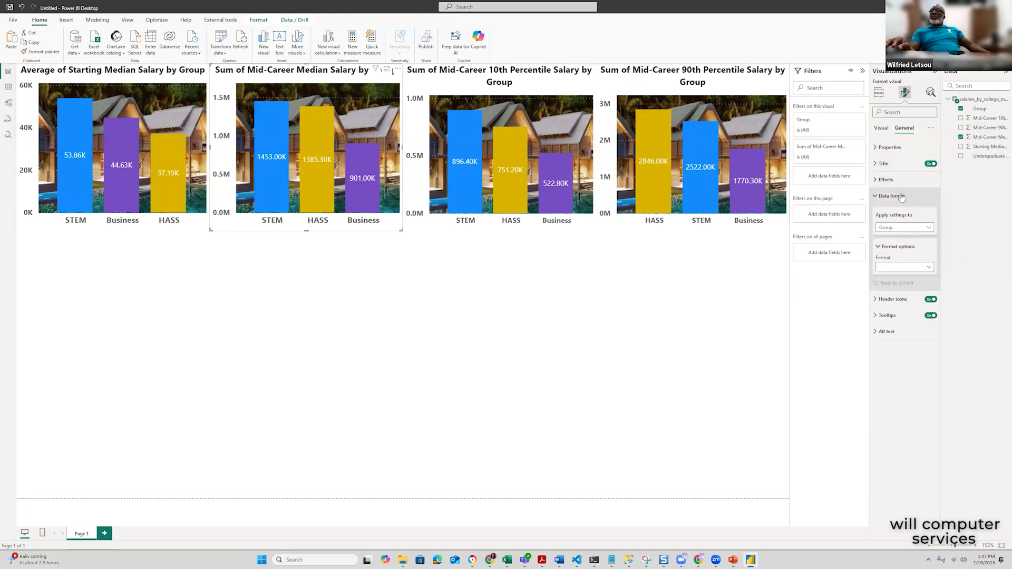
pyautogui.click(901, 197)
pyautogui.click(887, 167)
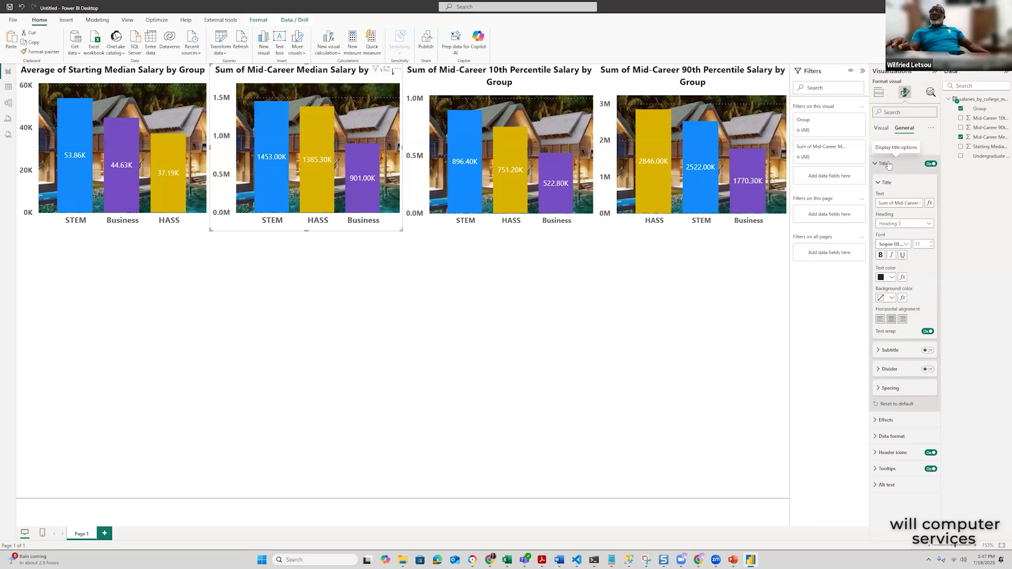
pyautogui.click(888, 164)
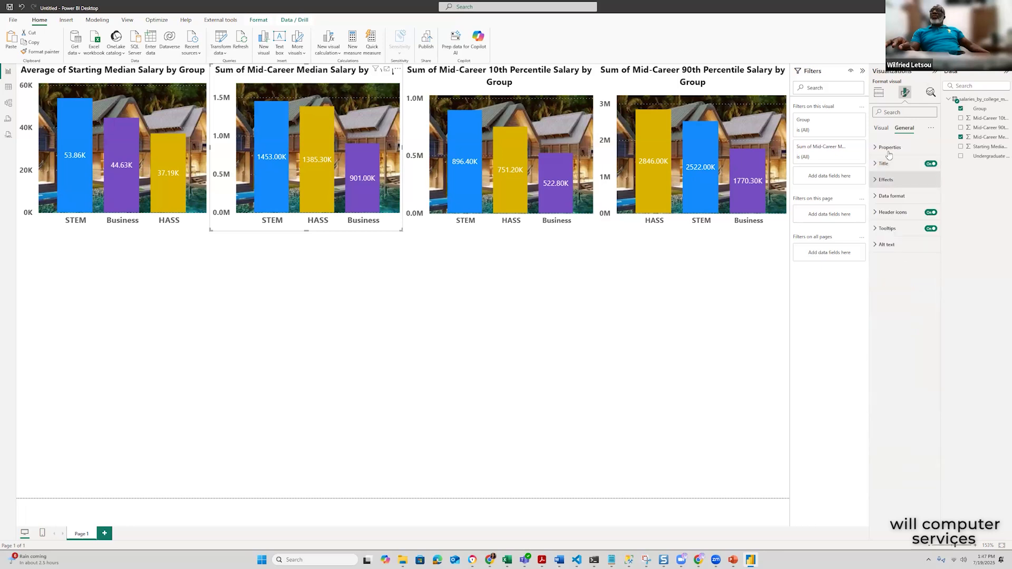
pyautogui.click(891, 148)
pyautogui.click(890, 148)
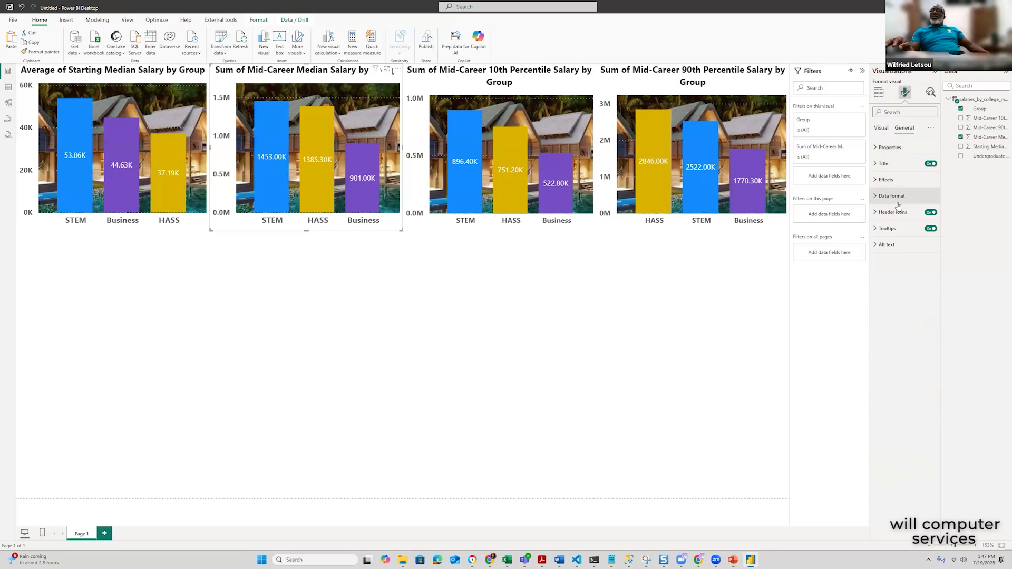
pyautogui.click(896, 196)
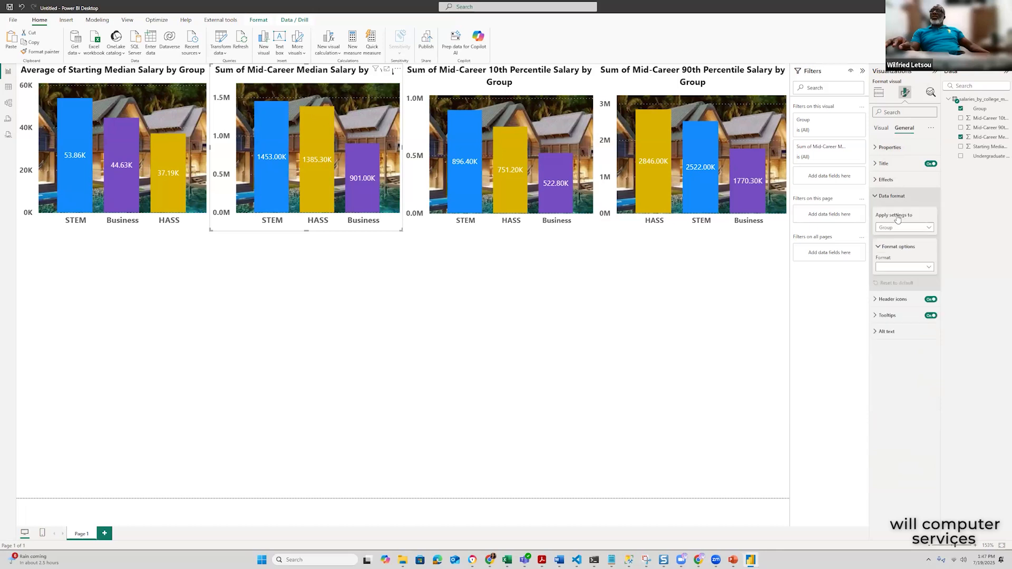
pyautogui.click(896, 196)
pyautogui.click(896, 213)
pyautogui.click(897, 213)
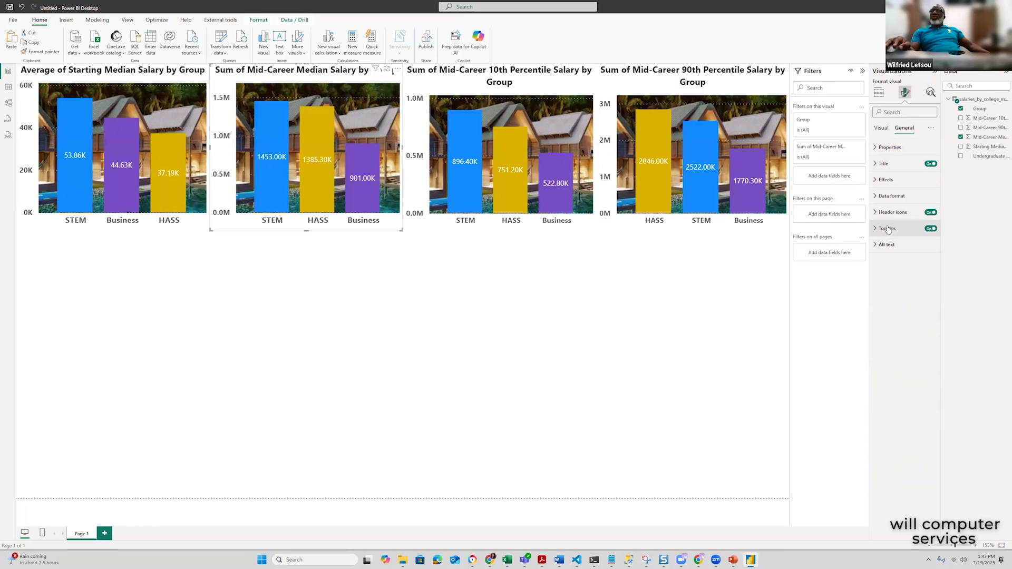
# Examine the Mid-Career Median Salary chart's X-axis, column and data label settings, including the label value and detail options
pyautogui.click(881, 128)
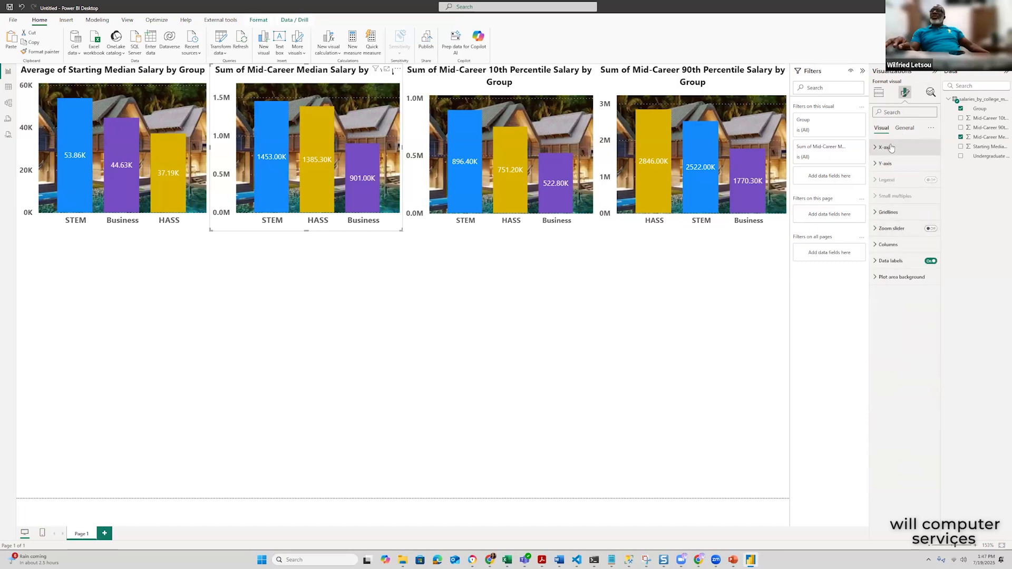
pyautogui.click(890, 147)
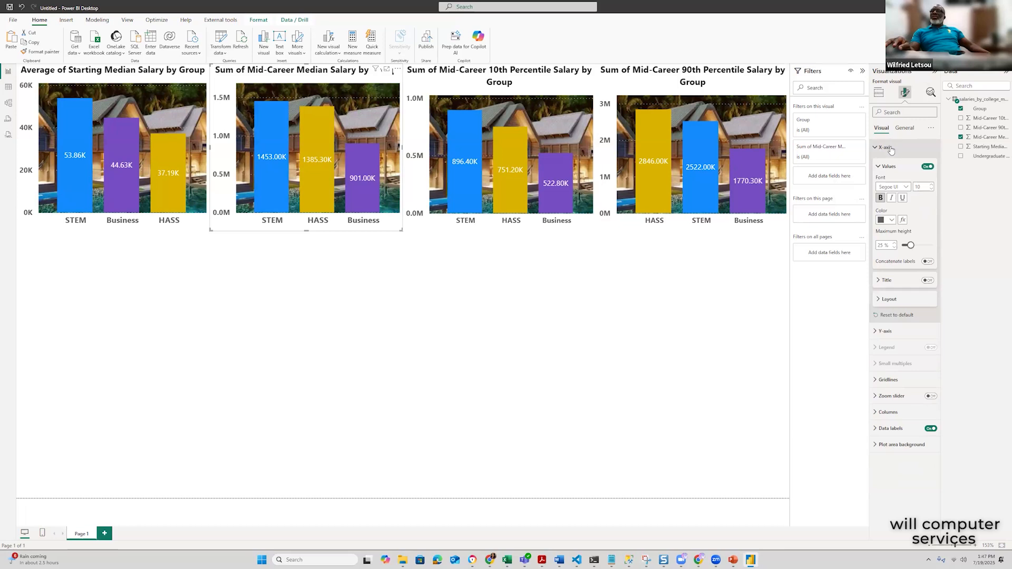
pyautogui.click(890, 148)
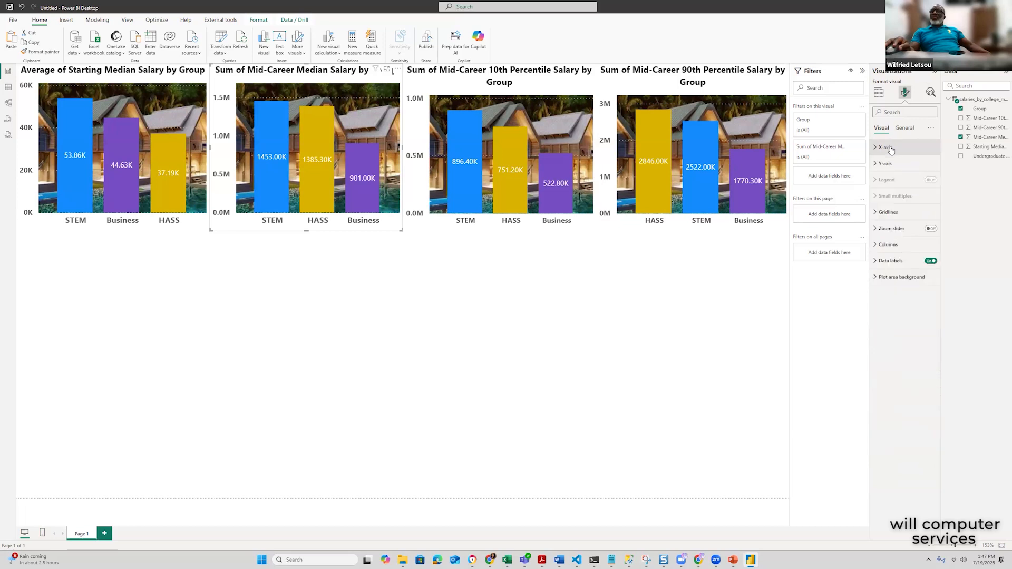
pyautogui.click(888, 245)
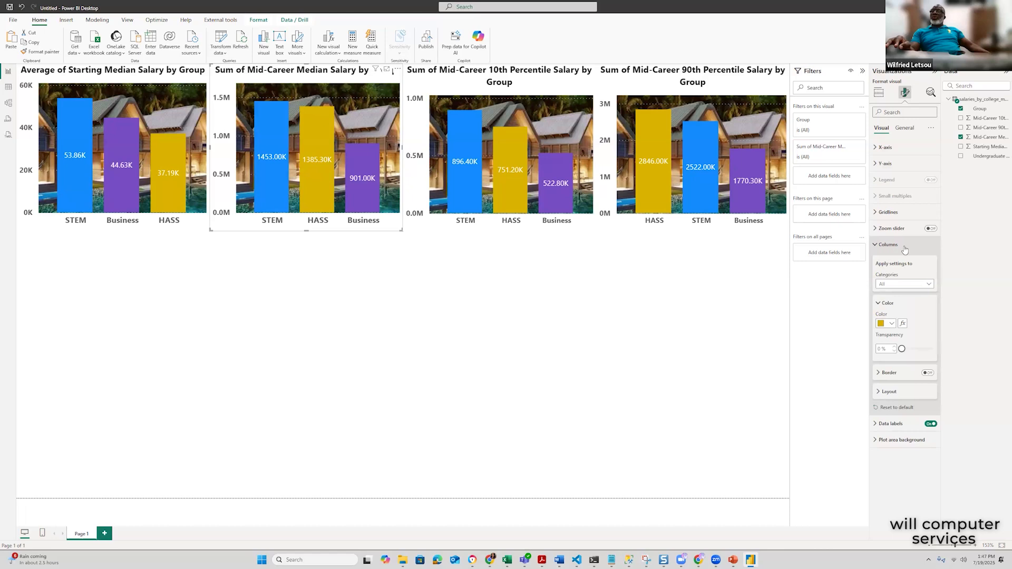
pyautogui.click(888, 245)
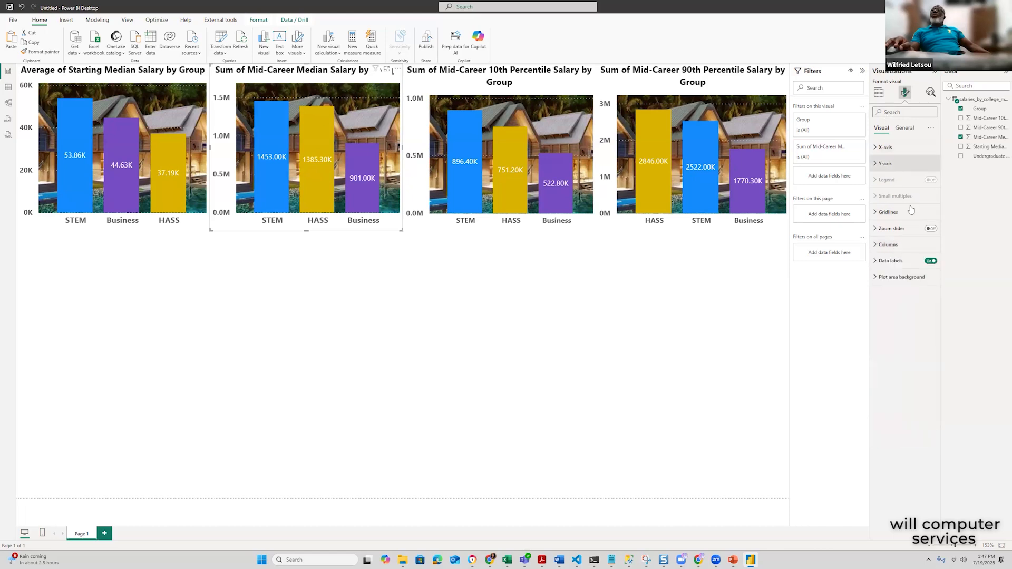
pyautogui.click(890, 262)
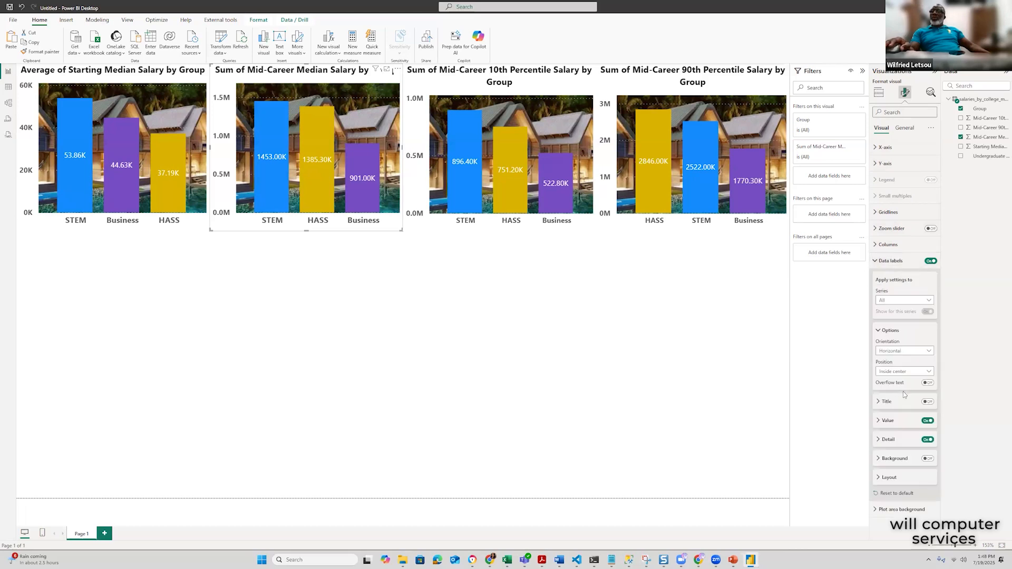
pyautogui.click(890, 421)
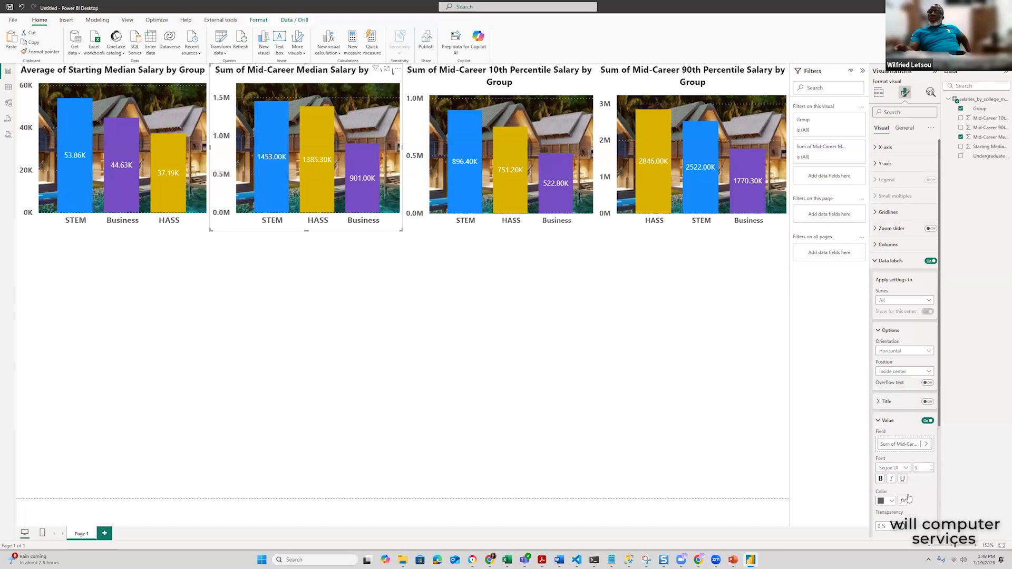
pyautogui.scroll(-3, 908, 498)
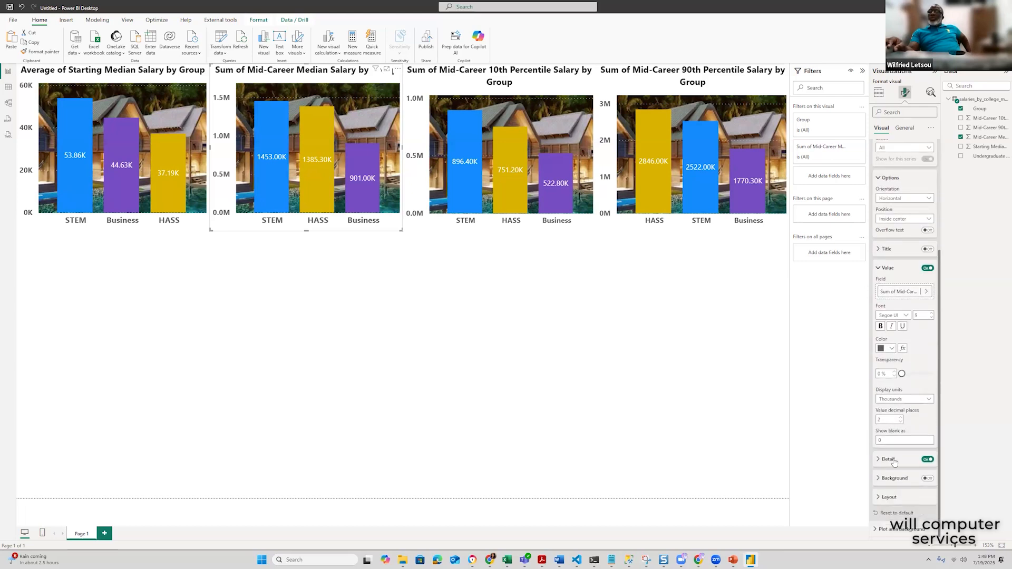
pyautogui.click(914, 472)
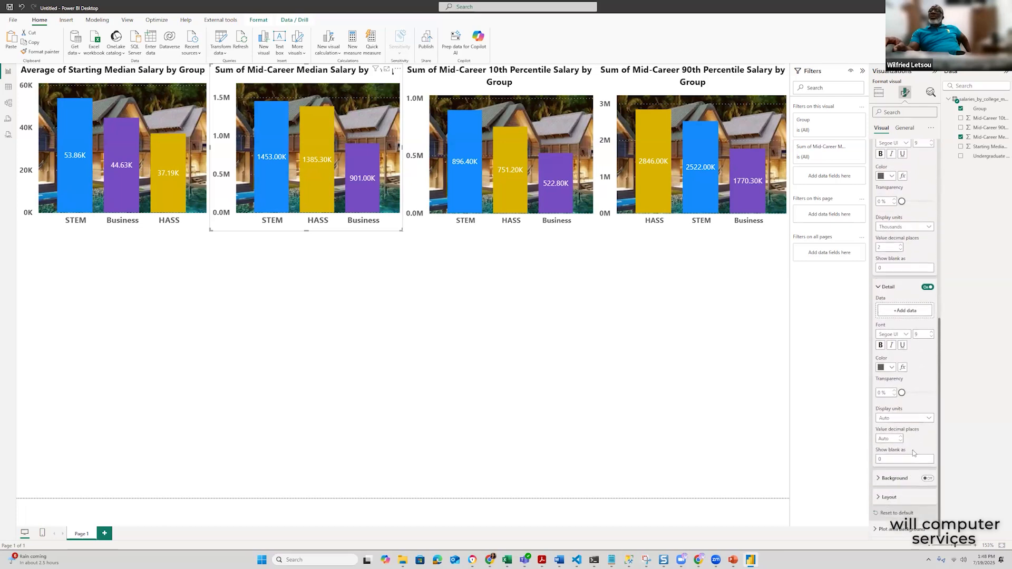
pyautogui.scroll(2, 913, 452)
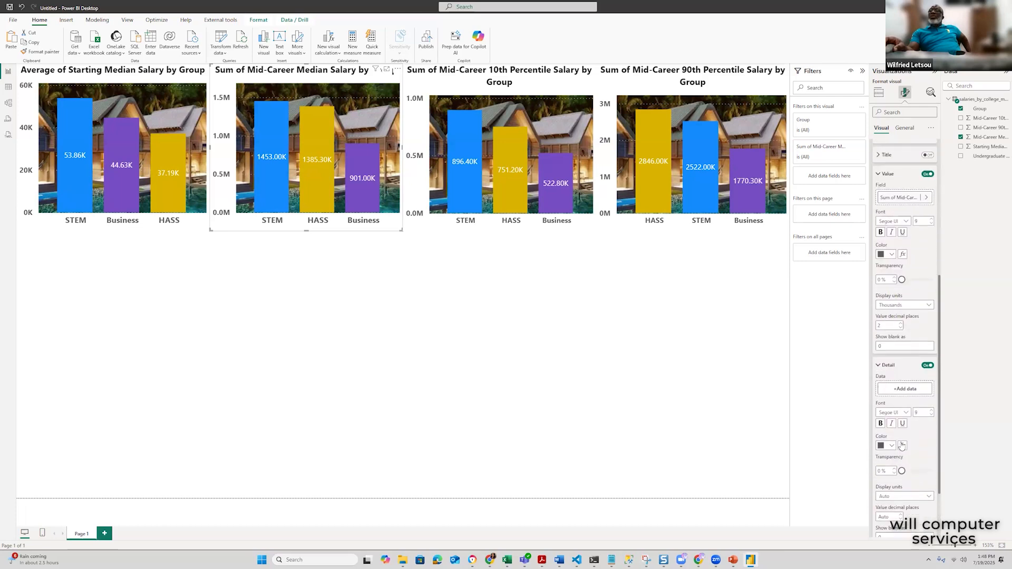
pyautogui.click(887, 365)
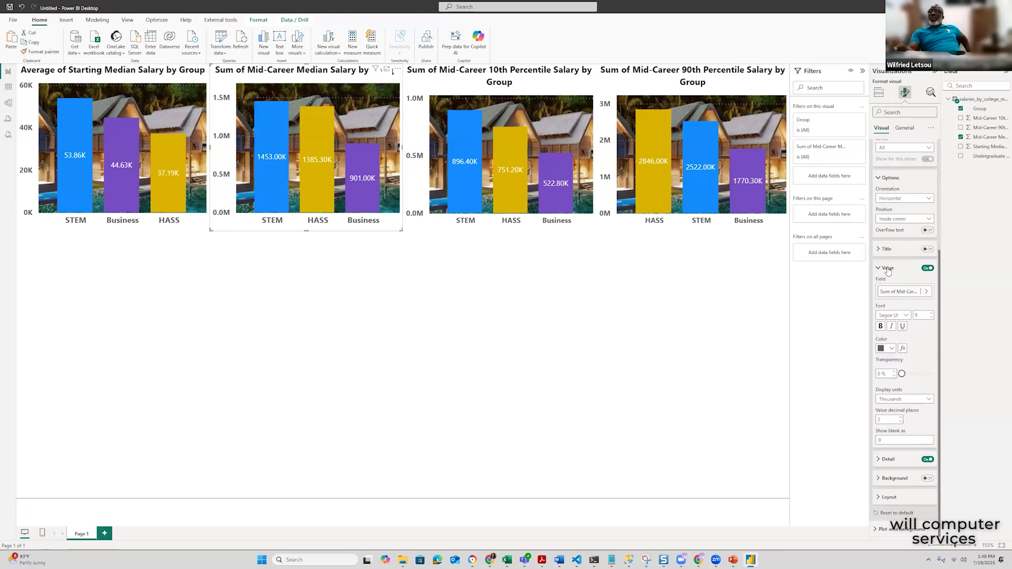
# Try a data label background on the Mid-Career Median Salary chart at 0% and 100% transparency, and turn it off again
pyautogui.click(928, 479)
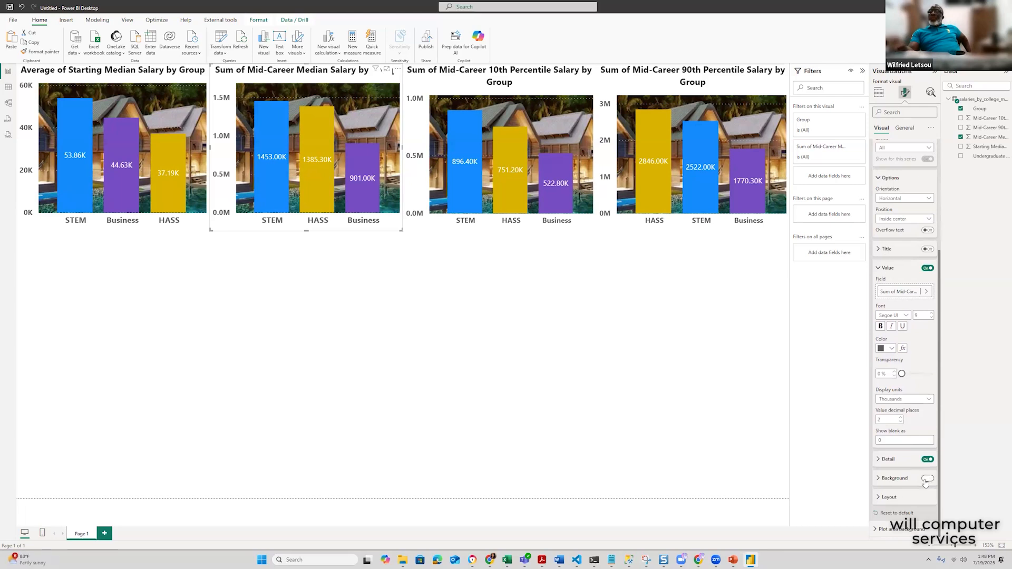
pyautogui.click(896, 478)
pyautogui.scroll(-1, 924, 501)
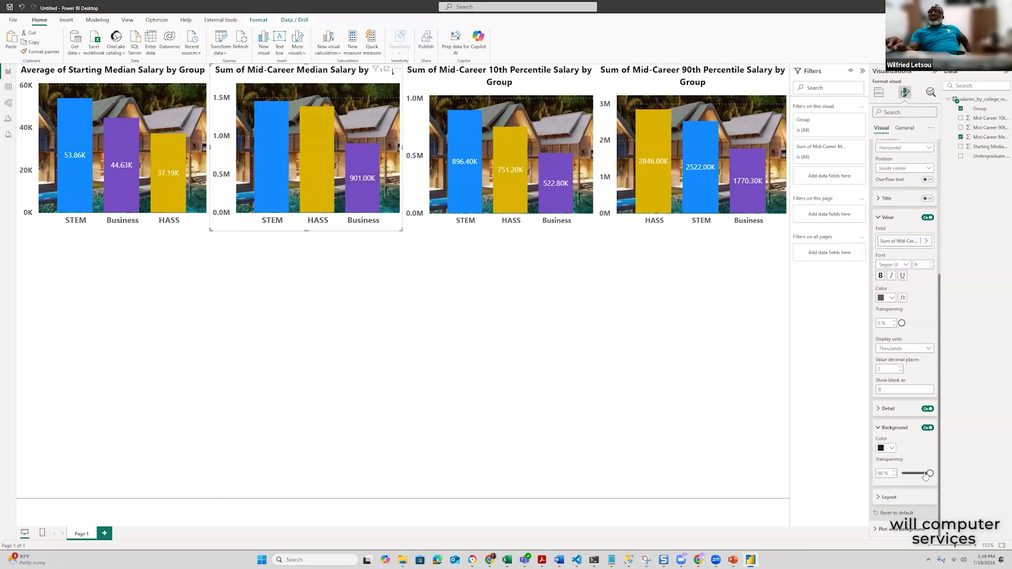
pyautogui.click(903, 473)
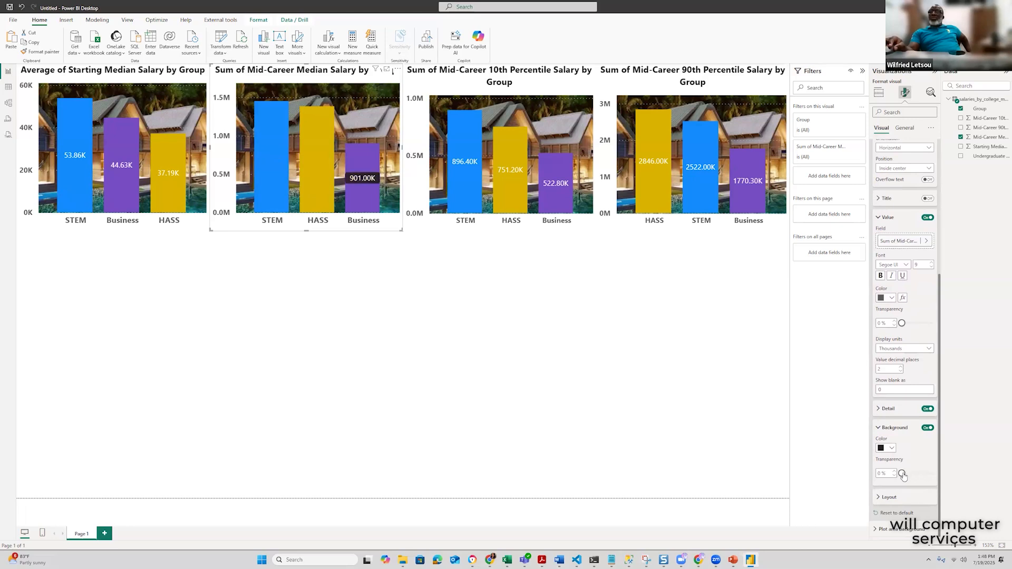
pyautogui.moveTo(902, 474); pyautogui.dragTo(938, 475)
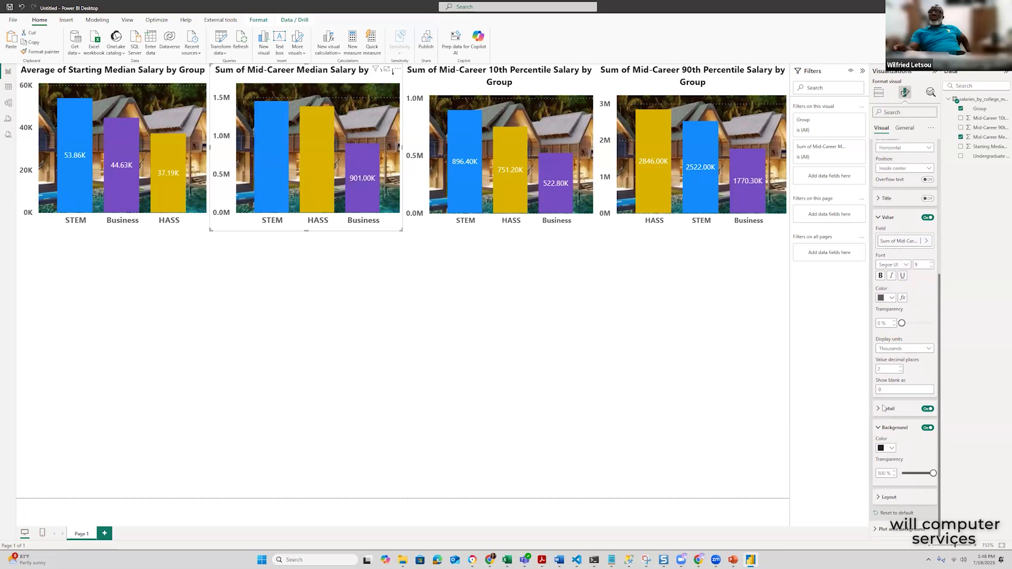
pyautogui.click(909, 428)
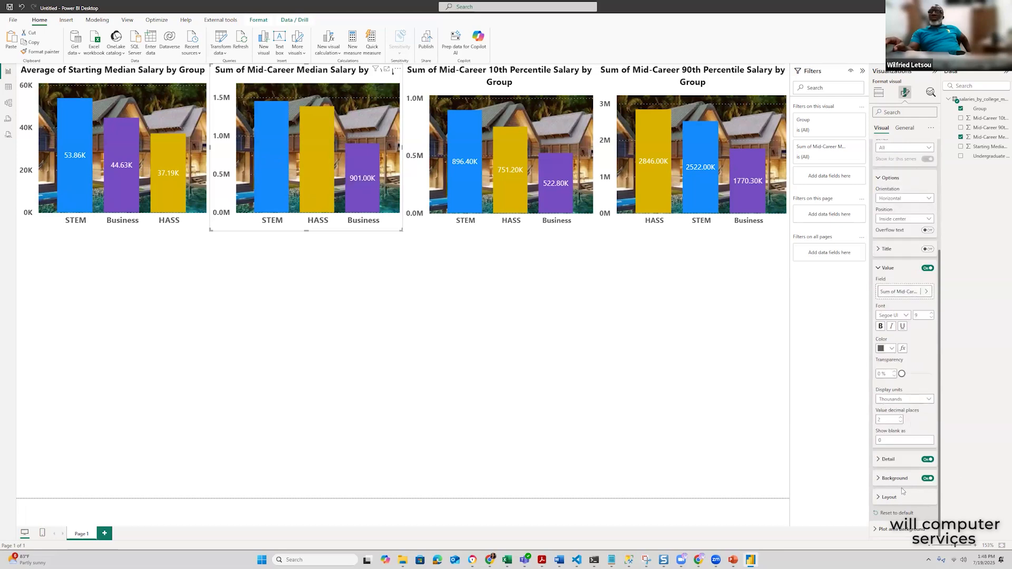
pyautogui.click(927, 479)
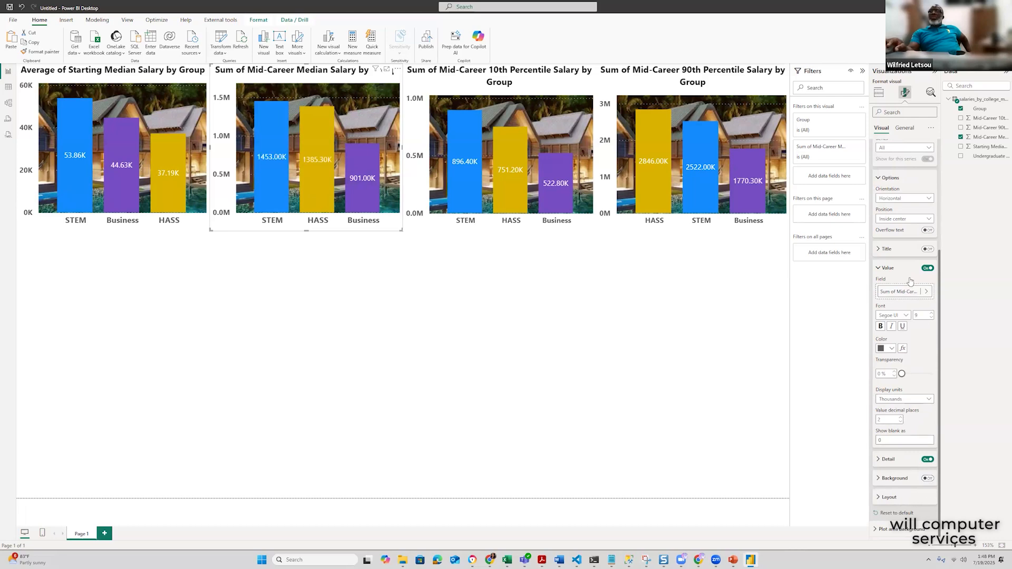
pyautogui.click(892, 268)
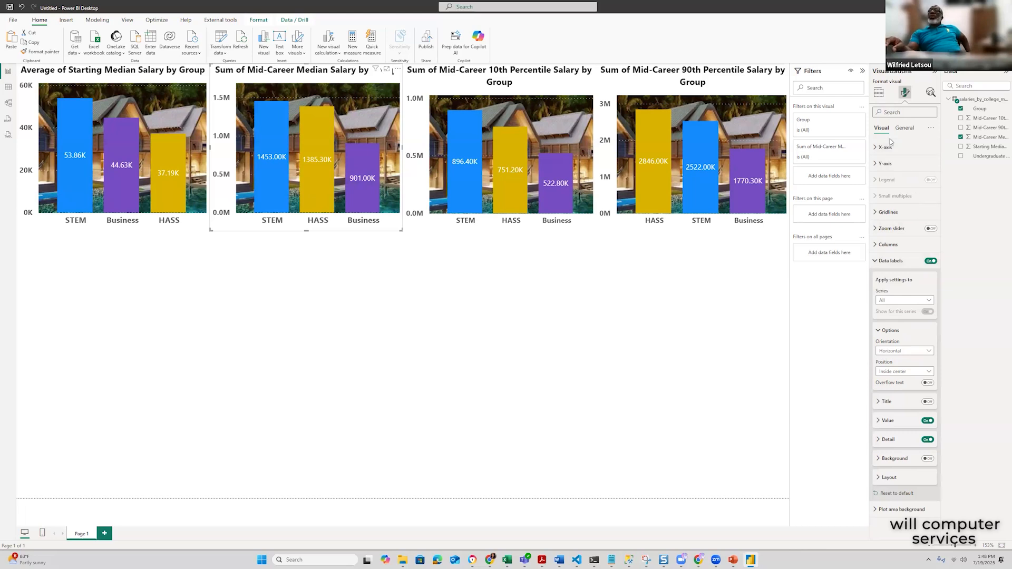
pyautogui.click(894, 262)
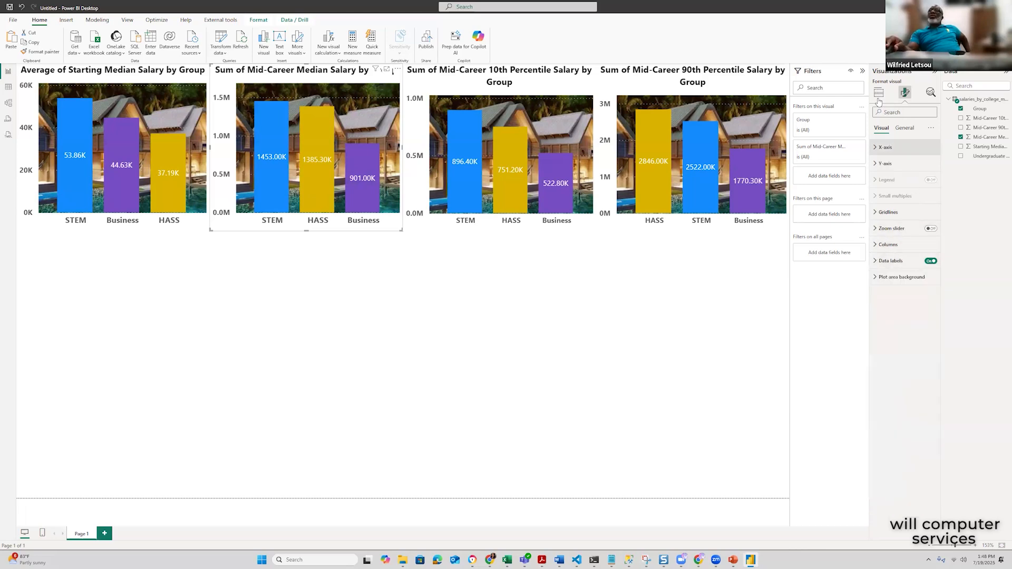
# Examine the Mid-Career Median Salary chart's size, position, advanced options and data format settings
pyautogui.click(904, 127)
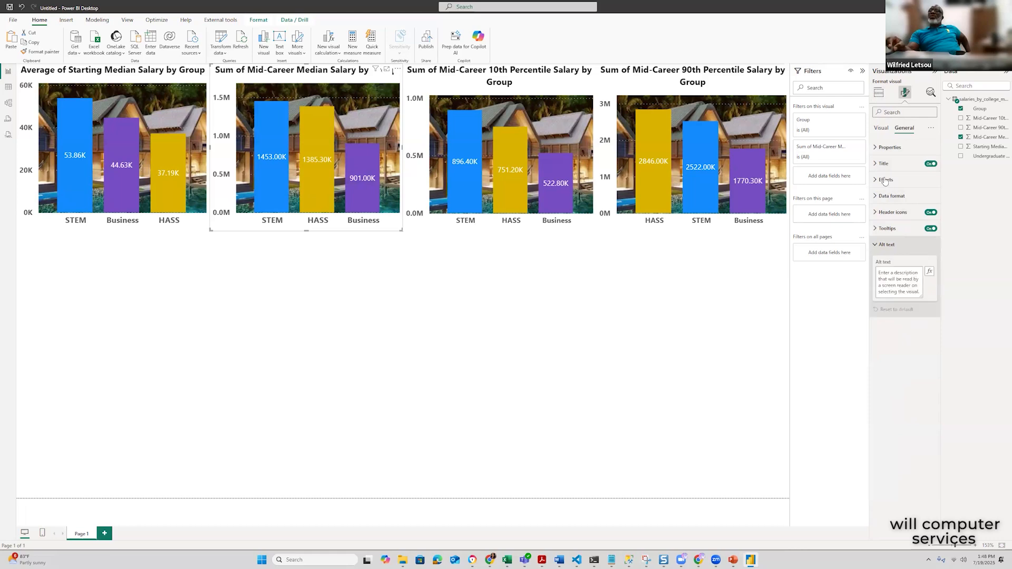
pyautogui.click(894, 149)
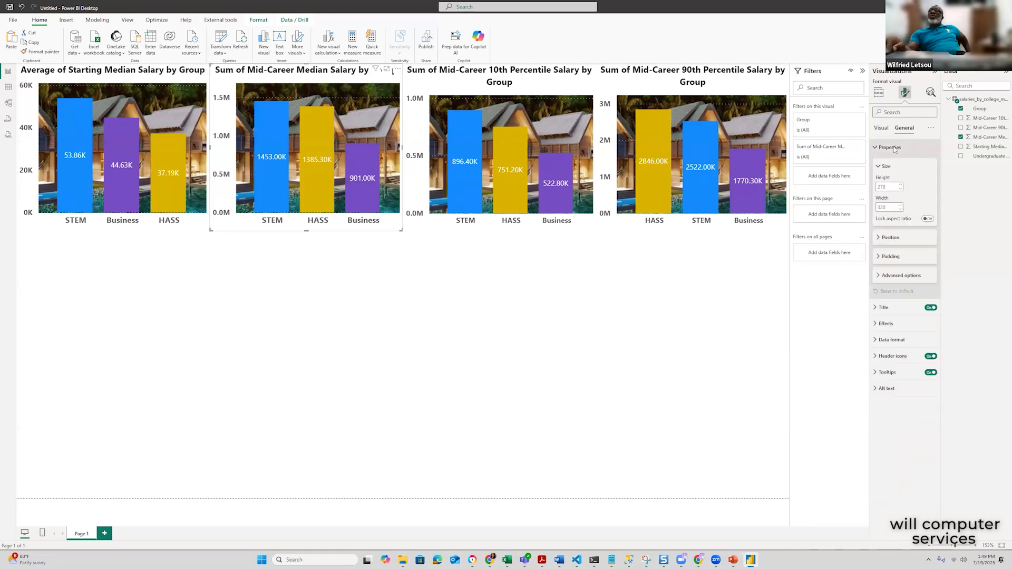
pyautogui.click(906, 234)
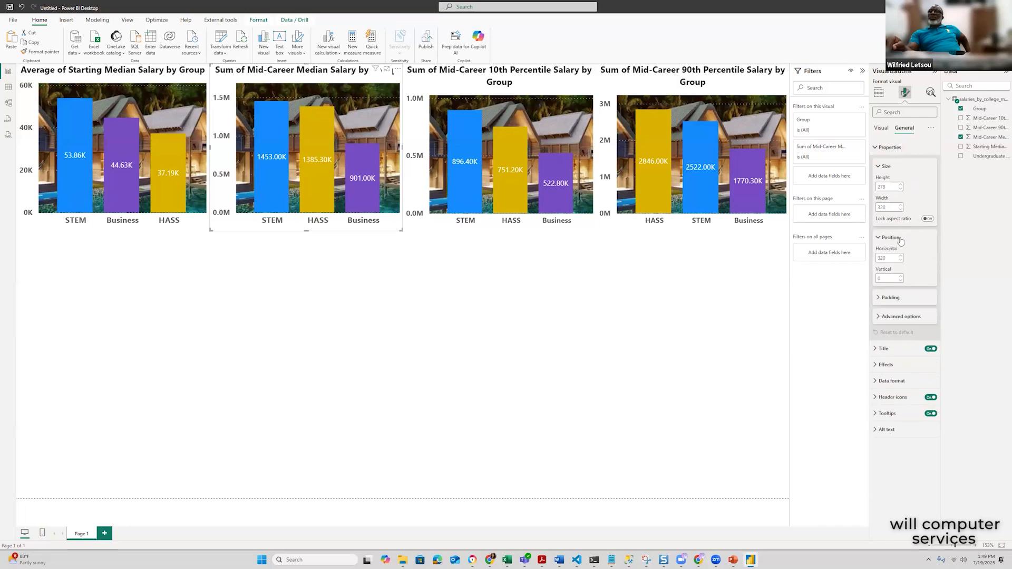
pyautogui.click(909, 319)
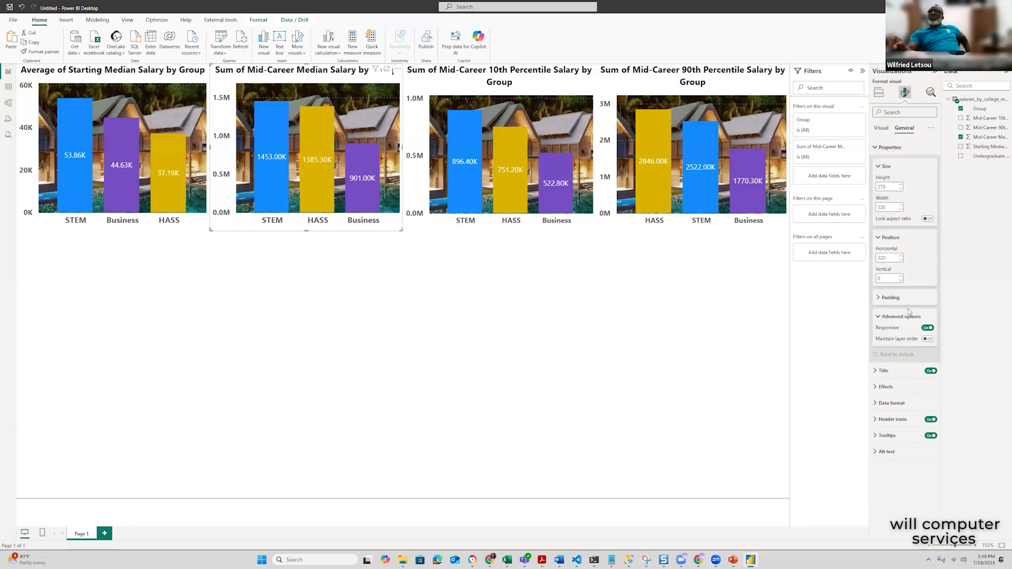
pyautogui.click(927, 339)
pyautogui.click(927, 339)
pyautogui.click(903, 404)
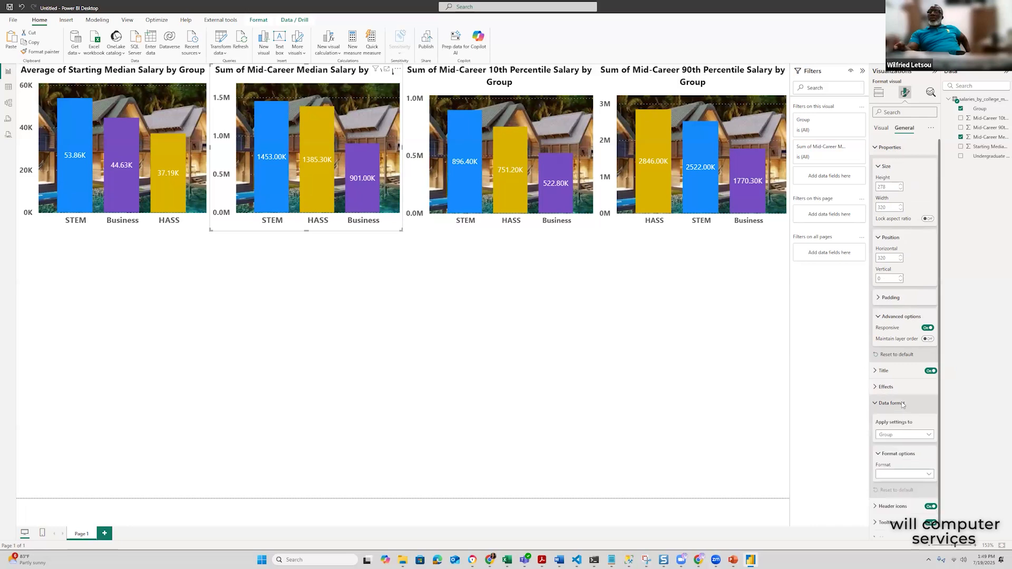
pyautogui.click(902, 404)
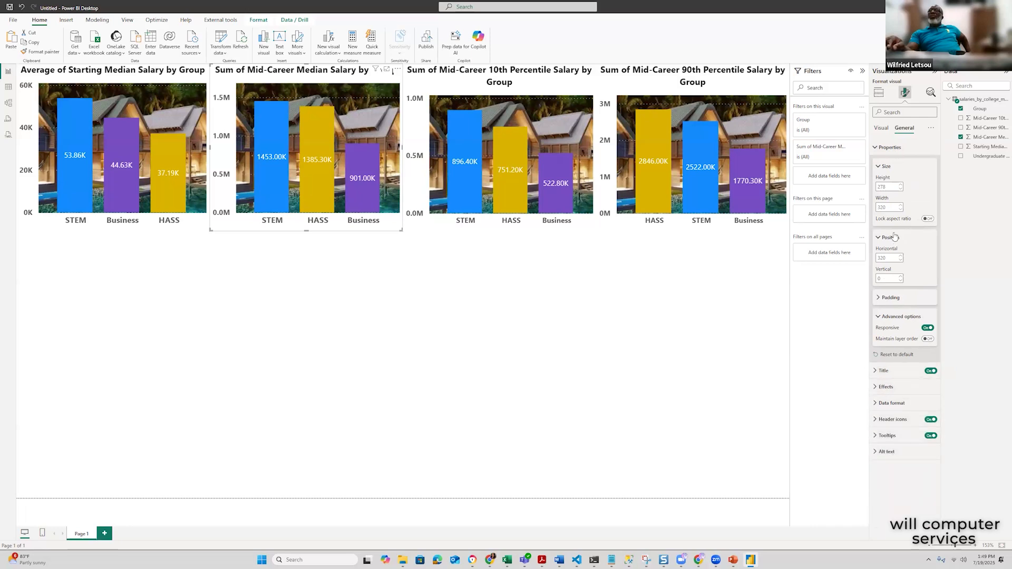
# Turn on the X-axis title of the Mid-Career Median Salary chart and examine the axis layout option
pyautogui.click(891, 148)
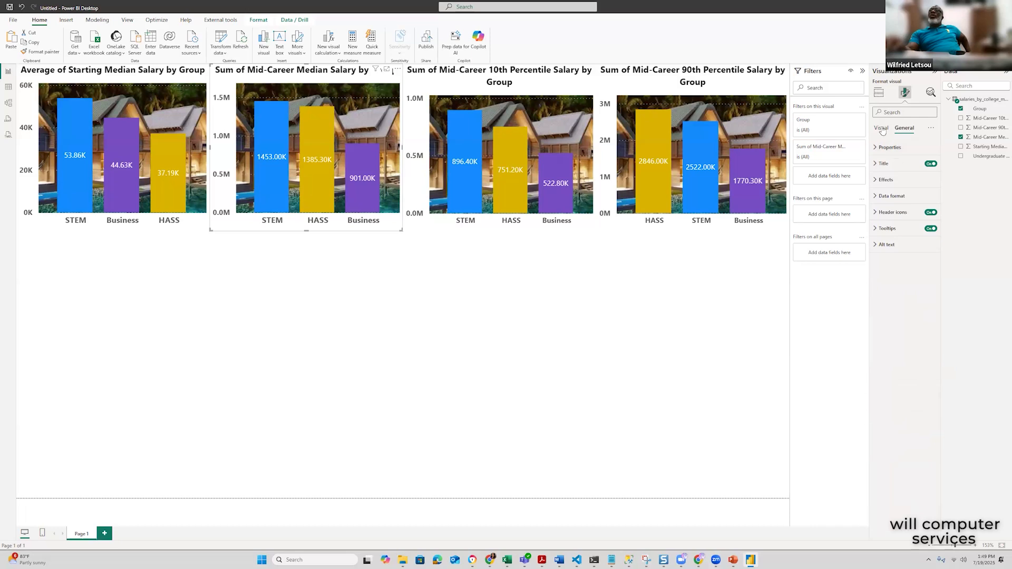
pyautogui.click(882, 129)
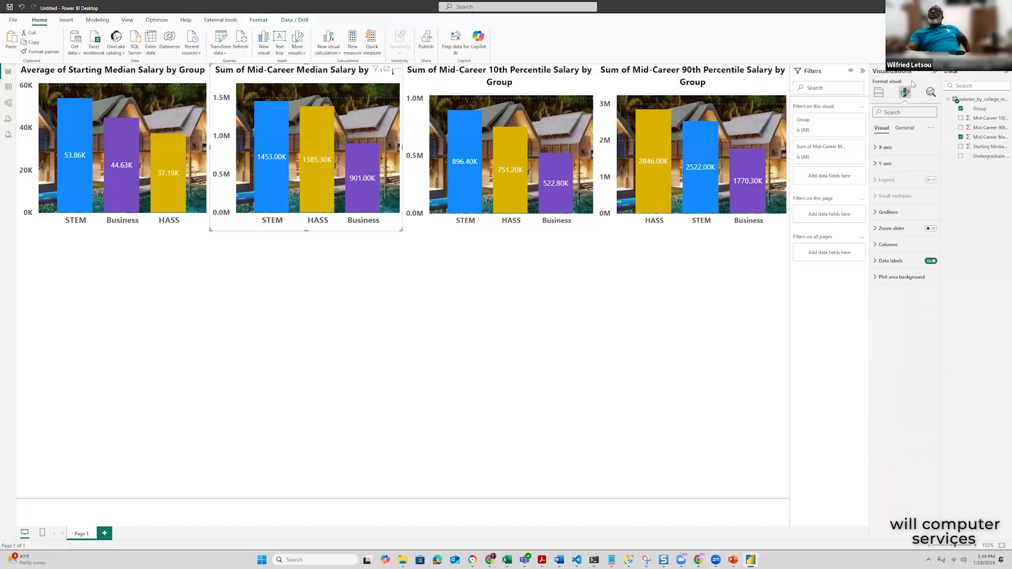
pyautogui.click(885, 147)
pyautogui.click(883, 281)
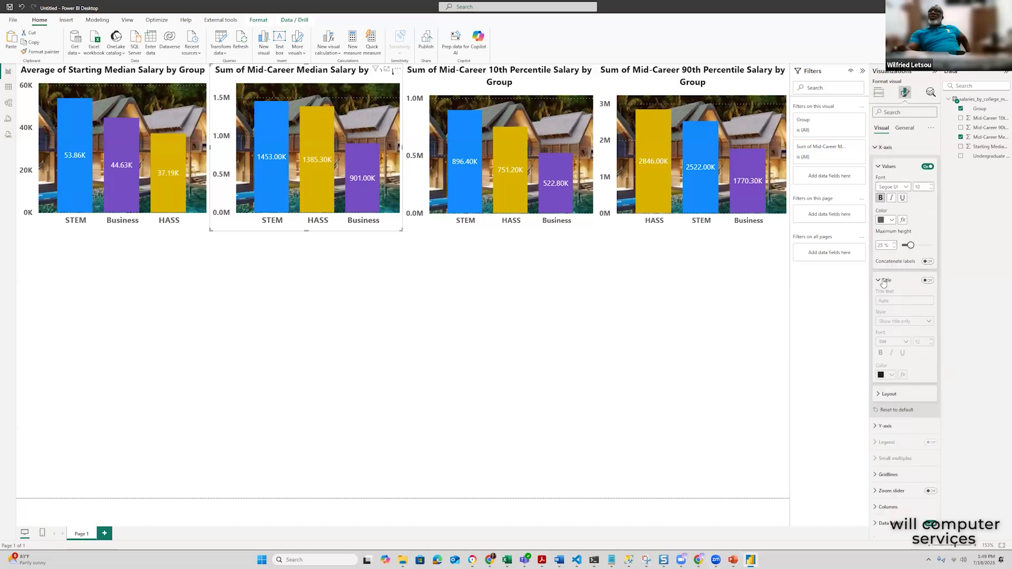
pyautogui.click(927, 282)
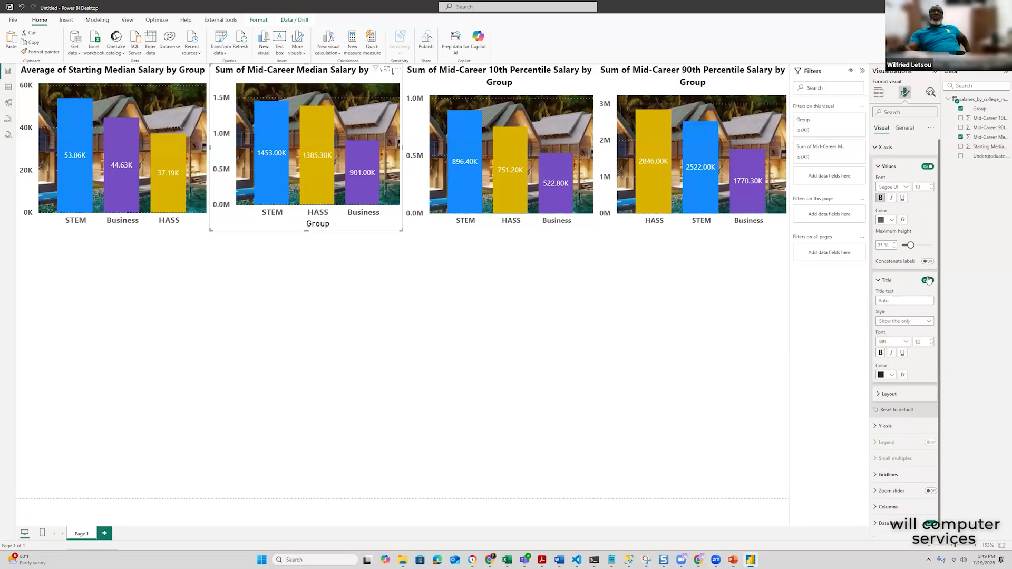
pyautogui.click(902, 280)
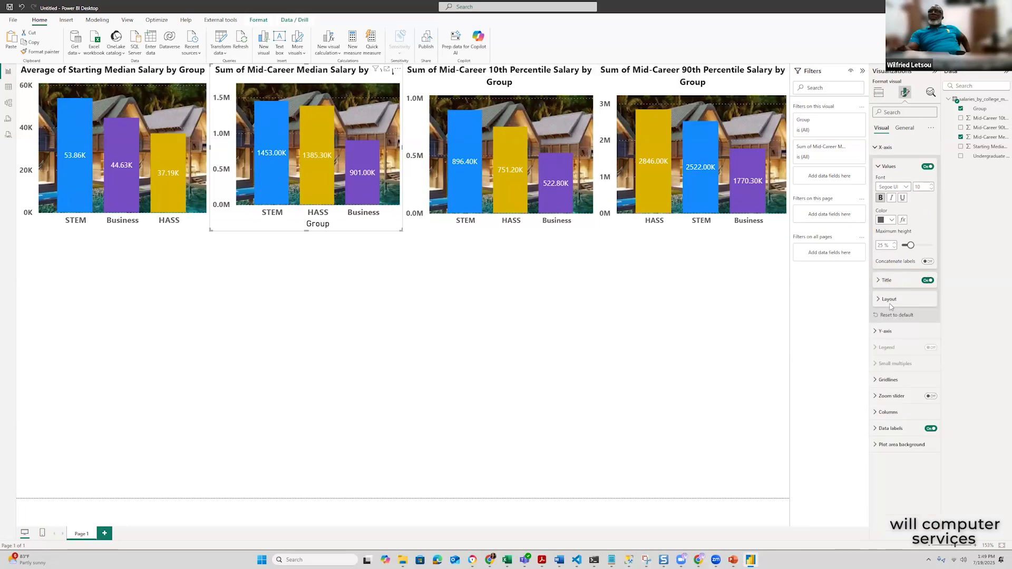
pyautogui.click(889, 299)
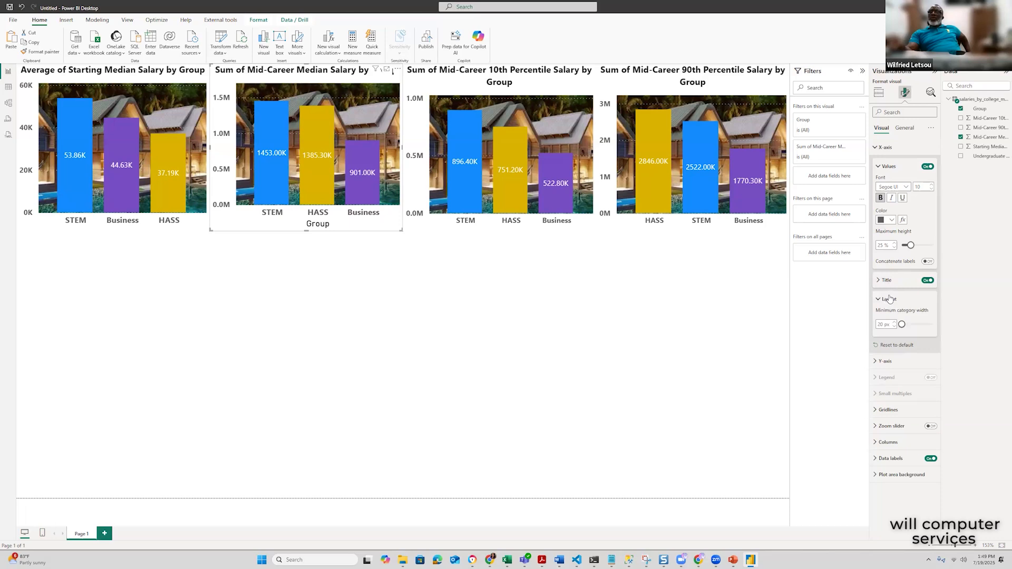
pyautogui.click(890, 298)
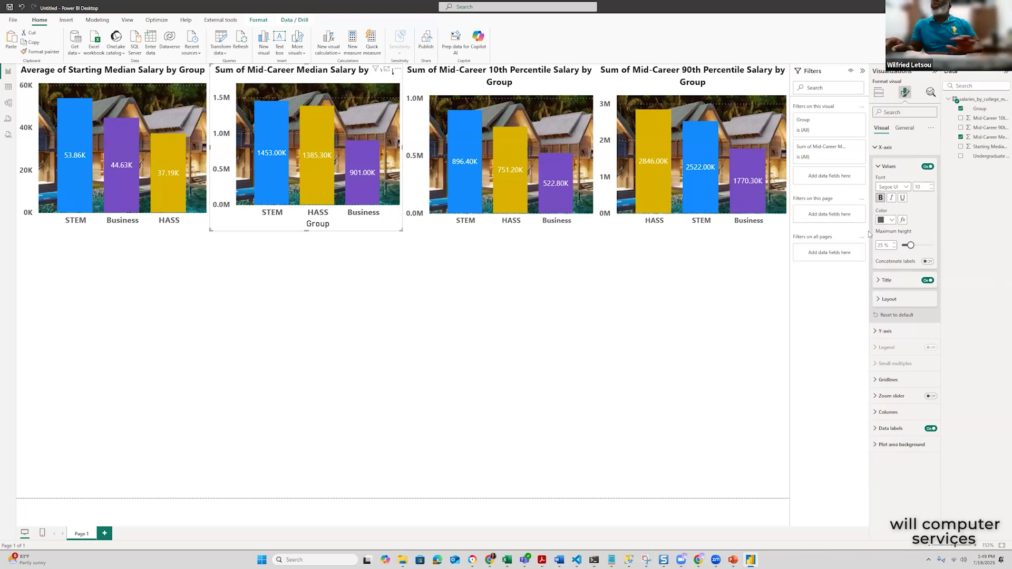
# Replace the Mid-Career Median Salary chart's plot area background image with safe_image from the Pictures folder
pyautogui.click(905, 446)
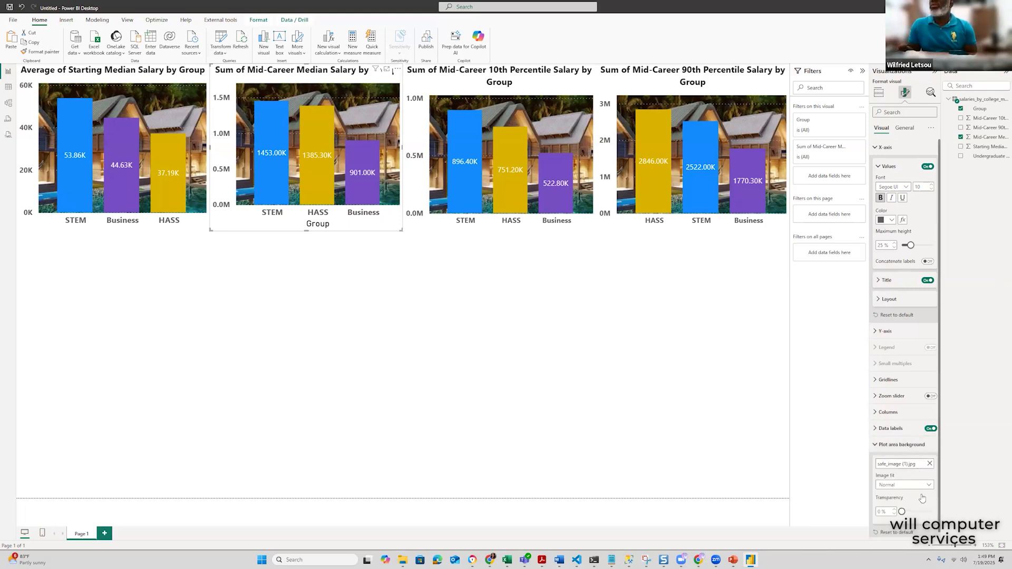
pyautogui.click(930, 463)
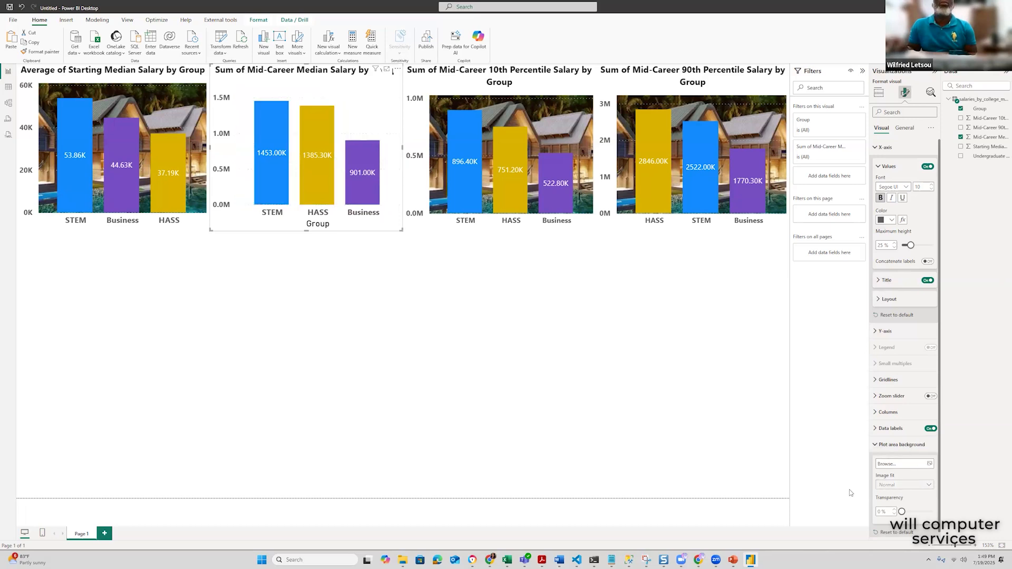
pyautogui.click(930, 464)
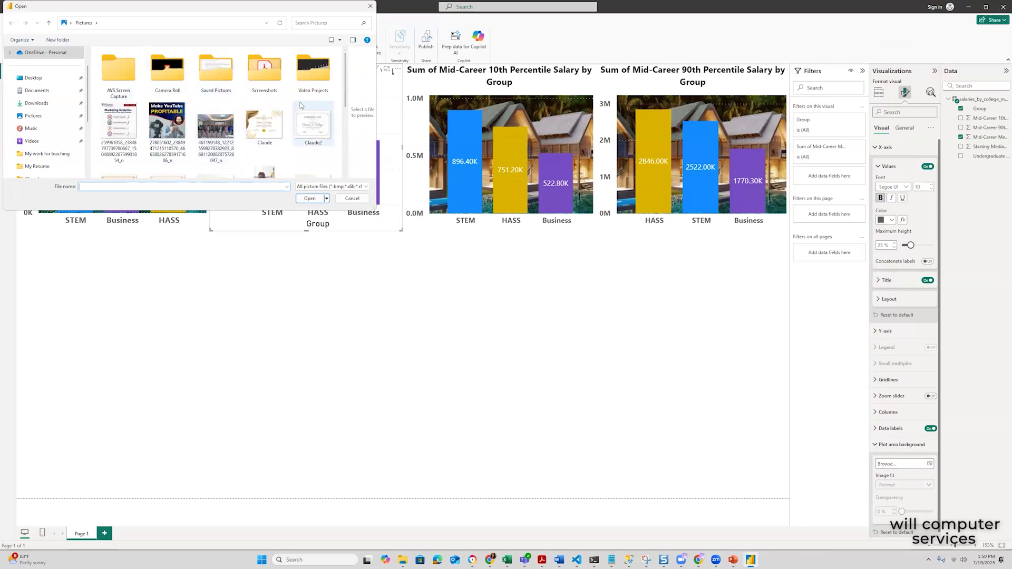
pyautogui.scroll(-5, 300, 105)
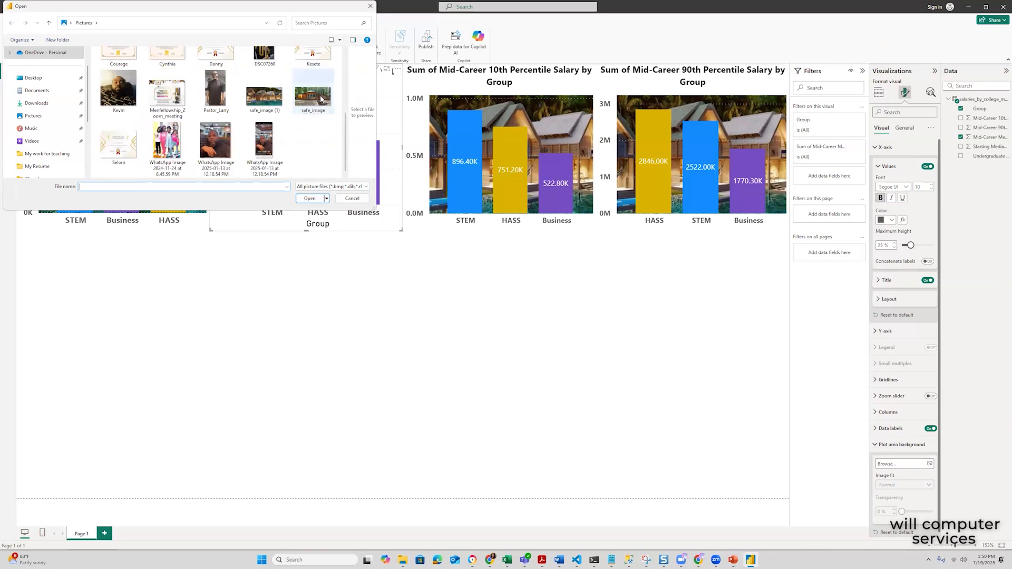
pyautogui.click(320, 98)
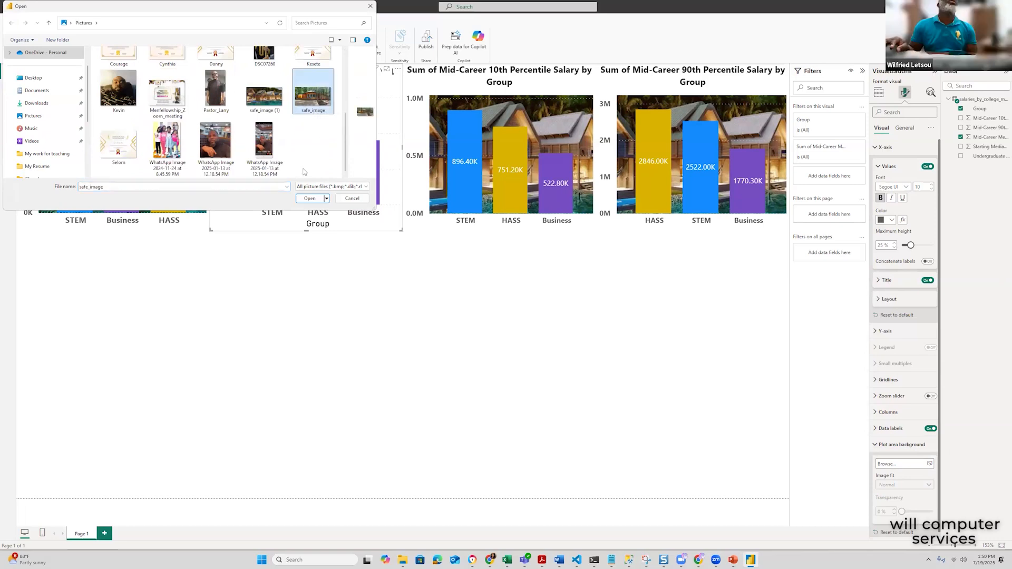
pyautogui.click(311, 199)
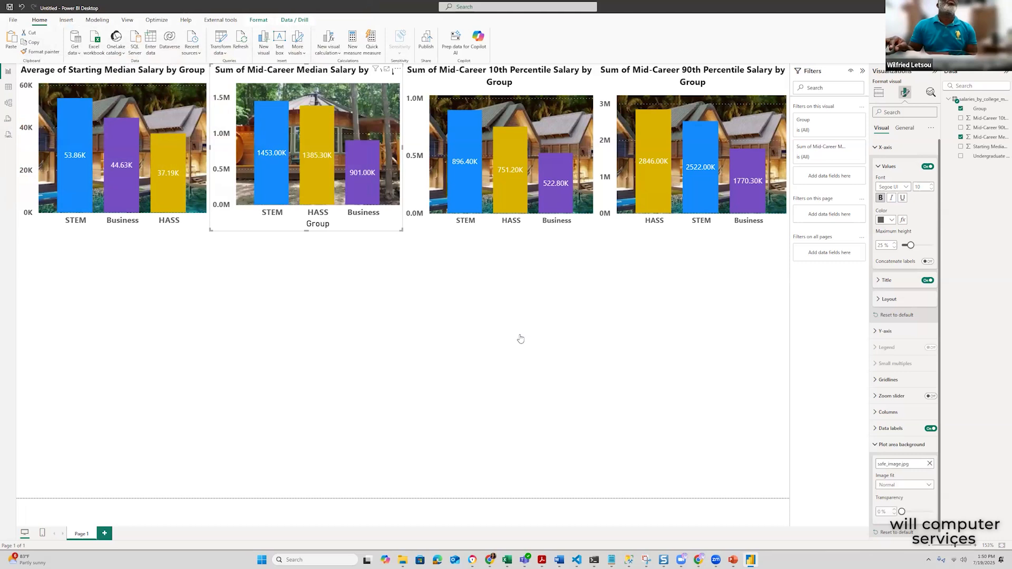
# Replace the Mid-Career 10th Percentile chart's plot area background with the group photo from Pictures and set its transparency to 51%
pyautogui.click(567, 134)
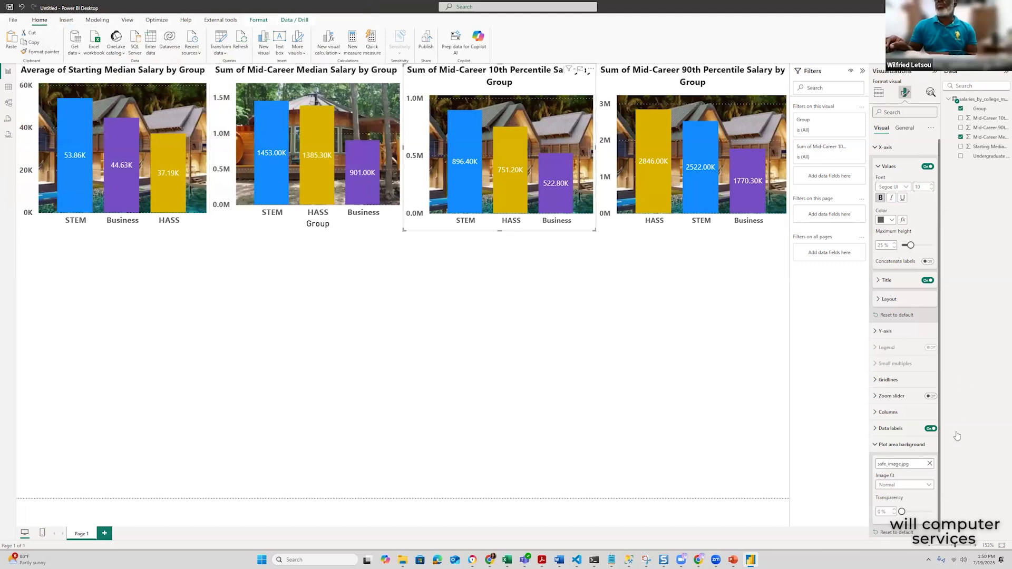
pyautogui.click(930, 464)
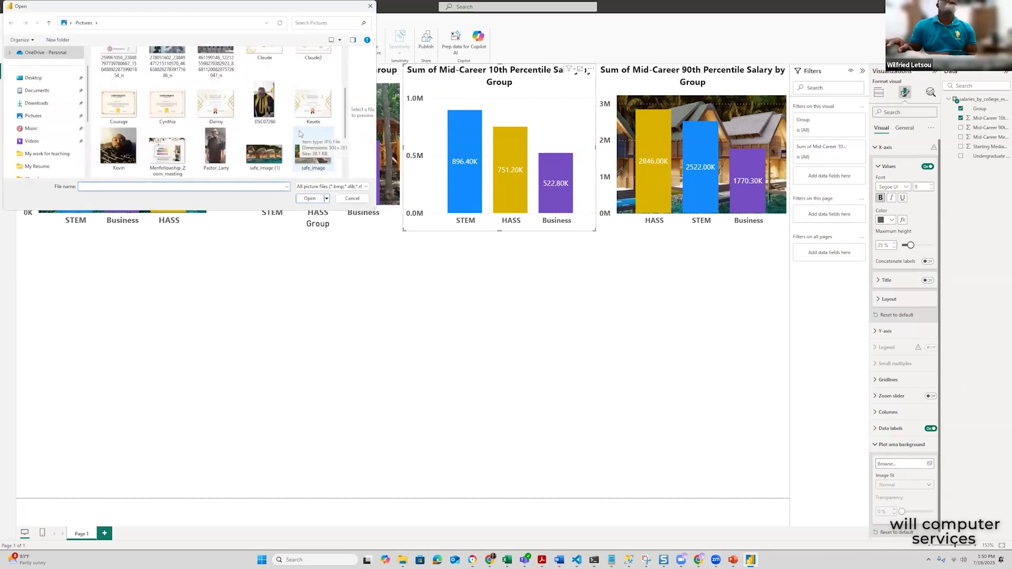
pyautogui.scroll(1, 298, 130)
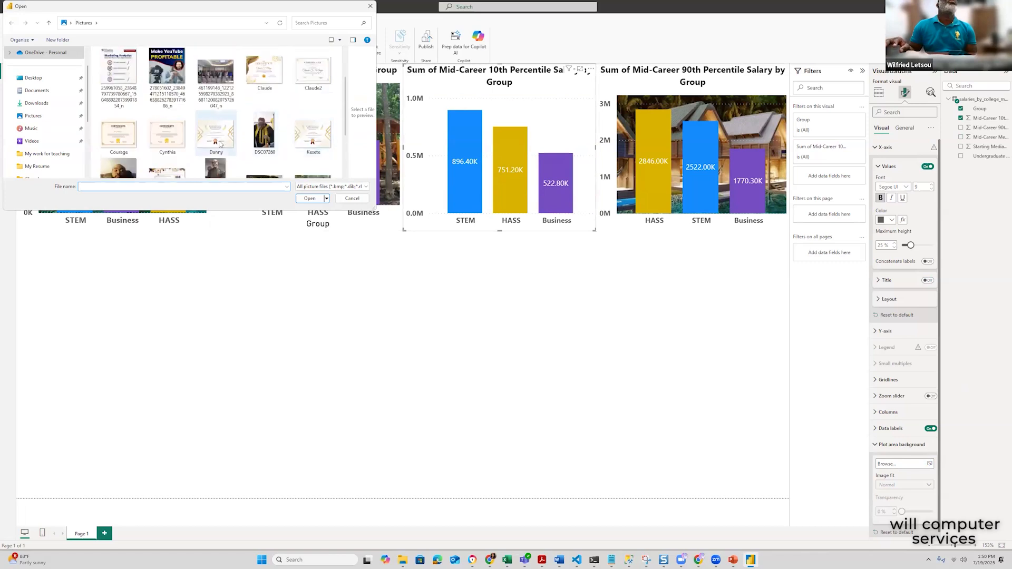
pyautogui.scroll(2, 210, 76)
pyautogui.click(217, 132)
pyautogui.click(310, 199)
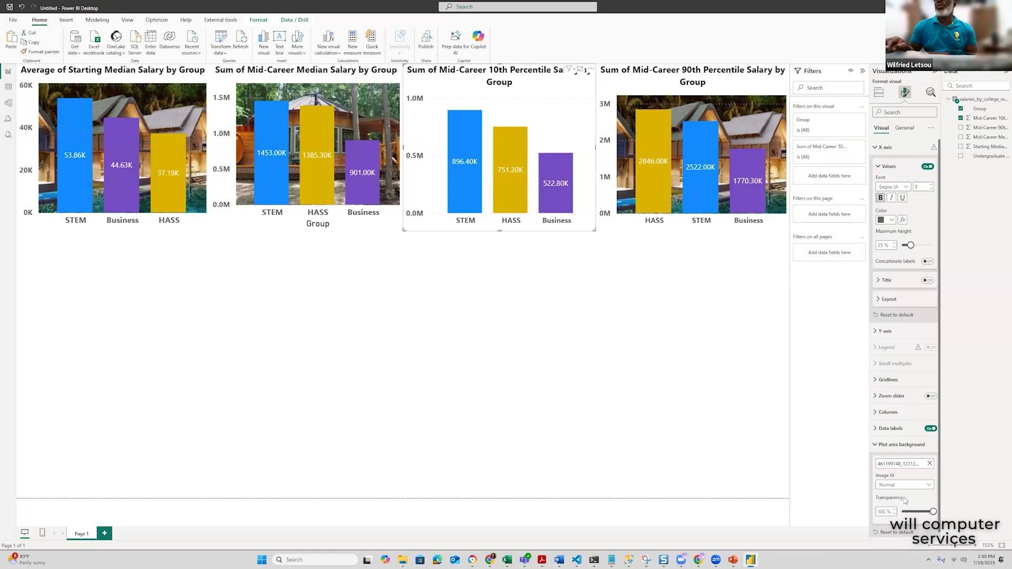
pyautogui.moveTo(933, 512); pyautogui.dragTo(918, 511)
# Set the plot area background transparency of the Mid-Career 90th Percentile chart to 78%
pyautogui.click(736, 123)
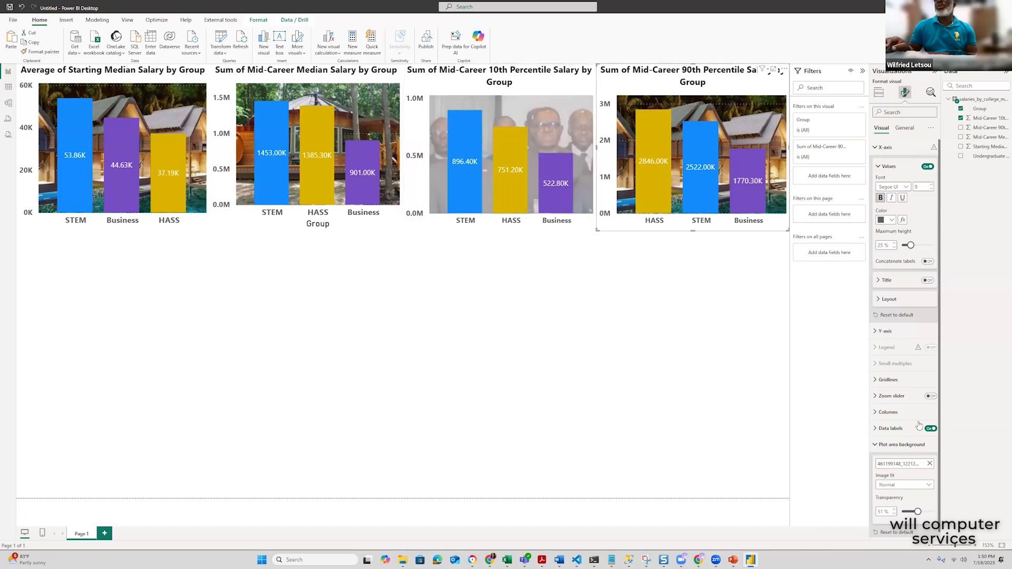
pyautogui.moveTo(902, 511); pyautogui.dragTo(926, 512)
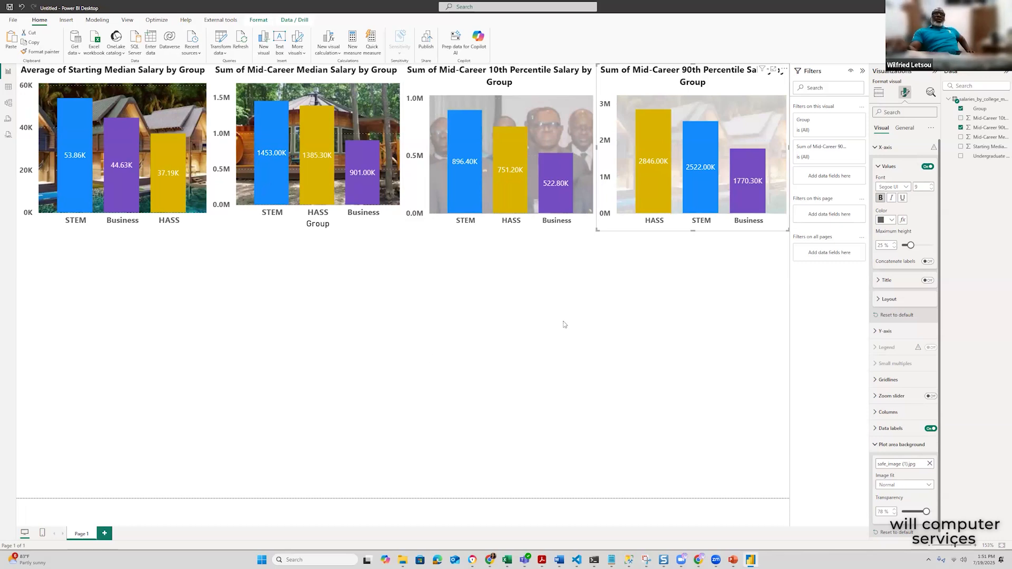
pyautogui.click(623, 360)
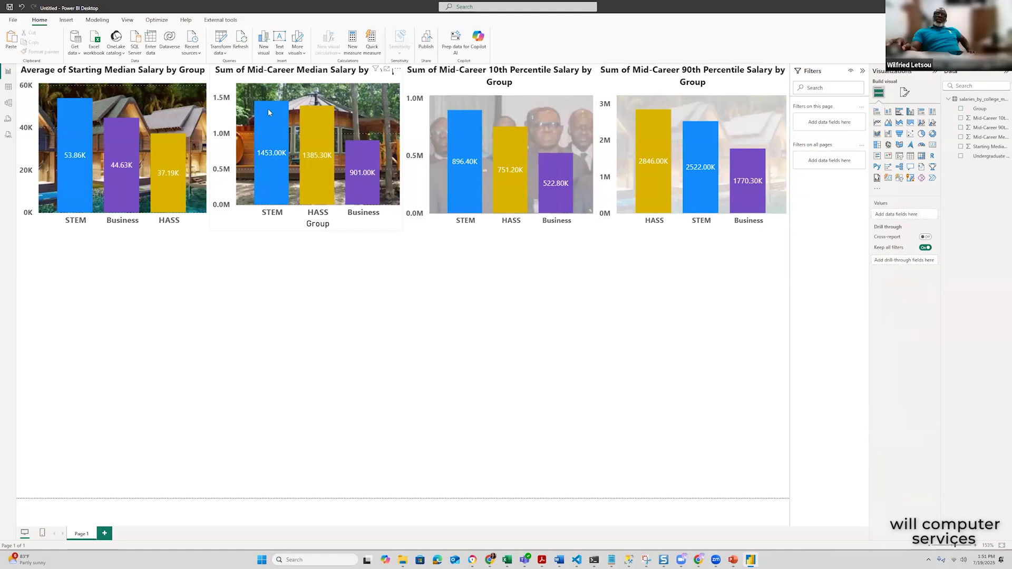
# Cross-highlight the STEM group from the Mid-Career Median Salary chart across all four charts, and clear the highlight
pyautogui.click(268, 109)
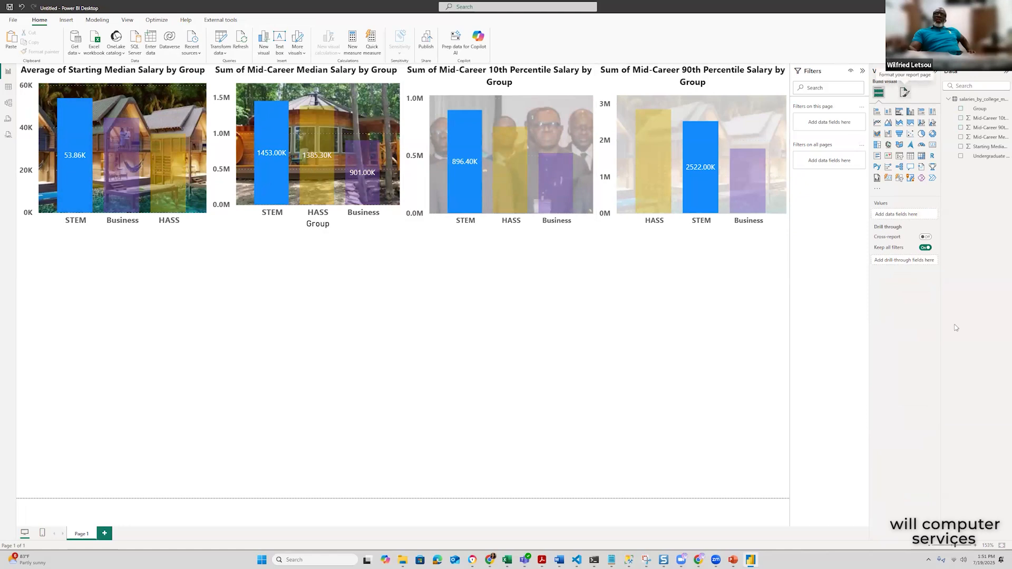
pyautogui.click(903, 93)
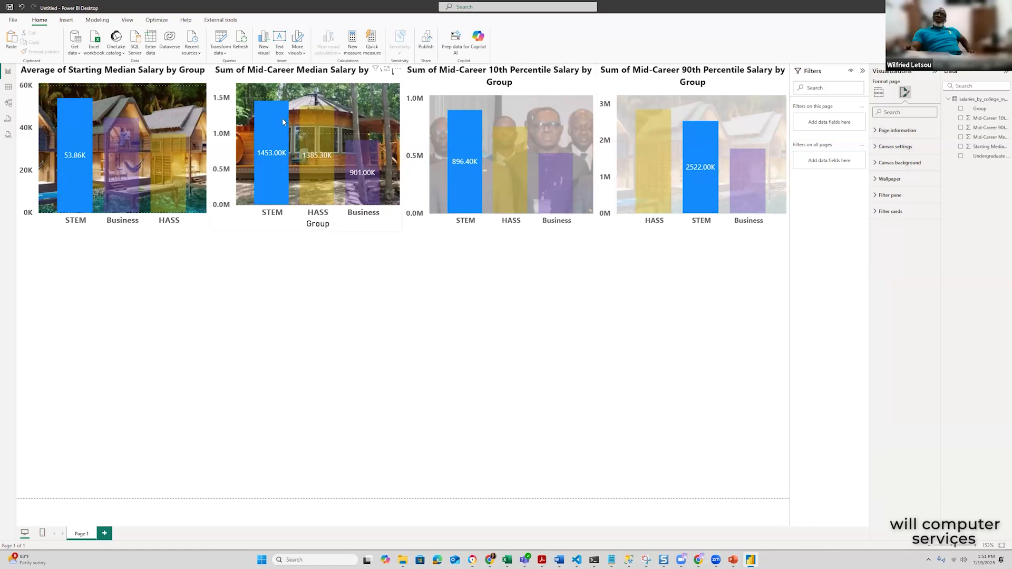
pyautogui.click(371, 339)
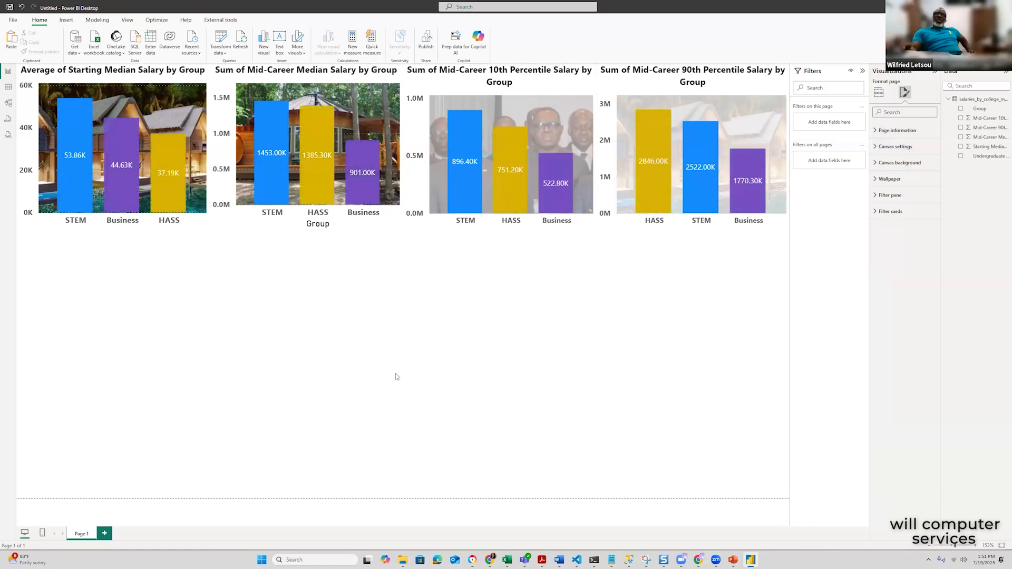
# Add an empty line chart at the bottom of the report page and stretch it across the full page width
pyautogui.click(670, 333)
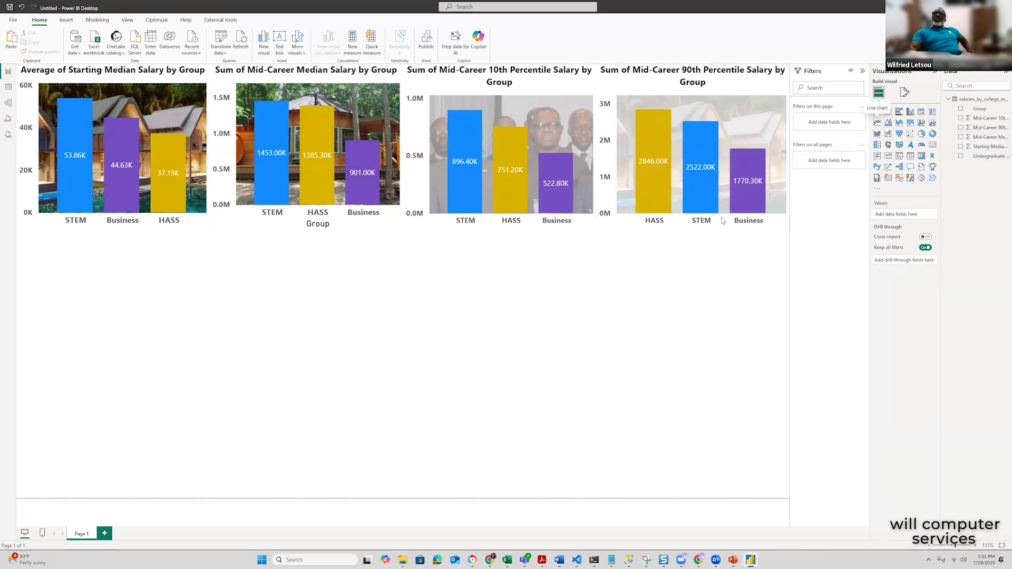
pyautogui.moveTo(159, 325); pyautogui.dragTo(159, 415)
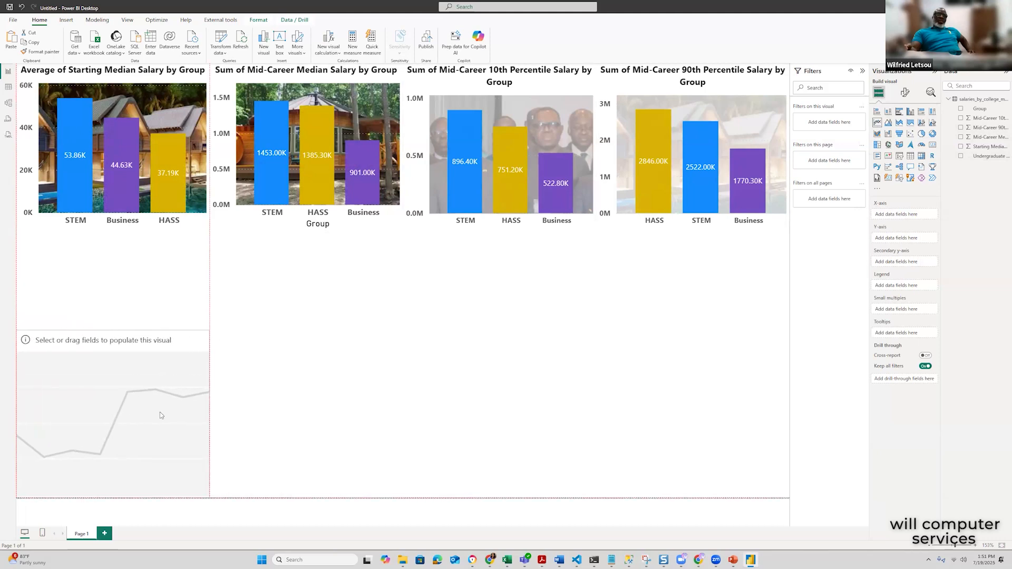
pyautogui.moveTo(624, 460); pyautogui.dragTo(787, 452)
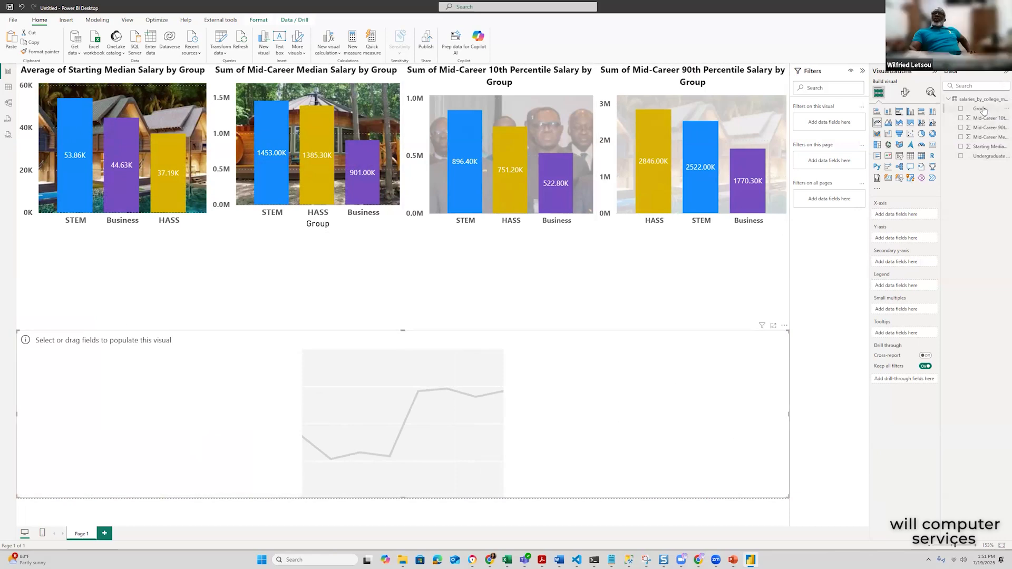
# Assign Undergraduate Major to the line chart's X-axis, and Mid-Career 10th Percentile, 90th Percentile, Median and Starting Median Salary to its Y-axis
pyautogui.moveTo(968, 189); pyautogui.dragTo(909, 215)
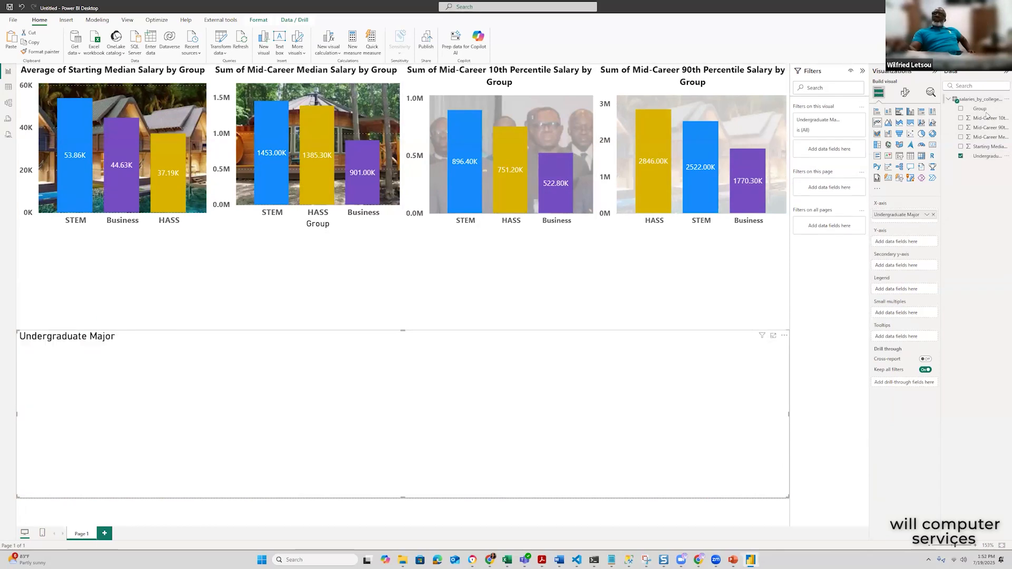
pyautogui.moveTo(988, 121); pyautogui.dragTo(911, 246)
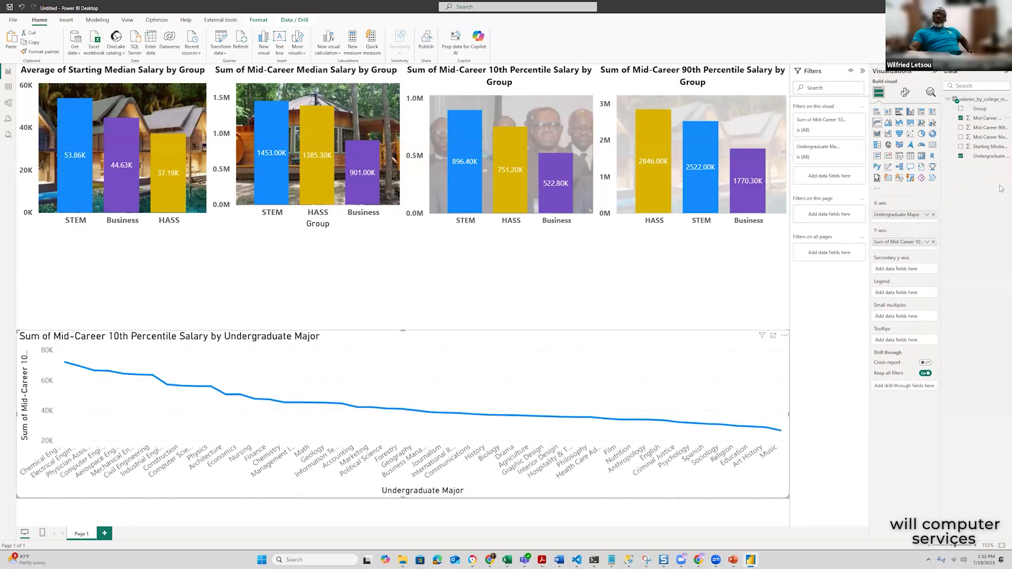
pyautogui.moveTo(978, 127); pyautogui.dragTo(908, 252)
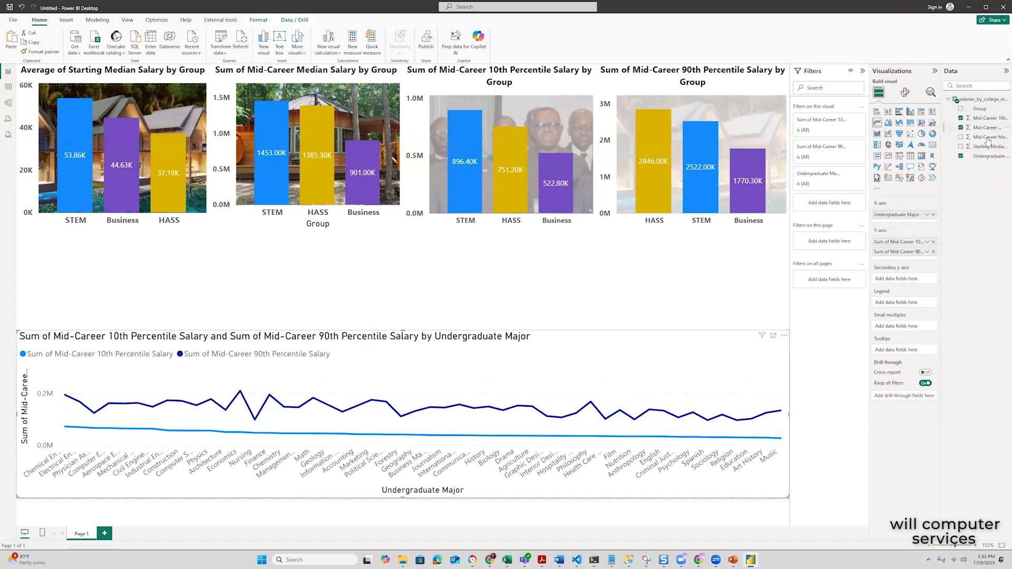
pyautogui.moveTo(985, 138); pyautogui.dragTo(909, 259)
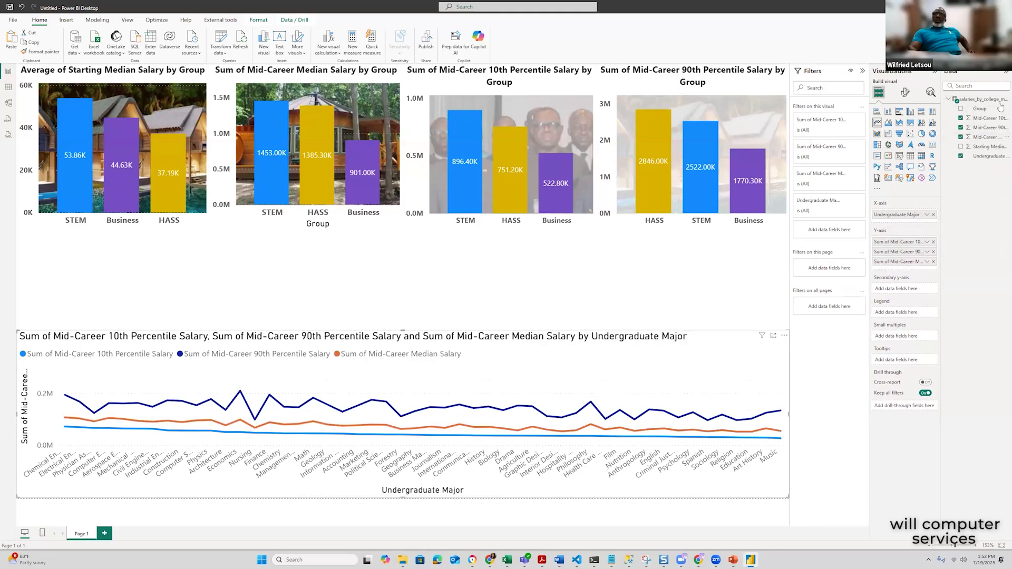
pyautogui.moveTo(985, 148); pyautogui.dragTo(908, 269)
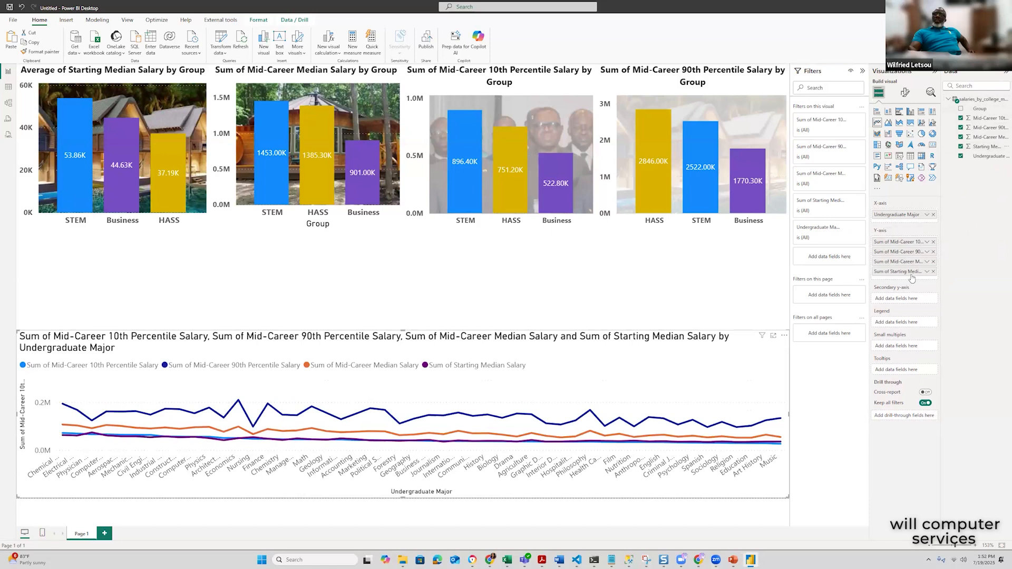
# Try Starting Median Salary and Mid-Career Median Salary on the line chart's secondary y-axis, and return both to the Y-axis
pyautogui.moveTo(903, 300); pyautogui.dragTo(906, 299)
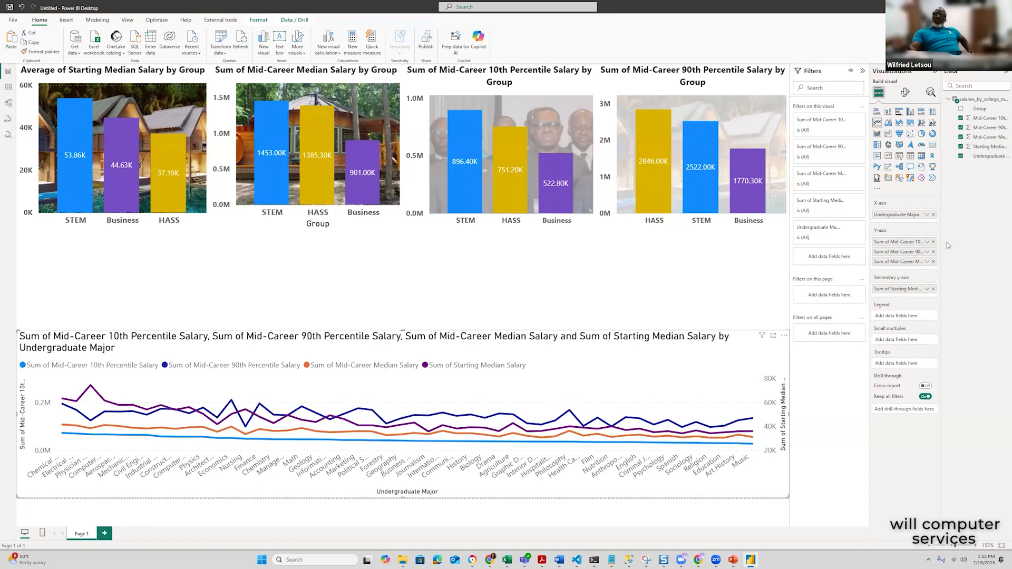
pyautogui.moveTo(911, 275); pyautogui.dragTo(906, 296)
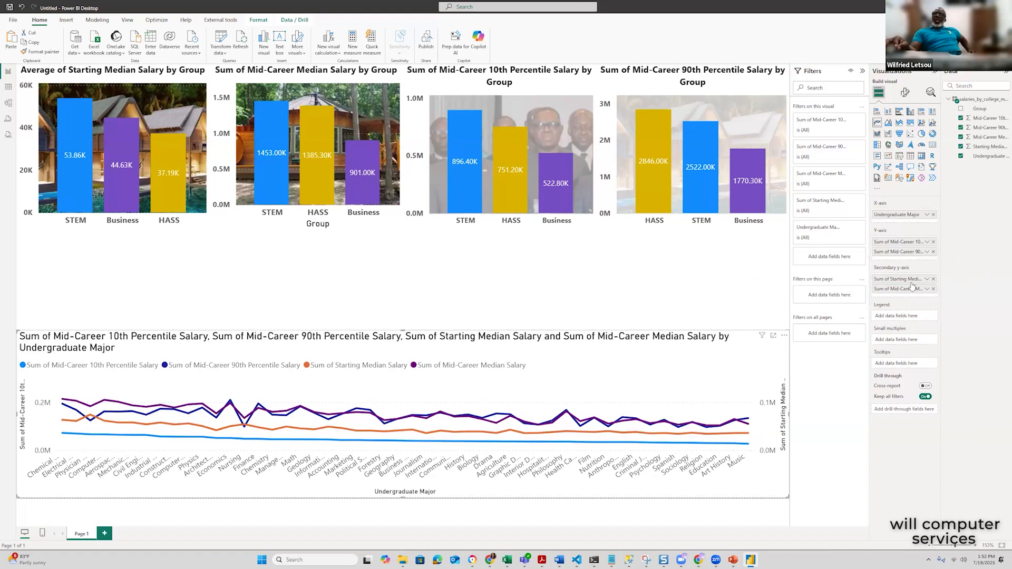
pyautogui.moveTo(909, 280)
pyautogui.mouseDown()
pyautogui.moveTo(912, 261)
pyautogui.moveTo(906, 269)
pyautogui.mouseUp()
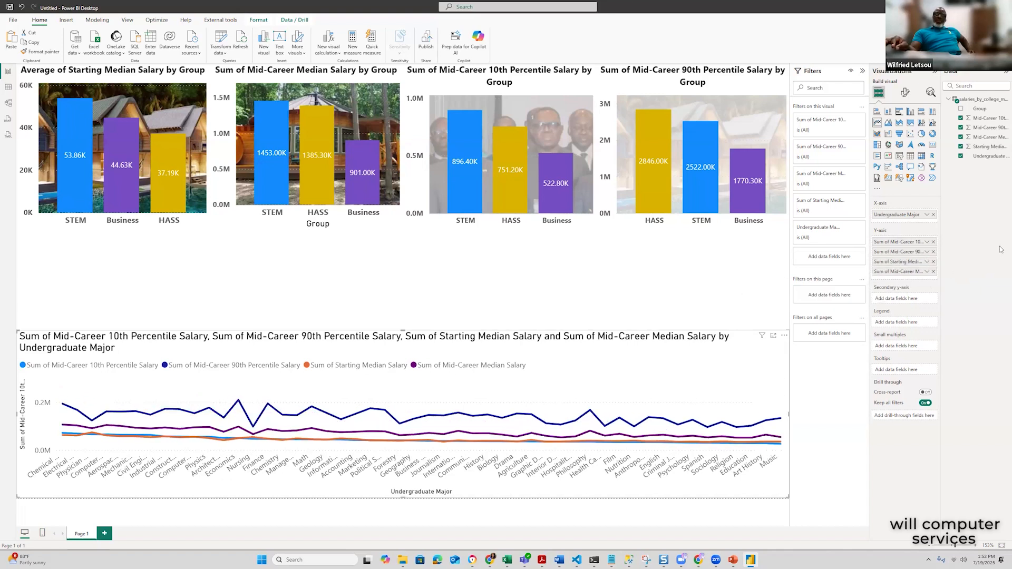
# Change the aggregation of all four salary measures on the line chart's Y-axis to Average
pyautogui.click(926, 242)
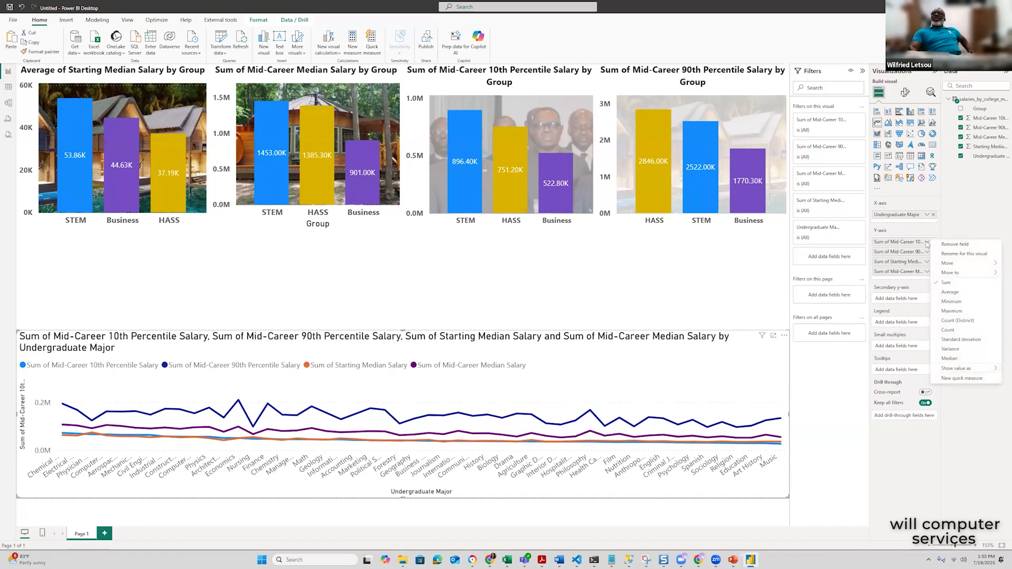
pyautogui.click(949, 292)
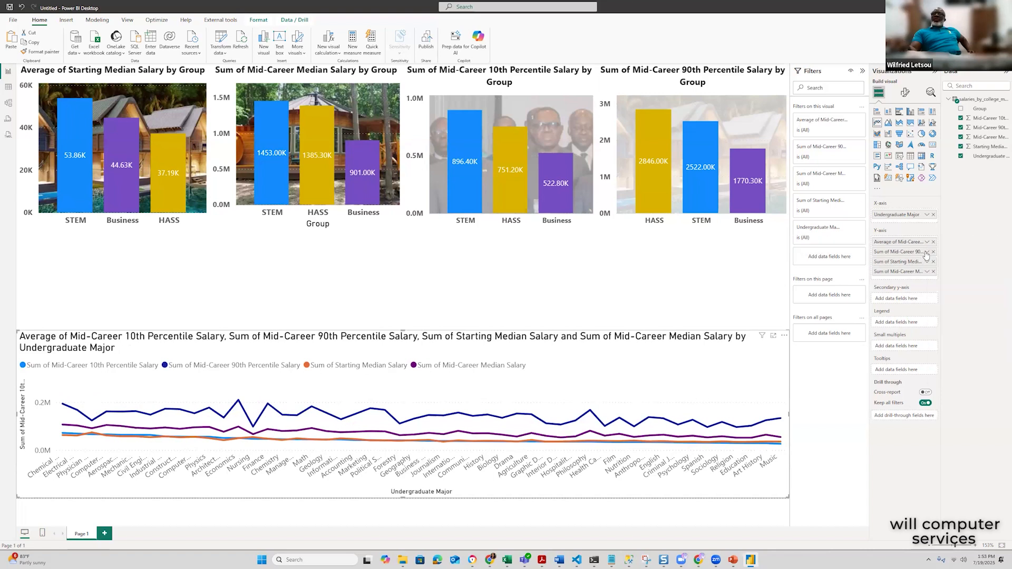
pyautogui.click(927, 252)
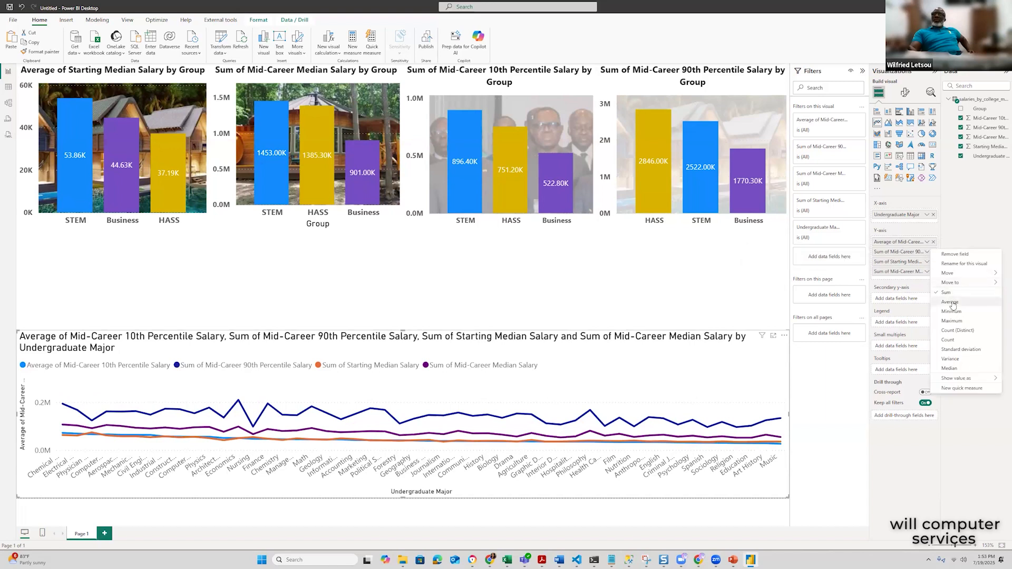
pyautogui.click(949, 302)
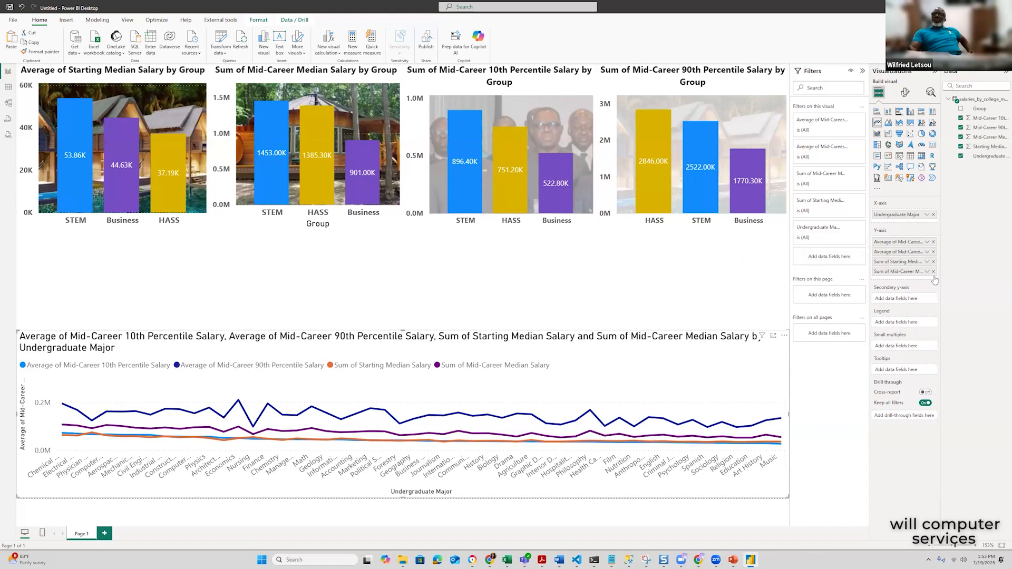
pyautogui.click(927, 262)
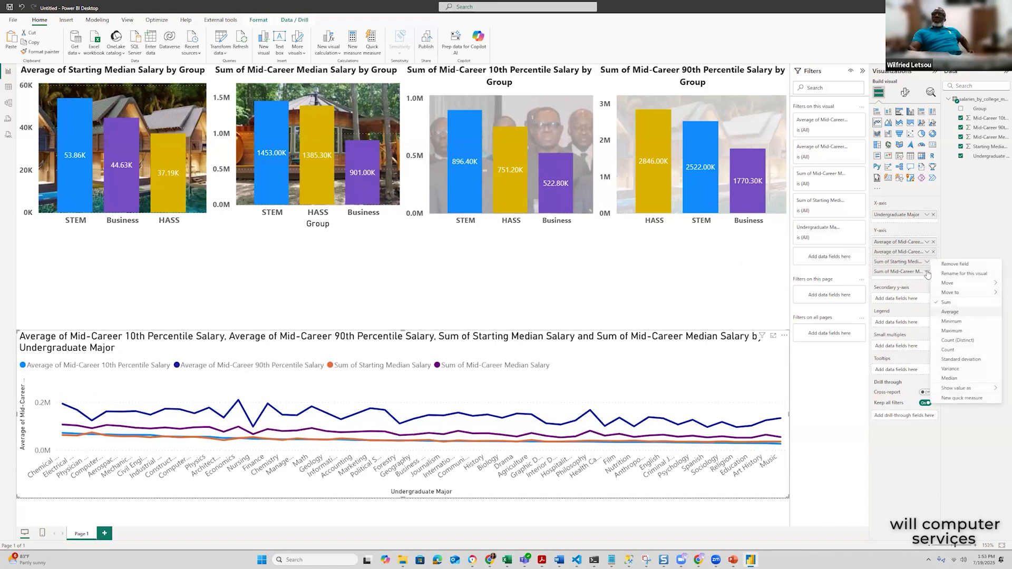
pyautogui.click(926, 272)
pyautogui.click(950, 322)
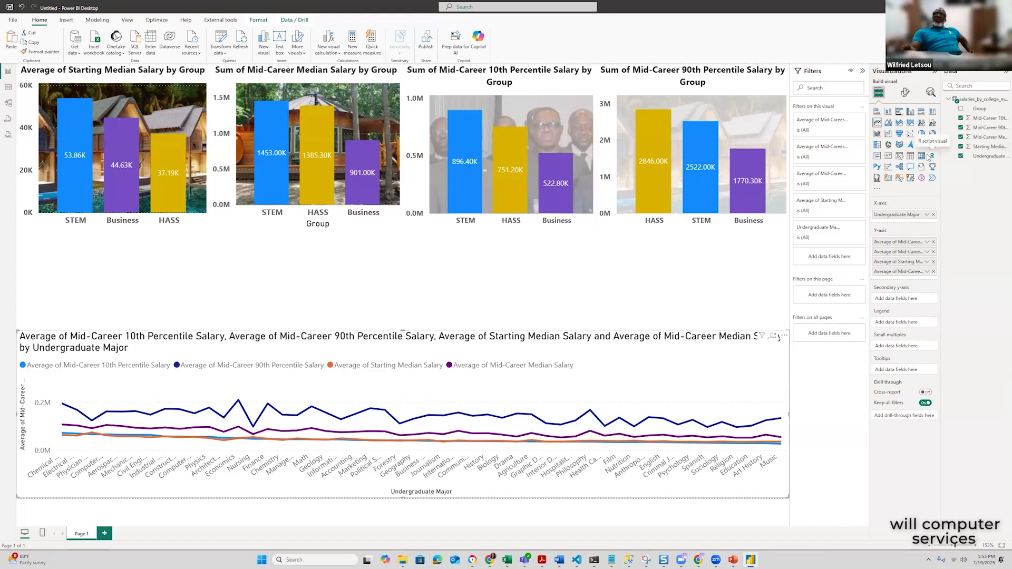
# Remove the line chart's X-axis title and make the X-axis values bold at font size 8
pyautogui.click(904, 93)
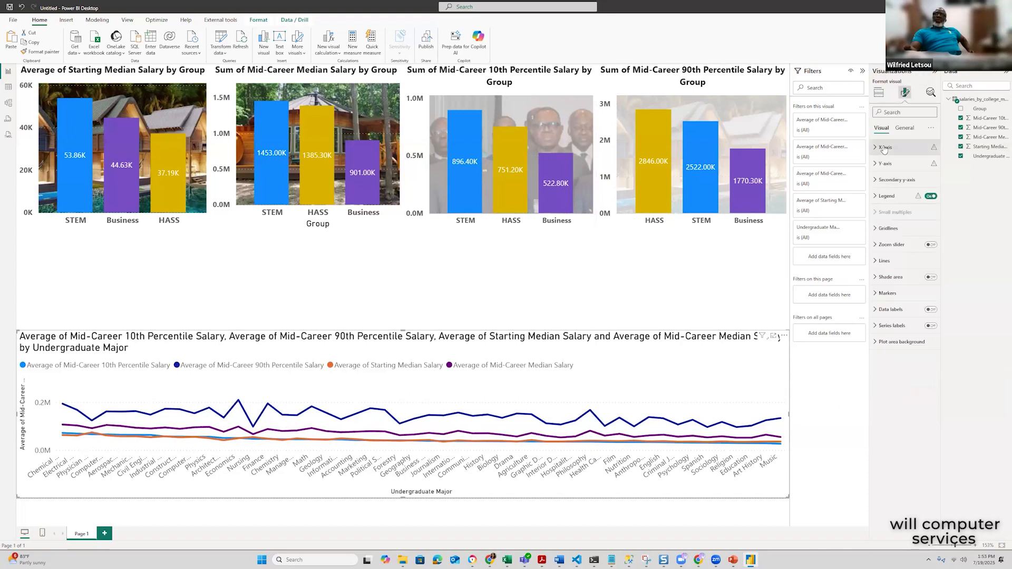
pyautogui.click(885, 148)
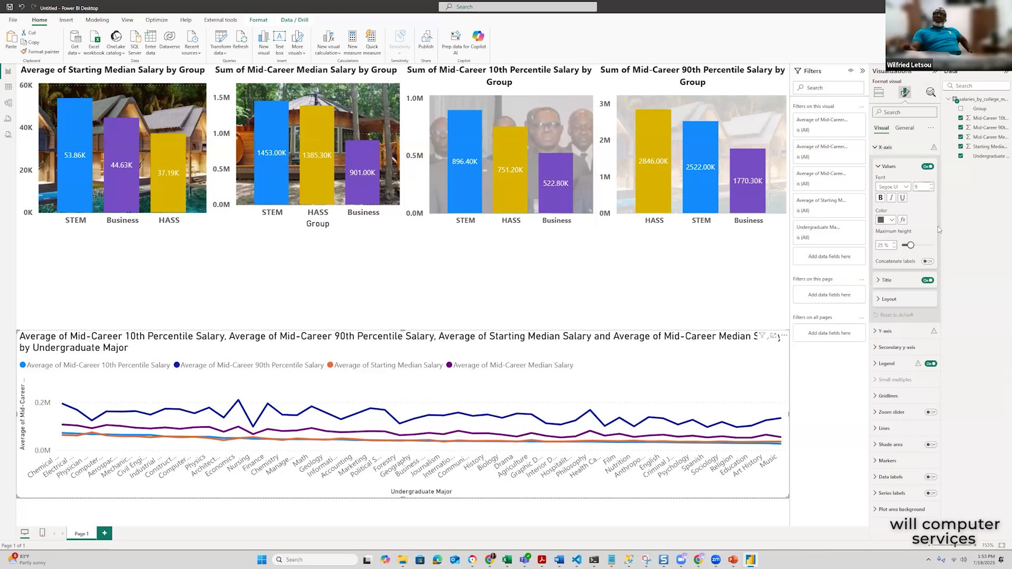
pyautogui.click(927, 281)
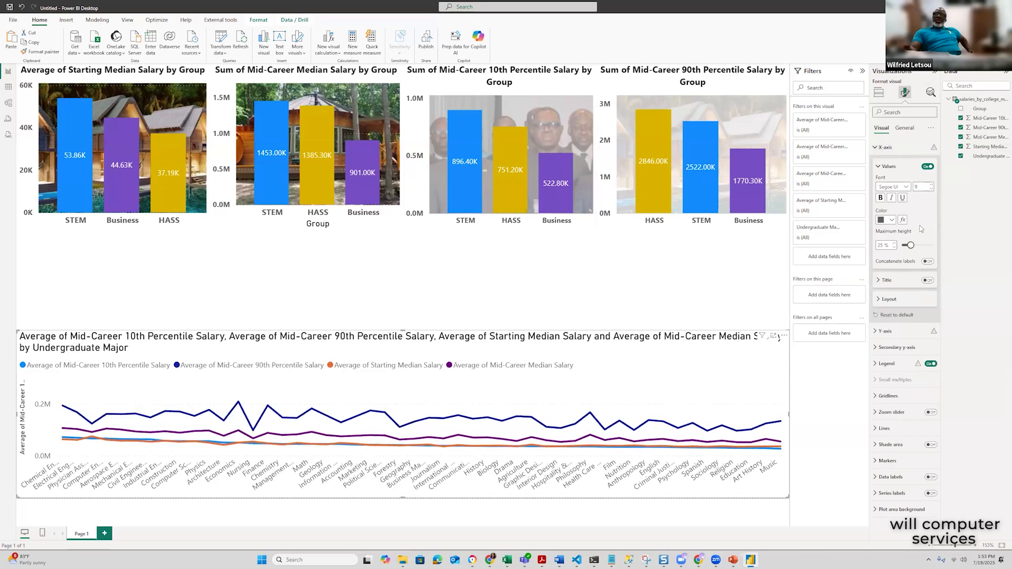
pyautogui.click(880, 197)
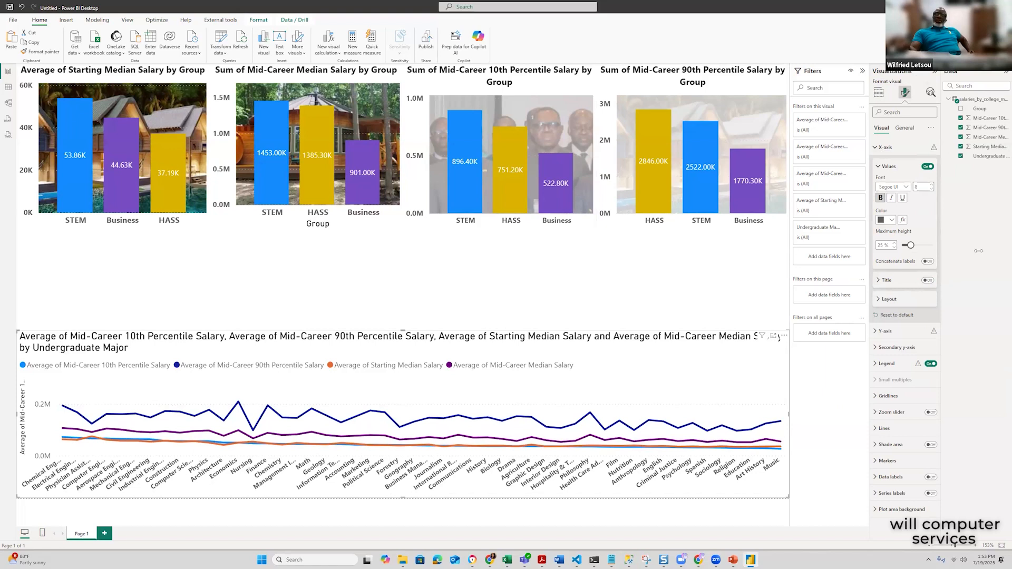
pyautogui.click(883, 148)
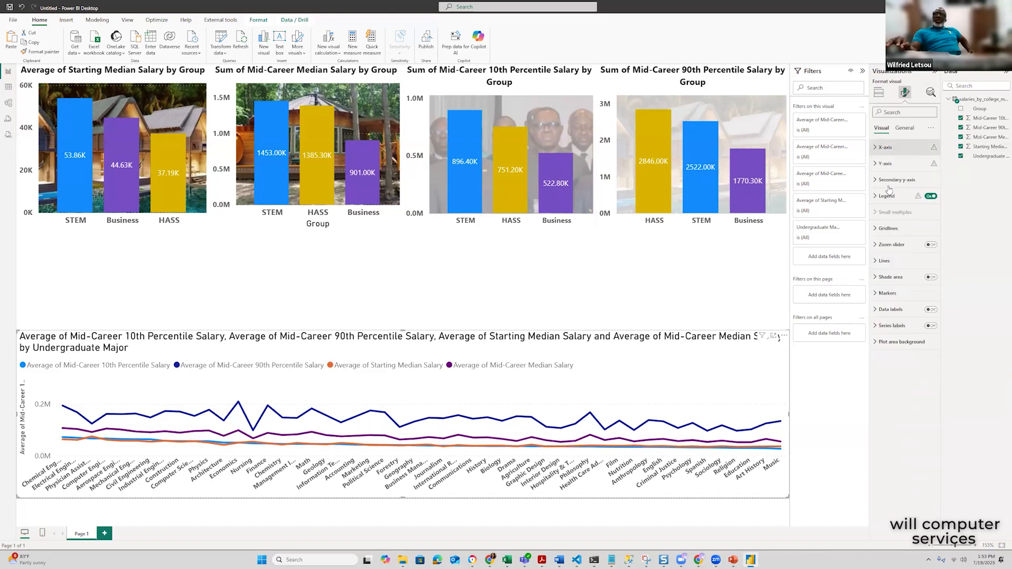
# Turn off the Y-axis title of the line chart
pyautogui.click(885, 164)
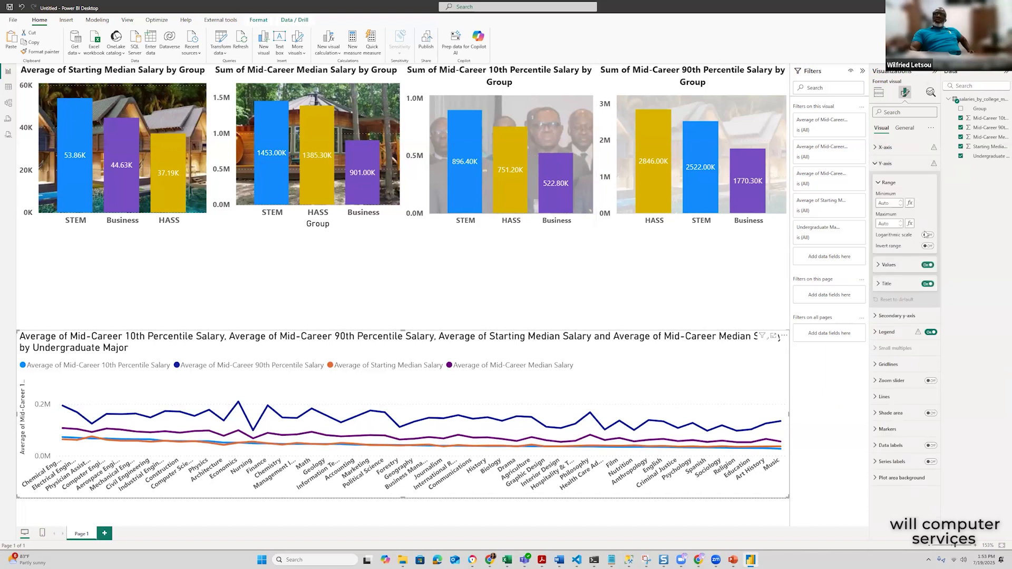
pyautogui.click(922, 284)
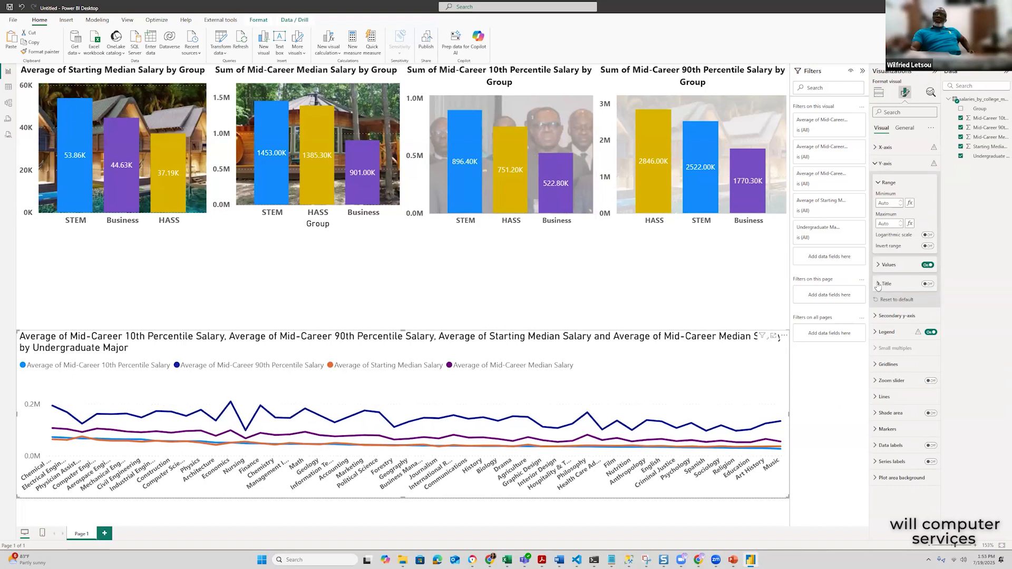
pyautogui.click(879, 285)
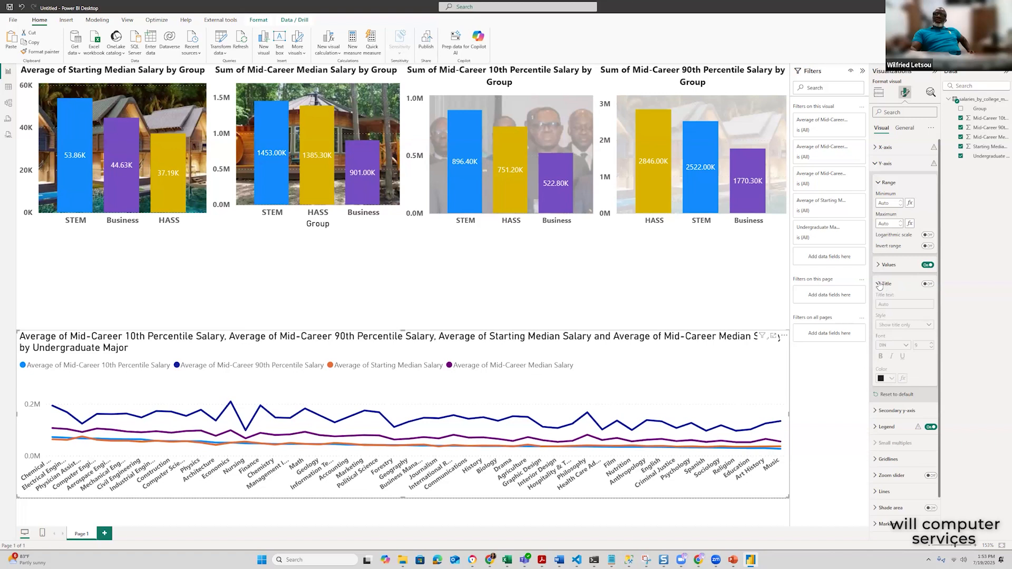
pyautogui.click(879, 284)
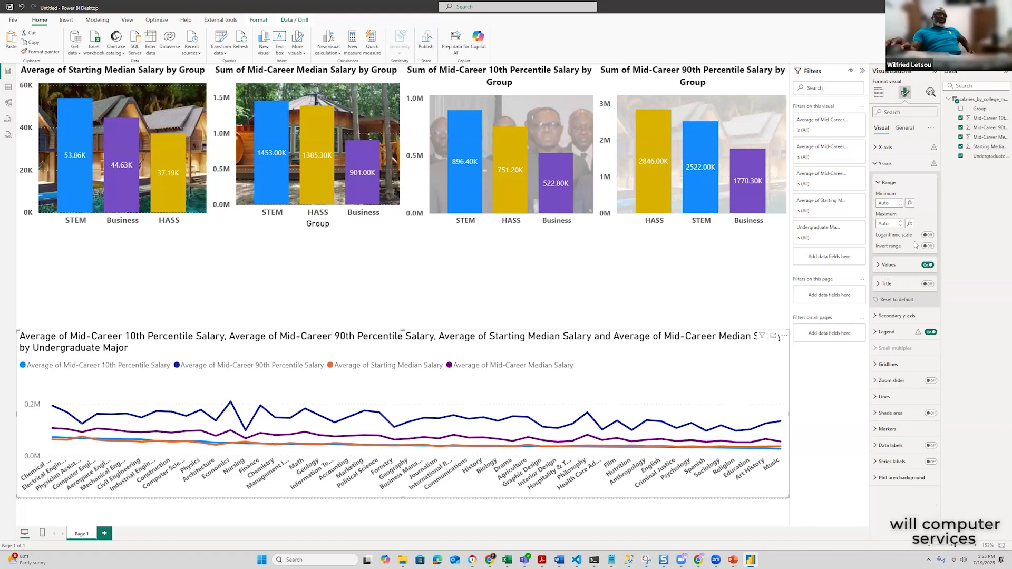
pyautogui.click(889, 180)
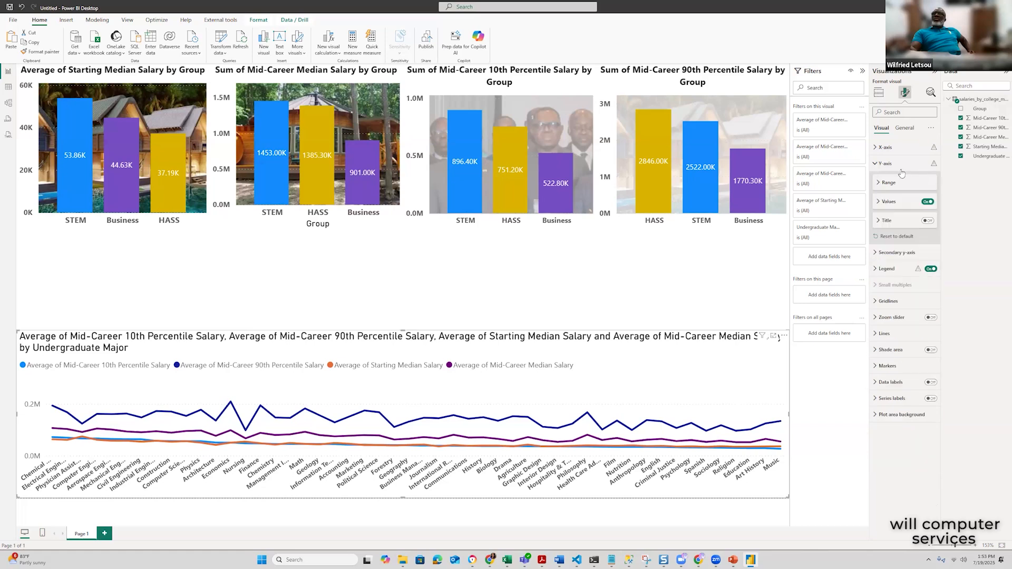
pyautogui.click(875, 164)
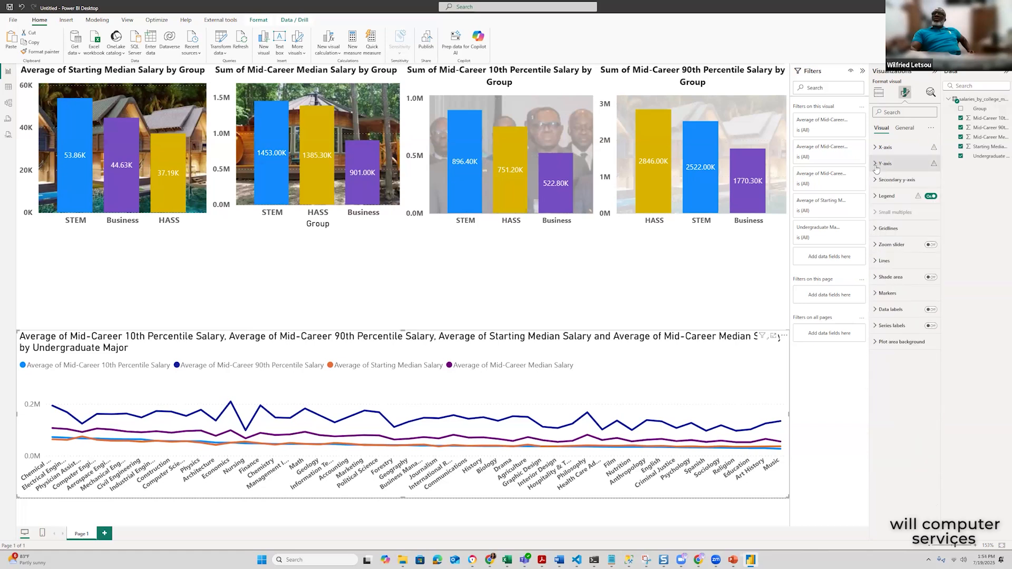
# Turn on data labels for the line chart, and try series labels before switching them off again
pyautogui.click(906, 130)
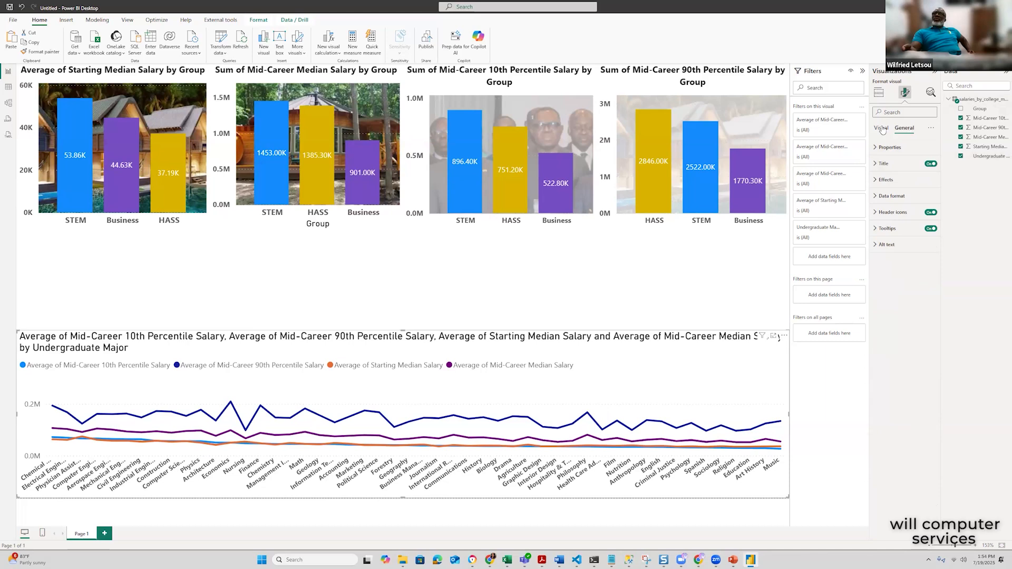
pyautogui.click(881, 129)
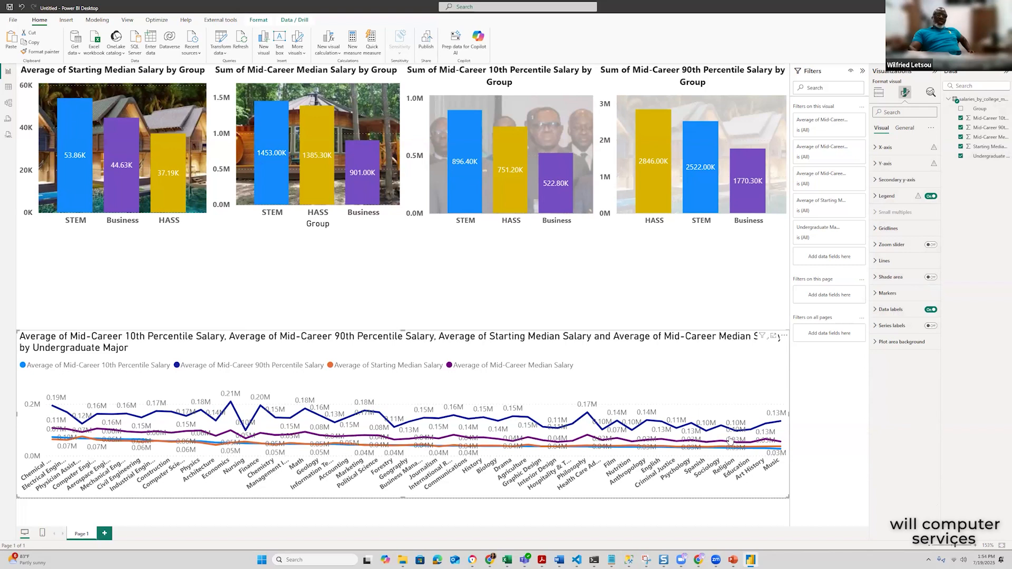
pyautogui.click(931, 326)
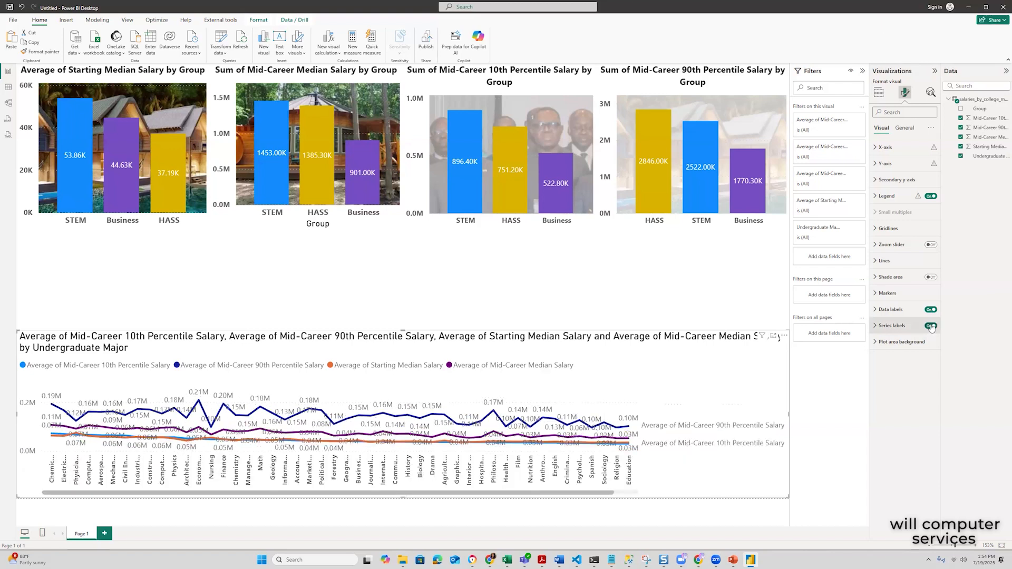
pyautogui.click(931, 326)
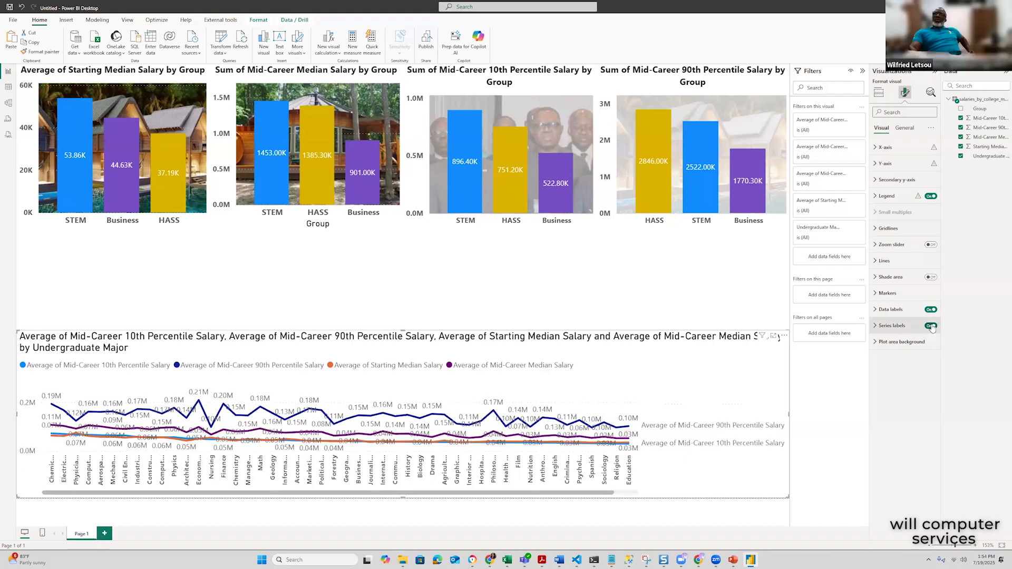
# Try optimized label display and a title on the line chart's data labels, switch both back off, and keep the label position at Auto
pyautogui.click(878, 310)
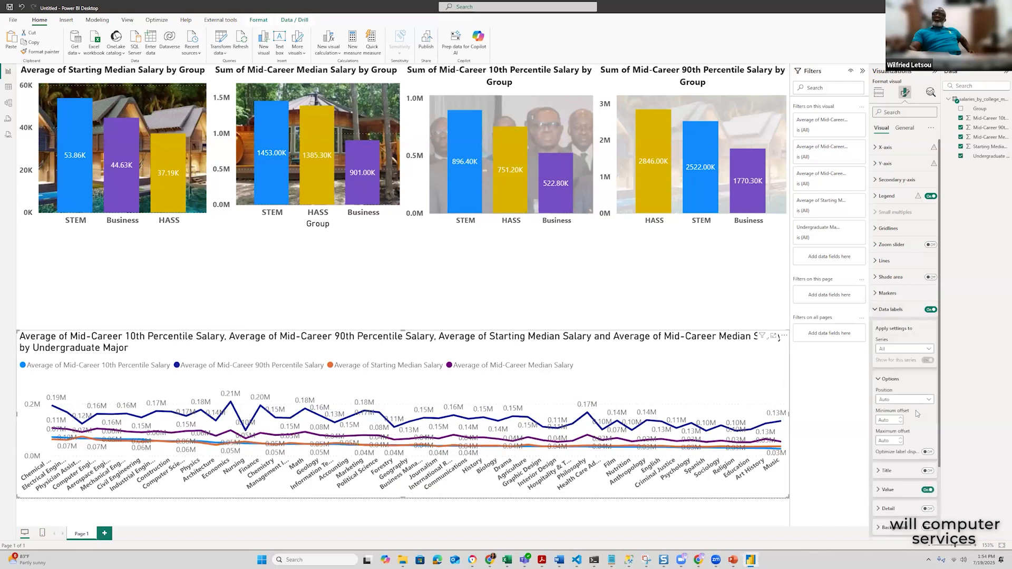
pyautogui.scroll(-2, 912, 456)
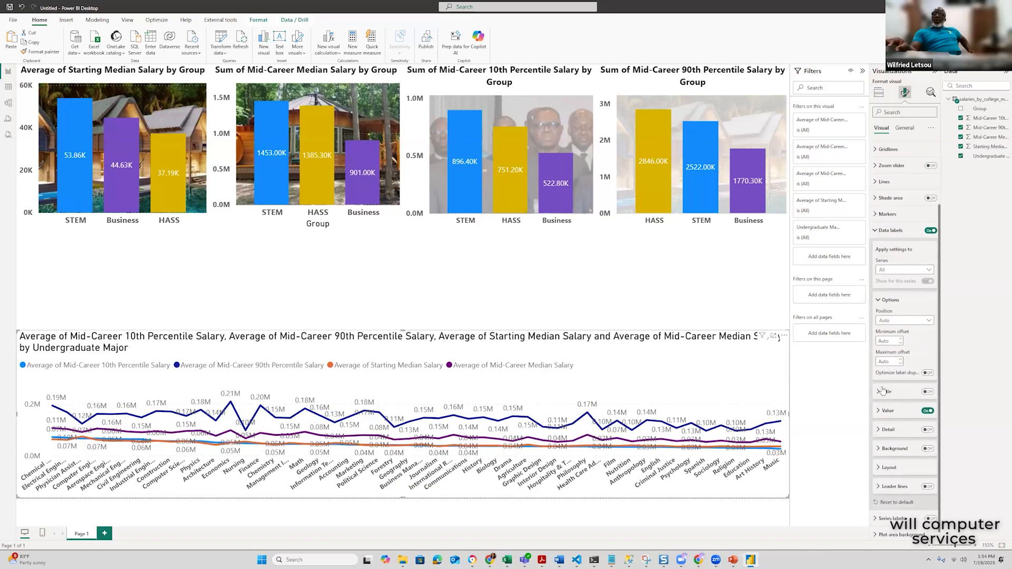
pyautogui.click(928, 373)
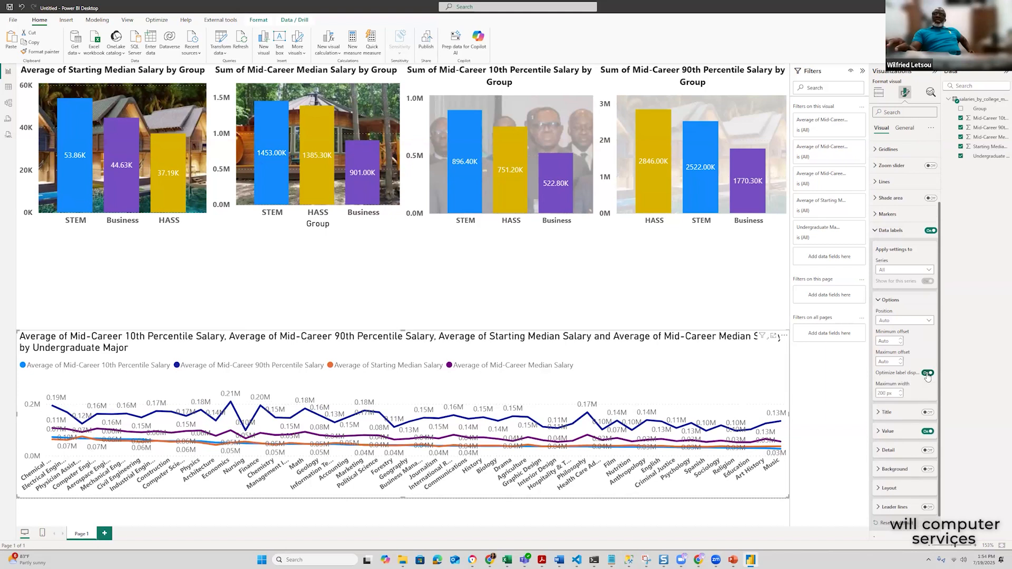
pyautogui.click(927, 374)
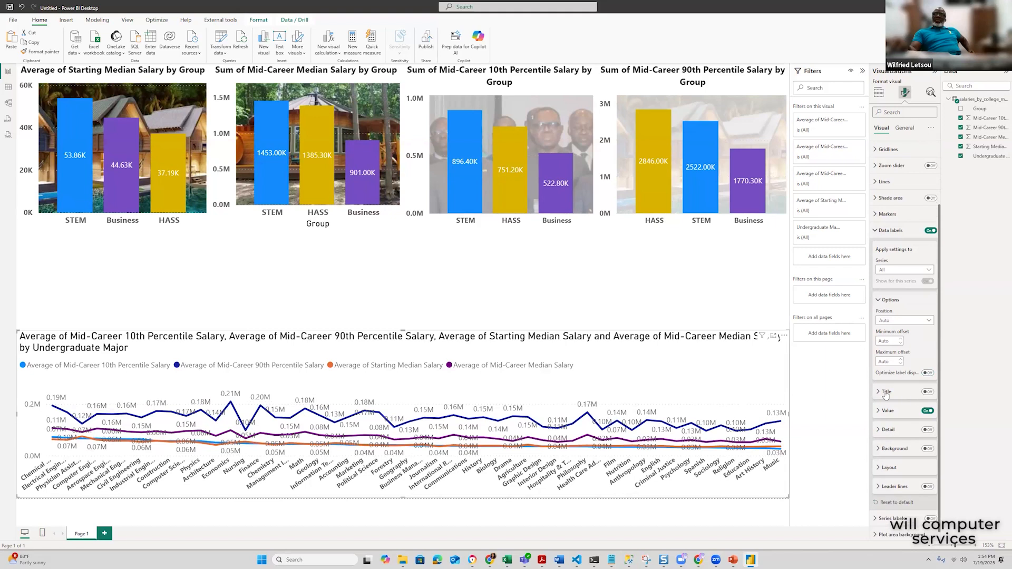
pyautogui.click(928, 392)
pyautogui.click(927, 392)
pyautogui.click(886, 302)
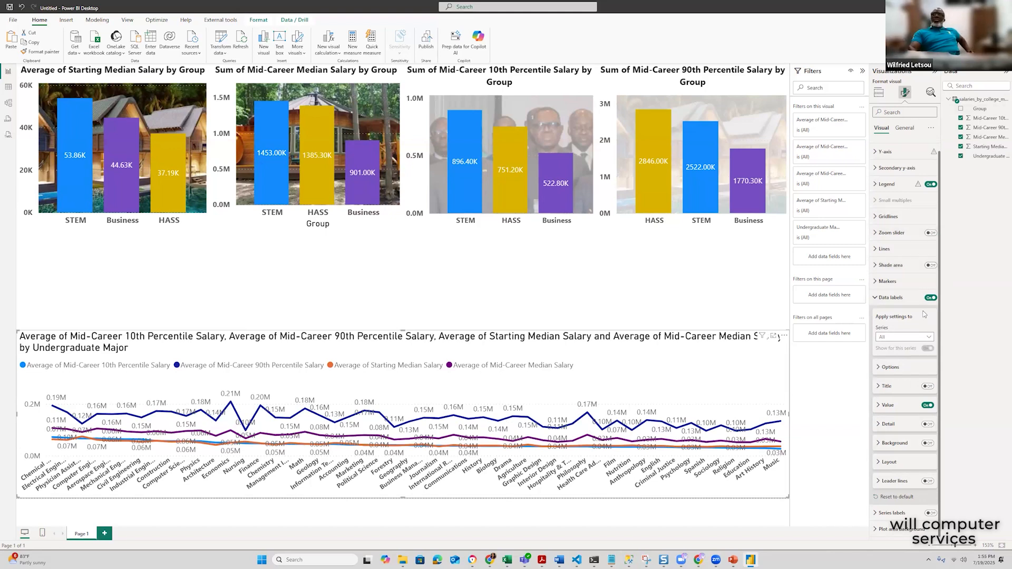
pyautogui.click(915, 373)
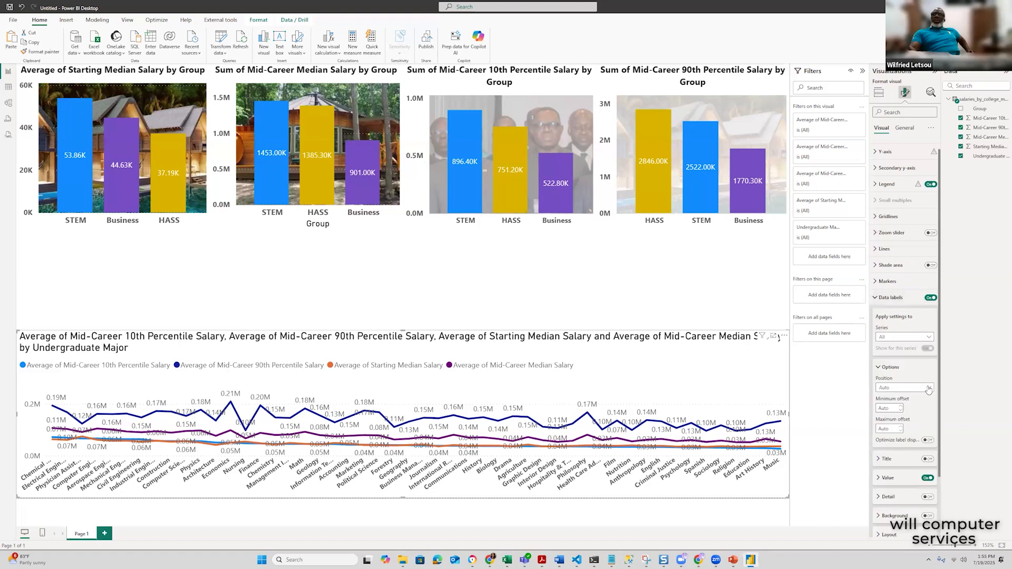
pyautogui.click(929, 389)
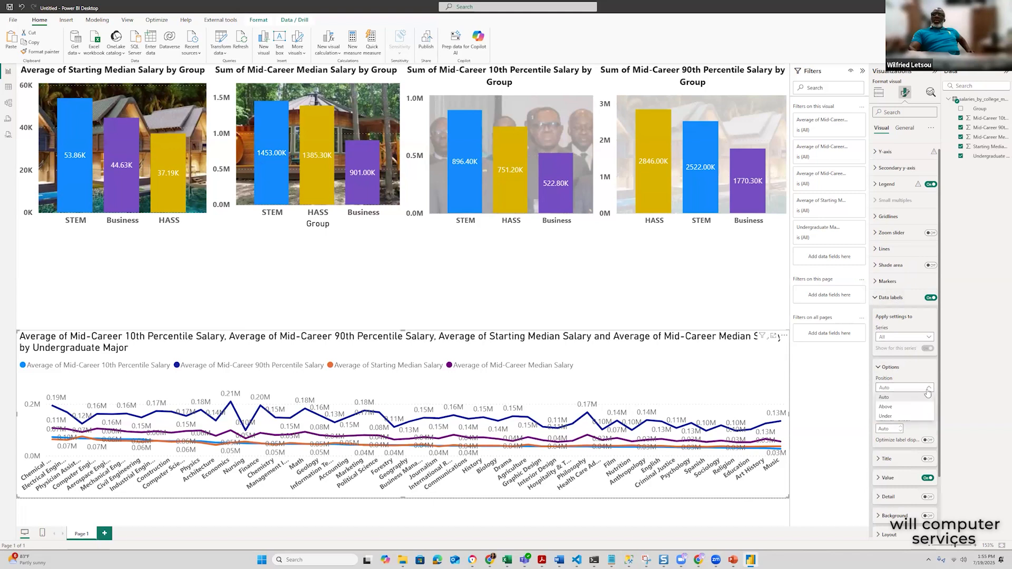
pyautogui.click(925, 396)
# Make the line chart's data label values bold at font size 8
pyautogui.scroll(-1, 909, 428)
pyautogui.scroll(-1, 908, 421)
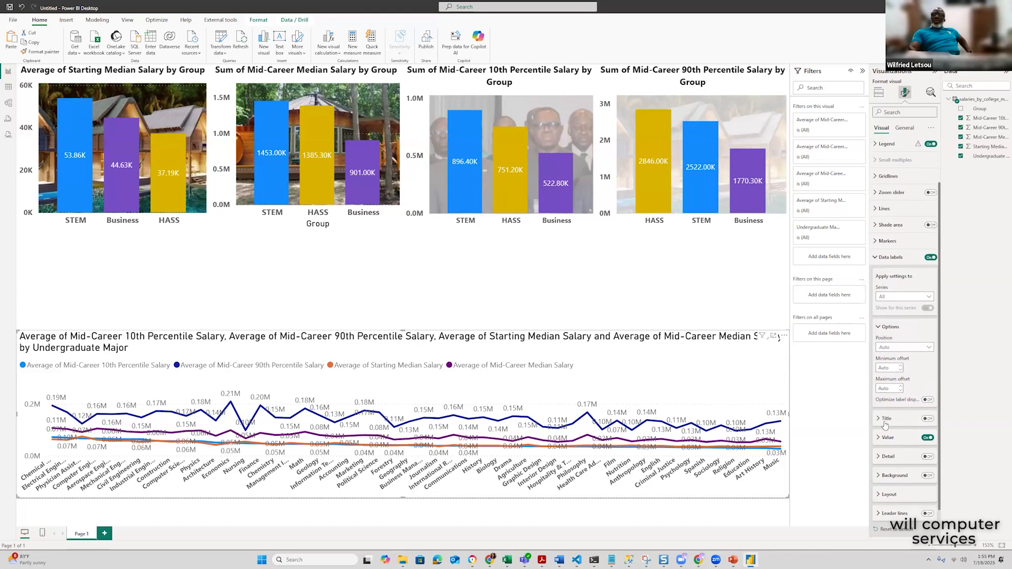
pyautogui.scroll(-1, 884, 417)
pyautogui.click(879, 406)
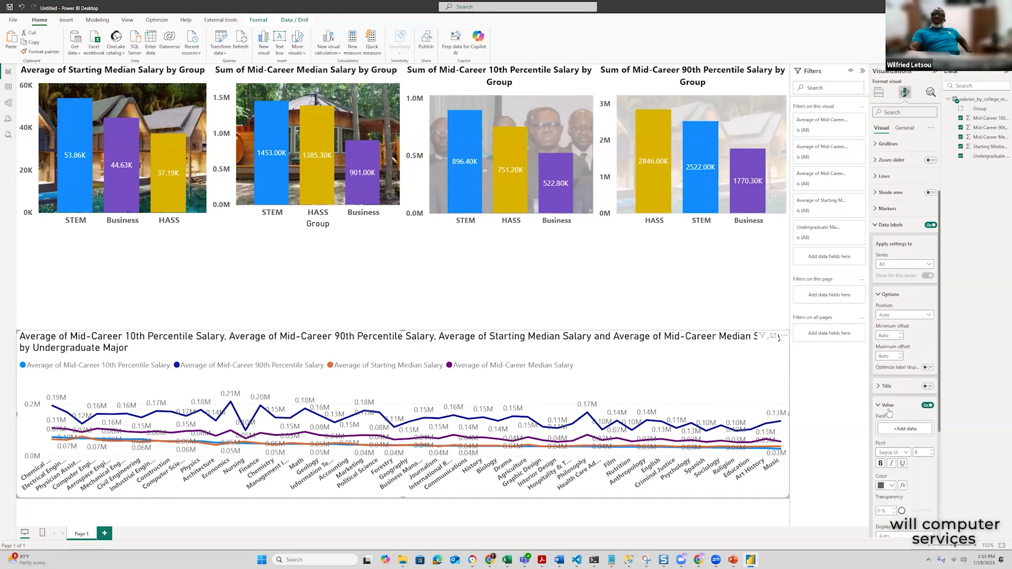
pyautogui.scroll(-2, 917, 437)
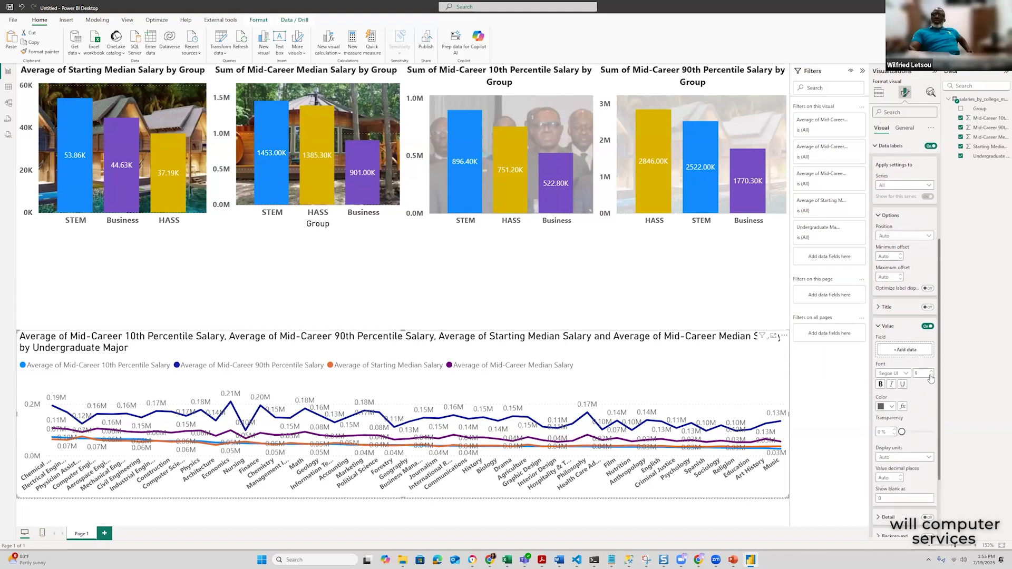
pyautogui.click(881, 385)
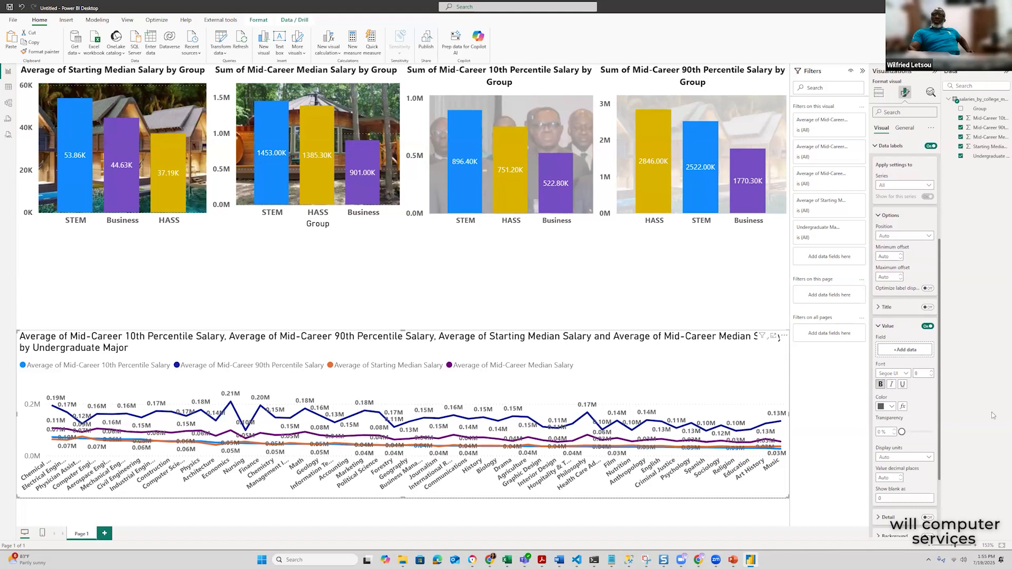
# Set the line chart's data label values to display in Thousands with 0 decimal places
pyautogui.click(930, 458)
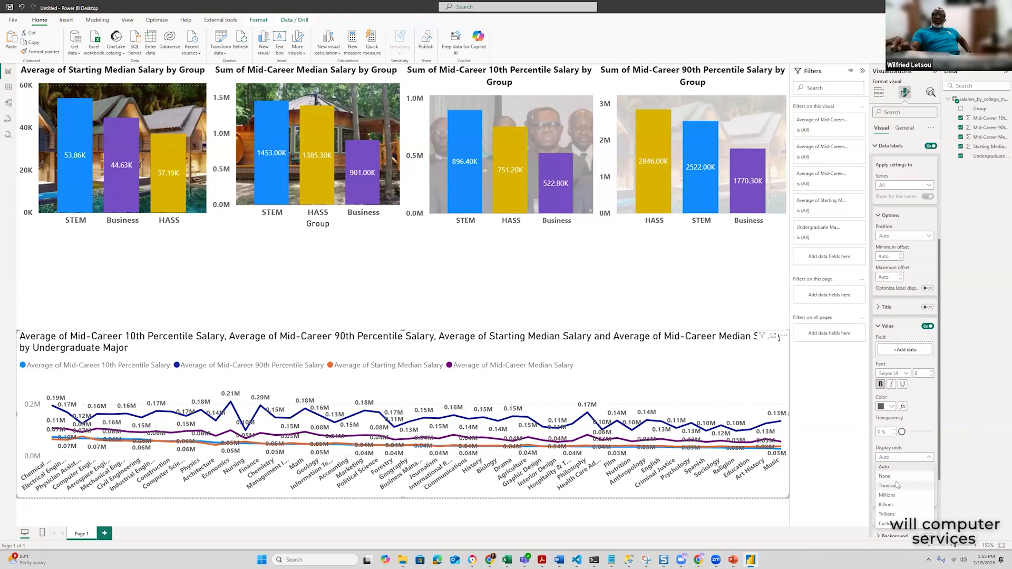
pyautogui.click(898, 485)
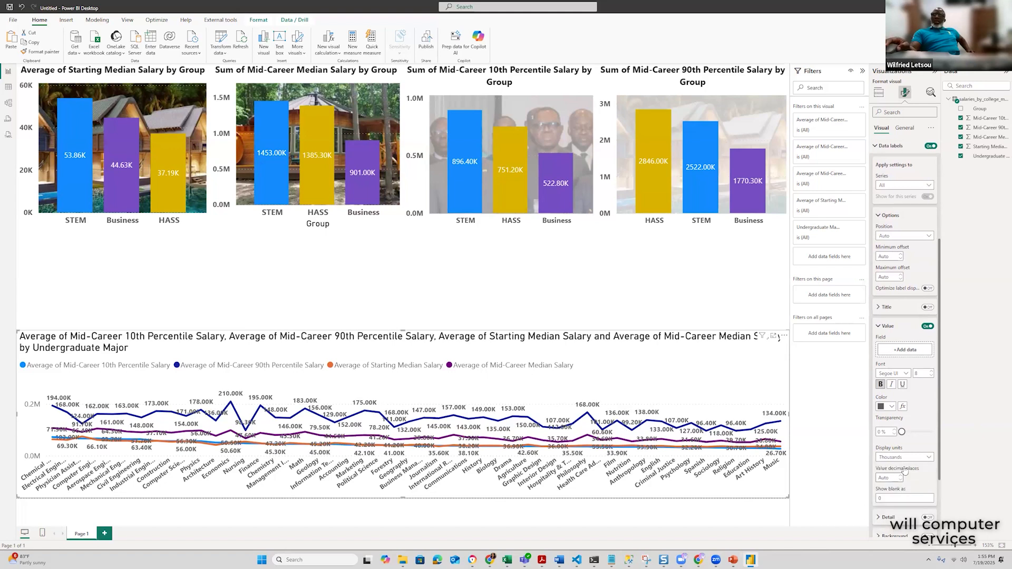
pyautogui.scroll(-2, 898, 479)
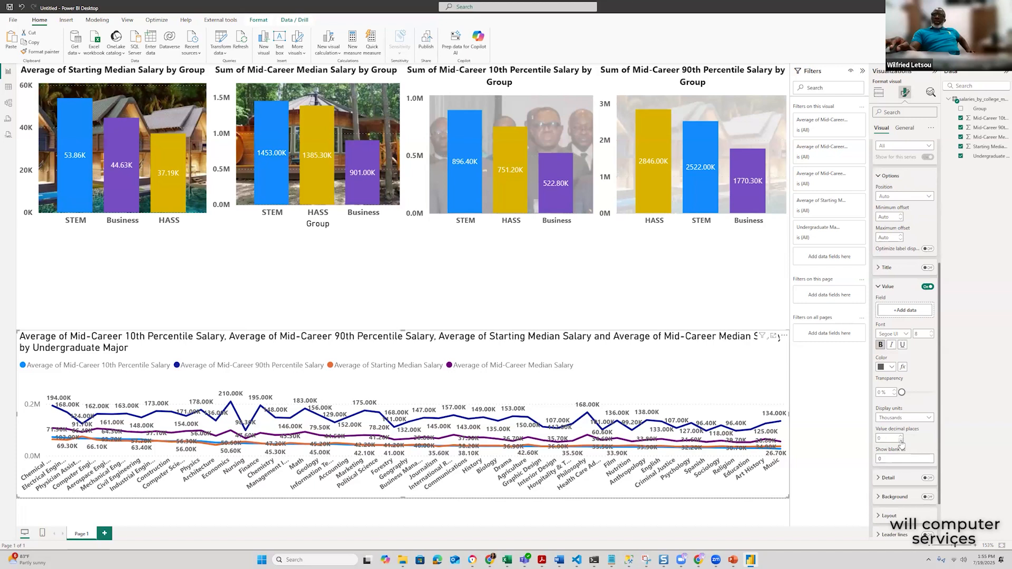
# Set the line chart's data label values to 0 decimal places, and make its Y-axis values bold, size 8, in Thousands
pyautogui.click(900, 438)
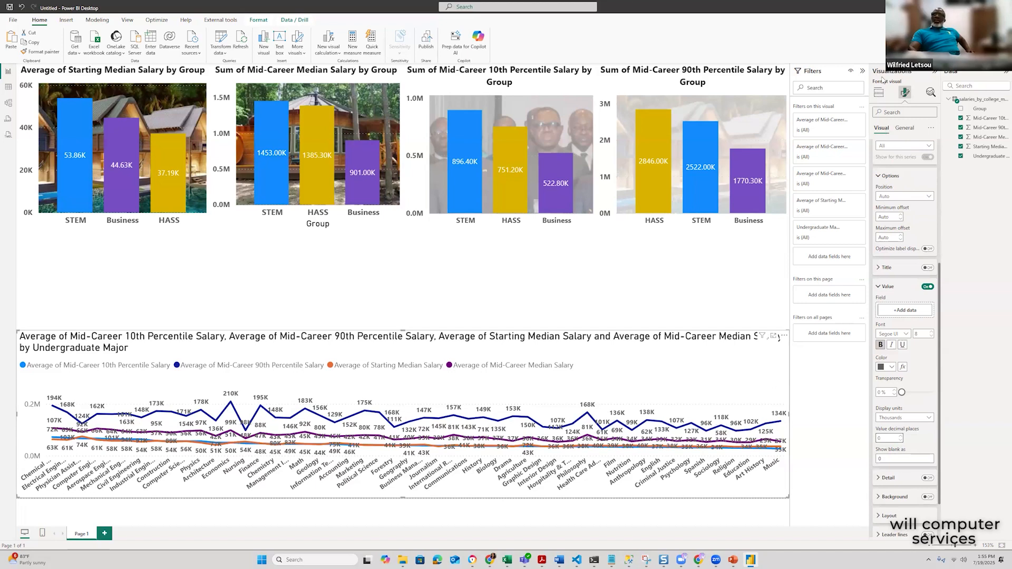
pyautogui.scroll(3, 909, 199)
pyautogui.scroll(1, 911, 205)
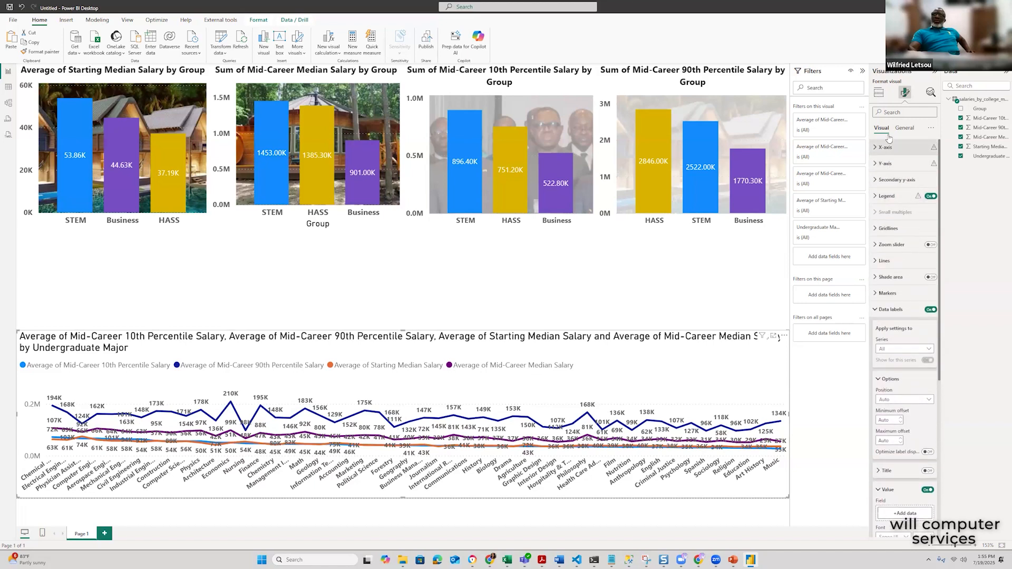
pyautogui.click(884, 164)
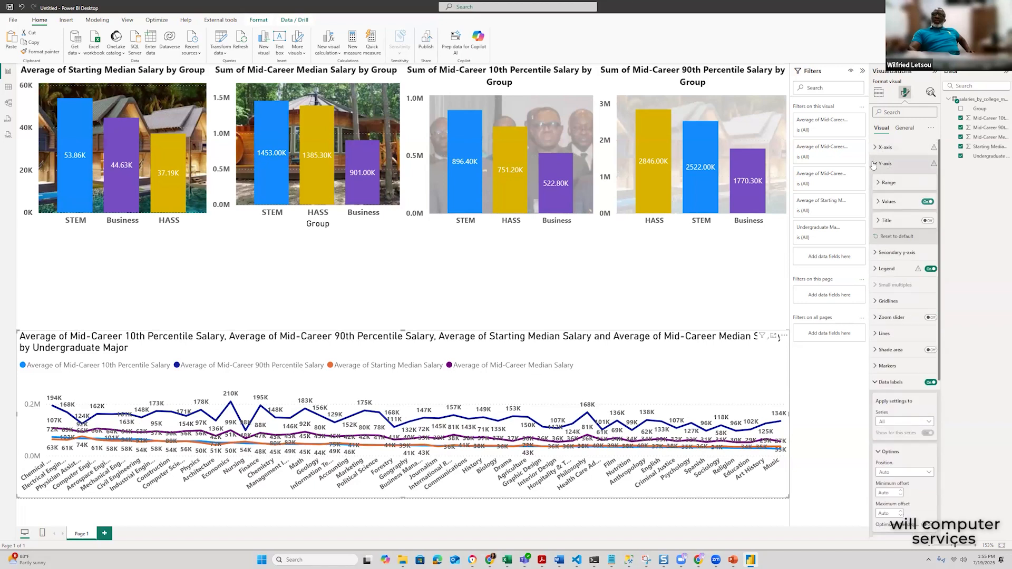
pyautogui.click(877, 202)
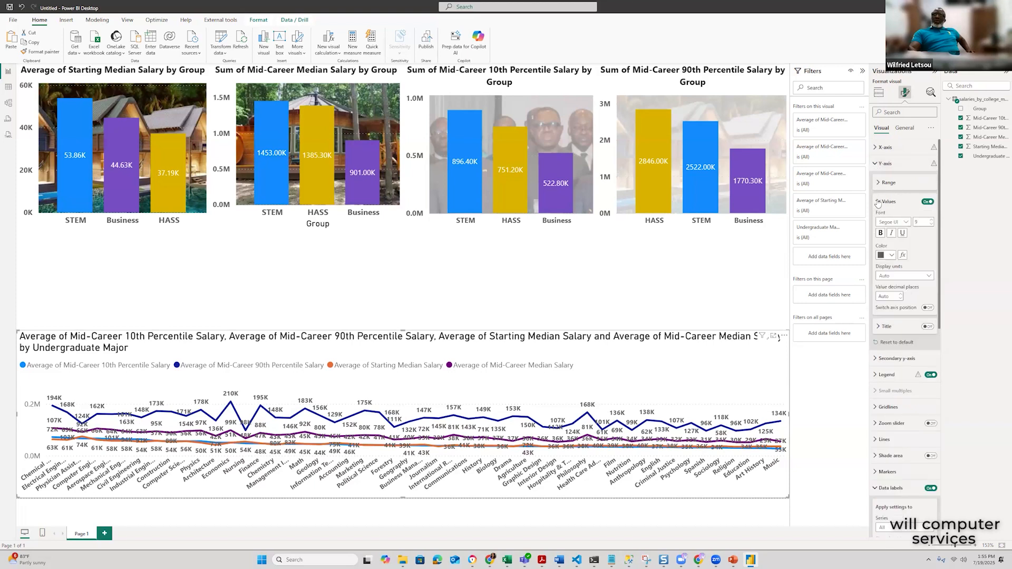
pyautogui.click(880, 234)
pyautogui.click(926, 277)
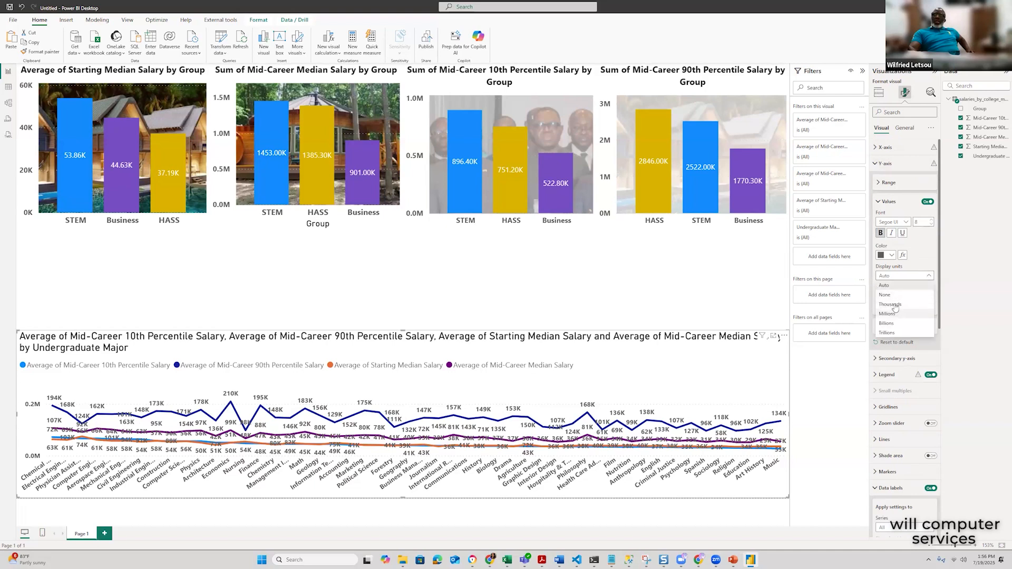
pyautogui.click(895, 305)
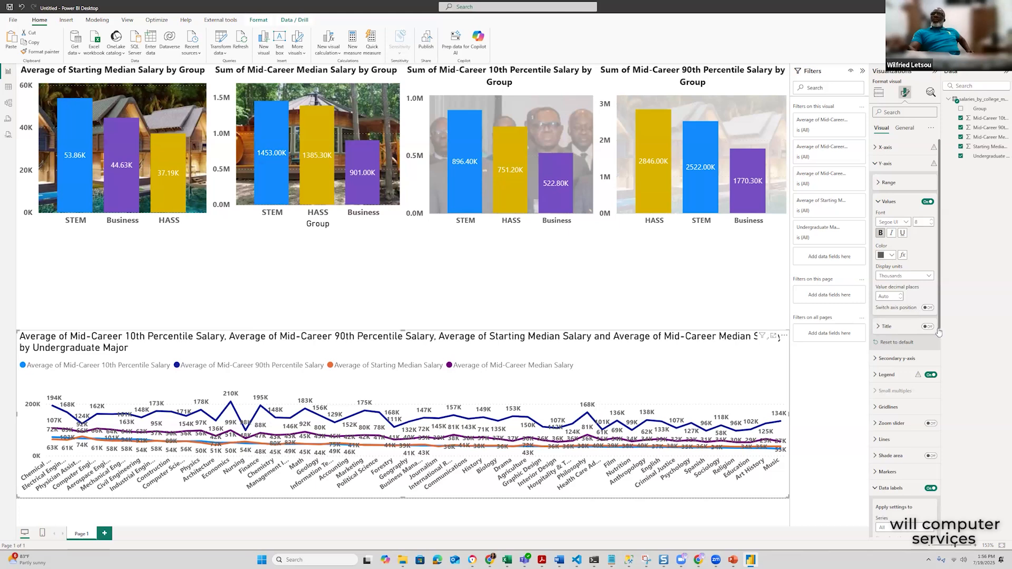
pyautogui.click(889, 203)
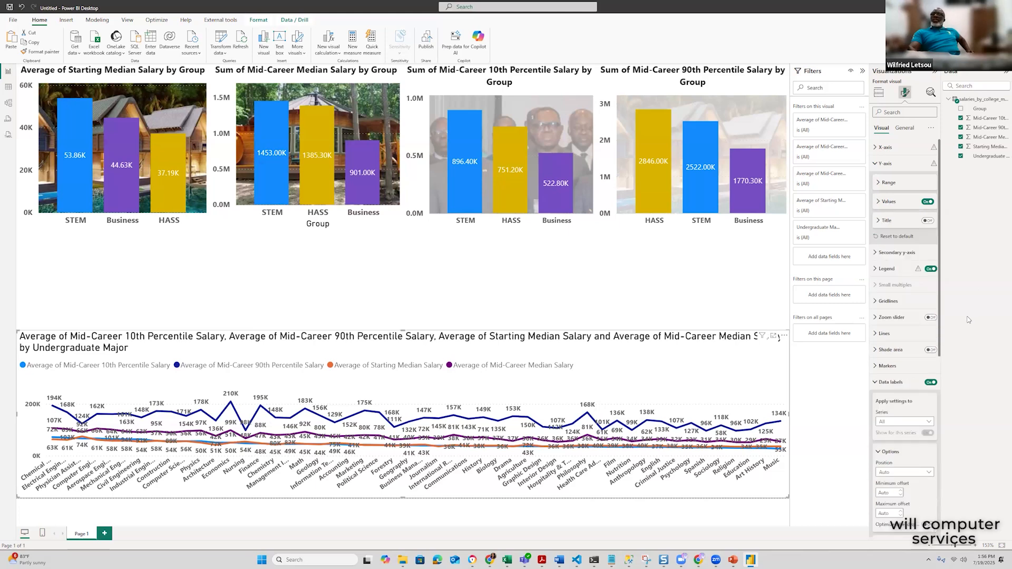
pyautogui.click(875, 368)
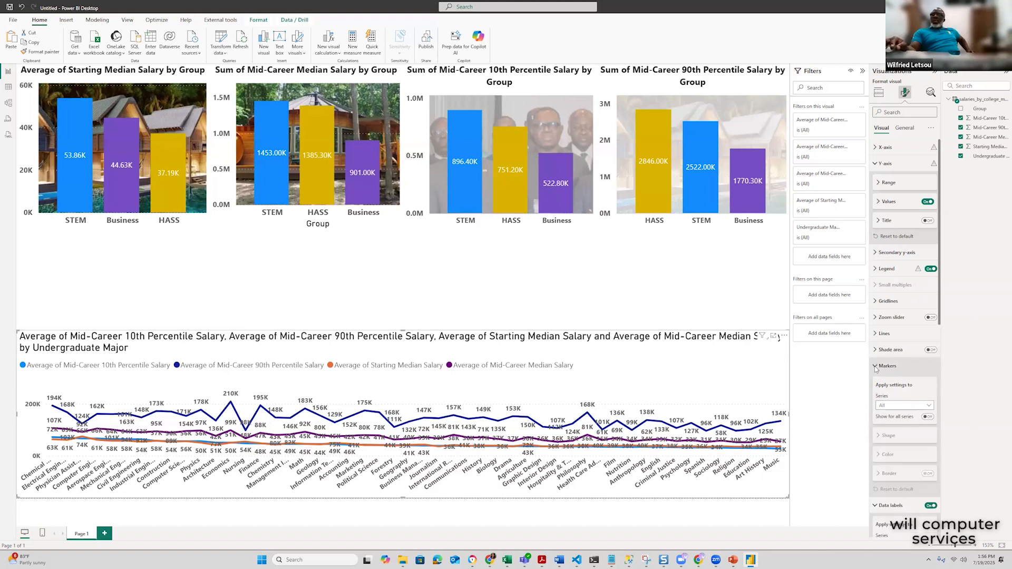
pyautogui.click(928, 406)
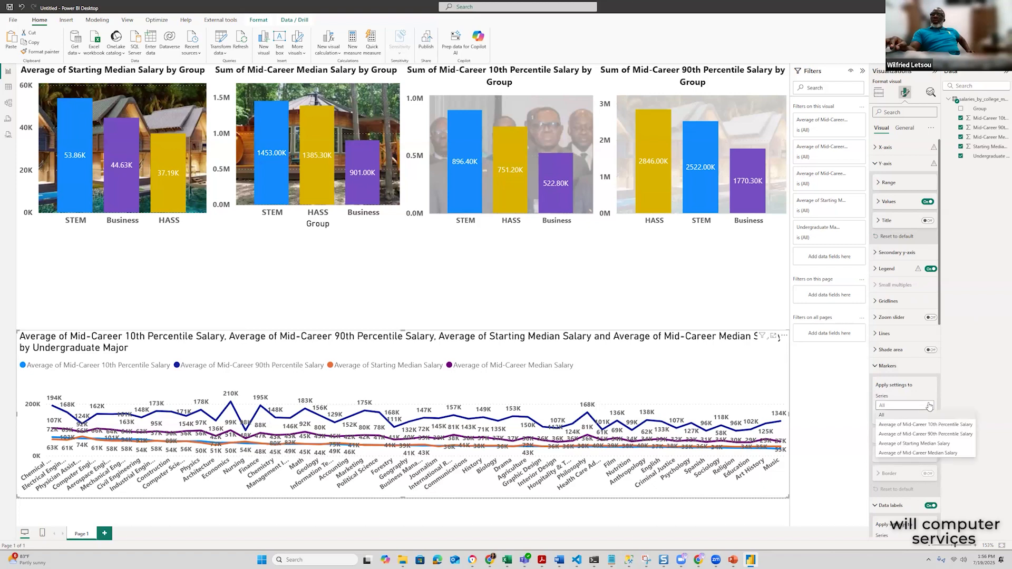
pyautogui.click(912, 406)
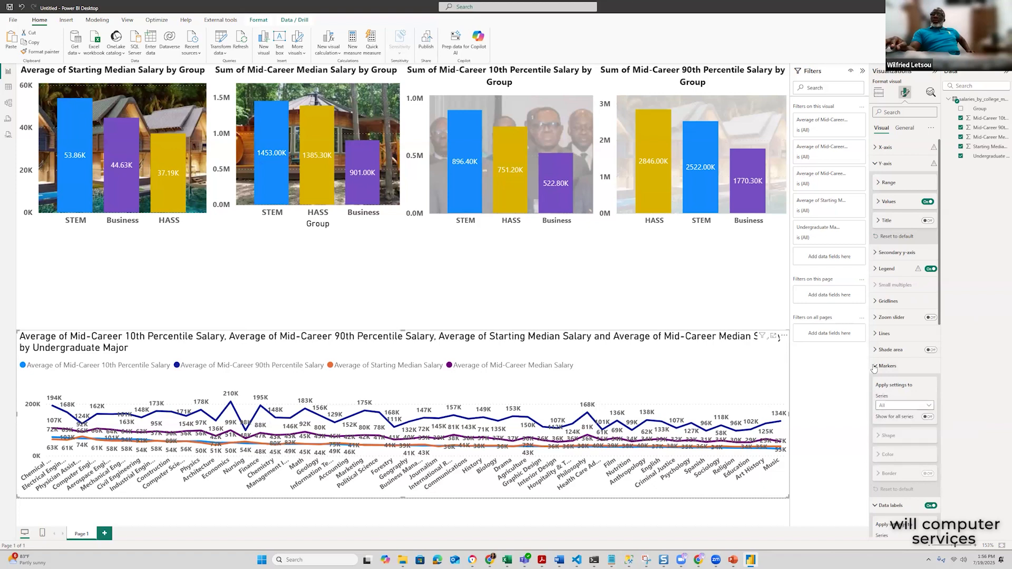
pyautogui.click(875, 367)
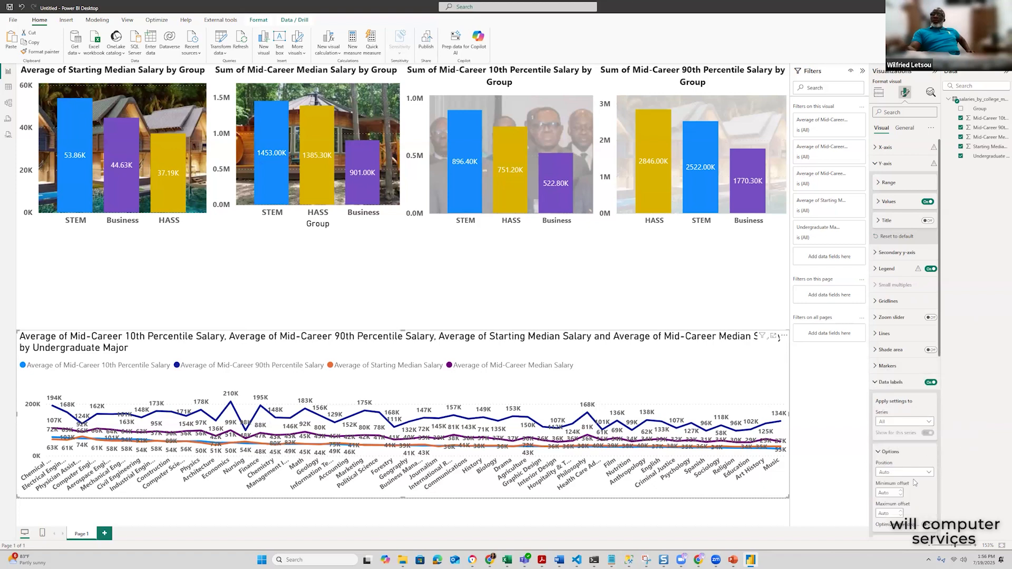
pyautogui.scroll(-8, 914, 483)
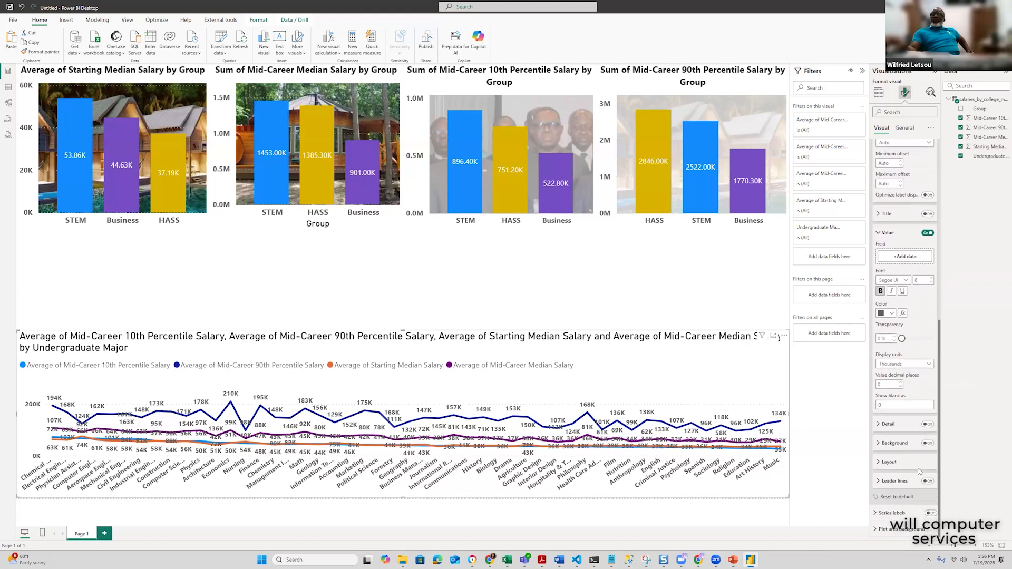
pyautogui.scroll(8, 919, 469)
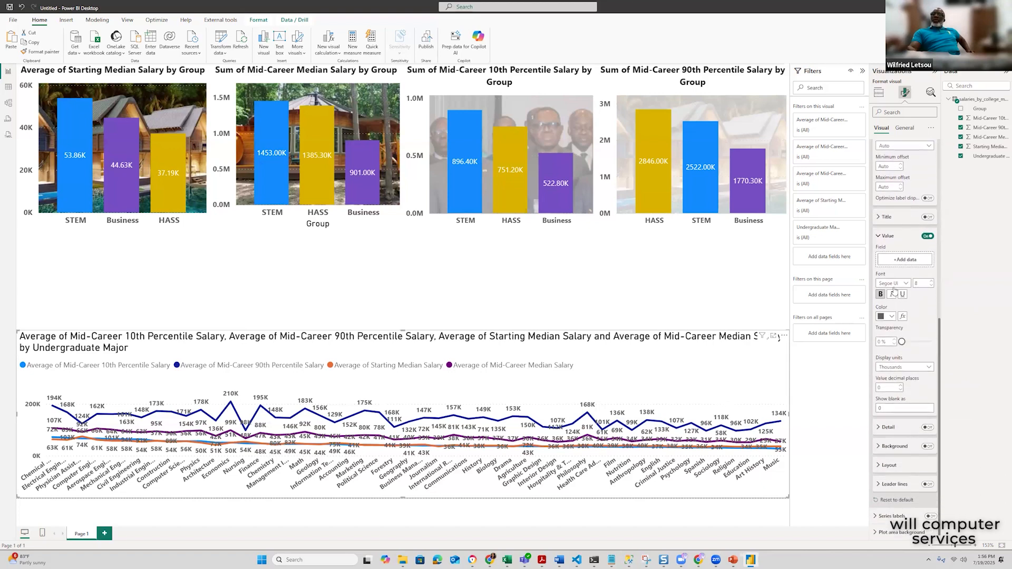
pyautogui.click(878, 210)
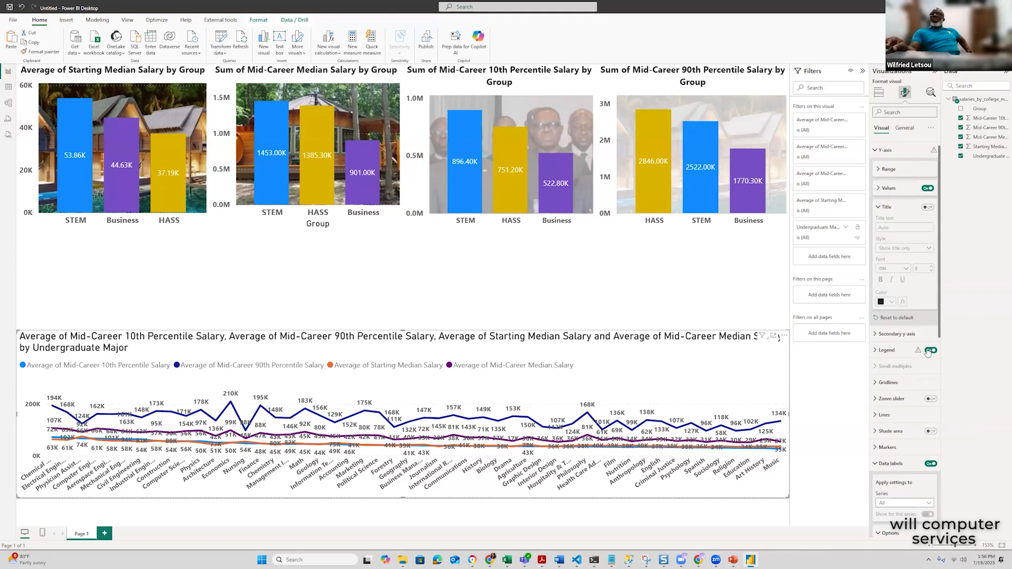
# Set the line chart's legend position to Top center
pyautogui.click(875, 350)
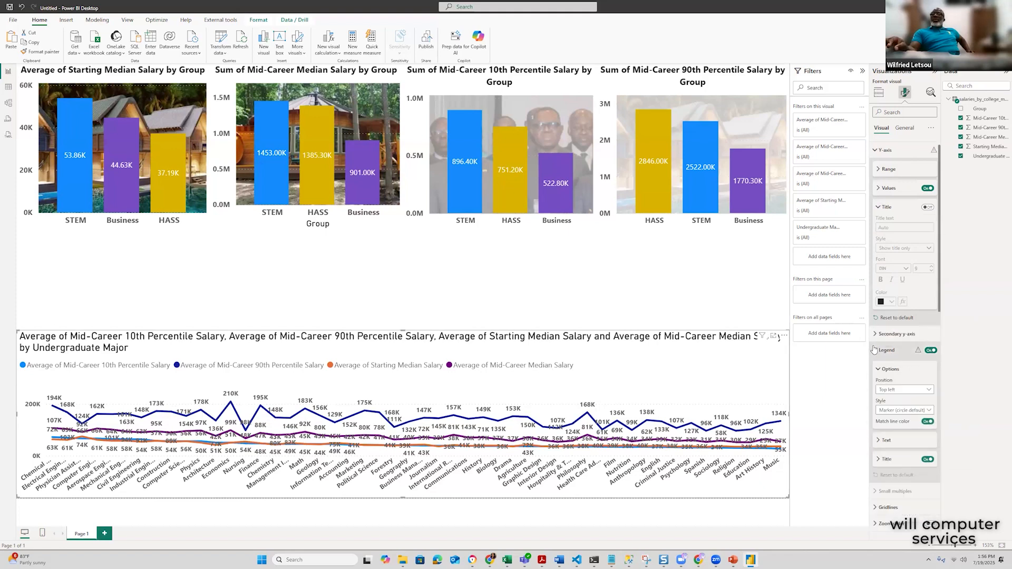
pyautogui.click(929, 390)
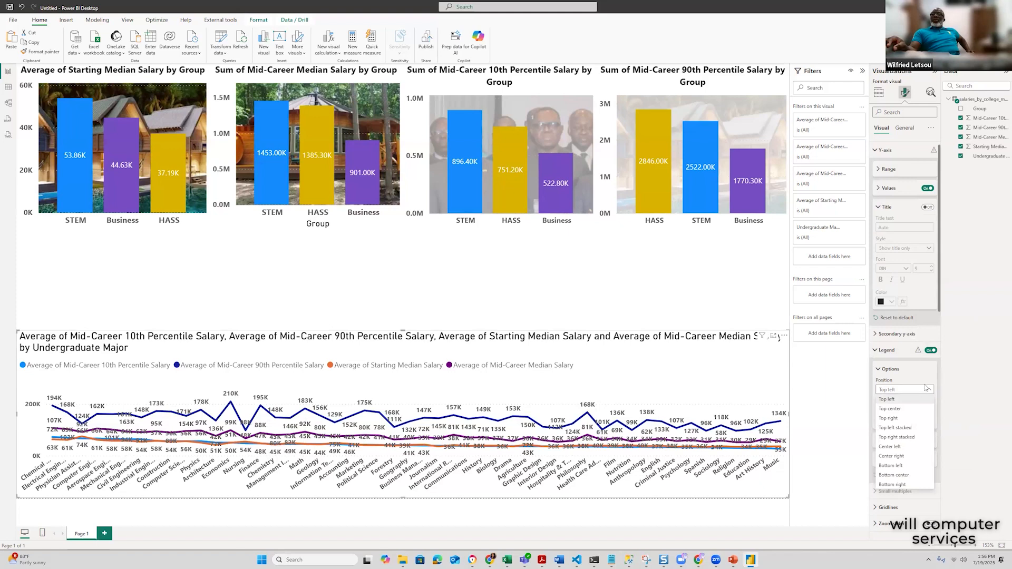
pyautogui.click(899, 408)
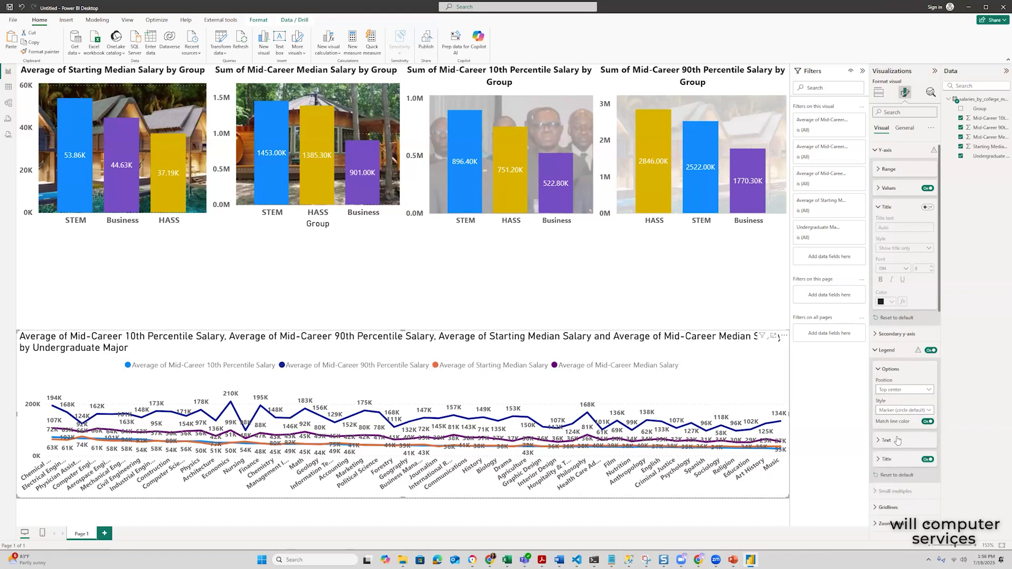
# Try the Marker style on the line chart's legend and switch back to Marker (circle default)
pyautogui.click(930, 411)
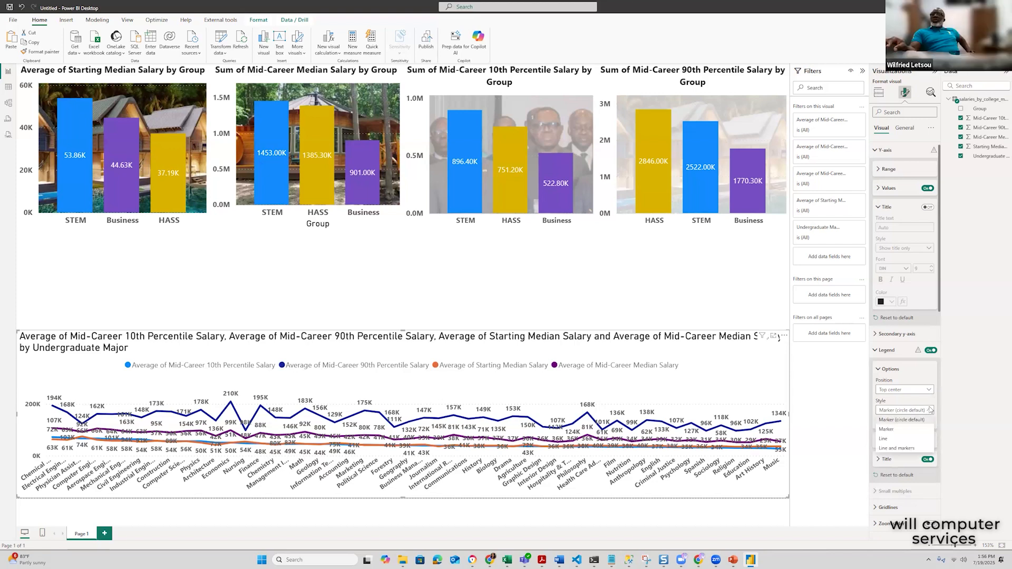
pyautogui.click(888, 430)
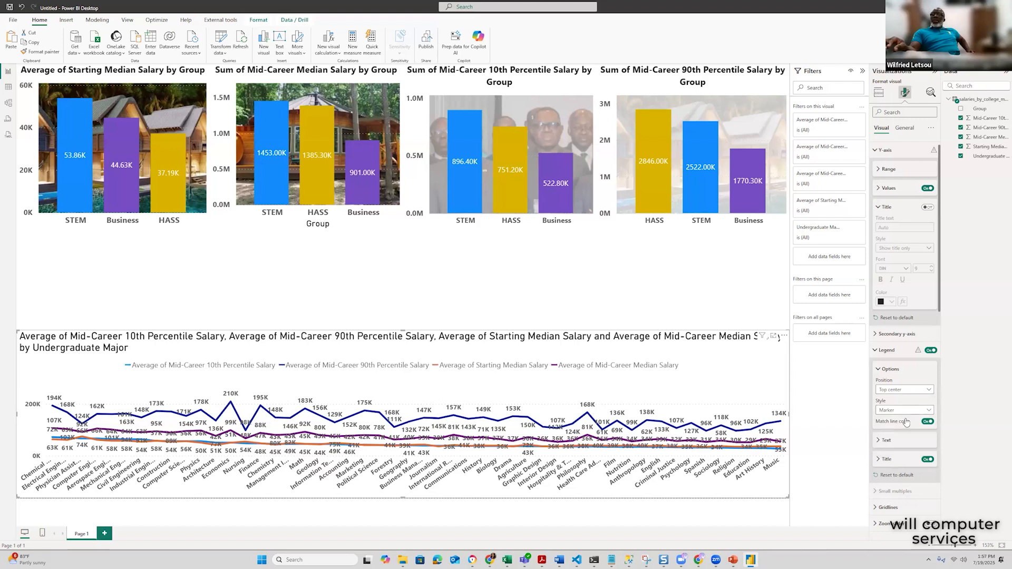
pyautogui.click(905, 414)
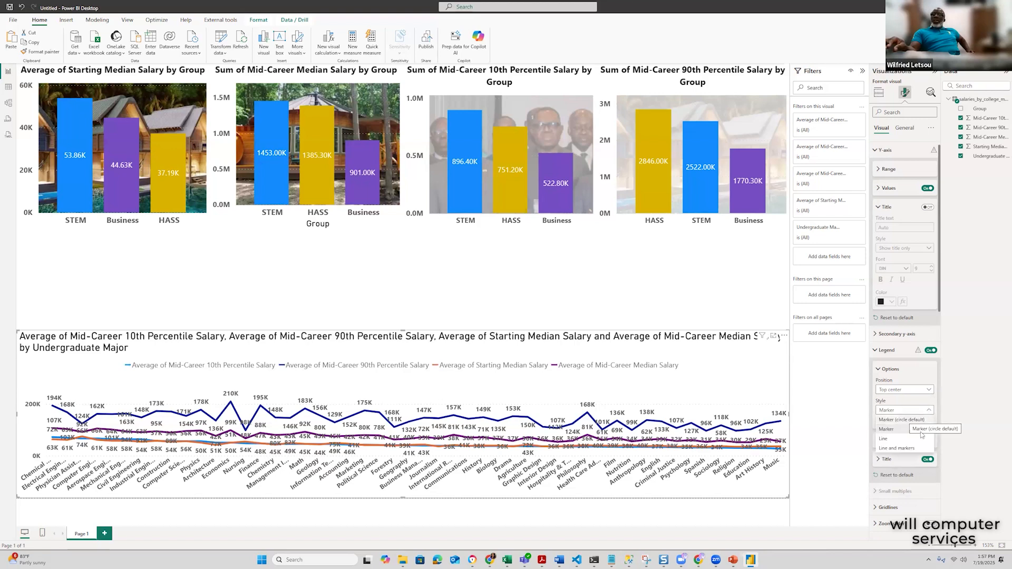
pyautogui.click(901, 419)
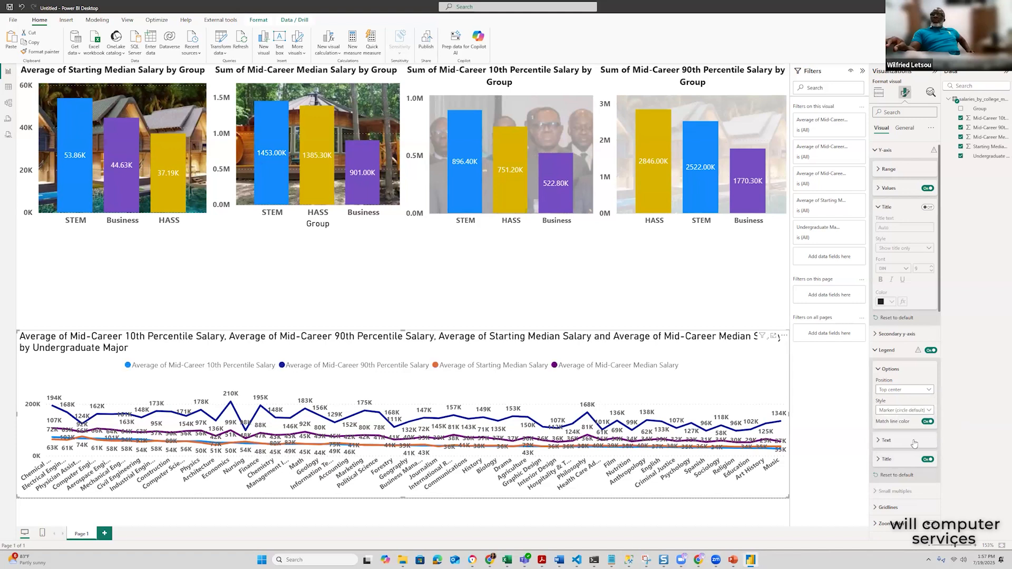
# Make the line chart's legend text bold at font size 8
pyautogui.scroll(-1, 895, 426)
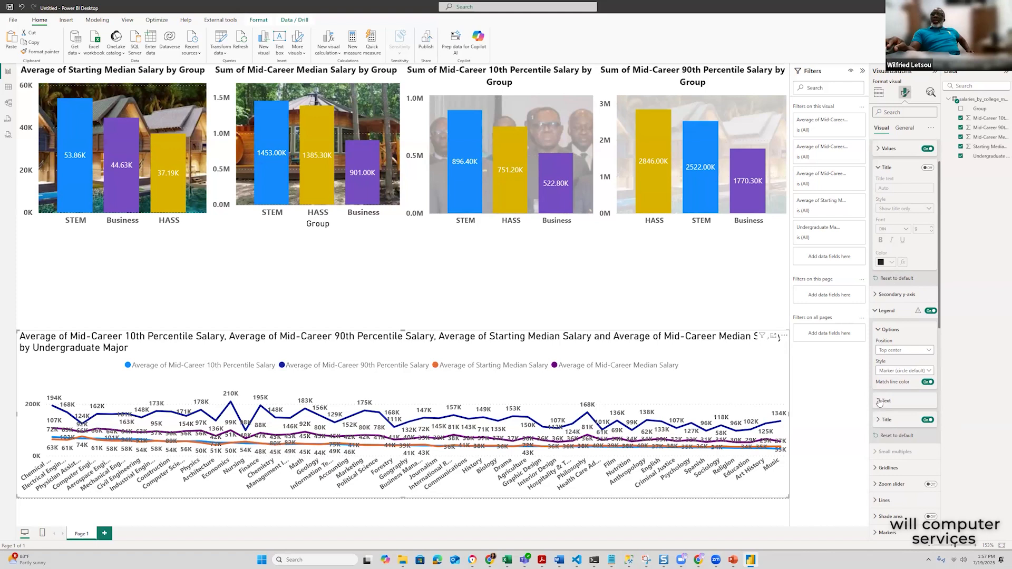
pyautogui.click(879, 401)
pyautogui.click(930, 424)
pyautogui.click(880, 432)
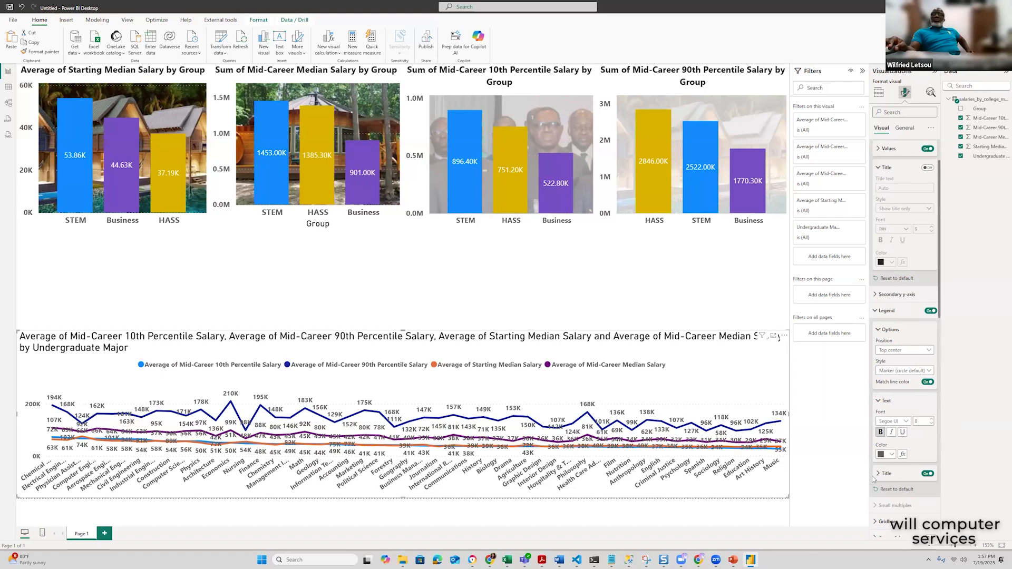
pyautogui.scroll(-1, 896, 459)
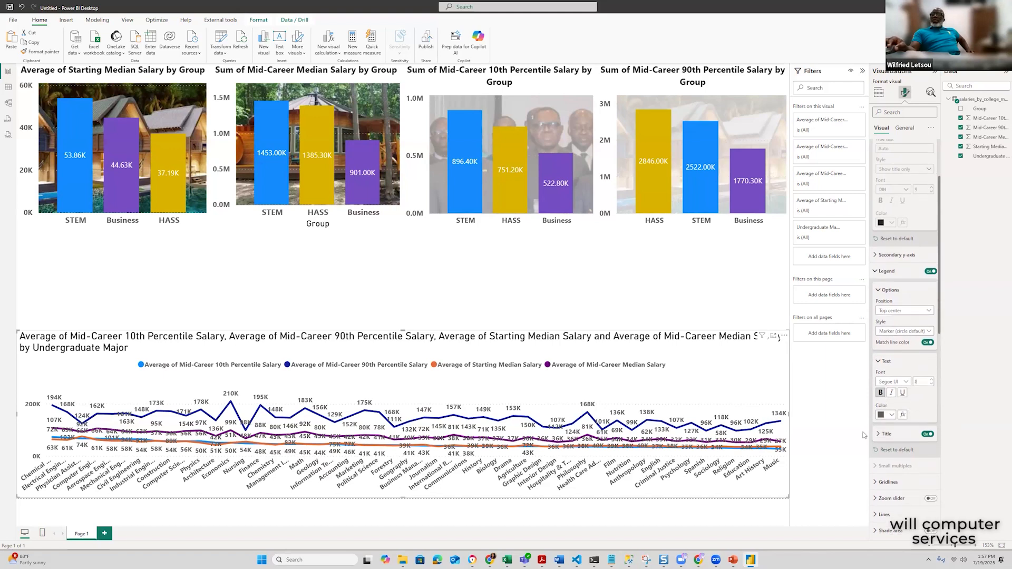
pyautogui.click(891, 434)
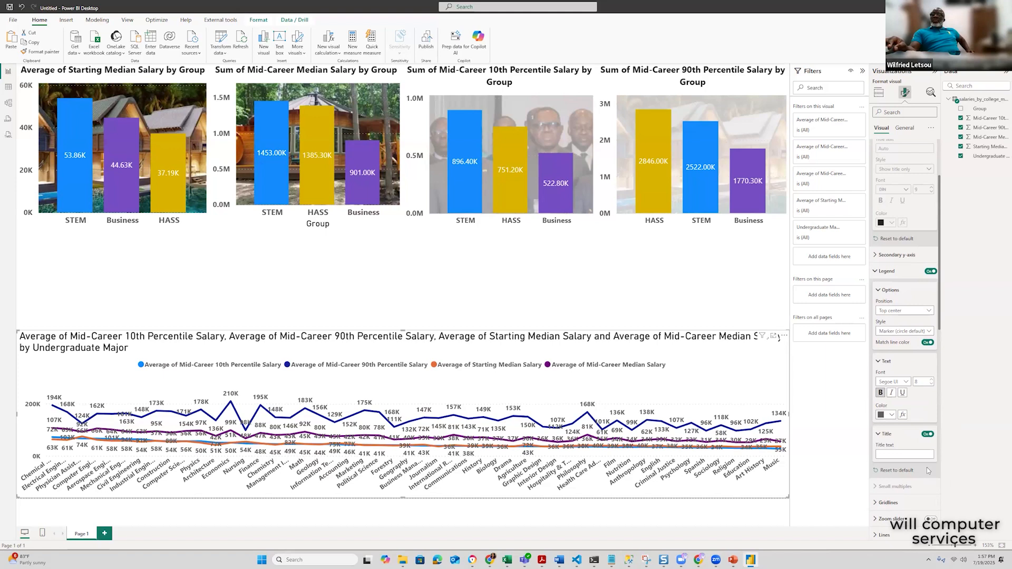
pyautogui.click(878, 433)
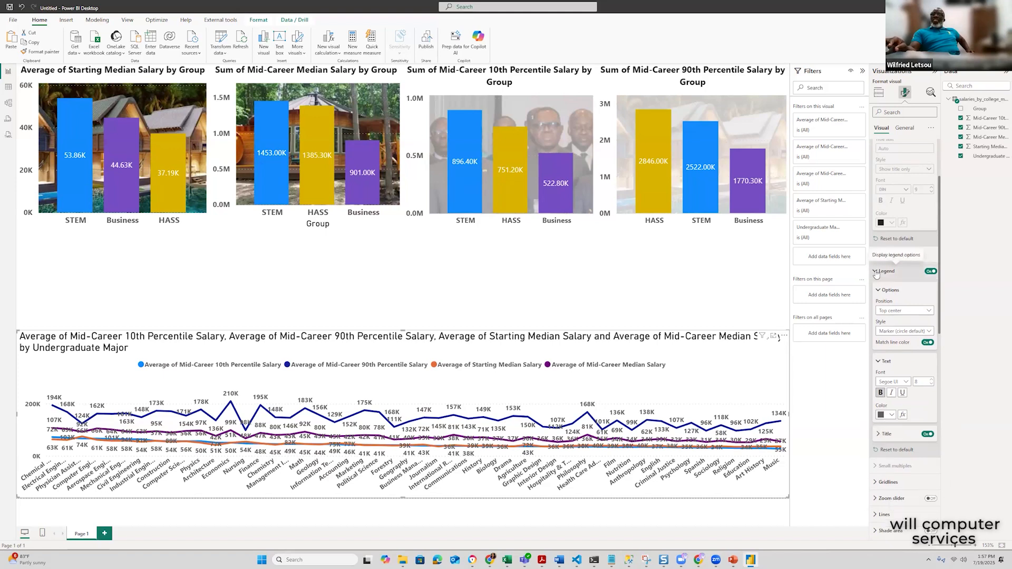
pyautogui.click(875, 272)
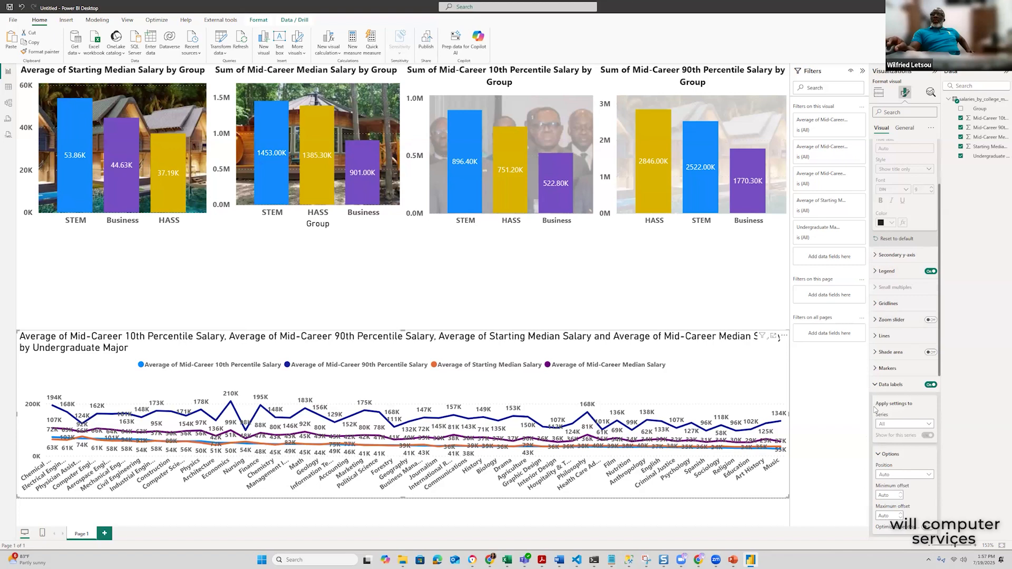
pyautogui.click(875, 389)
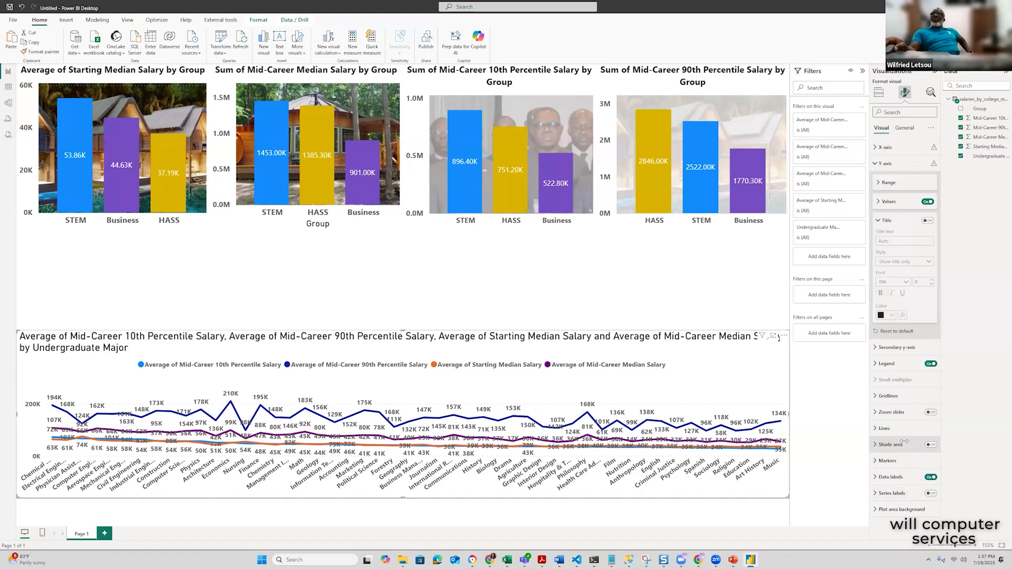
pyautogui.click(891, 220)
# Format the line chart's title as bold, font size 11, with centered horizontal alignment
pyautogui.click(907, 129)
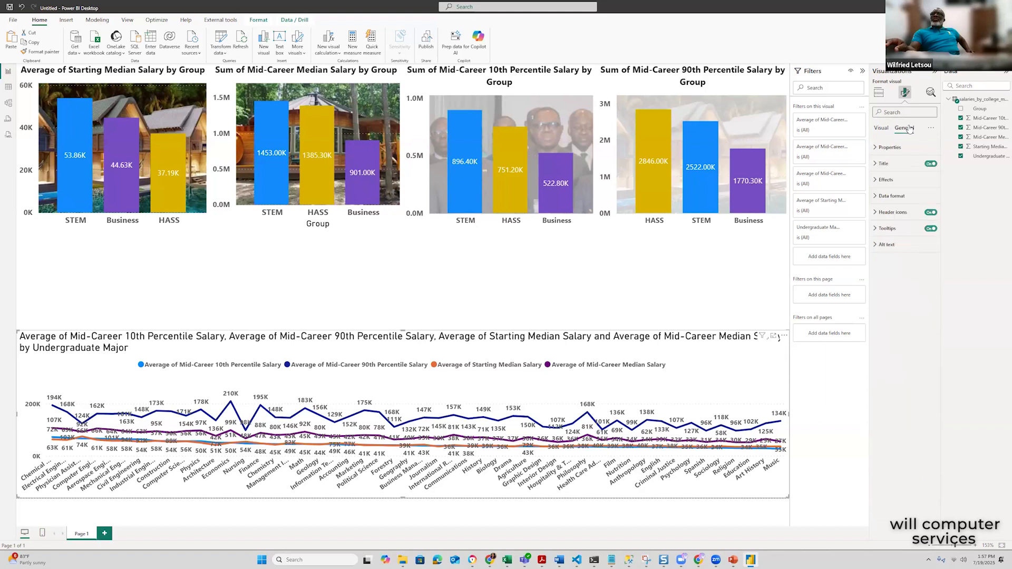
pyautogui.click(876, 164)
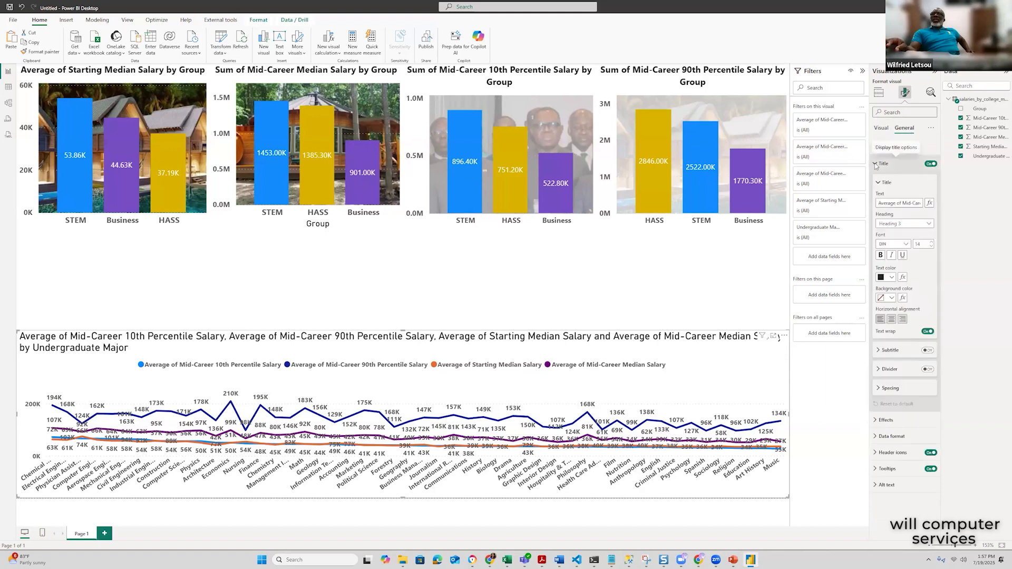
pyautogui.click(931, 246)
pyautogui.click(931, 246)
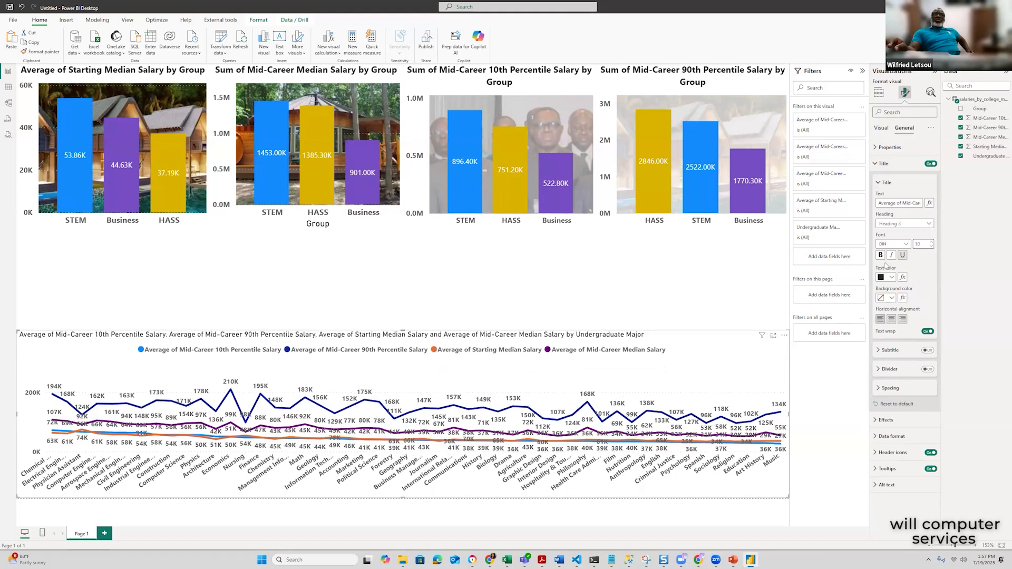
pyautogui.click(931, 242)
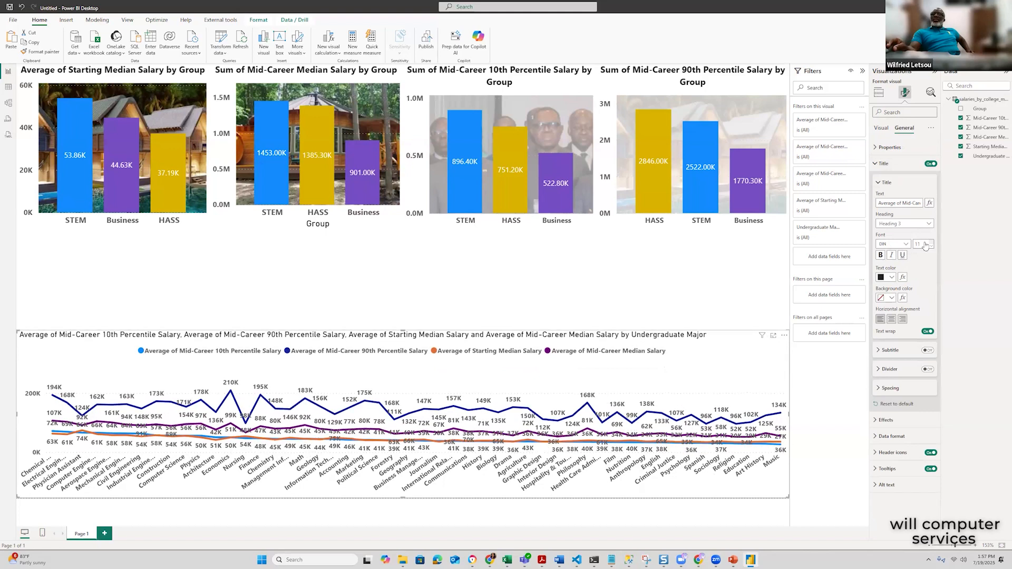
pyautogui.click(880, 256)
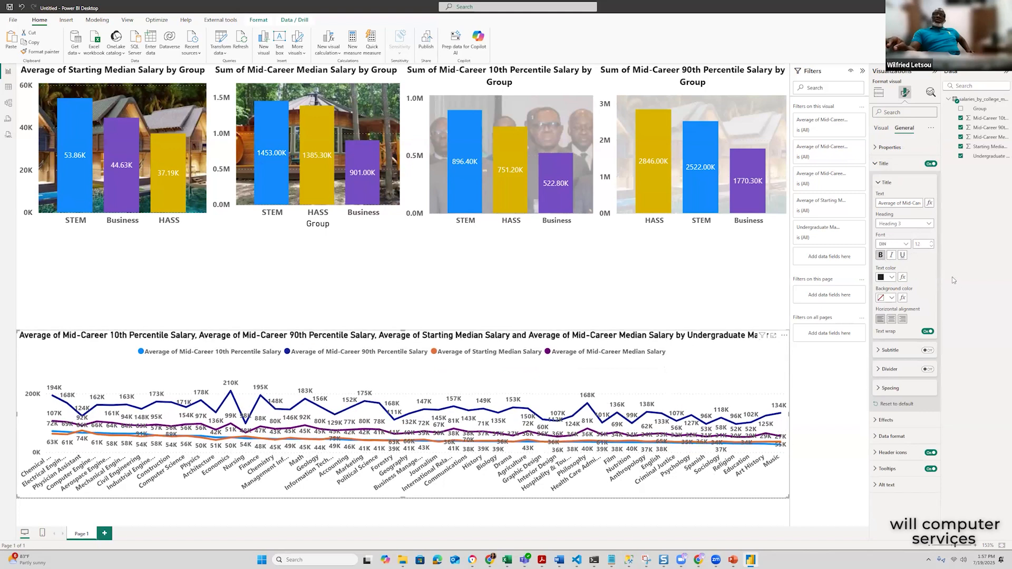
pyautogui.click(932, 247)
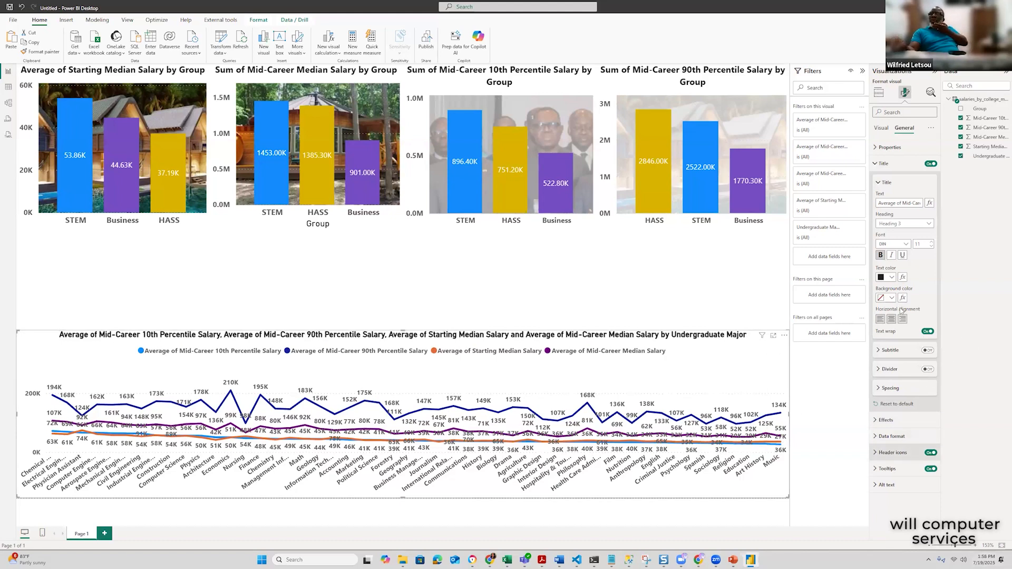
pyautogui.click(875, 165)
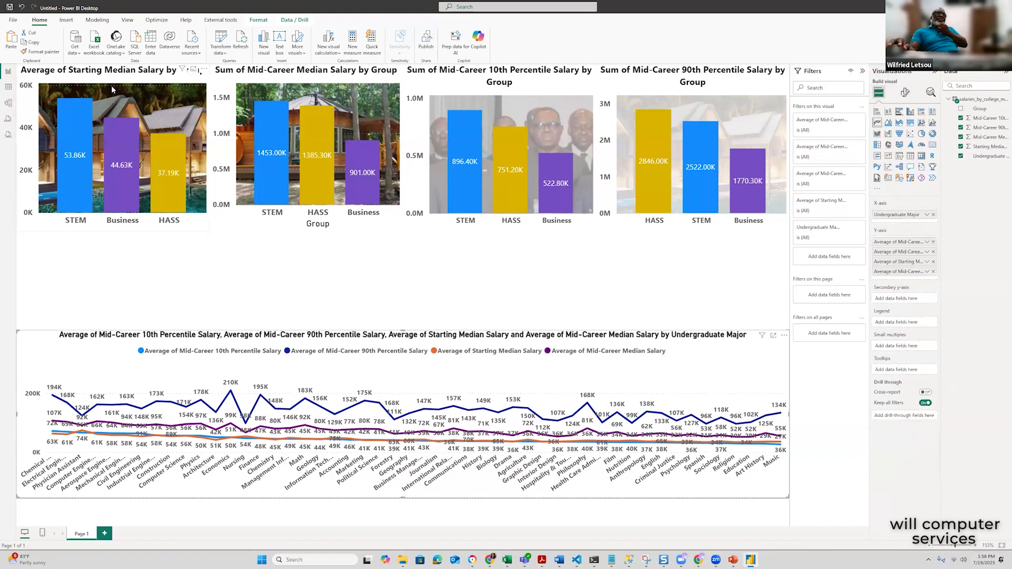
# Move the four column charts down so they sit in a row directly above the line chart
pyautogui.moveTo(119, 77); pyautogui.dragTo(135, 162)
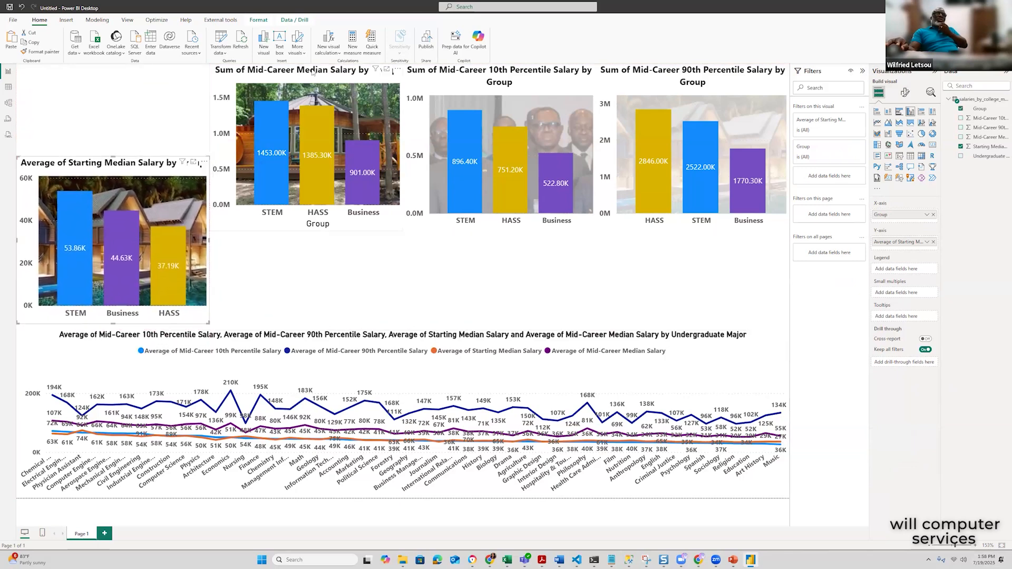
pyautogui.moveTo(315, 79); pyautogui.dragTo(323, 167)
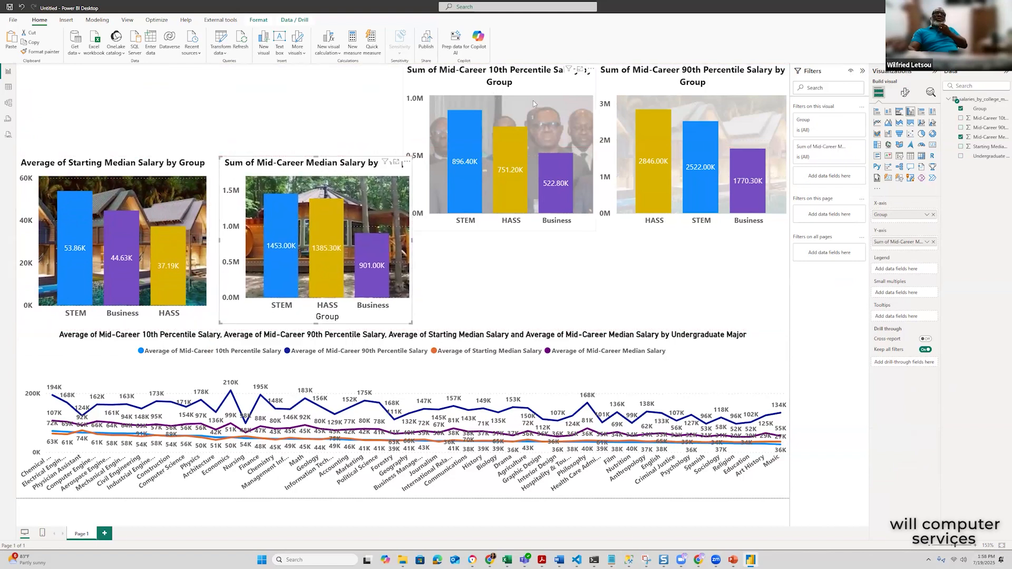
pyautogui.moveTo(547, 182); pyautogui.dragTo(561, 275)
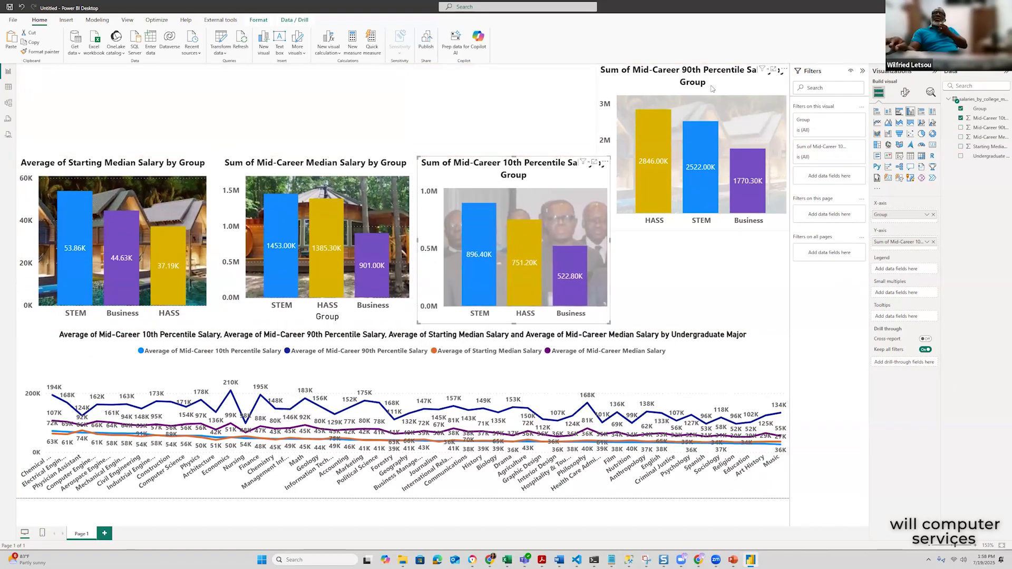
pyautogui.moveTo(737, 80); pyautogui.dragTo(748, 171)
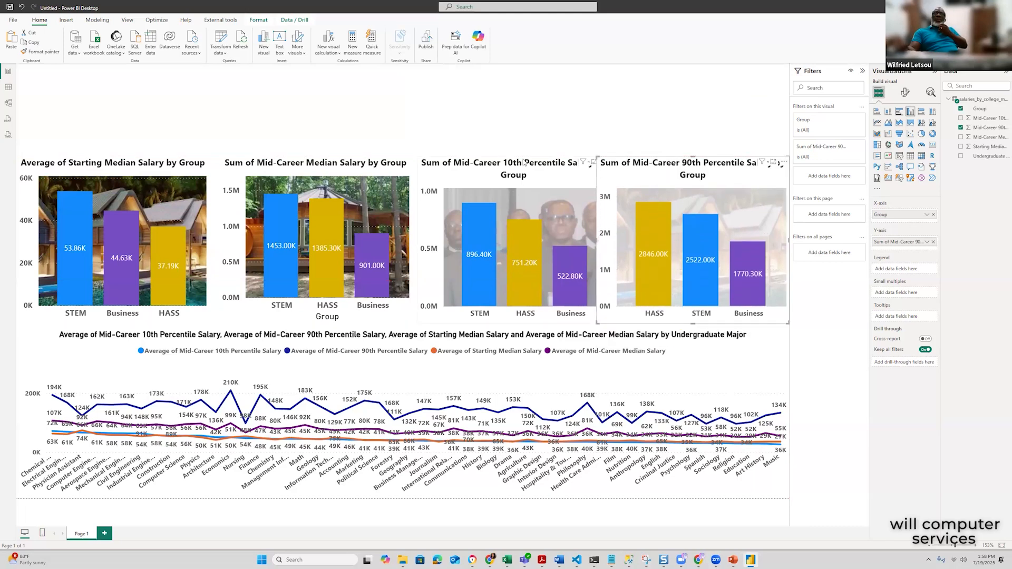
# Adjust the widths and positions of the 10th and 90th percentile column charts so they sit side by side without overlapping
pyautogui.moveTo(516, 159); pyautogui.dragTo(517, 159)
pyautogui.moveTo(605, 239); pyautogui.dragTo(593, 234)
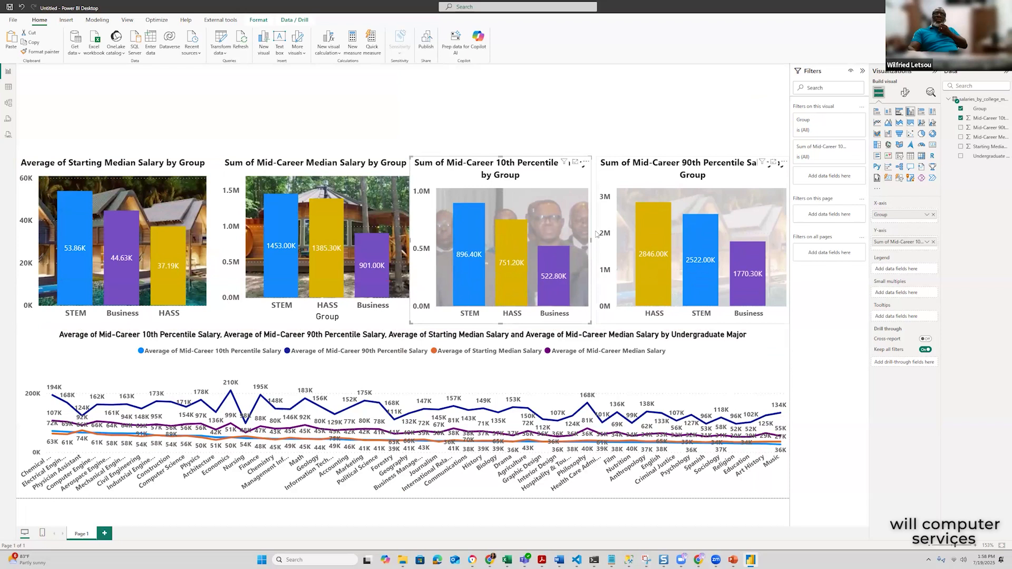
pyautogui.click(596, 241)
pyautogui.moveTo(604, 238)
pyautogui.mouseDown()
pyautogui.moveTo(590, 240)
pyautogui.moveTo(604, 240)
pyautogui.mouseUp()
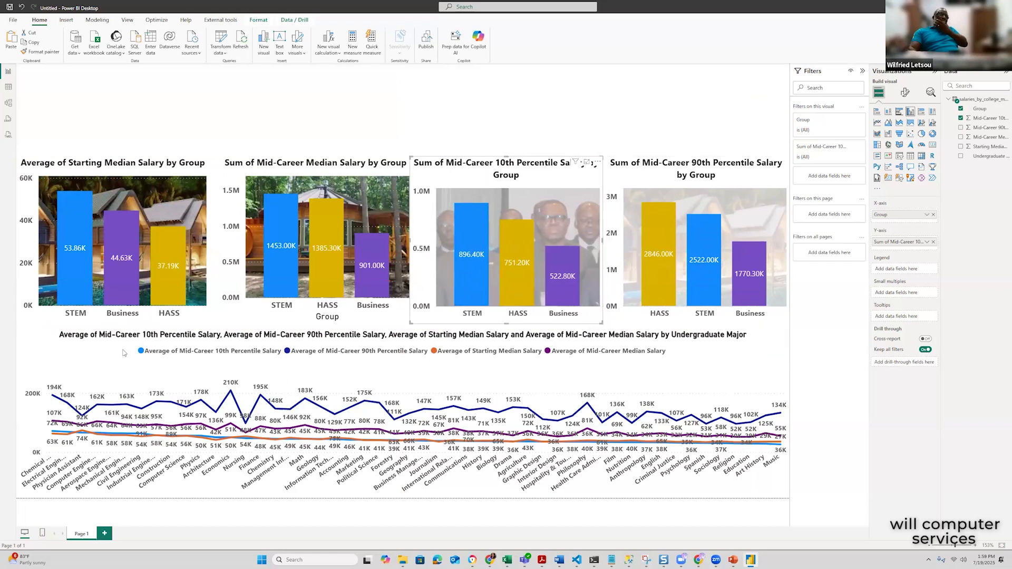
pyautogui.click(124, 354)
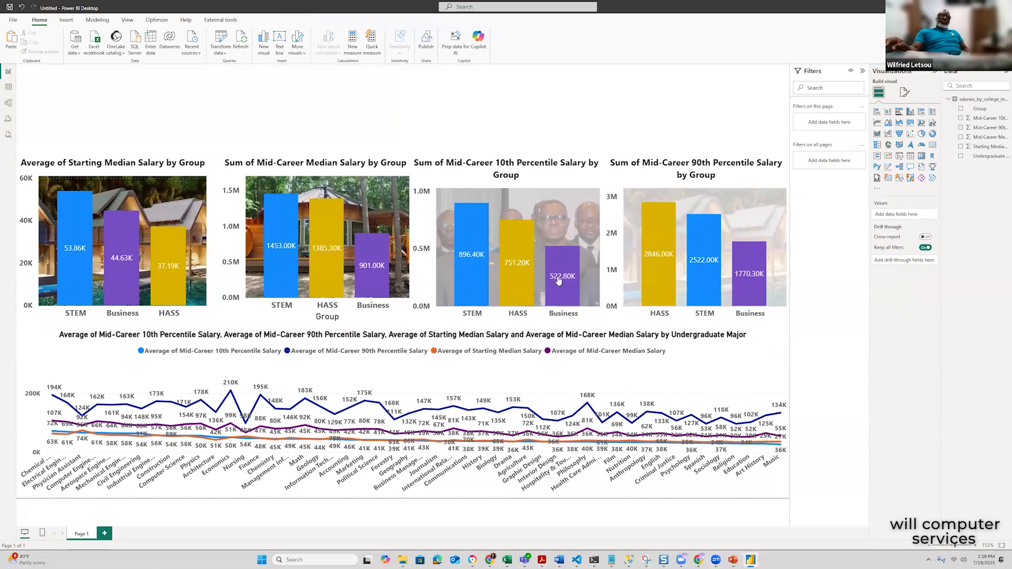
# Cross-filter the page by the STEM column of the 10th percentile chart and clear the selection
pyautogui.click(470, 232)
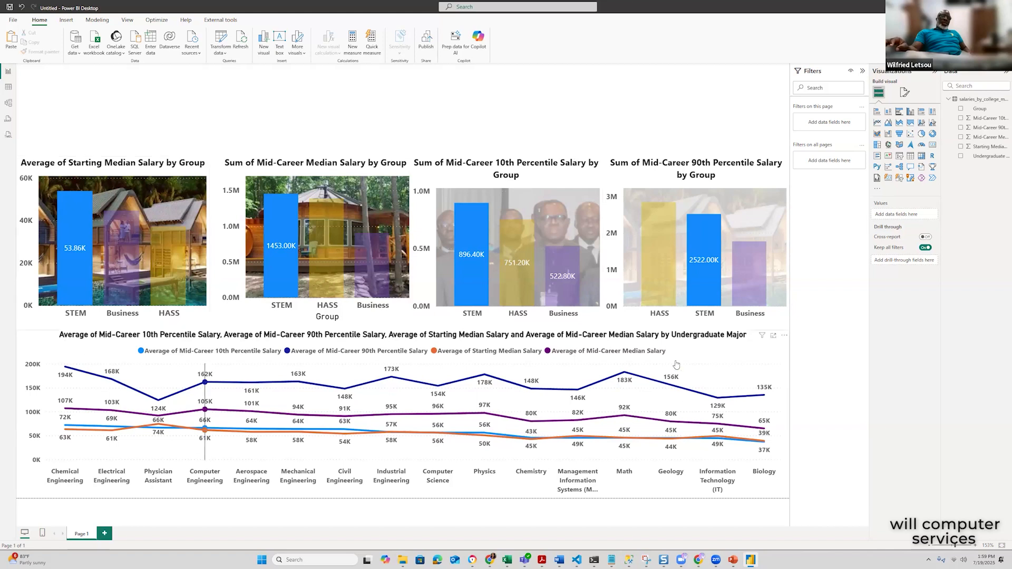
pyautogui.click(473, 242)
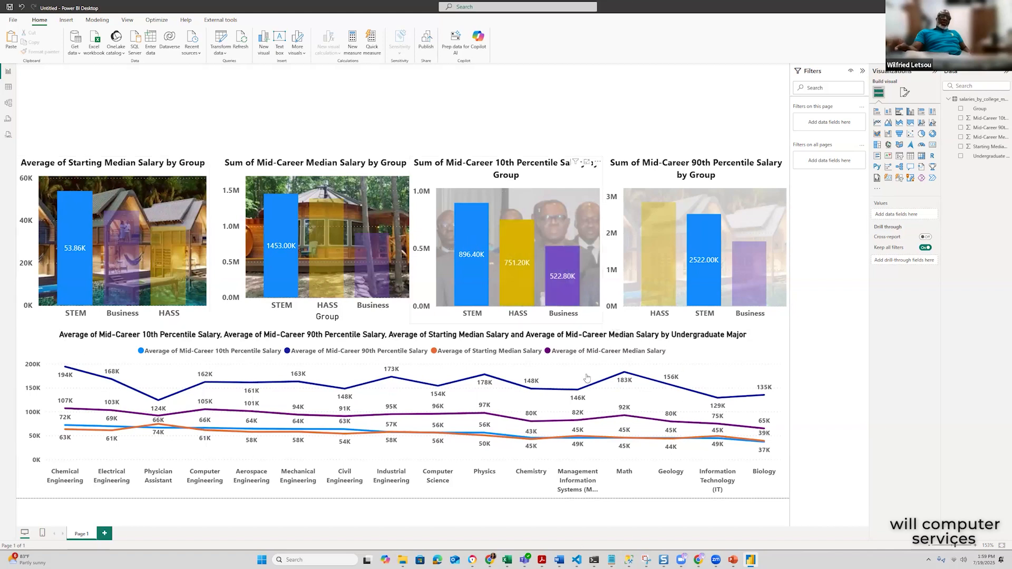
pyautogui.click(476, 240)
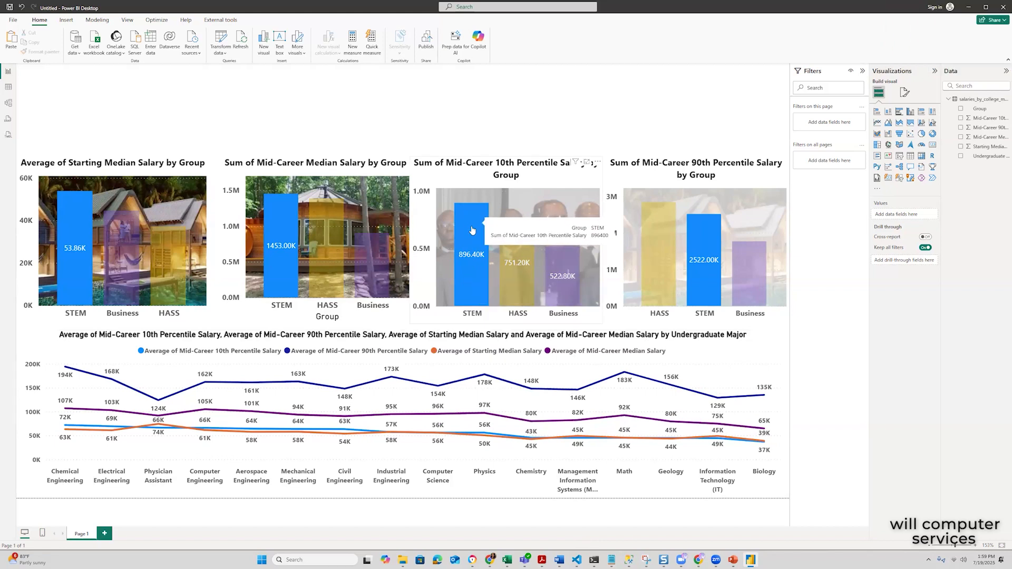
pyautogui.click(522, 127)
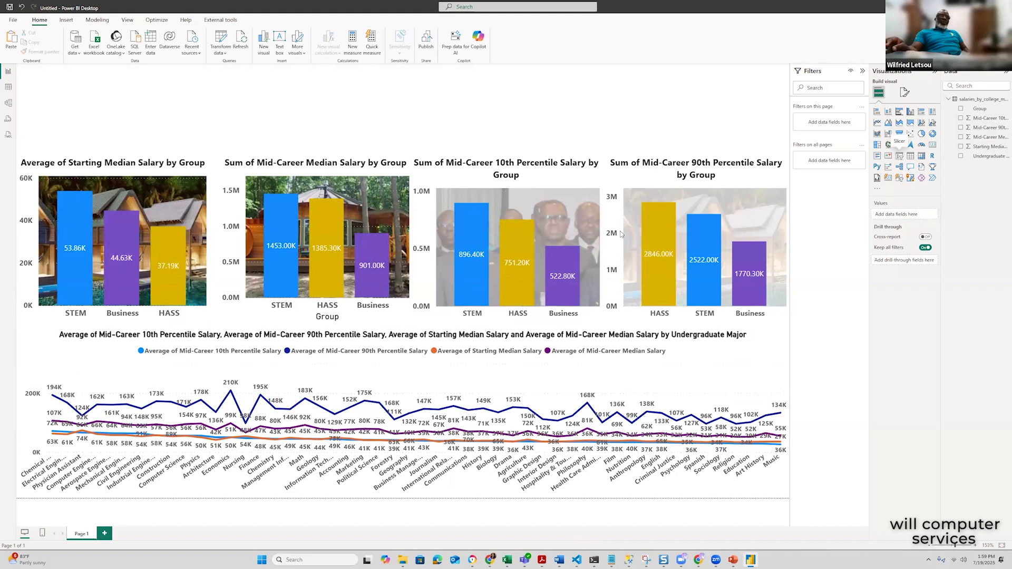
# Add a slicer on the Group field and shorten it to fit above the starting median salary chart
pyautogui.click(899, 156)
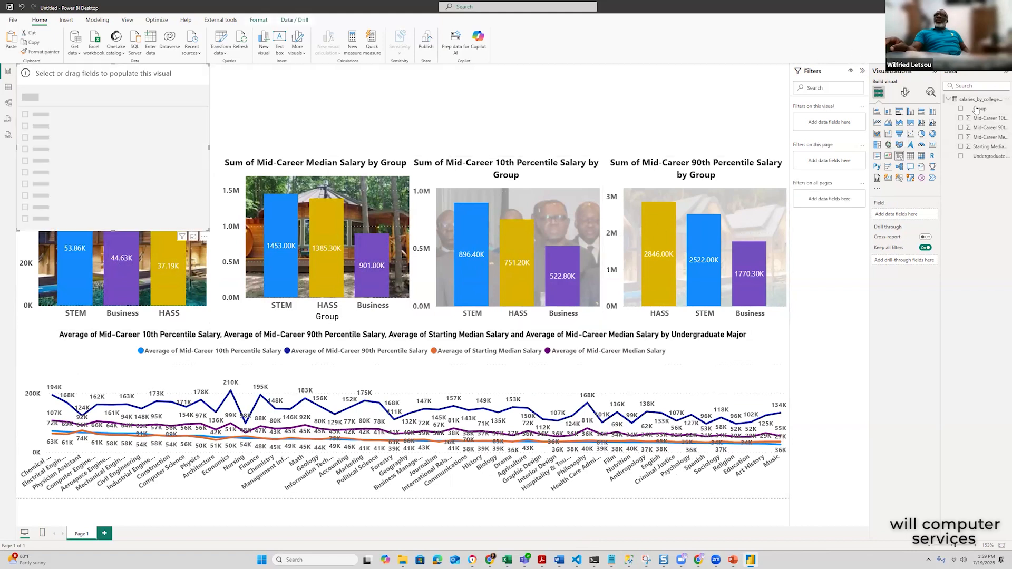
pyautogui.moveTo(981, 109); pyautogui.dragTo(908, 212)
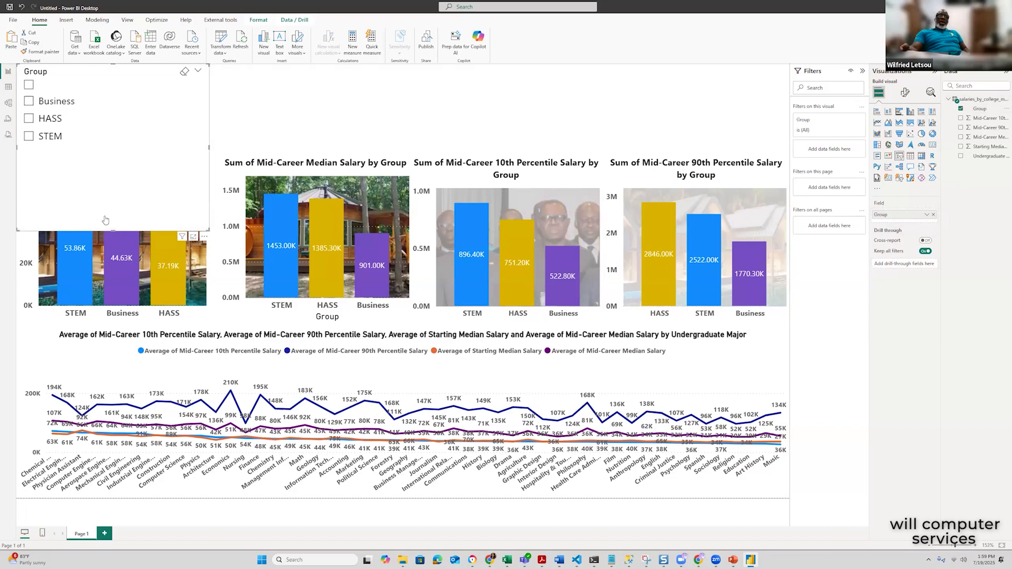
pyautogui.moveTo(100, 153); pyautogui.dragTo(95, 147)
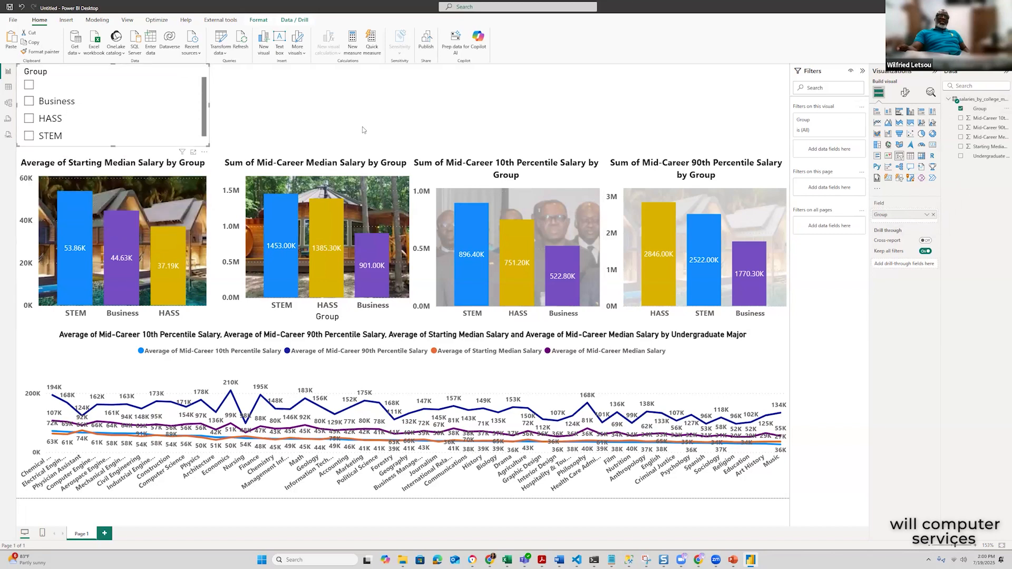
pyautogui.click(294, 125)
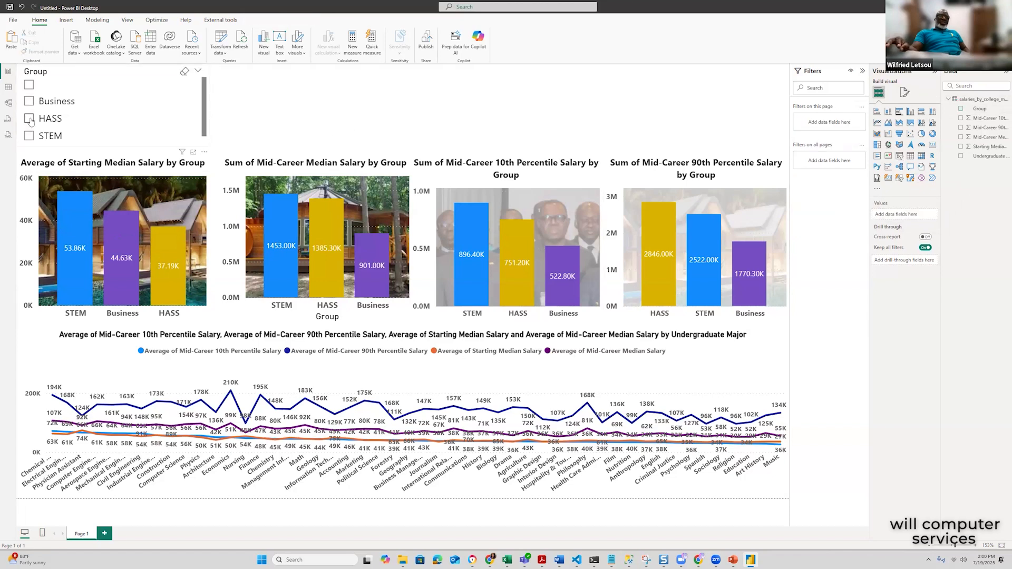
# Test the Group slicer by filtering to HASS, STEM and Business in turn, and clear the selection
pyautogui.click(30, 119)
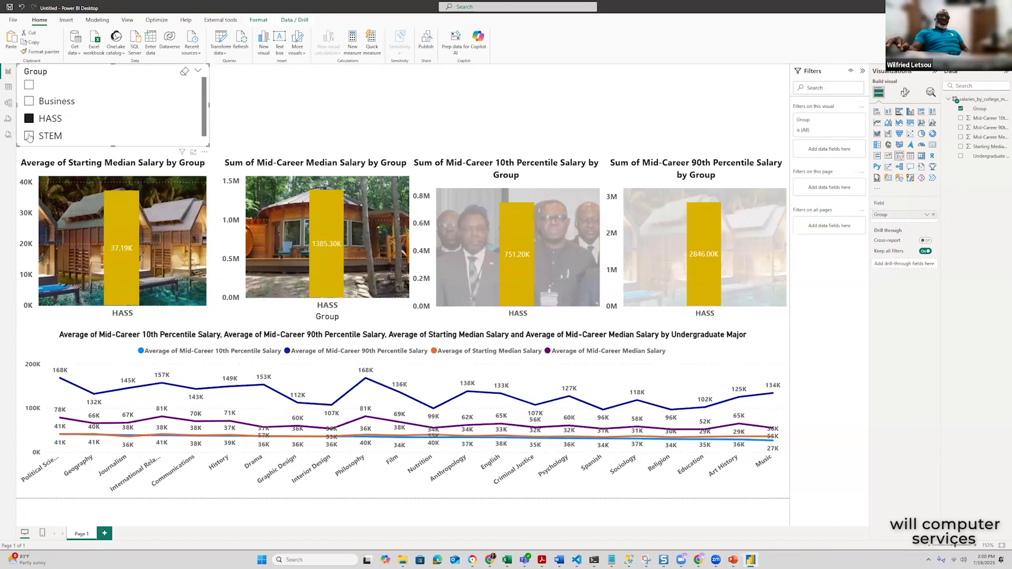
pyautogui.click(29, 135)
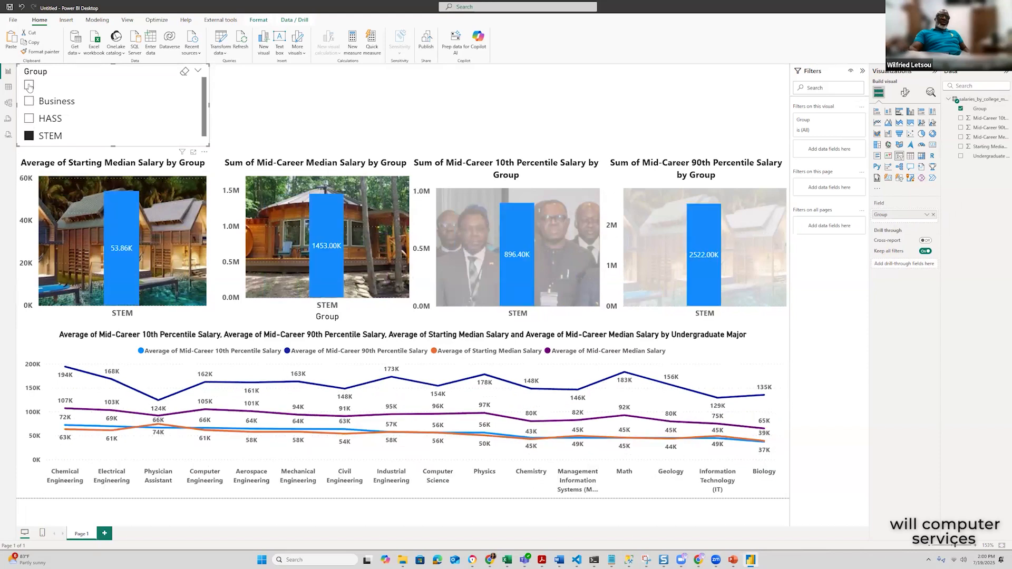
pyautogui.click(29, 102)
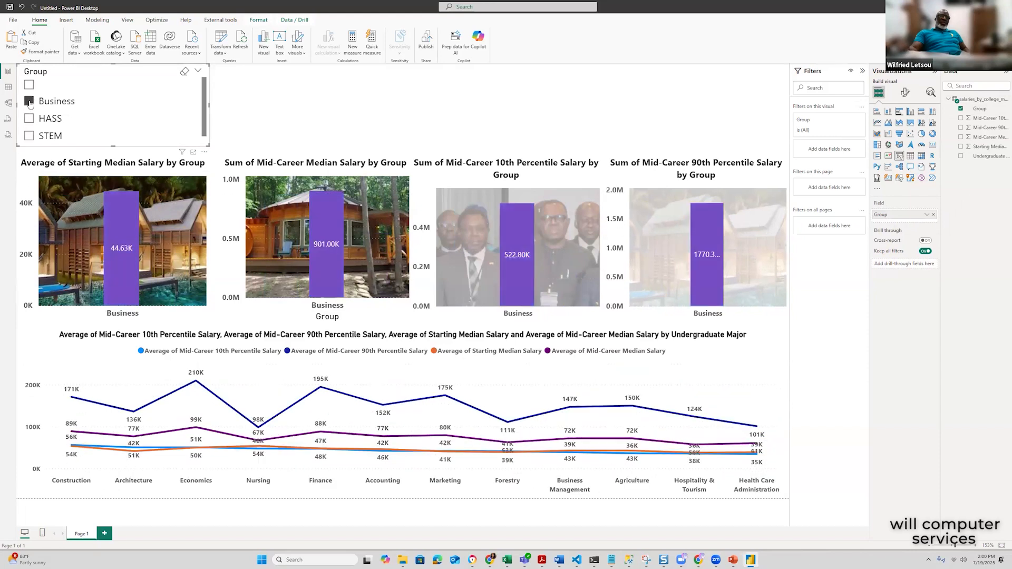
pyautogui.click(105, 105)
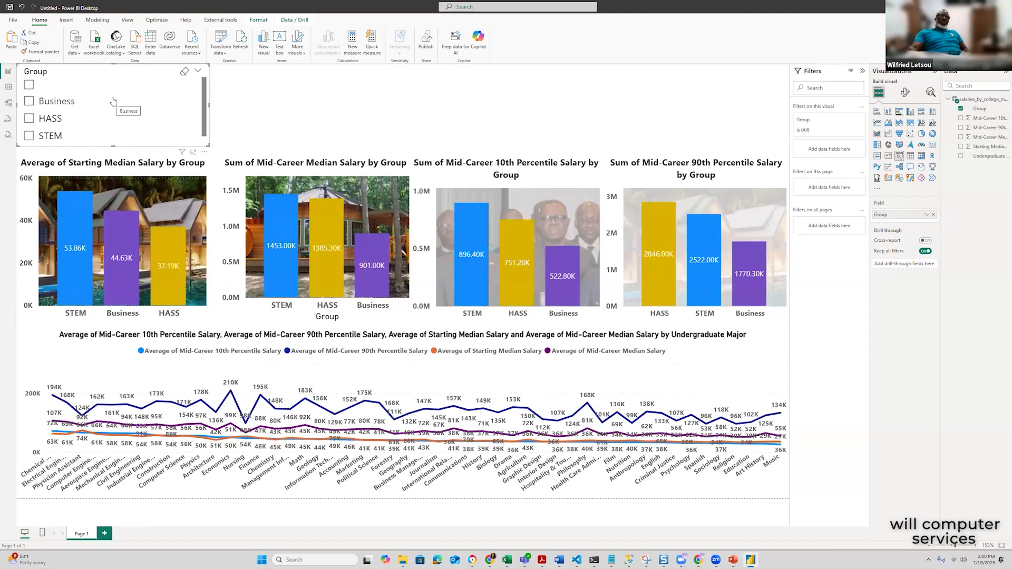
# Try the Tile style on the Group slicer with HASS selected and switch the slicer style to Dropdown
pyautogui.click(905, 92)
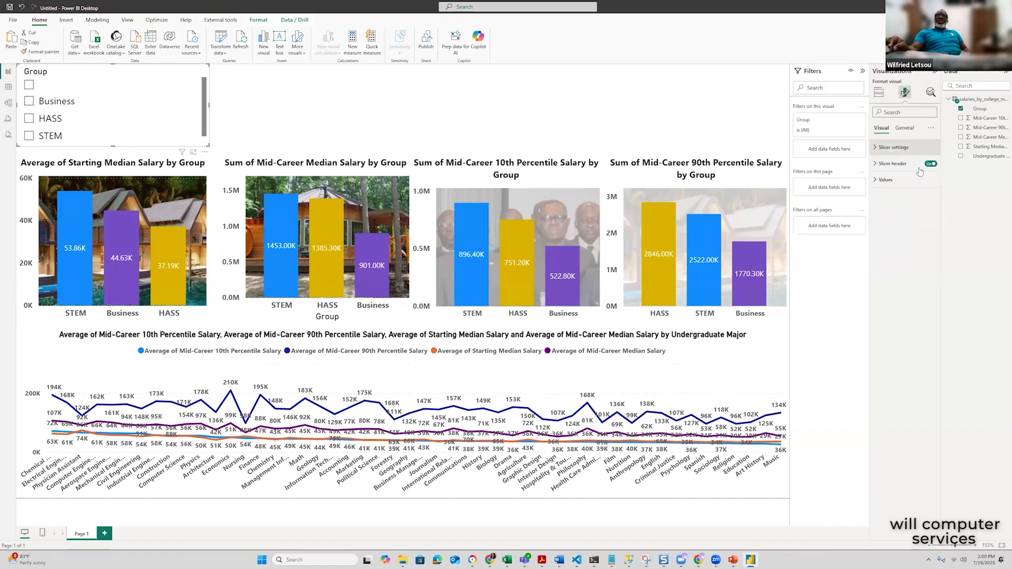
pyautogui.click(902, 148)
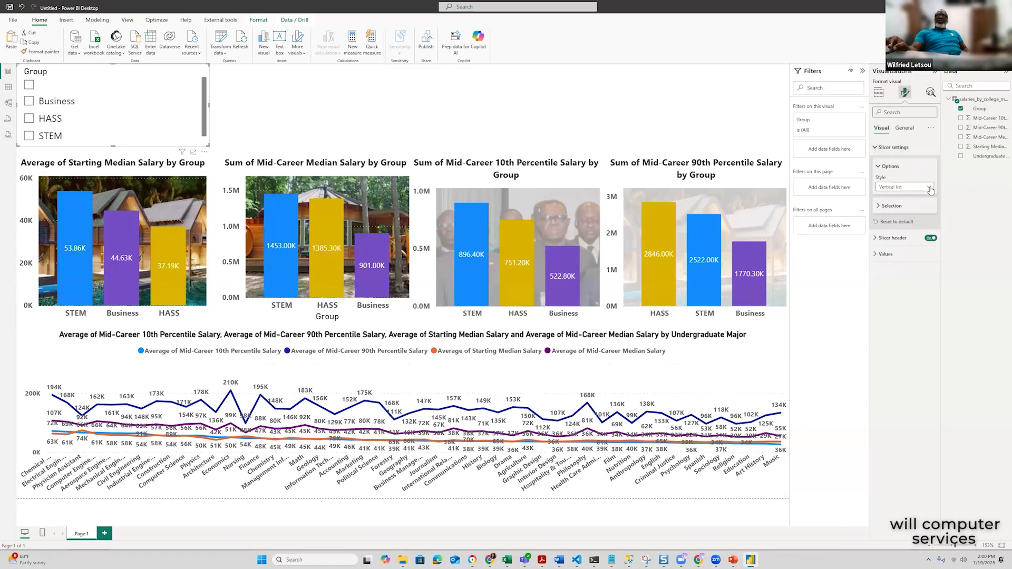
pyautogui.click(931, 189)
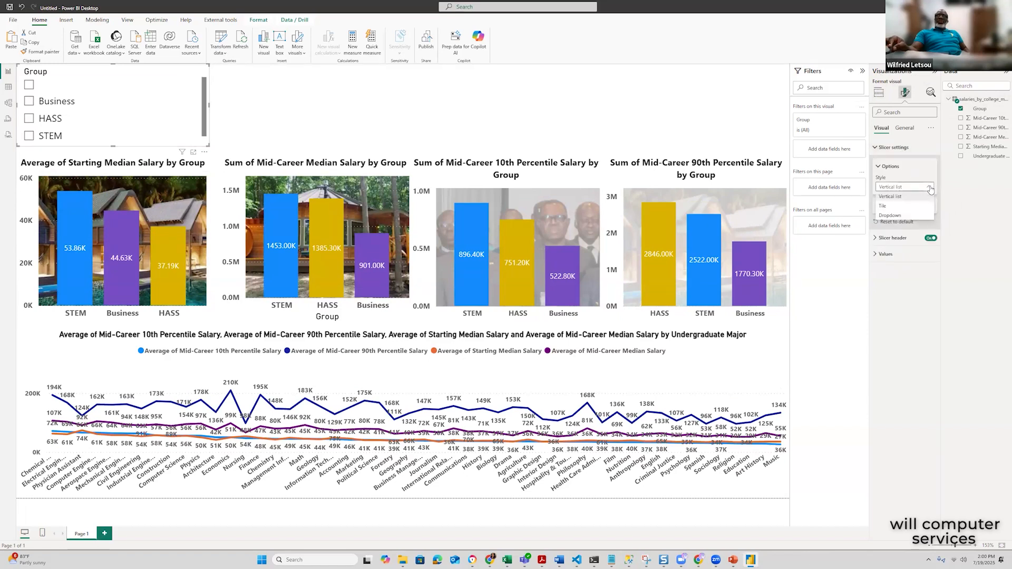
pyautogui.click(887, 206)
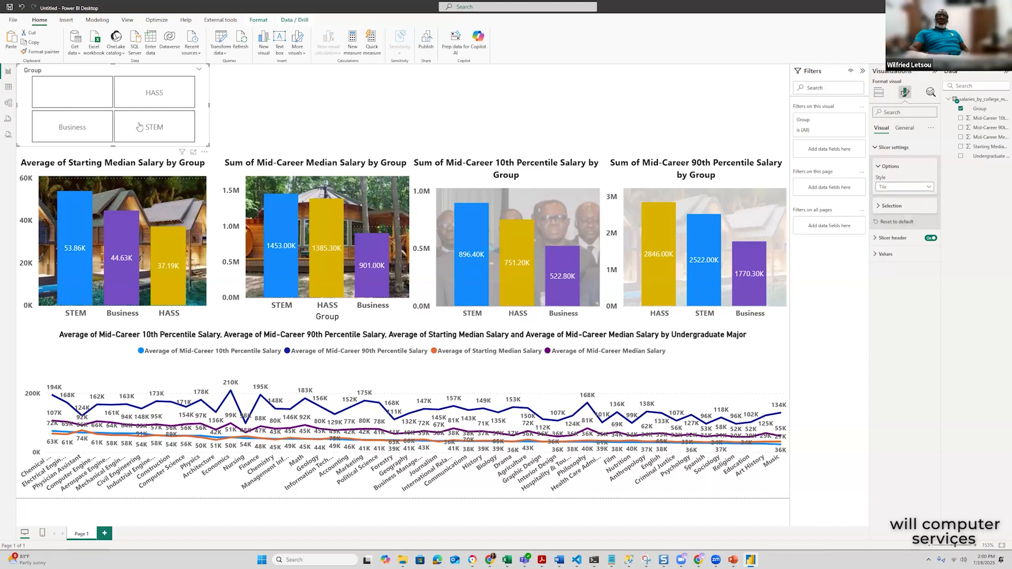
pyautogui.click(160, 95)
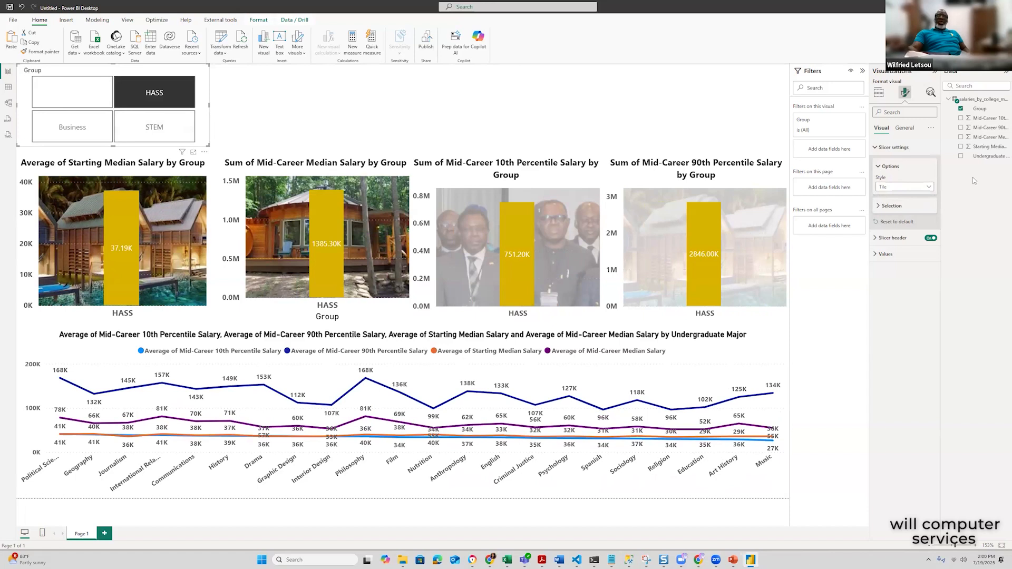
pyautogui.click(931, 188)
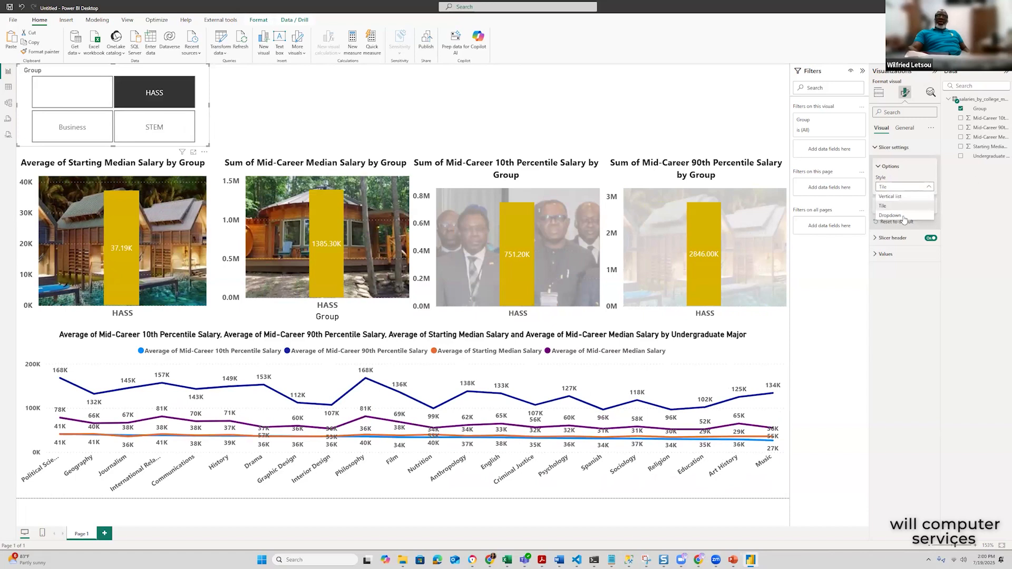
pyautogui.click(889, 215)
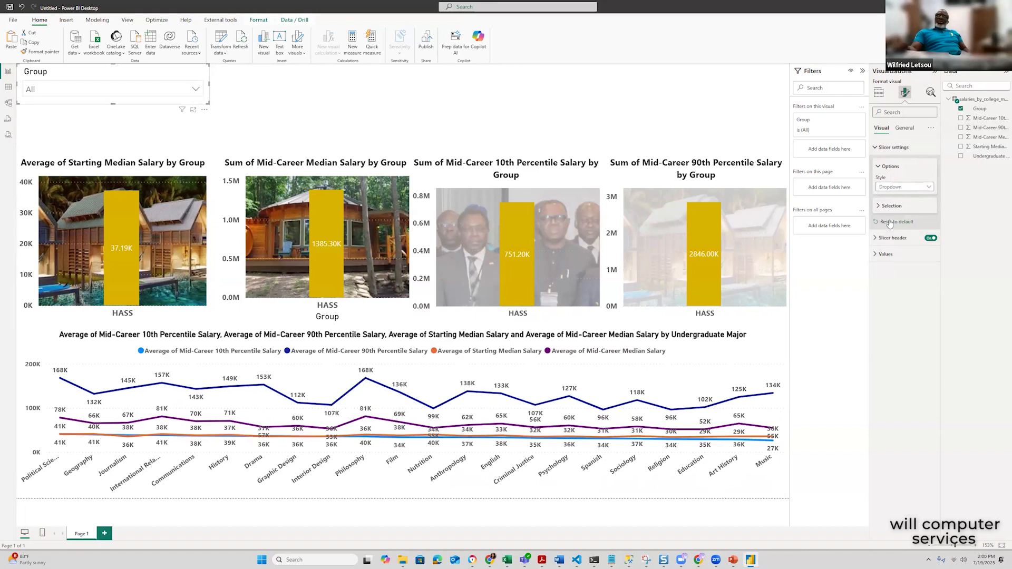
# Filter the slicer's Group values to Business, HASS and STEM, leaving out the blank entry, and check its list
pyautogui.click(846, 122)
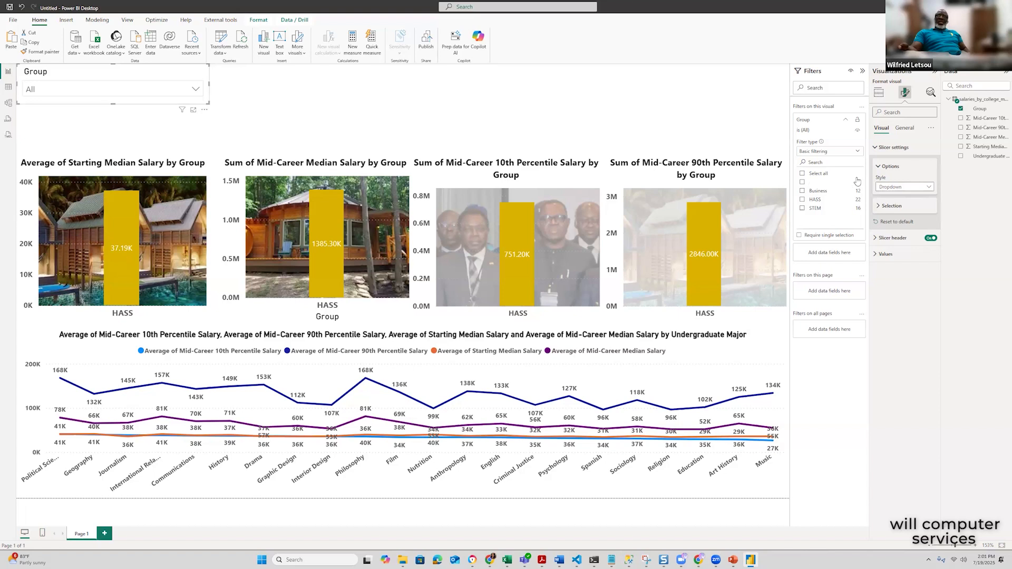
pyautogui.click(196, 90)
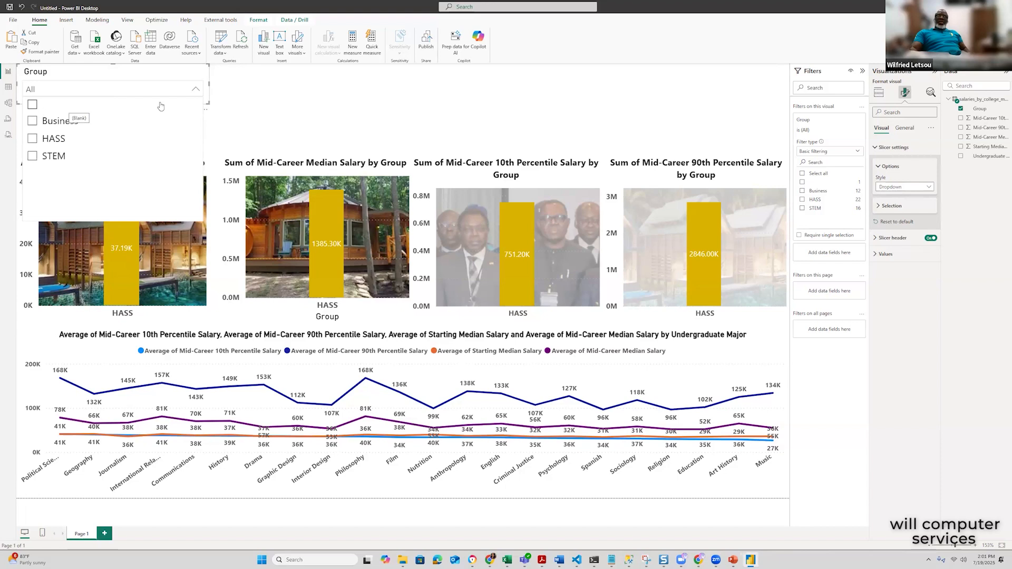
pyautogui.click(802, 191)
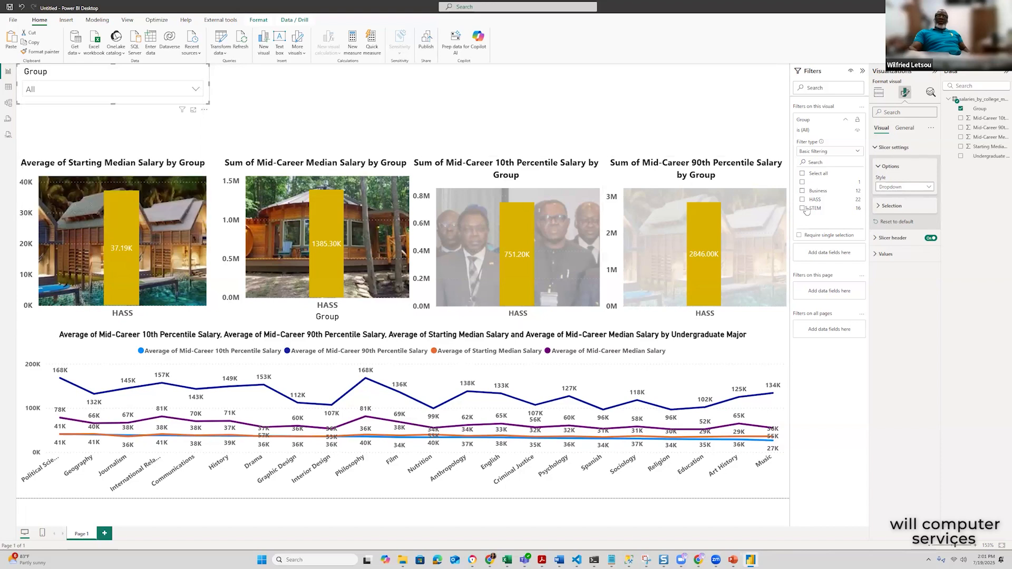
pyautogui.click(195, 91)
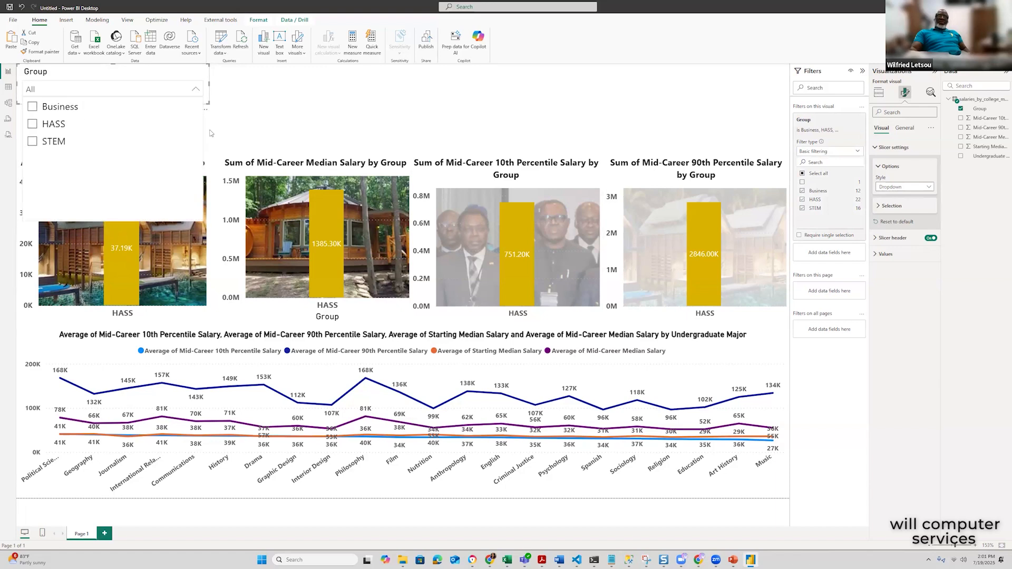
pyautogui.click(703, 92)
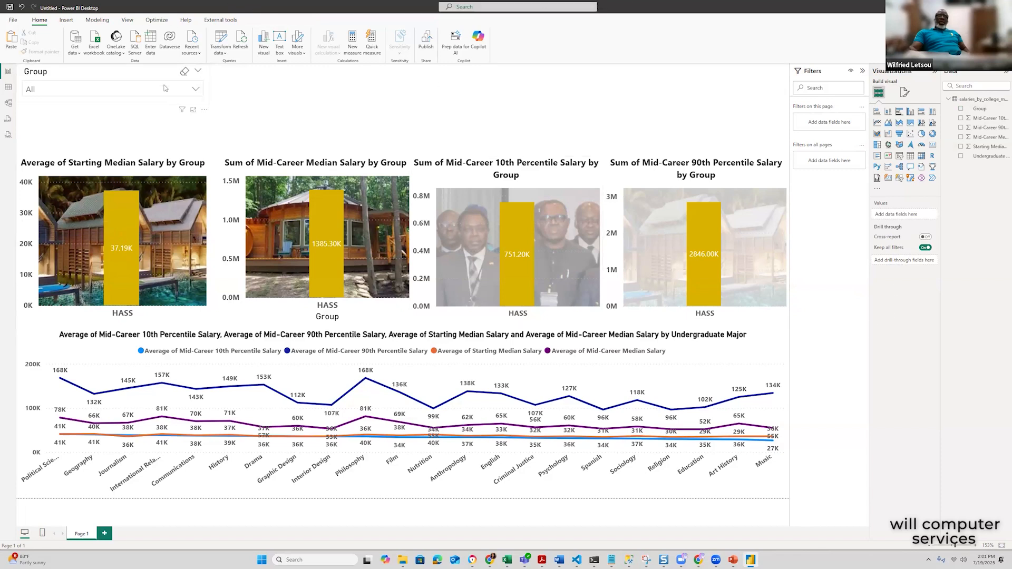
# Test the dropdown slicer with Business, HASS and STEM in turn and return it to All
pyautogui.click(195, 90)
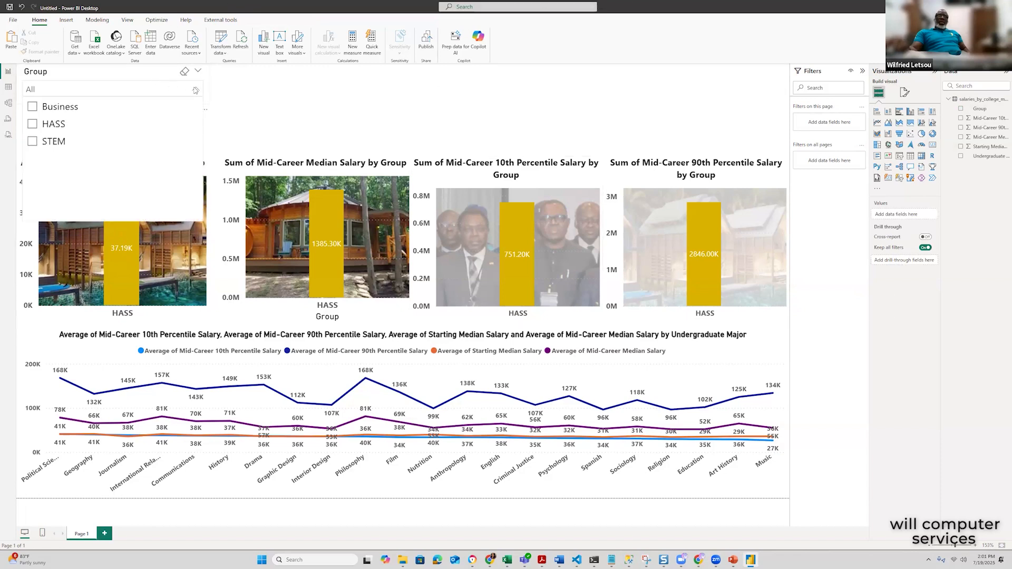
pyautogui.click(32, 108)
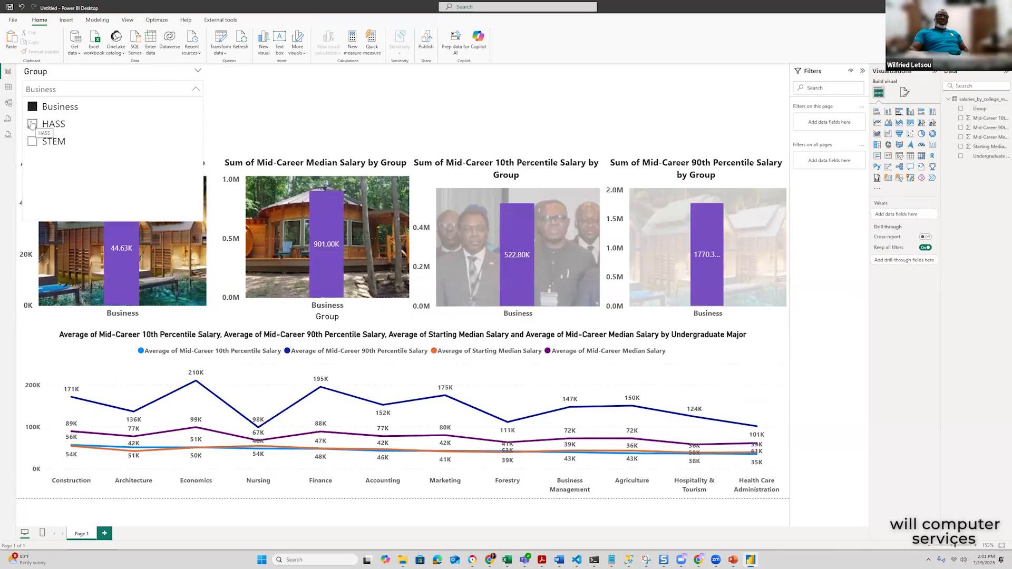
pyautogui.click(32, 124)
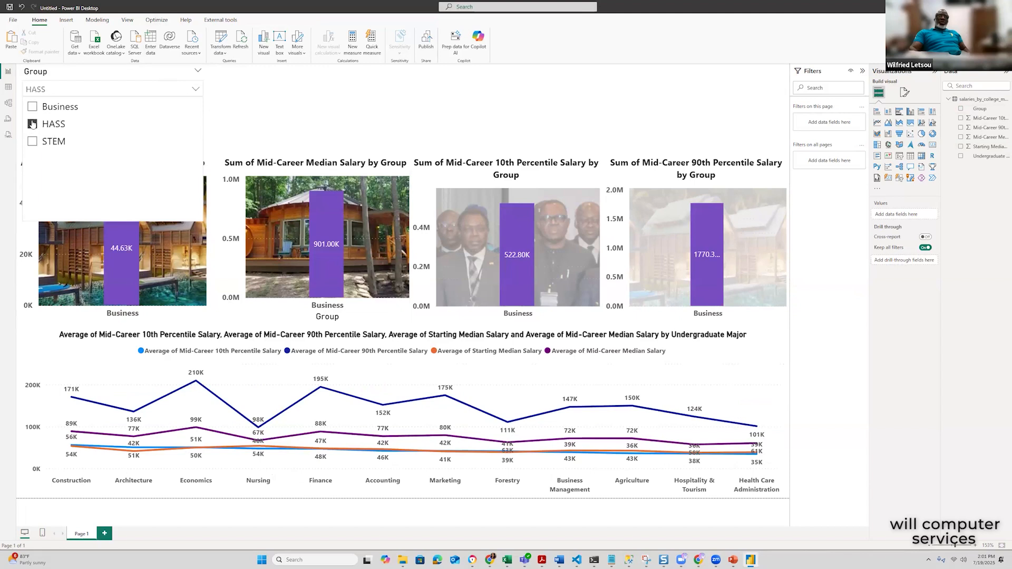
pyautogui.click(32, 141)
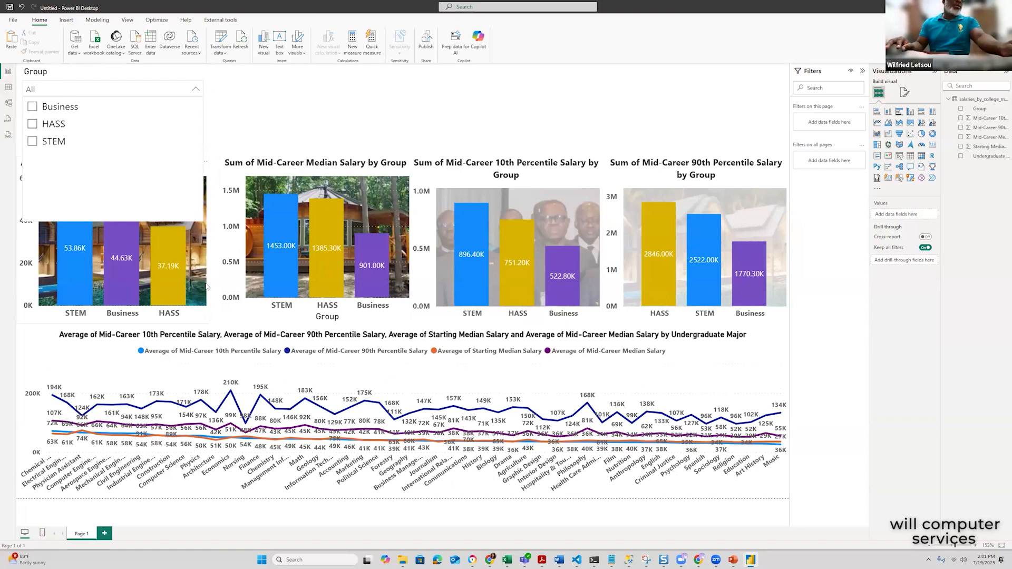
# Test the Group slicer with STEM and HASS selected together, and clear the selection
pyautogui.click(33, 141)
pyautogui.click(32, 123)
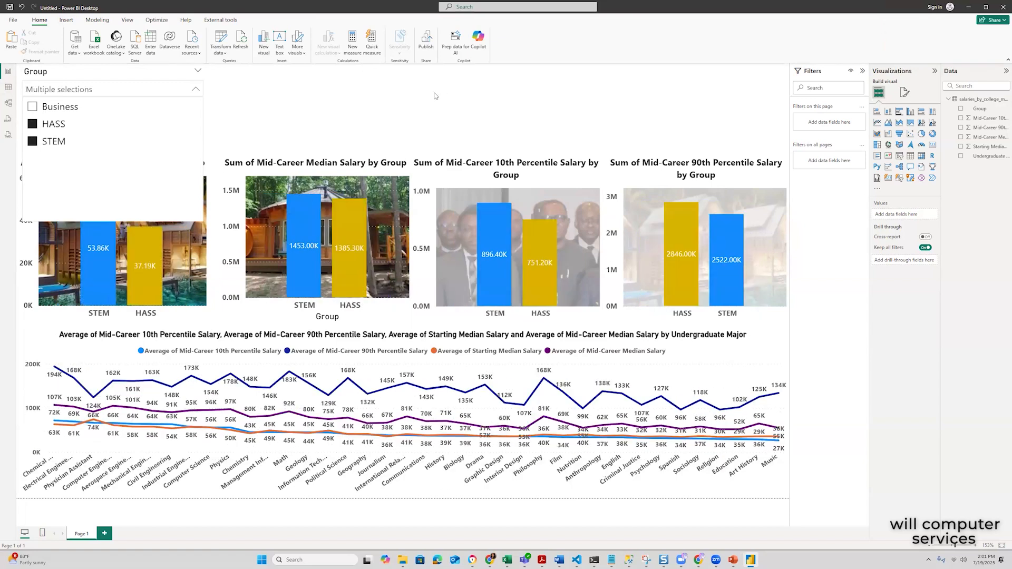
pyautogui.click(243, 114)
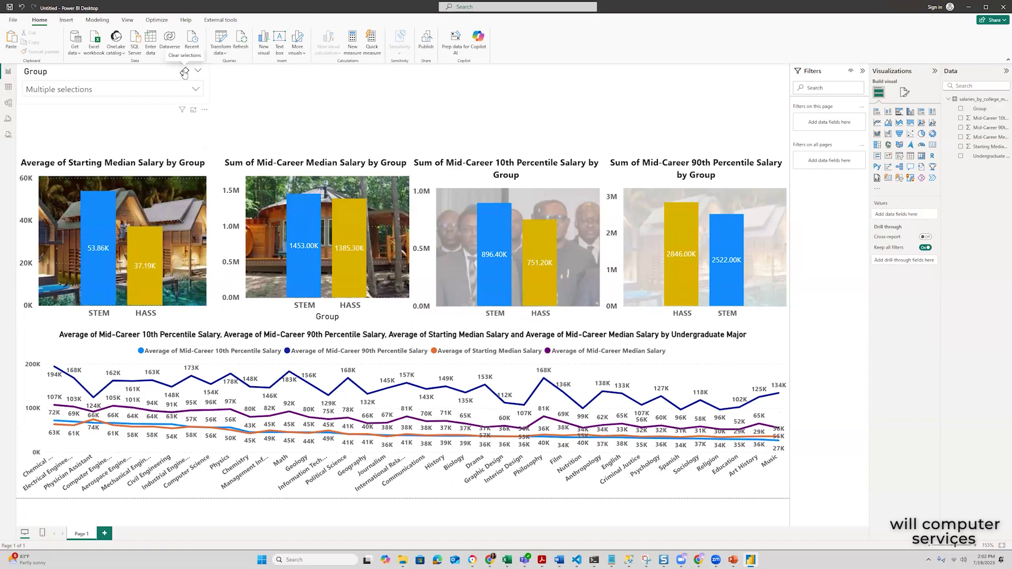
pyautogui.click(184, 71)
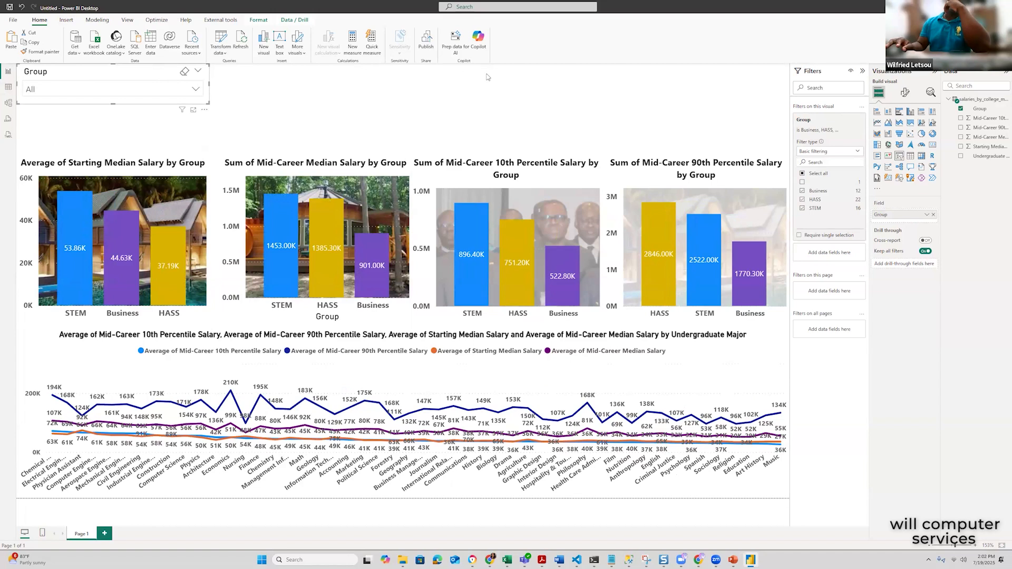
# Try the Tile style on the Group slicer and set the style back to Dropdown
pyautogui.click(905, 93)
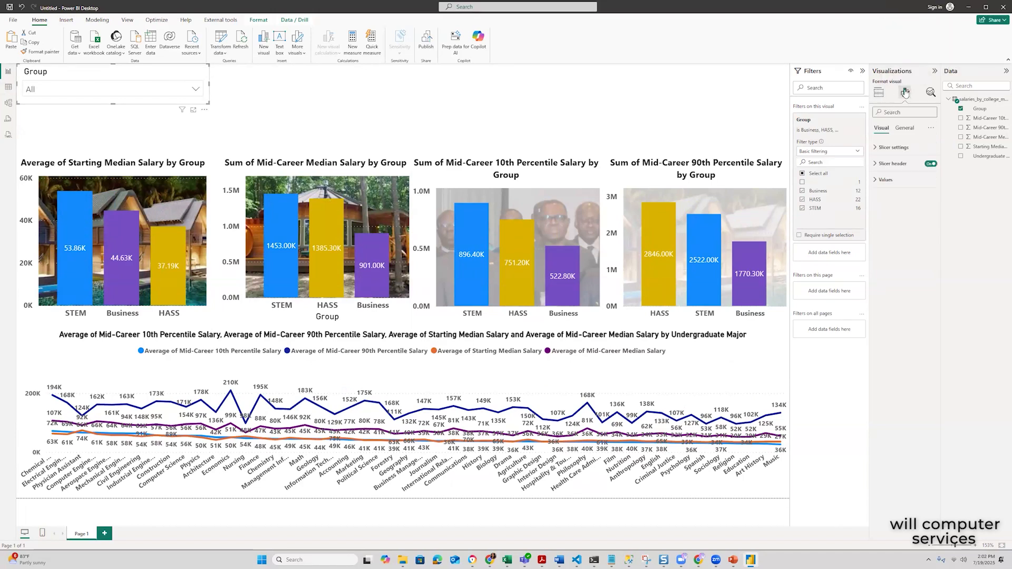
pyautogui.click(892, 147)
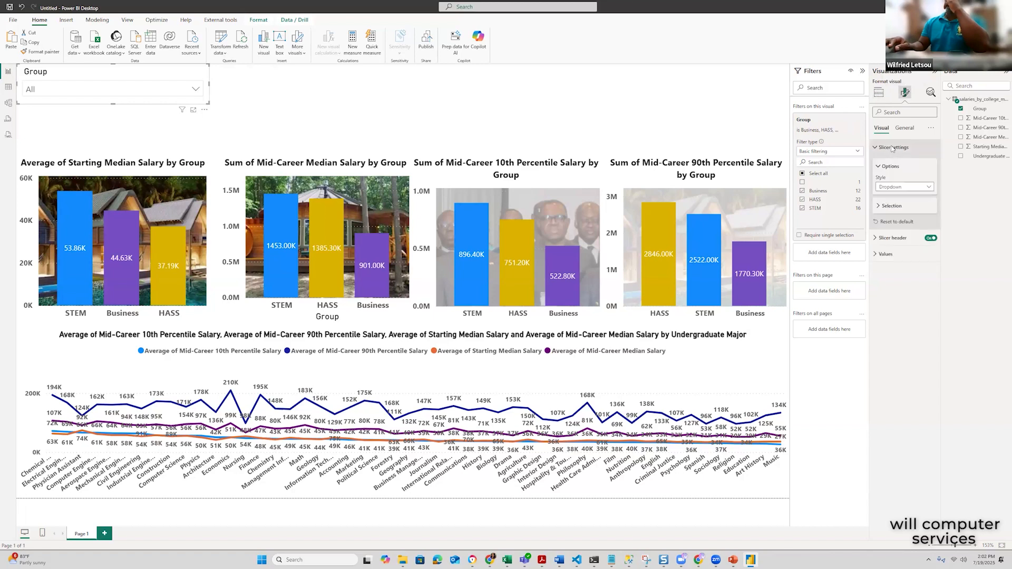
pyautogui.click(929, 189)
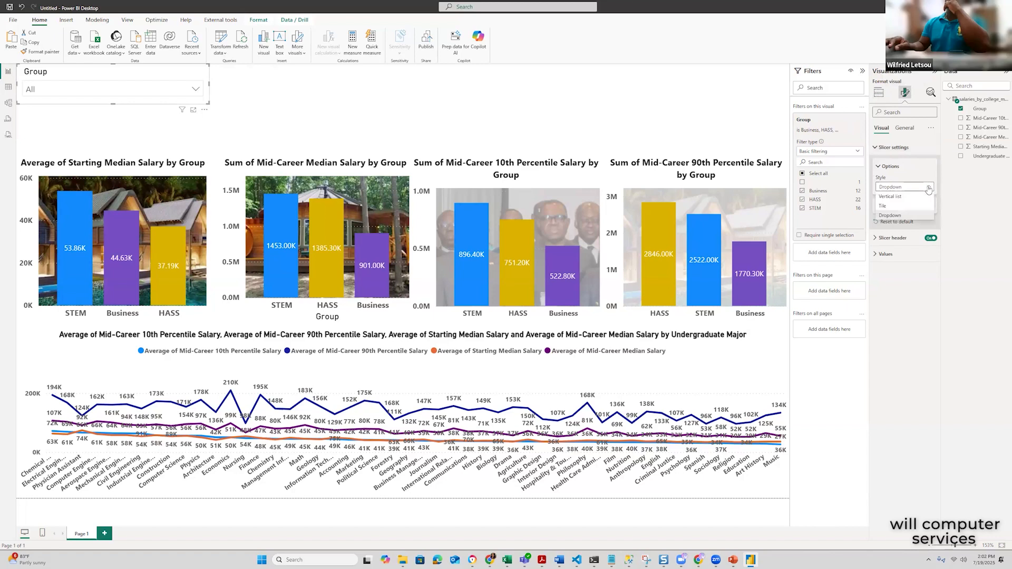
pyautogui.click(882, 207)
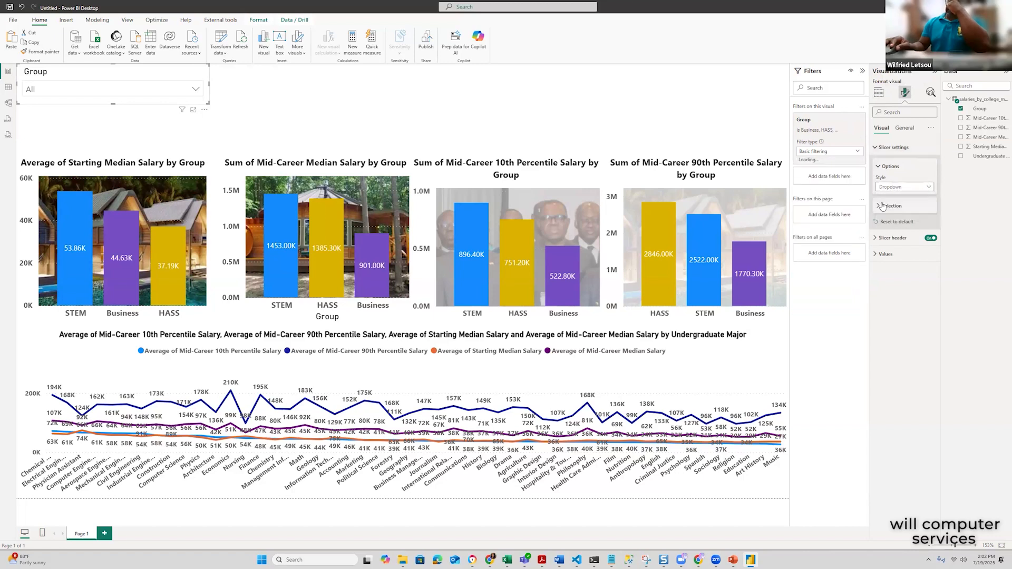
pyautogui.click(920, 193)
pyautogui.click(891, 215)
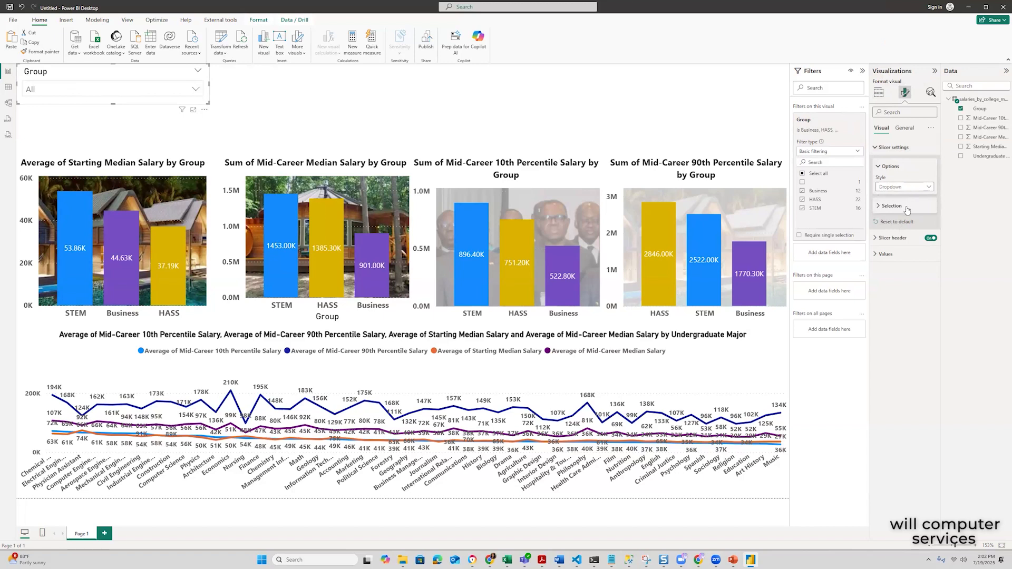
# Check the Group slicer with its header off, restore the header and set its text size to 10
pyautogui.click(878, 207)
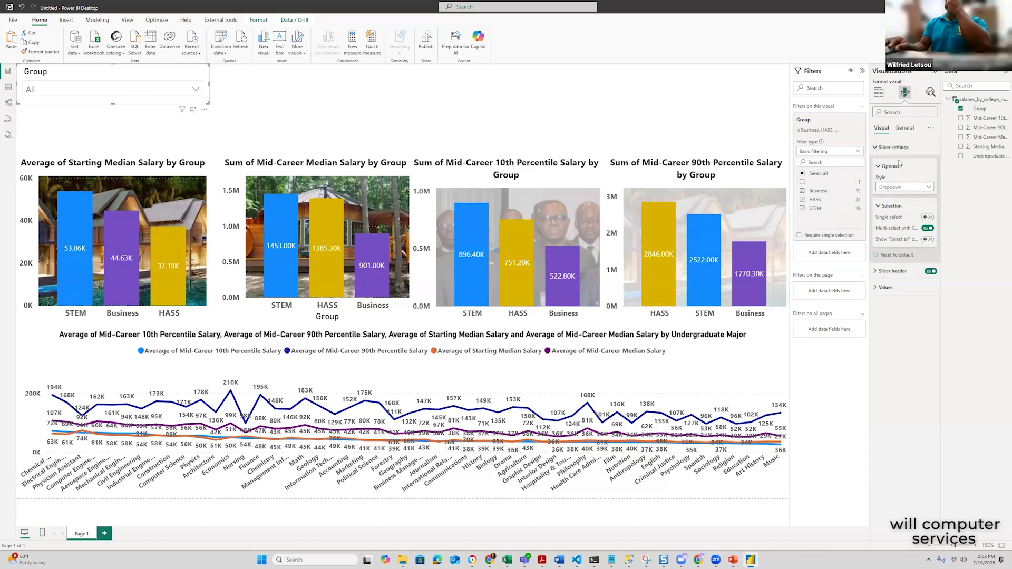
pyautogui.click(875, 272)
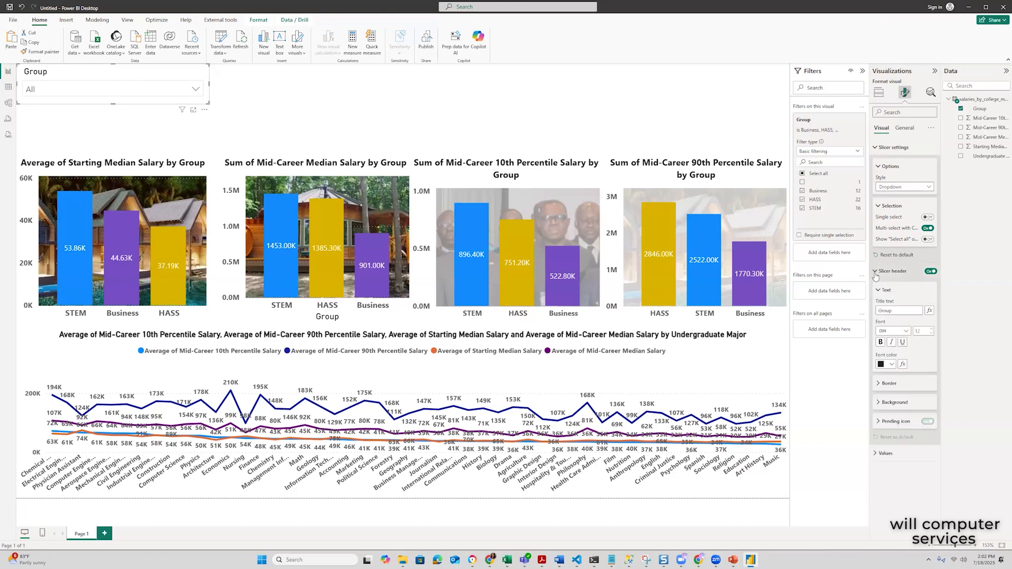
pyautogui.click(930, 272)
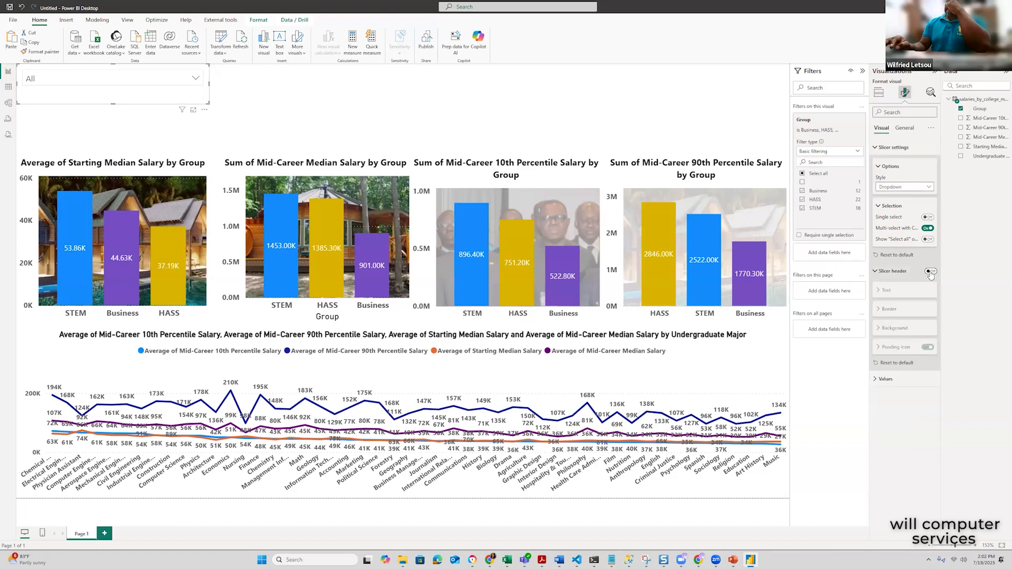
pyautogui.click(930, 272)
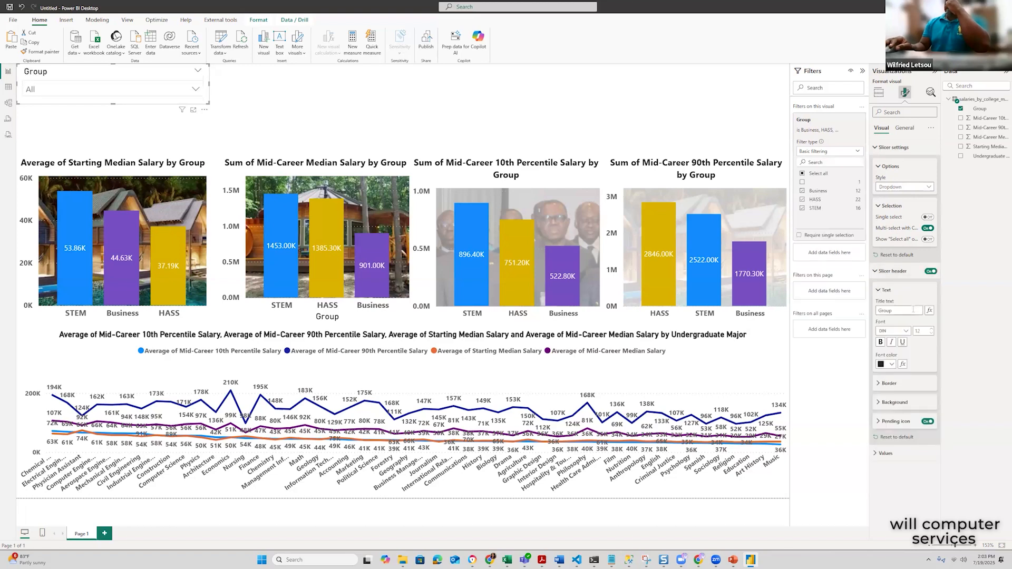
pyautogui.click(931, 334)
pyautogui.click(931, 334)
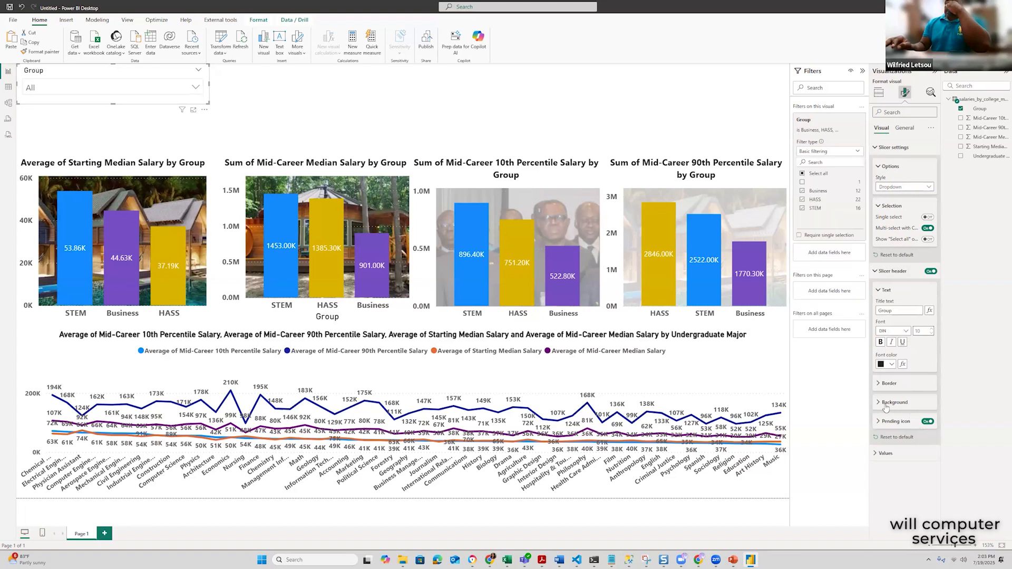
pyautogui.click(876, 272)
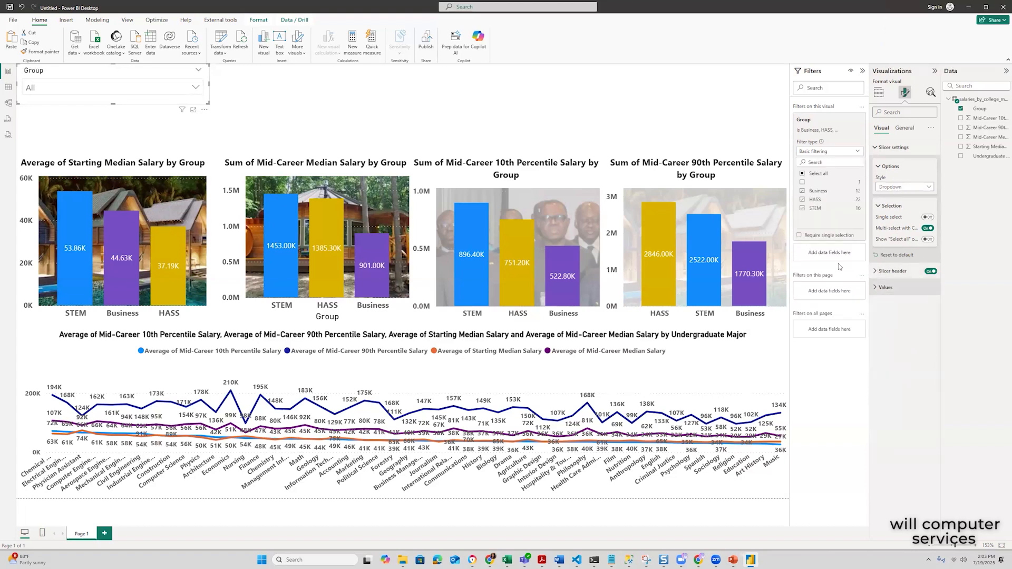
# Place a copy of the Group slicer above the Mid-Career 90th Percentile chart and replace its field with Undergraduate Major
pyautogui.click(290, 101)
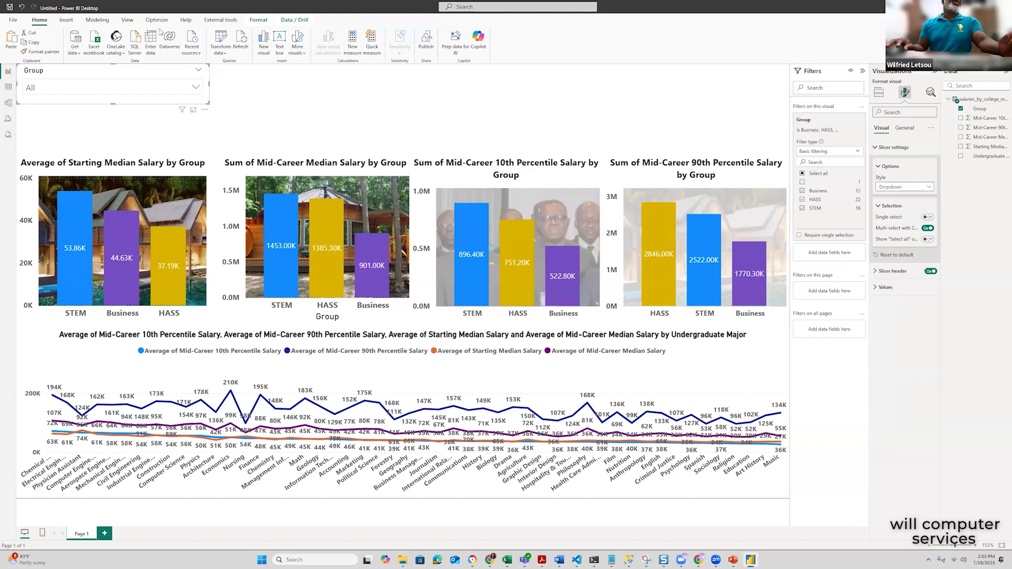
pyautogui.click(115, 70)
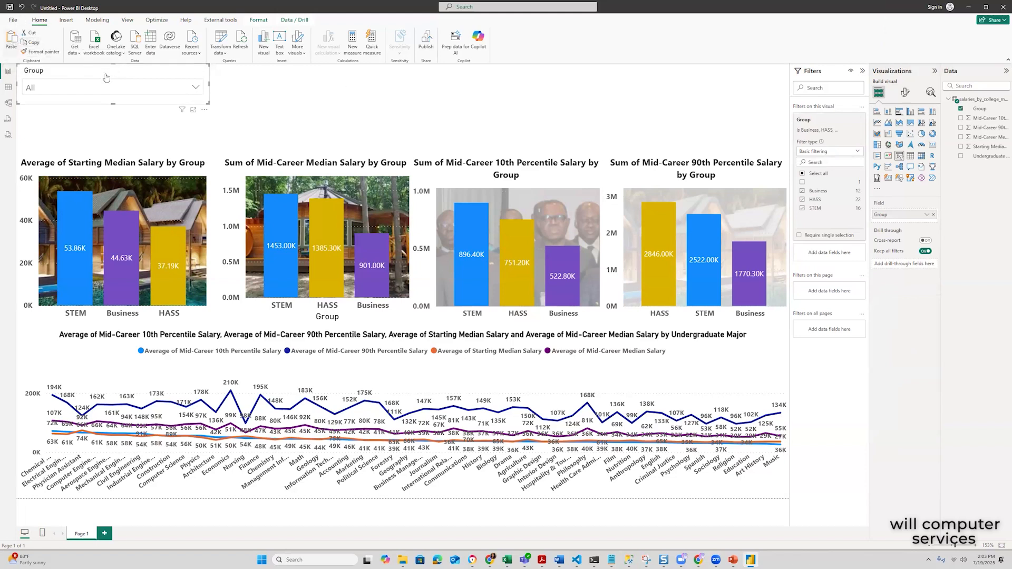
pyautogui.hotkey('ctrl', 'v')
pyautogui.moveTo(111, 71); pyautogui.dragTo(694, 72)
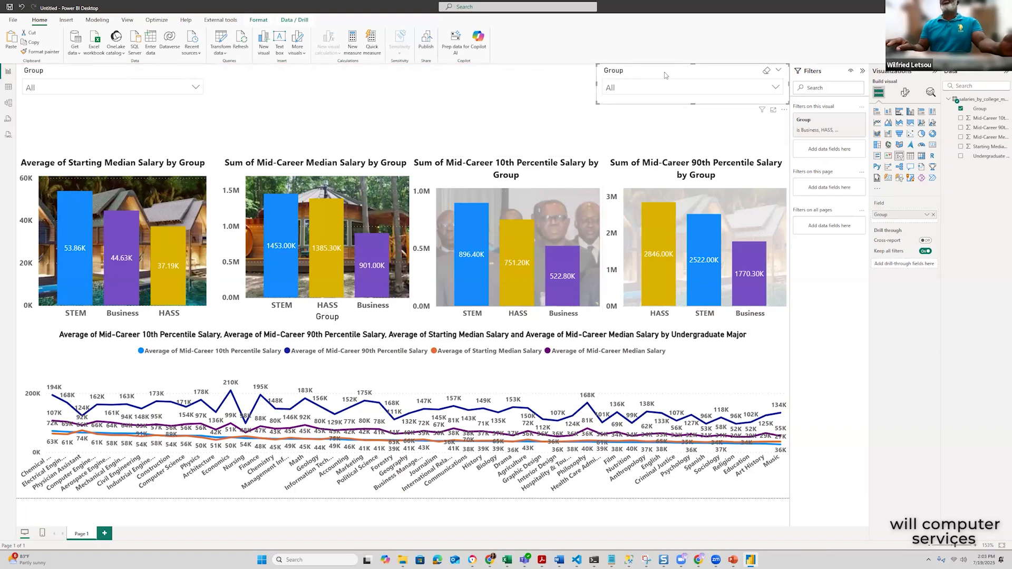
pyautogui.click(933, 216)
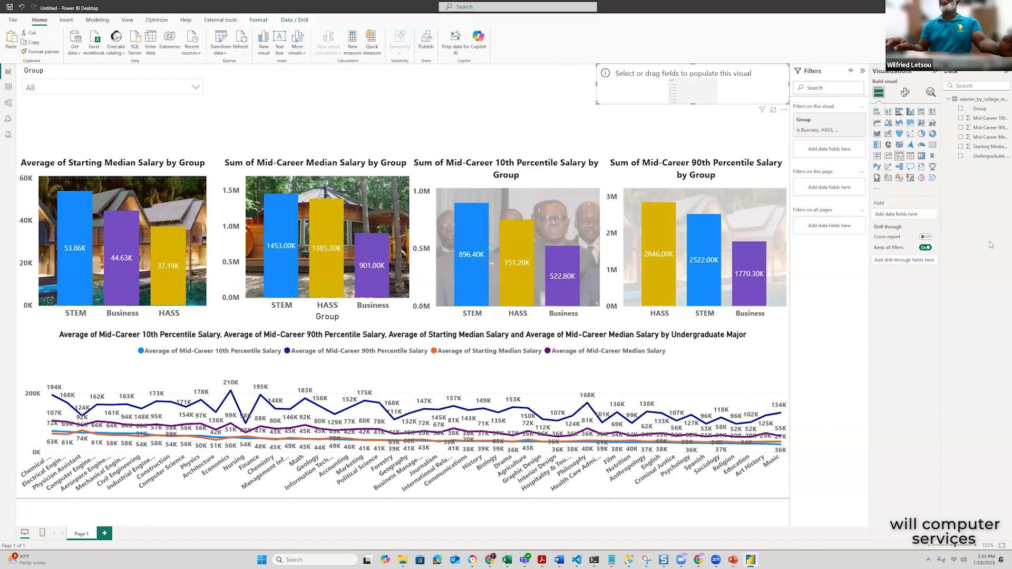
pyautogui.moveTo(987, 157); pyautogui.dragTo(929, 213)
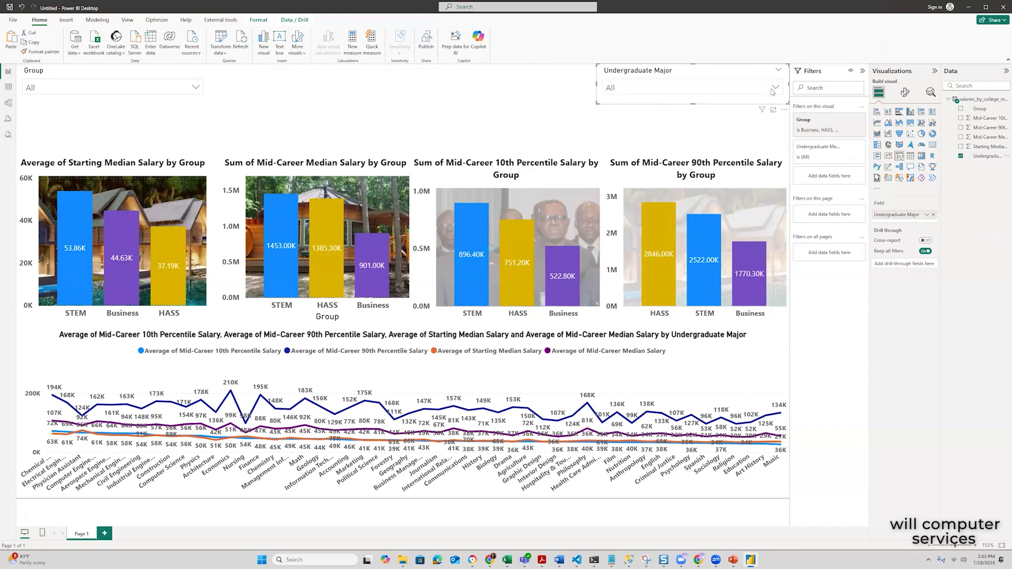
# Filter the Undergraduate Major slicer to Accounting and examine that major's salary values in the line chart
pyautogui.click(776, 88)
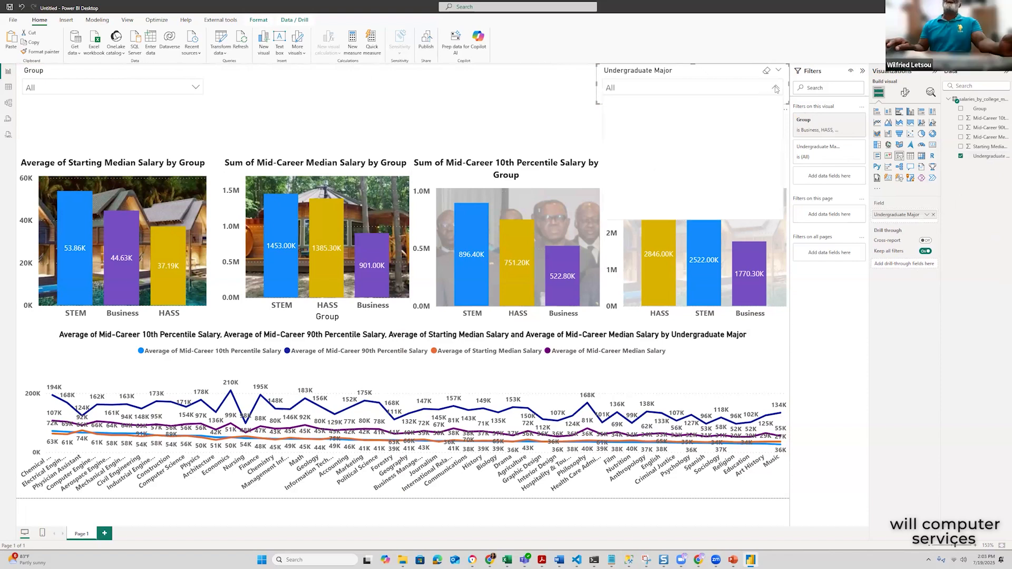
pyautogui.click(612, 105)
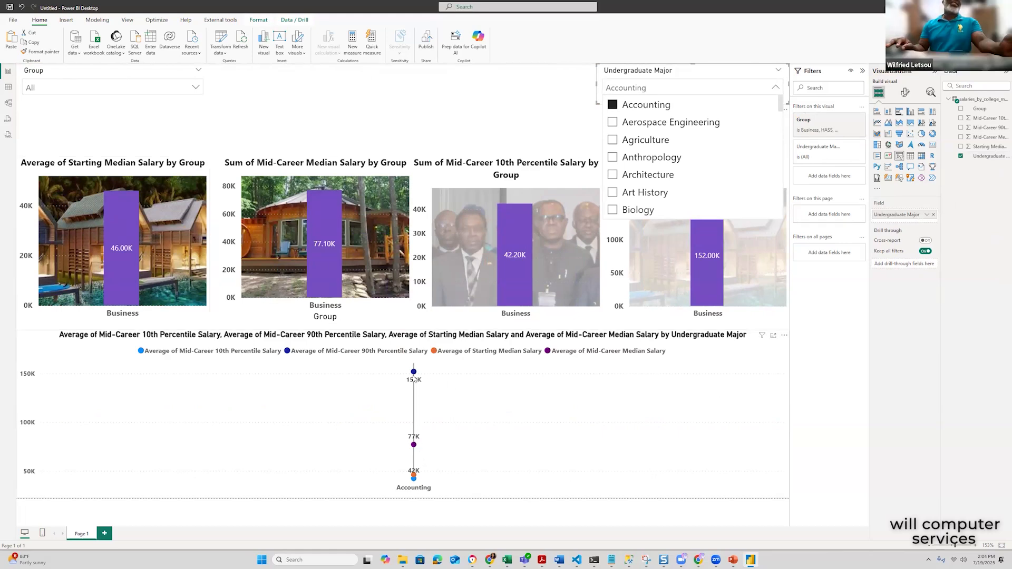
pyautogui.moveTo(413, 401)
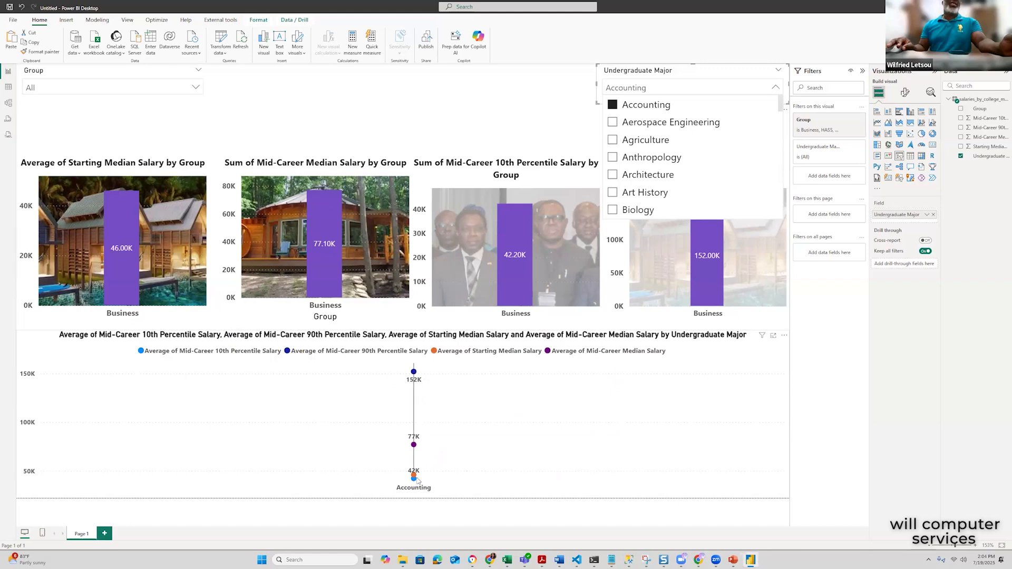
pyautogui.moveTo(416, 475)
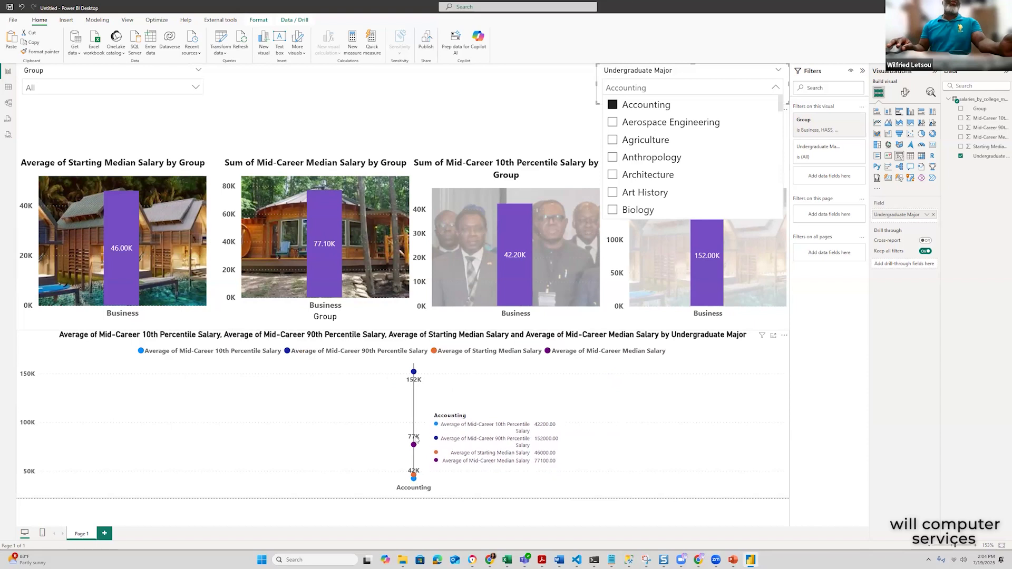
# Test the Undergraduate Major slicer with Aerospace Engineering, Agriculture, Anthropology, Architecture, Art History and Biology in turn, and return it to All
pyautogui.click(613, 122)
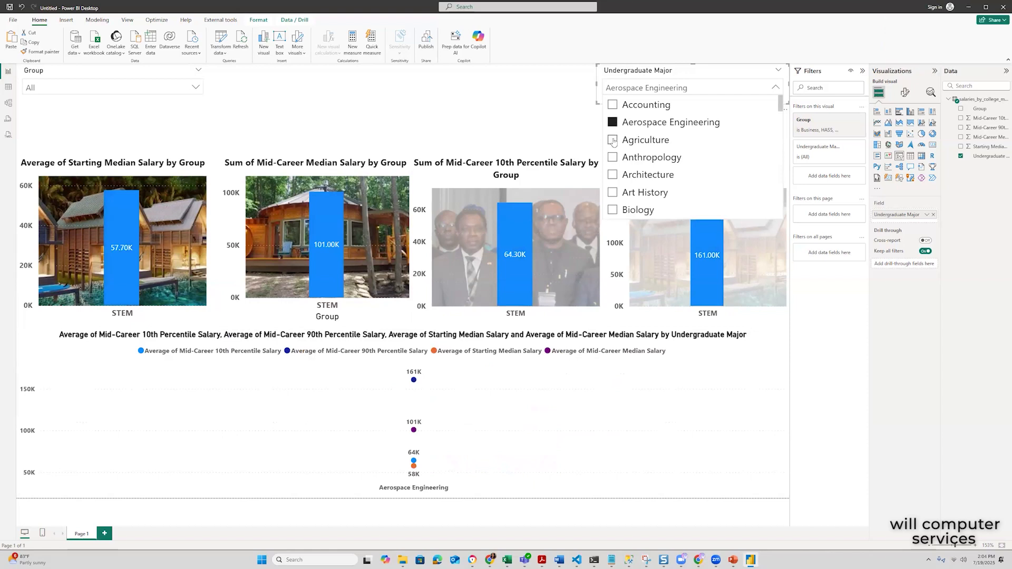
pyautogui.click(612, 140)
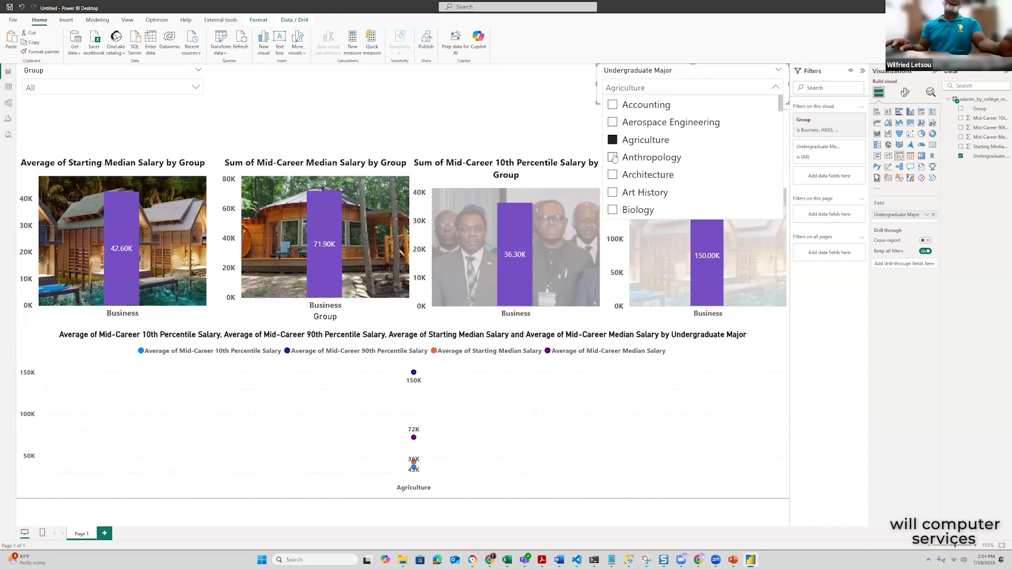
pyautogui.click(613, 157)
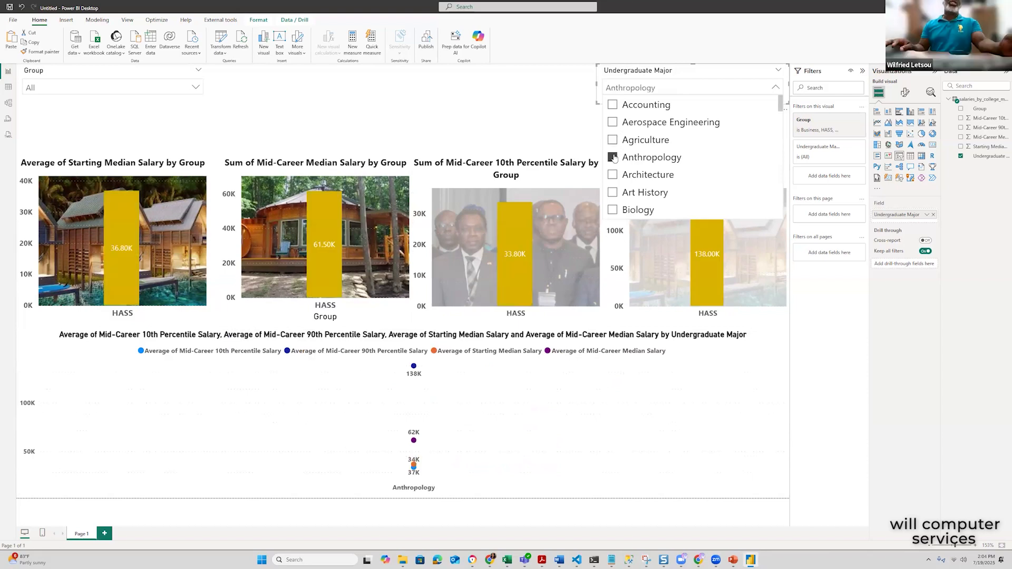
pyautogui.click(613, 175)
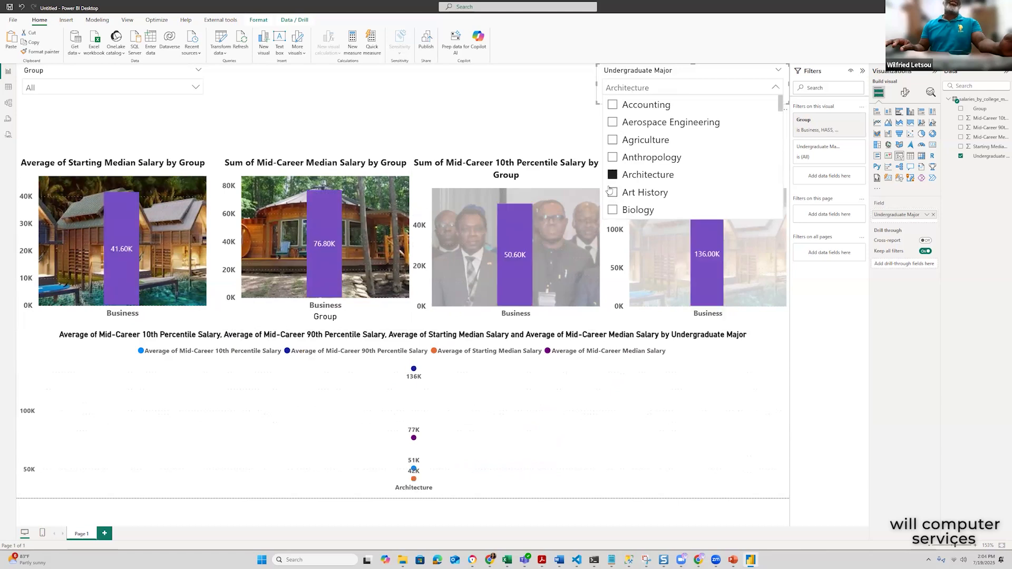
pyautogui.click(612, 193)
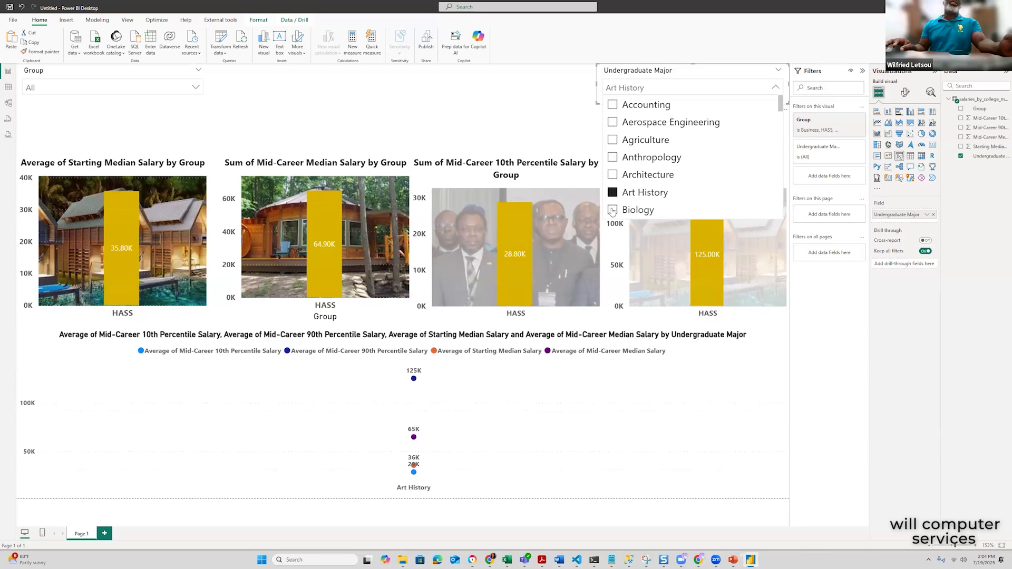
pyautogui.click(612, 210)
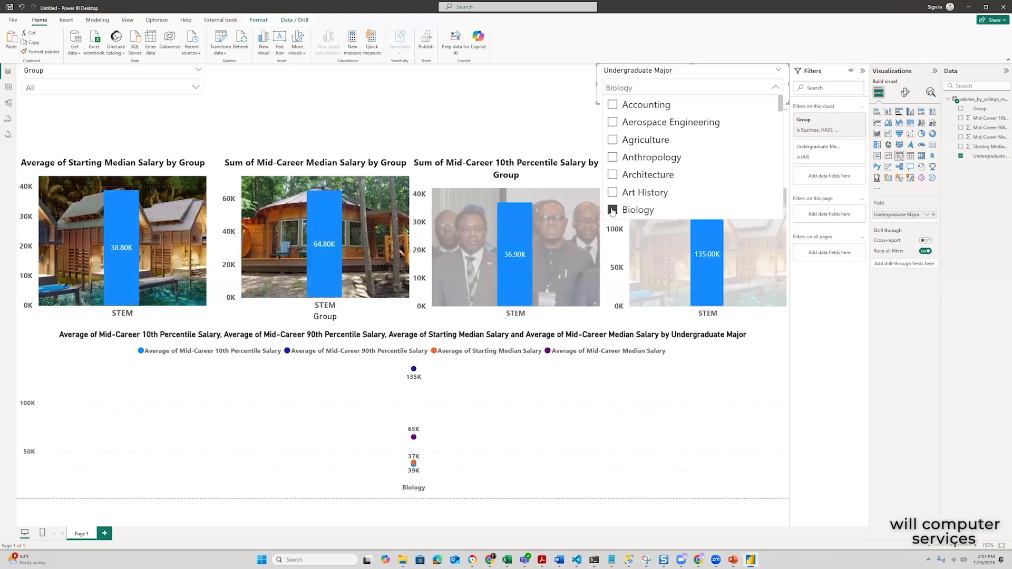
pyautogui.click(611, 209)
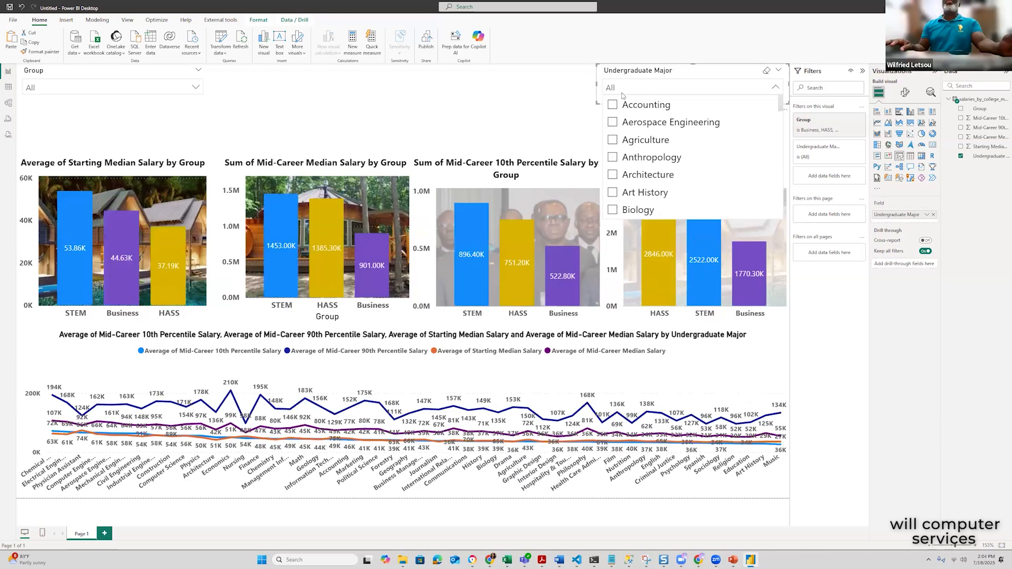
pyautogui.click(554, 92)
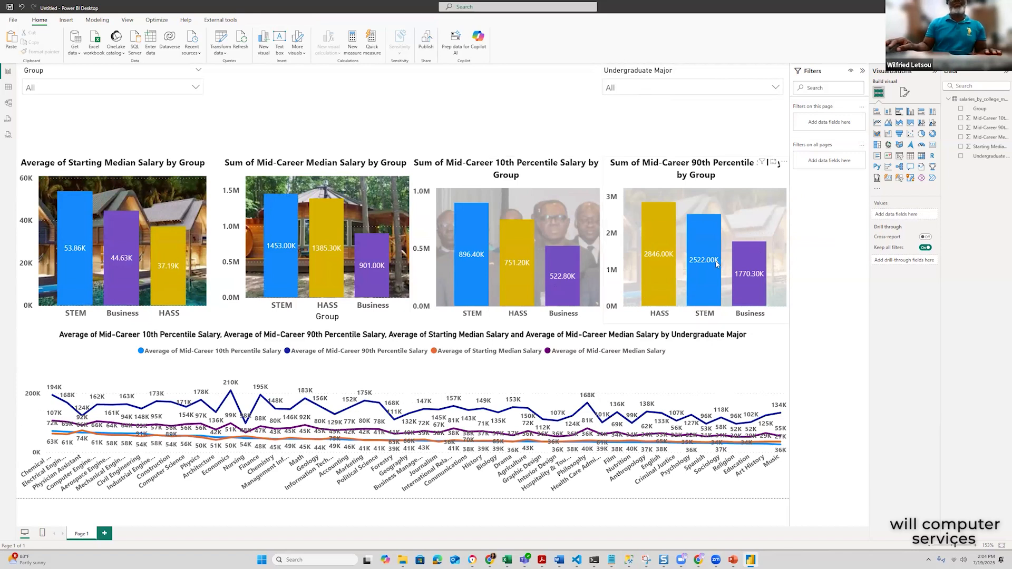
# Turn off the X-axis title on the Mid-Career Median Salary by Group chart
pyautogui.click(560, 178)
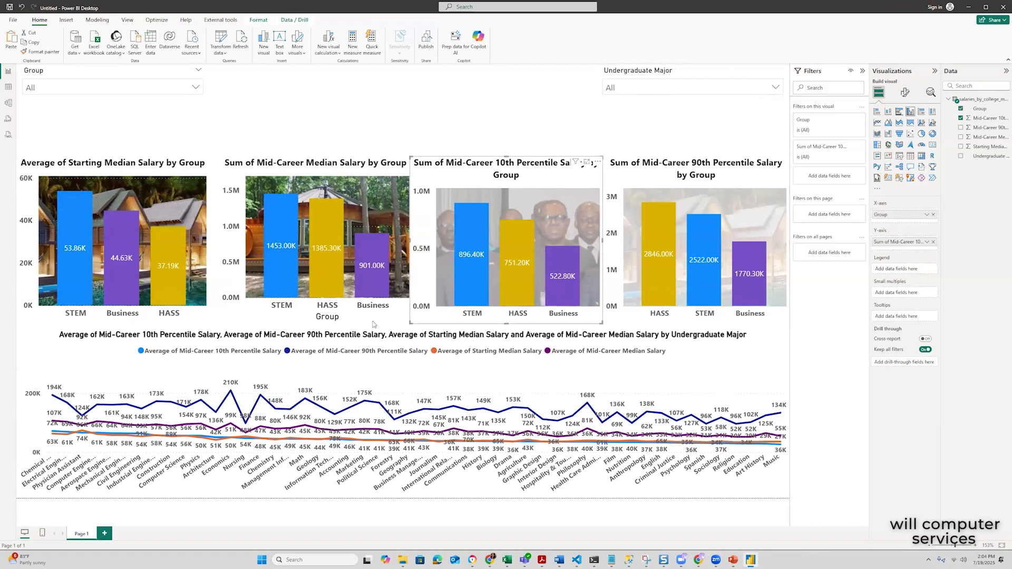
pyautogui.click(347, 321)
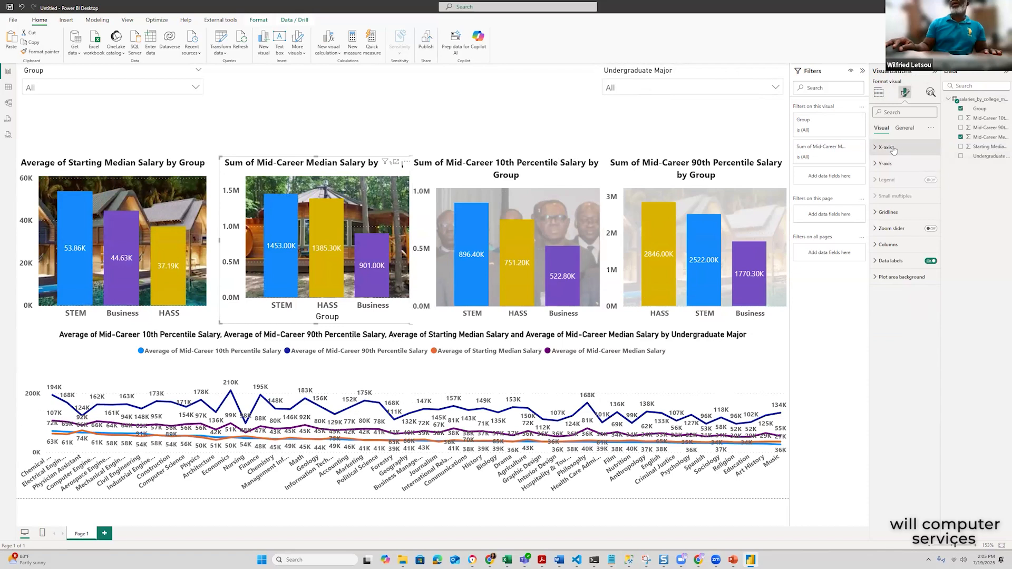
pyautogui.click(891, 148)
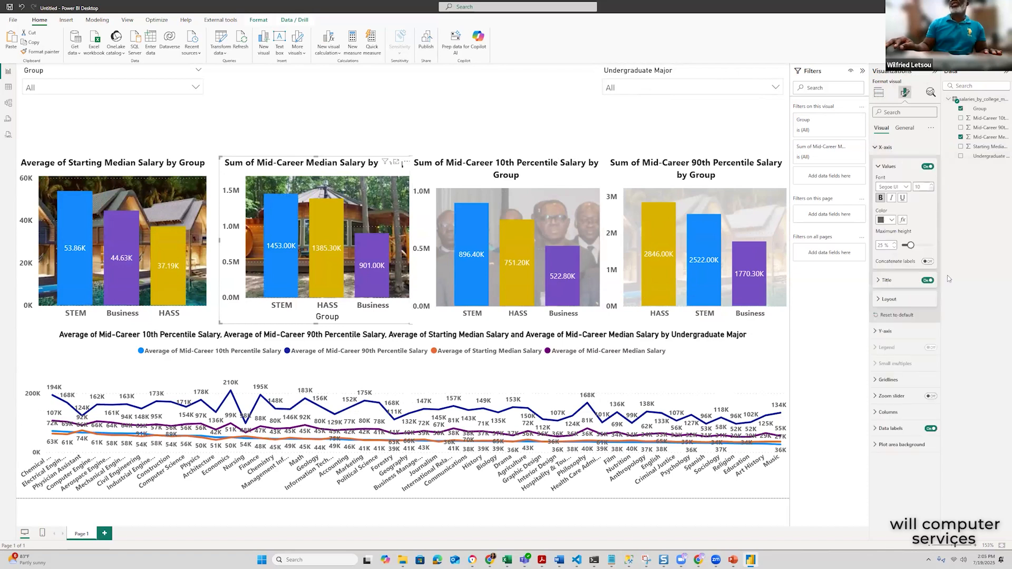
pyautogui.click(927, 280)
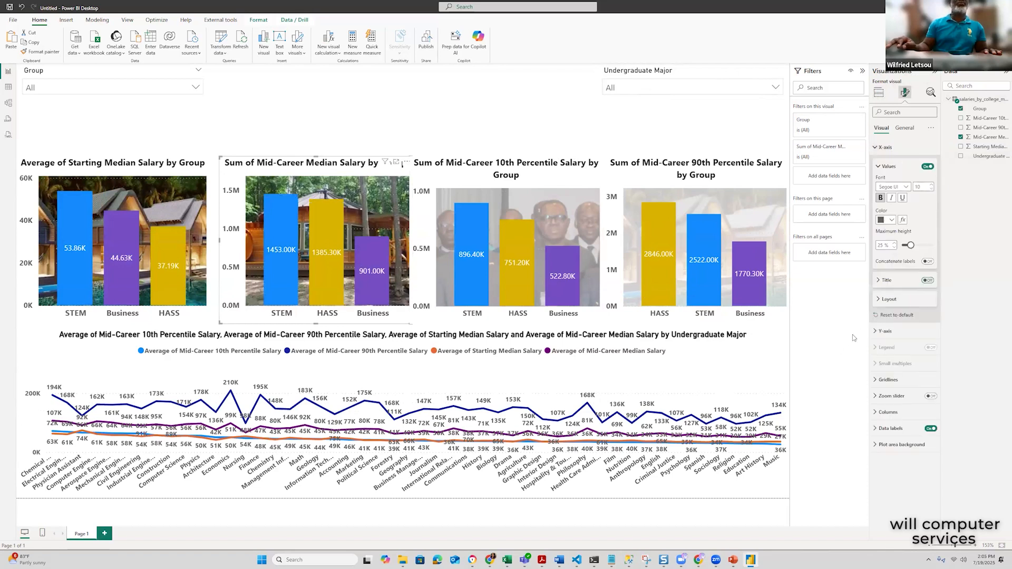
# Set the title of the Mid-Career 10th Percentile Salary by Group chart to font size 9 and bold
pyautogui.click(566, 180)
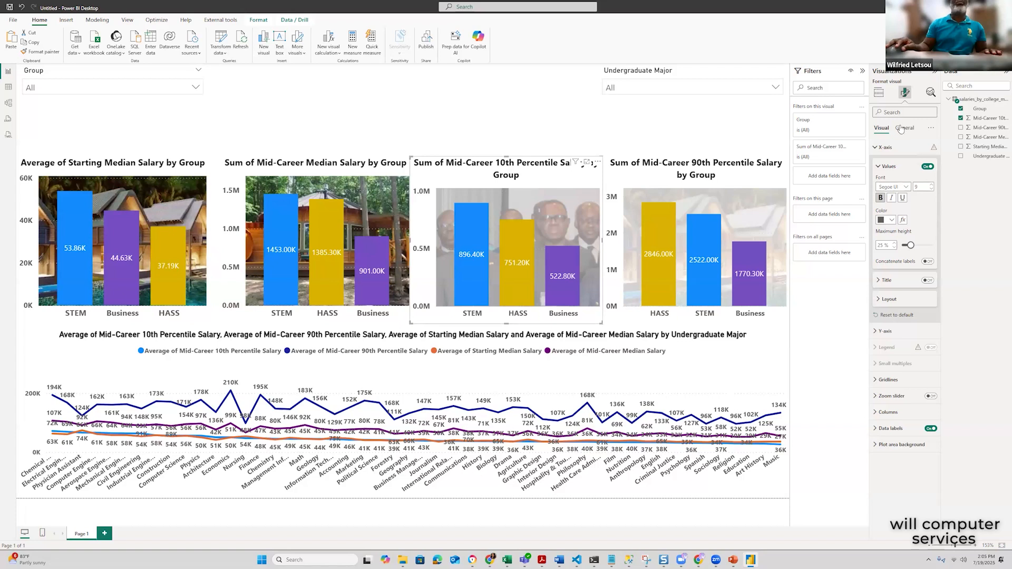
pyautogui.click(884, 147)
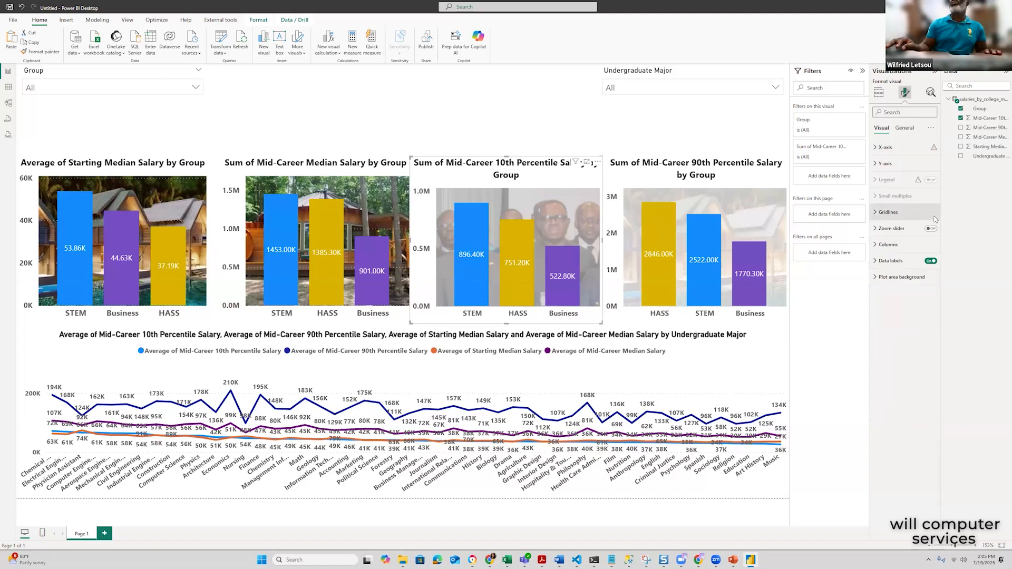
pyautogui.click(902, 127)
pyautogui.click(891, 166)
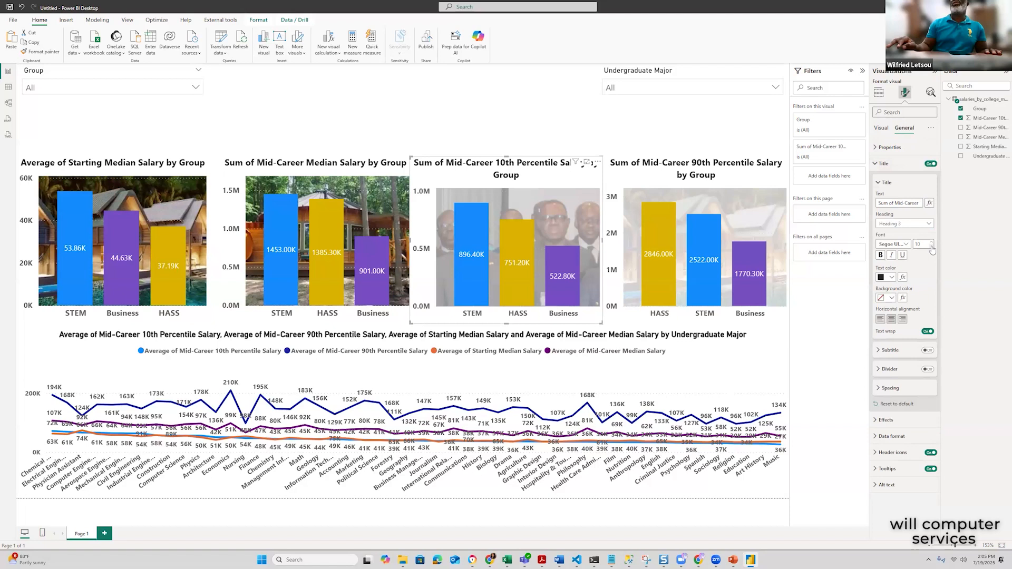
pyautogui.click(930, 247)
pyautogui.click(931, 248)
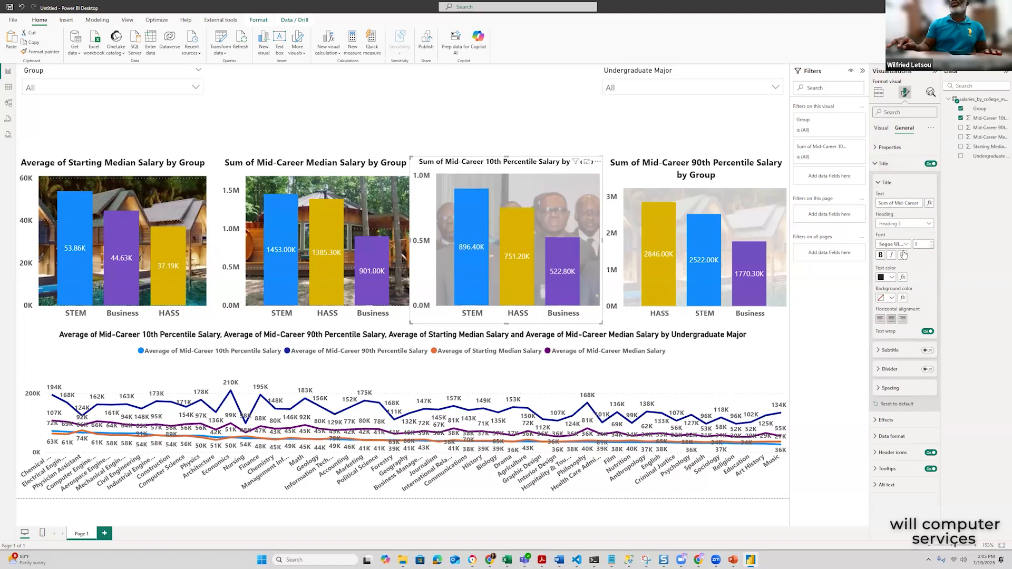
pyautogui.click(881, 256)
# Set the title of the Mid-Career 90th Percentile Salary by Group chart to font size 9 and bold
pyautogui.click(761, 177)
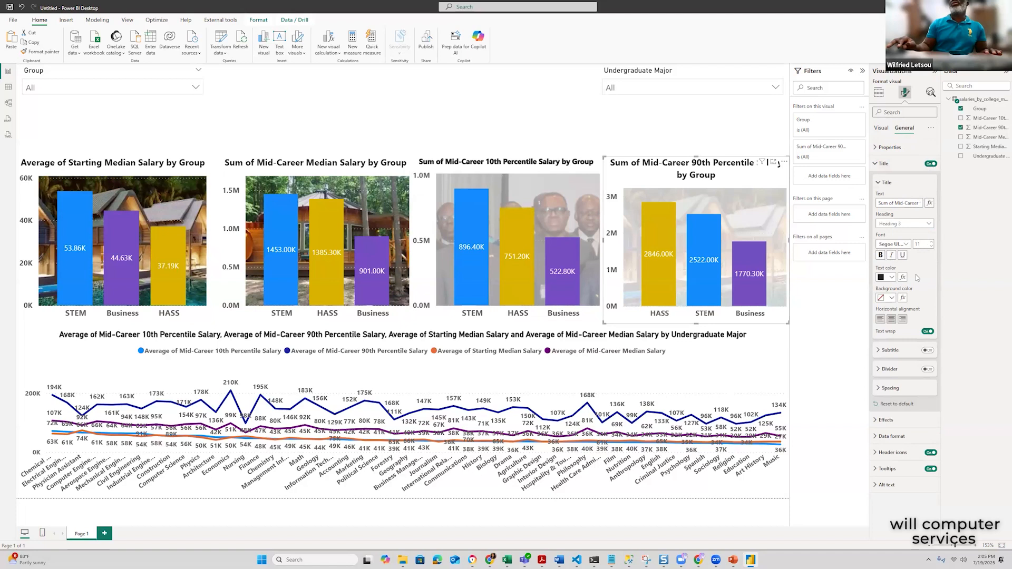
pyautogui.click(932, 247)
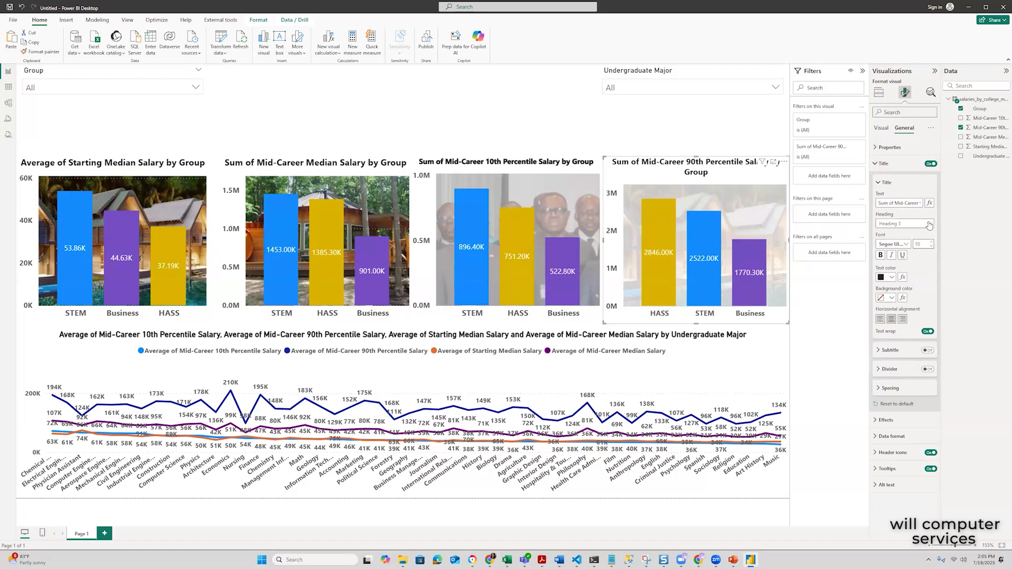
pyautogui.click(931, 247)
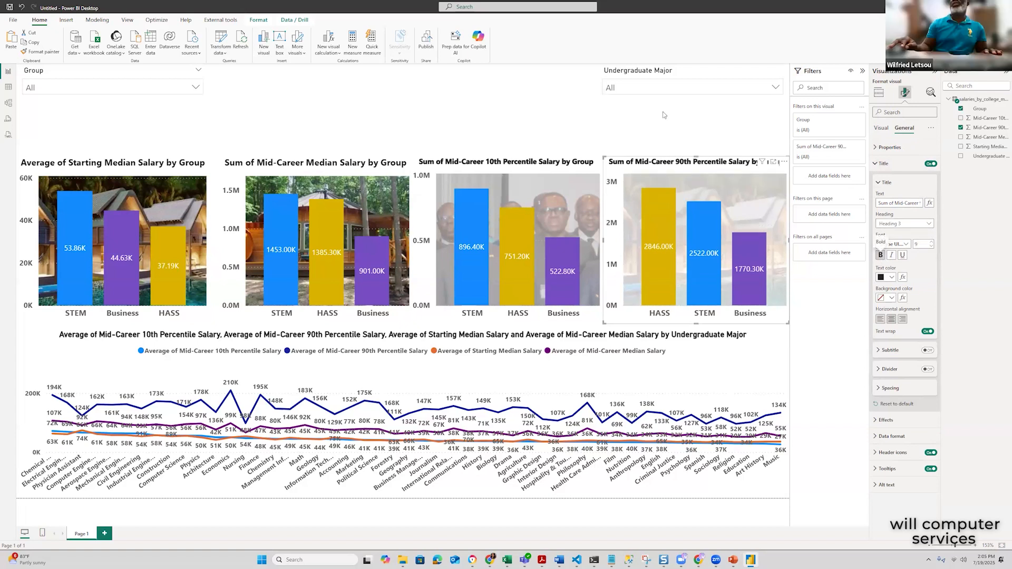
pyautogui.click(668, 142)
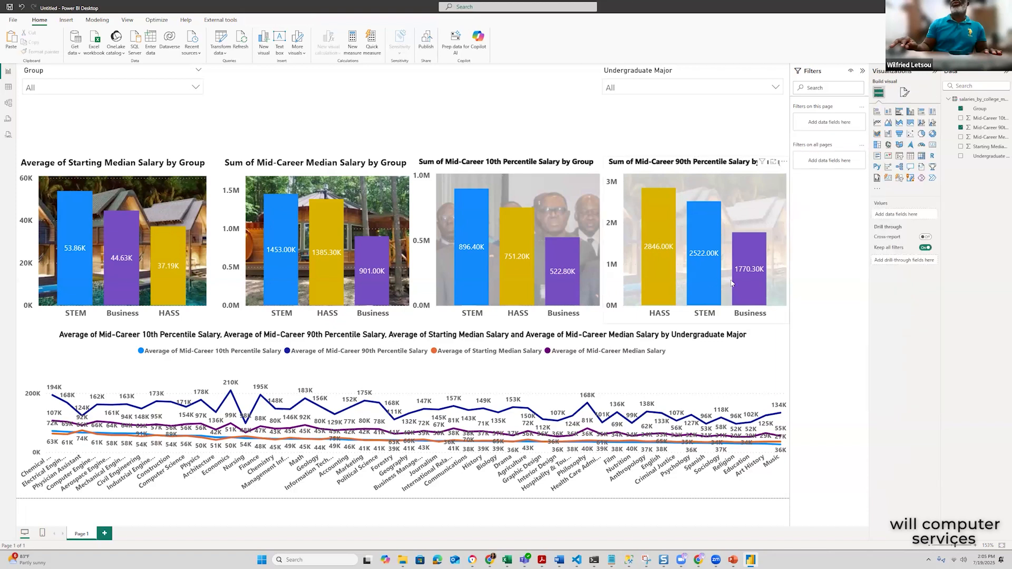
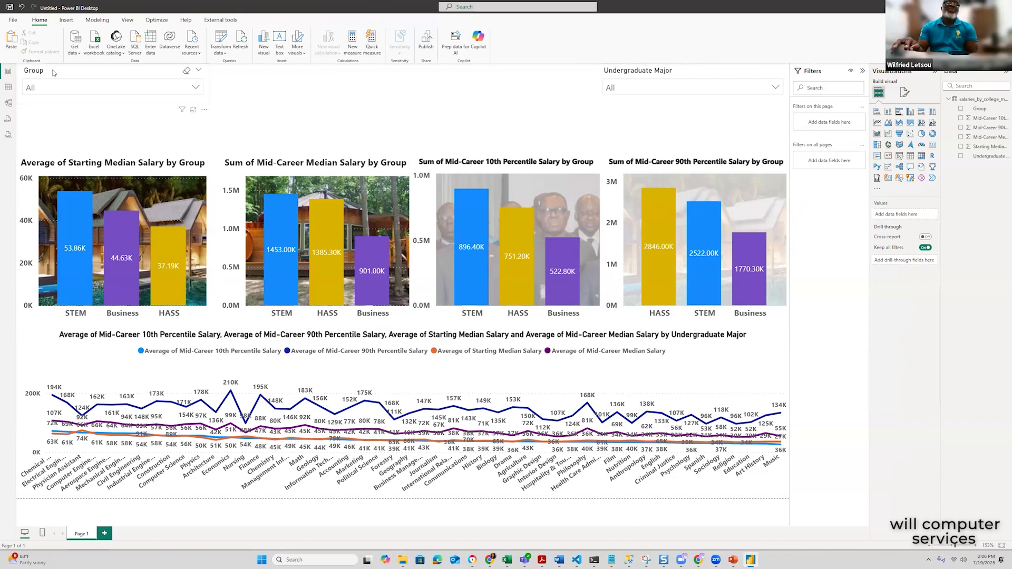
# Change the Undergraduate Major slicer to the Tile style and enlarge it to show two rows of seven tiles above the charts
pyautogui.click(162, 73)
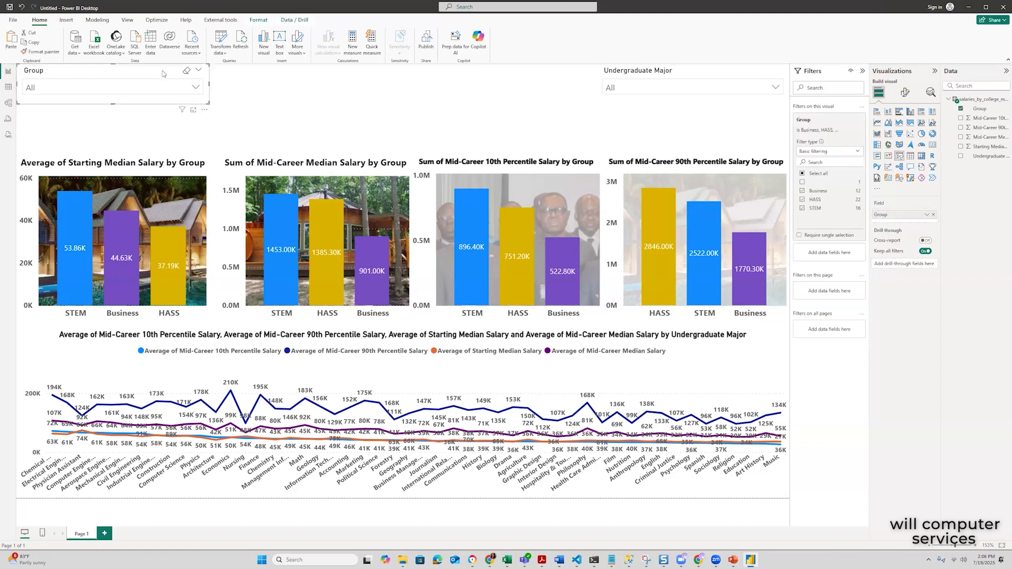
pyautogui.click(718, 73)
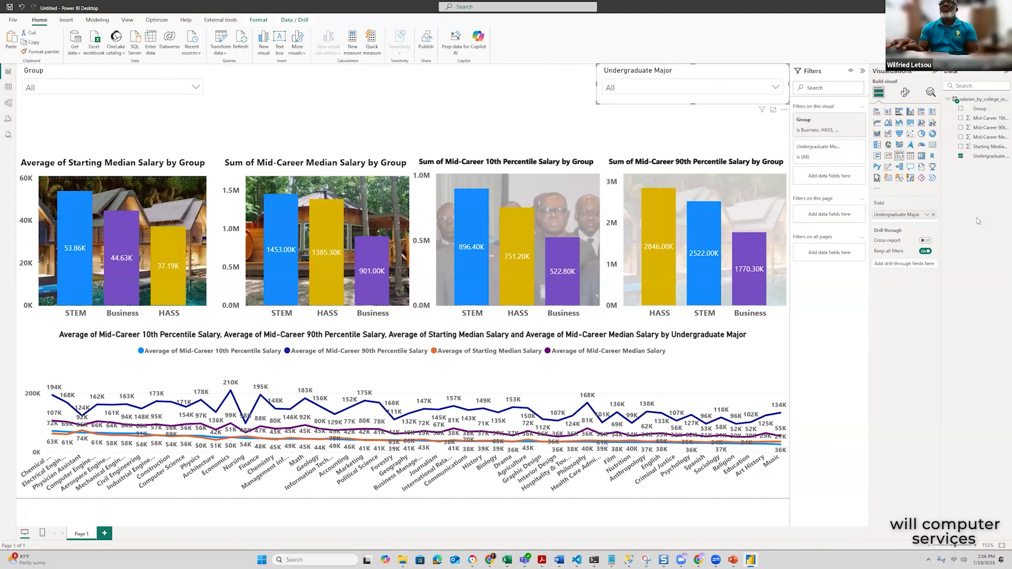
pyautogui.click(905, 94)
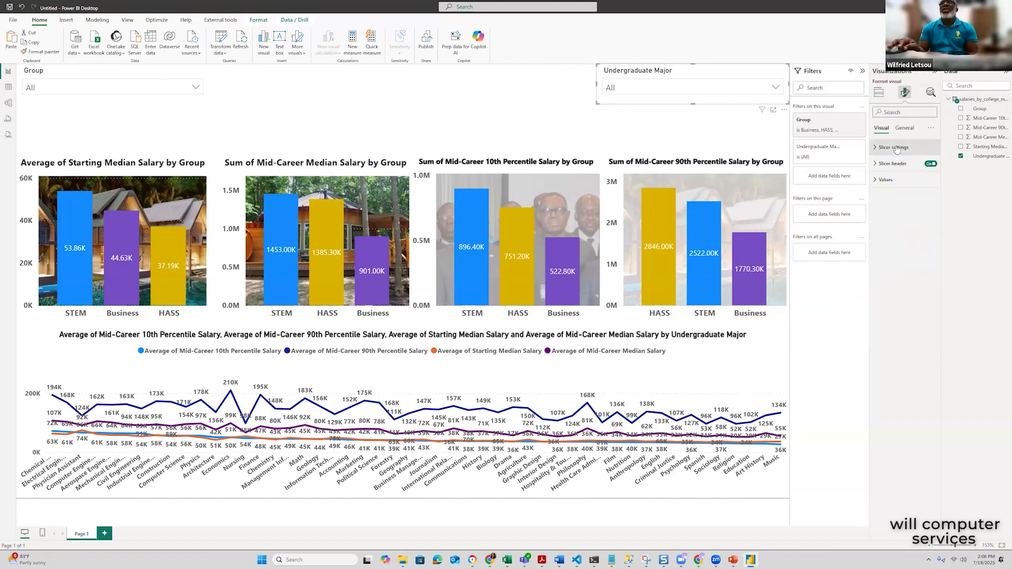
pyautogui.click(897, 149)
pyautogui.click(931, 189)
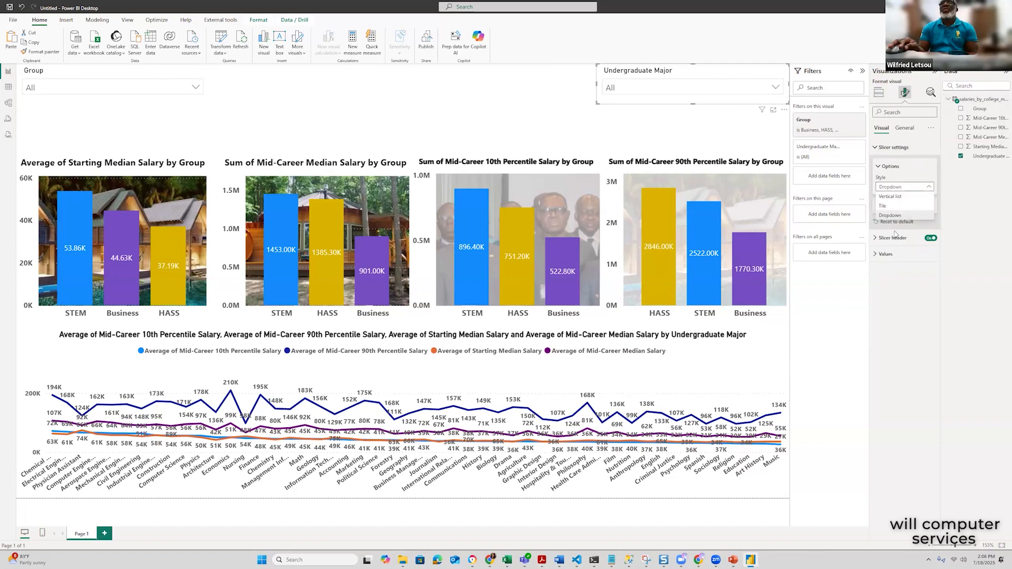
pyautogui.click(892, 206)
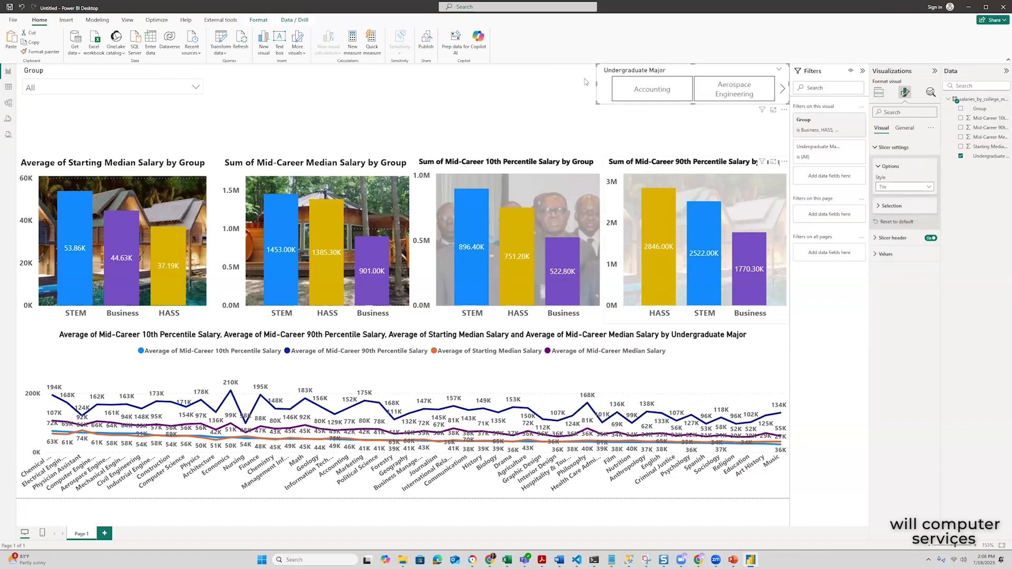
pyautogui.moveTo(422, 90); pyautogui.dragTo(213, 83)
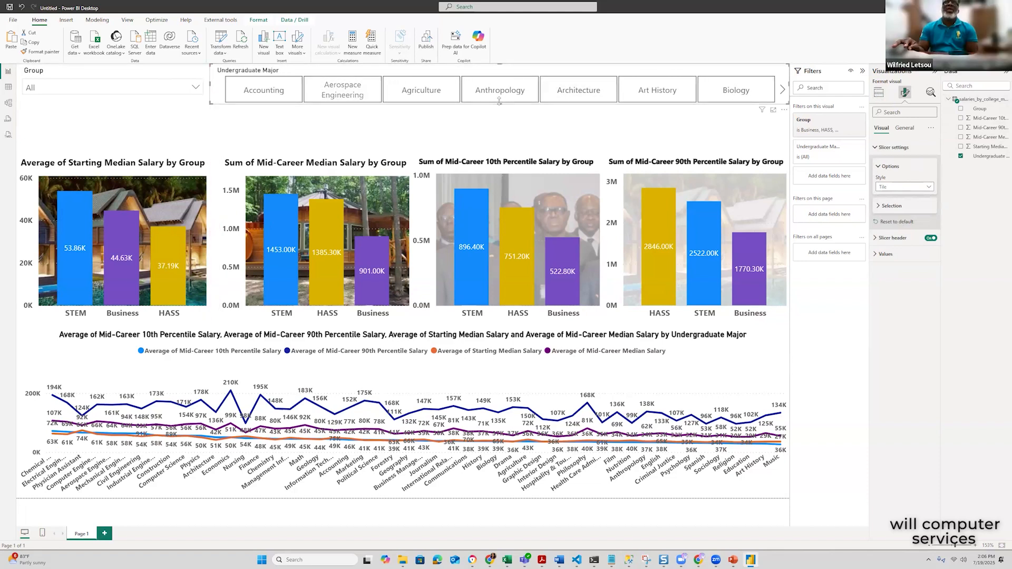
pyautogui.moveTo(505, 134); pyautogui.dragTo(507, 155)
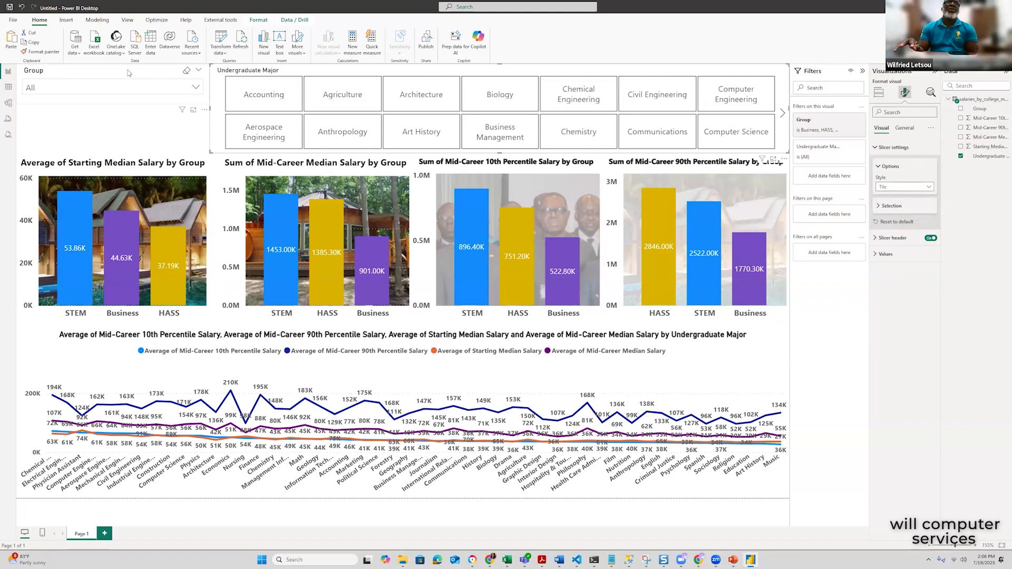
# Narrow the Group slicer and widen the Undergraduate Major slicer into the freed space so each row holds eight tiles
pyautogui.click(186, 102)
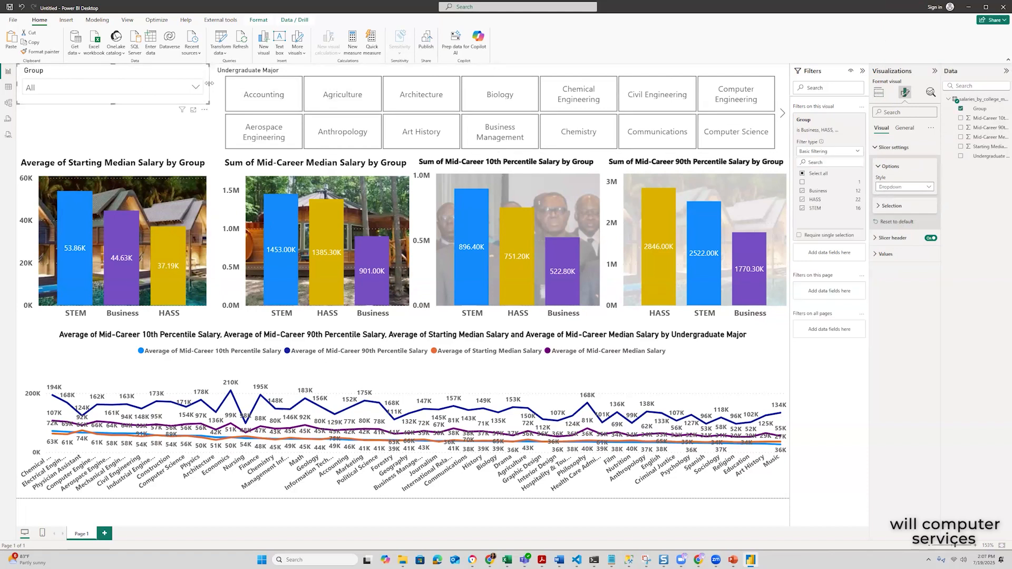
pyautogui.moveTo(208, 83); pyautogui.dragTo(126, 94)
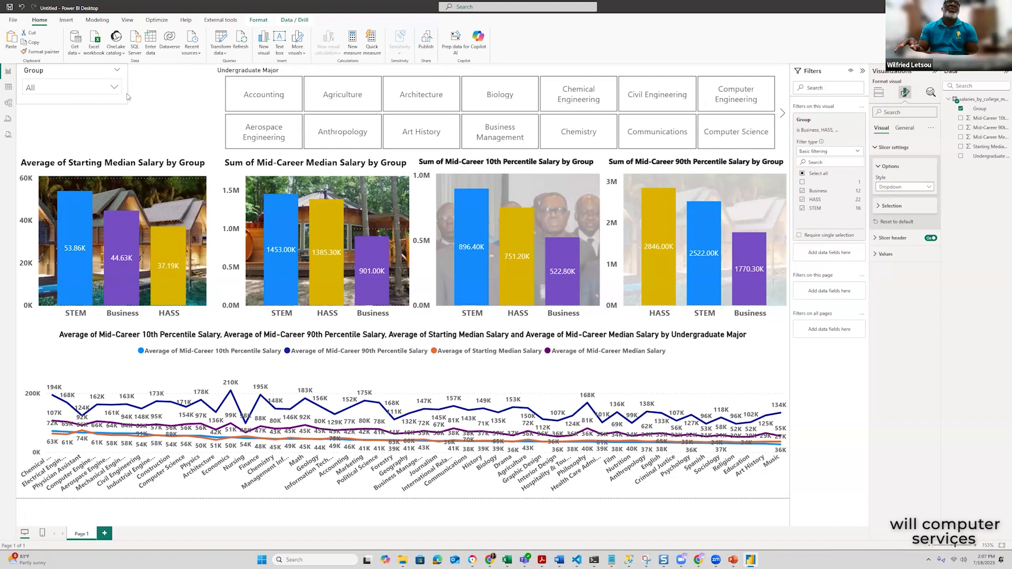
pyautogui.click(214, 102)
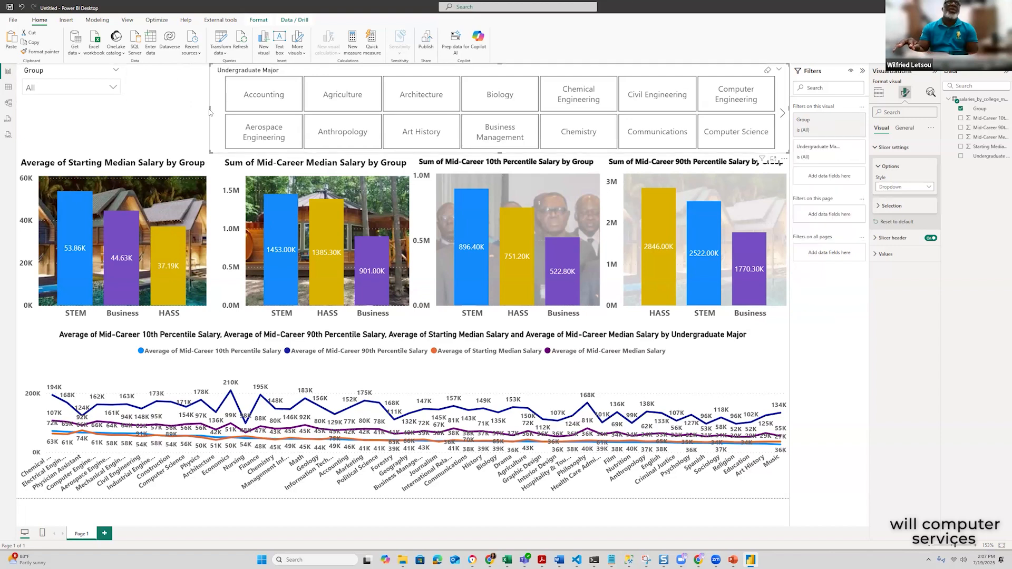
pyautogui.moveTo(210, 102); pyautogui.dragTo(140, 101)
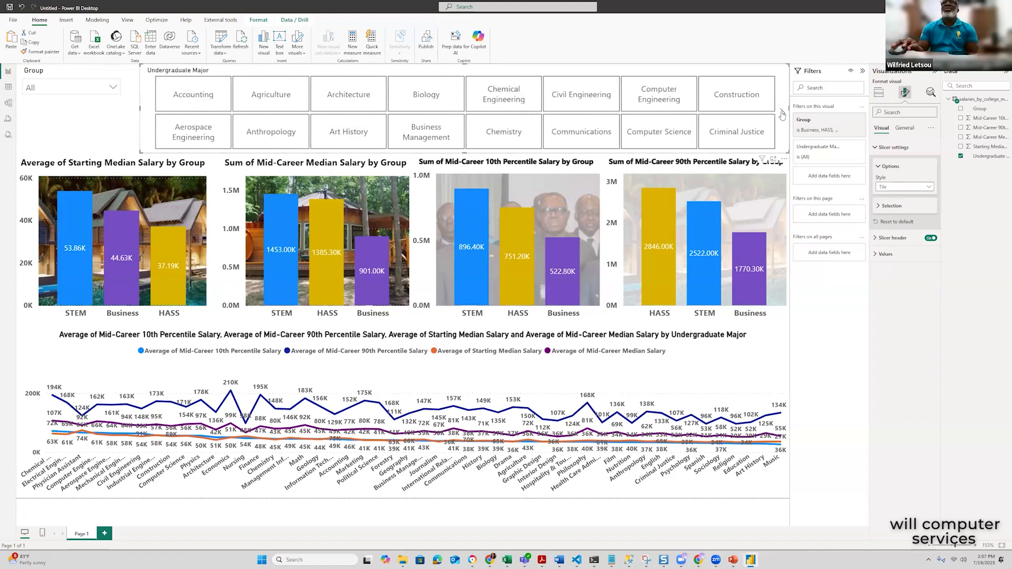
# Test the Undergraduate Major tiles with Drama, Economics and Criminal Justice, and clear the selection
pyautogui.scroll(-1, 753, 101)
pyautogui.click(753, 102)
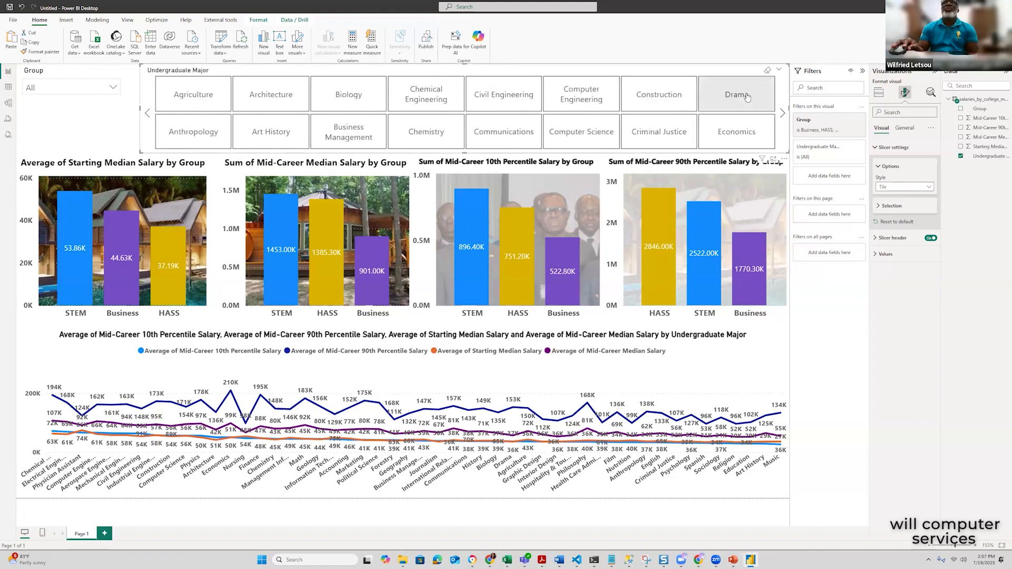
pyautogui.click(735, 129)
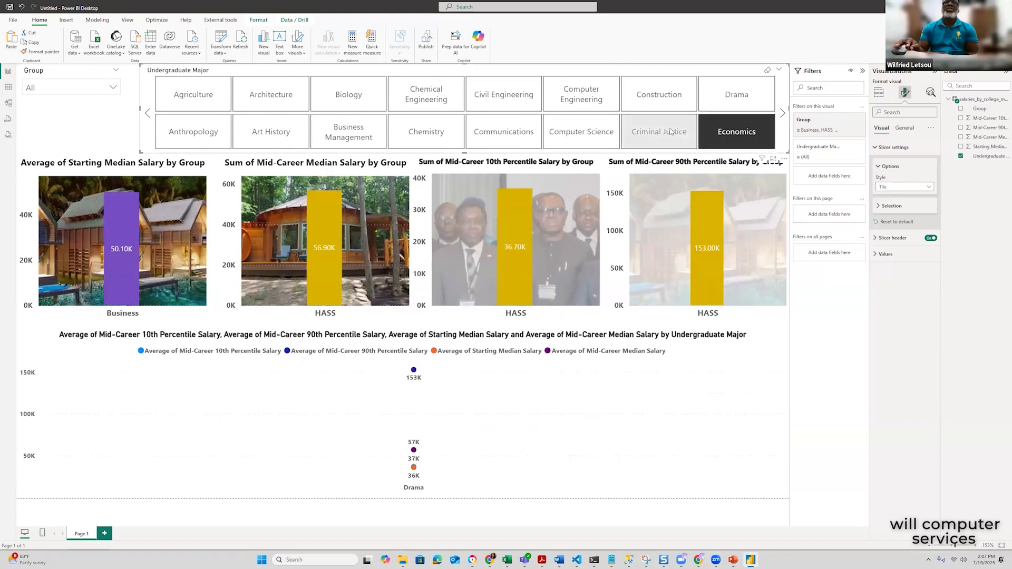
pyautogui.click(743, 128)
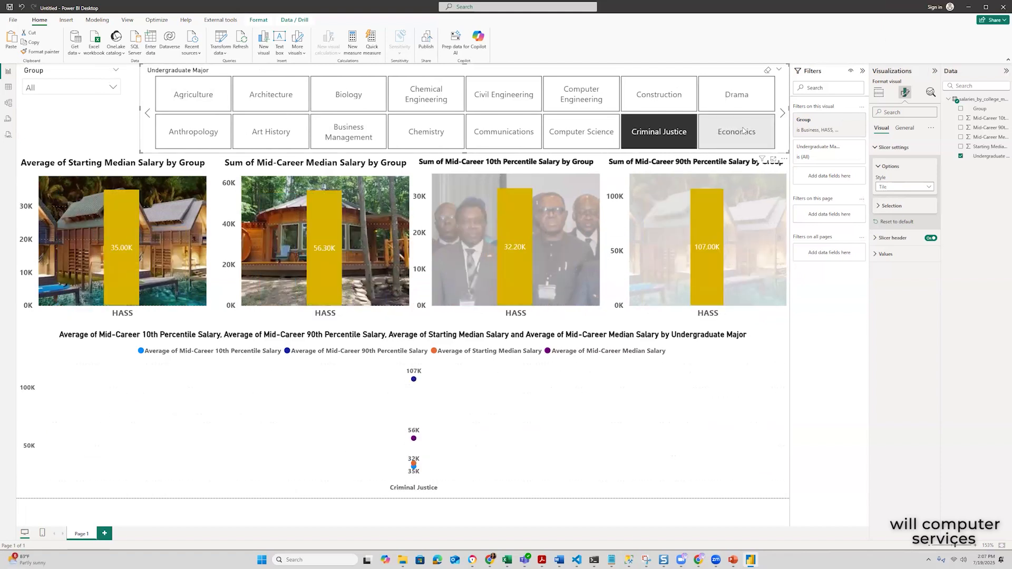
pyautogui.click(736, 128)
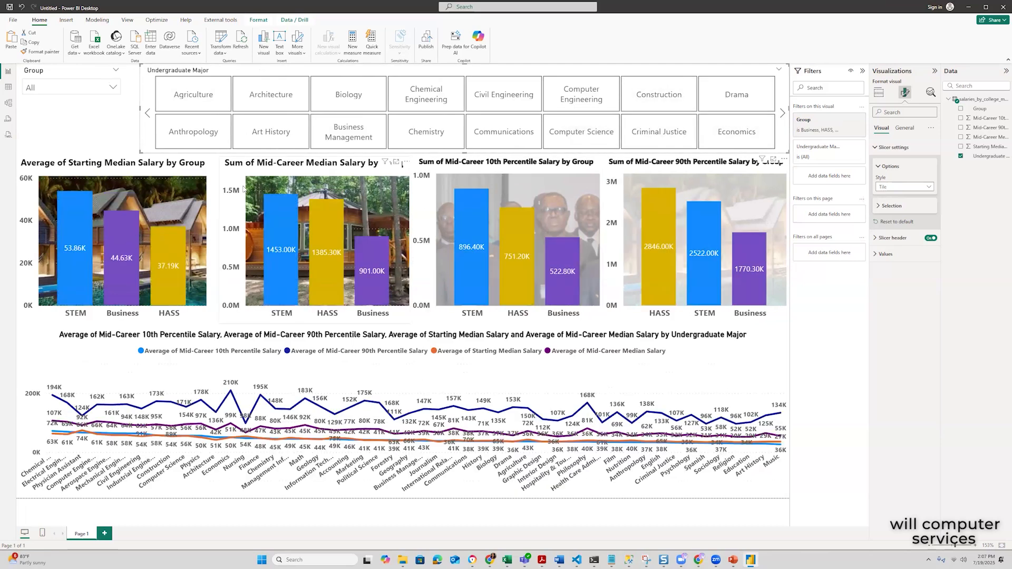
# Change the Group slicer to the Tile style and enlarge it so the Business, HASS and STEM tiles all fit
pyautogui.click(73, 70)
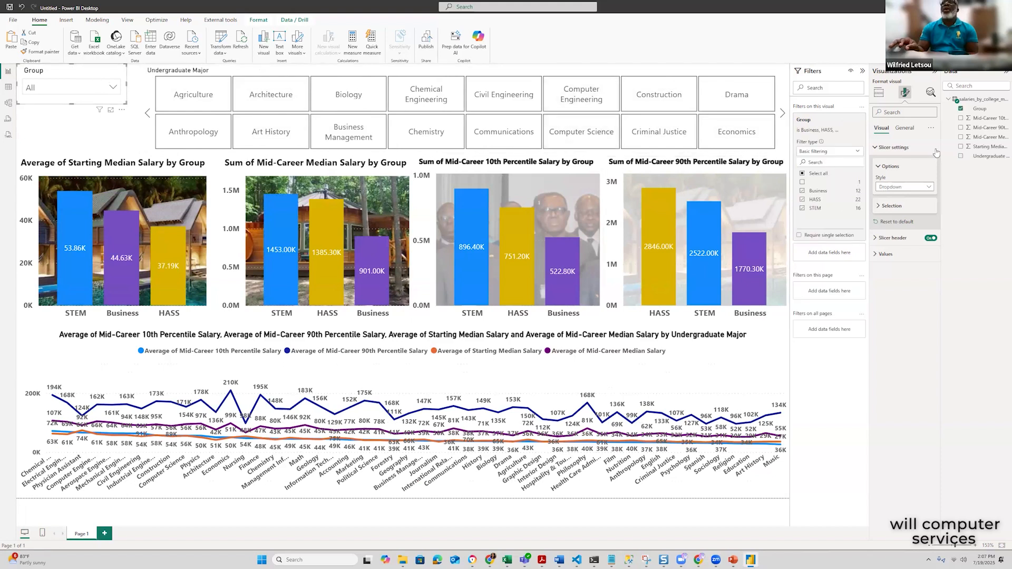
pyautogui.click(929, 188)
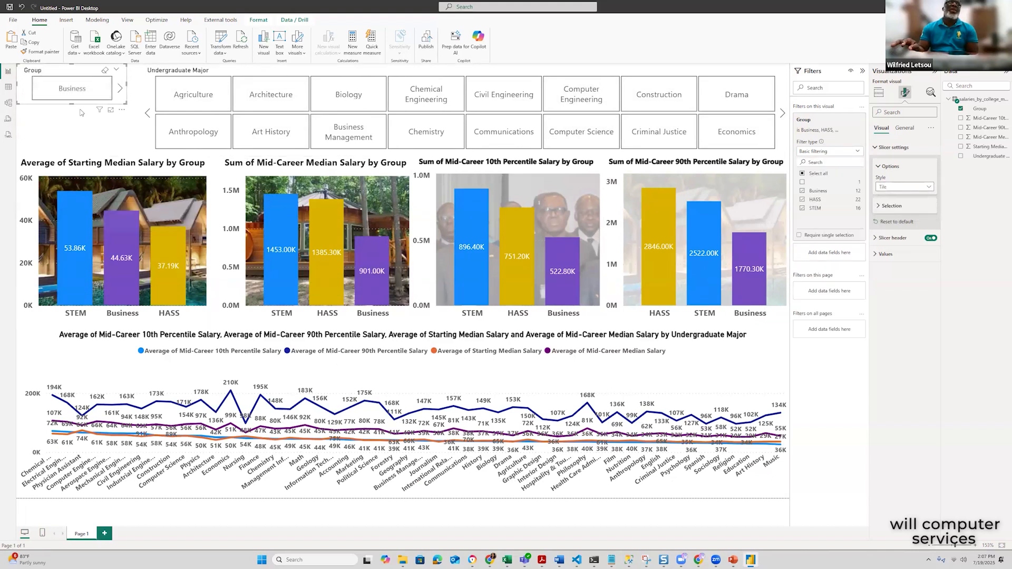
pyautogui.moveTo(72, 105); pyautogui.dragTo(75, 153)
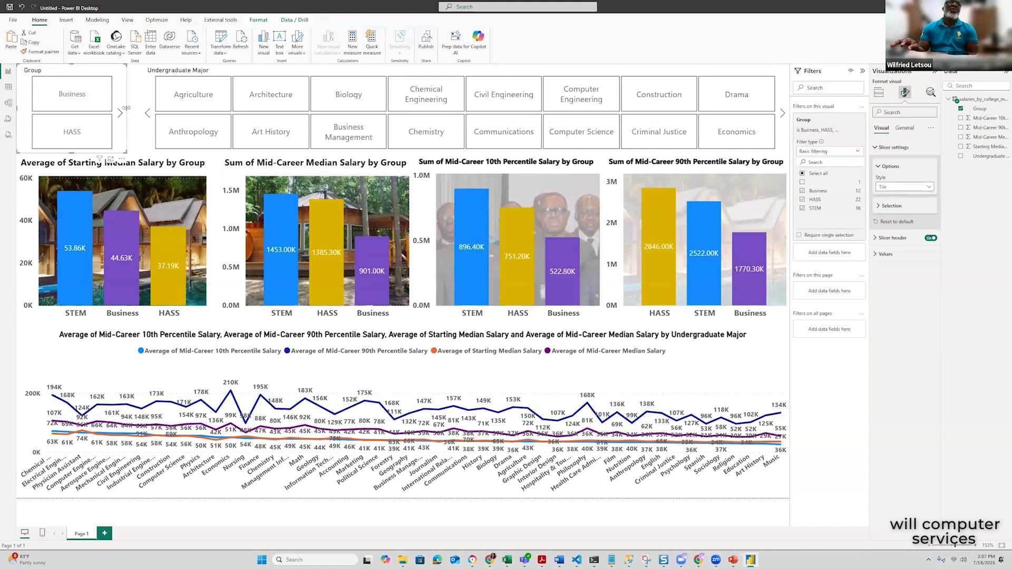
pyautogui.moveTo(126, 110); pyautogui.dragTo(139, 110)
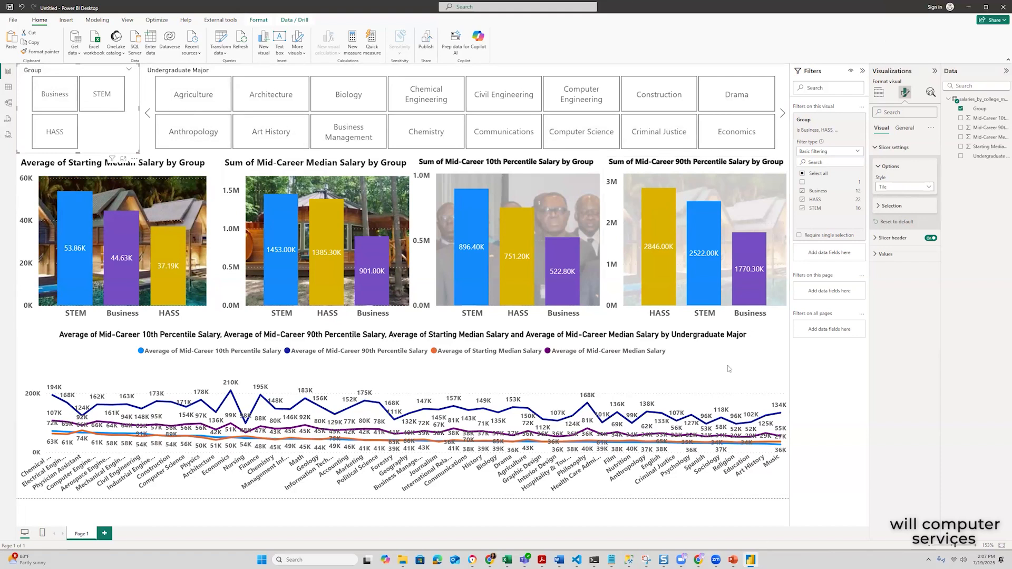
# Try stacked area, line-and-column, pie and donut types on the multi-measure chart by Undergraduate Major, and settle on a ribbon chart
pyautogui.click(148, 136)
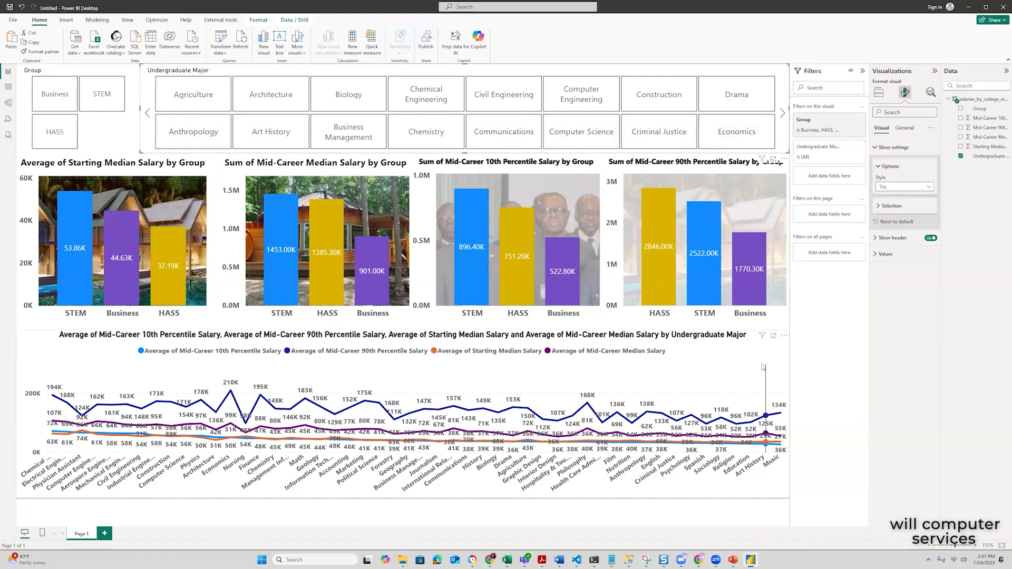
pyautogui.moveTo(763, 368)
pyautogui.click(160, 351)
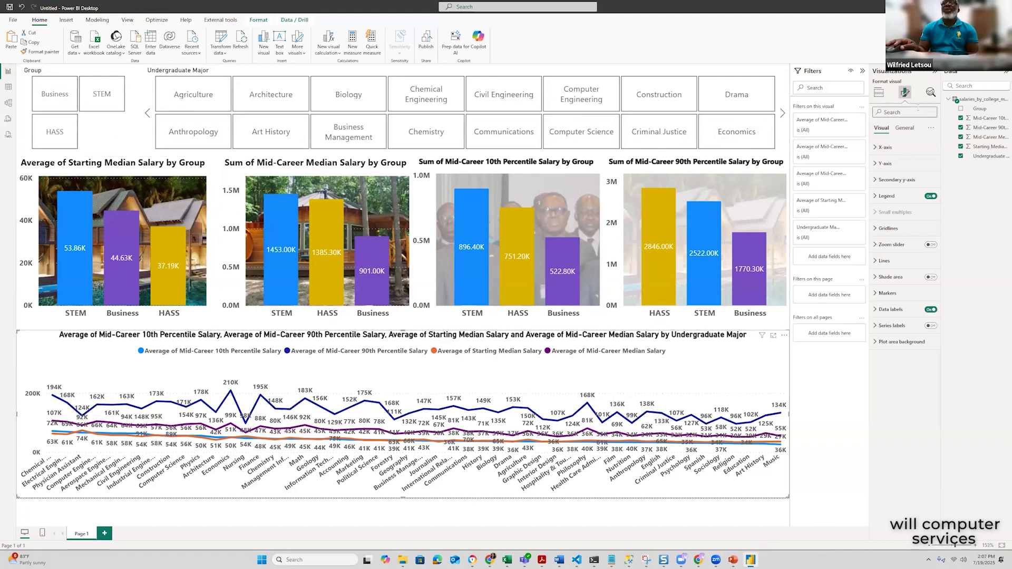
pyautogui.click(888, 73)
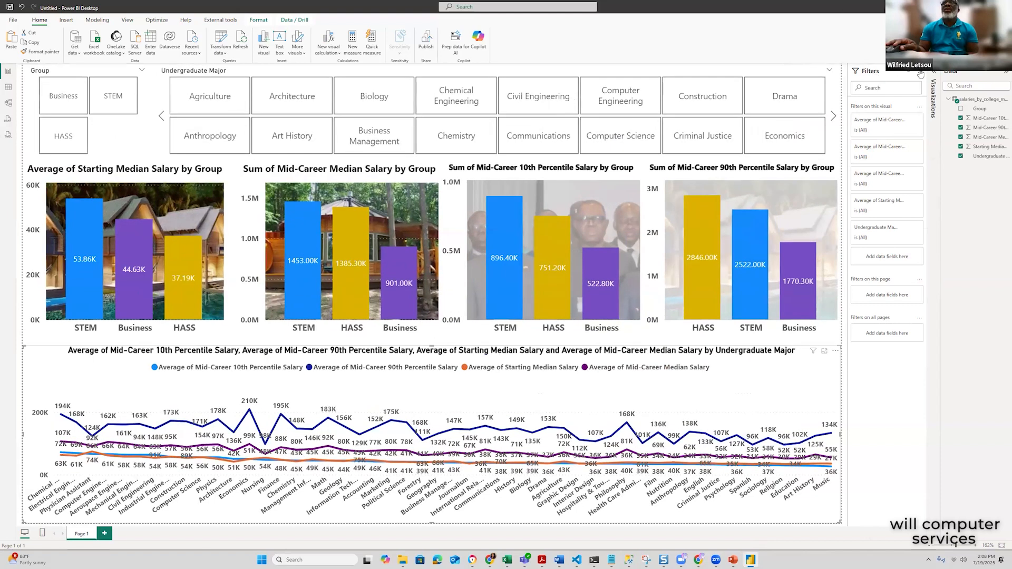
pyautogui.click(934, 76)
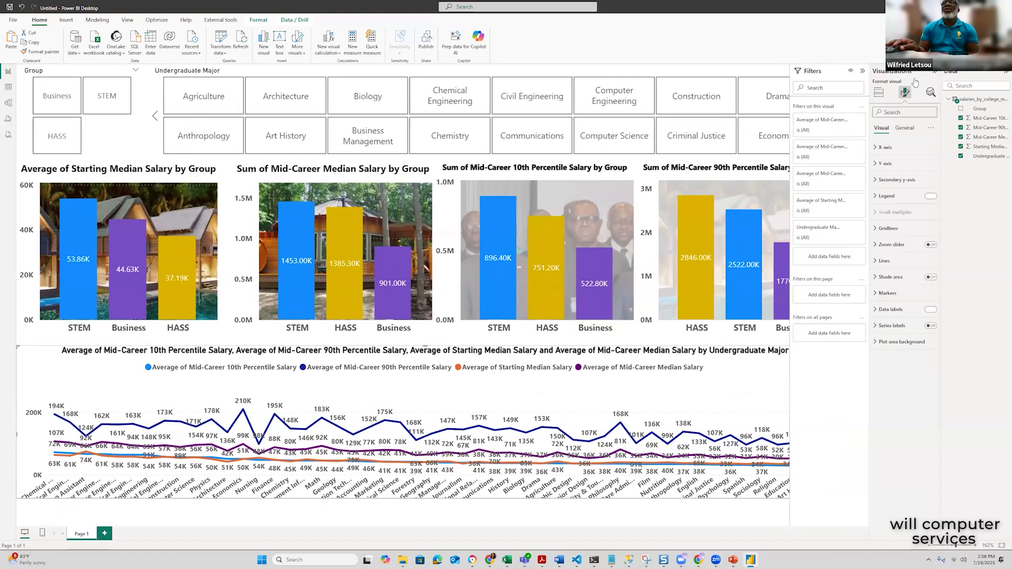
pyautogui.click(877, 94)
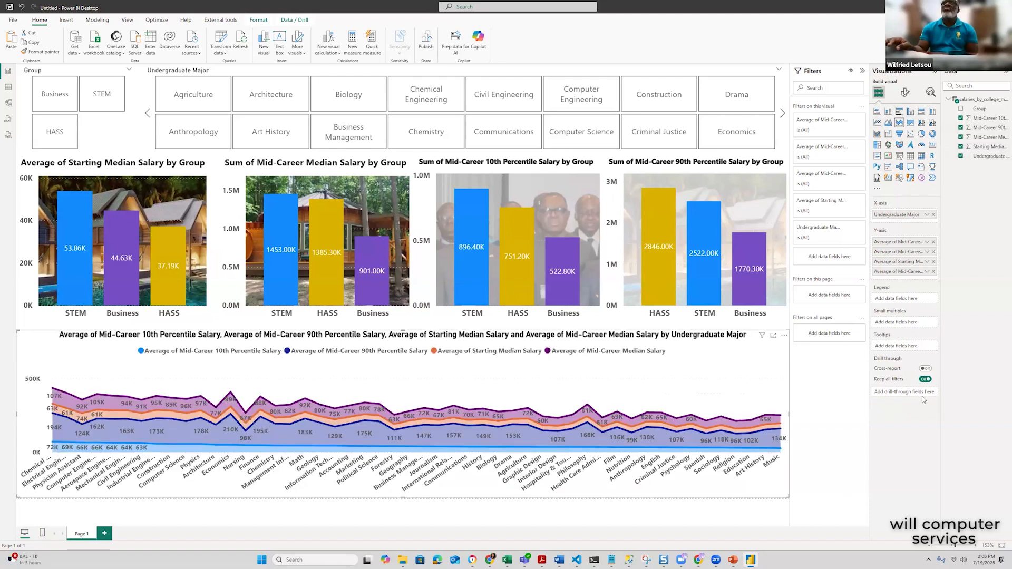
pyautogui.click(921, 124)
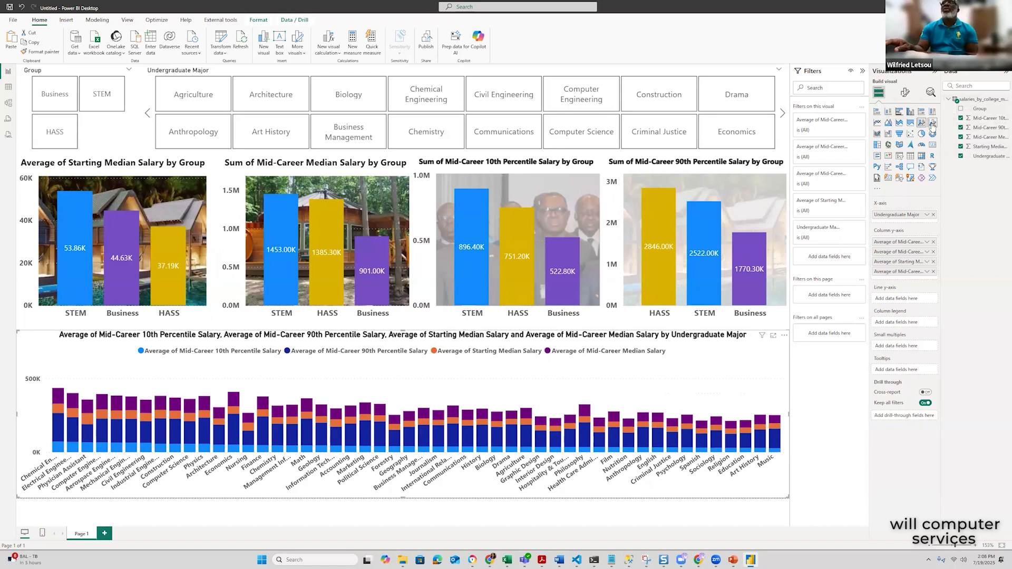
pyautogui.click(932, 124)
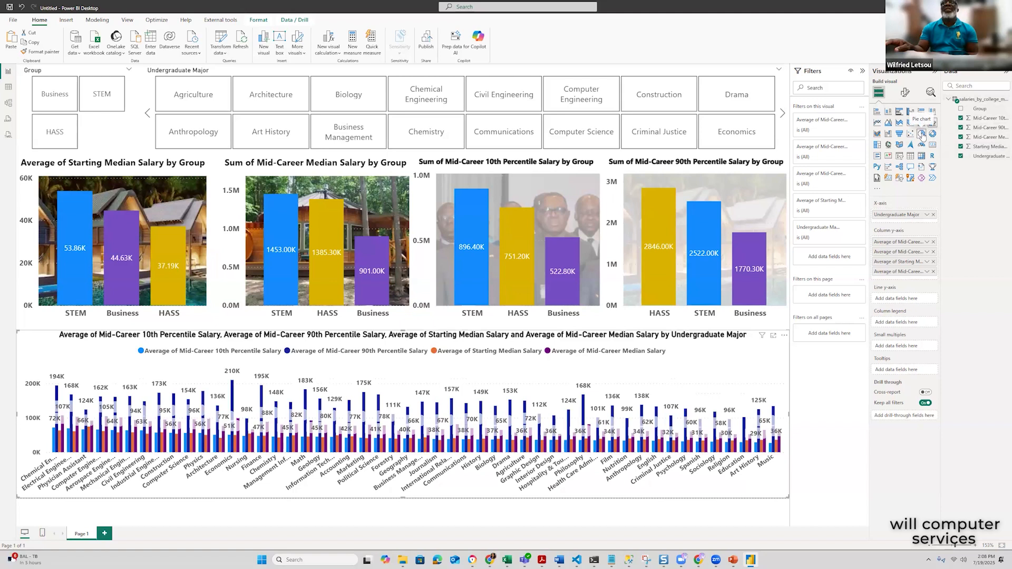
pyautogui.click(921, 135)
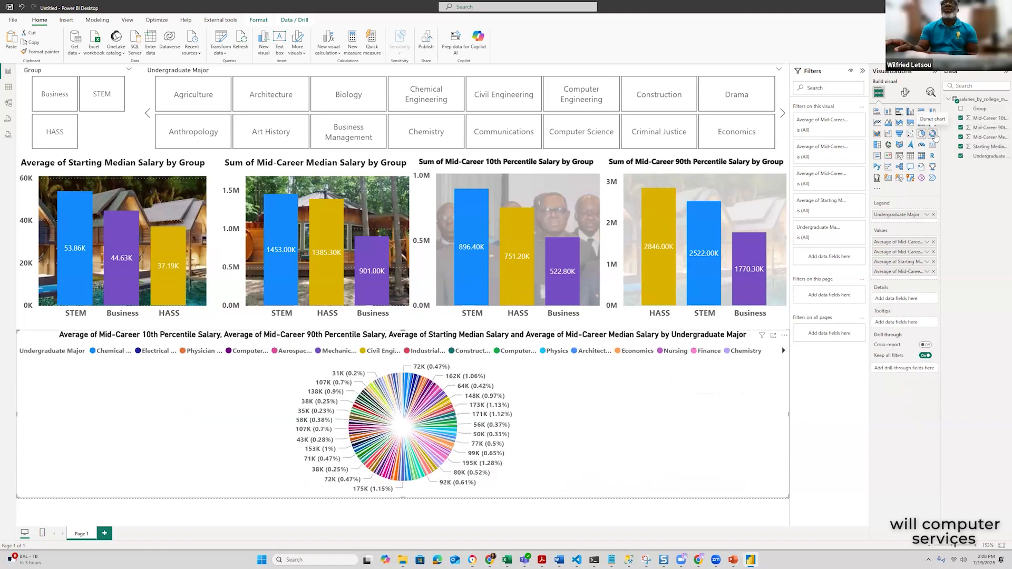
pyautogui.click(933, 134)
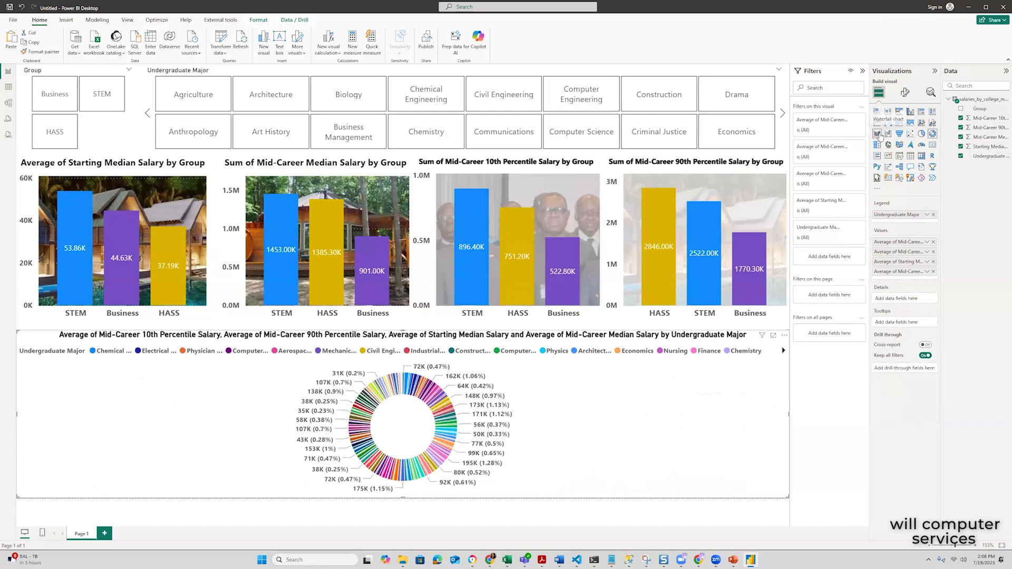
pyautogui.click(906, 147)
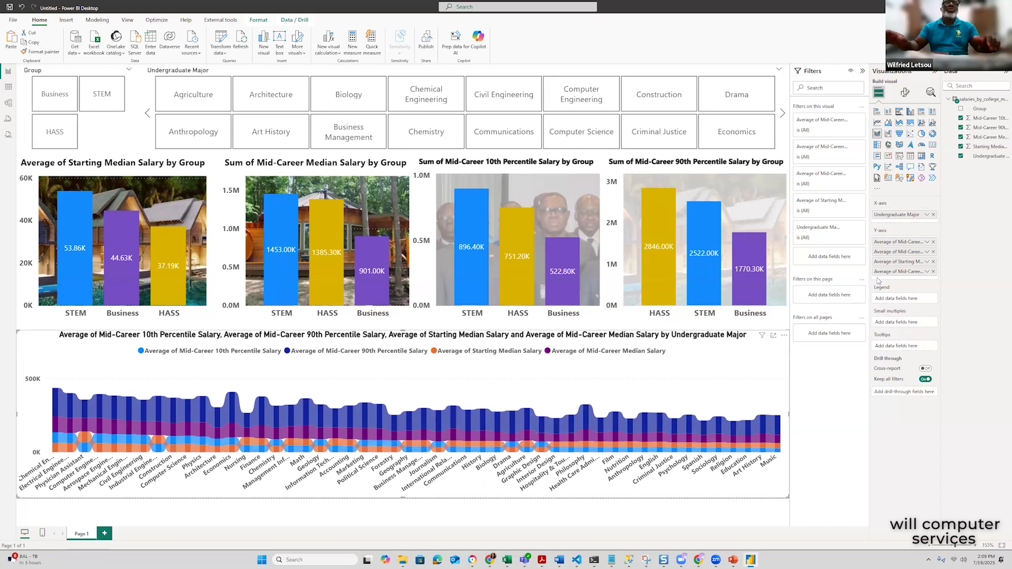
# Save the report as Class_Dashboard1 in the Desktop's Dashboard folder and return to the report page
pyautogui.click(13, 21)
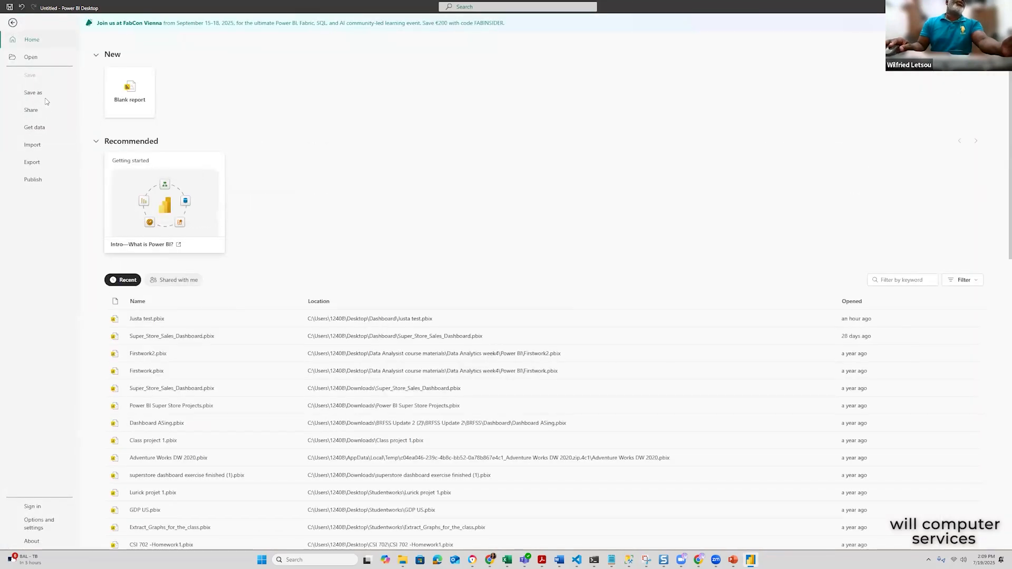
pyautogui.click(34, 93)
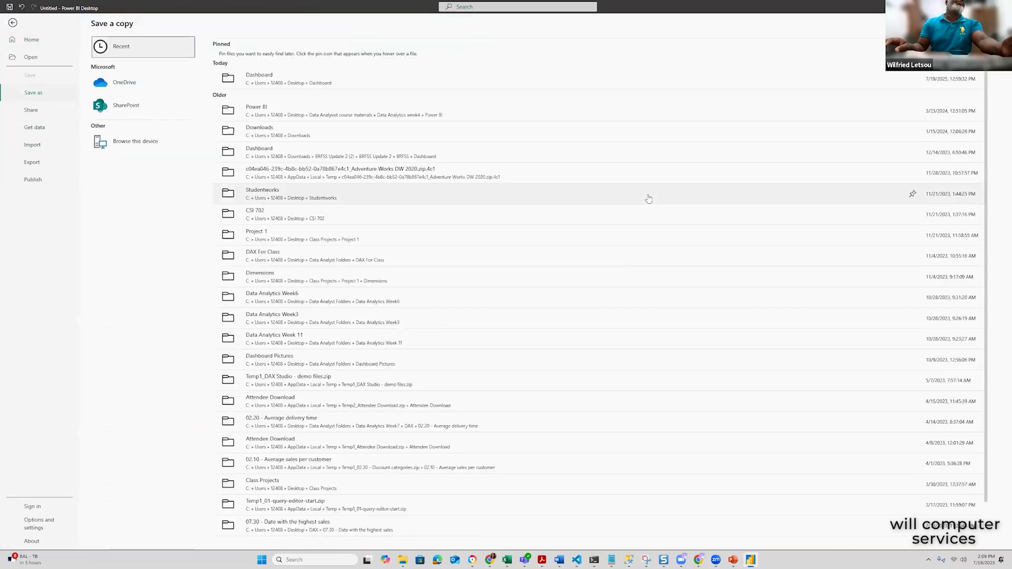
pyautogui.click(319, 85)
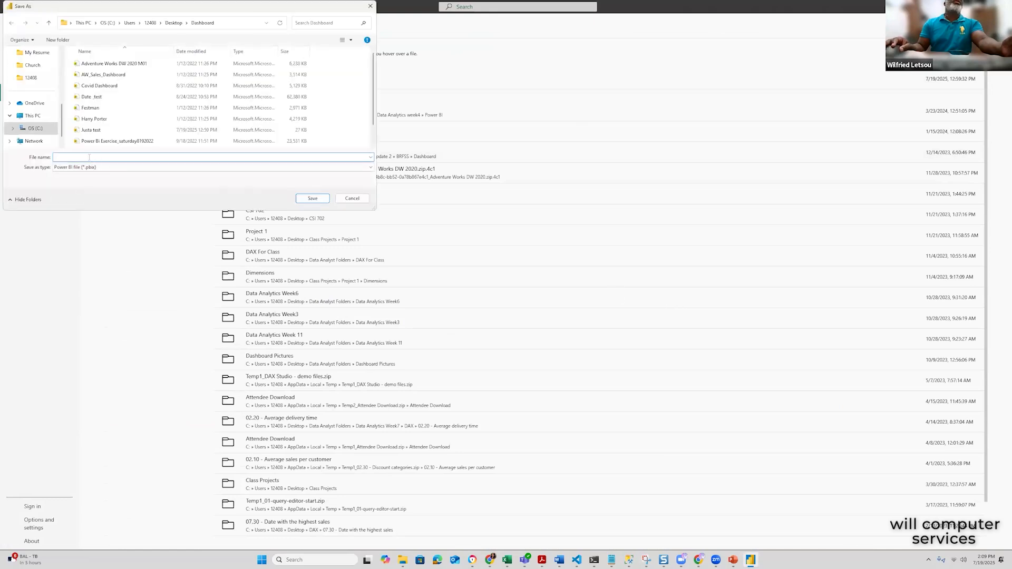
pyautogui.write('C')
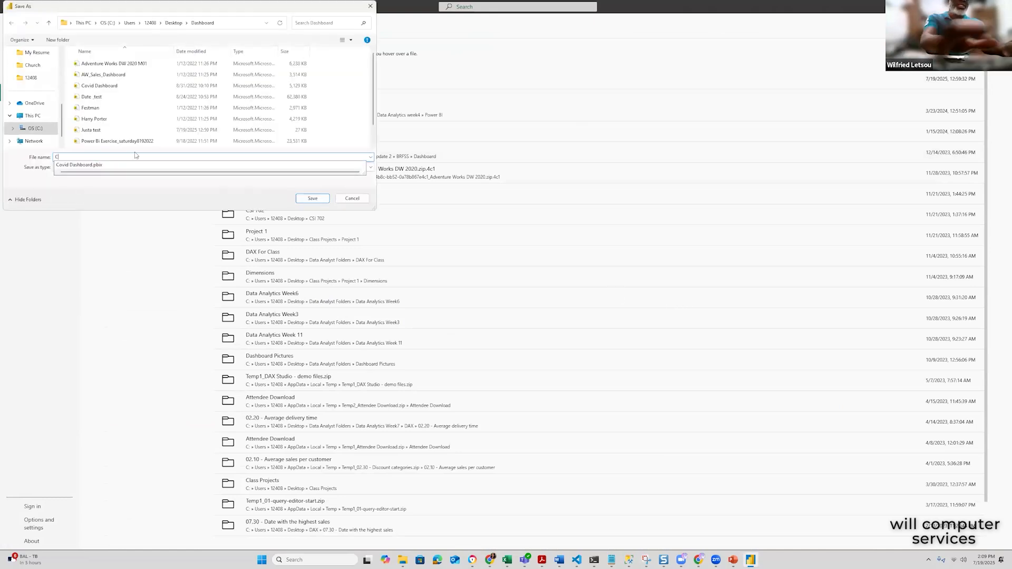
pyautogui.write('lass')
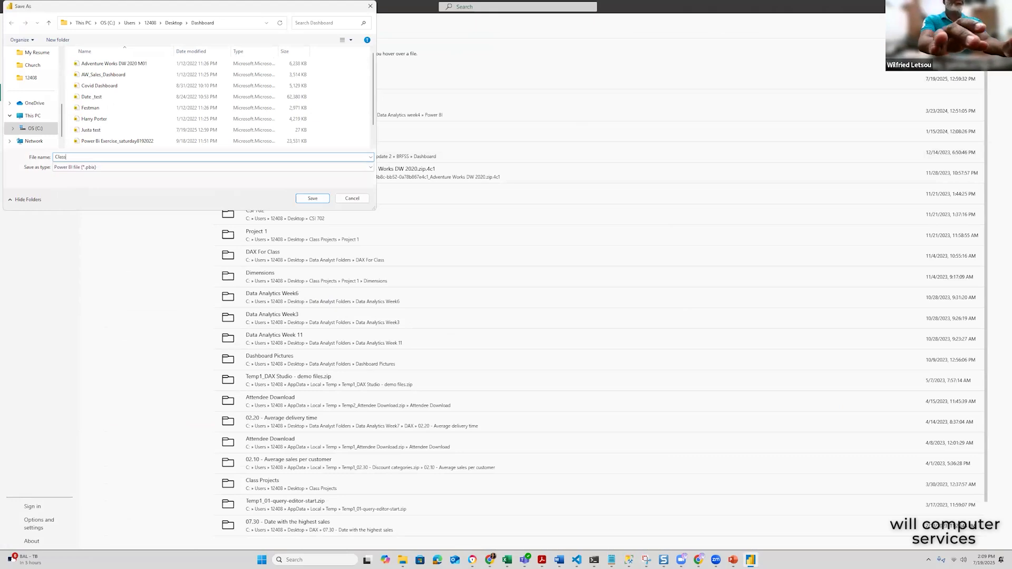
pyautogui.write('_')
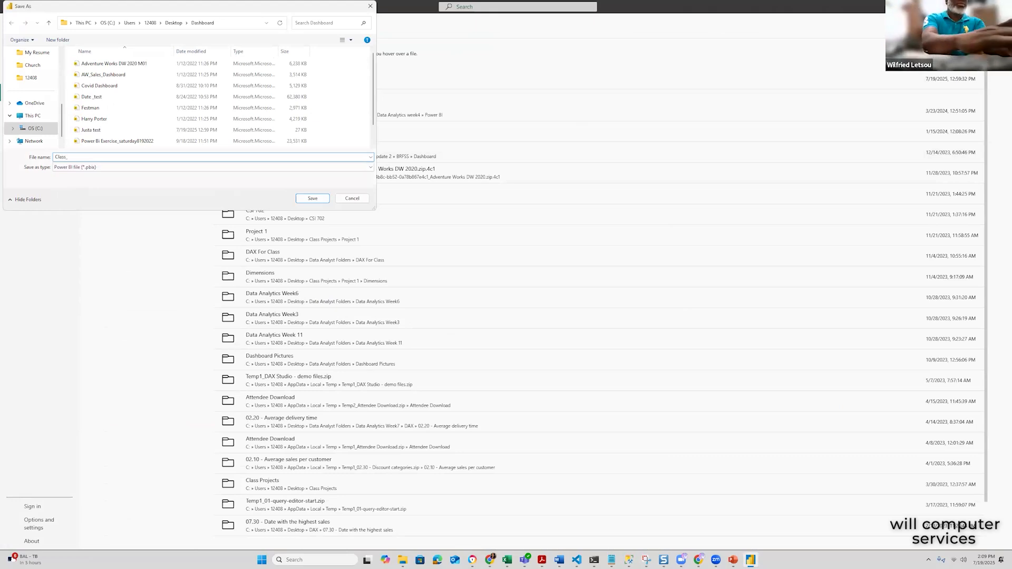
pyautogui.write('Dash')
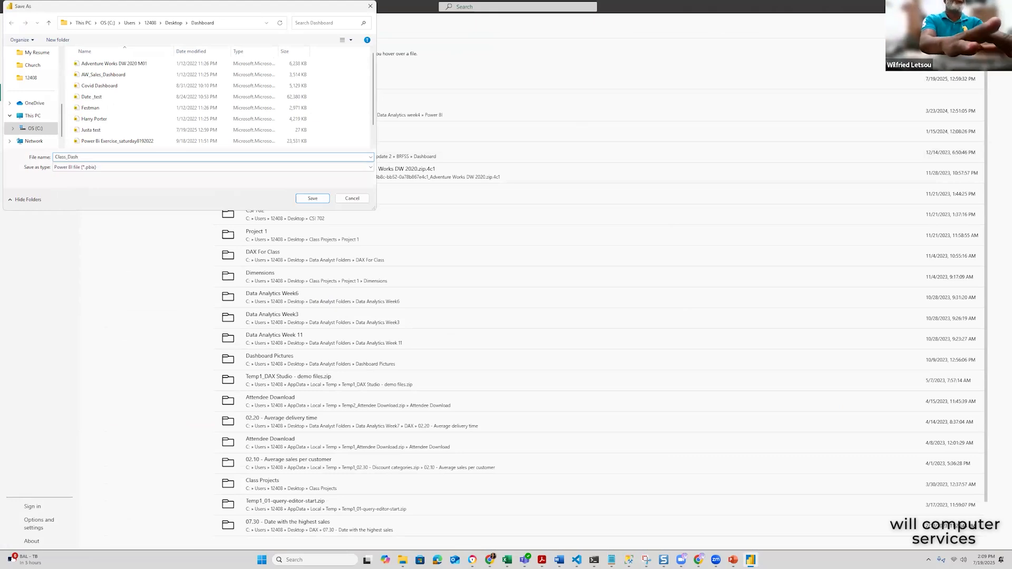
pyautogui.write('bo')
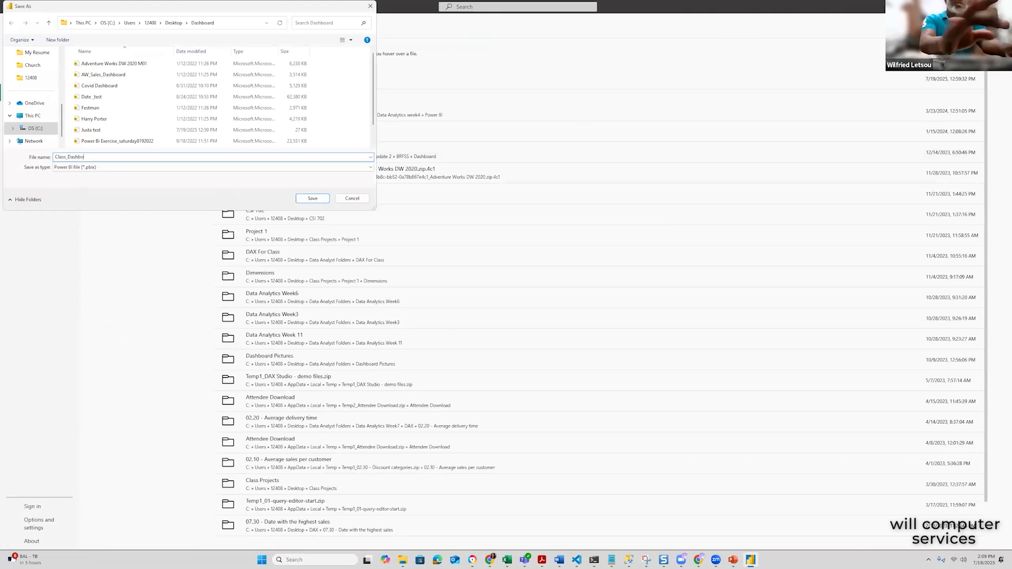
pyautogui.write('ard')
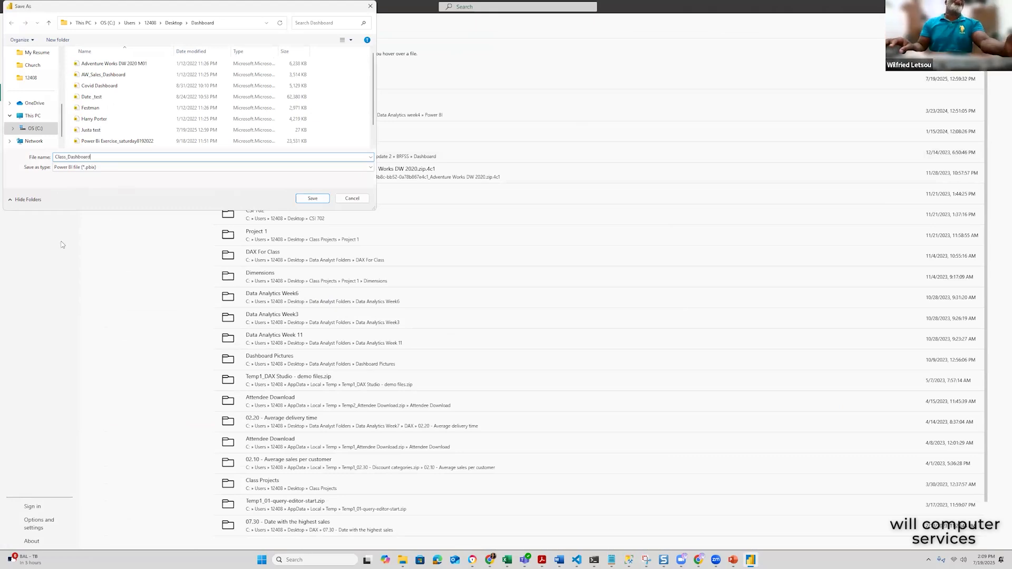
pyautogui.write('1')
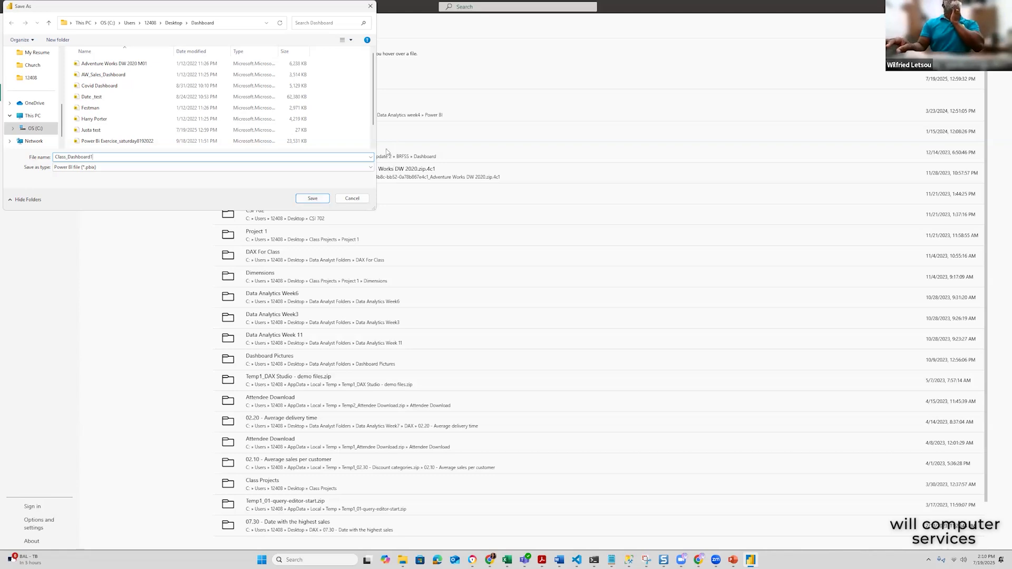
pyautogui.click(316, 200)
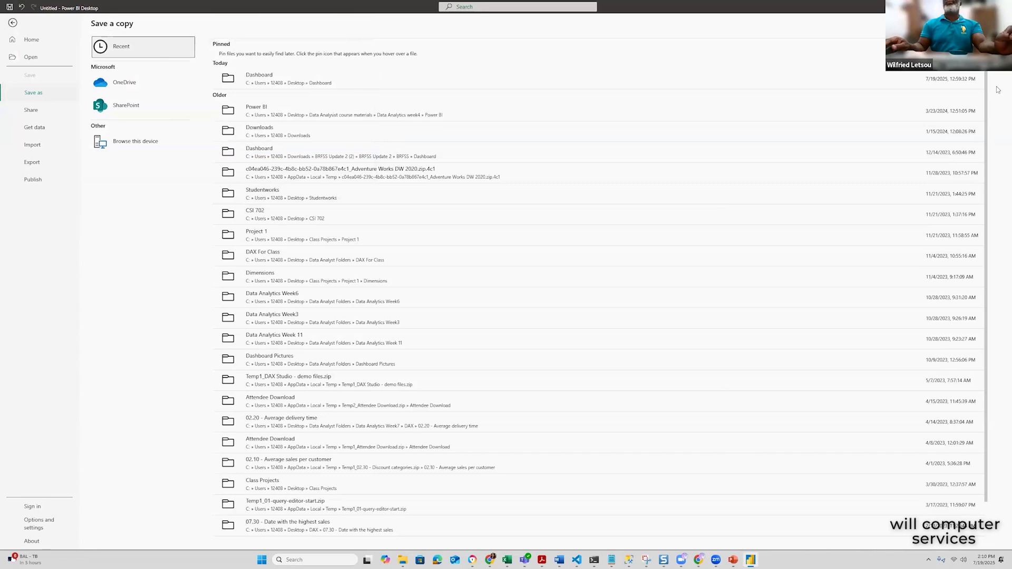
pyautogui.click(14, 25)
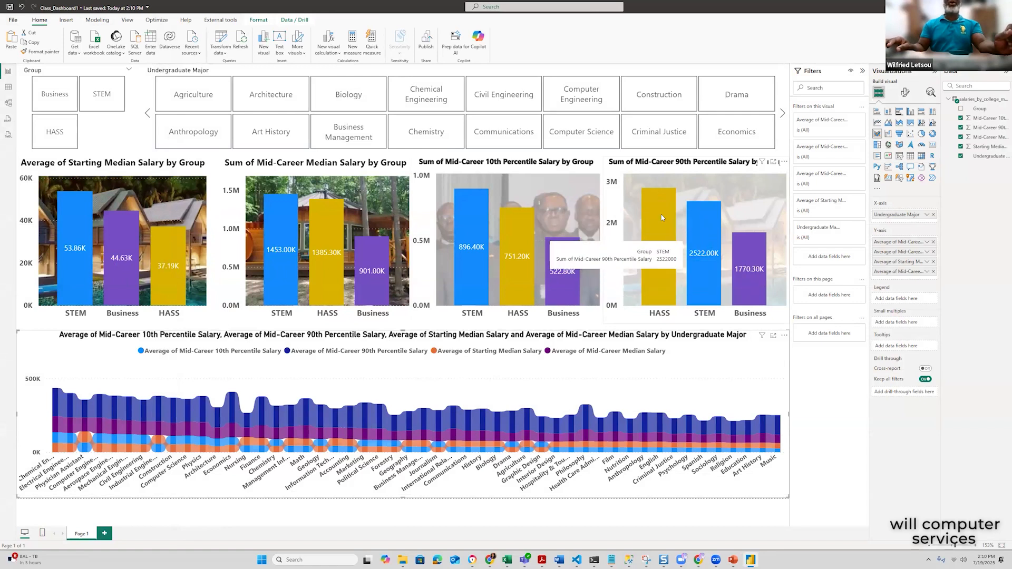
# Test the Undergraduate Major tiles with Communications, Computer Science and Economics and the Group tiles with STEM, and clear the selections
pyautogui.click(495, 138)
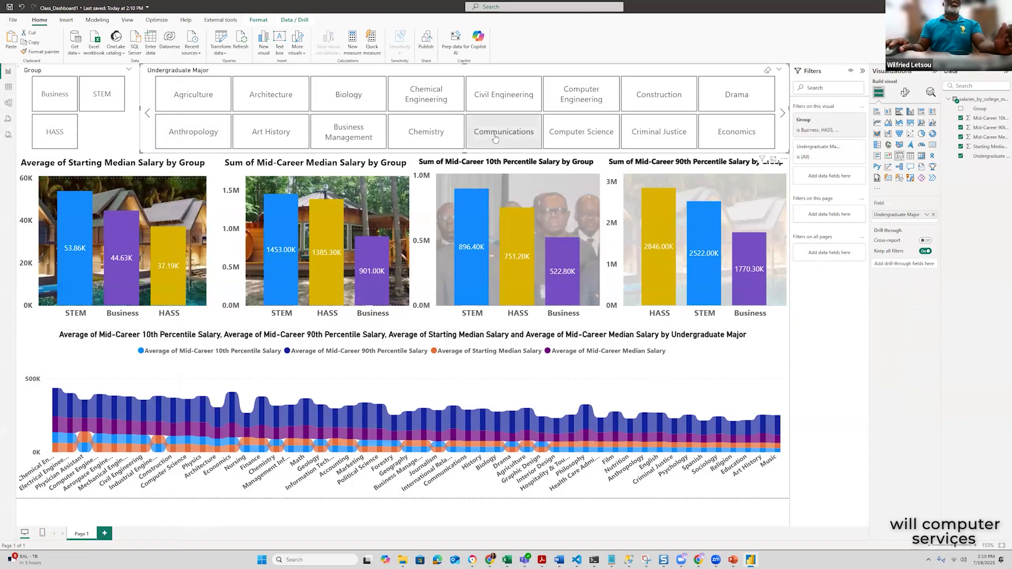
pyautogui.click(586, 136)
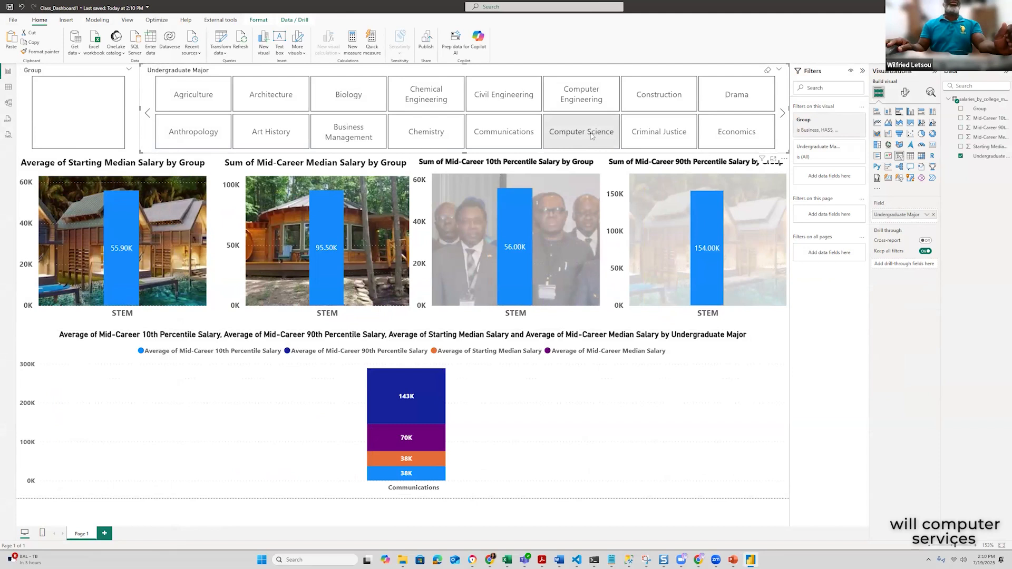
pyautogui.click(744, 134)
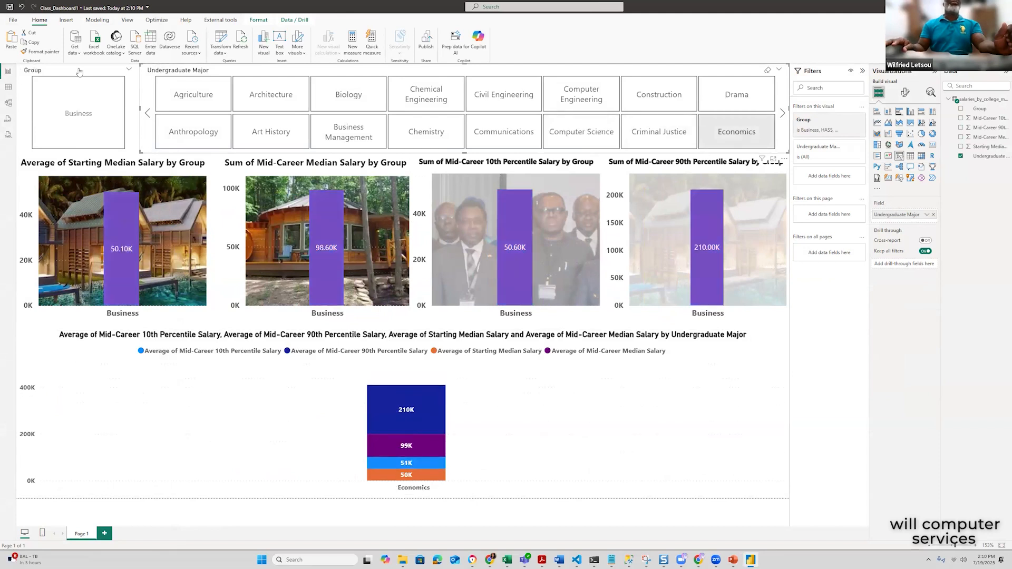
pyautogui.click(94, 98)
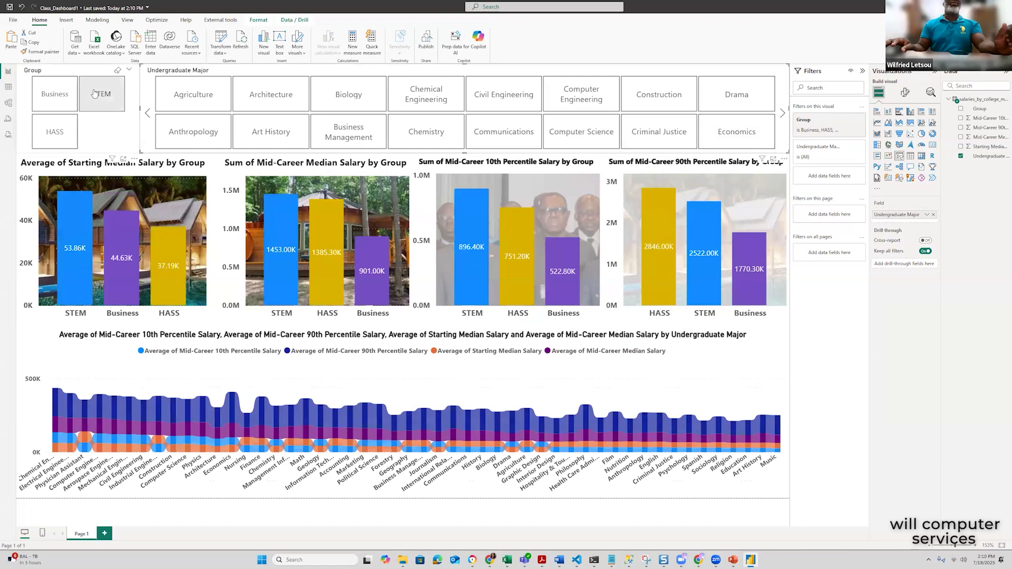
pyautogui.click(94, 94)
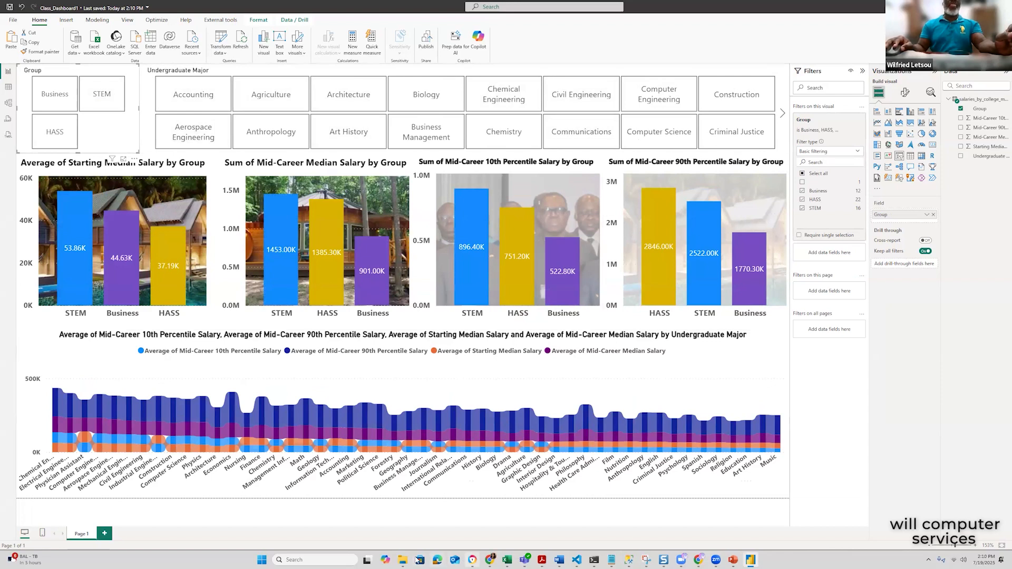
# Switch to WhatsApp in the browser and start attaching a document to the 2025 Data Analyst training chat
pyautogui.click(474, 559)
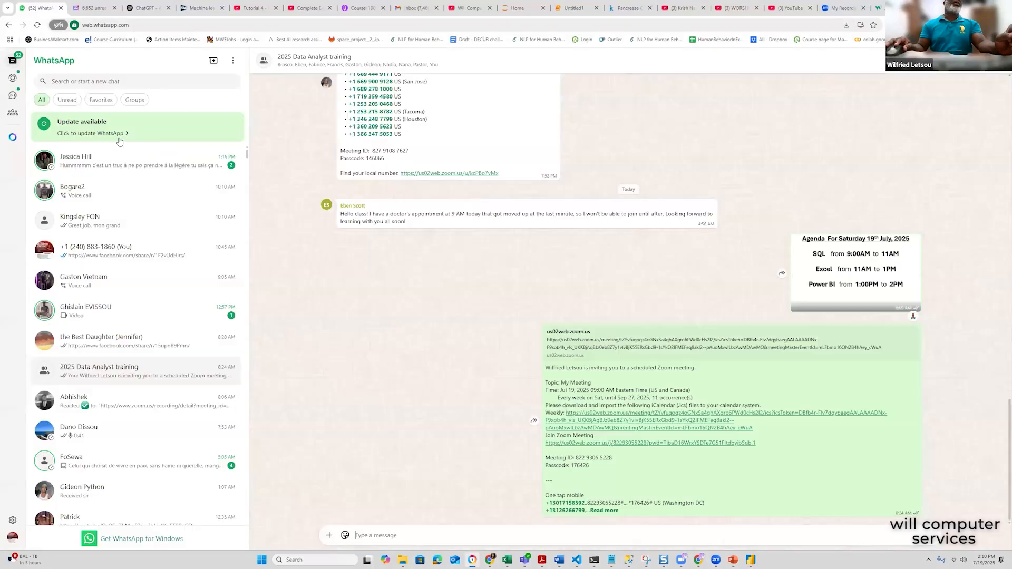
pyautogui.scroll(-2, 149, 246)
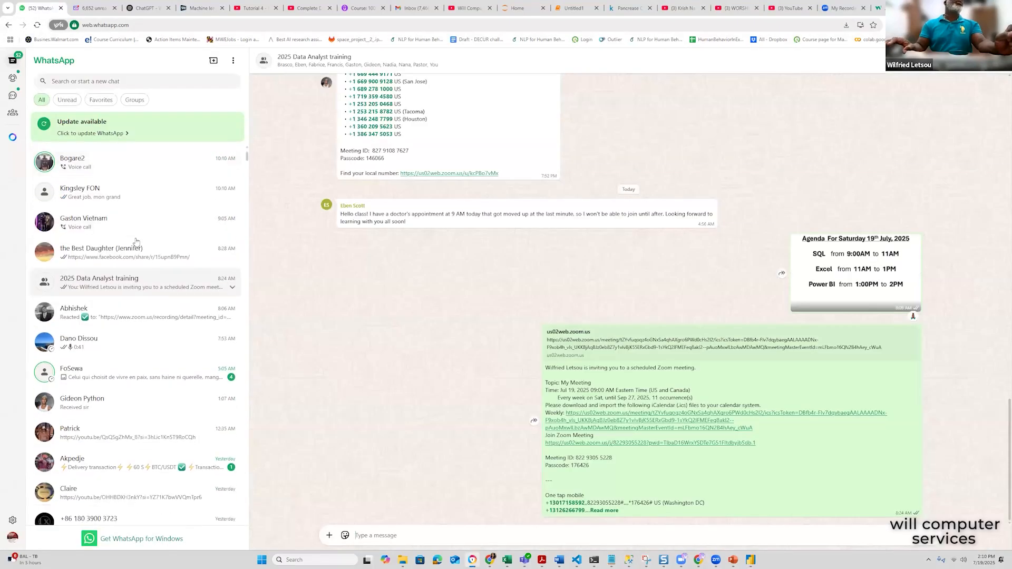
pyautogui.scroll(2, 146, 240)
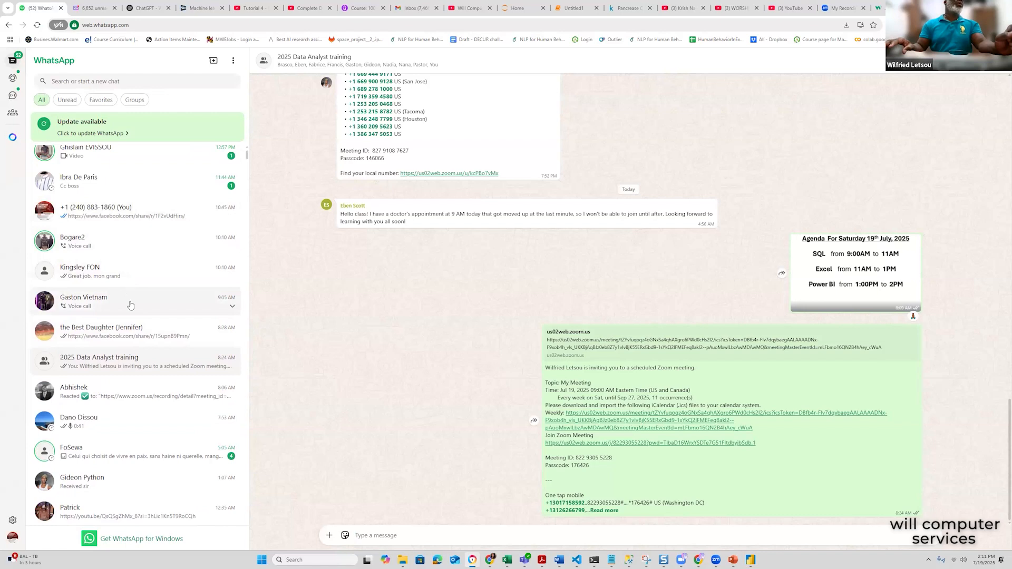
pyautogui.click(329, 536)
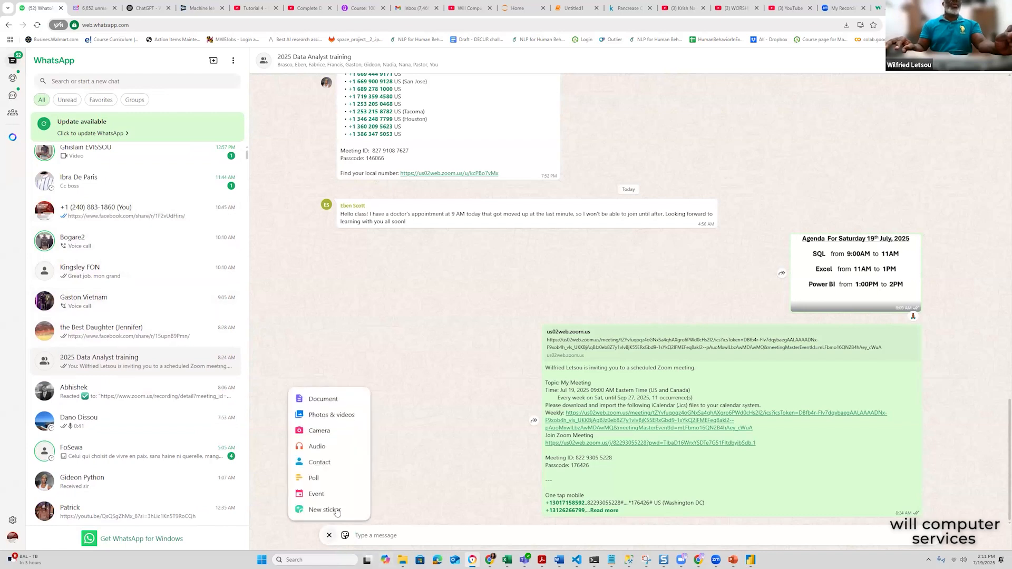
pyautogui.click(332, 403)
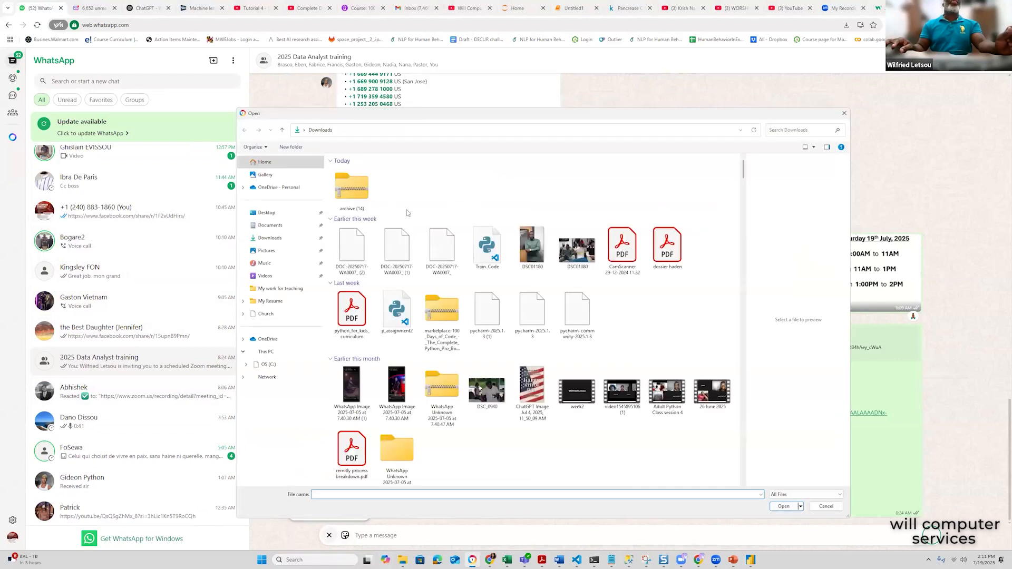
# Browse the file picker from This PC through the C: drive, Users and the user's profile folder to the Desktop folder
pyautogui.click(280, 352)
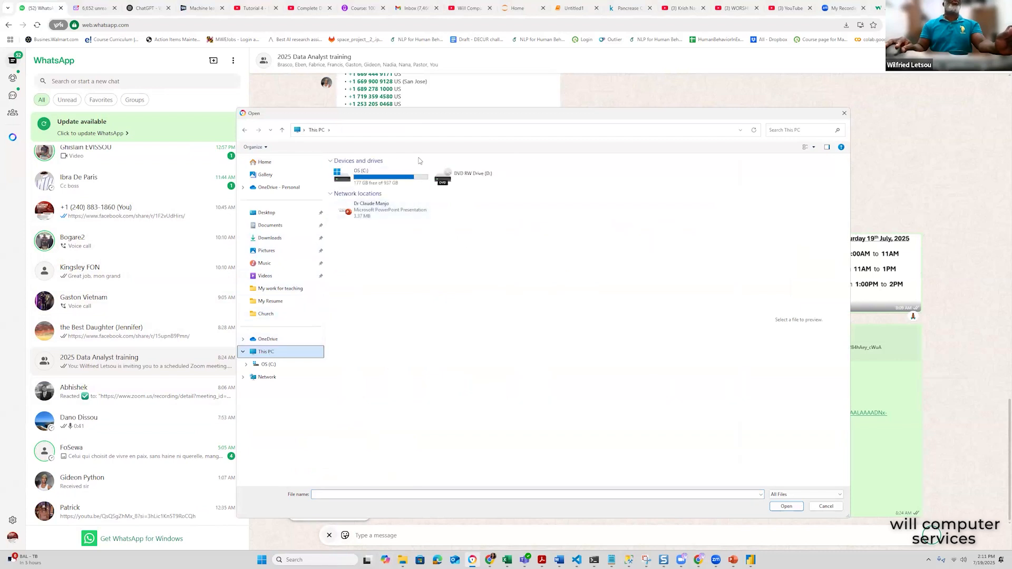
pyautogui.doubleClick(368, 178)
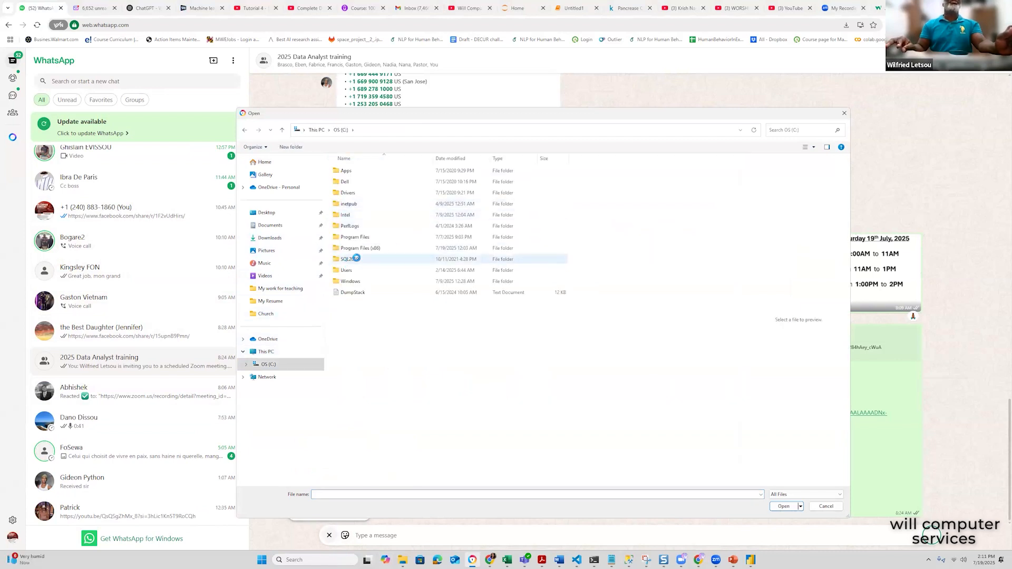
pyautogui.doubleClick(345, 269)
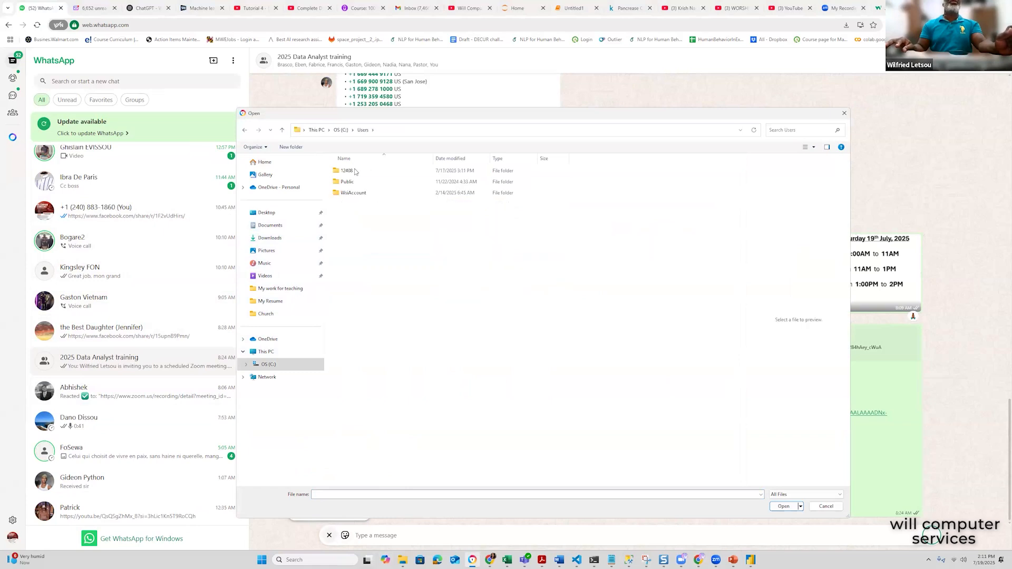
pyautogui.press('Return')
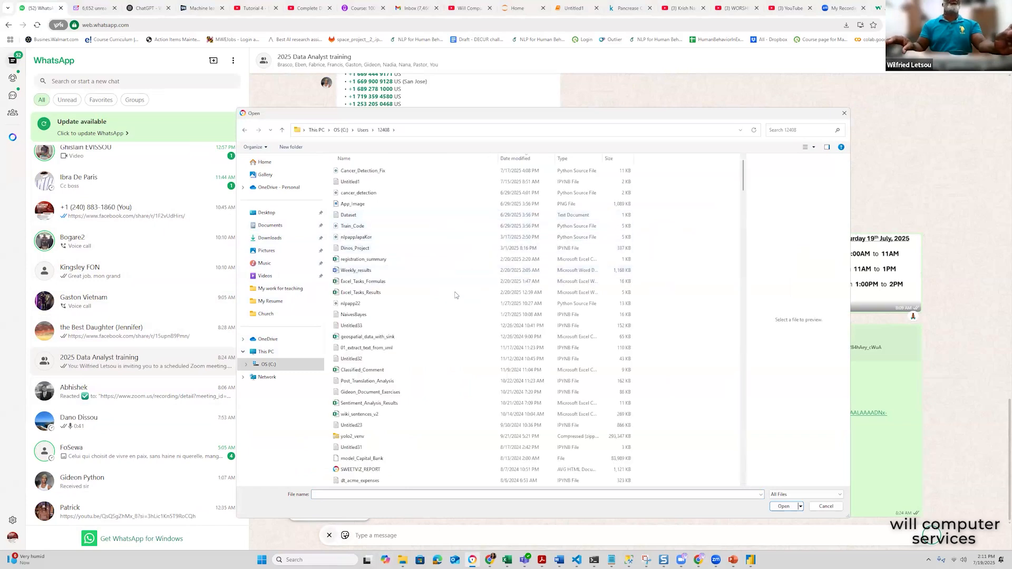
pyautogui.click(520, 161)
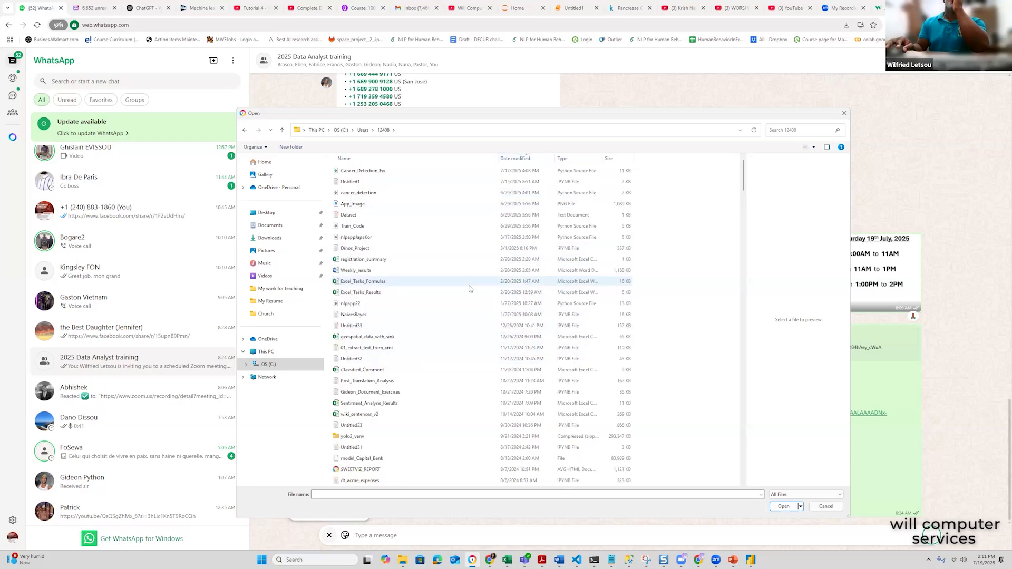
pyautogui.scroll(-7, 419, 387)
pyautogui.scroll(-12, 420, 389)
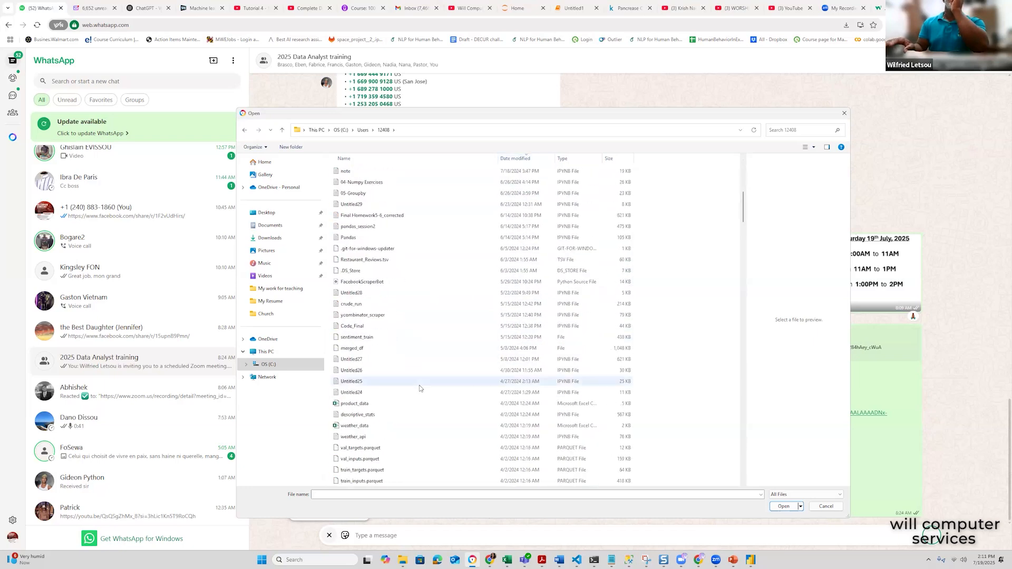
pyautogui.scroll(-12, 421, 387)
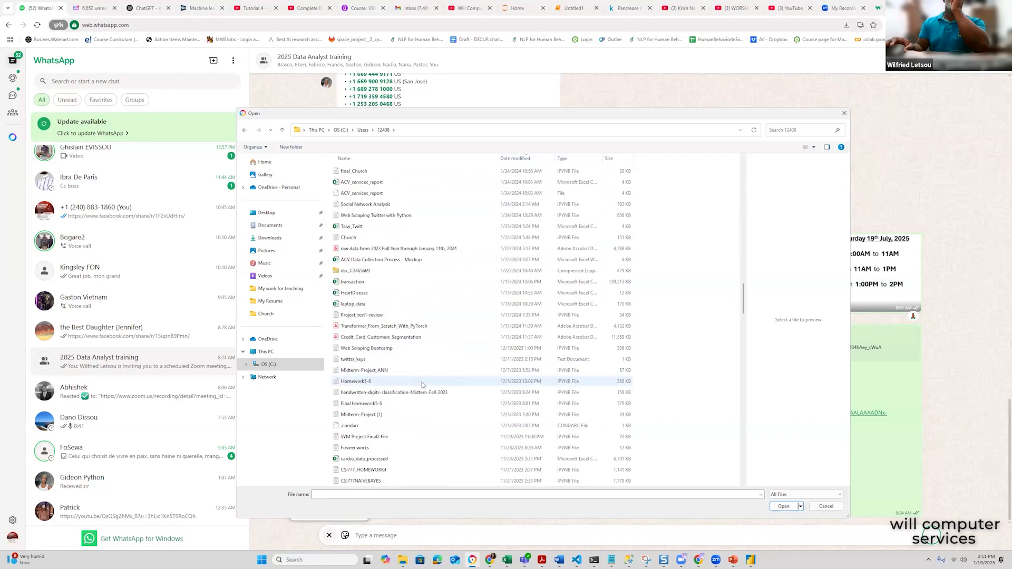
pyautogui.scroll(-12, 422, 386)
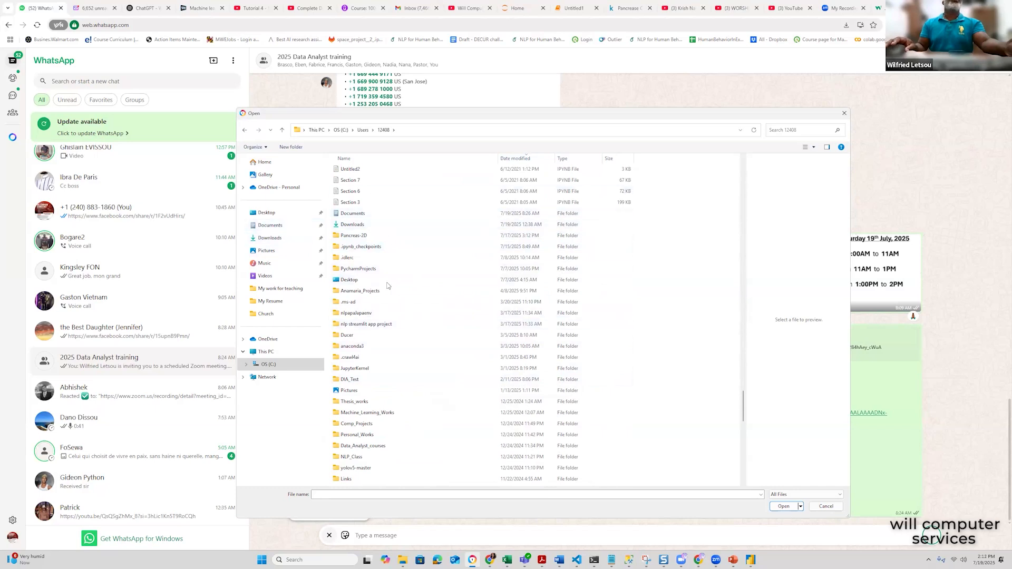
pyautogui.click(350, 281)
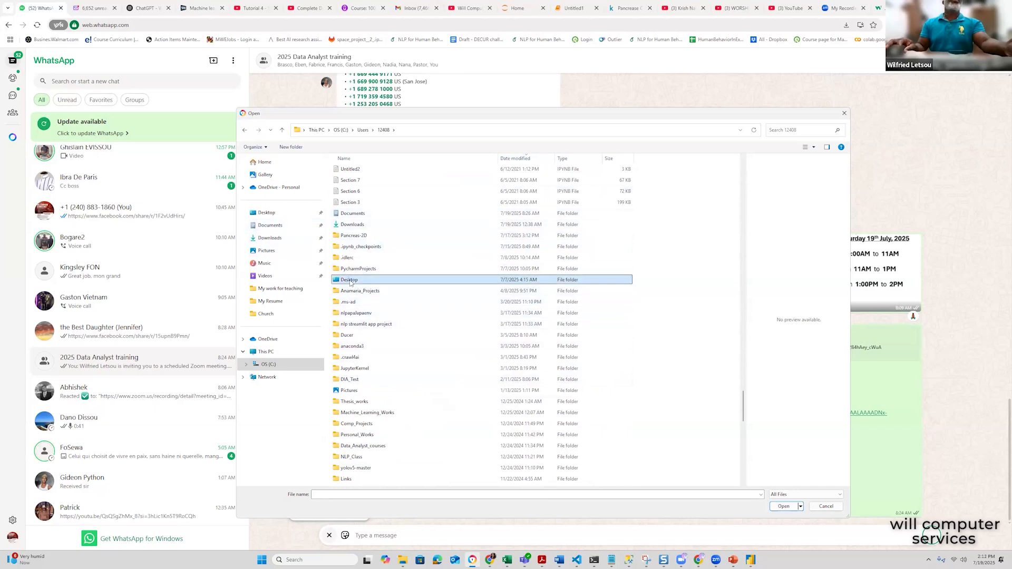
pyautogui.doubleClick(350, 280)
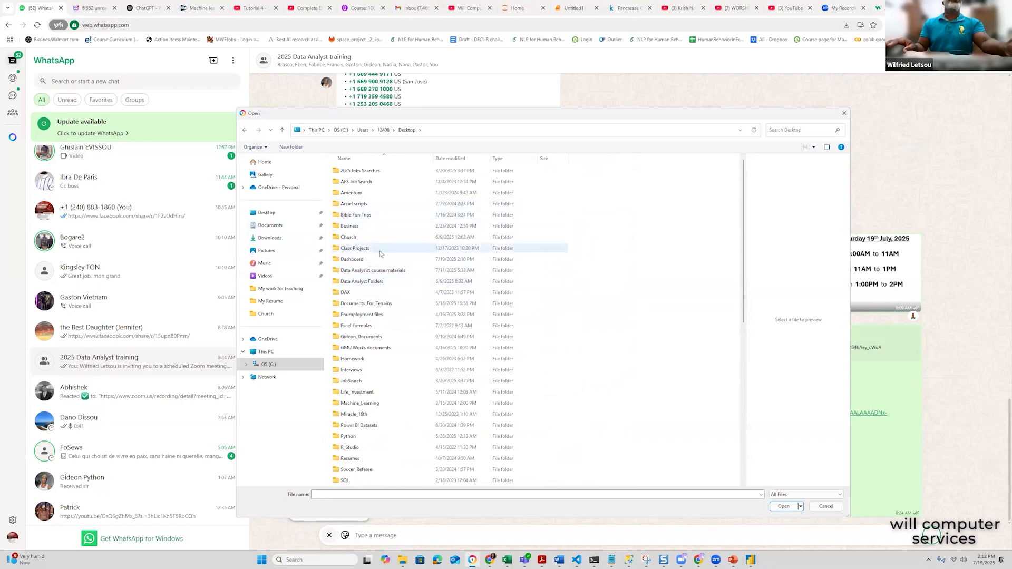
# Send Class_Dashboard1 from the Dashboard folder to the group chat and return to the Power BI report
pyautogui.scroll(-1, 380, 251)
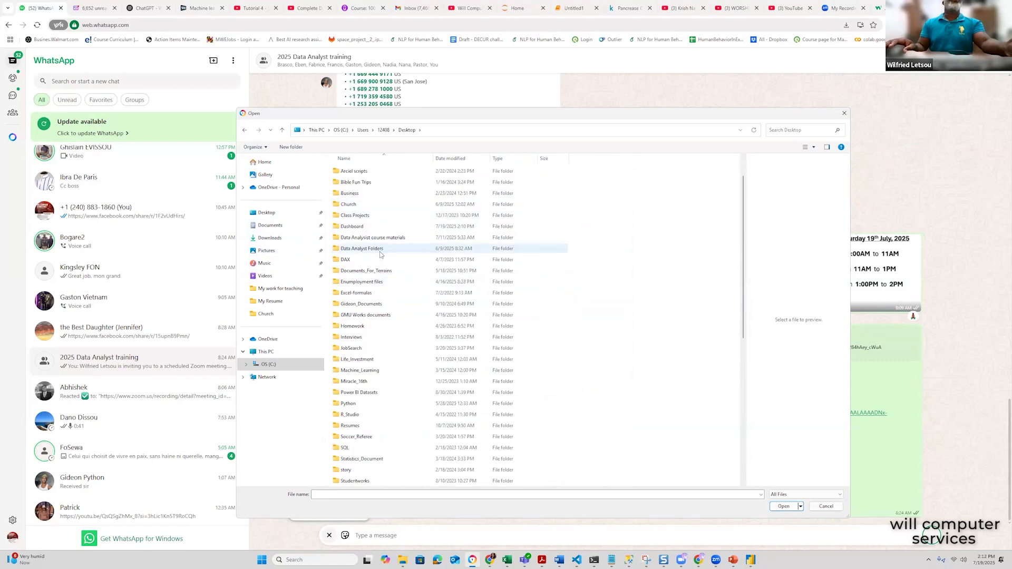
pyautogui.click(361, 228)
pyautogui.doubleClick(361, 227)
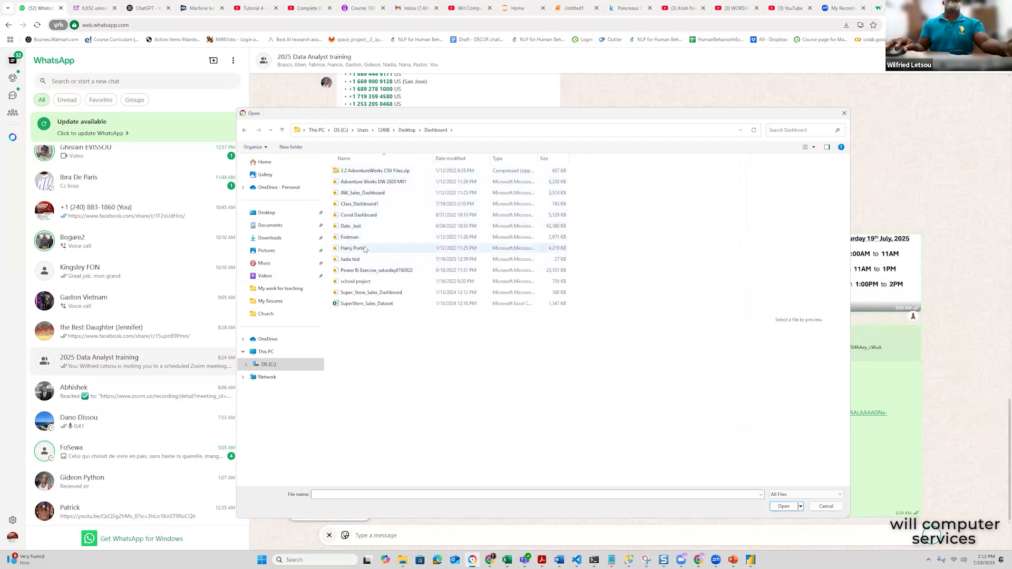
pyautogui.click(361, 204)
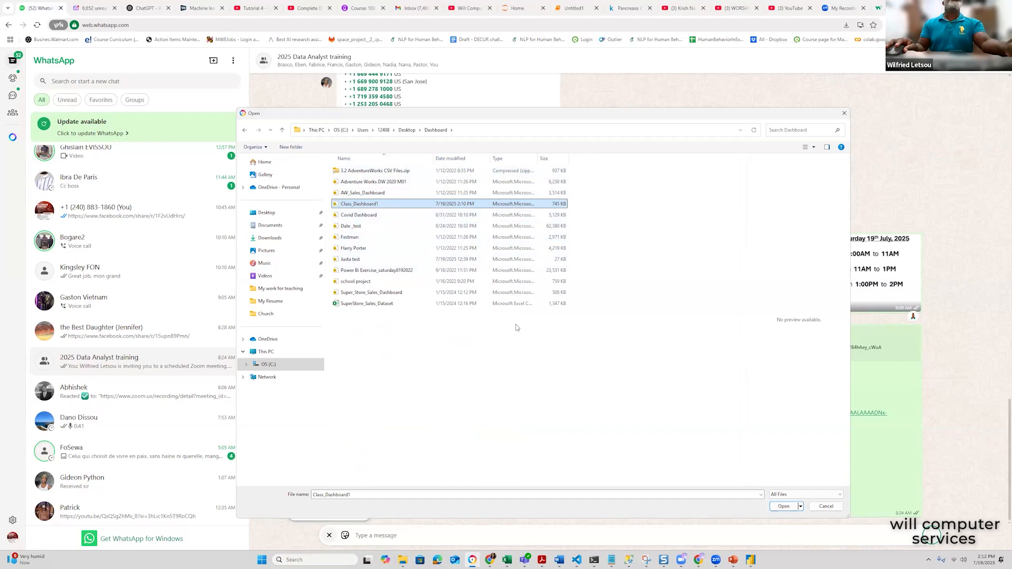
pyautogui.click(791, 505)
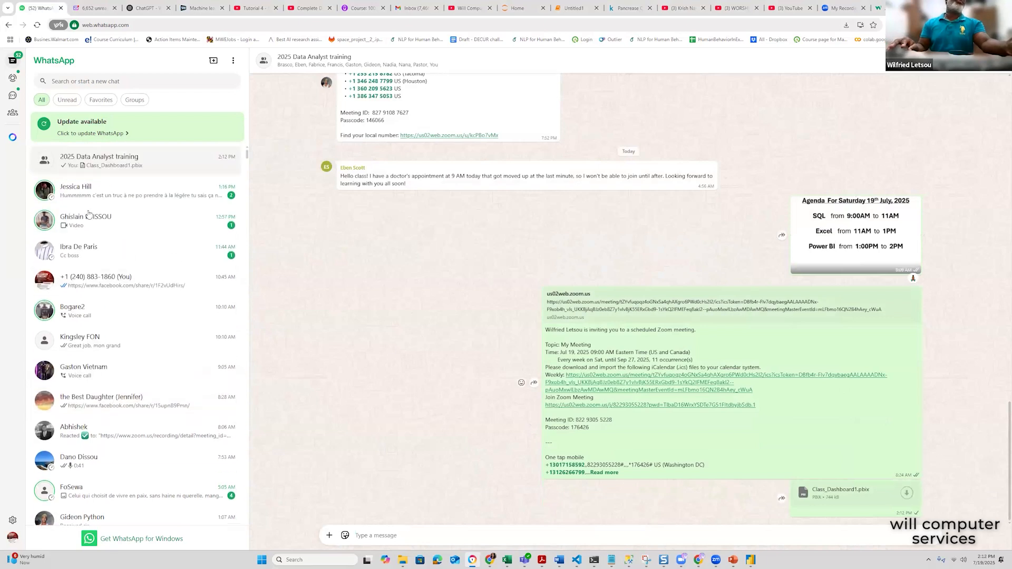
pyautogui.scroll(-2, 122, 317)
pyautogui.scroll(-4, 122, 317)
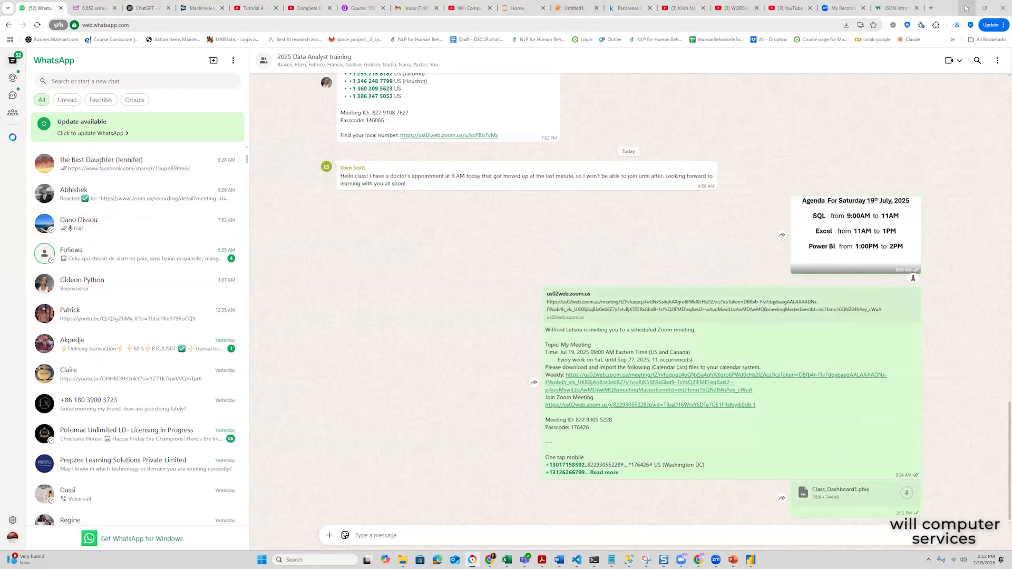
pyautogui.hotkey('alt', 'Tab')
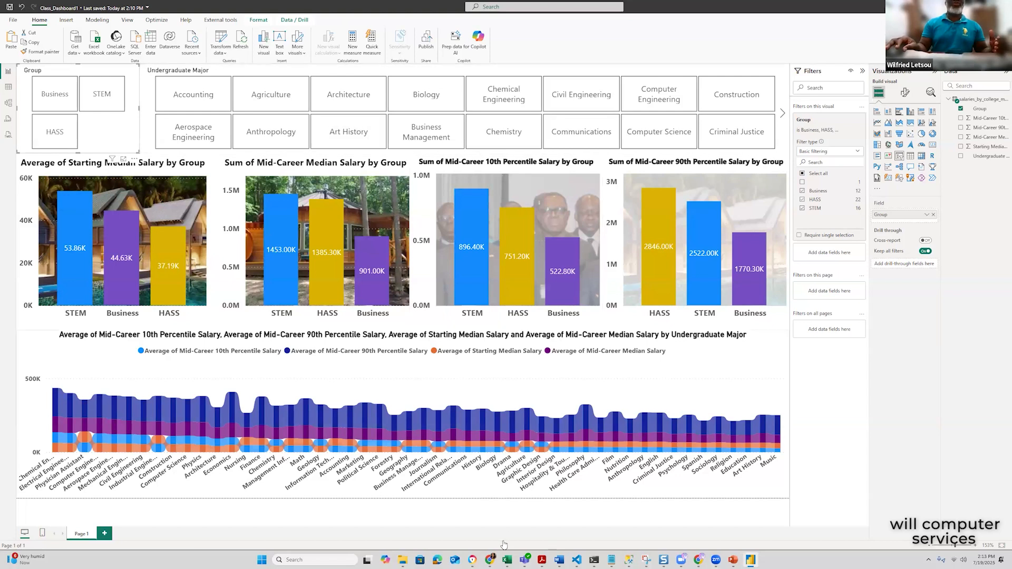
# Switch to WhatsApp and send salaries_by_college_major from the My work for teaching folder to the 2025 Data Analyst training chat
pyautogui.click(473, 558)
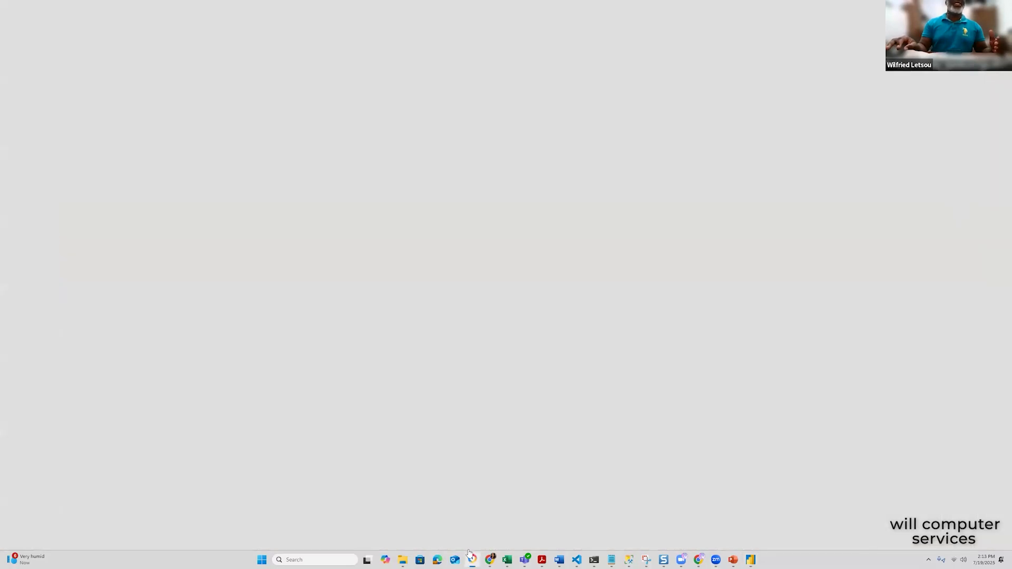
pyautogui.scroll(-5, 115, 356)
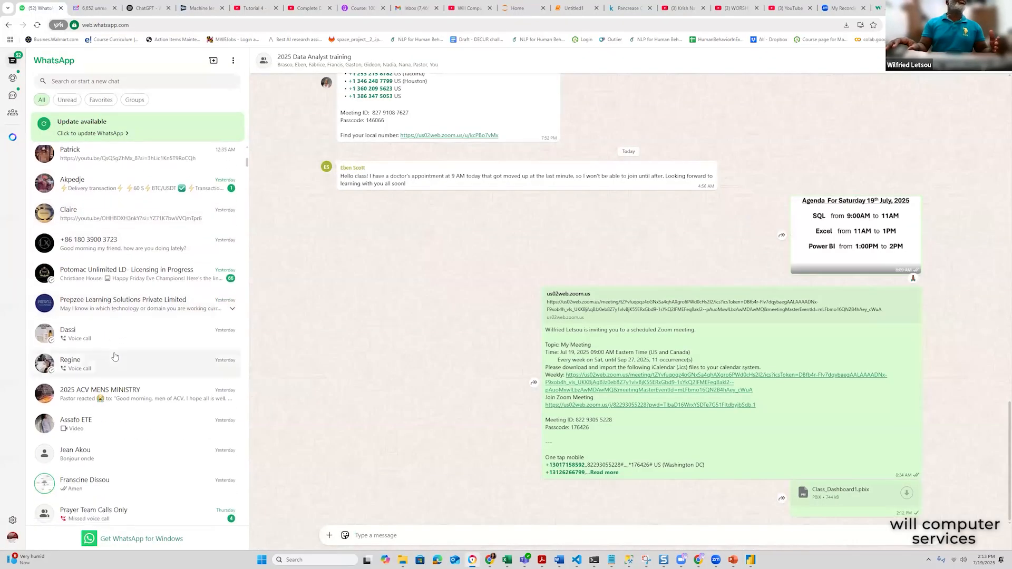
pyautogui.scroll(2, 114, 357)
pyautogui.scroll(4, 115, 356)
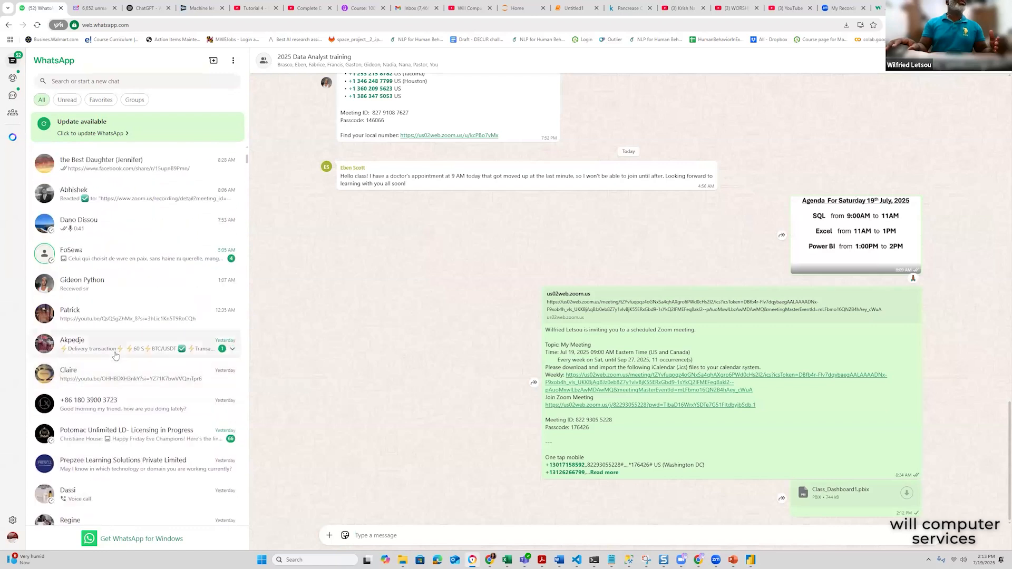
pyautogui.scroll(2, 115, 356)
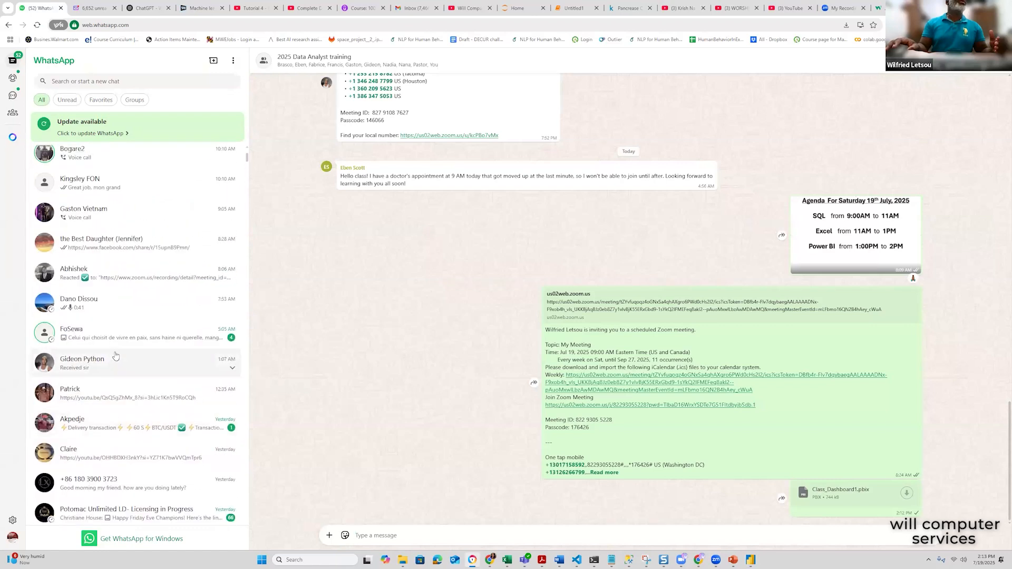
pyautogui.scroll(2, 115, 357)
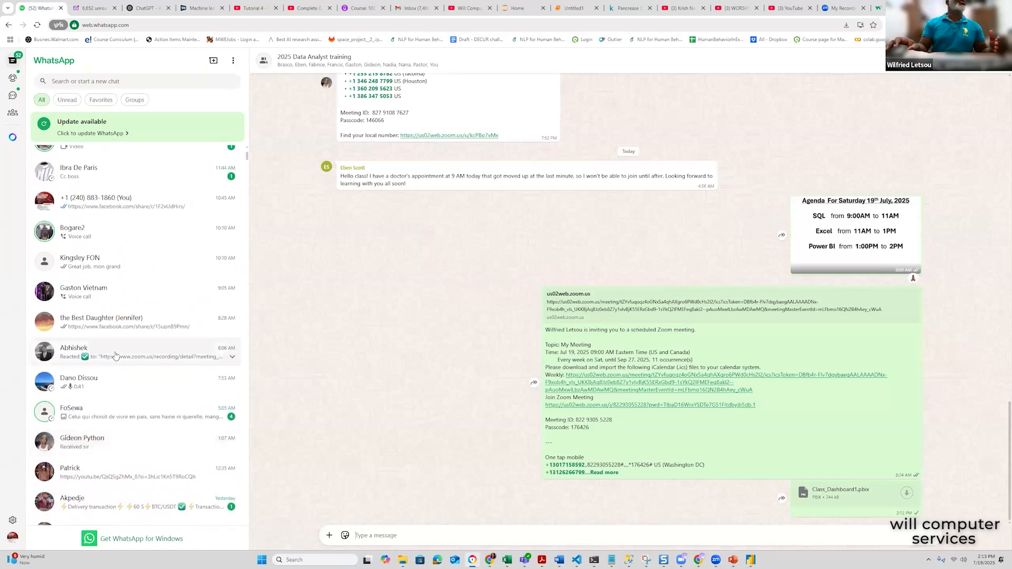
pyautogui.scroll(2, 116, 356)
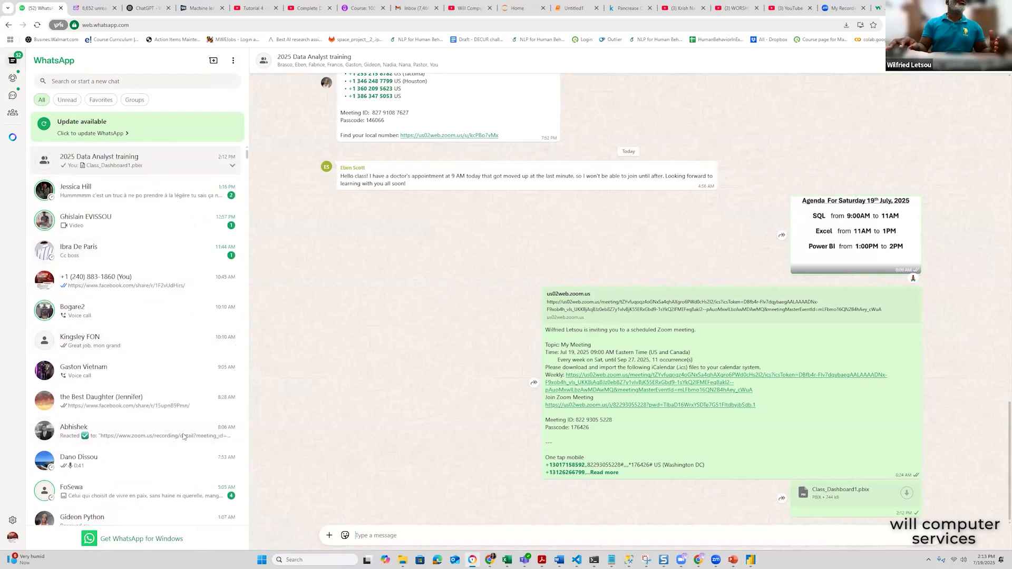
pyautogui.scroll(-3, 216, 416)
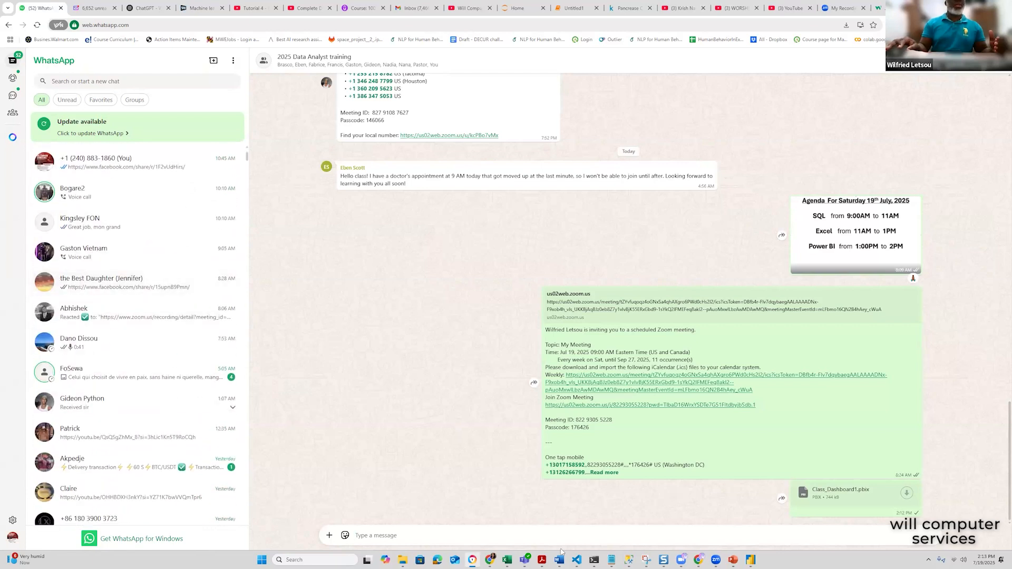
pyautogui.click(329, 536)
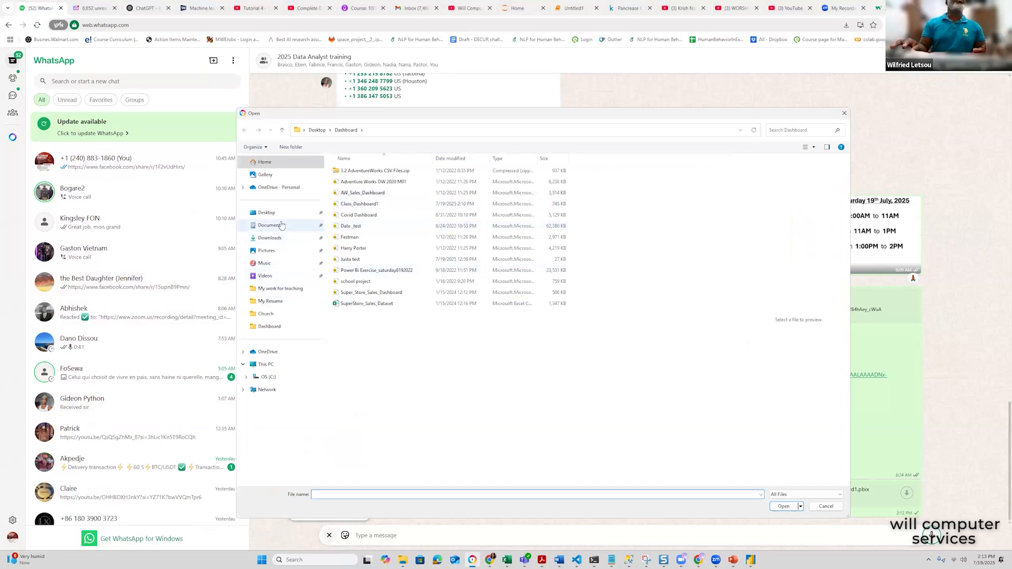
pyautogui.click(284, 292)
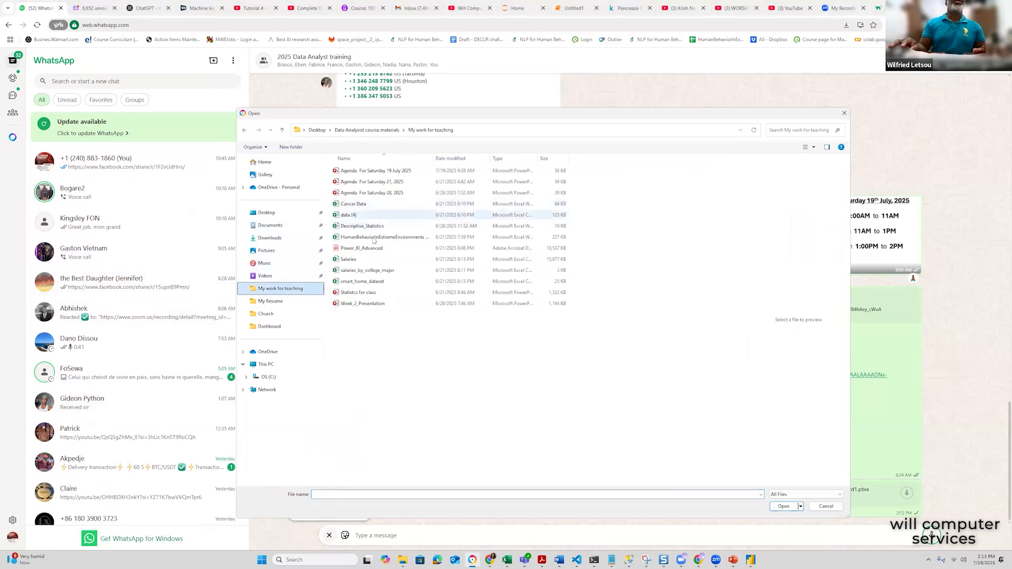
pyautogui.click(370, 271)
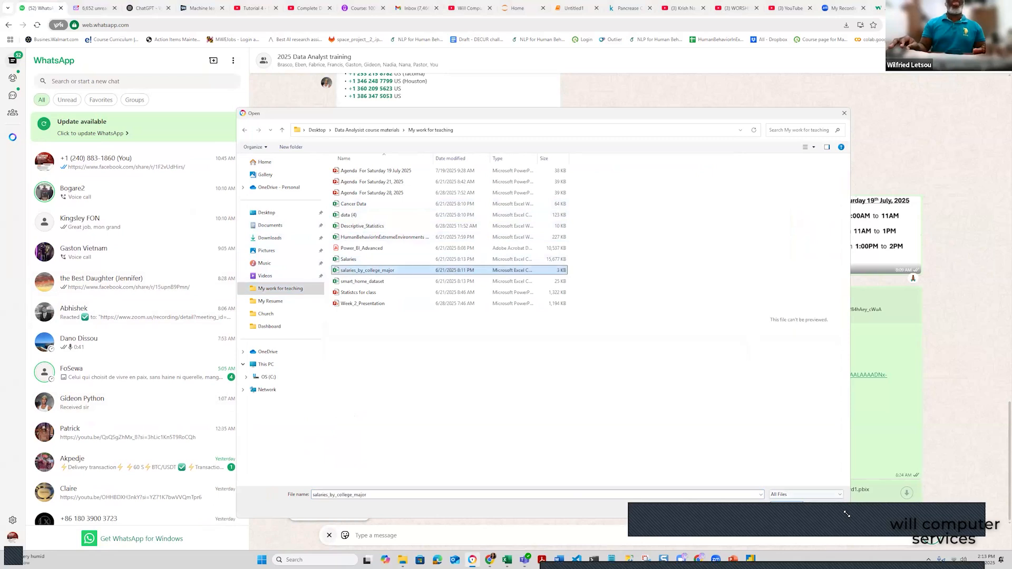
pyautogui.click(786, 507)
pyautogui.click(994, 530)
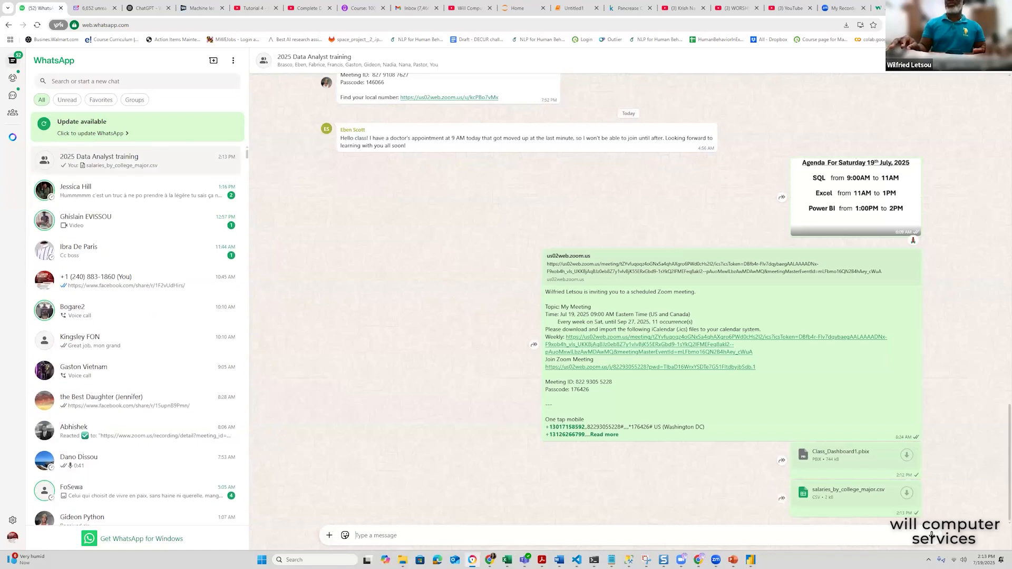
# Switch back to Power BI, expand the collapsed visualization options and add an empty slicer to the class dashboard project's page
pyautogui.click(747, 555)
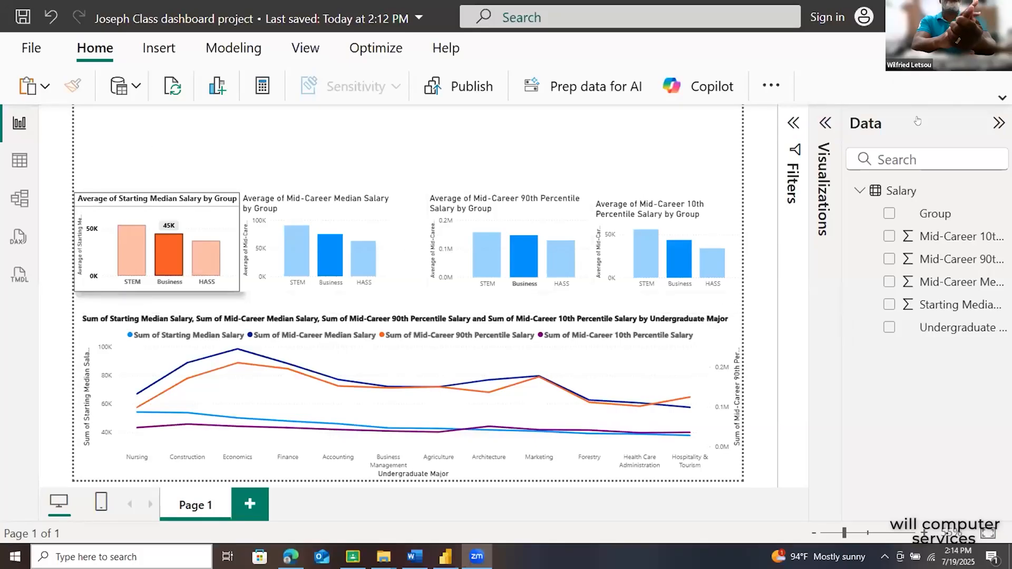
pyautogui.click(864, 73)
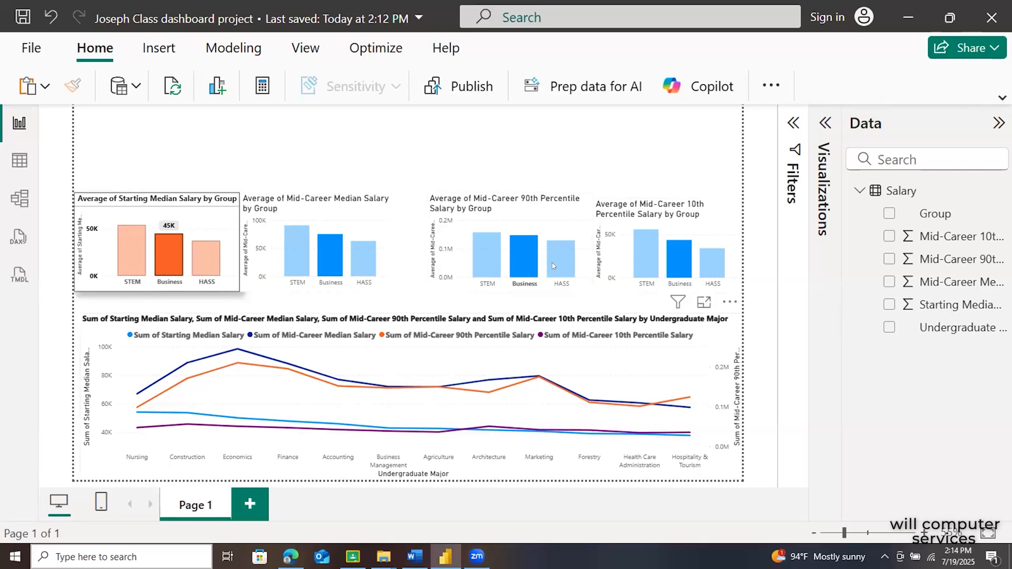
pyautogui.click(816, 196)
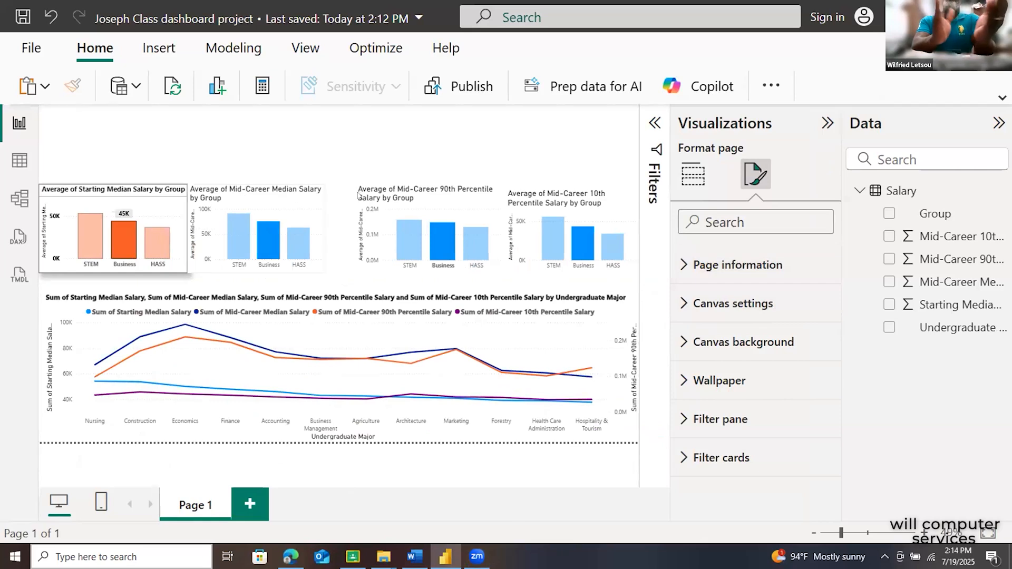
pyautogui.click(693, 174)
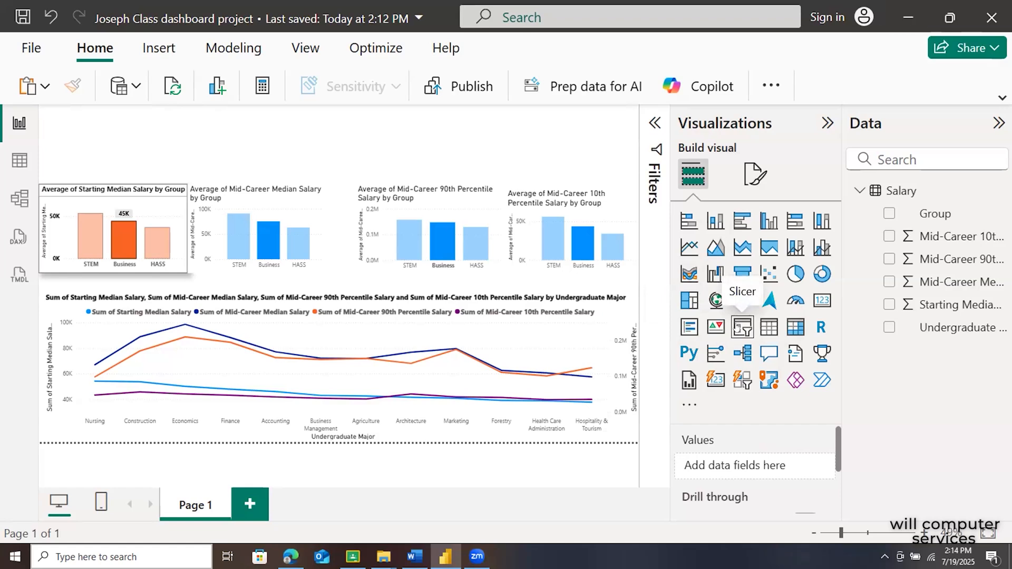
pyautogui.click(743, 323)
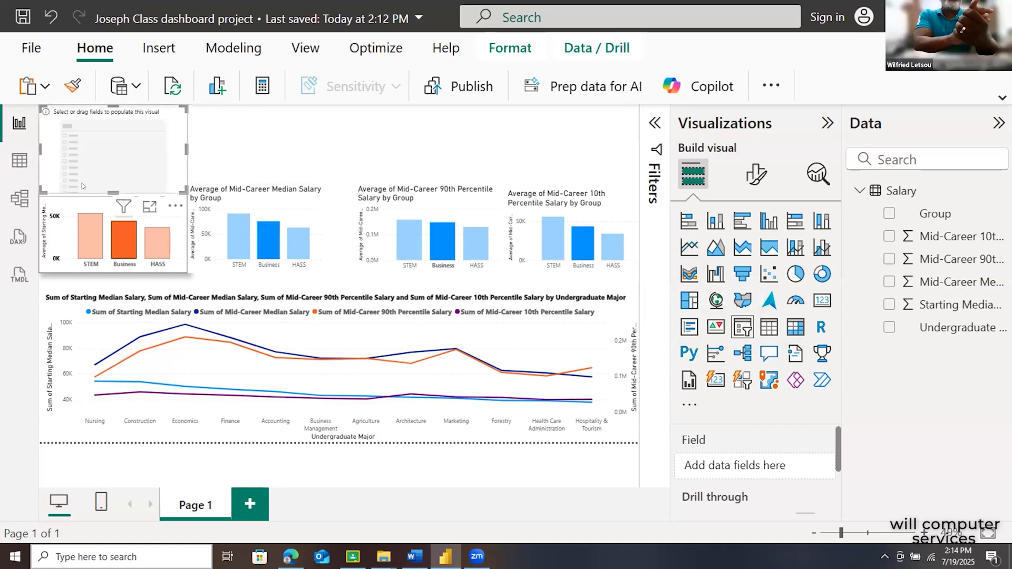